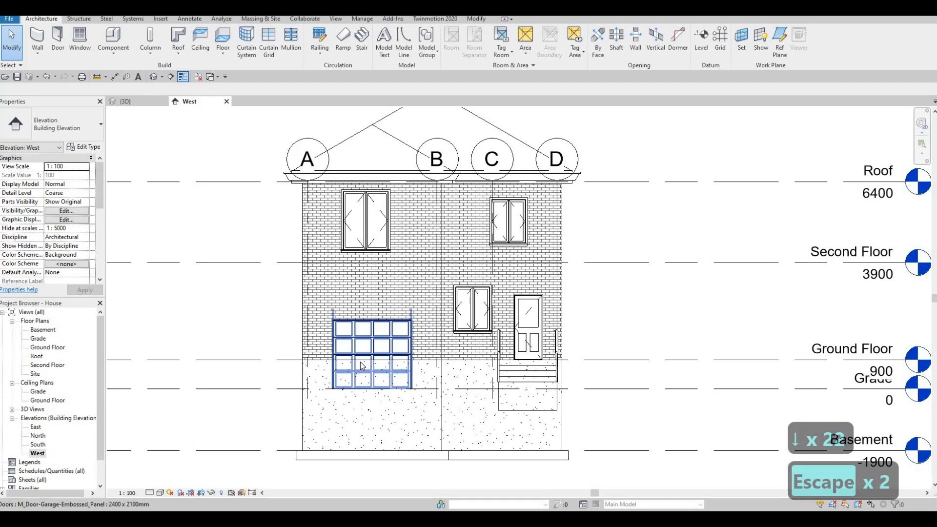
click(370, 359)
drag(371, 356, 418, 391)
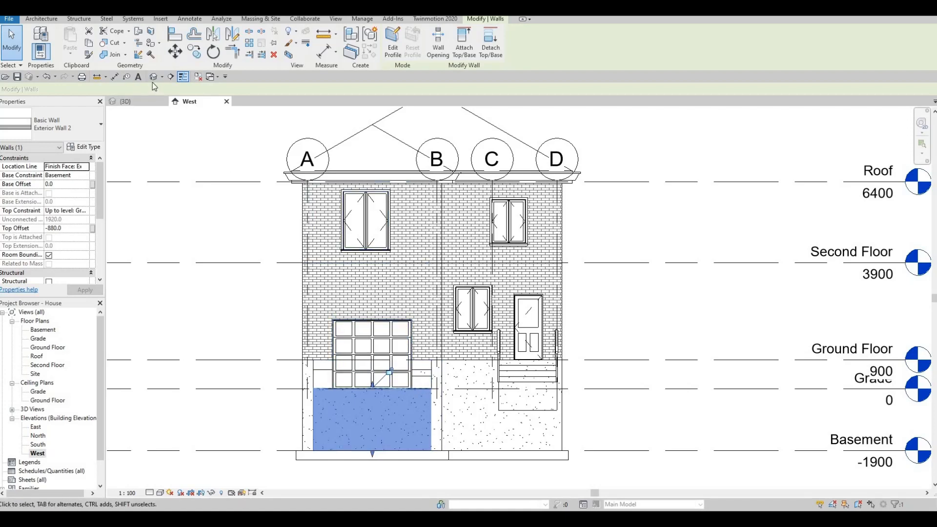
key(ctrl+z)
key(F1)
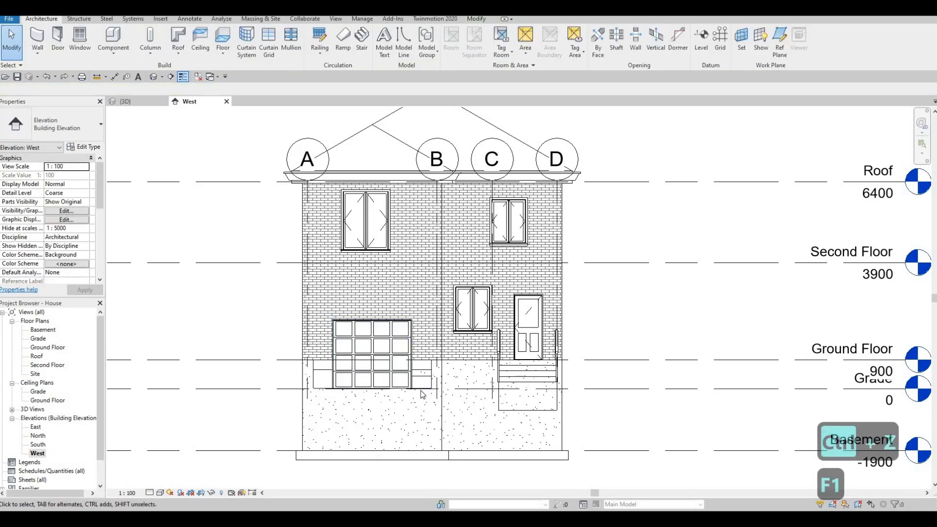
Edit the profile of the basement wall behind the garage door and sketch a vertical line along the door's left edge down to Grade level
click(420, 391)
drag(375, 386, 373, 359)
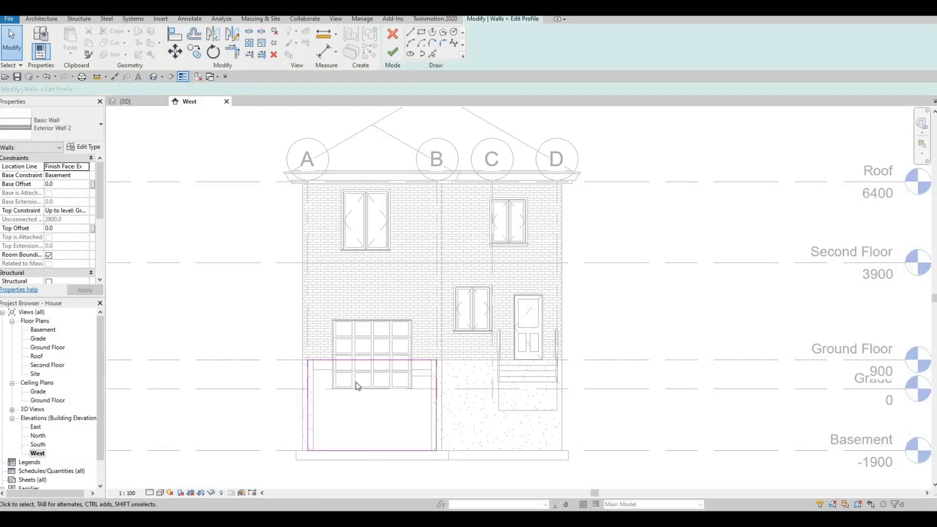
scroll(357, 393, up, 4)
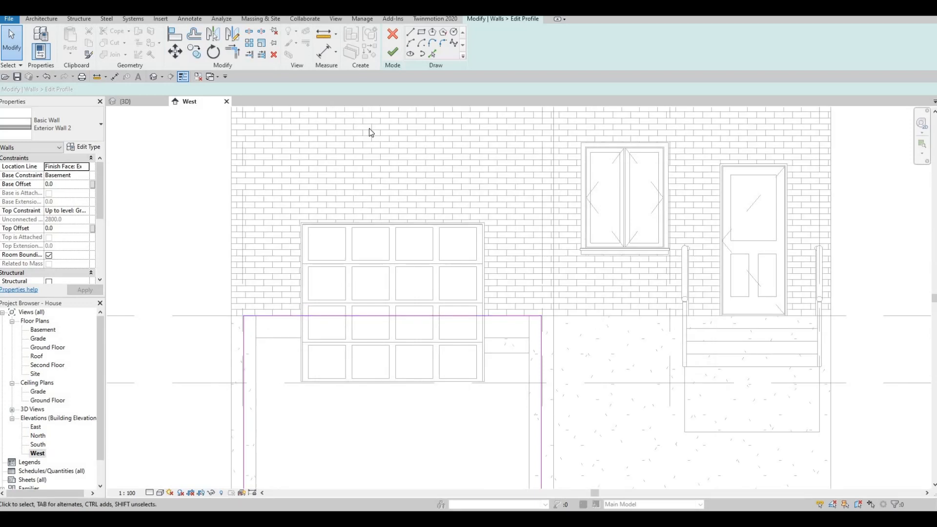
click(410, 32)
scroll(299, 322, up, 5)
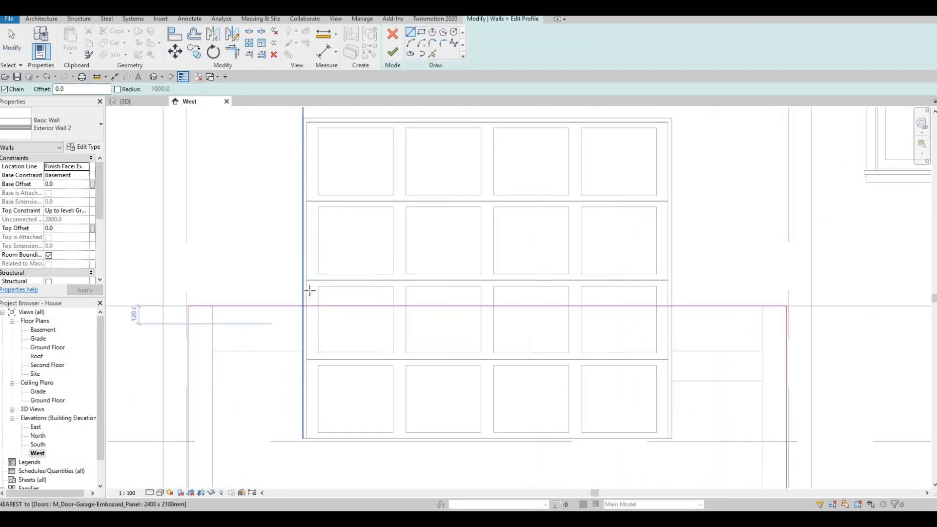
click(306, 291)
middle_drag(307, 390, 323, 205)
scroll(323, 210, down, 1)
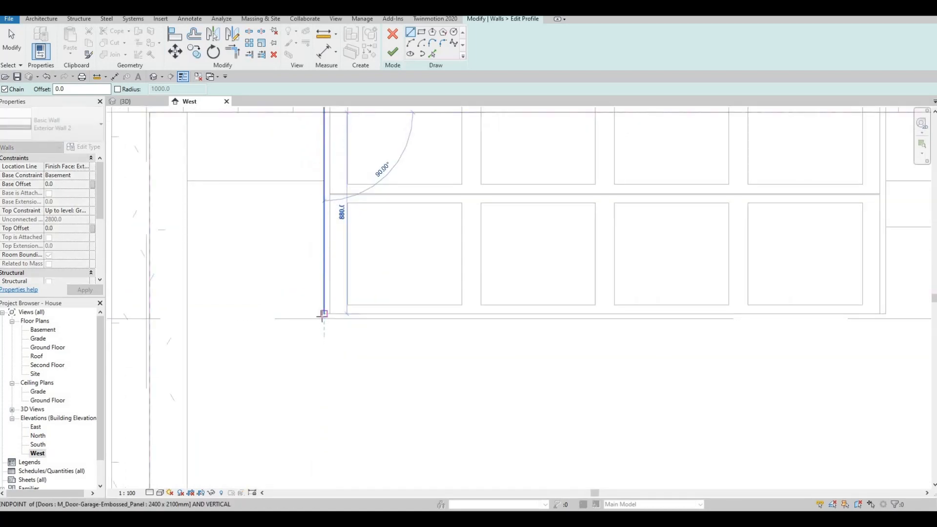
click(324, 320)
Continue the profile sketch about 2440 mm along Grade level to the garage door's right edge and up to the wall's top edge
scroll(430, 326, down, 3)
middle_drag(456, 332, 239, 328)
scroll(464, 316, up, 2)
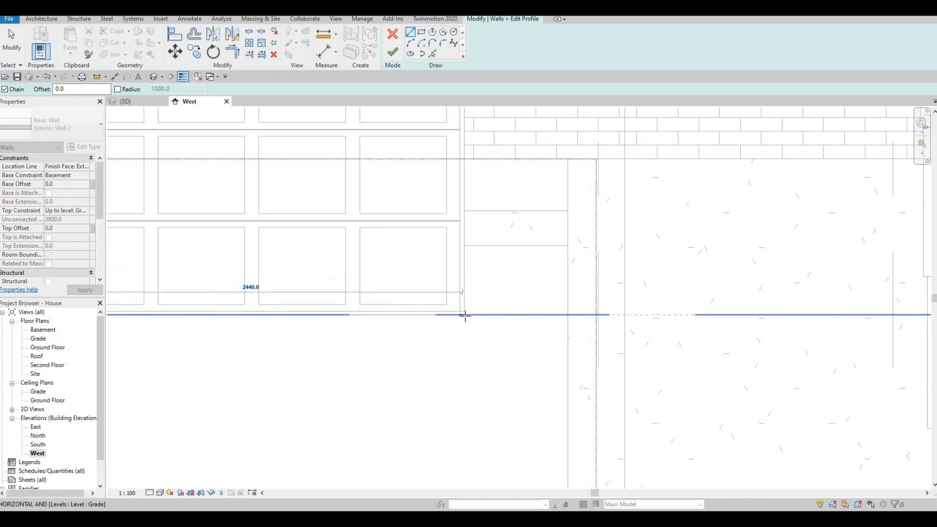
click(466, 315)
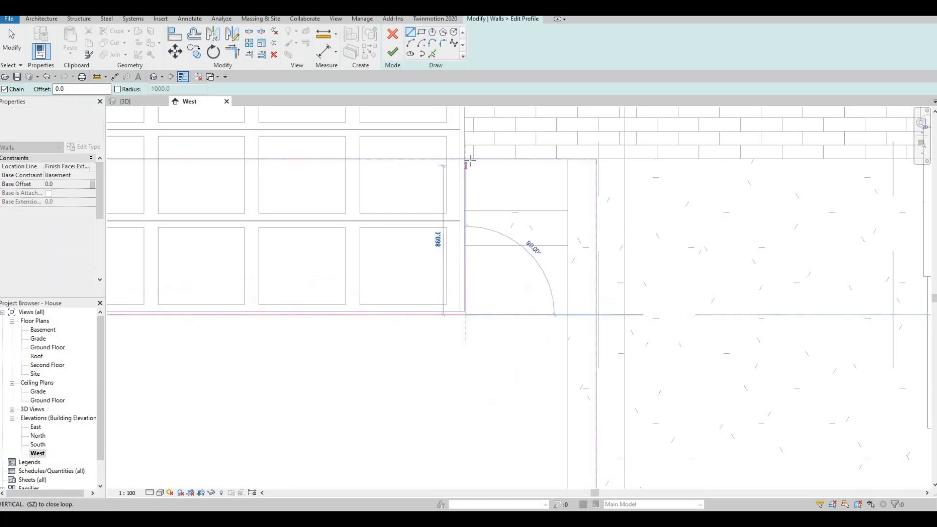
key(Escape)
key(Escape)
Align the right vertical sketch line with the outer right edge of the garage door
scroll(470, 195, up, 2)
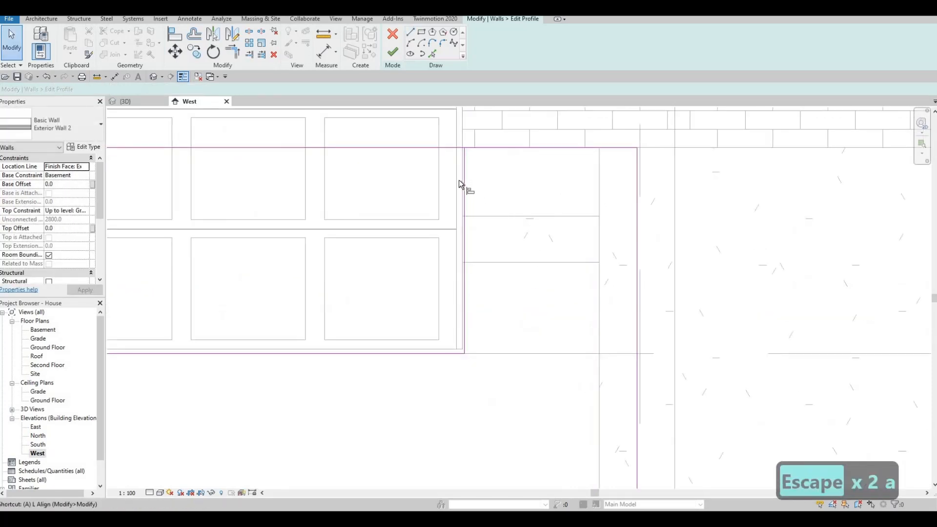
key(a)
key(l)
click(471, 147)
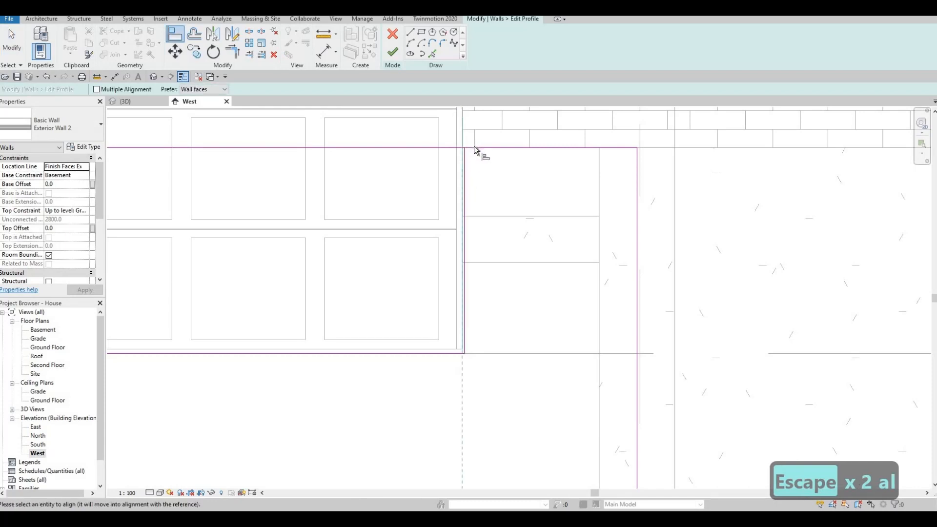
click(466, 165)
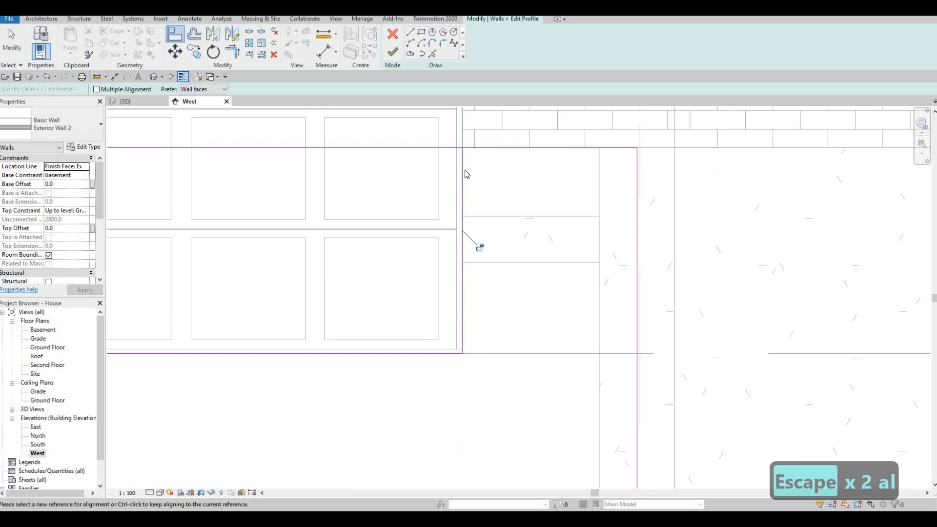
key(Escape)
key(Escape)
key(t)
key(r)
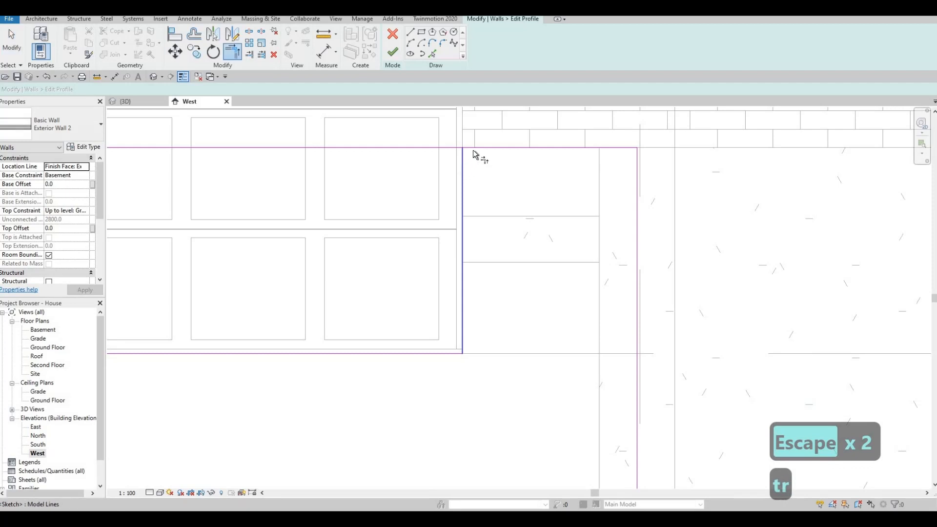
click(474, 151)
click(474, 150)
scroll(413, 267, down, 2)
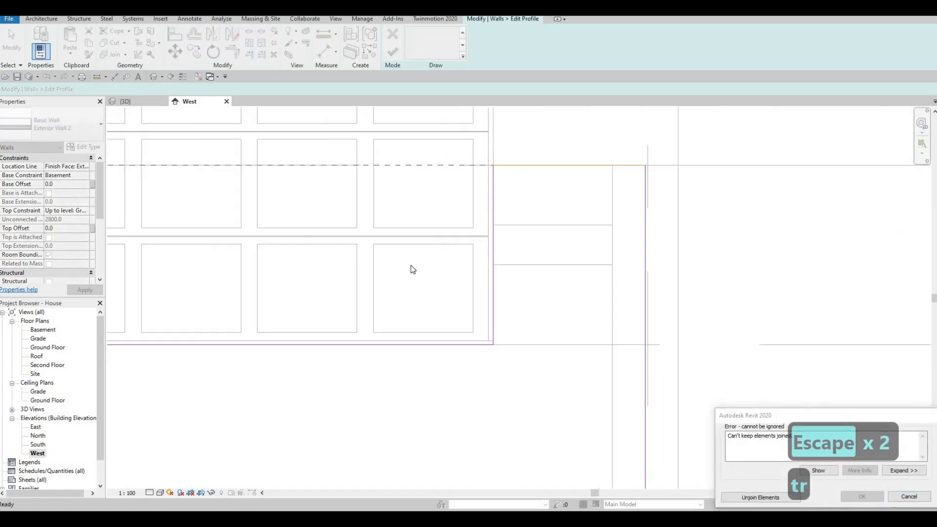
key(Escape)
middle_drag(315, 228, 413, 249)
scroll(413, 250, down, 1)
key(Escape)
key(Escape)
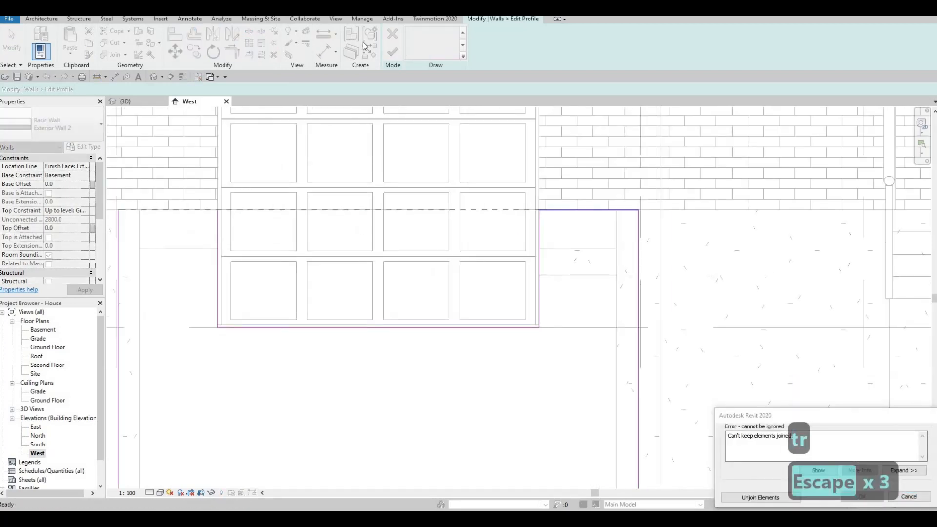
key(Escape)
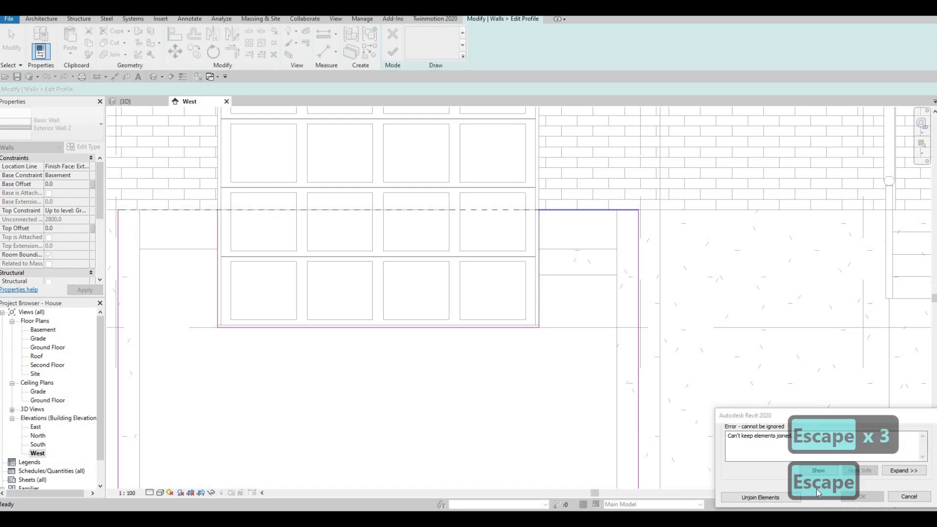
click(909, 496)
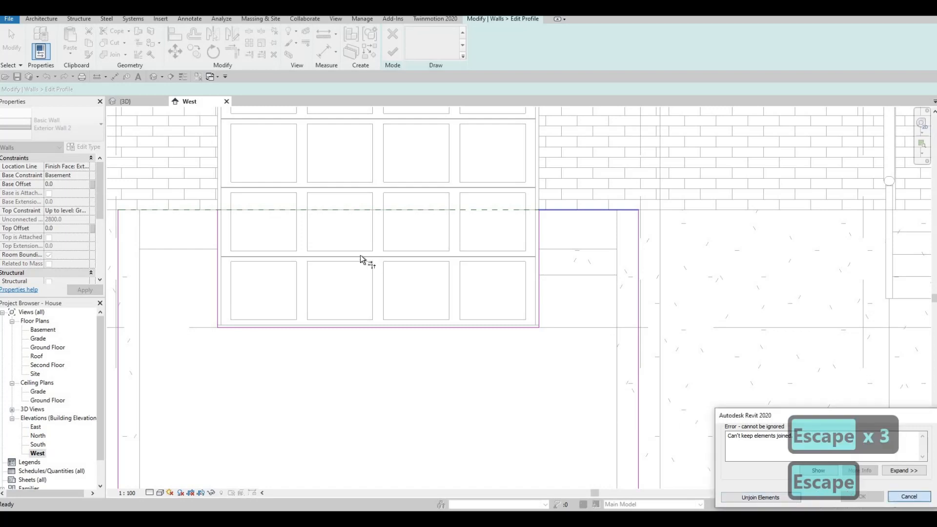
scroll(485, 296, up, 5)
middle_drag(348, 254, 469, 297)
scroll(464, 295, down, 2)
key(Escape)
key(Escape)
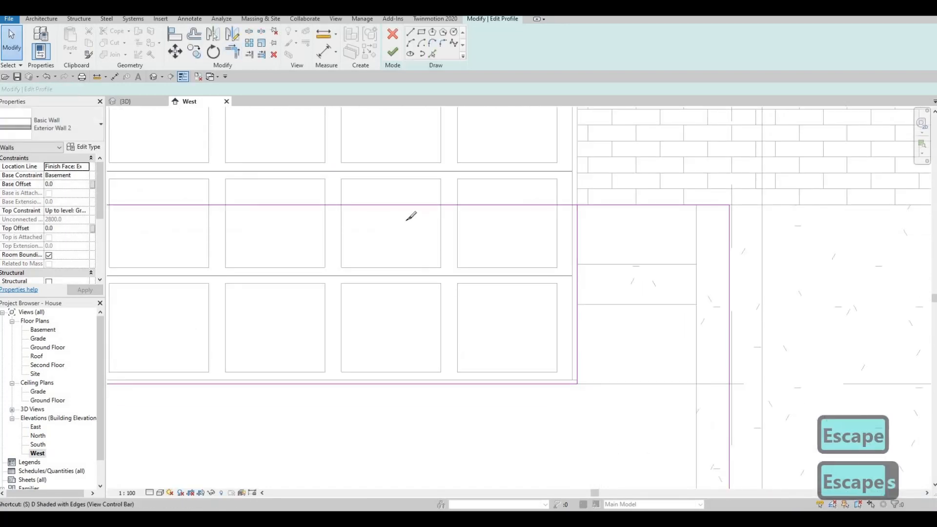
key(s)
key(l)
key(Escape)
key(Escape)
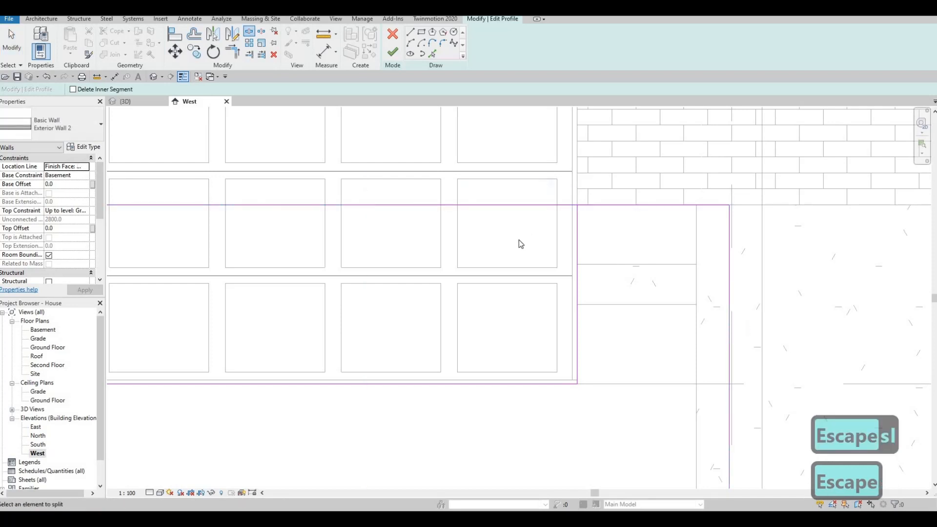
Trim the wall profile's top line to both vertical lines so the segment crossing the garage door is removed
key(t)
key(r)
click(592, 204)
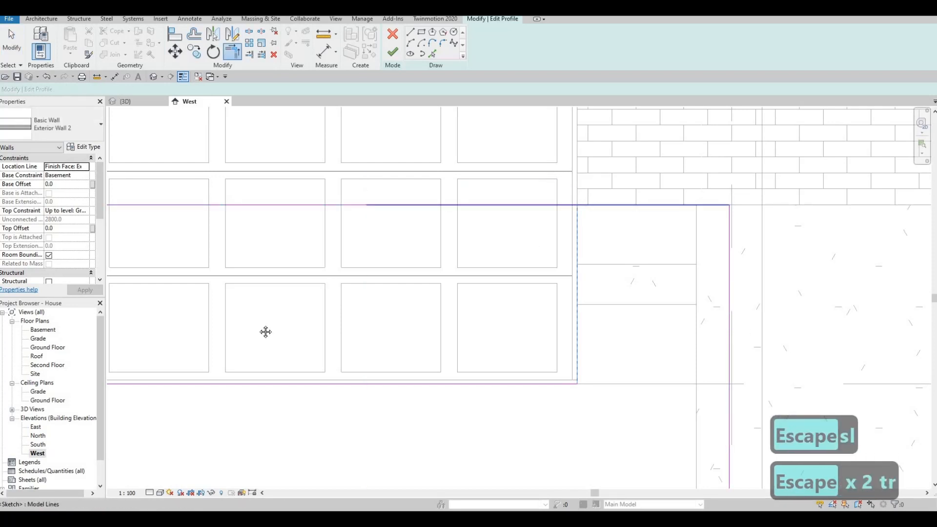
middle_drag(265, 331, 655, 381)
click(438, 253)
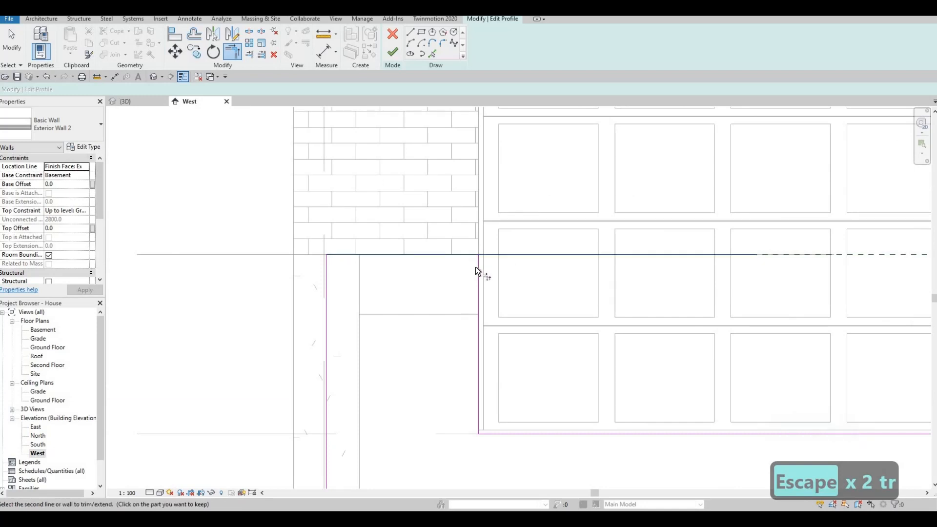
click(479, 313)
middle_drag(480, 374, 440, 335)
key(Escape)
scroll(442, 339, down, 3)
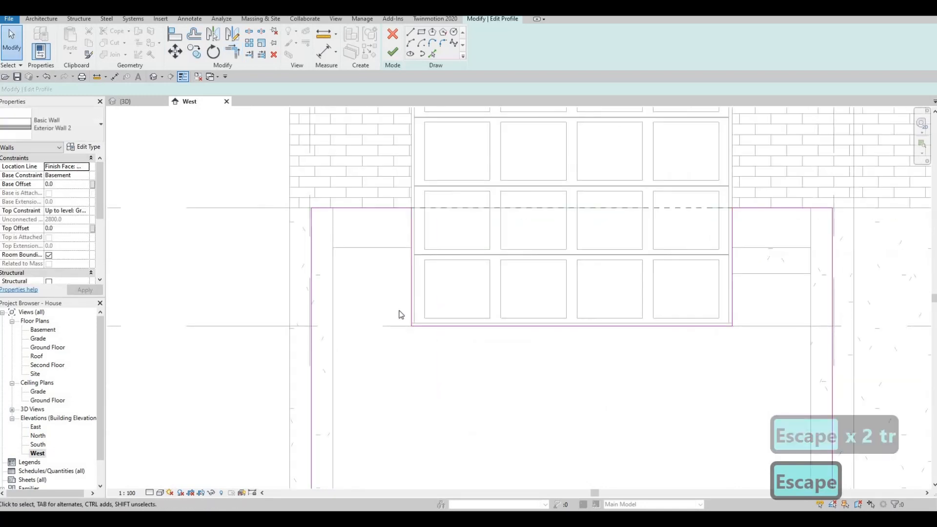
Check the lower corner of the notch and finish the basement wall's profile edit
scroll(386, 293, up, 6)
key(Escape)
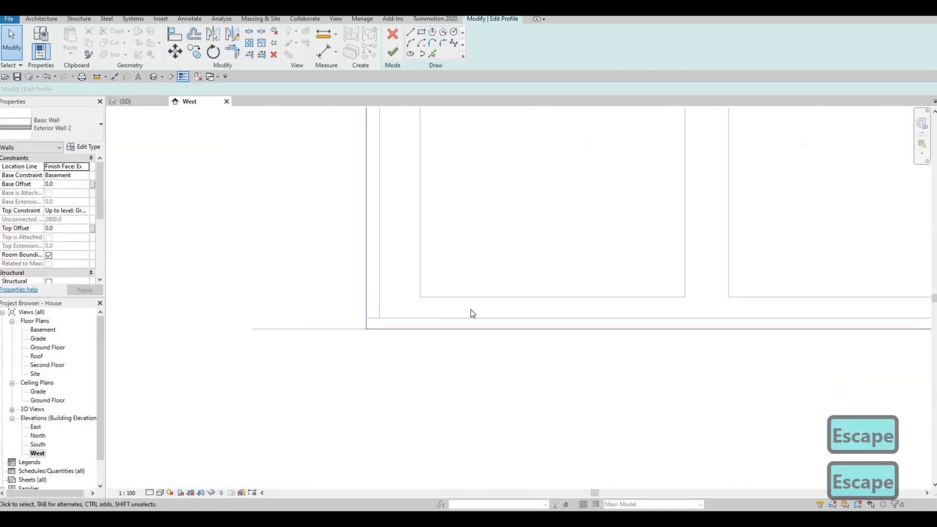
scroll(470, 309, down, 4)
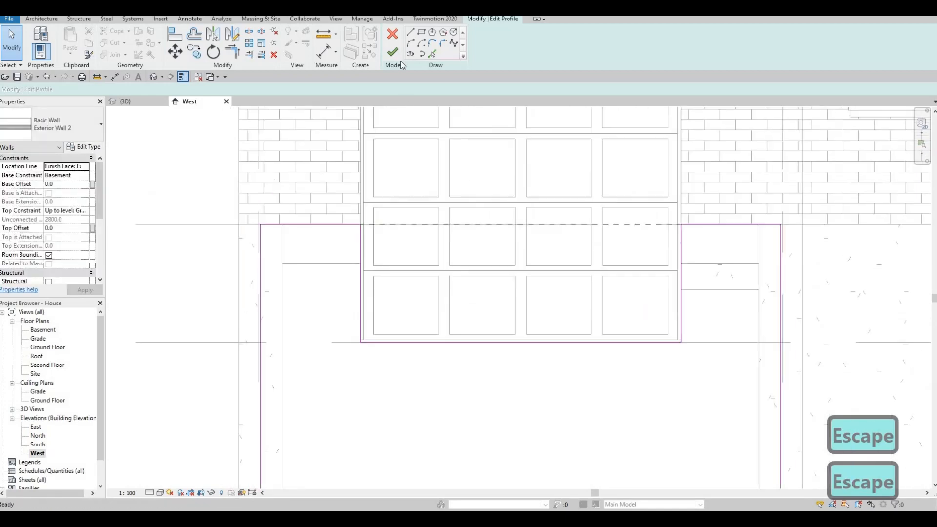
click(393, 52)
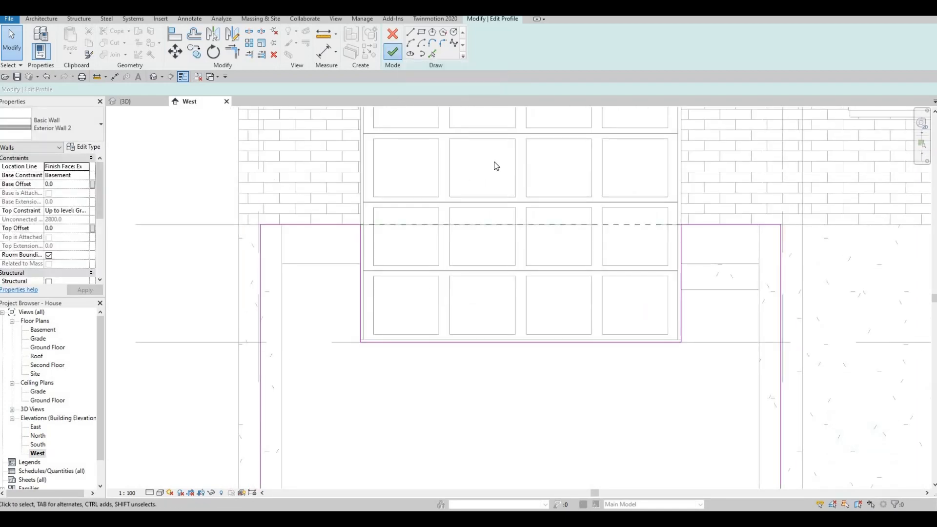
key(Escape)
key(Escape)
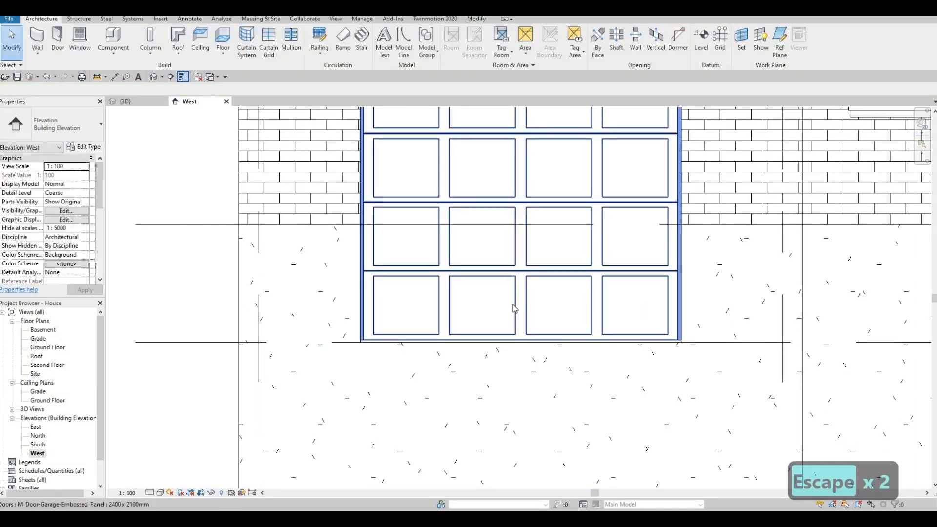
Align the garage door's bottom edge with the lower edge of the notch cut in the basement wall
click(513, 308)
scroll(264, 352, up, 2)
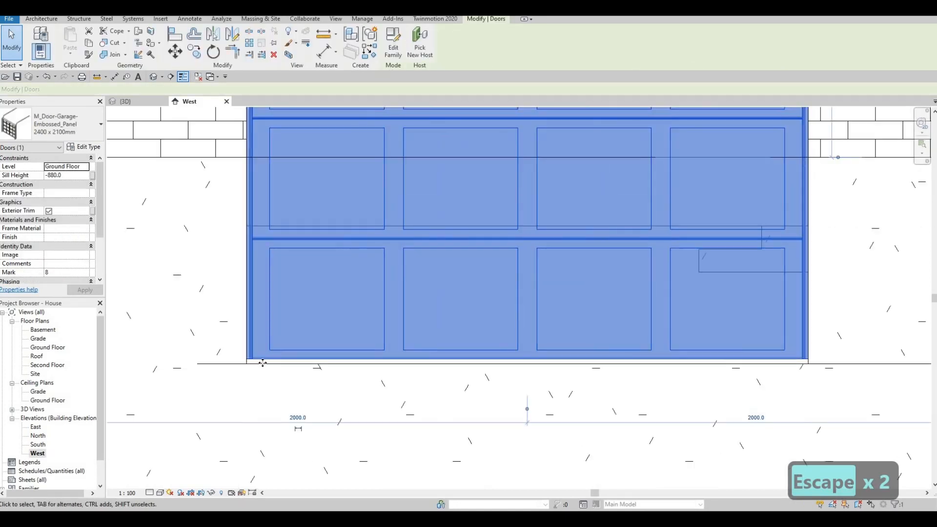
scroll(262, 363, up, 1)
key(a)
key(l)
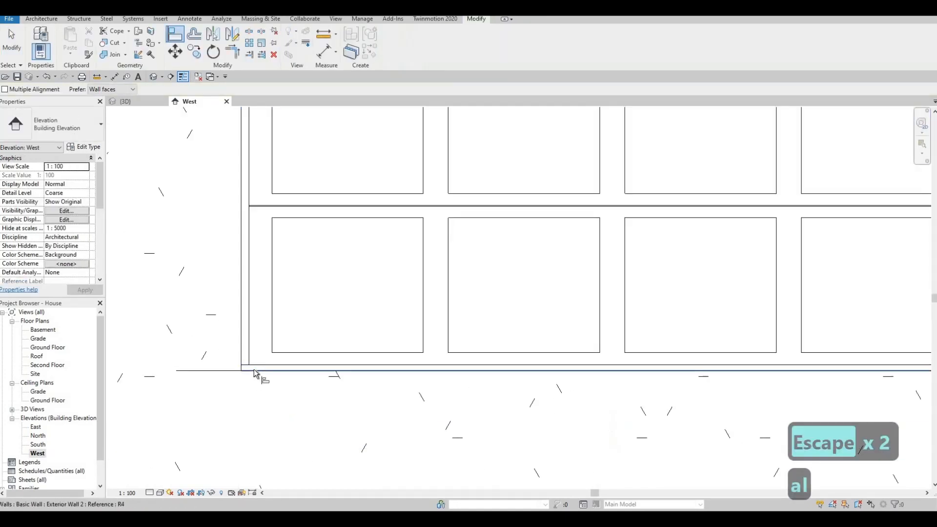
click(253, 369)
scroll(299, 299, down, 3)
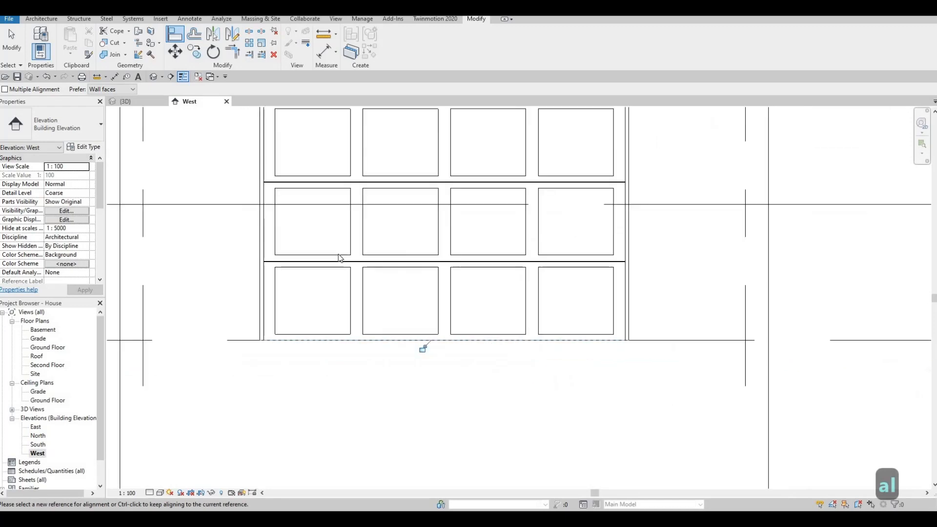
scroll(334, 274, down, 2)
key(Escape)
key(Escape)
key(Escape)
middle_drag(332, 282, 328, 300)
scroll(332, 287, down, 1)
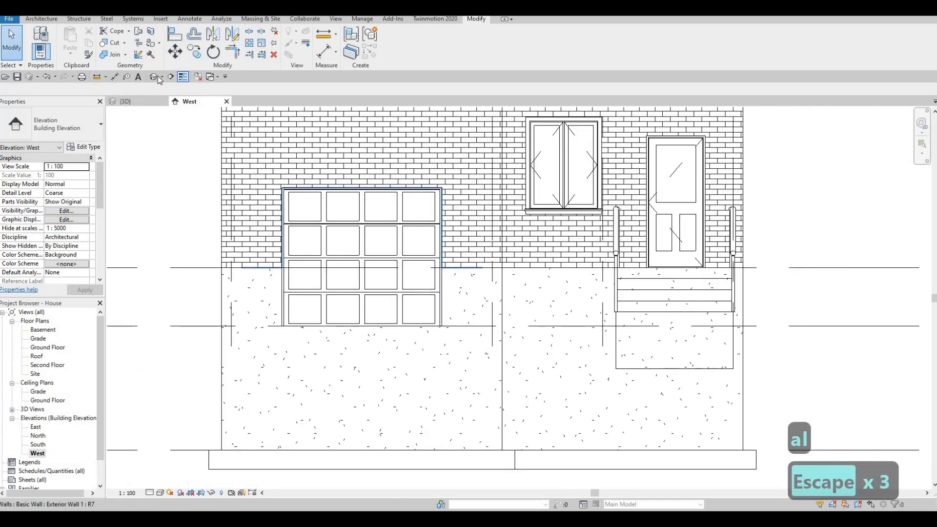
Open the 3D view and examine the garage door opening from the front and side
click(156, 77)
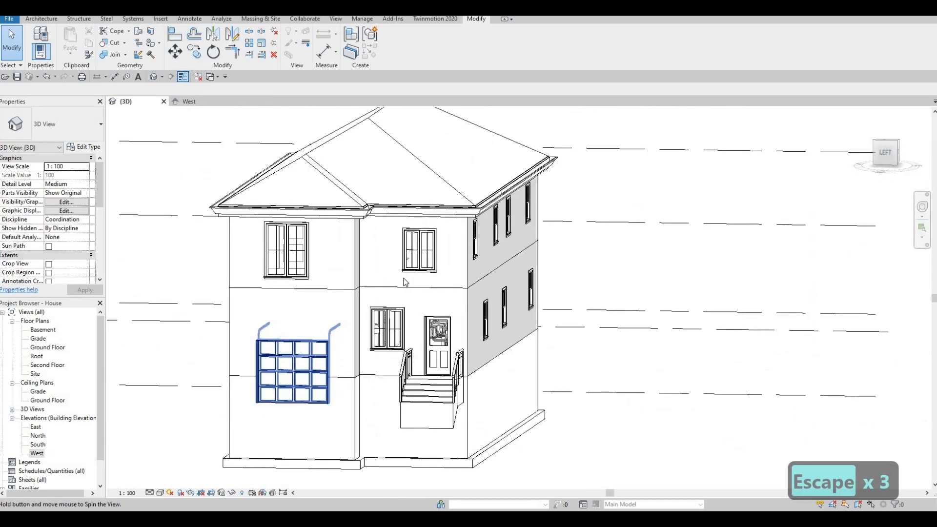
scroll(346, 336, up, 4)
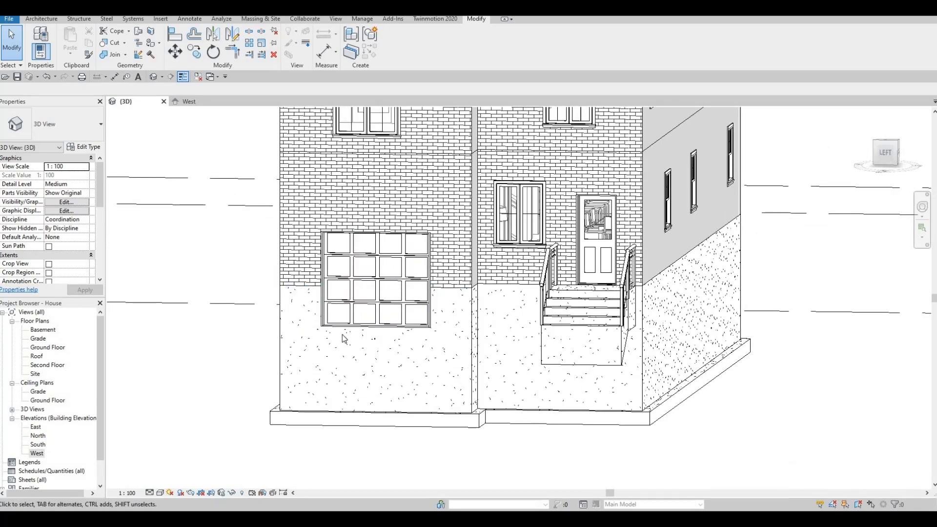
shift+middle_drag(471, 323, 299, 365)
middle_drag(429, 301, 260, 231)
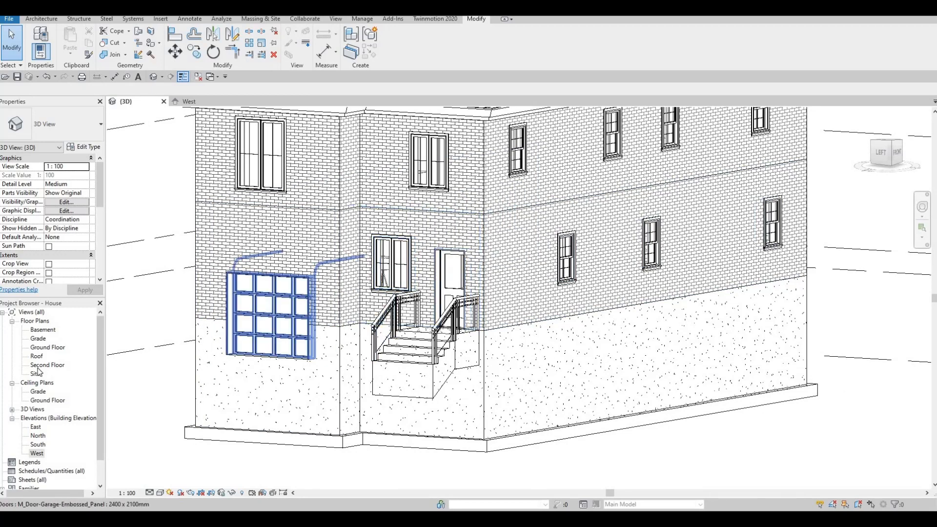
Open the Grade floor plan and start a new floor using the Generic Floor - 400mm type
double_click(38, 338)
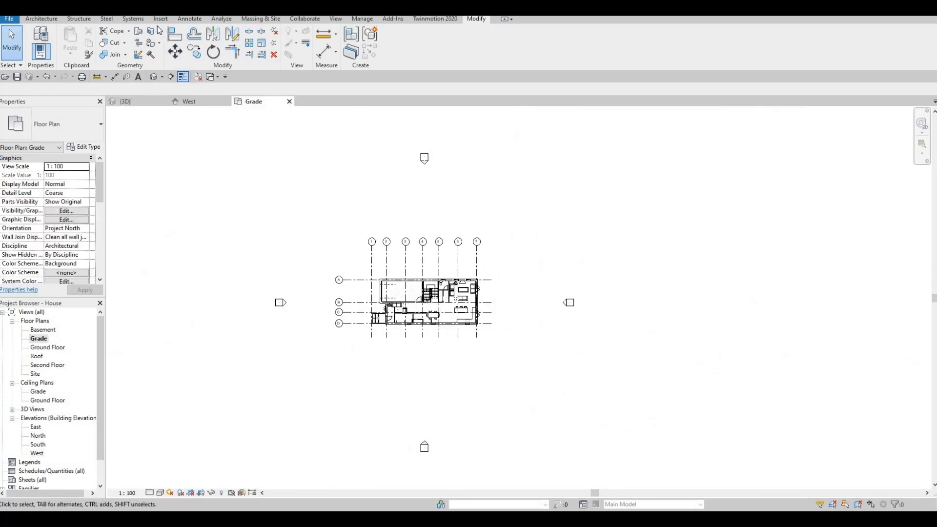
click(48, 19)
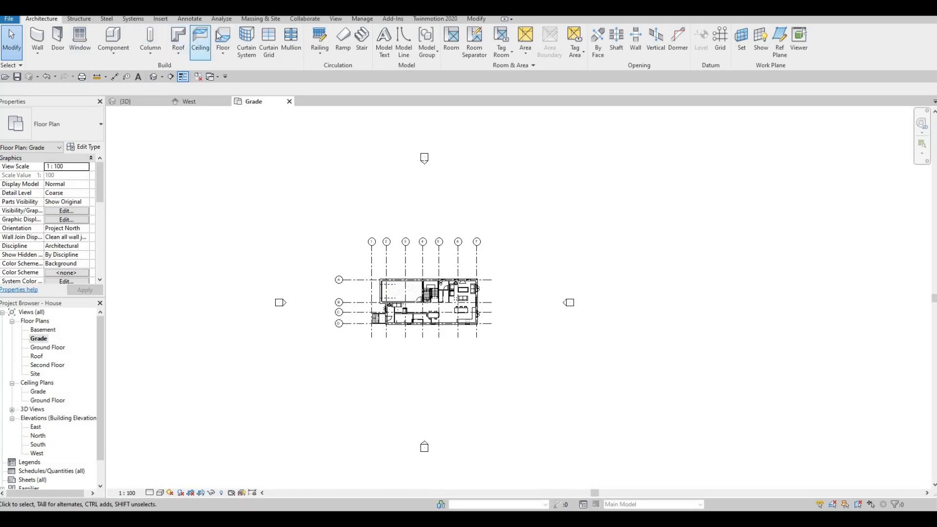
click(223, 35)
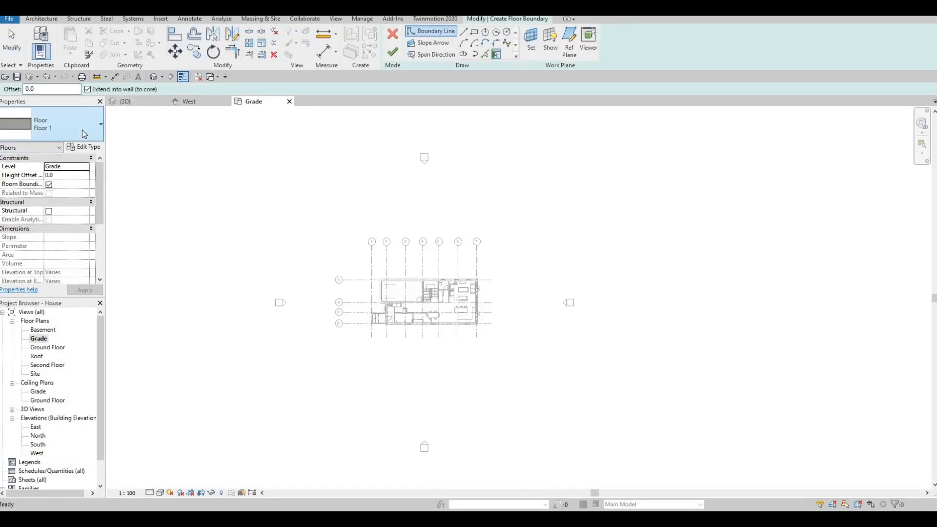
click(73, 125)
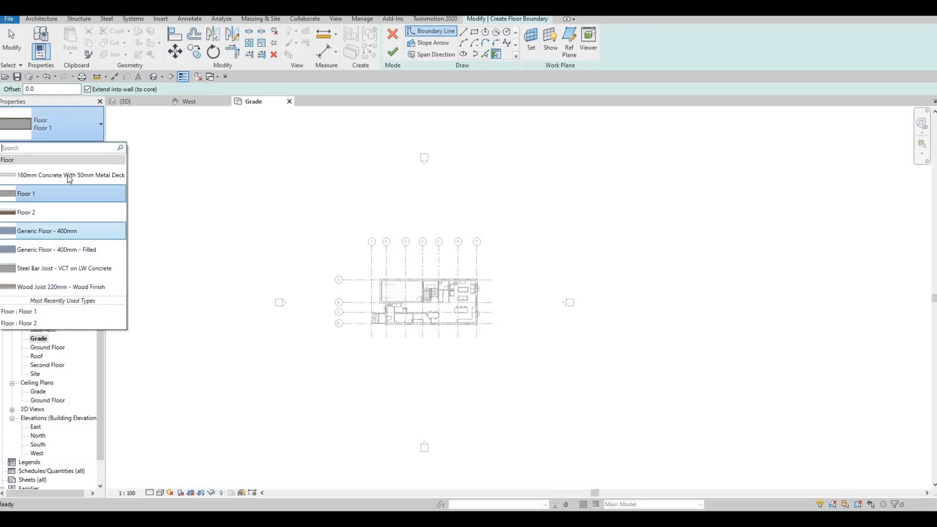
click(40, 239)
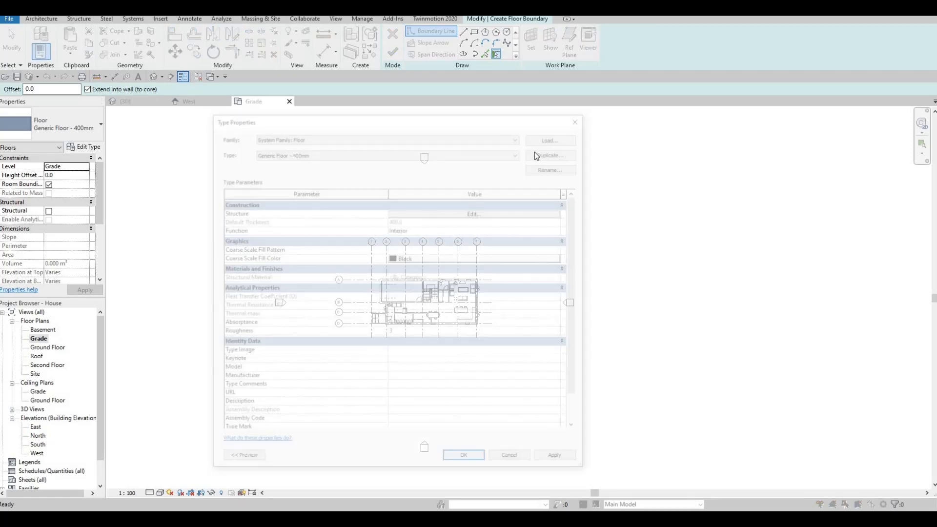
Duplicate the floor type as Floor 3 and set its structure layer's thickness to 200 mm
click(543, 152)
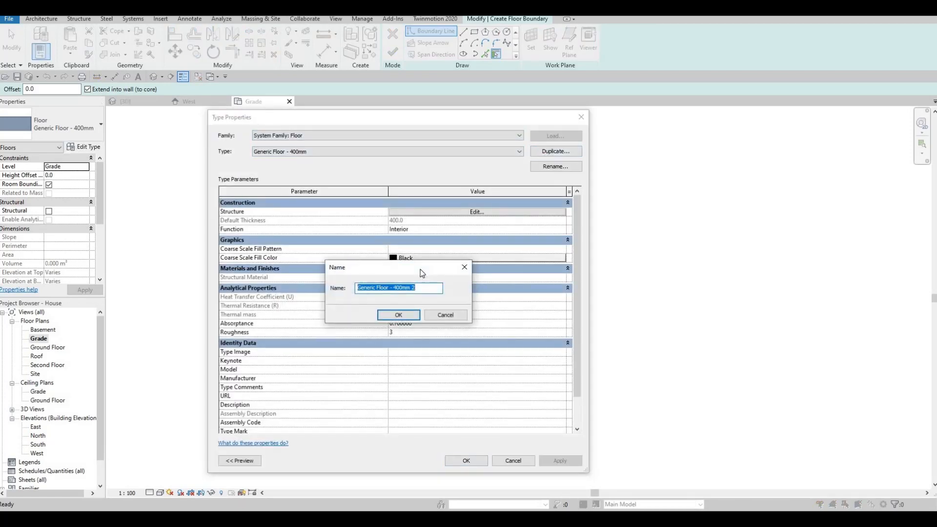
text(Floor 3)
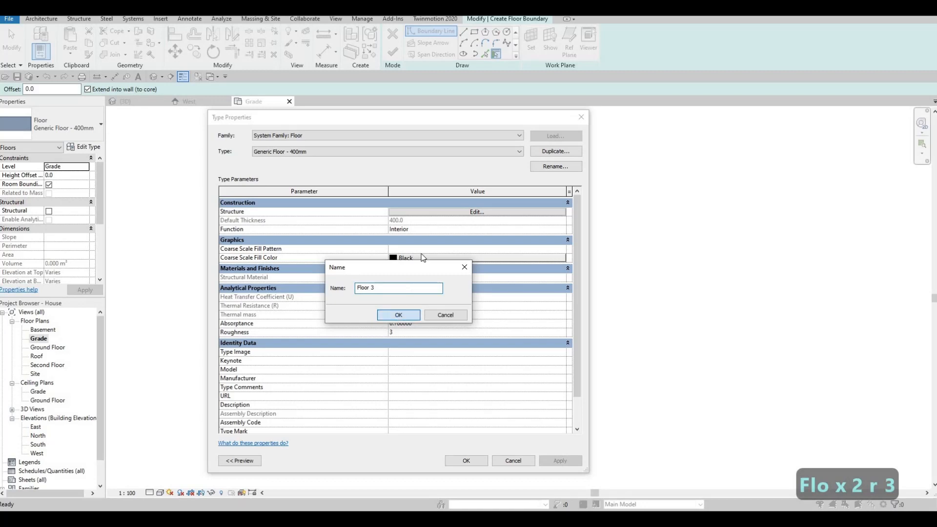
key(Return)
click(431, 212)
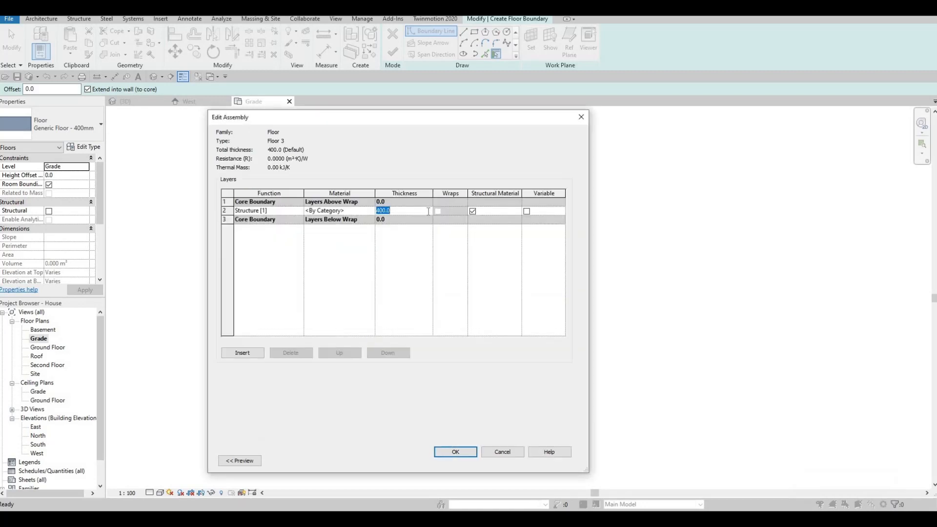
text(200)
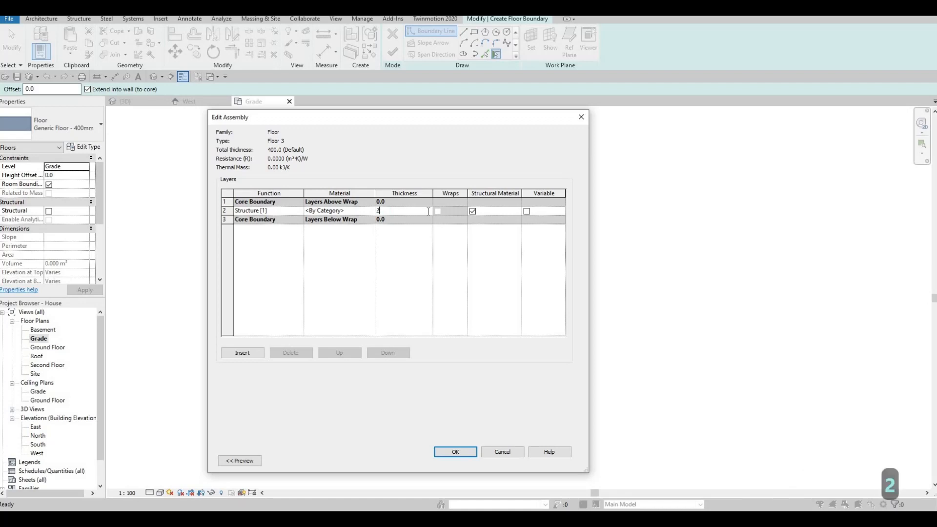
click(368, 210)
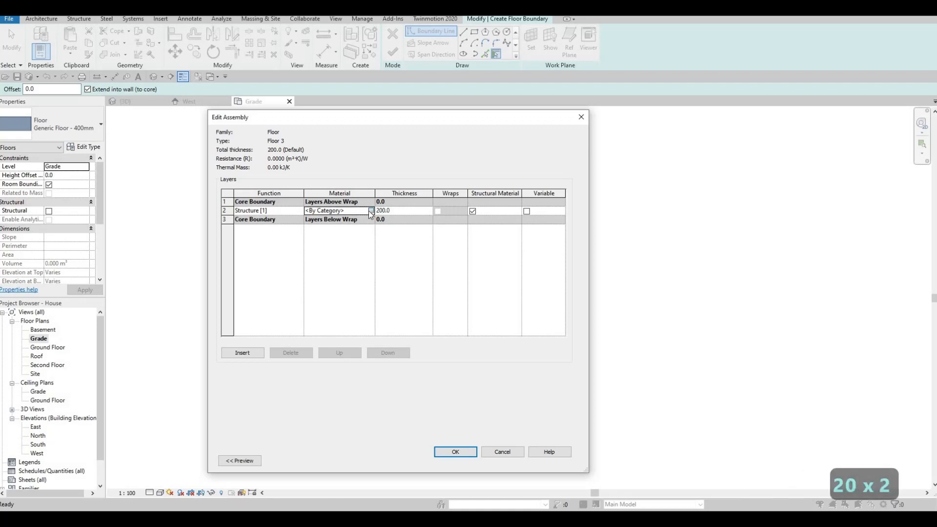
click(368, 211)
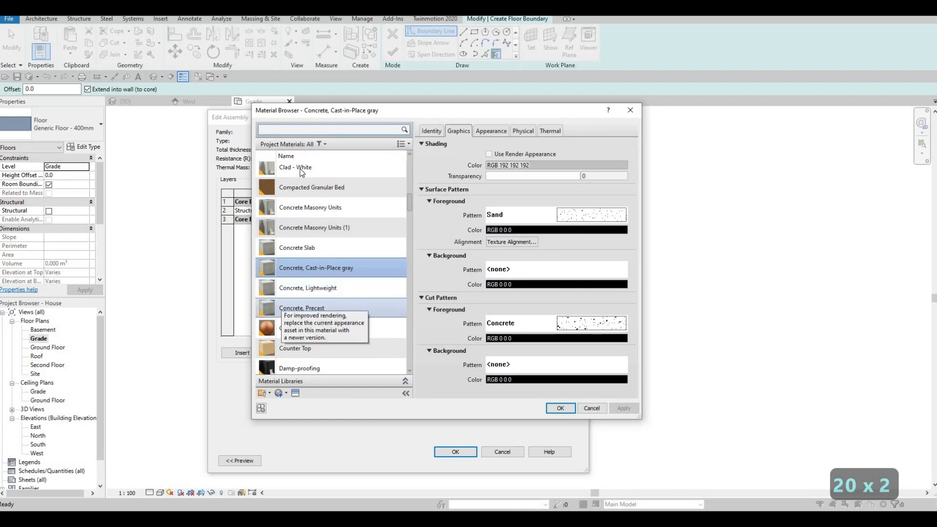
click(302, 131)
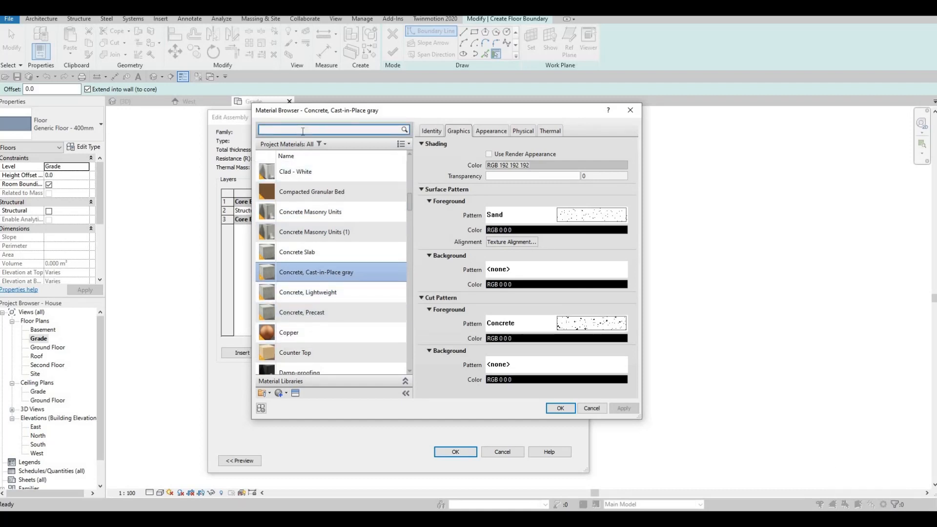
text(grass)
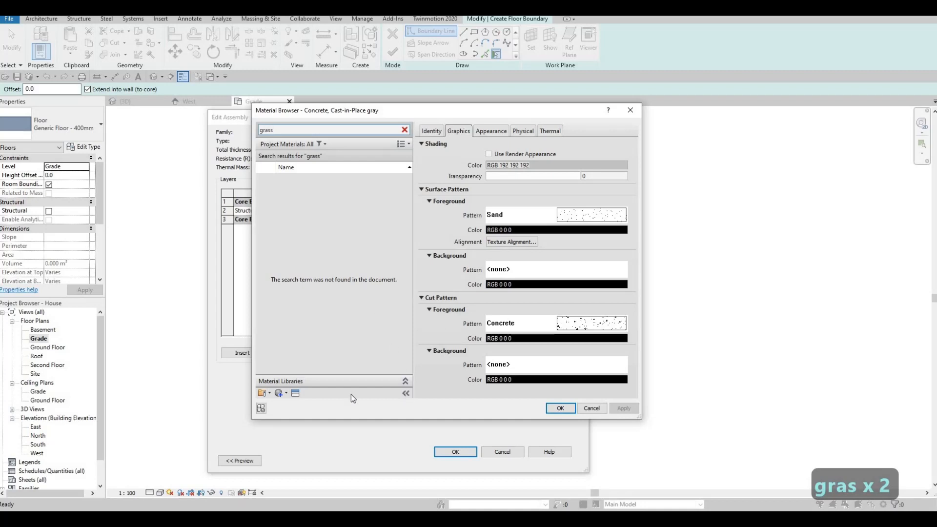
click(266, 393)
key(Escape)
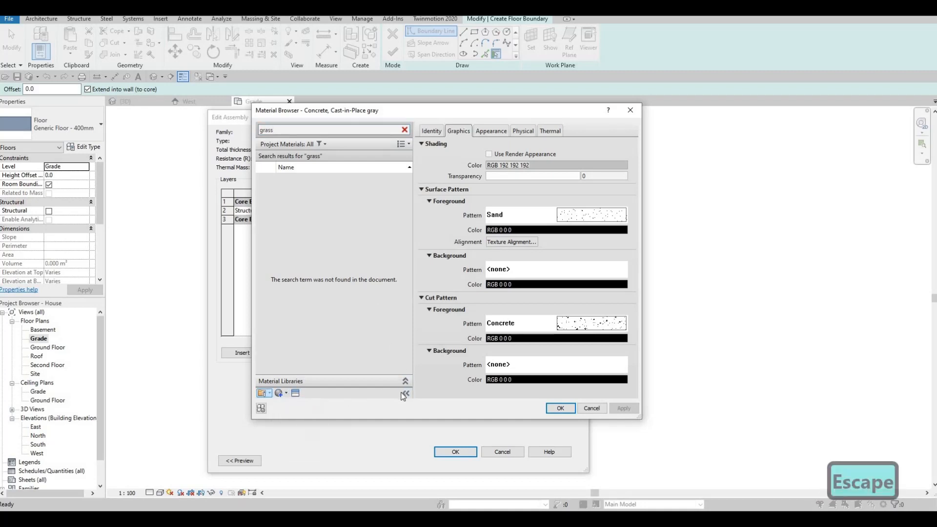
click(406, 392)
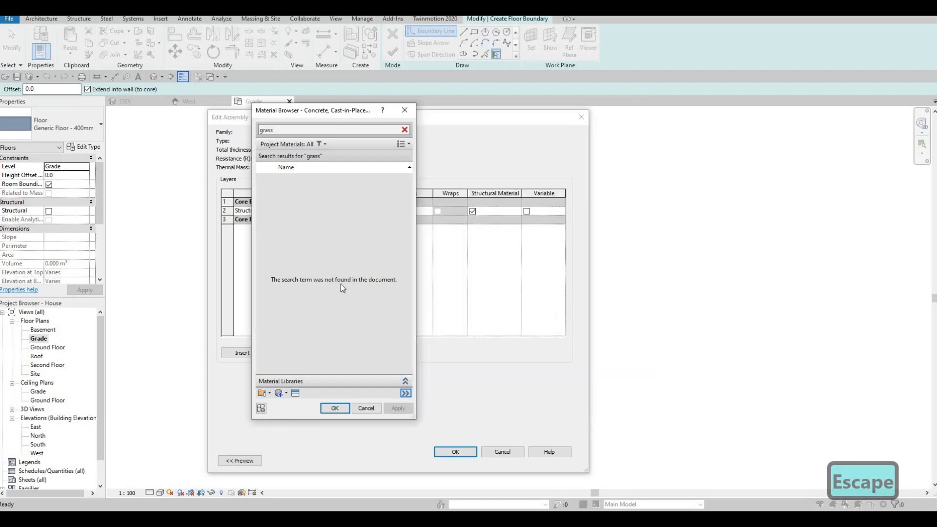
key(Escape)
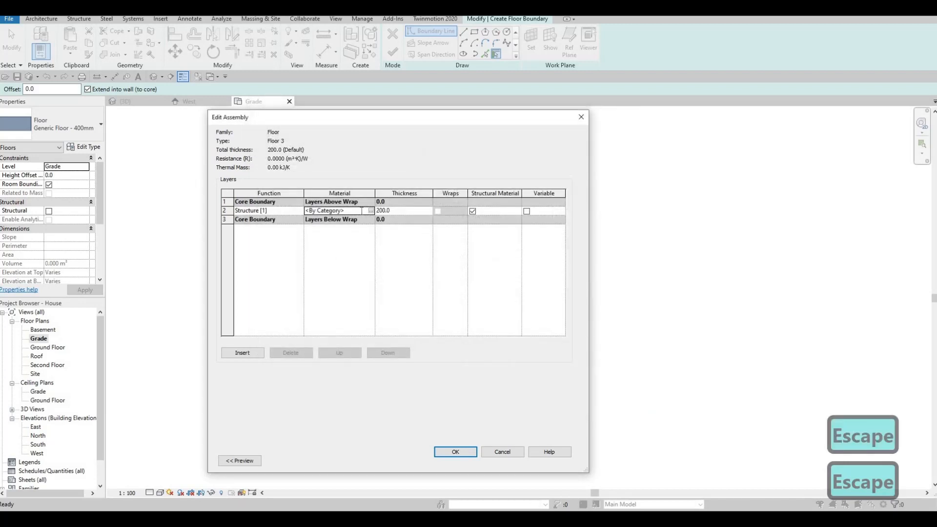
Open the AEC Materials library for the structure layer's material, enlarge its list and hide the library tree
click(370, 210)
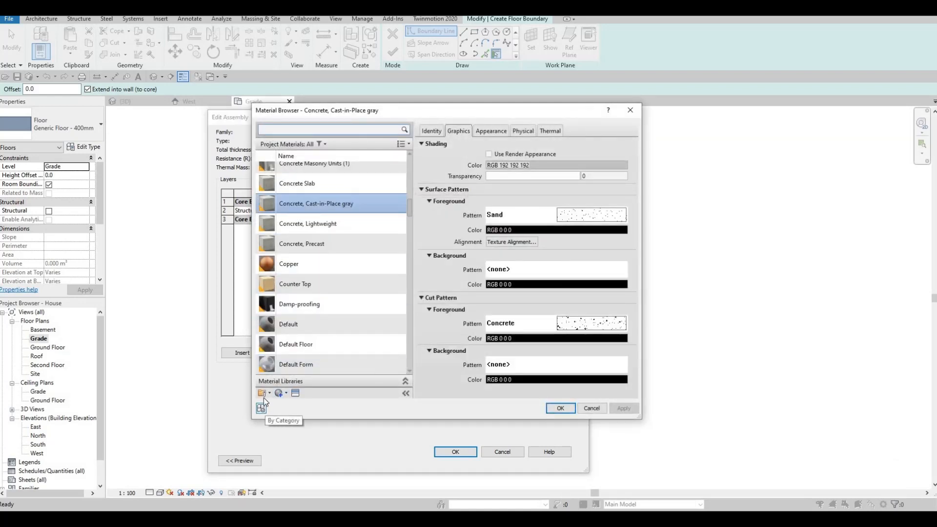
click(269, 394)
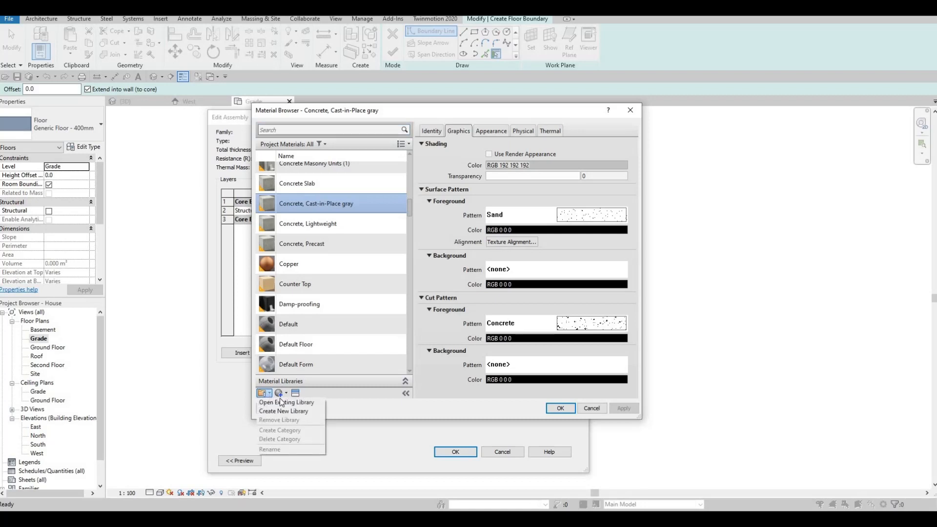
key(Escape)
scroll(409, 386, up, 1)
key(F1)
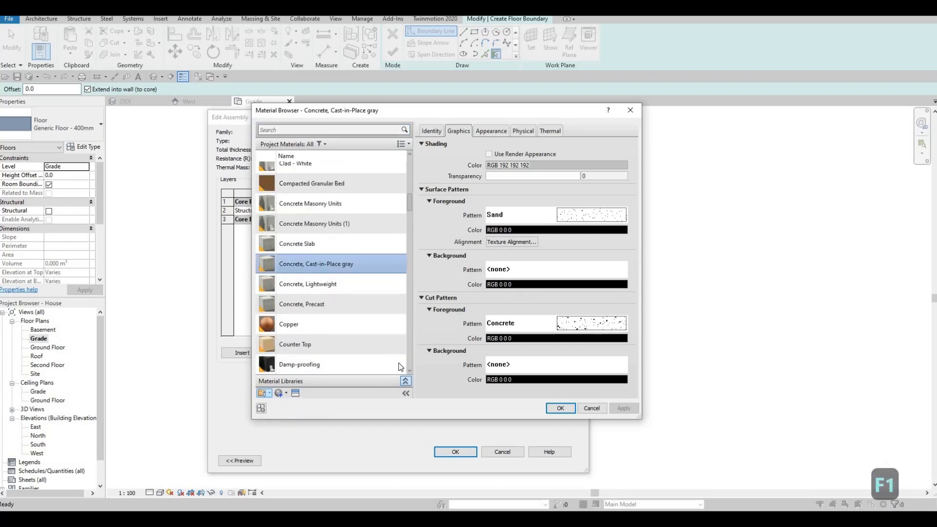
click(405, 380)
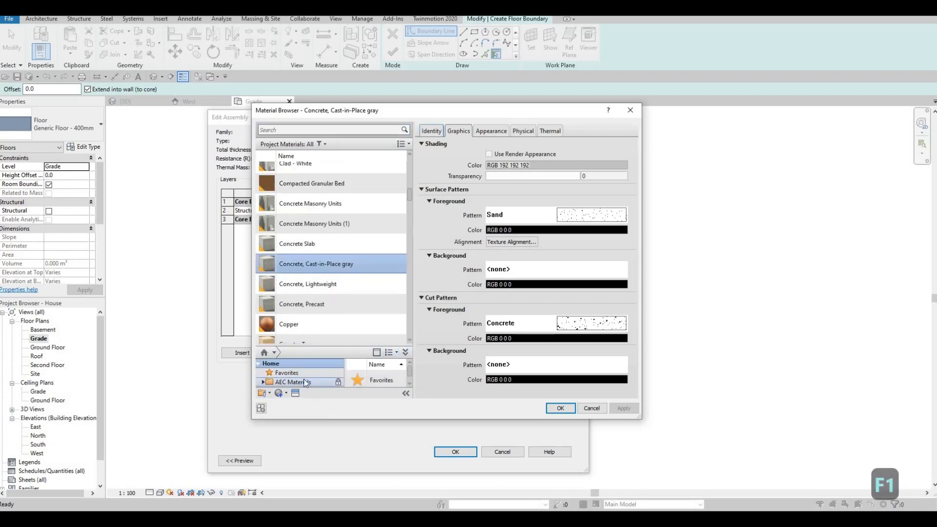
click(334, 382)
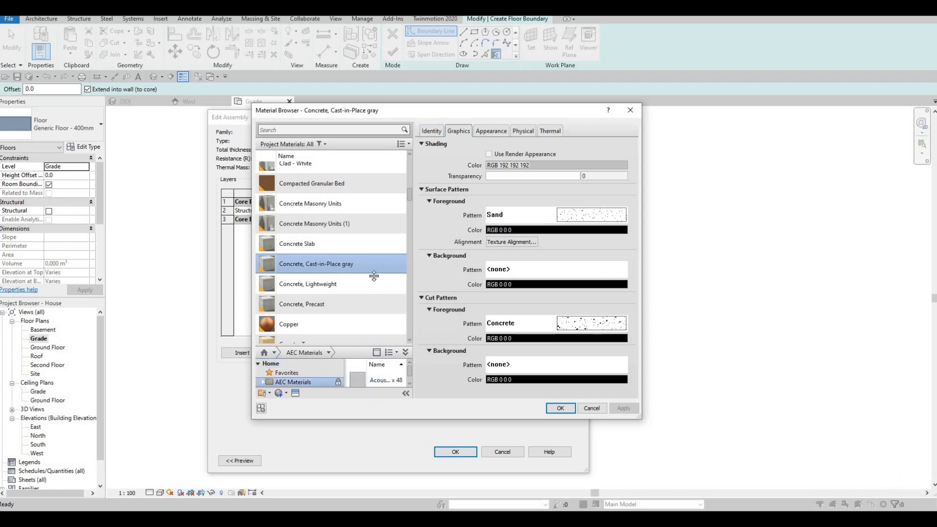
drag(375, 346, 372, 271)
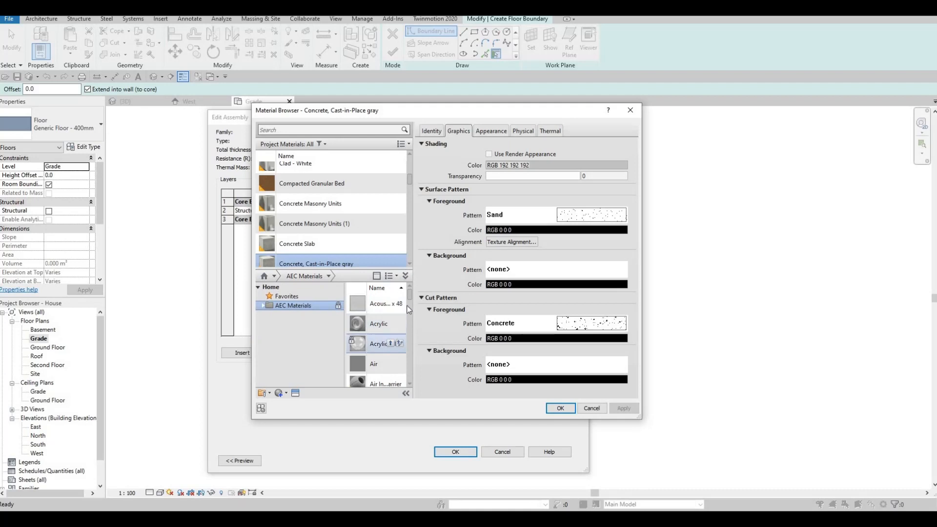
click(376, 276)
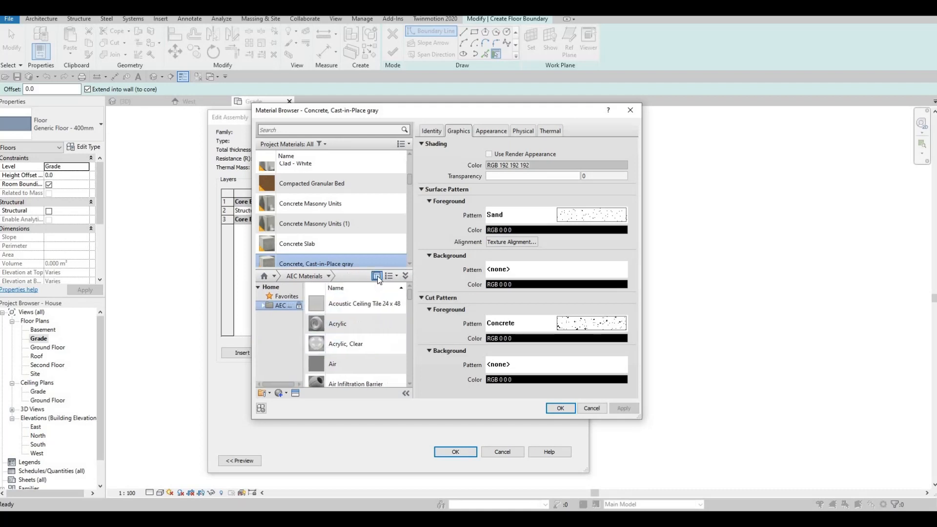
click(388, 277)
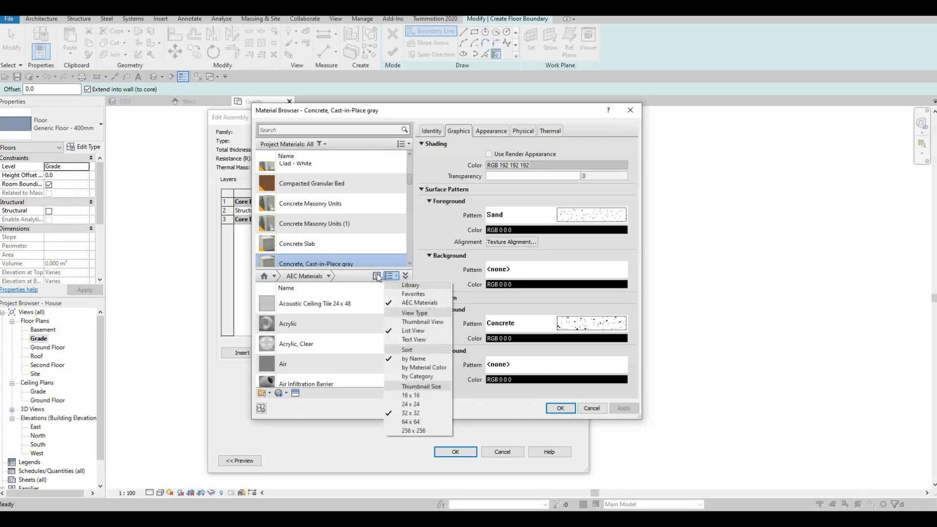
click(376, 277)
Find Grass in the AEC Materials library, add it to the project and assign it to Floor 3's structure layer
scroll(358, 312, up, 1)
key(F1)
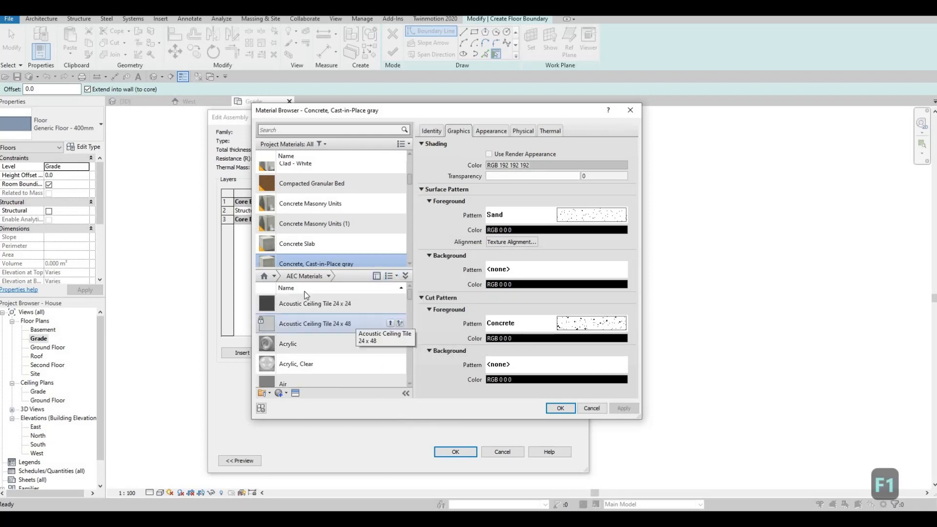
scroll(319, 337, down, 3)
scroll(322, 348, up, 3)
scroll(322, 344, down, 6)
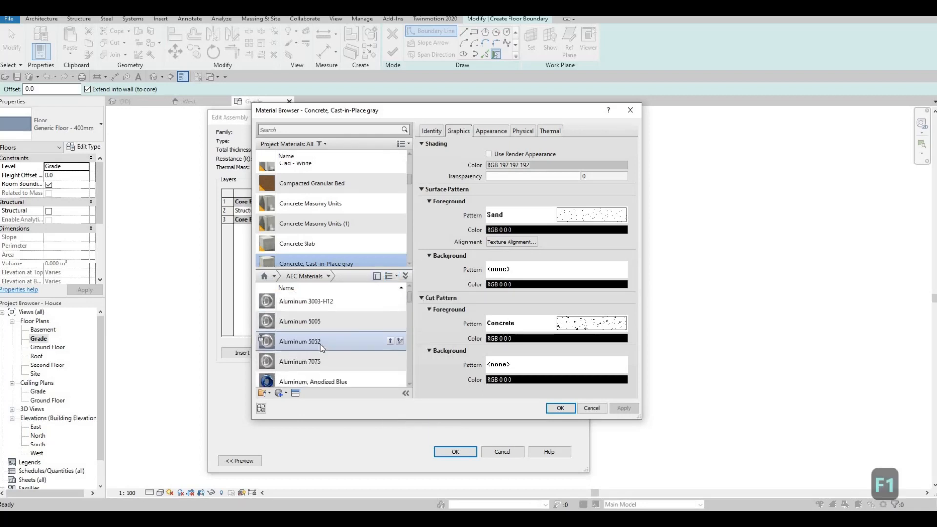
scroll(329, 335, up, 4)
scroll(326, 320, up, 2)
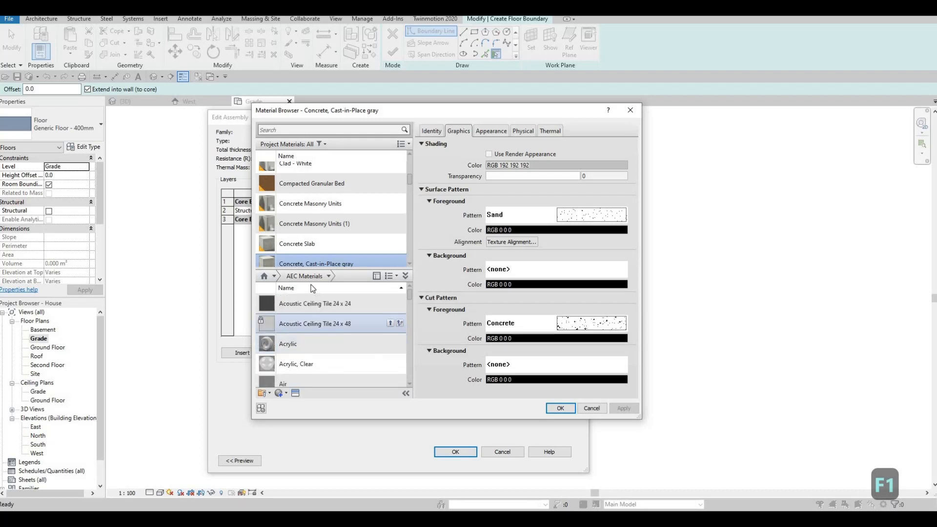
scroll(332, 332, down, 6)
scroll(371, 322, up, 6)
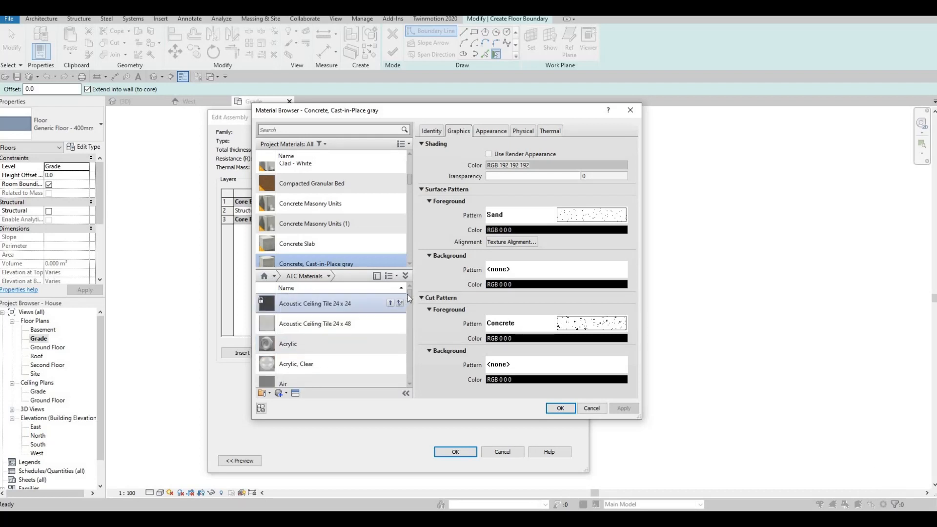
drag(408, 300, 374, 312)
scroll(354, 332, down, 5)
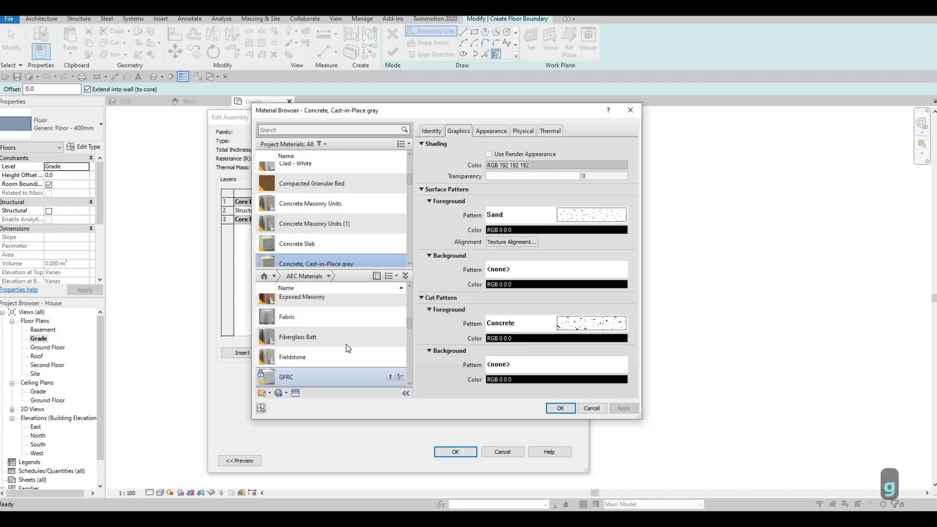
scroll(347, 347, down, 3)
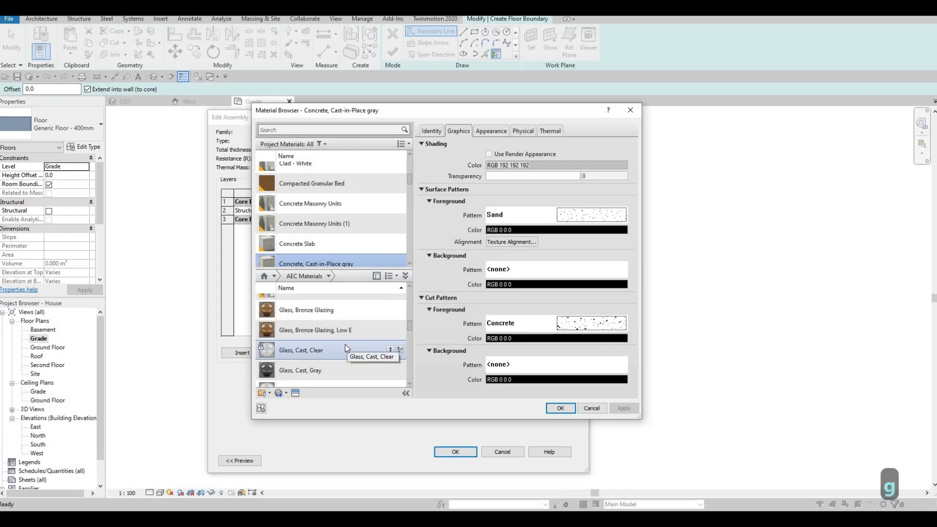
scroll(345, 347, down, 5)
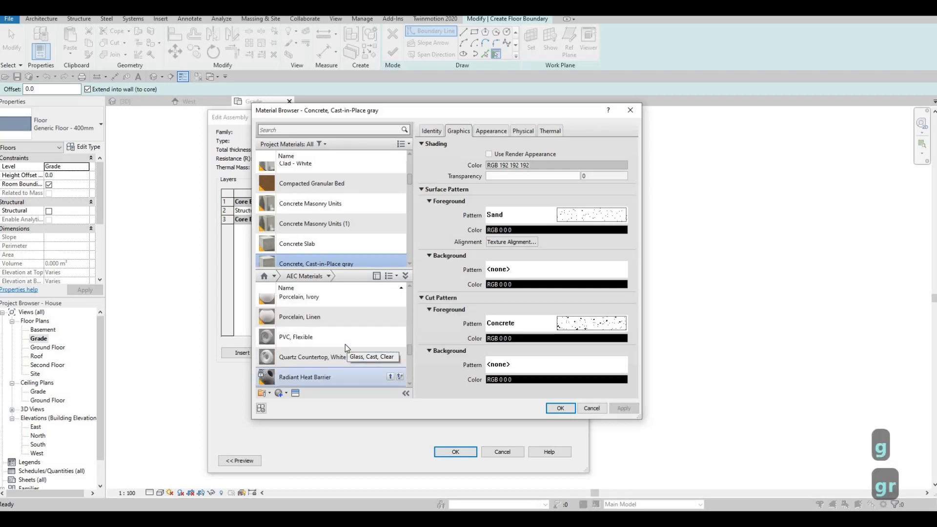
key(BackSpace)
key(g)
scroll(345, 345, down, 6)
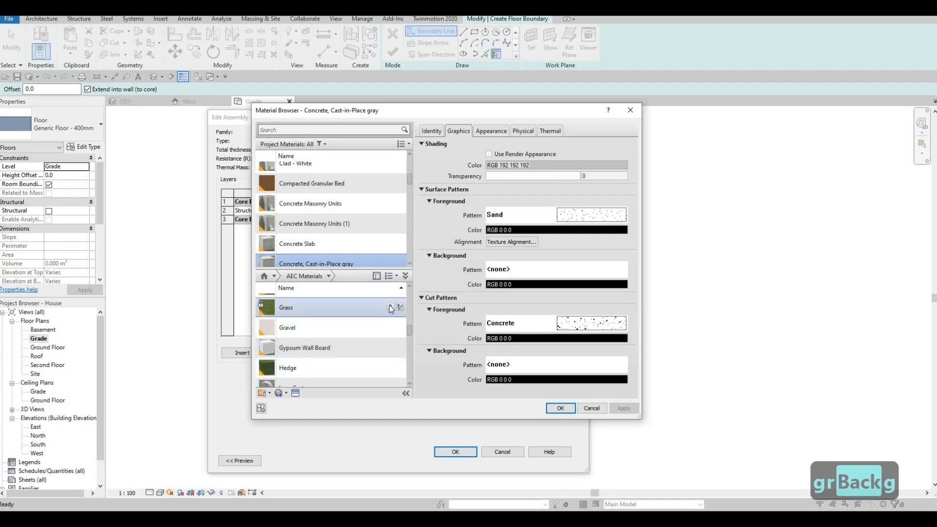
click(391, 307)
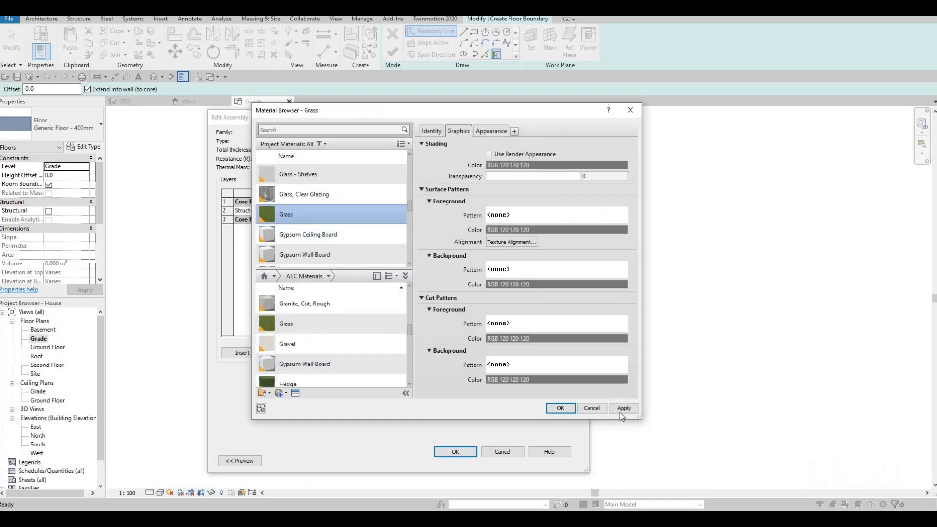
click(566, 411)
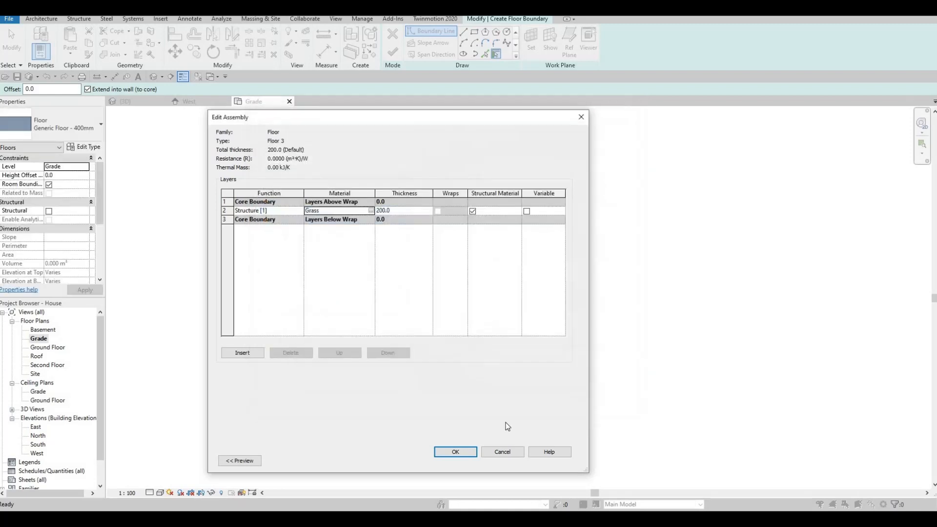
click(457, 452)
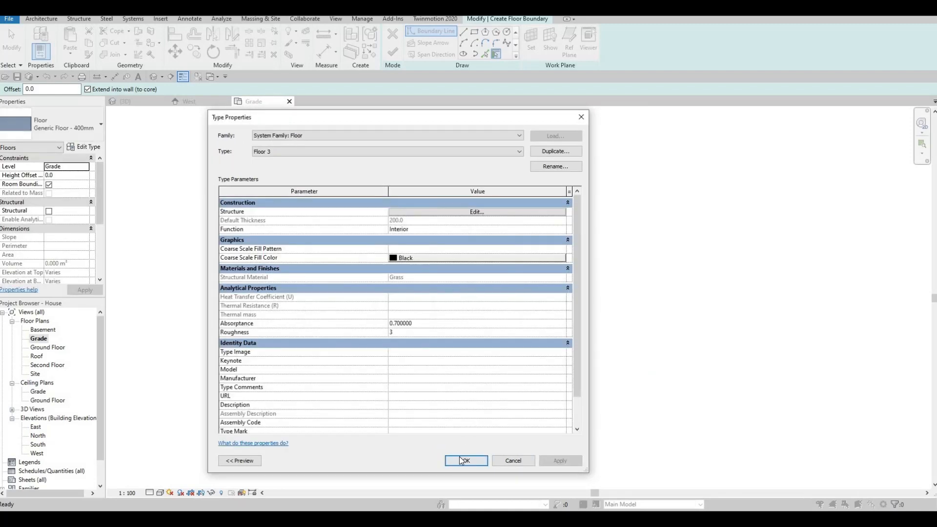
Confirm the Floor 3 type and draw a rectangular floor boundary about 32000 mm wide around the whole house, extending well beyond the grids
key(Return)
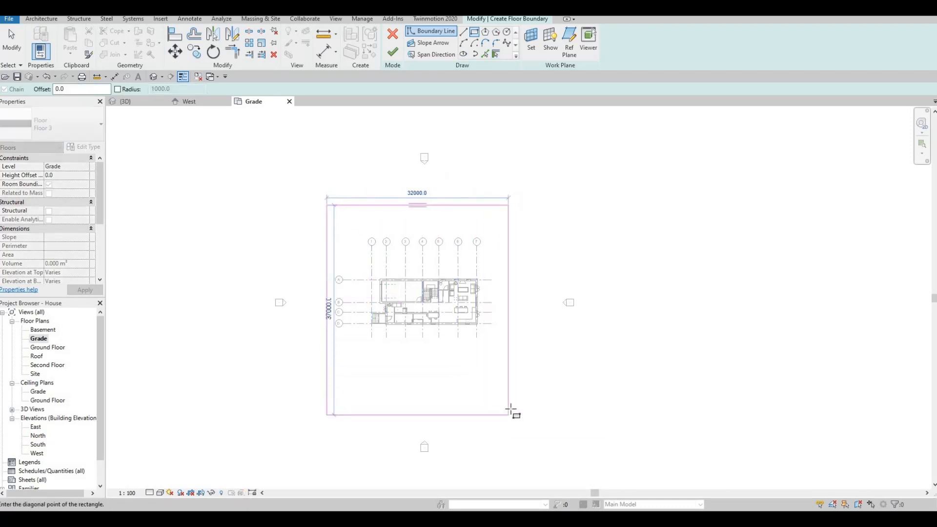
click(509, 434)
scroll(407, 332, up, 4)
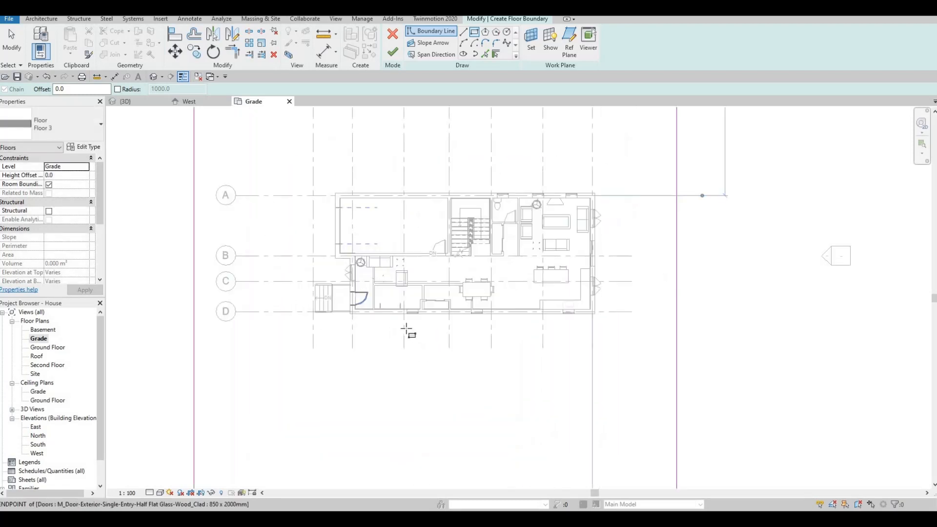
key(Escape)
Draw chained boundary lines along grid B to grid 1, down grid 1 to grid D, and along grid D to the rectangle's left edge
middle_drag(427, 171, 422, 187)
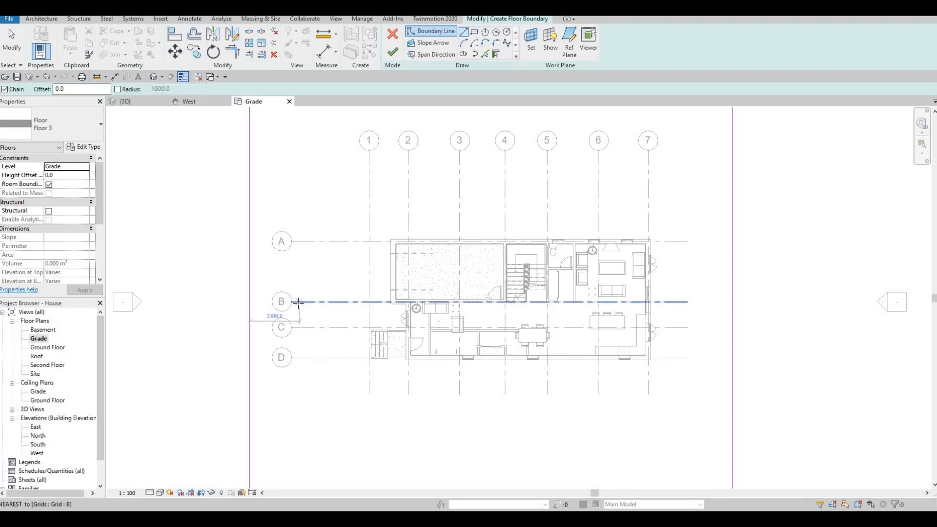
click(368, 303)
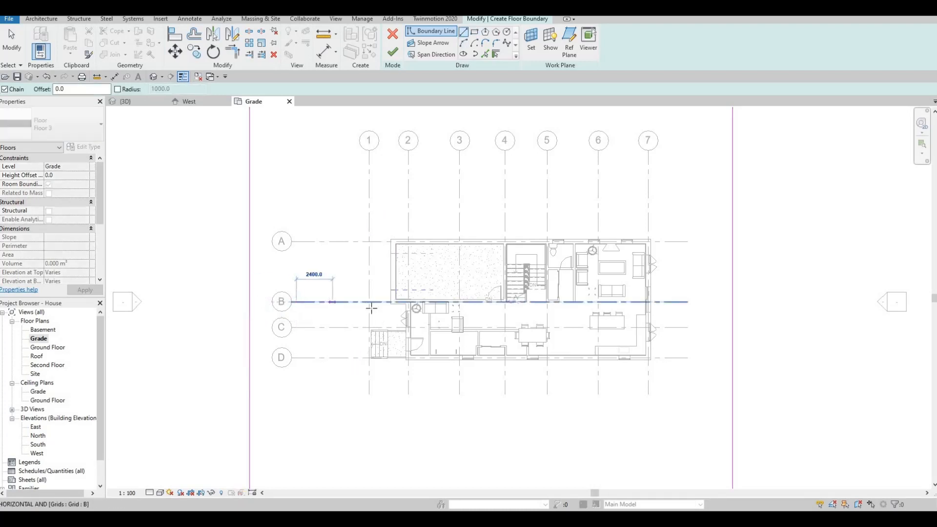
click(278, 359)
click(250, 357)
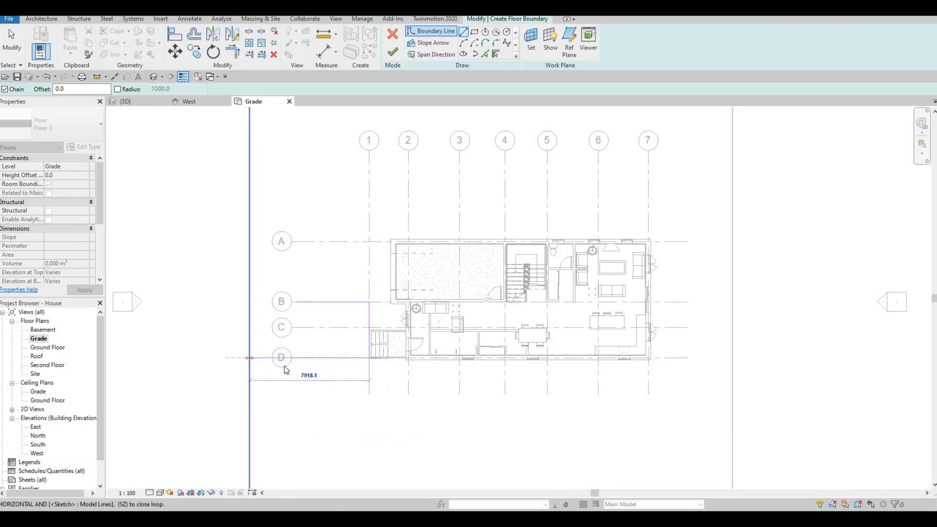
key(Escape)
key(Escape)
key(Escape)
middle_drag(294, 317, 293, 337)
scroll(294, 337, down, 2)
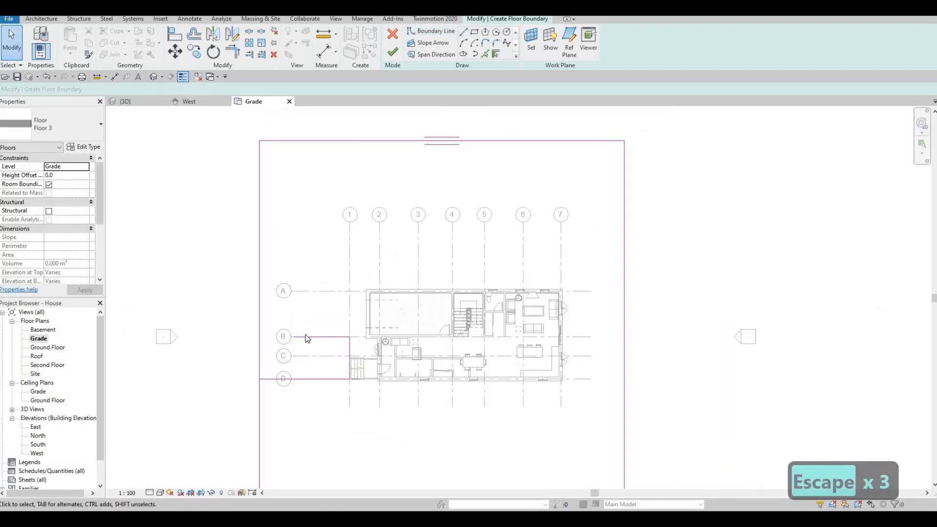
scroll(305, 337, up, 1)
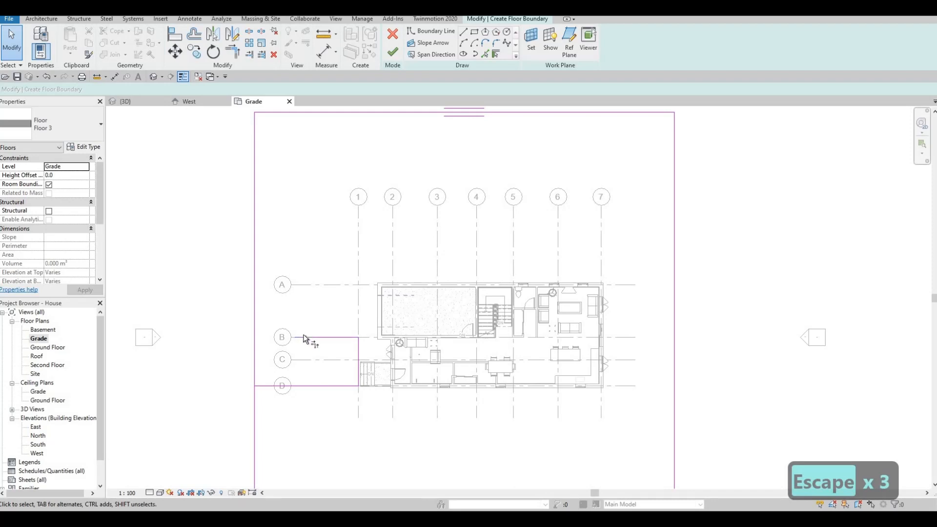
key(t)
key(r)
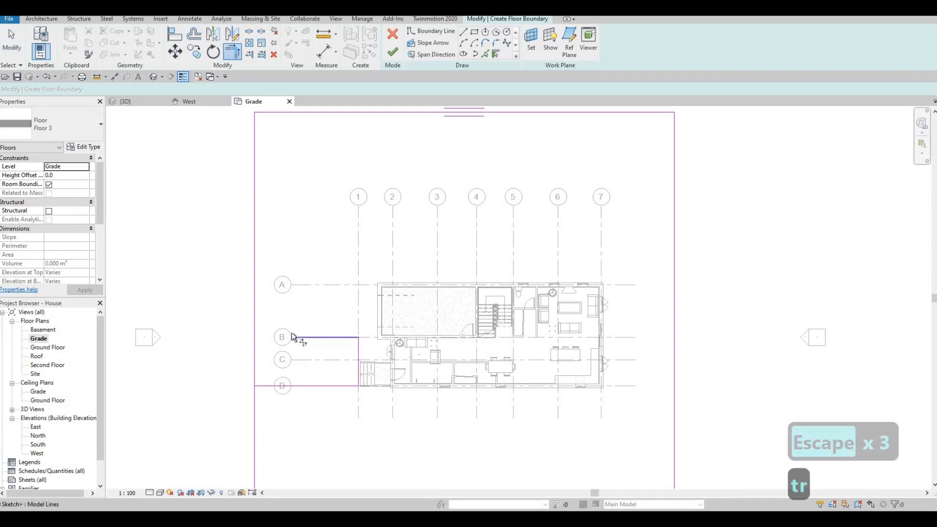
key(Escape)
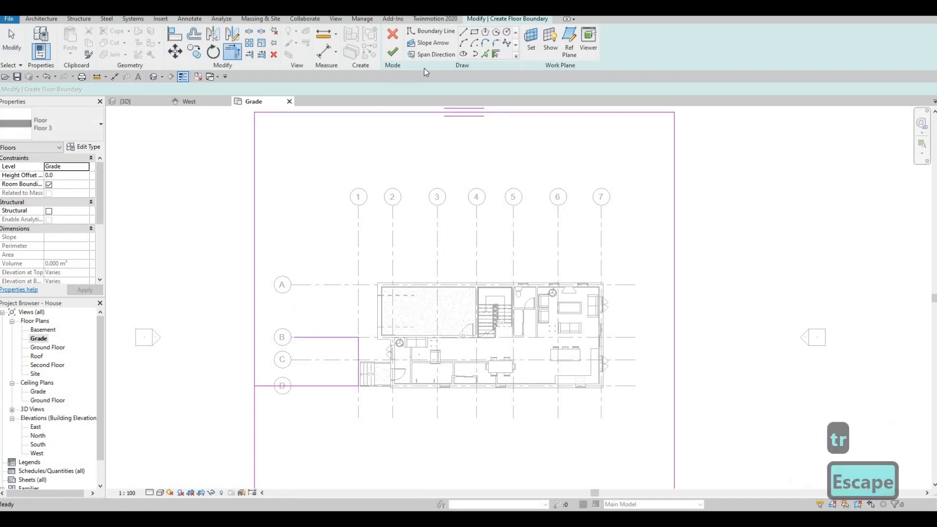
Draw a boundary line from the exterior wall's outer corner at grid A straight to the rectangle's left edge
click(379, 283)
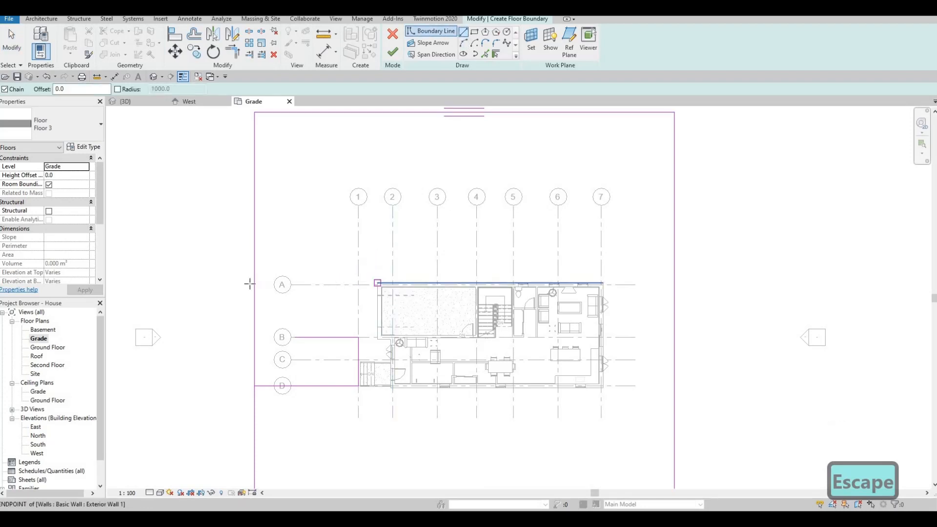
key(Escape)
key(Escape)
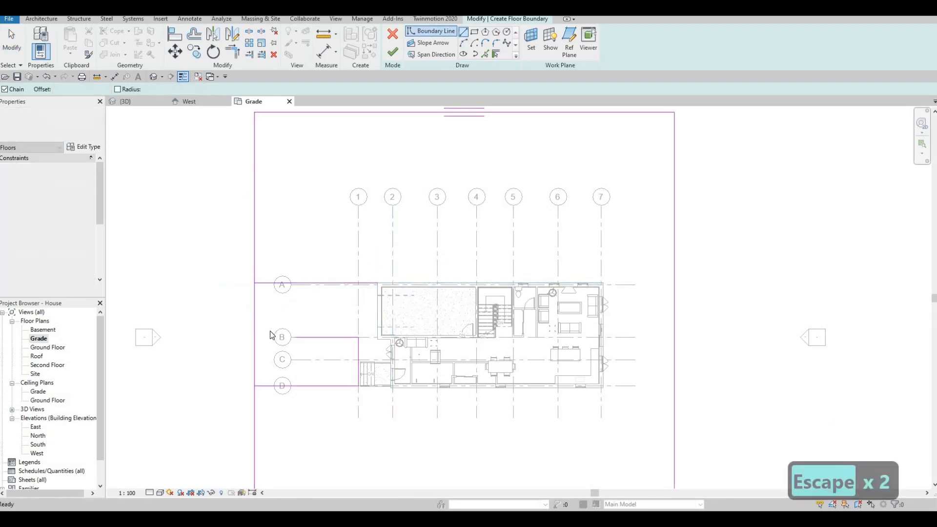
Split the rectangle's left edge at a point between grids A and B
key(s)
key(l)
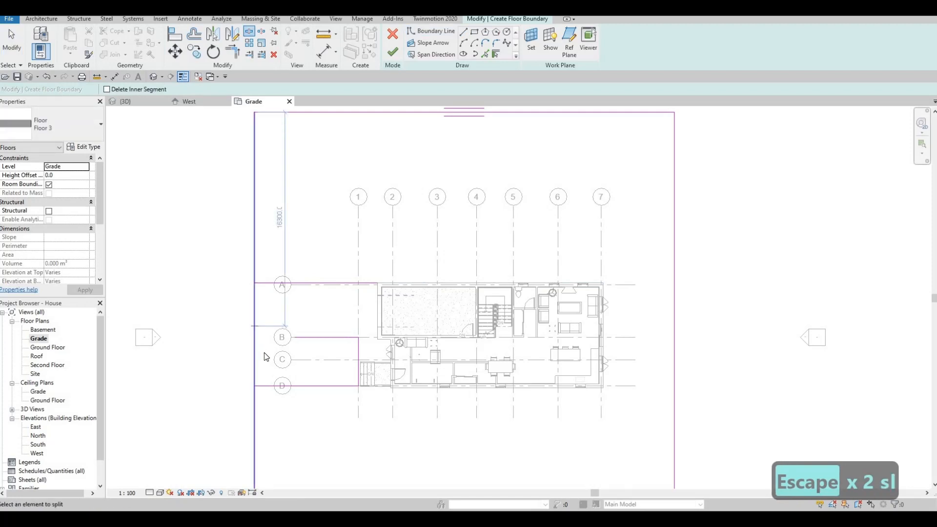
key(Escape)
key(Escape)
key(Escape)
Try to trim the left edge's upper segment to the boundary line beside grid A
key(t)
key(r)
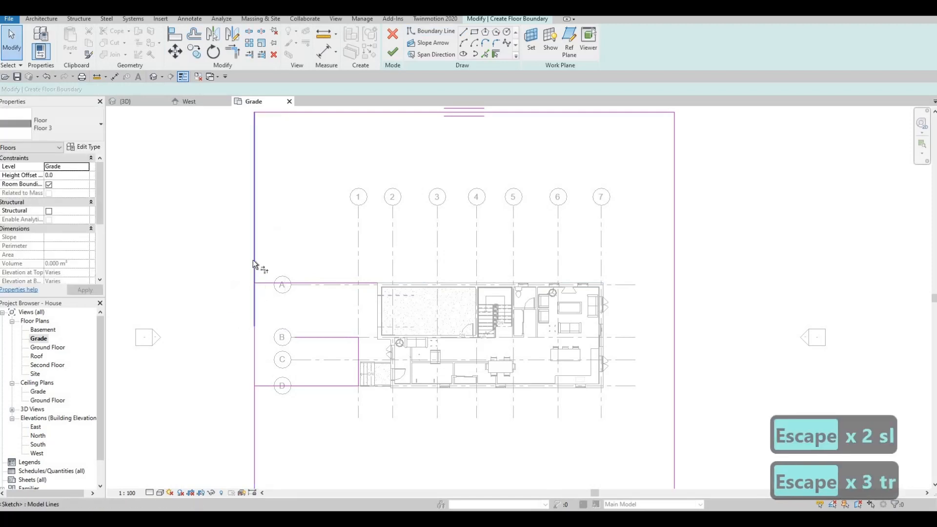
click(313, 284)
click(313, 284)
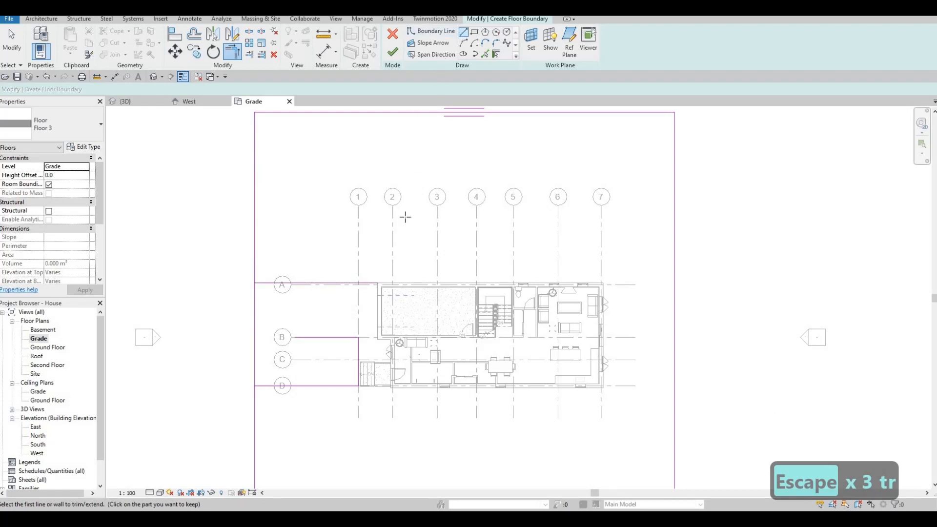
Trace boundary lines along the house's stepped left exterior wall, from the outer corner at grid A to the outer corner at grid D
key(l)
key(i)
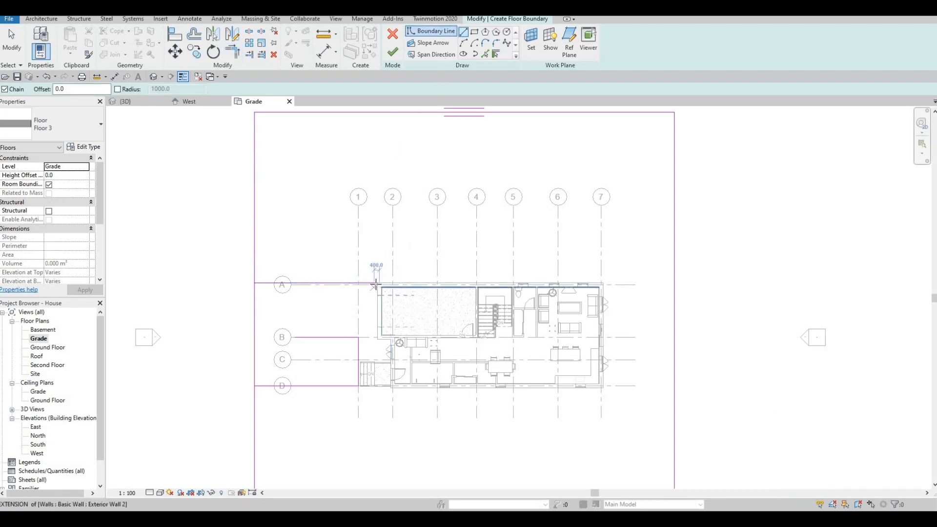
click(377, 283)
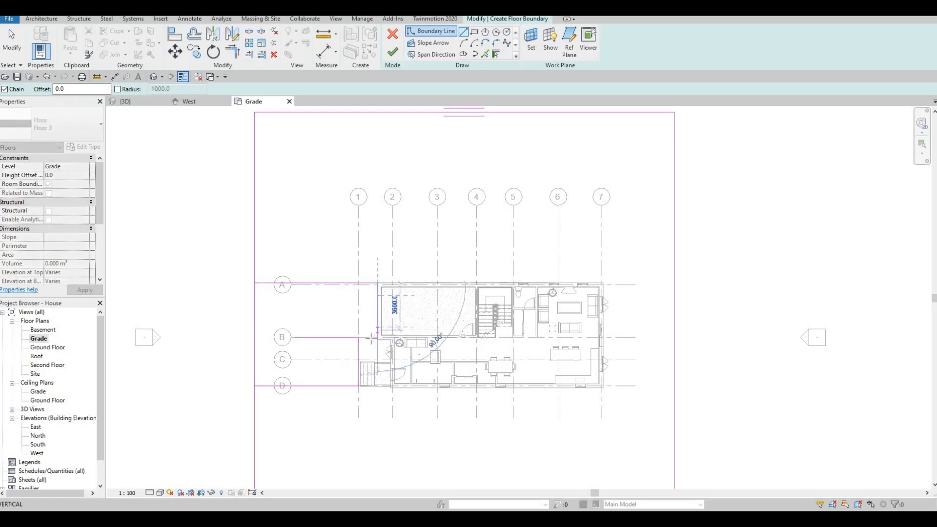
scroll(378, 322, up, 4)
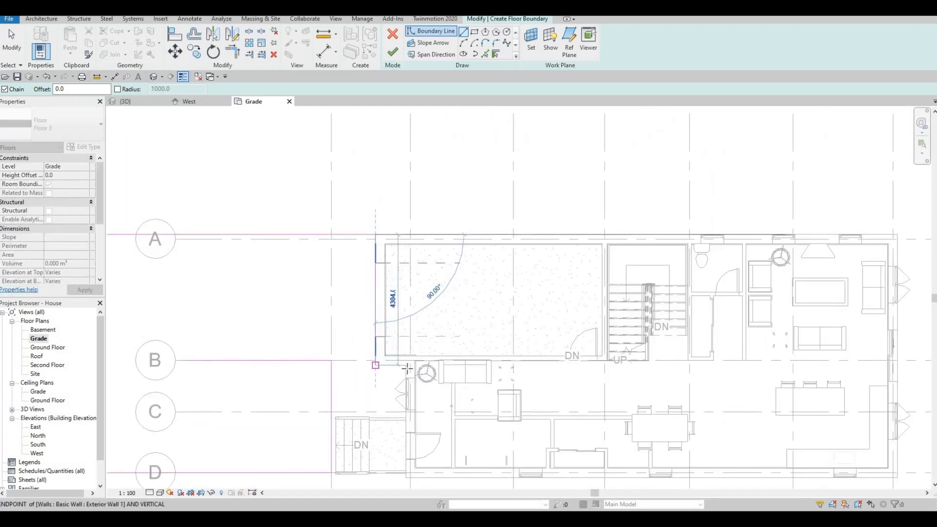
click(374, 364)
click(410, 458)
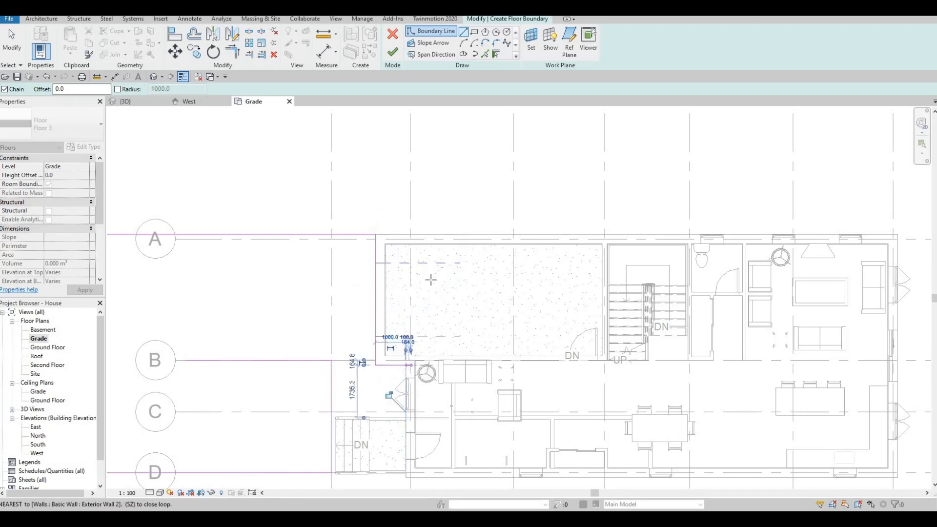
middle_drag(408, 479, 428, 293)
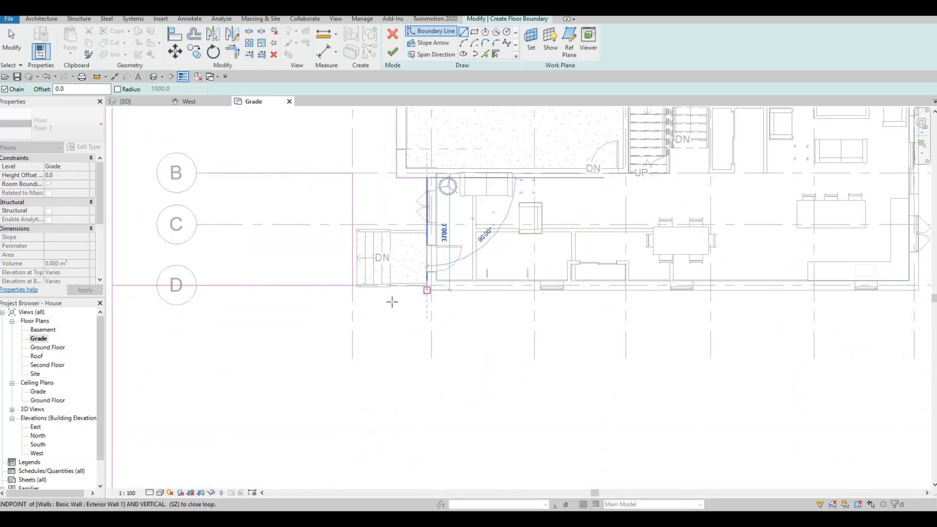
click(428, 291)
Continue the boundary from the wall corner at grid D just past the rectangle's left edge, and delete the older line along grid D
scroll(172, 306, down, 1)
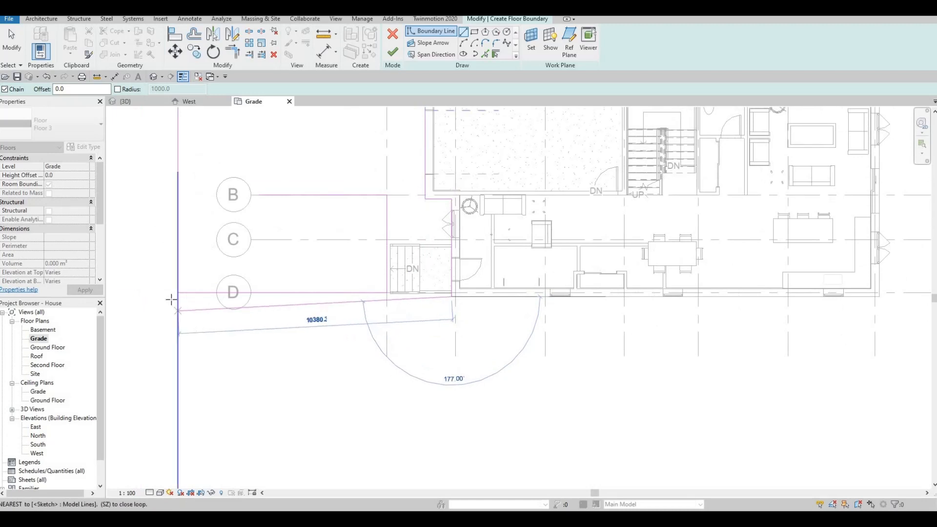
click(172, 296)
key(Escape)
key(Escape)
key(Escape)
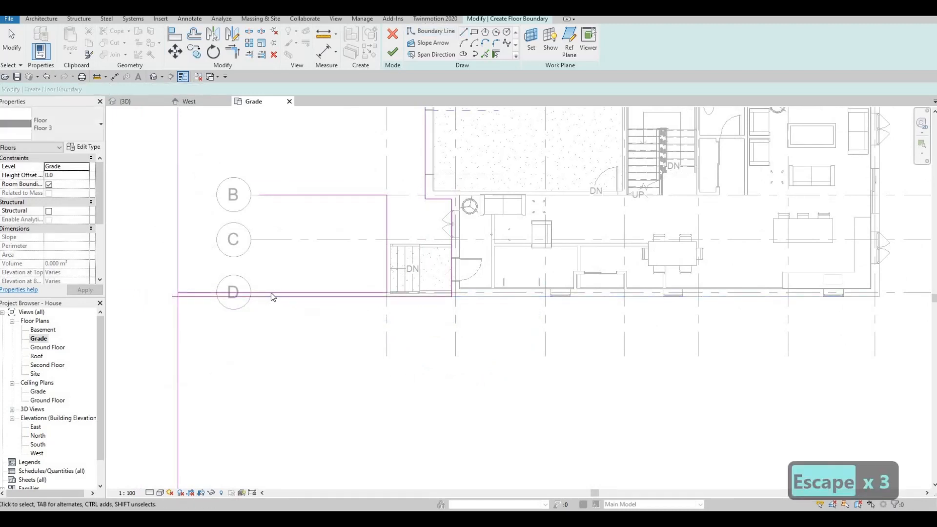
click(271, 292)
key(Delete)
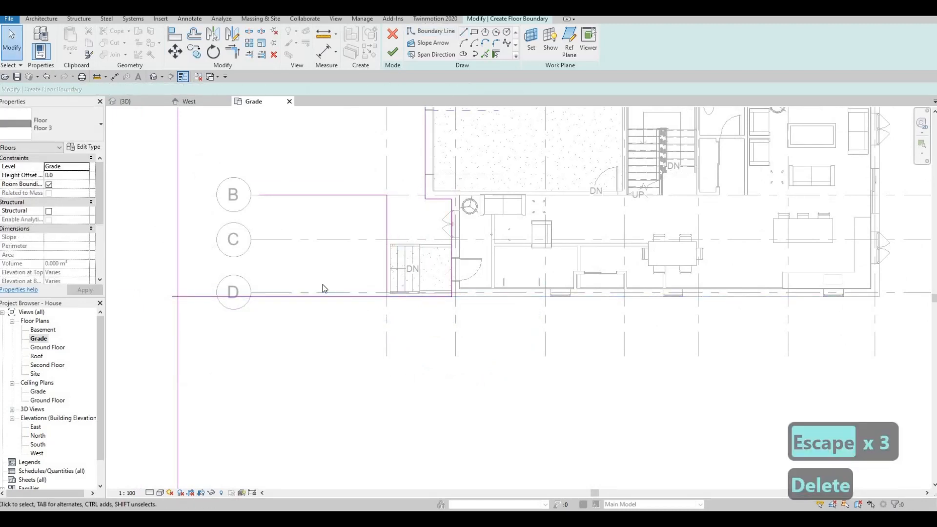
Trim the new line beside grid D and the left edge's lower segment into a corner
key(t)
key(r)
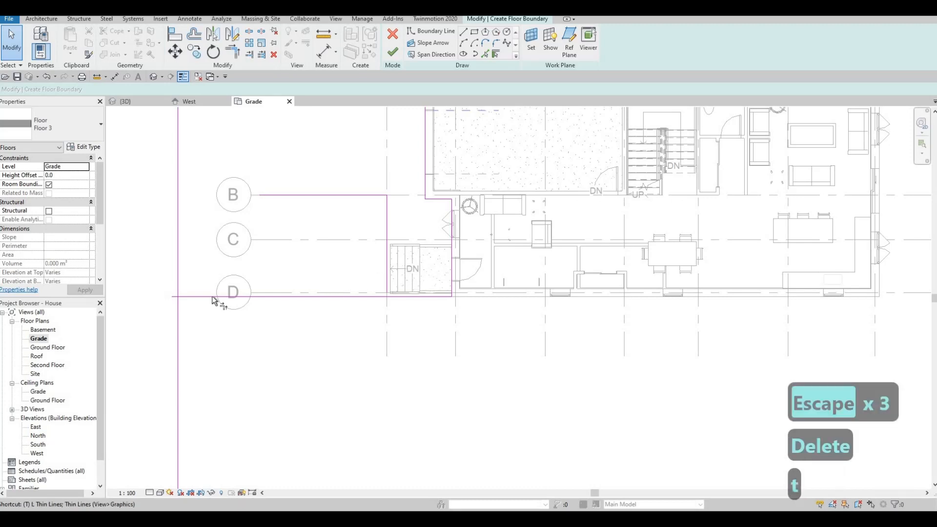
click(201, 294)
click(179, 313)
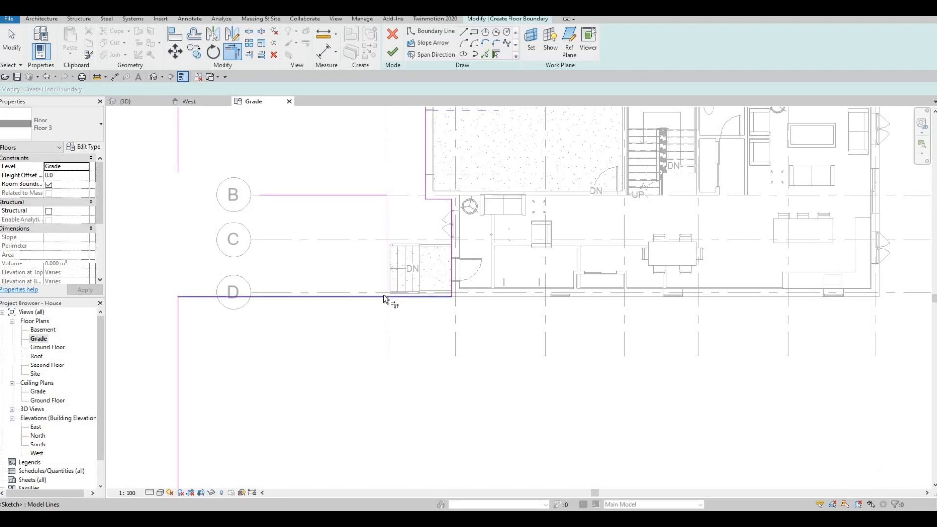
Try to trim the boundary line on grid 1, and undo the last corner trim at the left edge
click(387, 273)
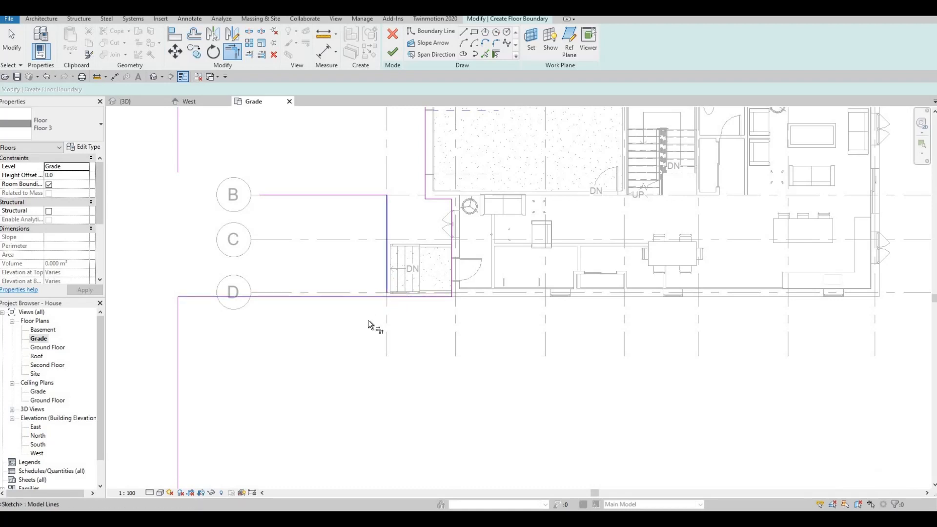
middle_drag(373, 314, 375, 330)
click(385, 286)
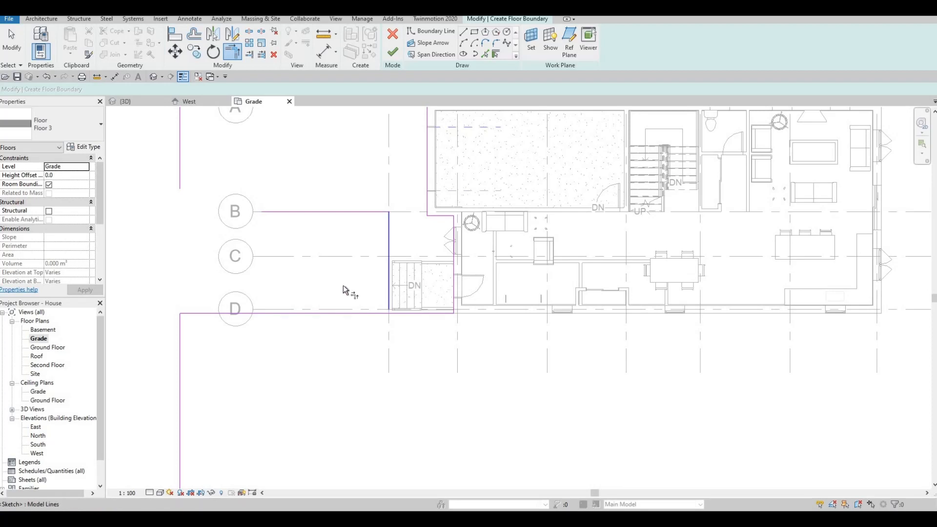
key(t)
key(r)
key(ctrl+z)
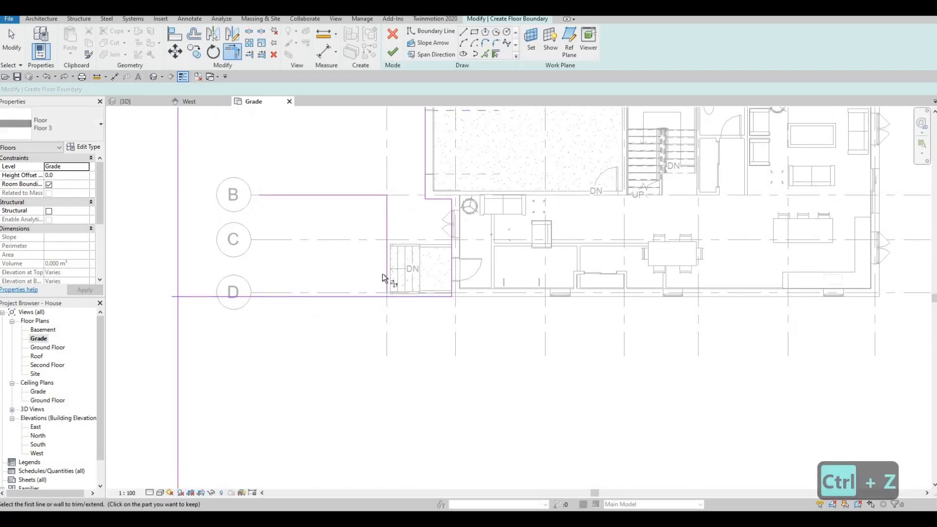
Trim the grid 1 line and the line beside grid D into a corner, keeping the part beneath the entrance steps
key(t)
key(r)
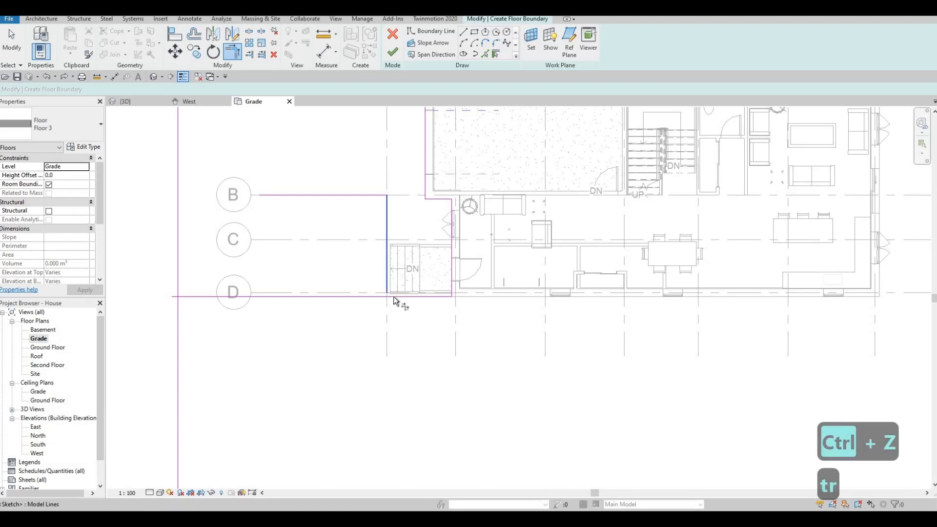
click(388, 288)
click(407, 296)
Extend the grid B line to meet the left edge's lower segment in a corner, keeping the part below grid B
middle_drag(301, 264, 312, 347)
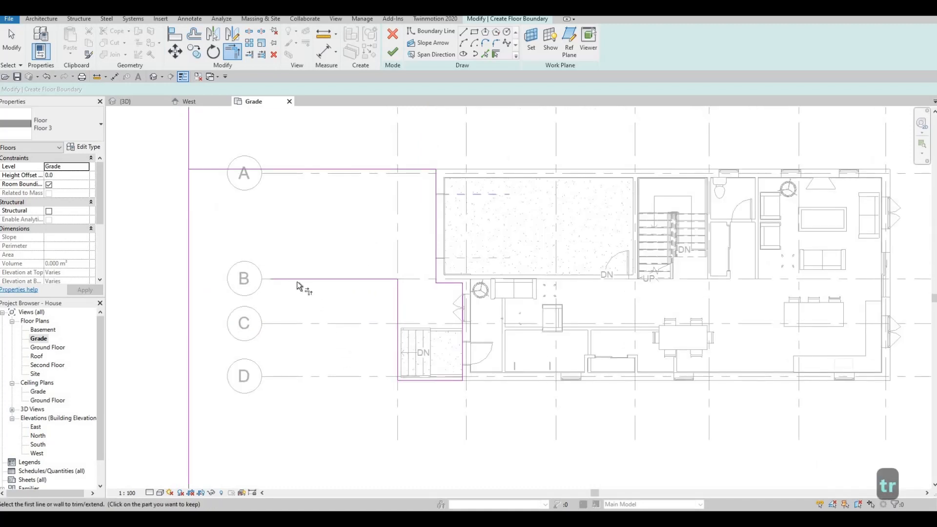
click(271, 279)
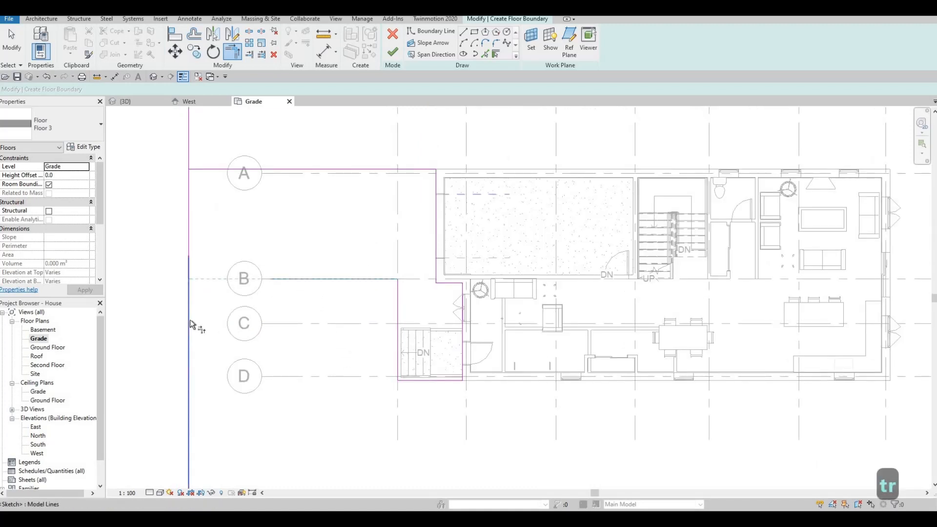
click(189, 320)
key(Escape)
key(Escape)
Trim the left edge's upper segment to a corner with the boundary line beside grid A
middle_drag(214, 238, 234, 309)
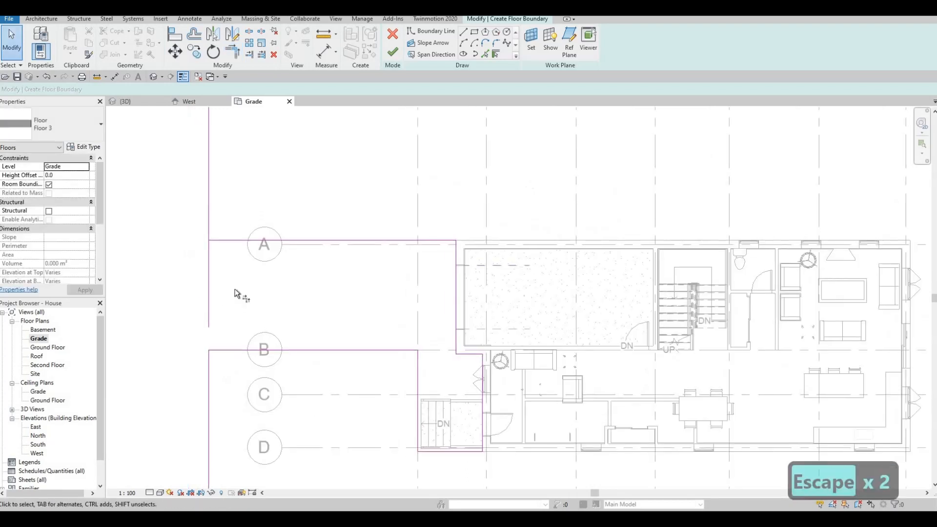
key(t)
key(r)
click(209, 217)
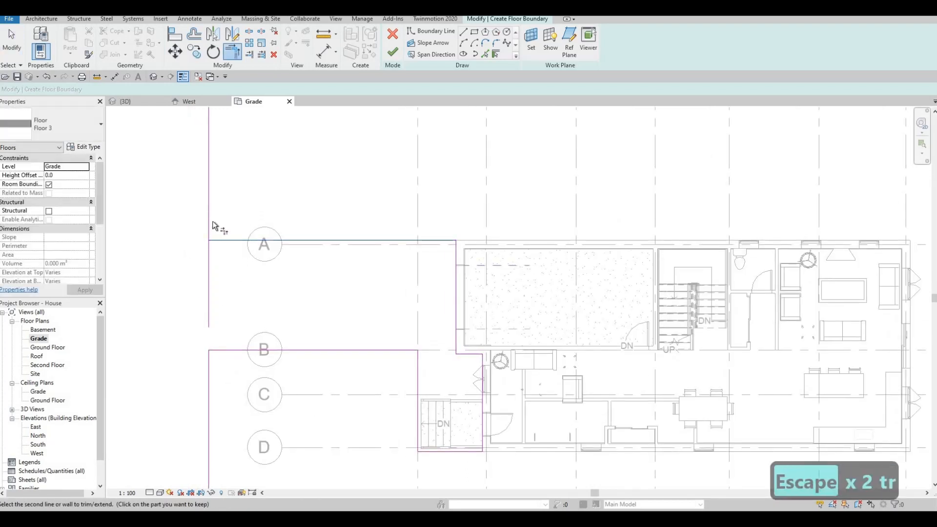
click(284, 240)
scroll(322, 335, down, 1)
key(Escape)
Nudge the vertical boundary line beside the entrance steps about 960 mm to the left, away from the house
scroll(385, 373, down, 1)
scroll(386, 374, up, 1)
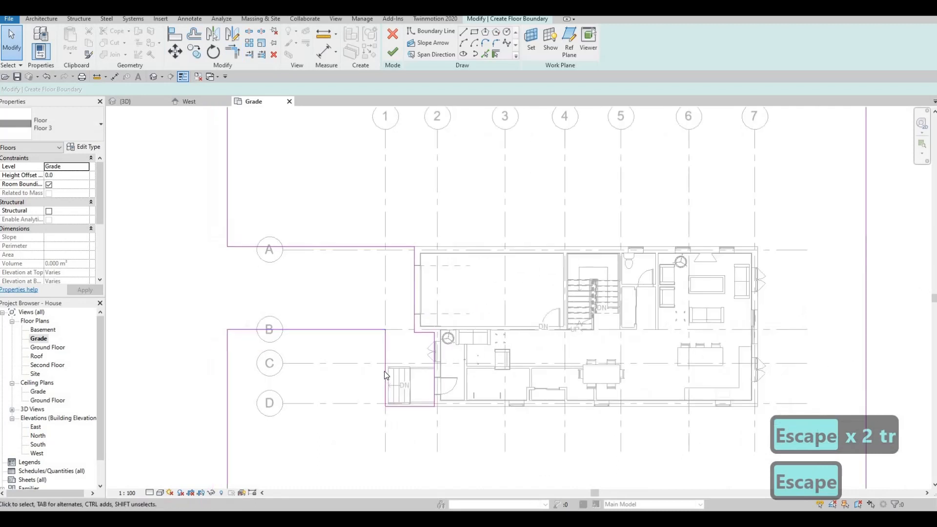
scroll(388, 366, up, 2)
middle_drag(432, 354, 430, 333)
key(Escape)
key(Escape)
click(429, 328)
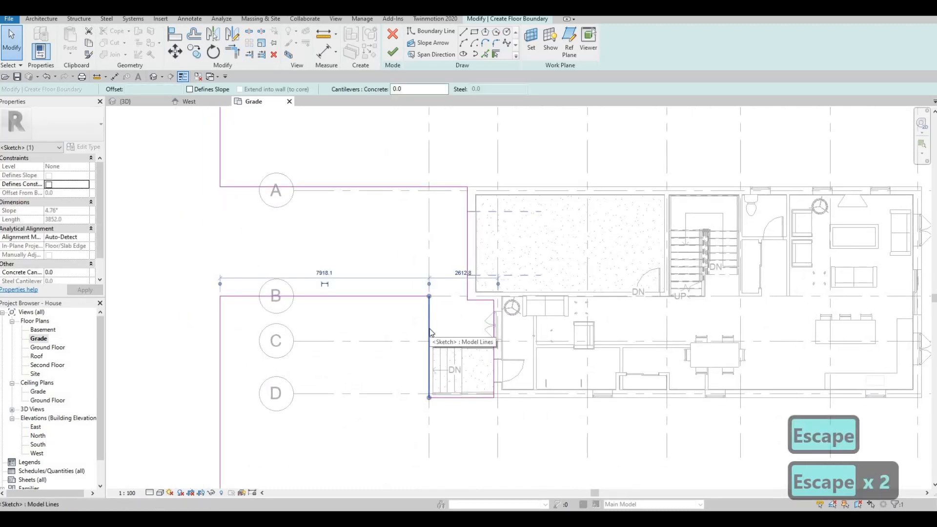
key(Left)
key(Left)
key(Left)
key(Left)
key(Left)
key(Left)
key(Left)
key(Left)
key(Left)
key(Left)
key(Left)
key(Left)
key(Left)
key(Left)
key(Left)
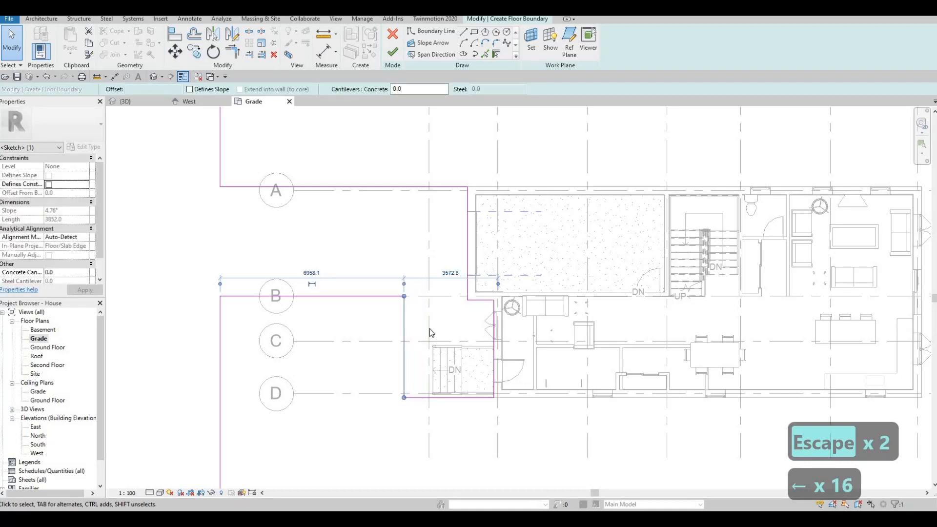
Nudge the vertical boundary line beside the entrance steps a further 420 mm or so away from the house
key(Left)
key(Left)
key(Left)
key(Left)
key(Left)
key(Left)
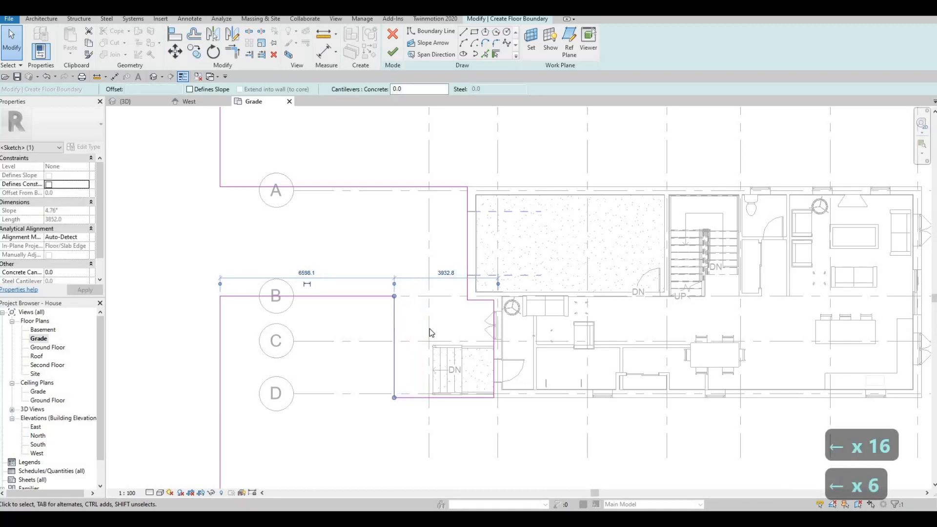
key(Left)
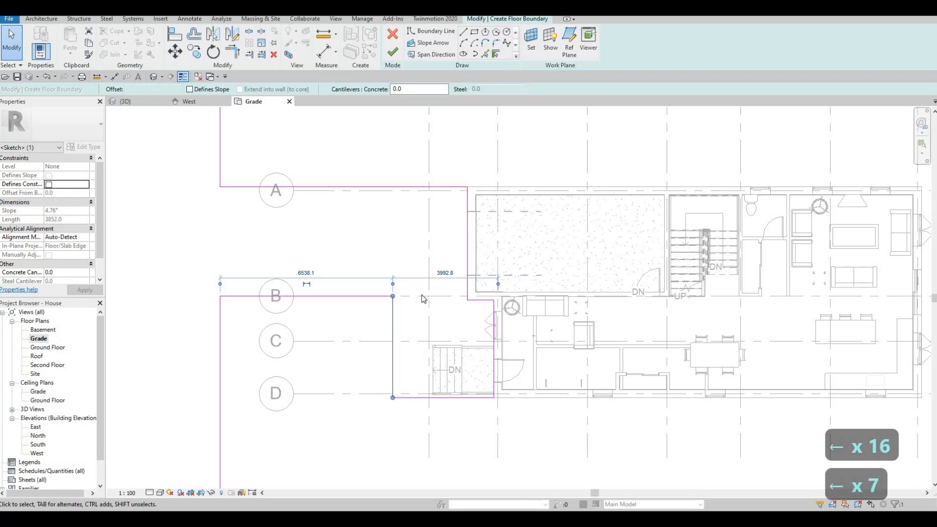
Move the outer boundary edges inward to 7600 mm below grid D and 9400 mm above grid A, and finish the floor sketch
scroll(421, 295, down, 2)
scroll(452, 445, down, 3)
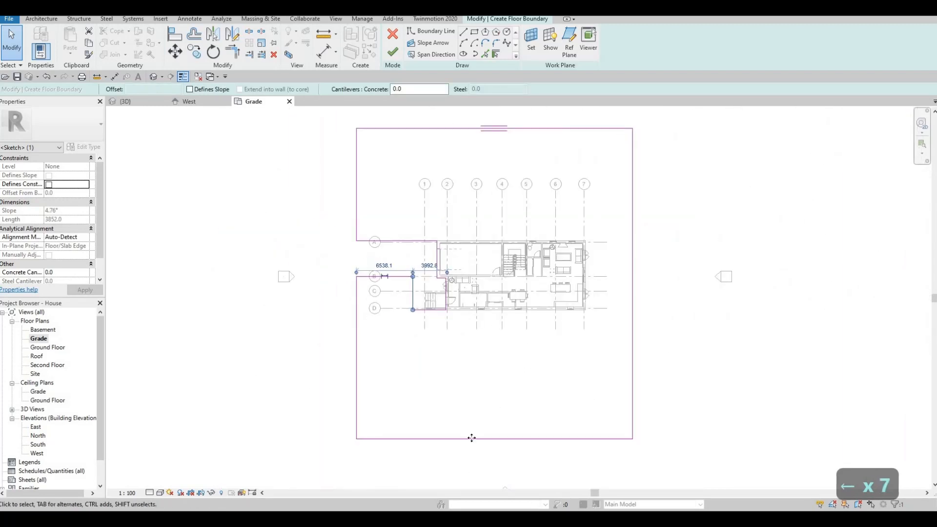
drag(471, 437, 485, 376)
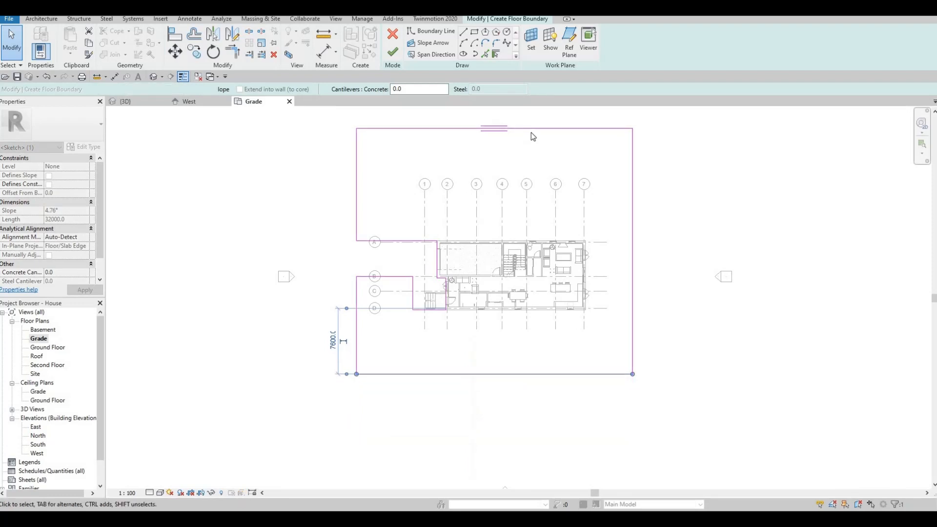
mouse_move(533, 130)
mouse_down()
mouse_move(533, 159)
mouse_move(516, 182)
mouse_move(487, 193)
mouse_up()
scroll(483, 192, up, 2)
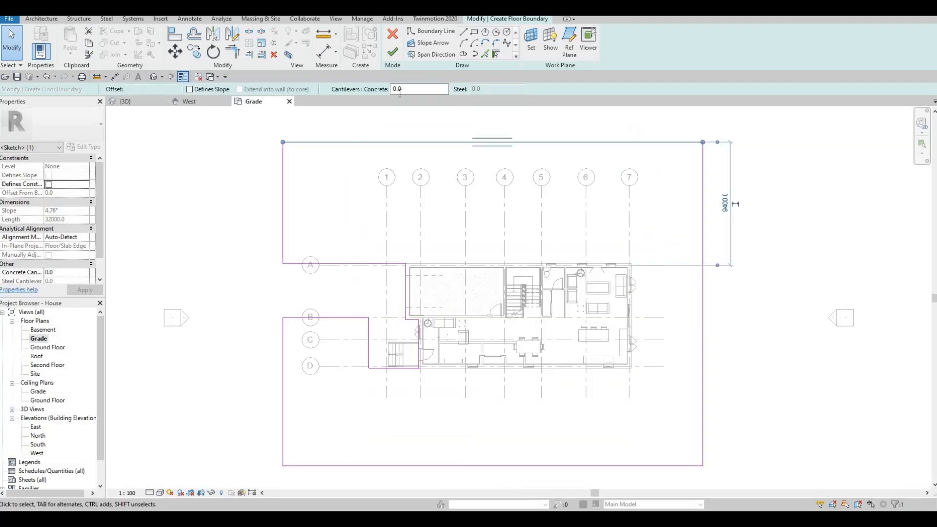
click(392, 52)
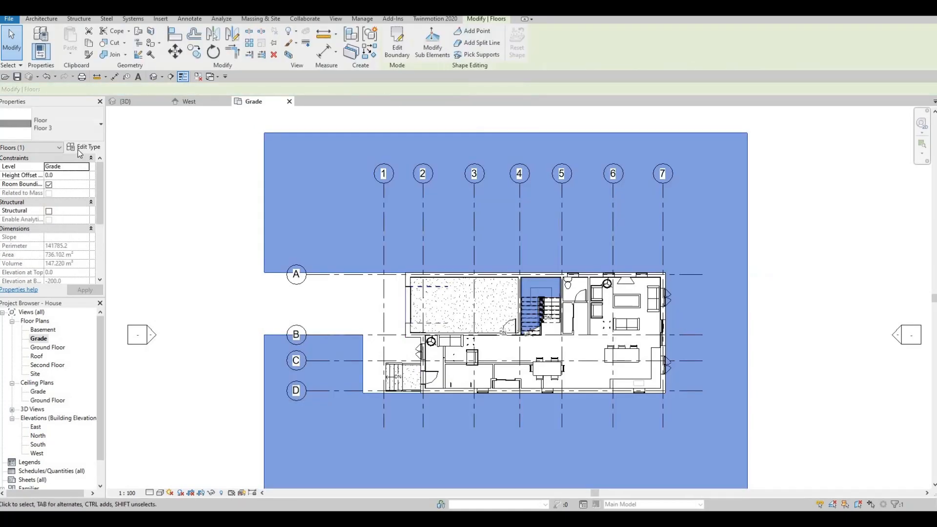
Duplicate the selected floor's type as Floor 4
click(84, 147)
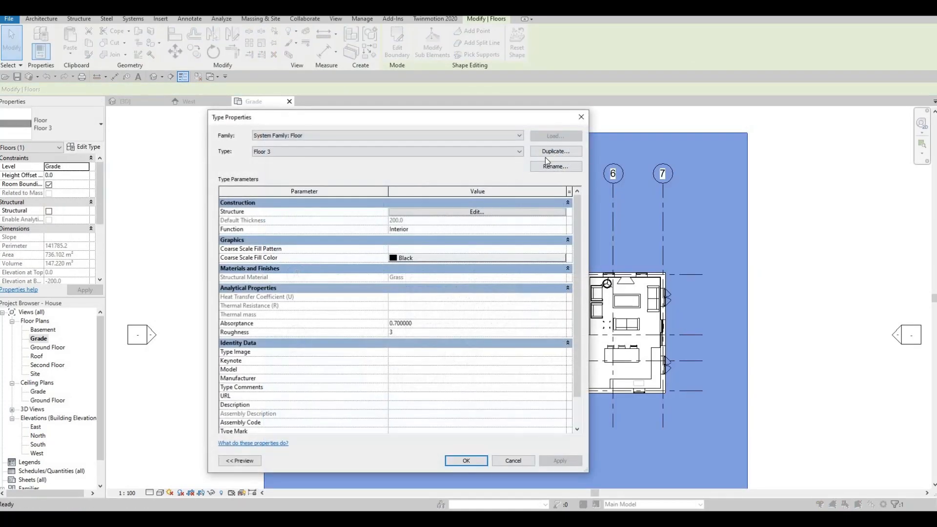
click(555, 151)
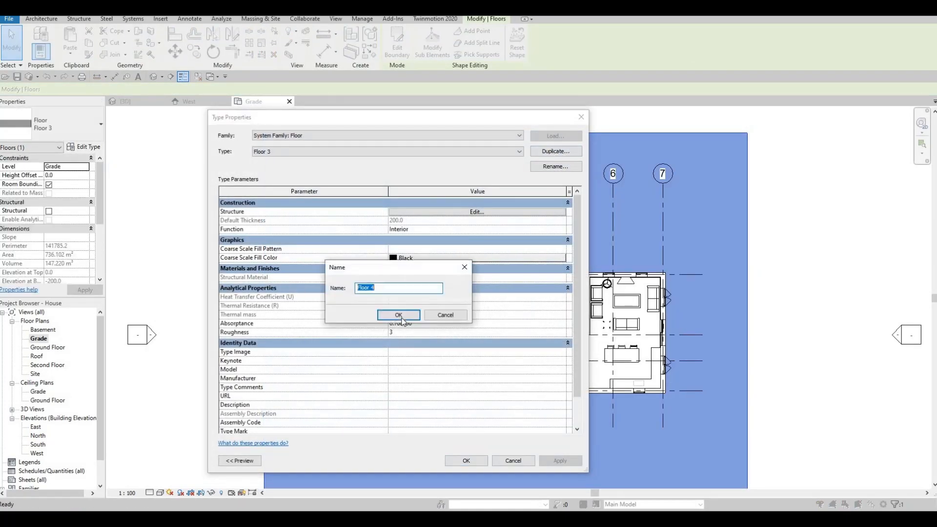
key(Return)
Open the material choice for Floor 4's structure layer and search the materials for "conc"
click(457, 211)
click(363, 211)
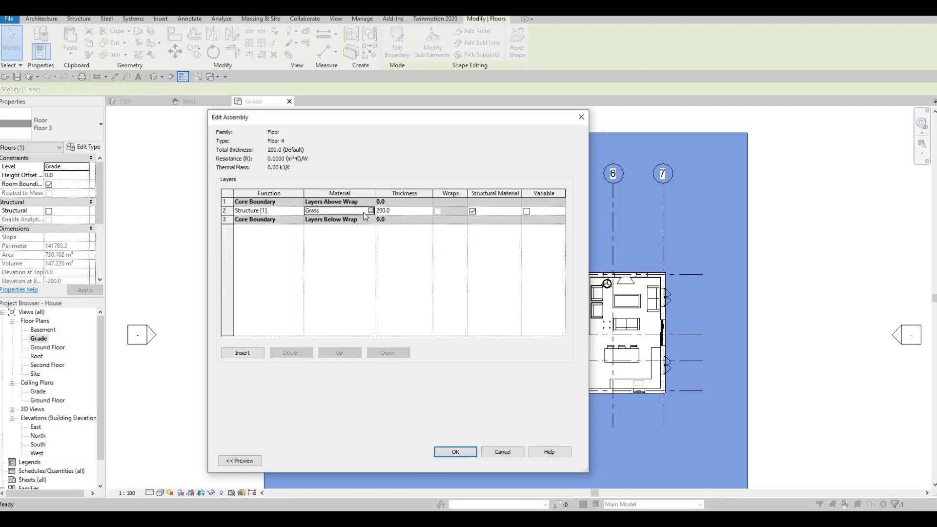
click(370, 210)
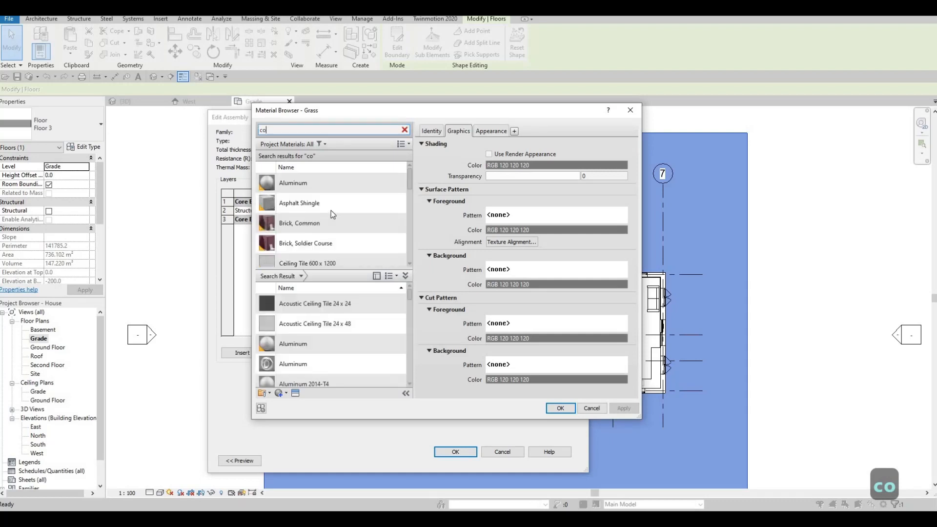
text(c)
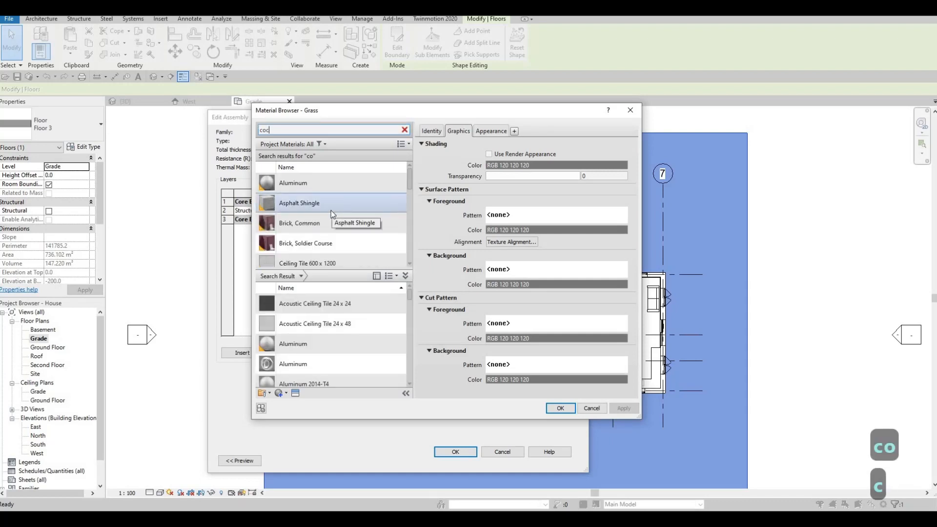
key(BackSpace)
text(nc)
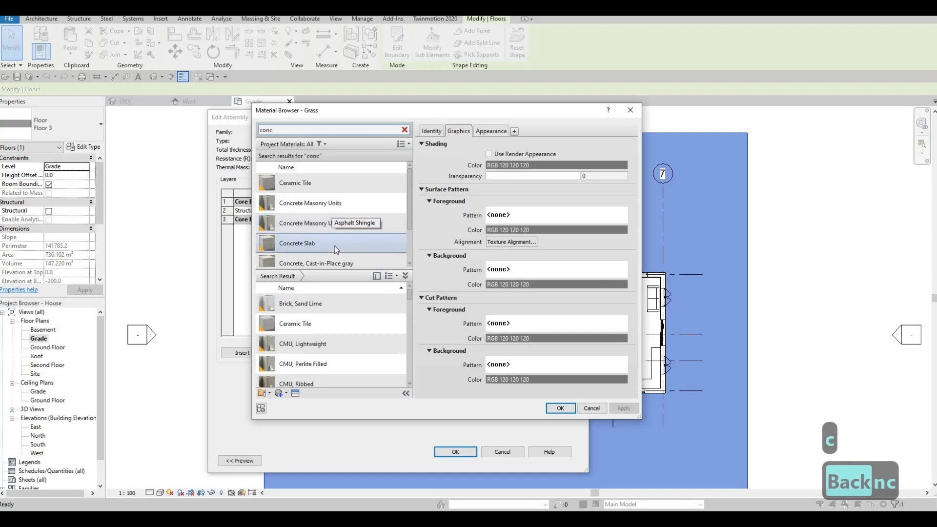
Add Concrete, C20/25 from the material library, assign it to Floor 4's structure layer, and confirm the type changes
scroll(337, 247, down, 2)
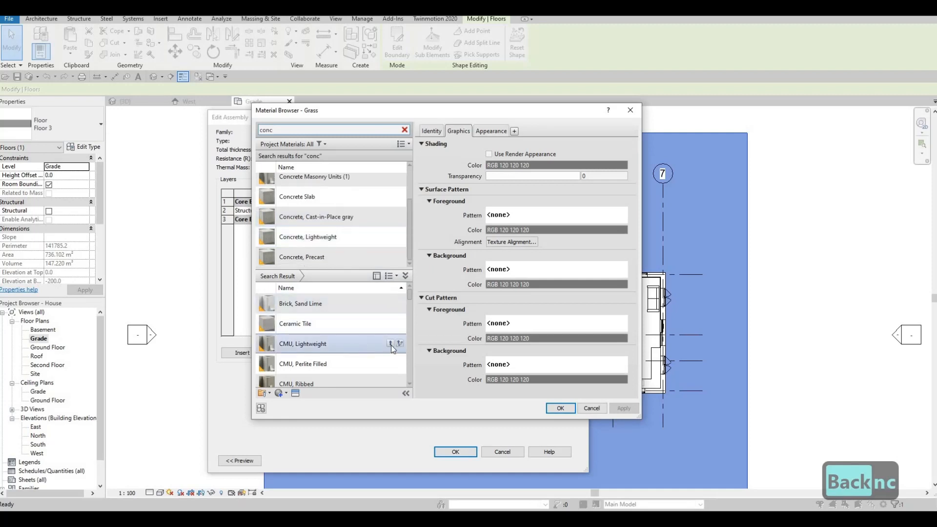
scroll(376, 361, down, 3)
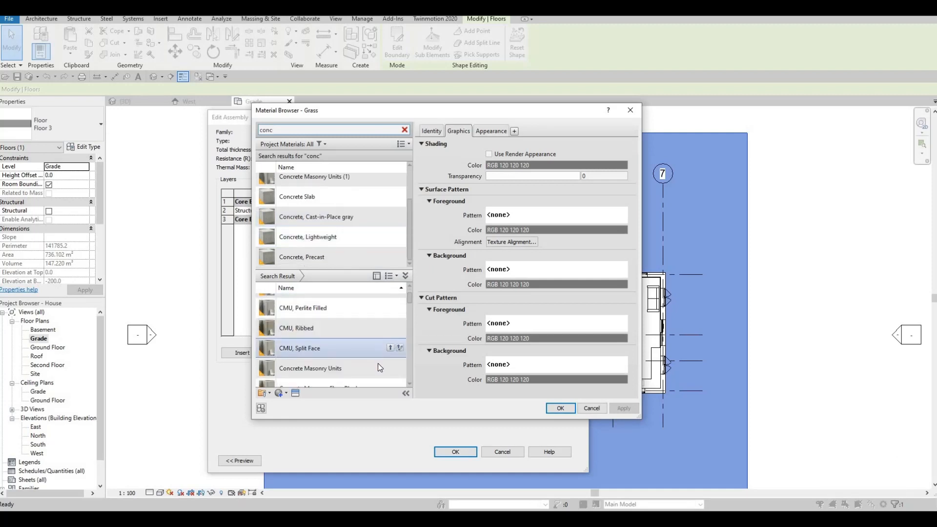
scroll(363, 285, up, 1)
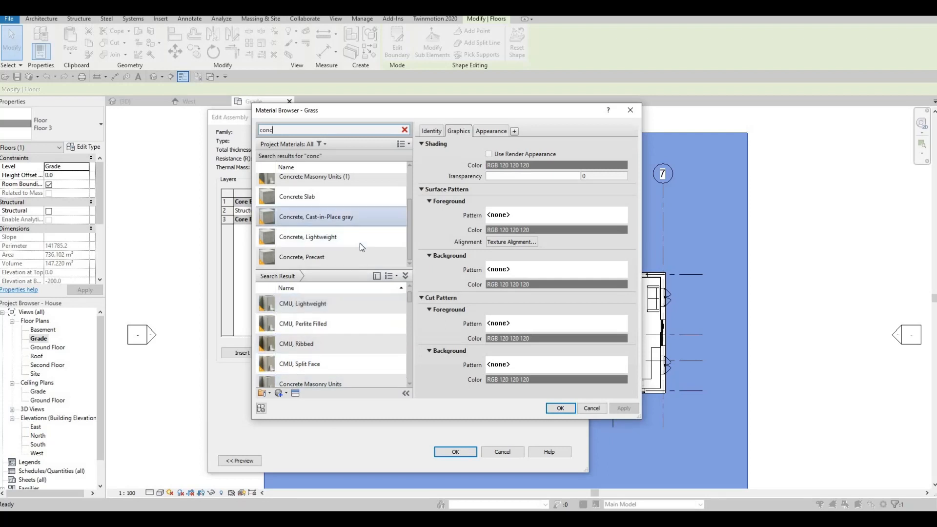
scroll(370, 240, up, 1)
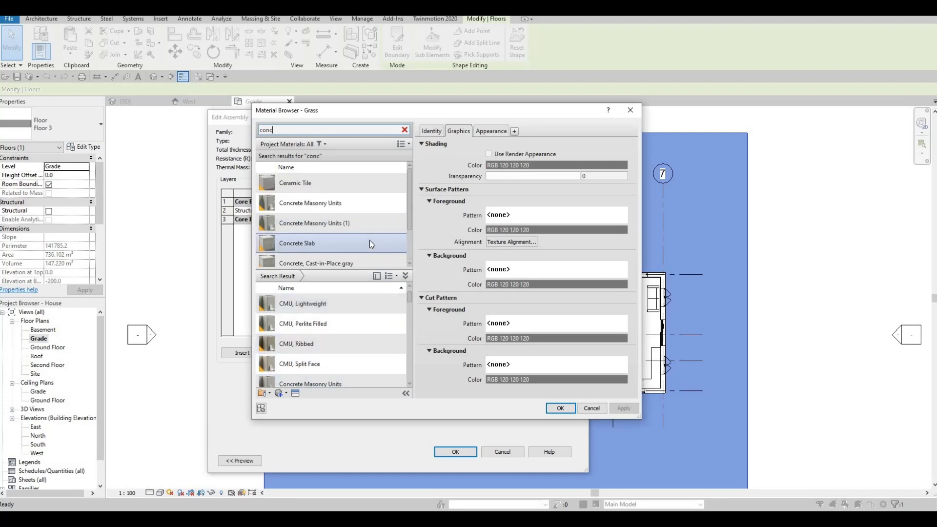
scroll(369, 240, down, 1)
scroll(368, 228, up, 2)
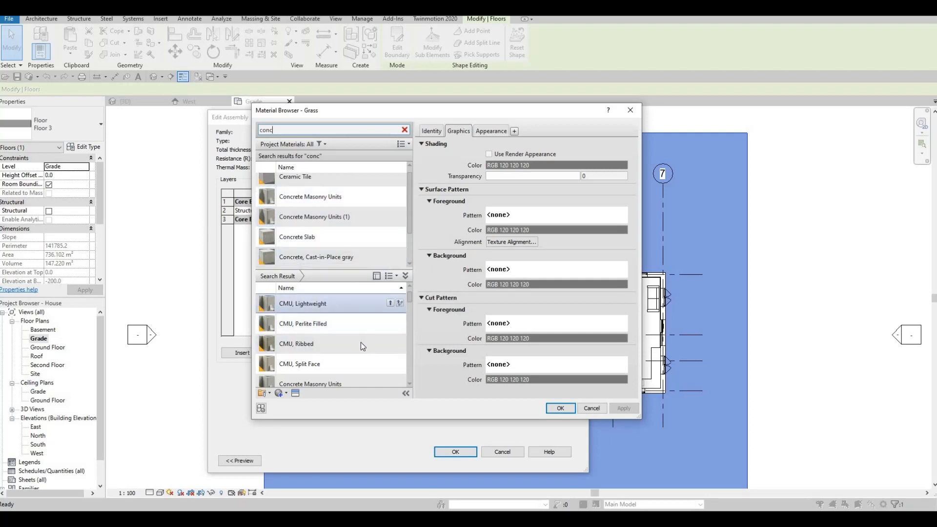
scroll(353, 356, down, 2)
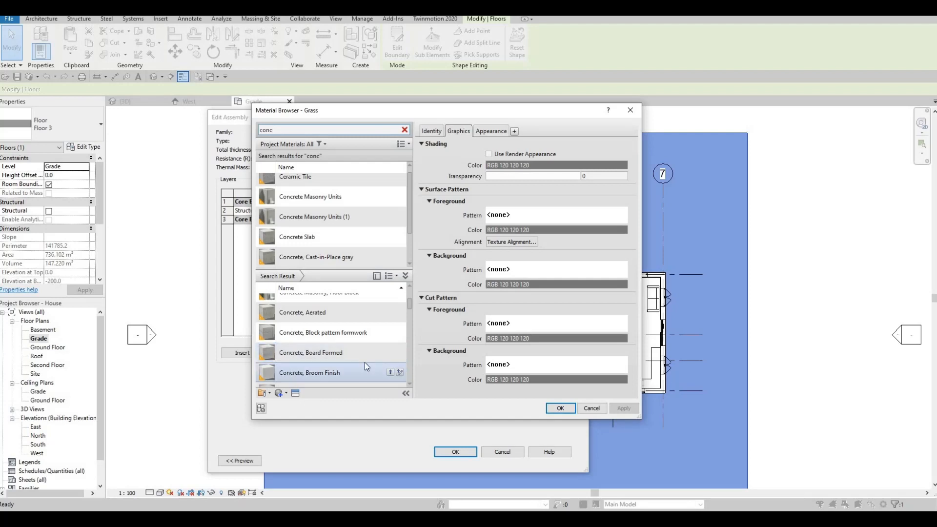
scroll(365, 362, down, 2)
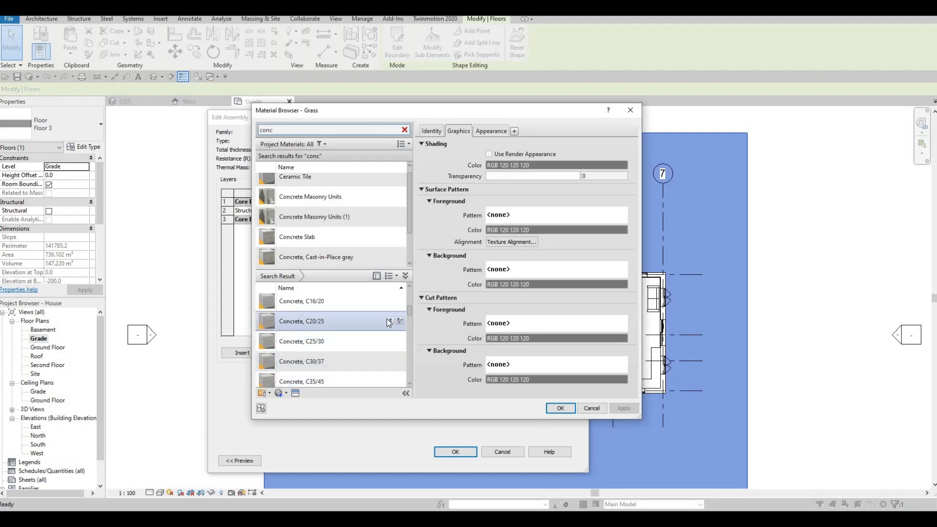
click(390, 321)
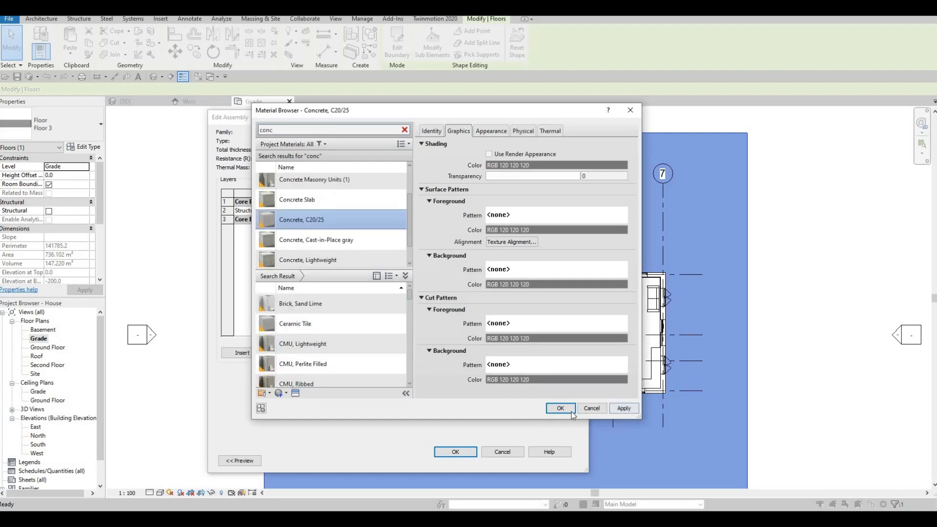
click(560, 409)
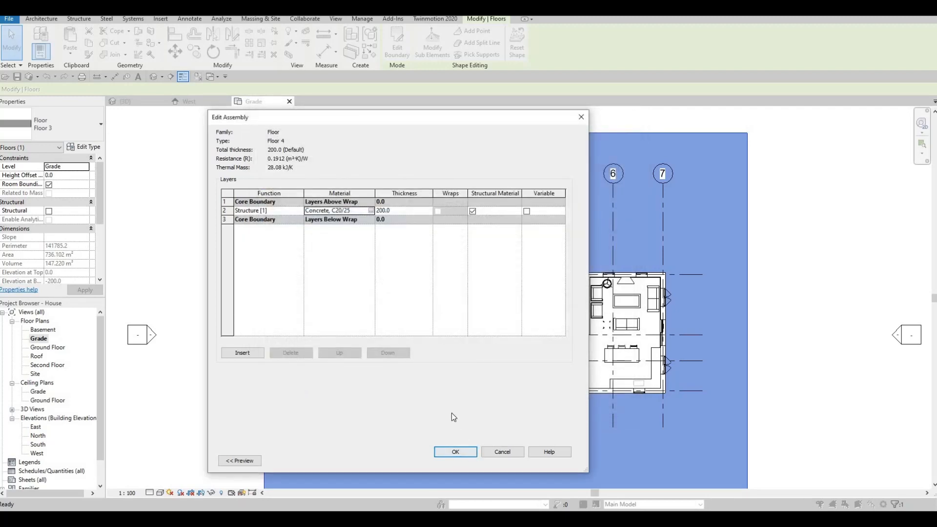
click(455, 451)
click(464, 458)
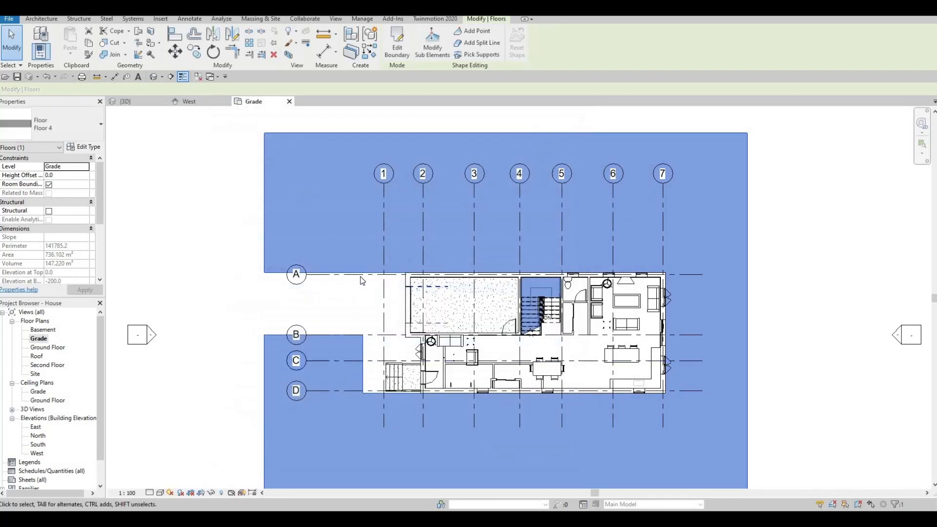
key(Escape)
key(Escape)
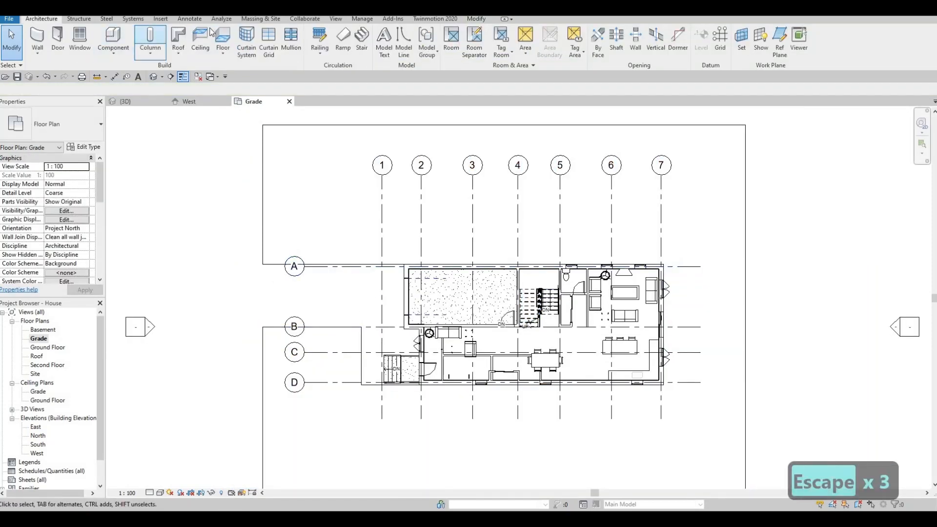
Start a floor of type Floor 4 and pick boundary lines along the grass edge beside grid A and the garage's outer walls
click(98, 128)
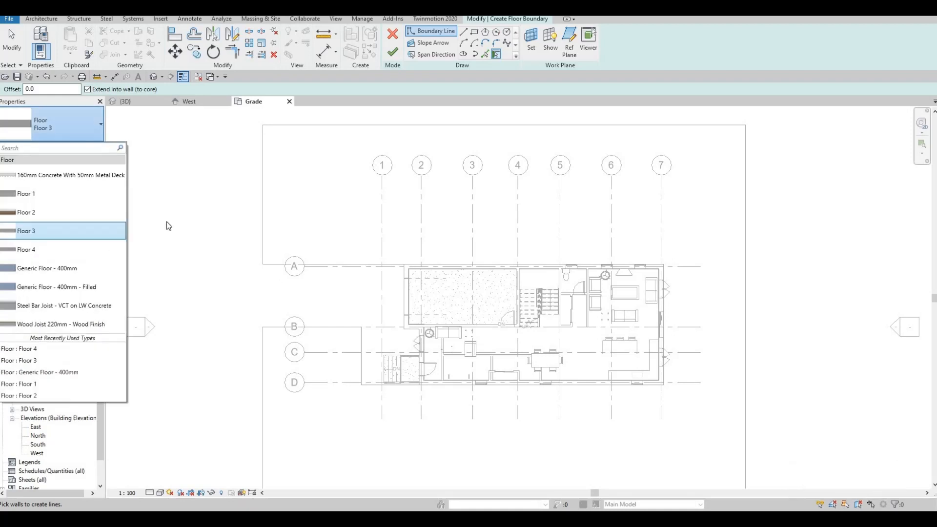
key(Return)
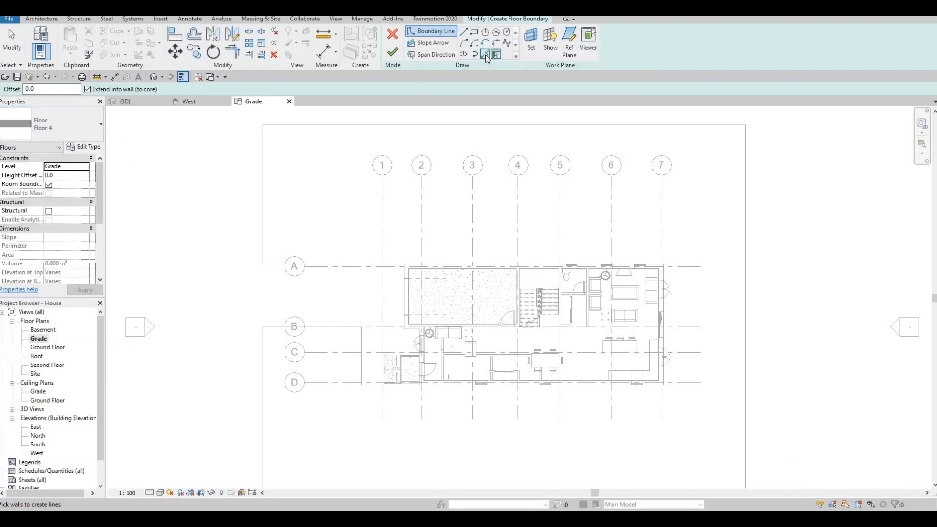
click(485, 55)
click(342, 264)
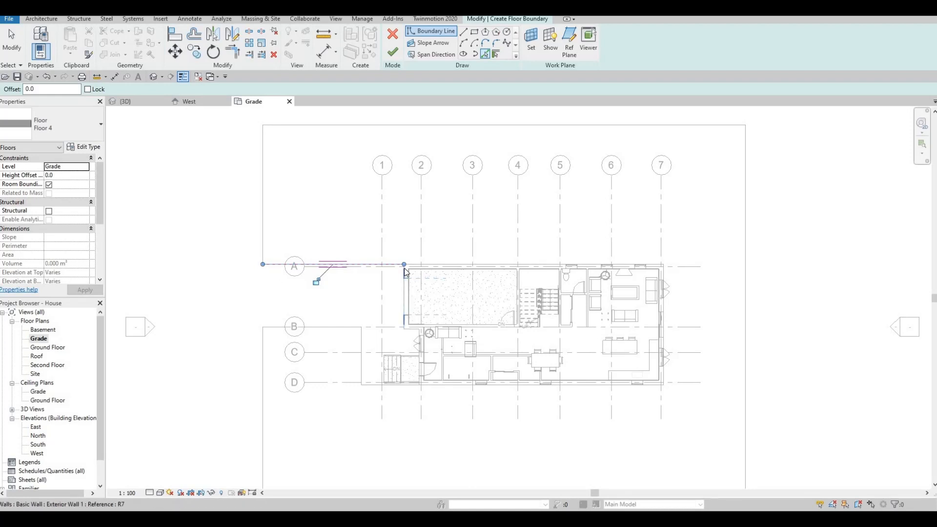
scroll(405, 274, up, 3)
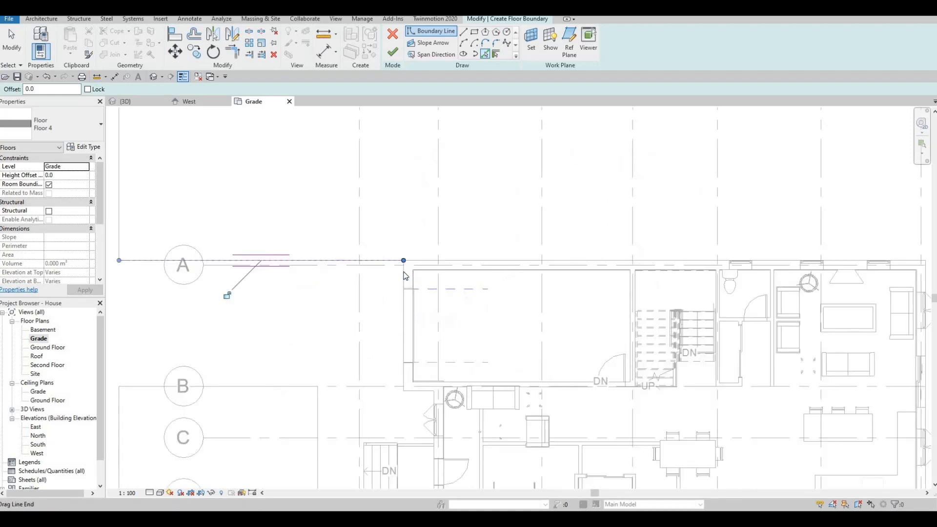
click(420, 391)
Pick boundary lines along the entrance wall and the grass edges beneath the entrance steps, beside them and on grid B
middle_drag(434, 460, 459, 347)
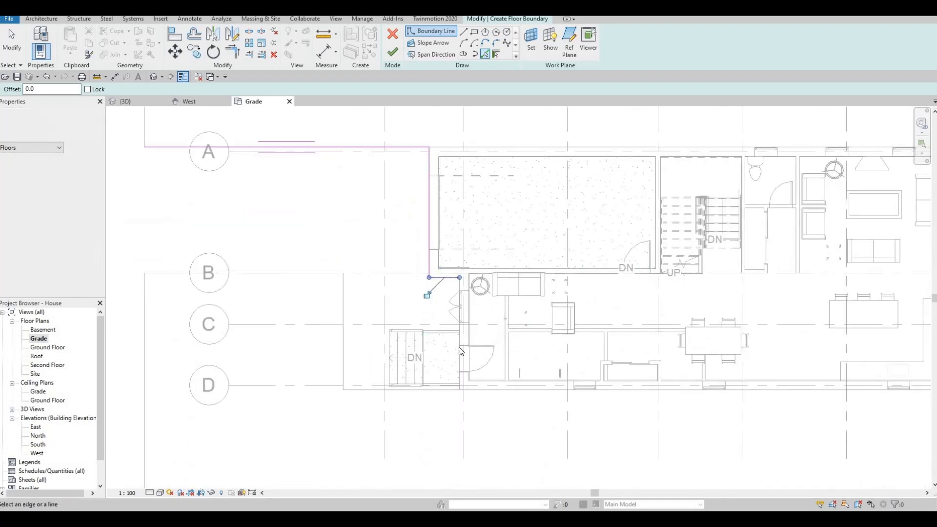
scroll(459, 284, up, 2)
click(459, 295)
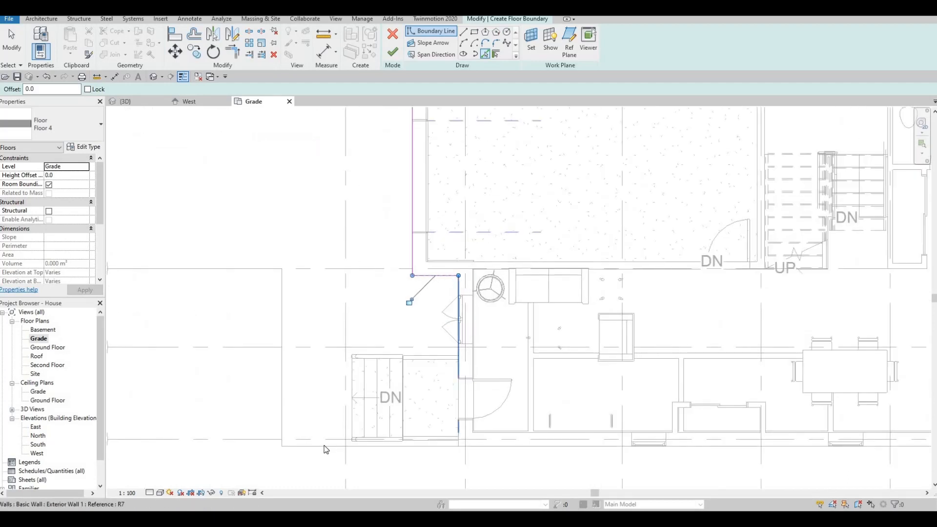
click(306, 420)
click(285, 312)
middle_drag(242, 289, 495, 388)
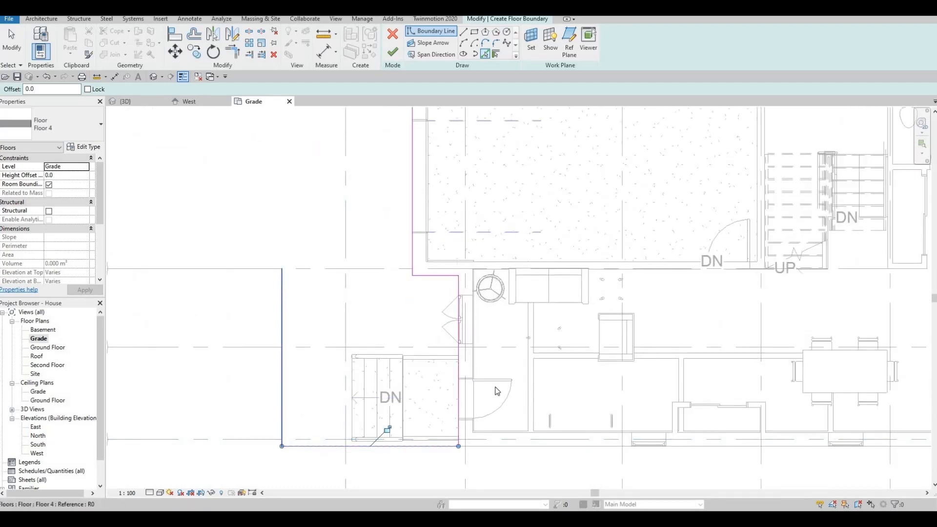
click(463, 365)
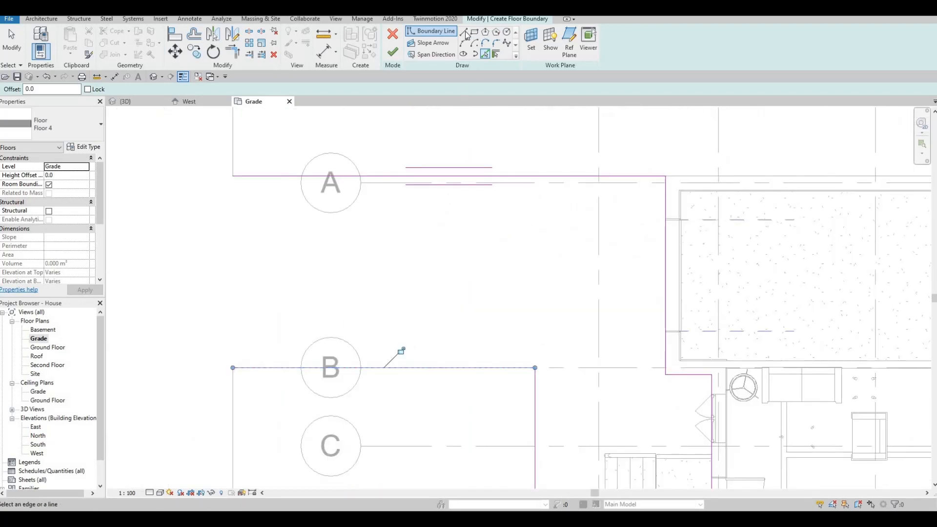
Close the driveway boundary with a straight line joining the outer ends of the grid A and grid B edges, and finish the floor
key(l)
key(i)
click(232, 175)
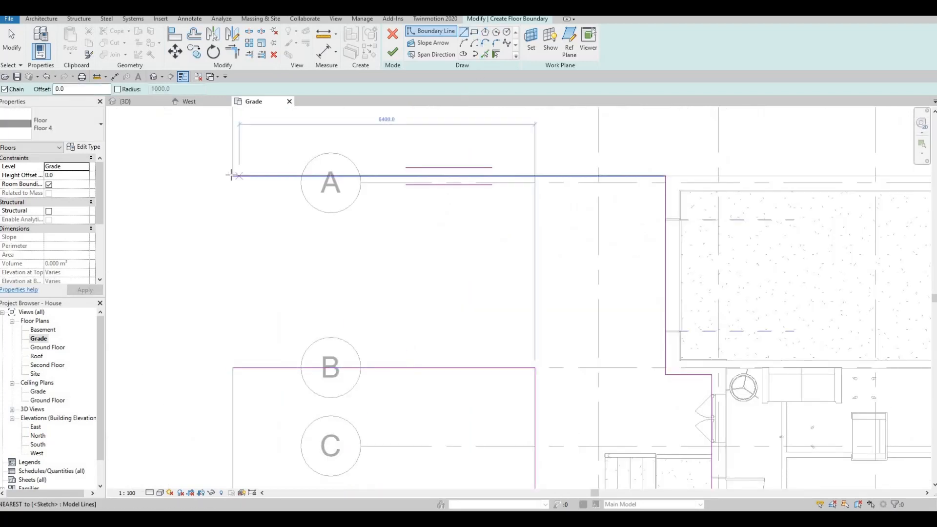
click(233, 368)
key(Escape)
key(Escape)
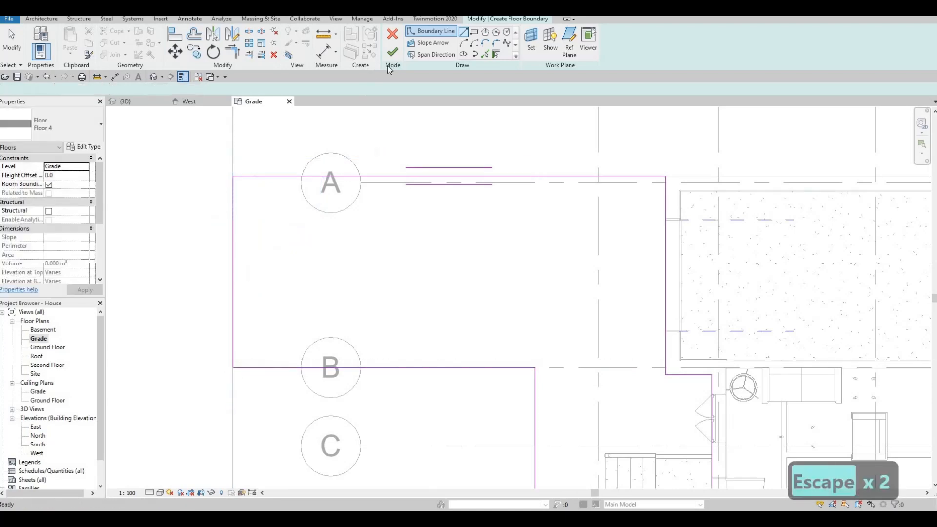
click(393, 51)
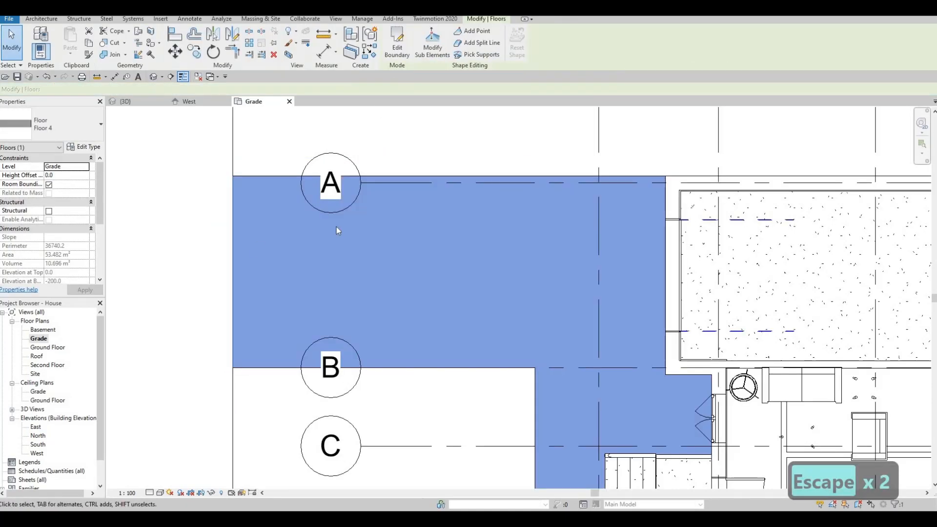
scroll(344, 233, down, 5)
middle_drag(333, 277, 324, 308)
scroll(326, 300, down, 3)
key(Escape)
key(Escape)
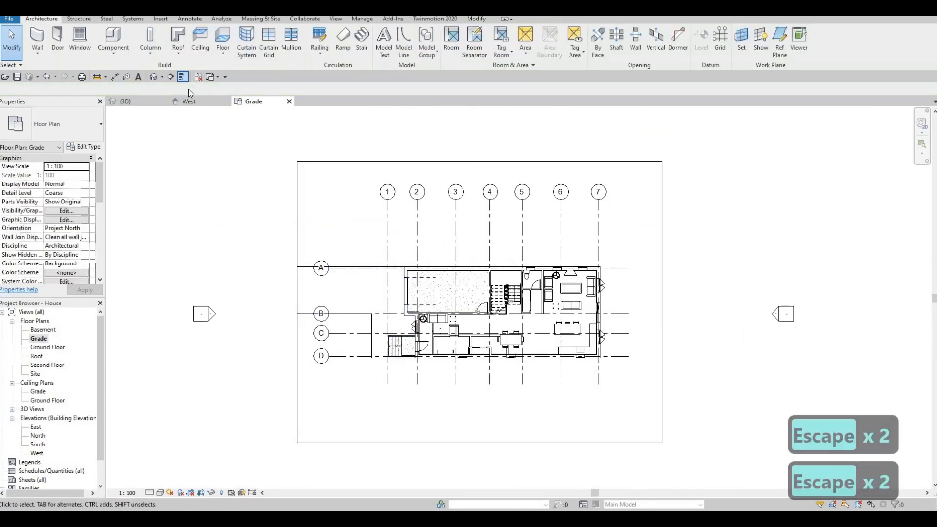
Inspect the finished driveway and grass floors in the 3D view, around the garage door and the front of the house
click(155, 77)
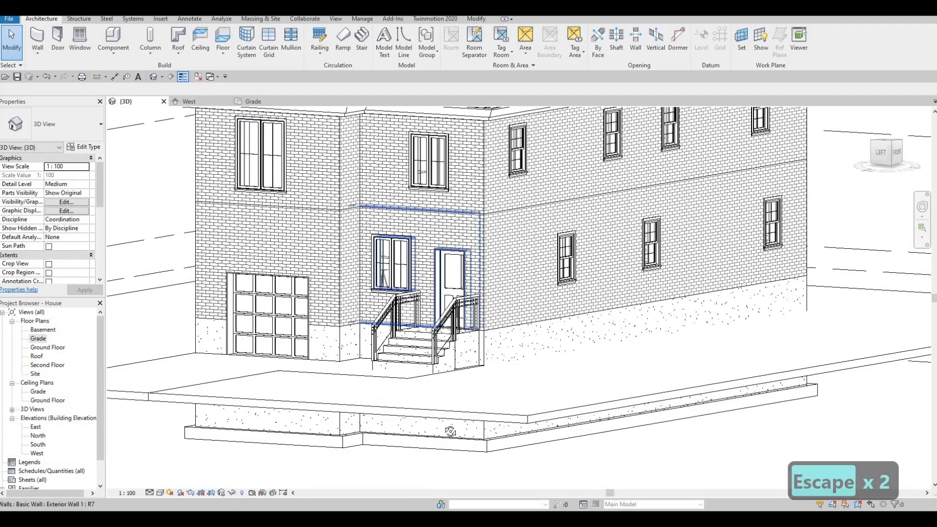
shift+middle_drag(464, 406, 487, 322)
middle_drag(438, 390, 400, 288)
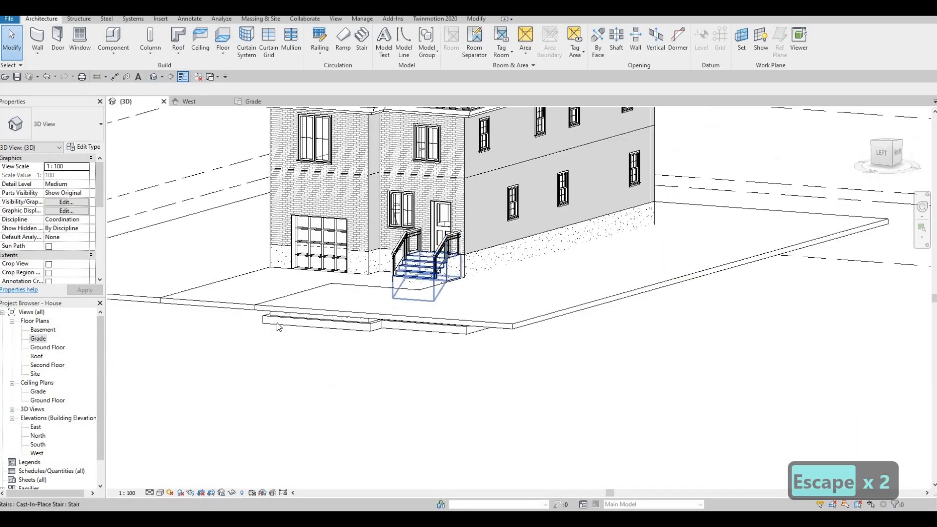
middle_drag(276, 323, 280, 345)
scroll(354, 313, up, 3)
middle_drag(355, 313, 376, 332)
scroll(345, 310, up, 4)
middle_drag(471, 332, 370, 352)
scroll(370, 351, down, 2)
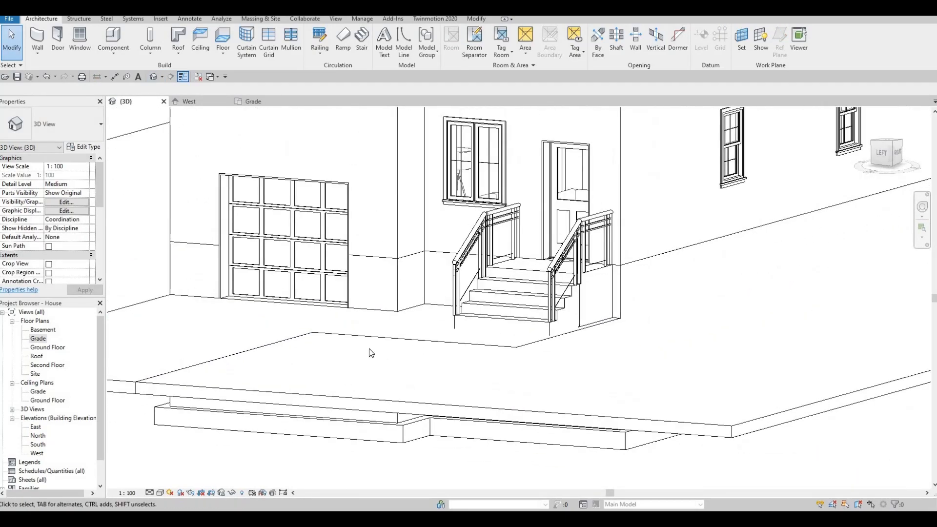
scroll(390, 304, down, 1)
middle_drag(390, 304, 312, 342)
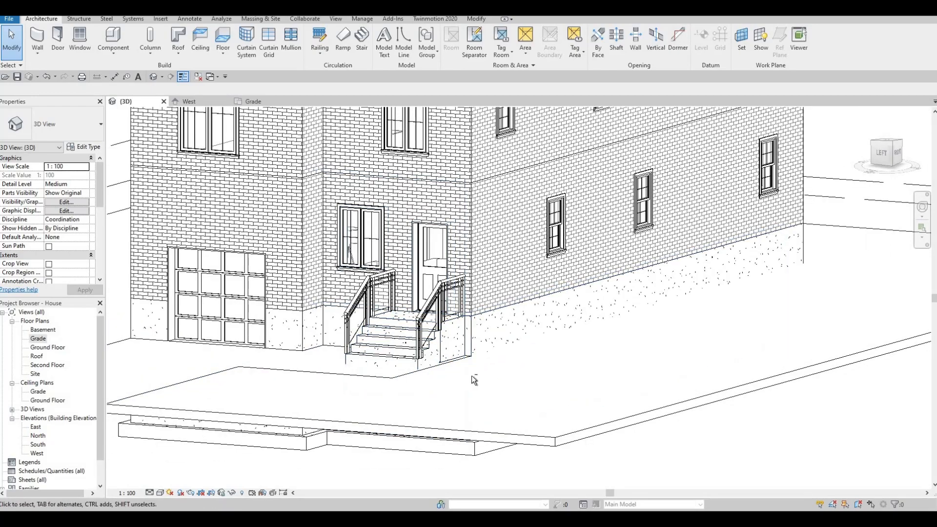
Examine the entrance steps and the driveway edge beside them from several angles in the 3D view
shift+middle_drag(613, 480, 478, 415)
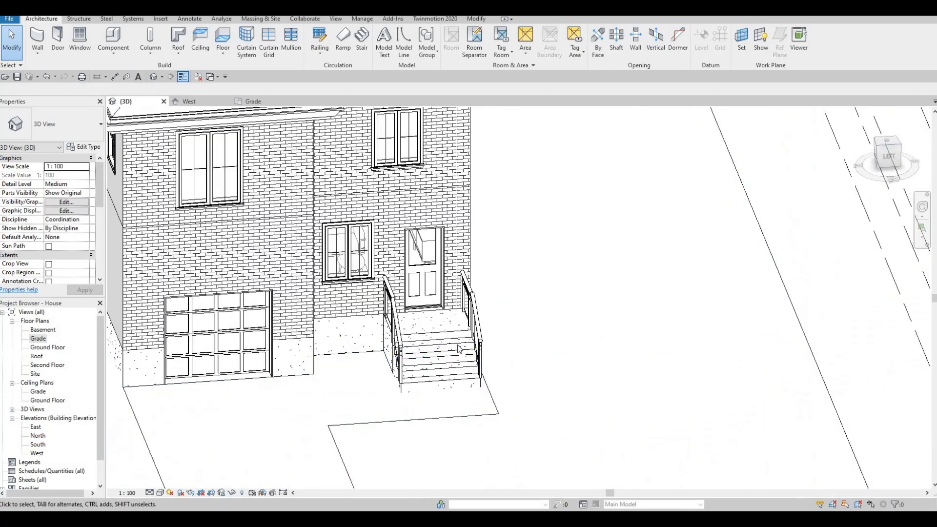
scroll(464, 351, up, 3)
key(Escape)
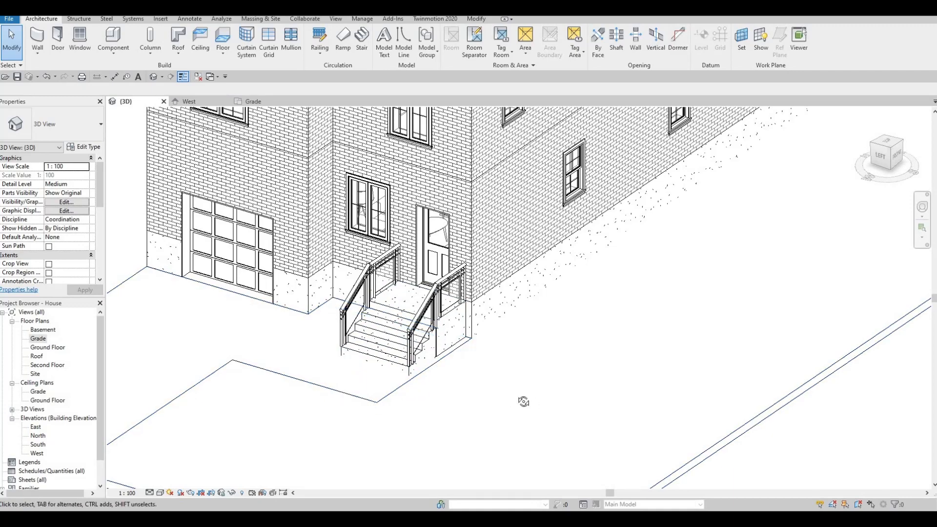
shift+middle_drag(535, 400, 458, 382)
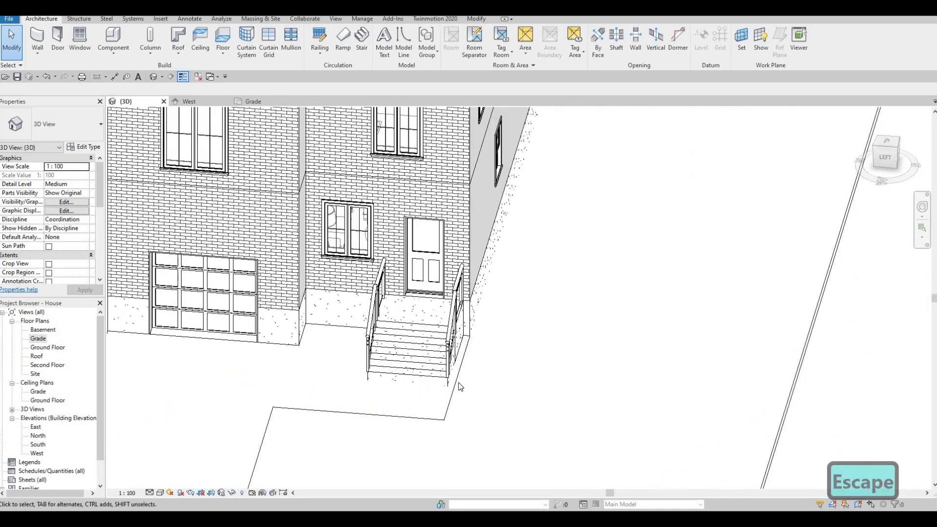
click(496, 377)
scroll(497, 366, down, 3)
key(Escape)
key(Escape)
shift+middle_drag(554, 343, 468, 354)
shift+middle_drag(361, 354, 366, 385)
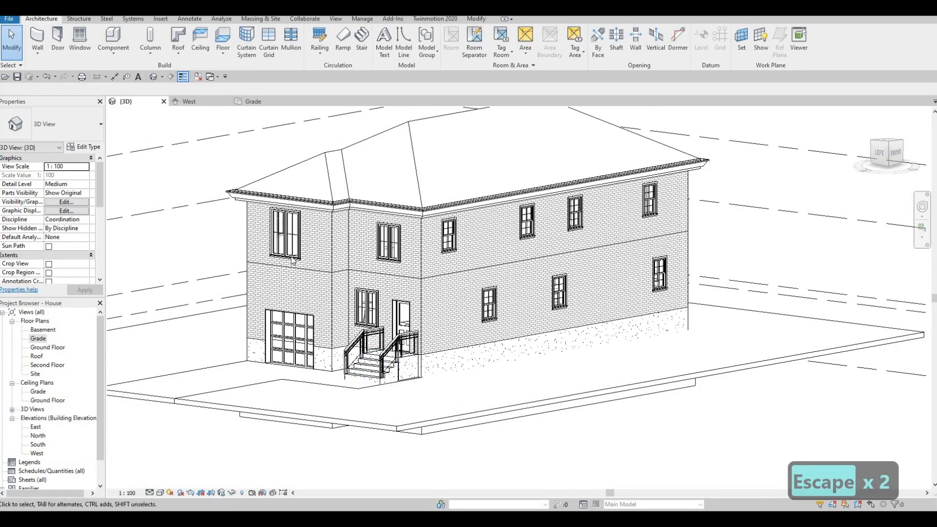
scroll(477, 267, up, 5)
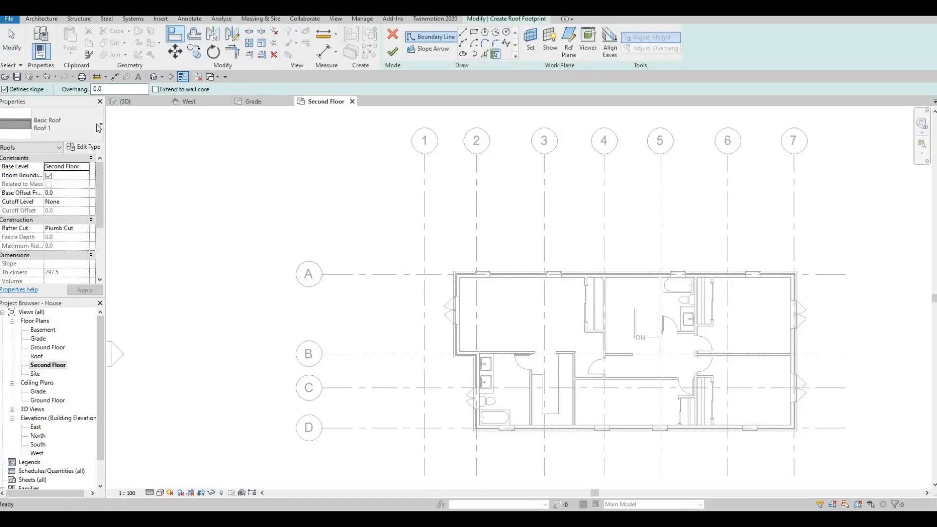
Duplicate roof type Roof 1 as Roof 2 and set its wood joist/rafter structure layer to 100 mm thick
click(89, 148)
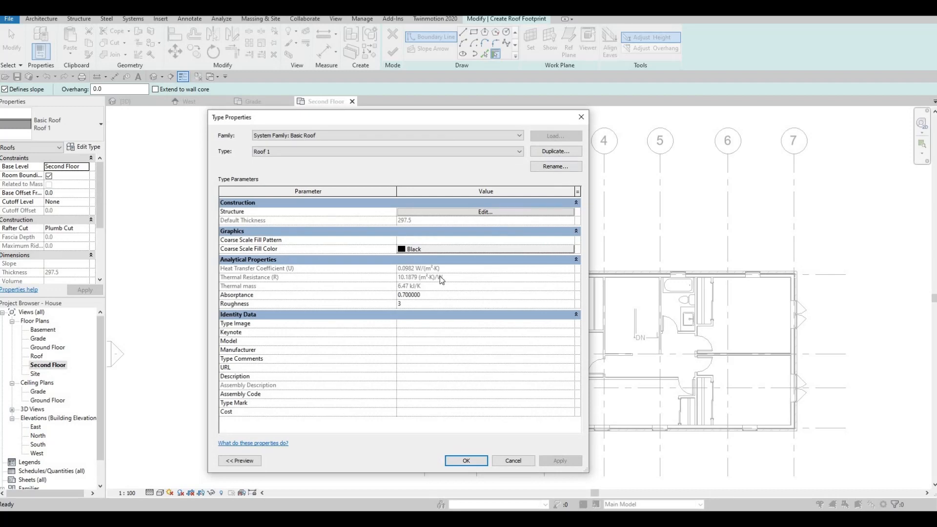
click(558, 152)
key(Return)
click(430, 212)
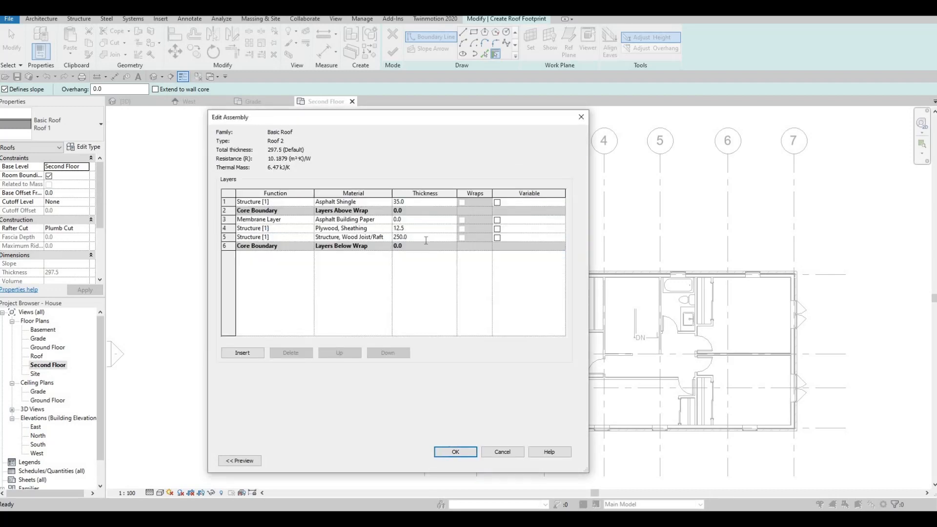
click(426, 240)
text(100)
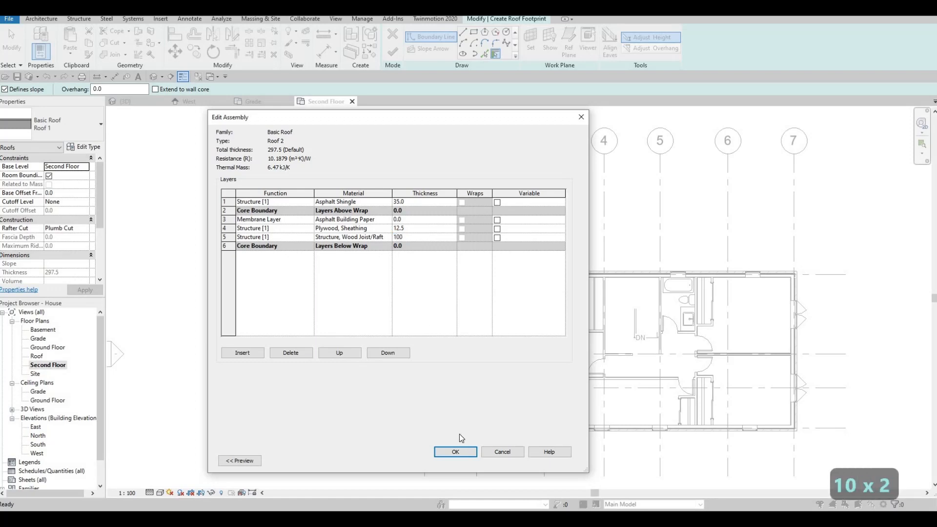
click(447, 454)
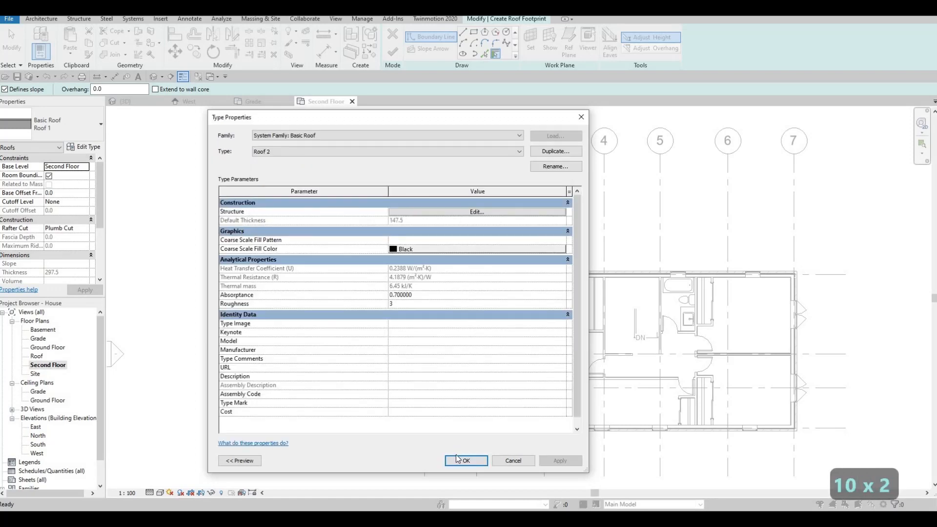
key(Return)
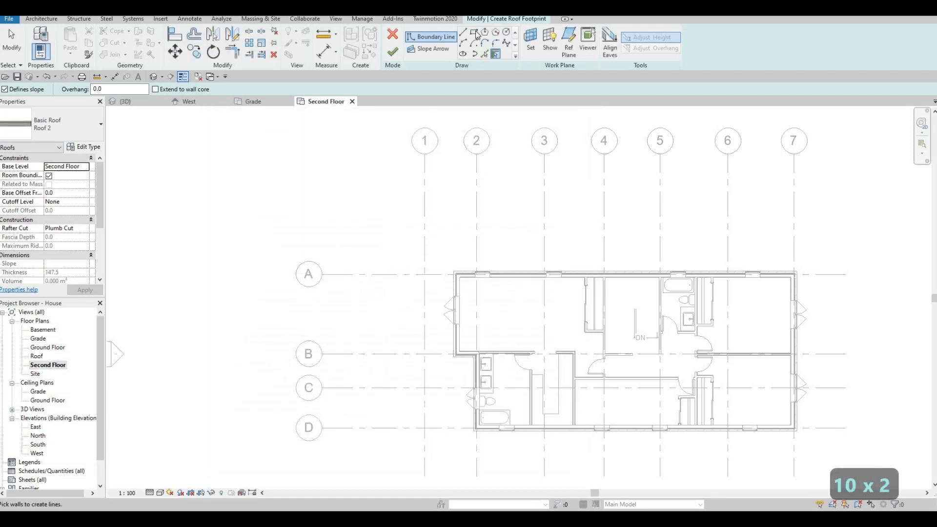
Sketch a rectangular roof boundary about 747 mm wide along the outer garage-side wall, spanning from grid A to grid B
click(474, 33)
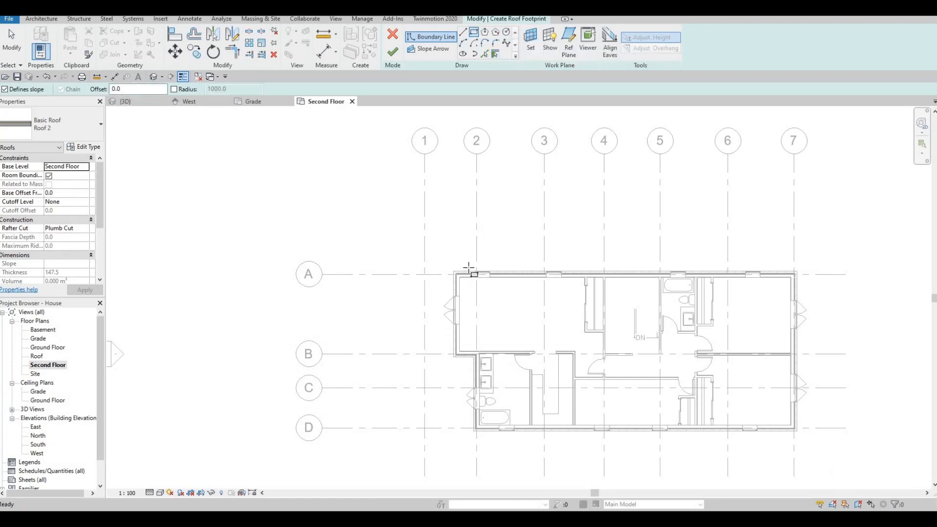
scroll(468, 268, up, 4)
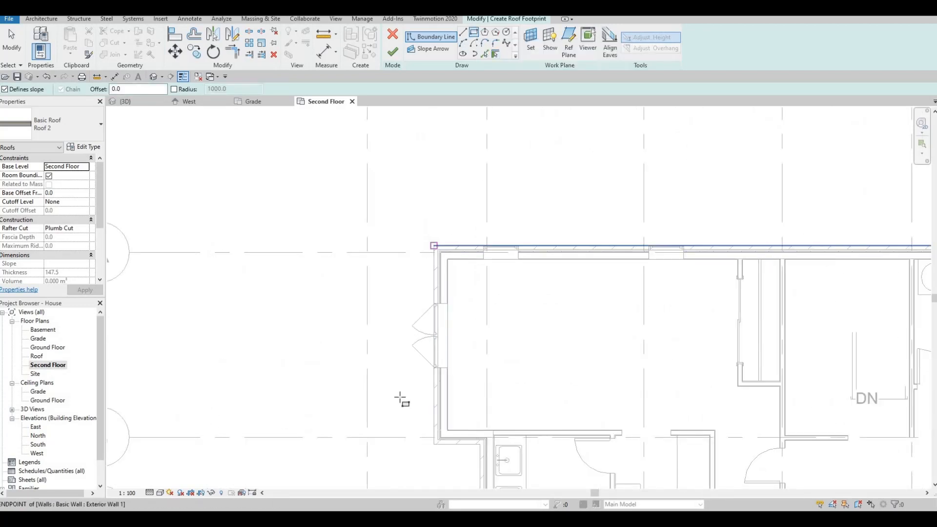
click(433, 245)
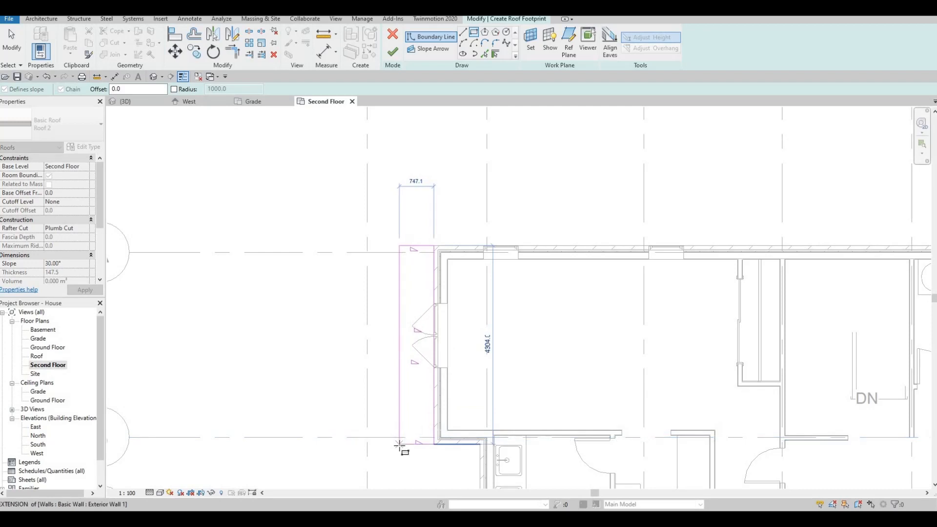
key(Escape)
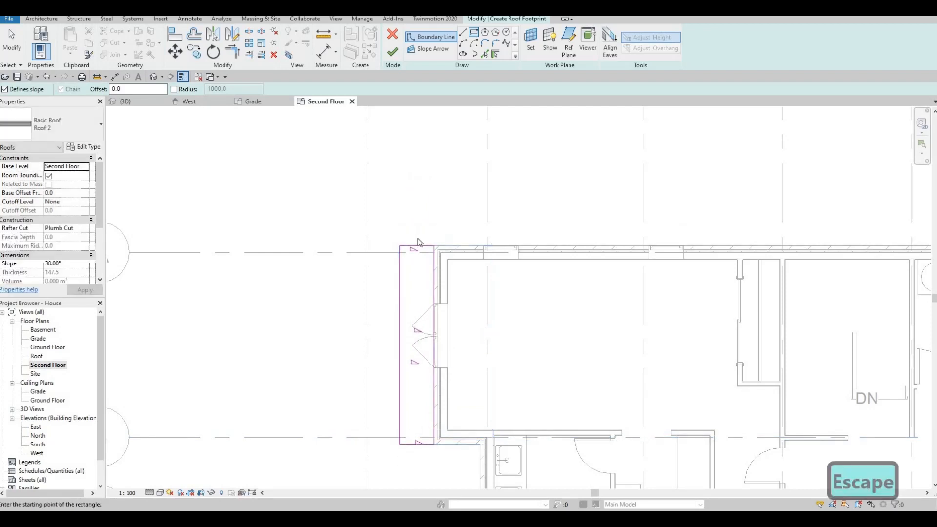
key(Escape)
key(Escape)
Set the width of the rectangular roof boundary to 800 mm by repositioning its outer edge
click(399, 259)
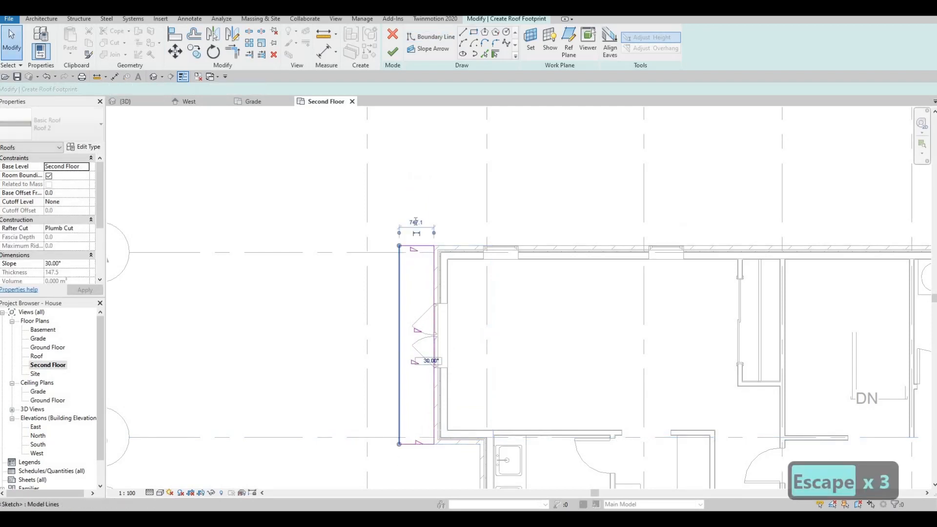
click(416, 222)
text(800)
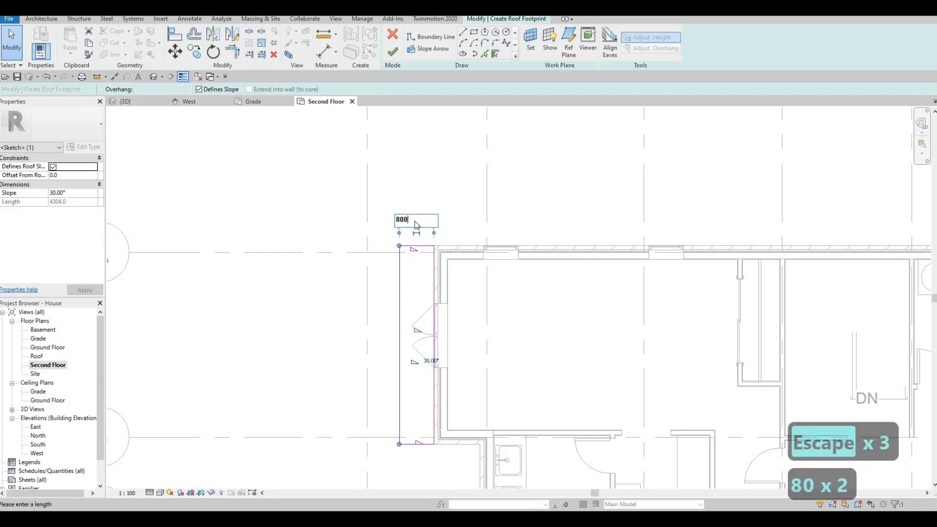
key(Return)
key(Escape)
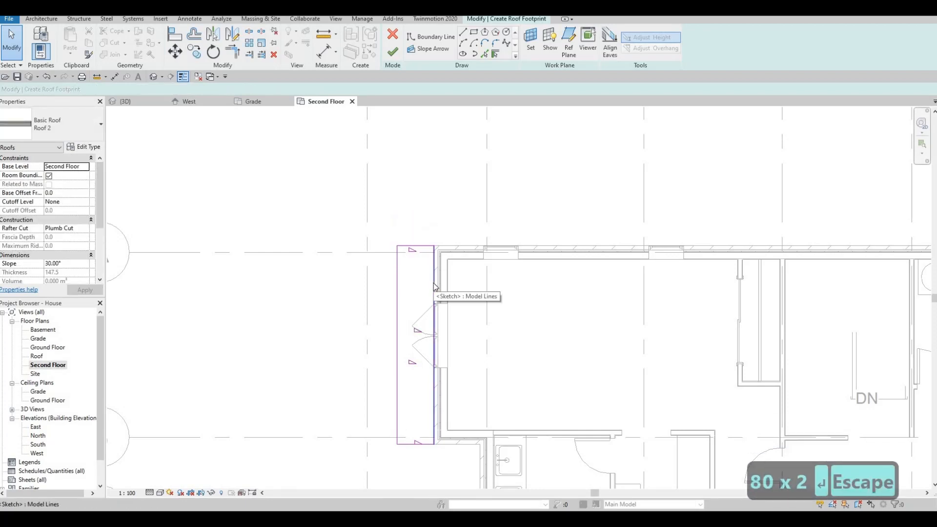
Remove the slope definition from the boundary edge against the wall and finish the roof footprint
click(435, 286)
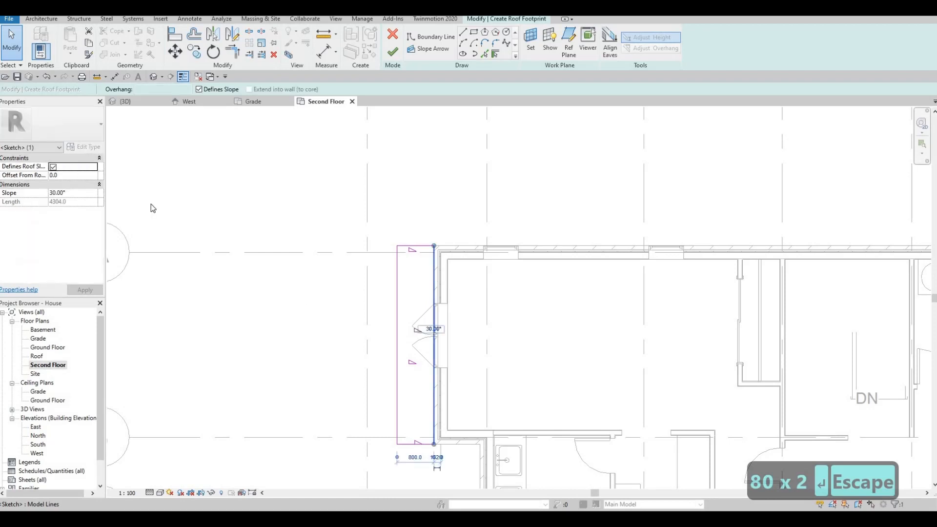
click(54, 167)
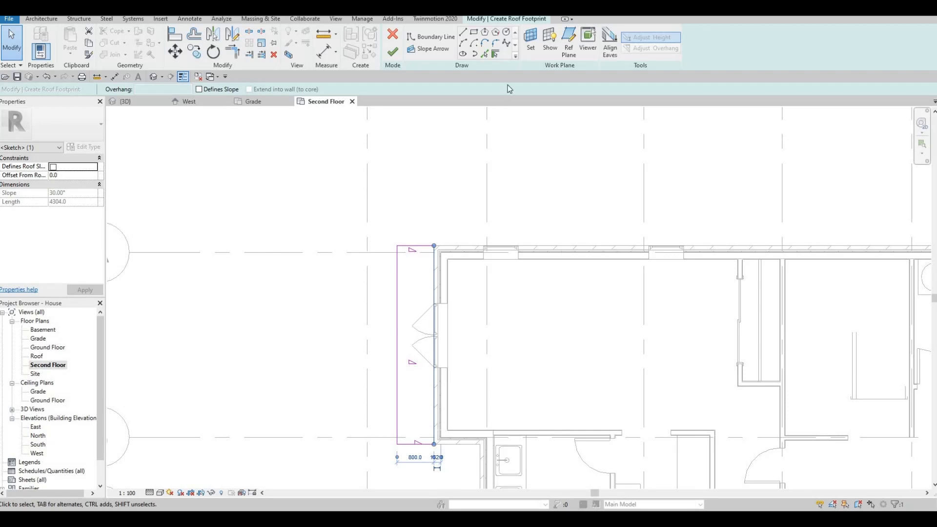
click(393, 52)
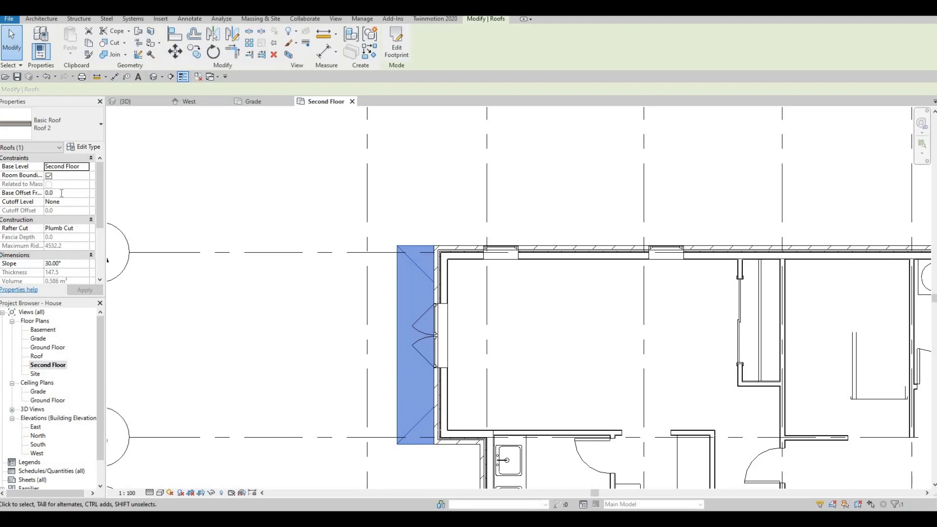
Set the new roof's base offset from the Second Floor level to -1200 mm
text(-900)
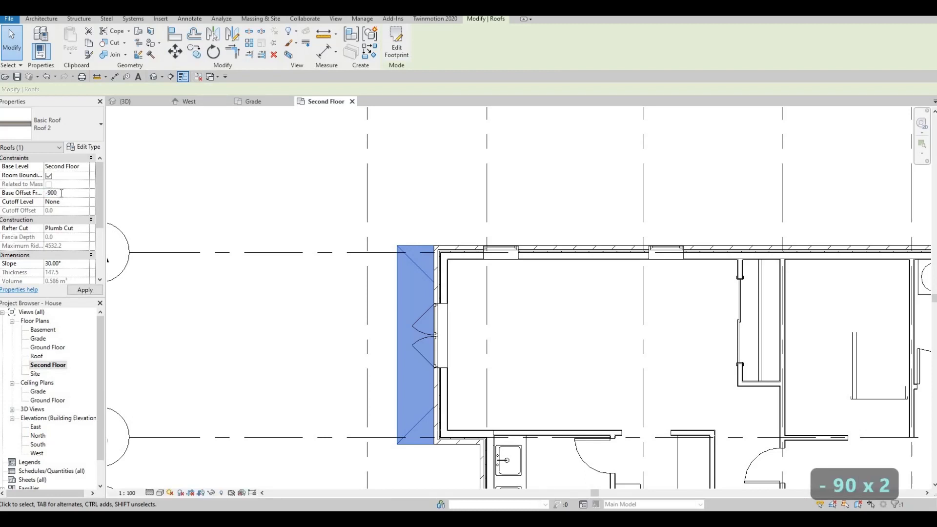
key(BackSpace)
key(BackSpace)
key(BackSpace)
text(-1200)
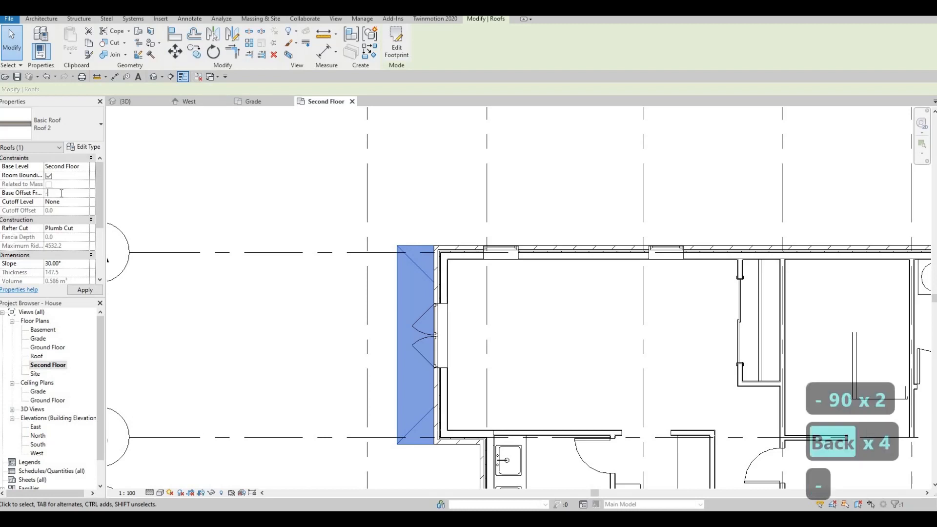
click(85, 291)
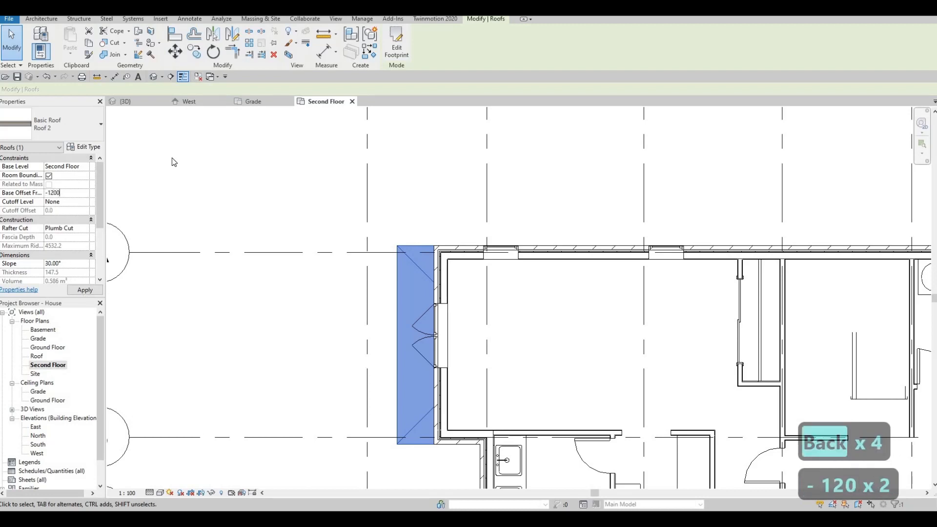
Check the new roof above the garage door in the 3D view and set its base offset to -1500 mm
click(145, 103)
scroll(260, 320, up, 5)
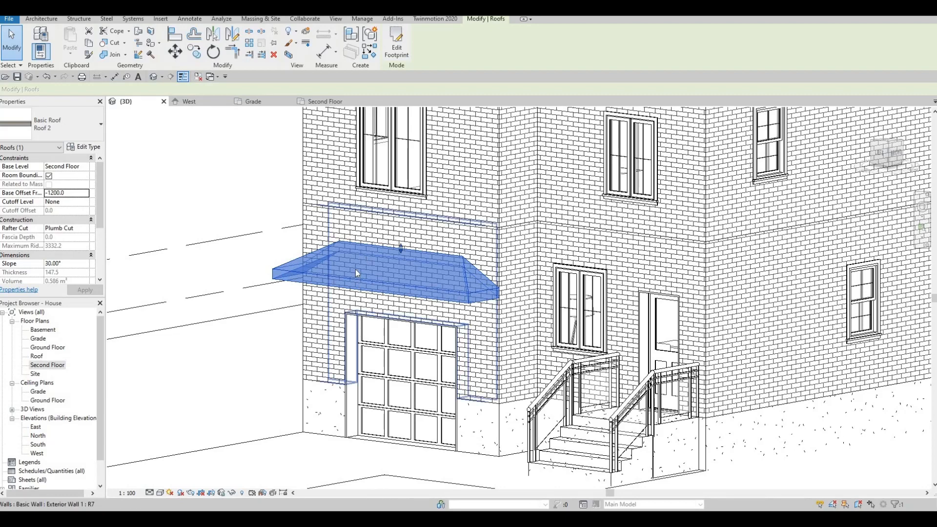
shift+middle_drag(419, 309, 435, 358)
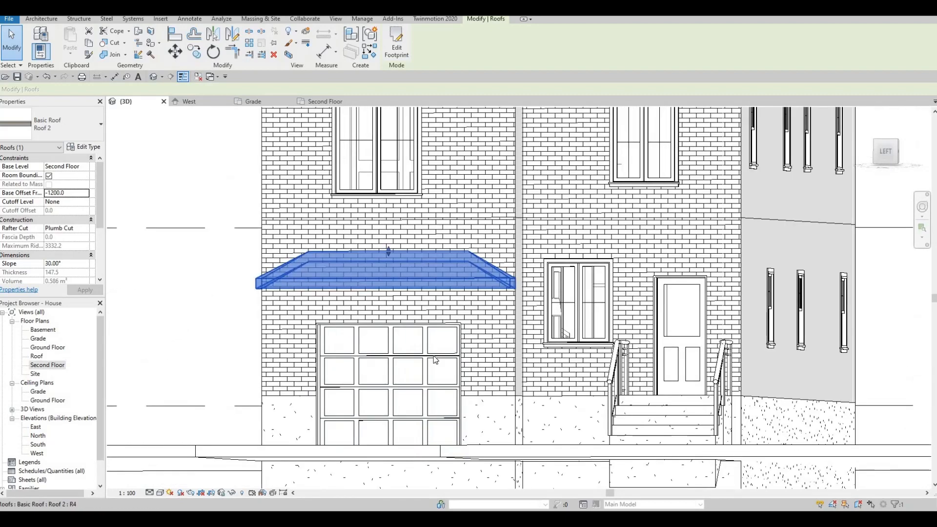
shift+middle_drag(322, 288, 361, 293)
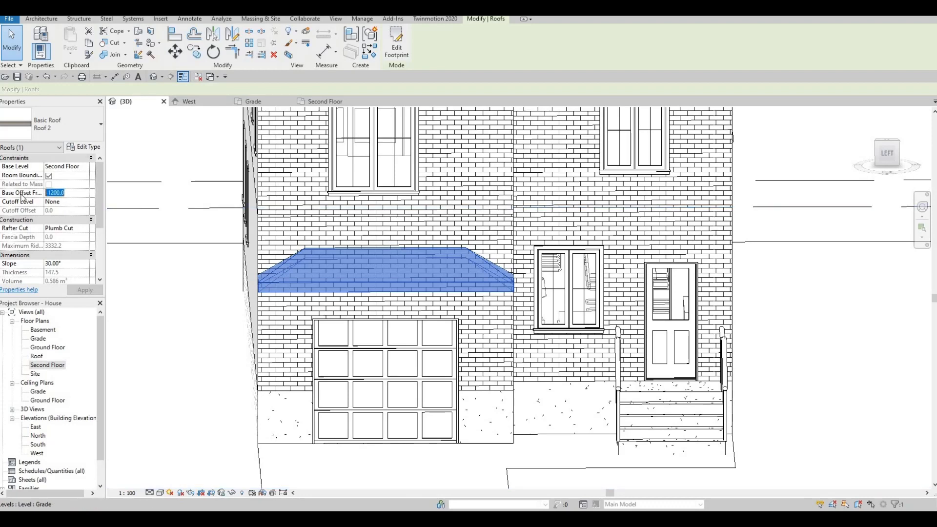
text(-1500)
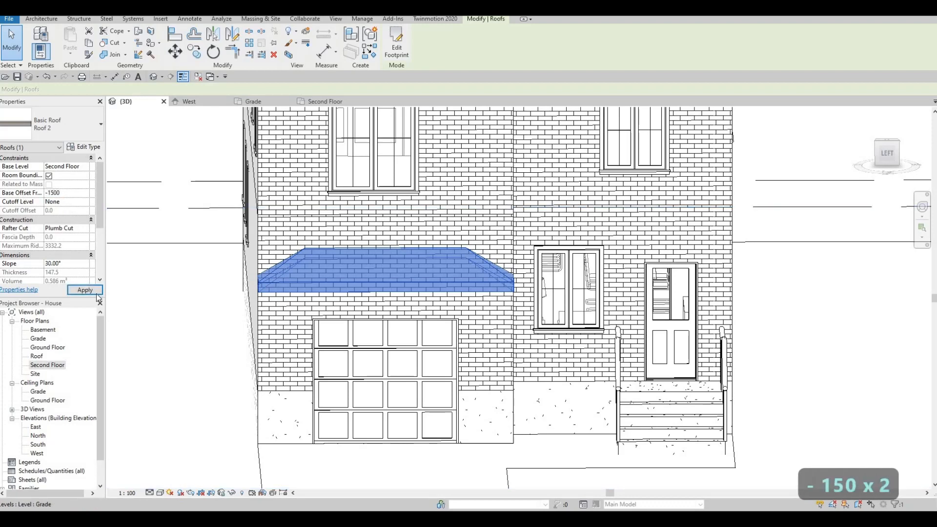
click(85, 290)
key(Escape)
key(Escape)
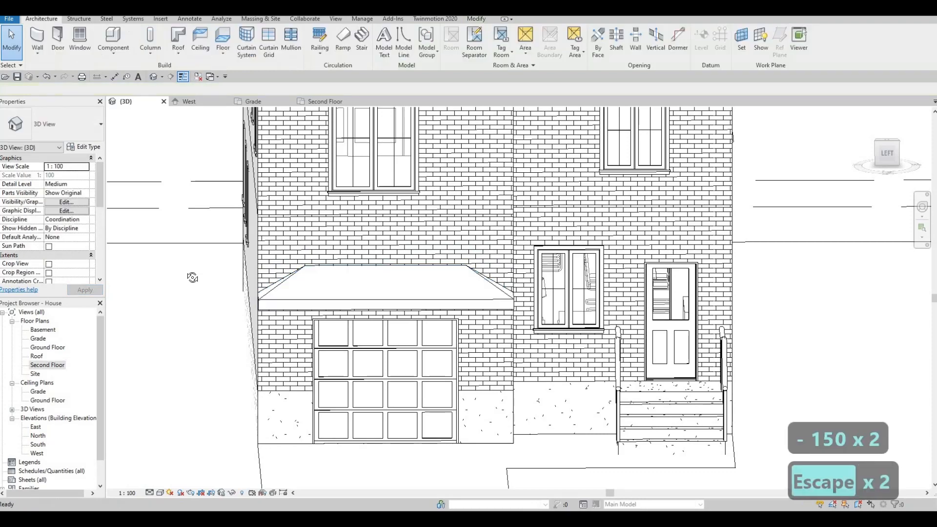
shift+middle_drag(192, 274, 336, 405)
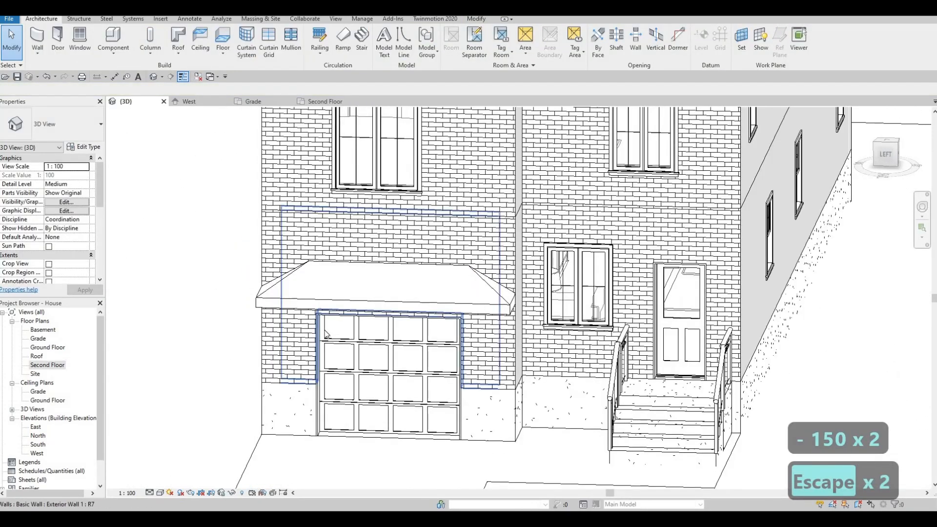
double_click(54, 348)
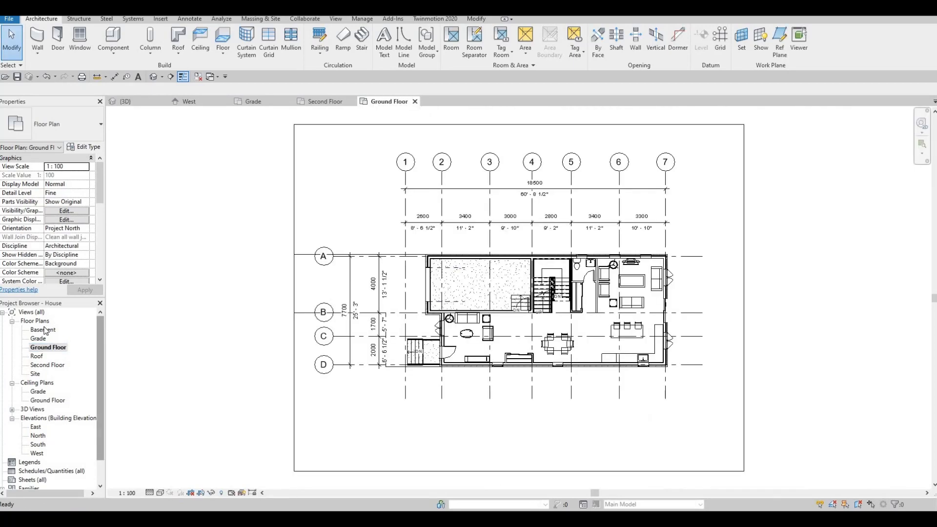
double_click(43, 330)
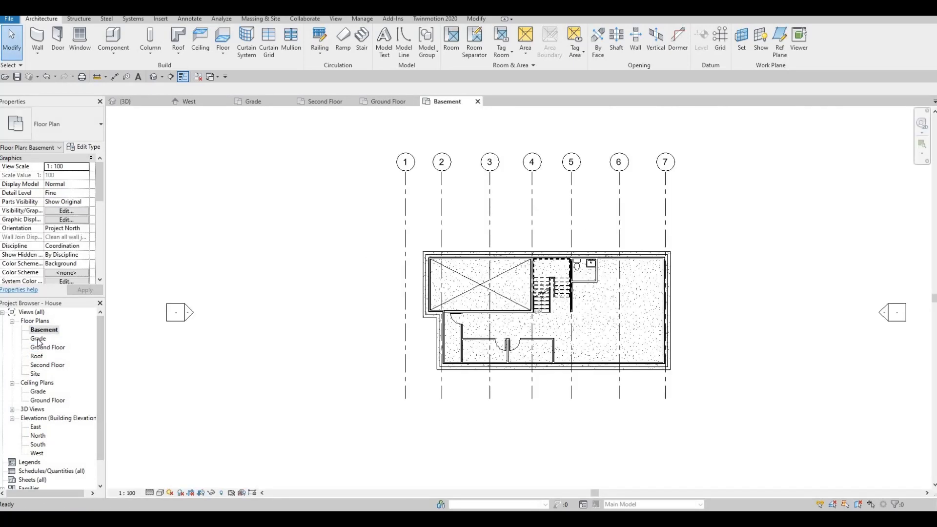
double_click(39, 338)
scroll(344, 304, up, 2)
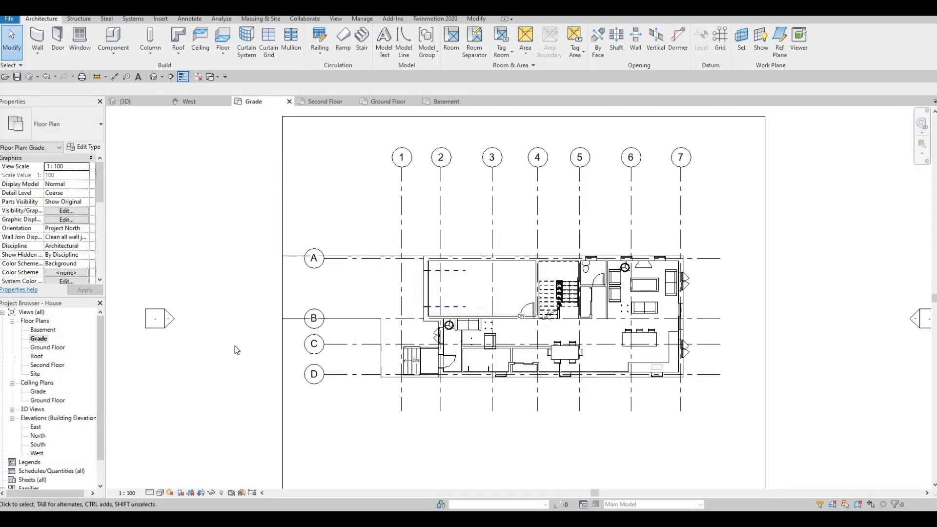
double_click(61, 365)
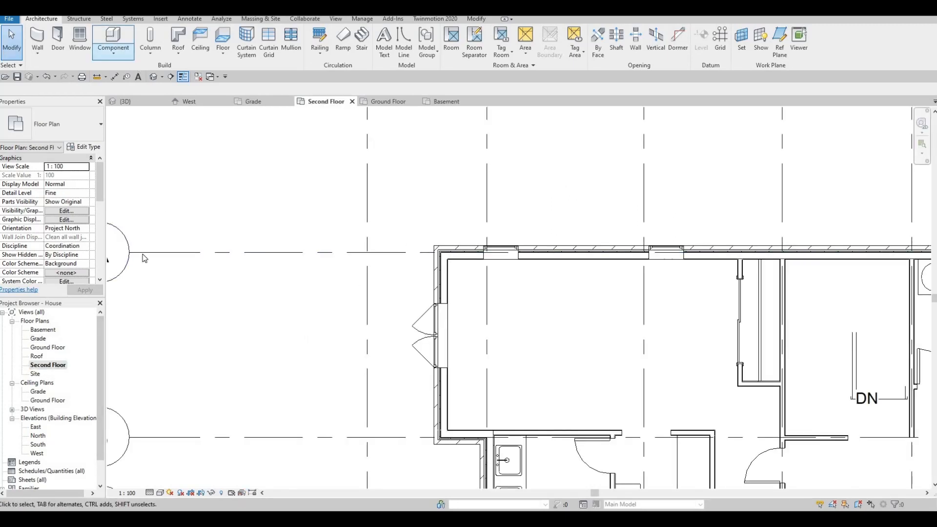
Start a roof soffit on the Ground Floor plan and sketch a rectangular boundary about 763 by 4304 mm outside the garage's front wall
key(ctrl+Tab)
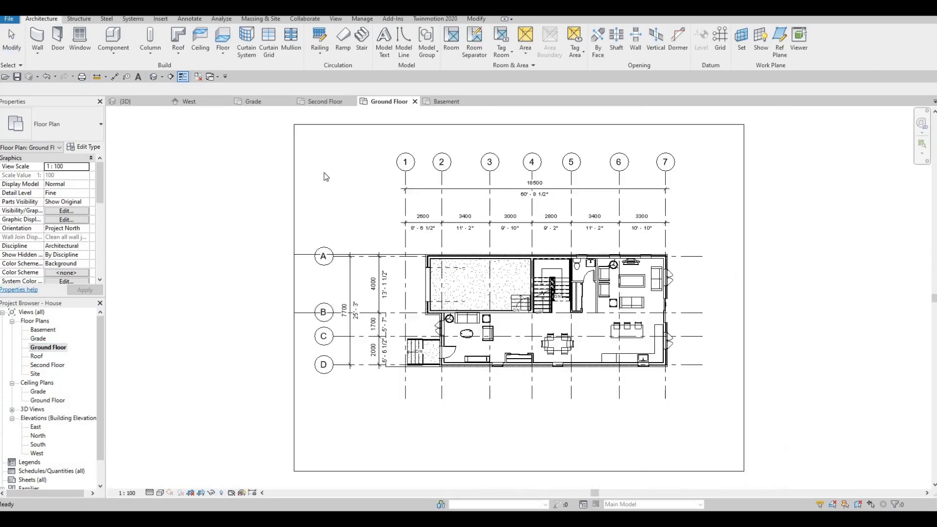
click(178, 53)
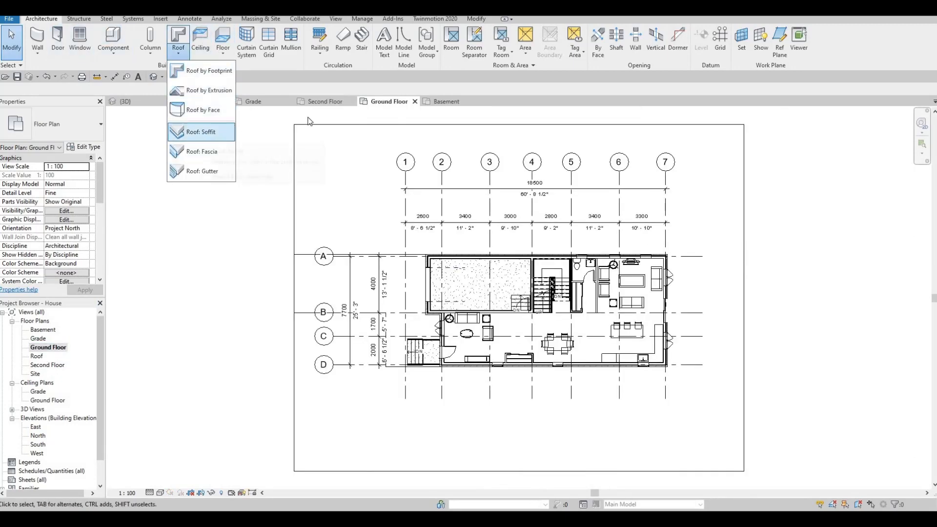
click(205, 132)
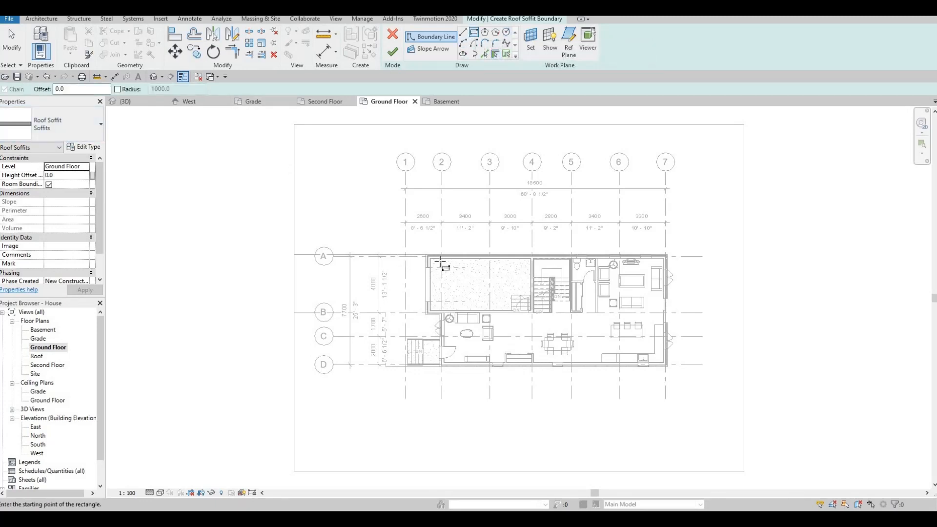
scroll(438, 260, up, 3)
scroll(401, 246, up, 2)
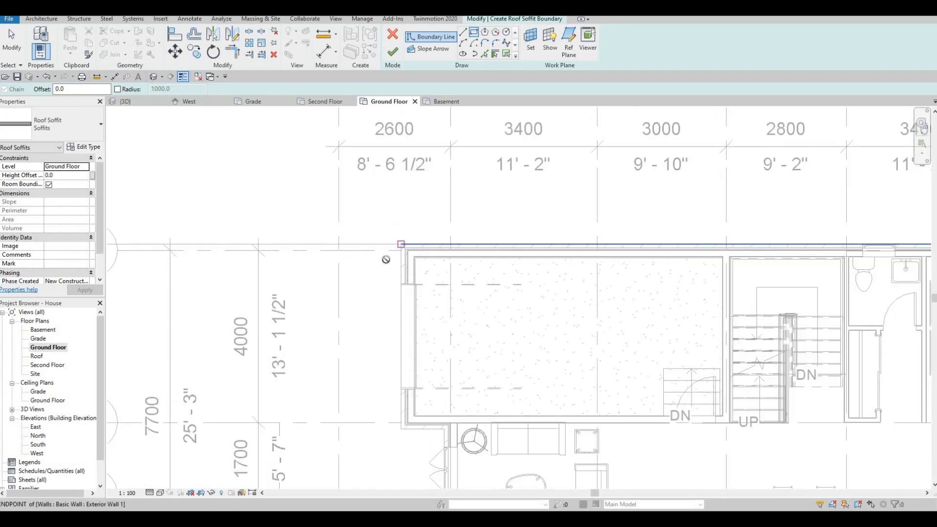
click(401, 244)
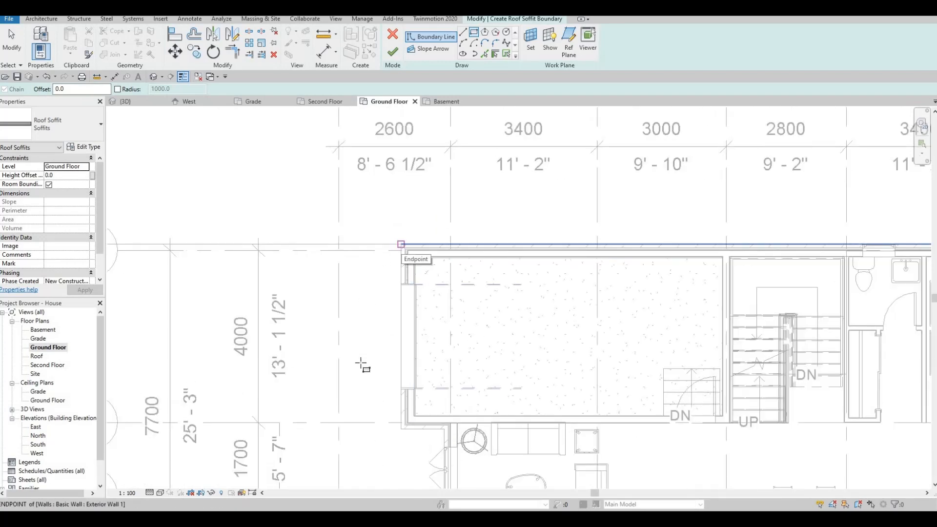
click(368, 428)
key(Escape)
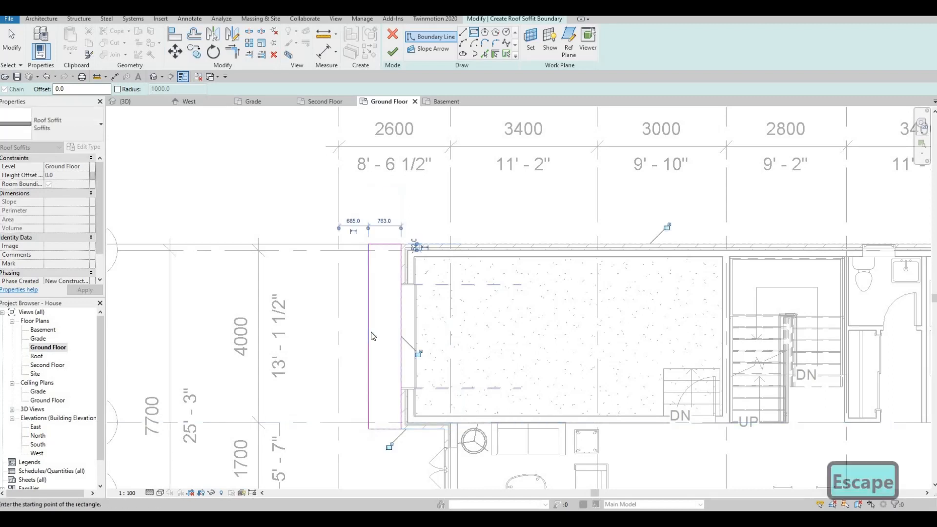
key(Escape)
key(Escape)
Set the width of the soffit boundary to 800 mm and finish the soffit
click(369, 245)
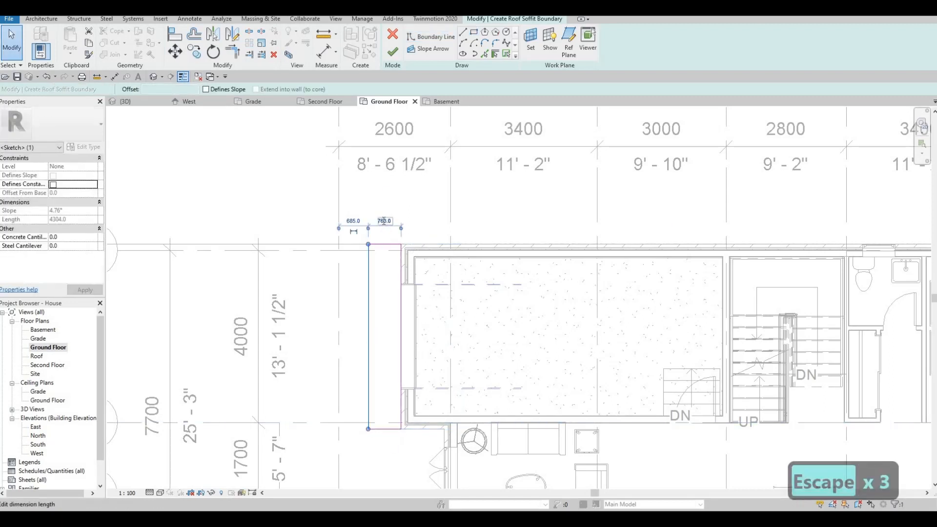
click(384, 221)
text(800)
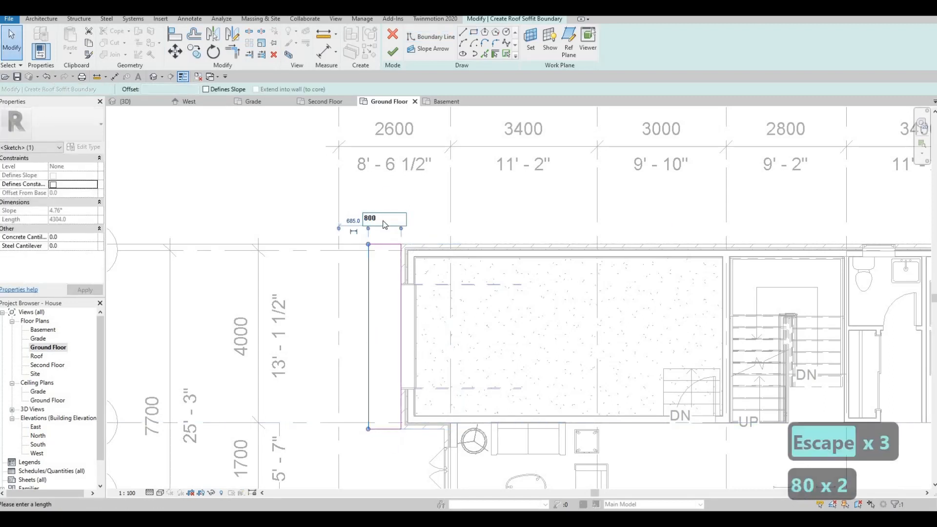
key(Return)
key(Escape)
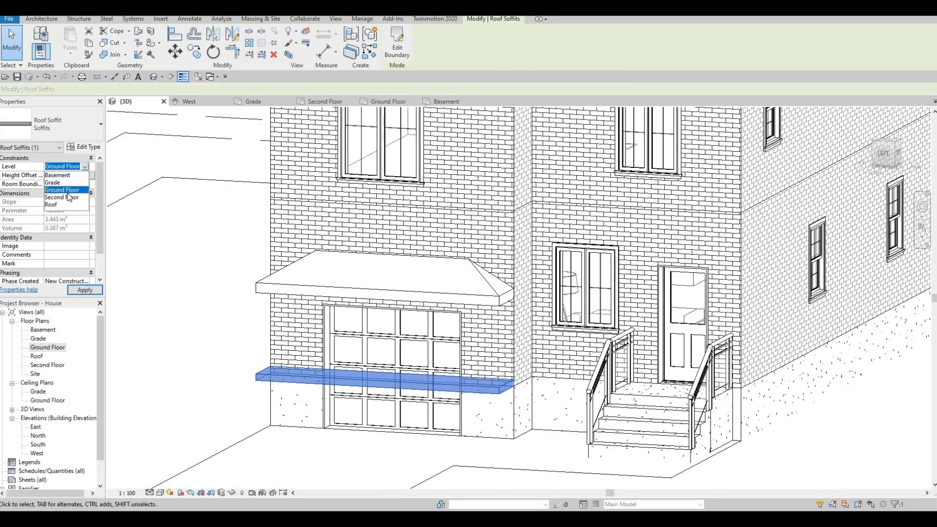
Set the soffit's level to Second Floor with a height offset of -1500 mm and check its fit under the canopy roof
click(86, 167)
click(85, 289)
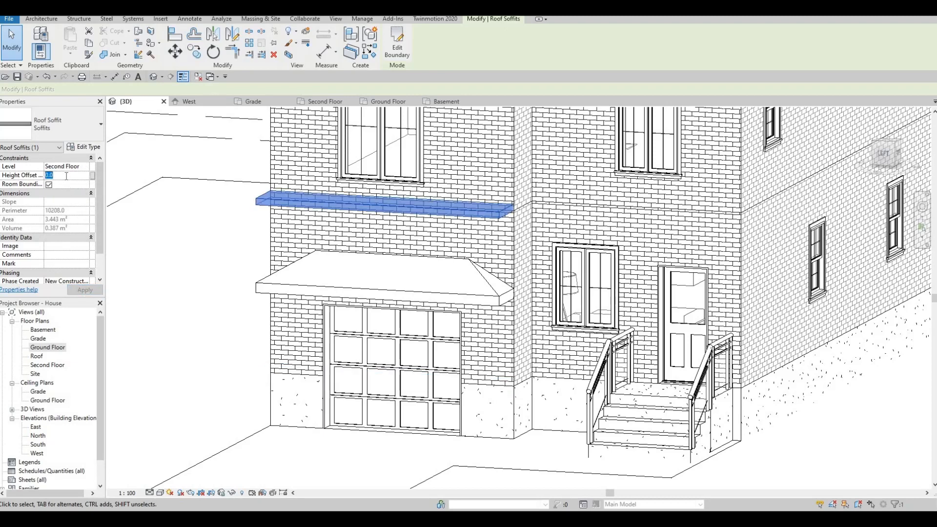
text(-1500)
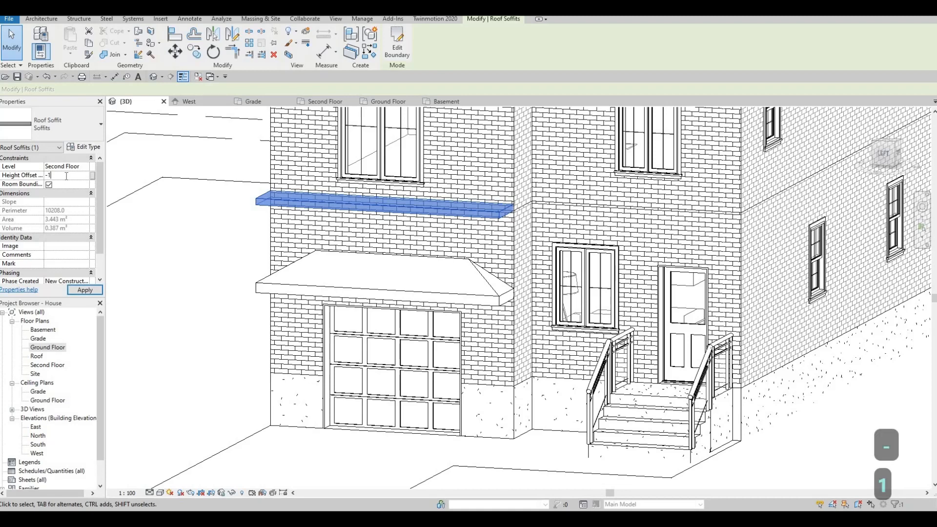
click(80, 292)
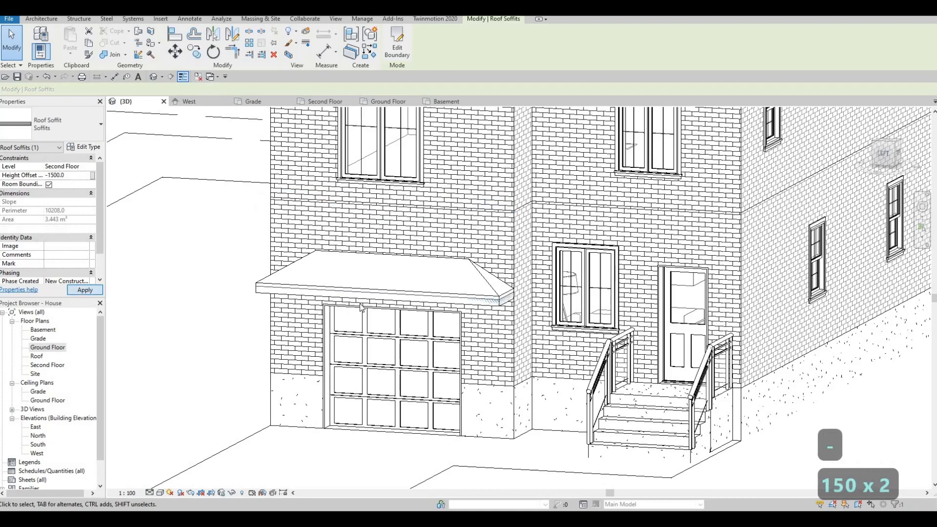
shift+middle_drag(423, 178, 436, 261)
scroll(431, 322, up, 2)
shift+middle_drag(495, 360, 559, 312)
scroll(559, 316, up, 3)
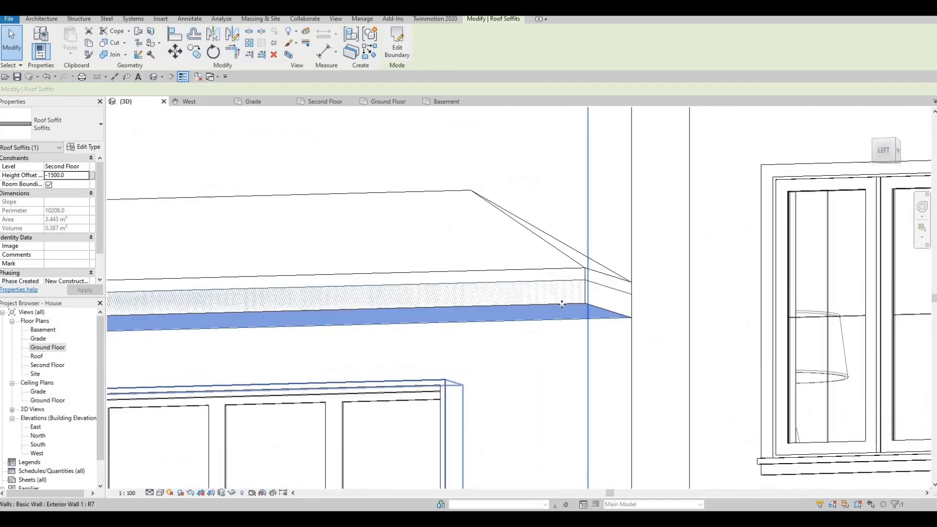
Start a roof fascia and duplicate its type as Fascia 2 with the profile M_Fascia-Flat : 19 x 235mm
click(42, 19)
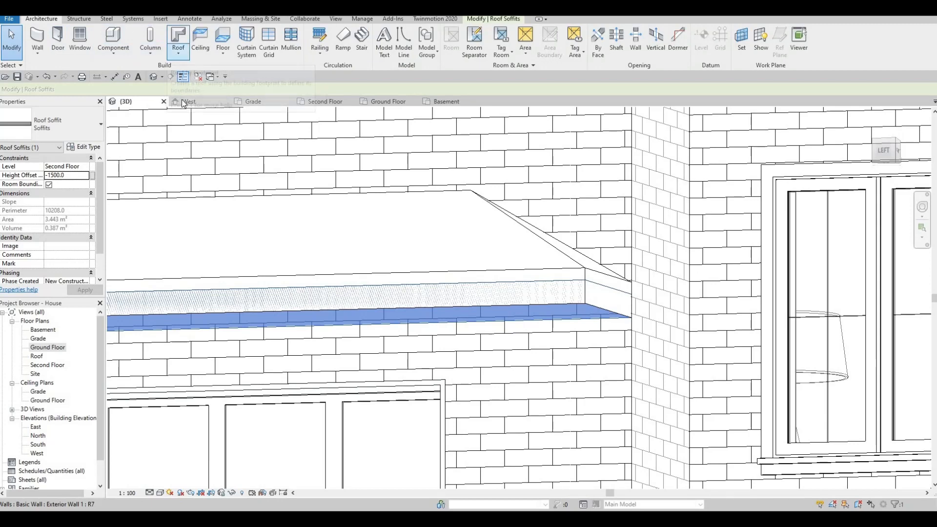
click(178, 52)
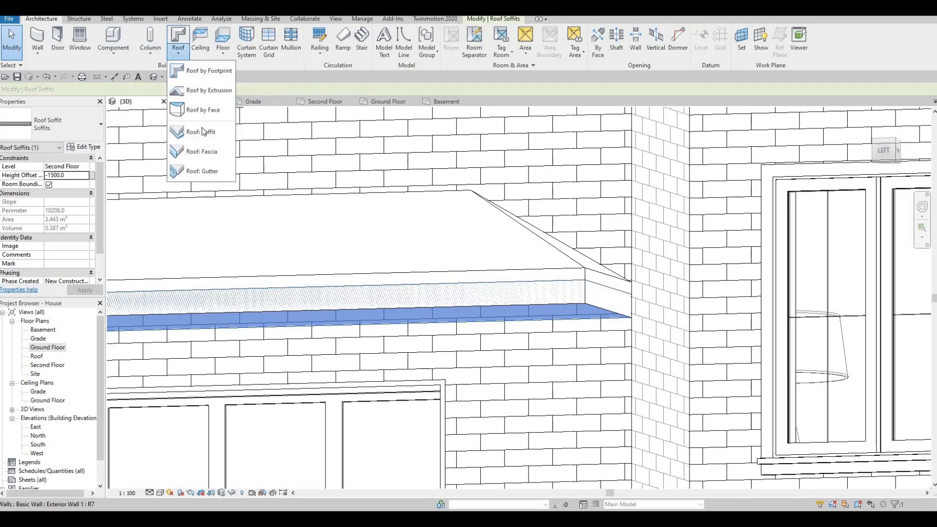
click(200, 152)
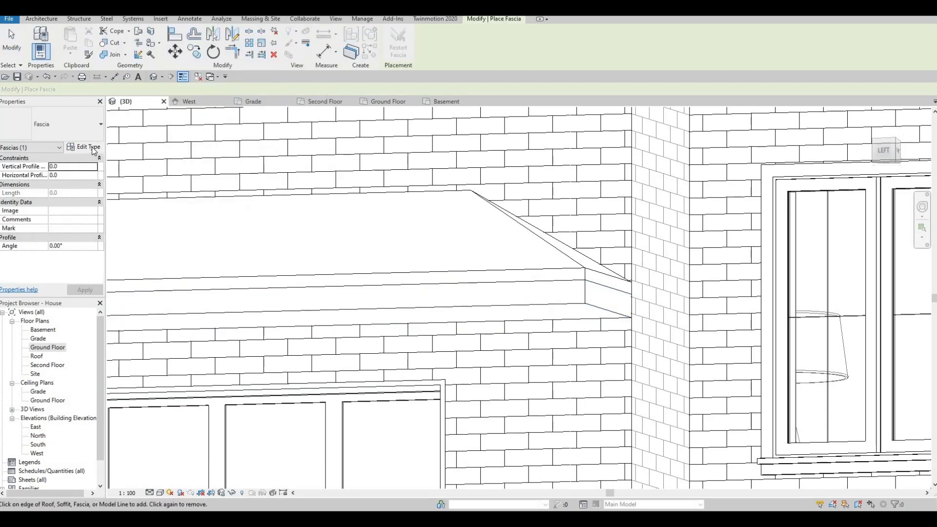
click(90, 147)
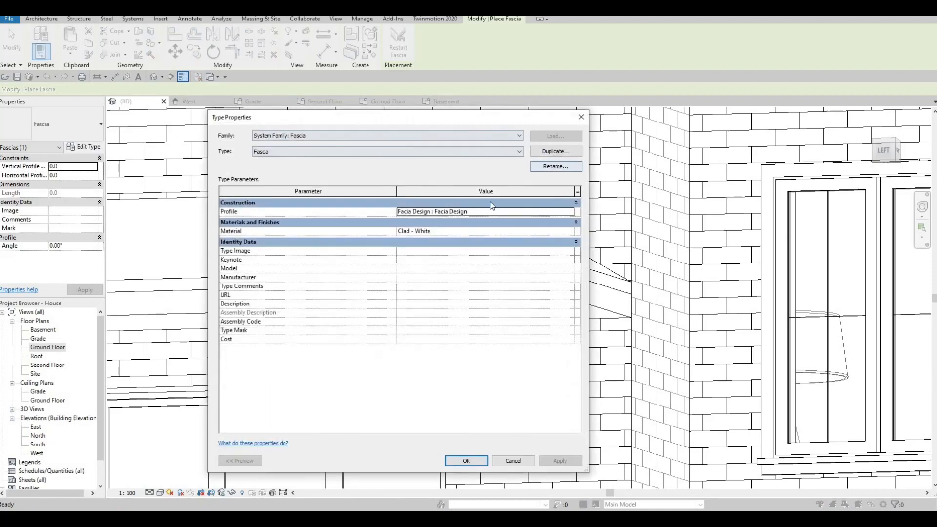
click(556, 150)
click(389, 316)
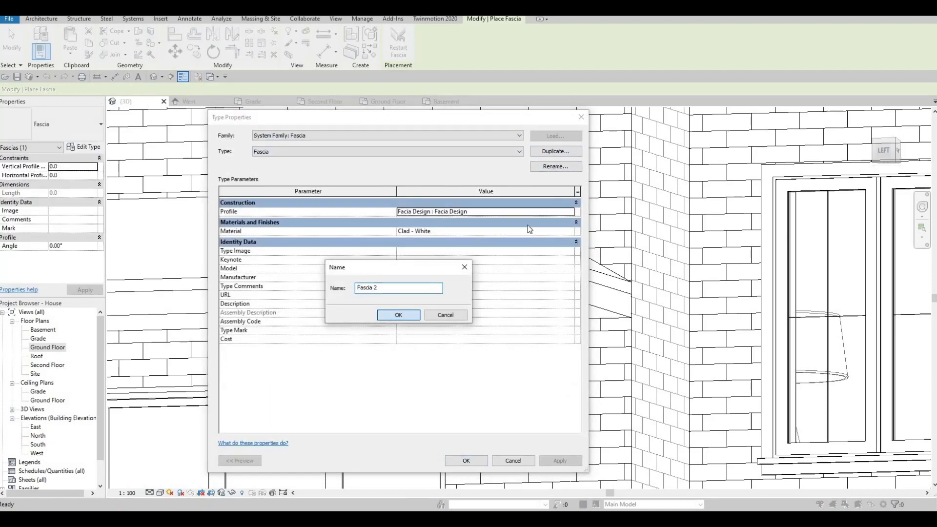
click(570, 212)
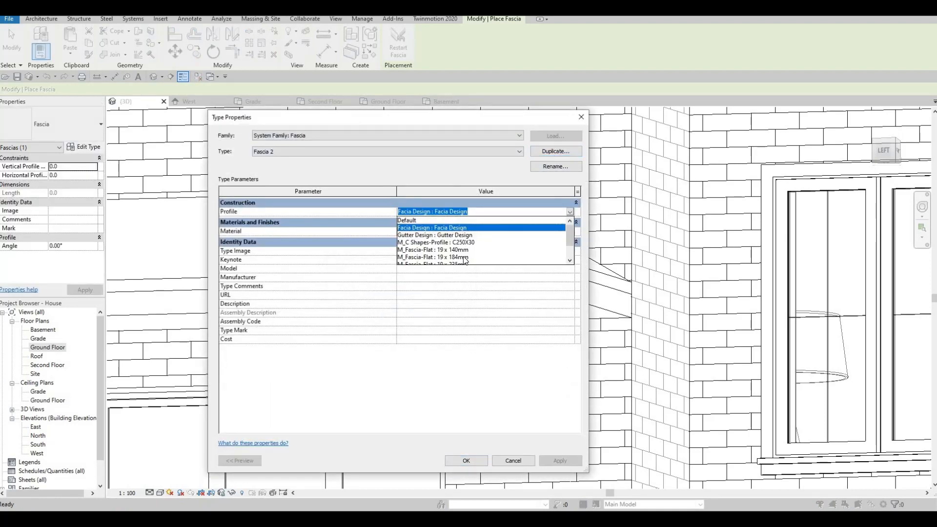
scroll(464, 258, down, 3)
click(433, 243)
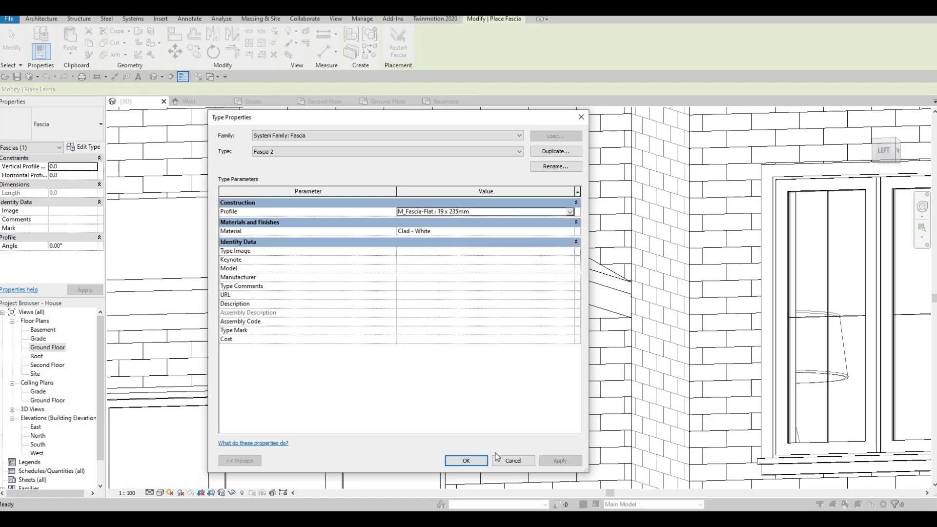
key(Return)
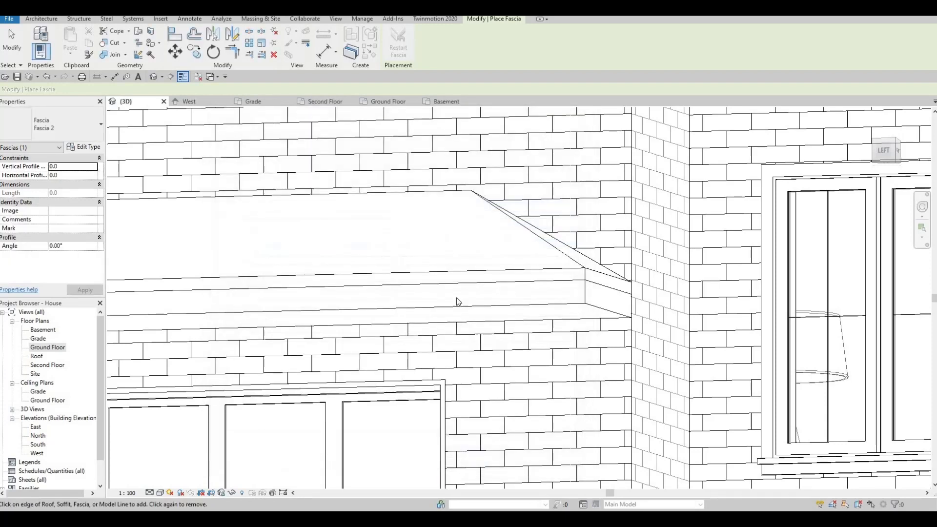
Place the fascia along the front and both side edges of the canopy roof above the garage door
scroll(423, 334, down, 1)
scroll(422, 324, down, 1)
shift+middle_drag(419, 391, 418, 394)
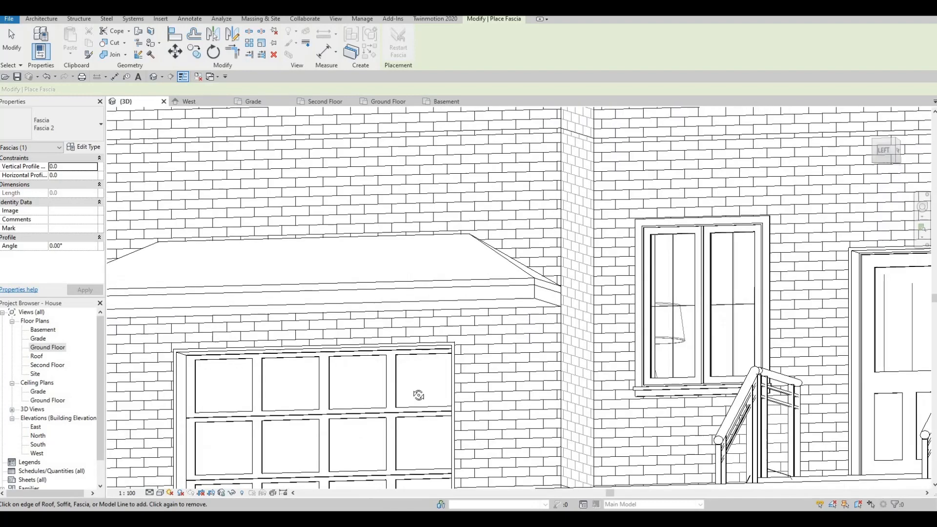
scroll(313, 299, down, 1)
scroll(262, 291, down, 2)
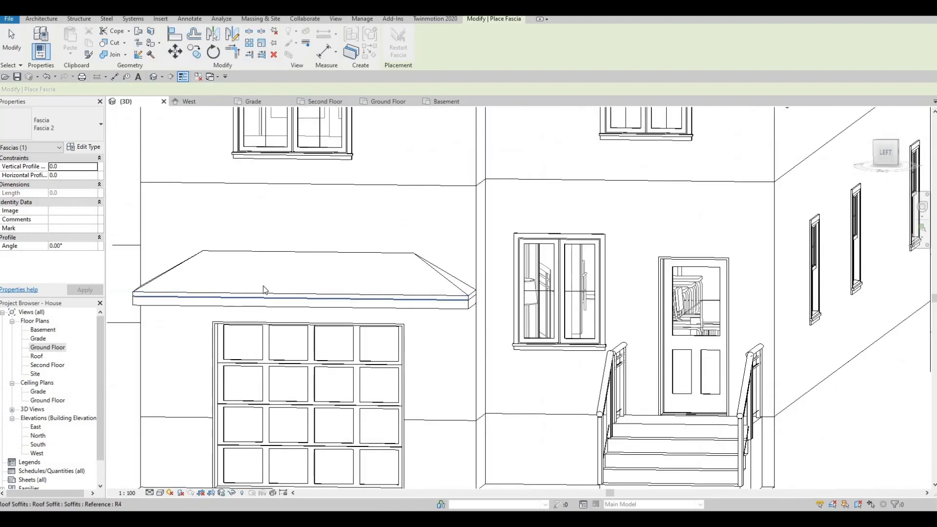
scroll(263, 285, up, 1)
click(478, 301)
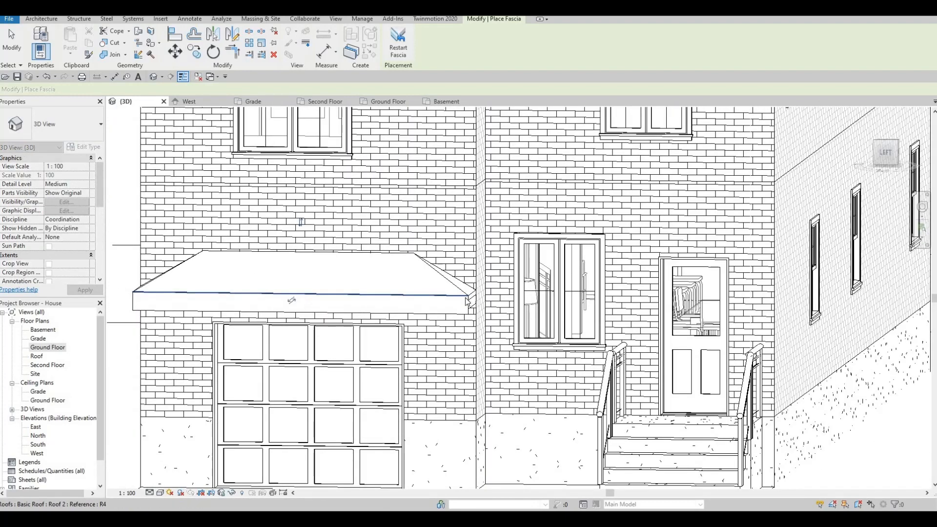
scroll(481, 299, up, 2)
shift+middle_drag(374, 323, 348, 333)
click(330, 294)
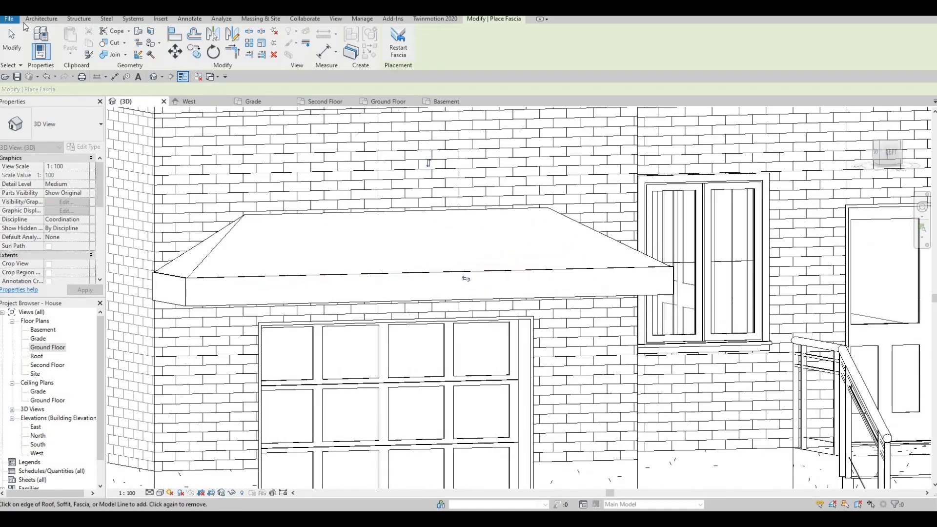
Start a roof gutter and duplicate its type as Gutter 2 with the profile M_Gutter - Bevel : 150 x150mm
click(41, 19)
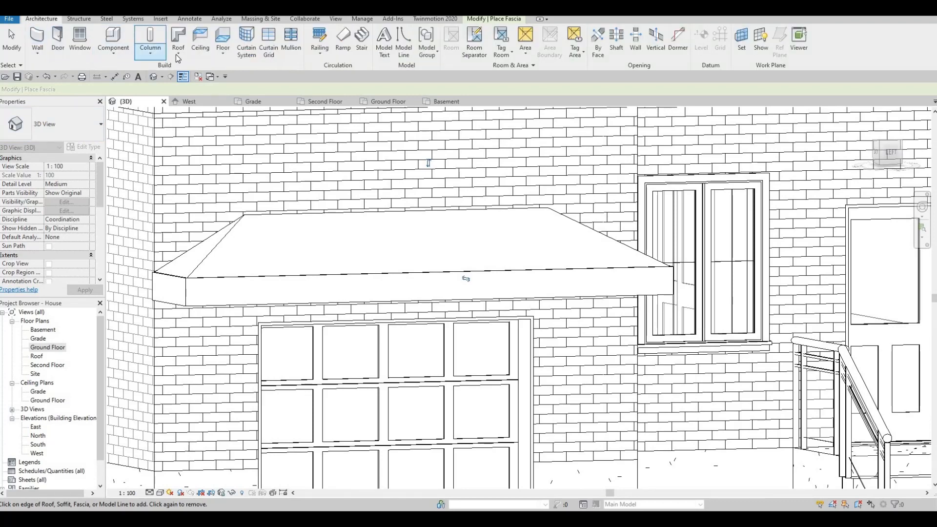
click(179, 52)
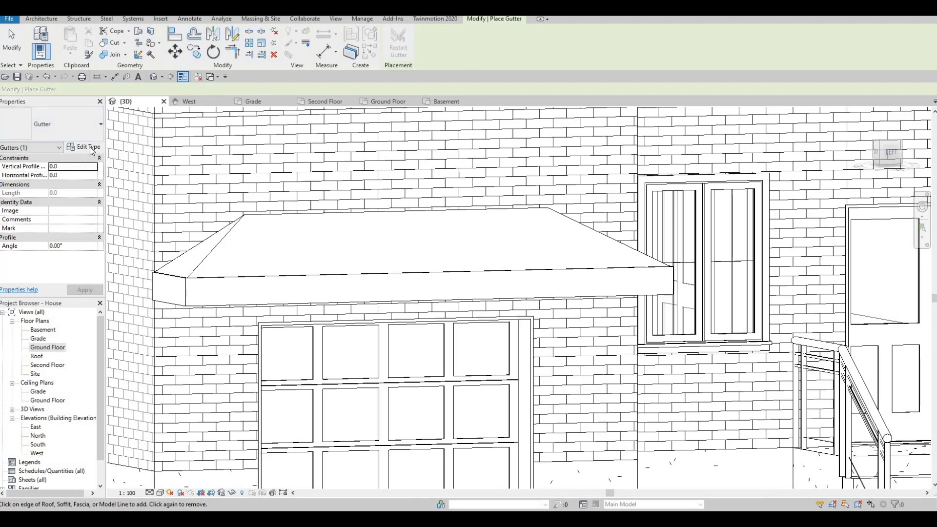
click(90, 150)
click(545, 151)
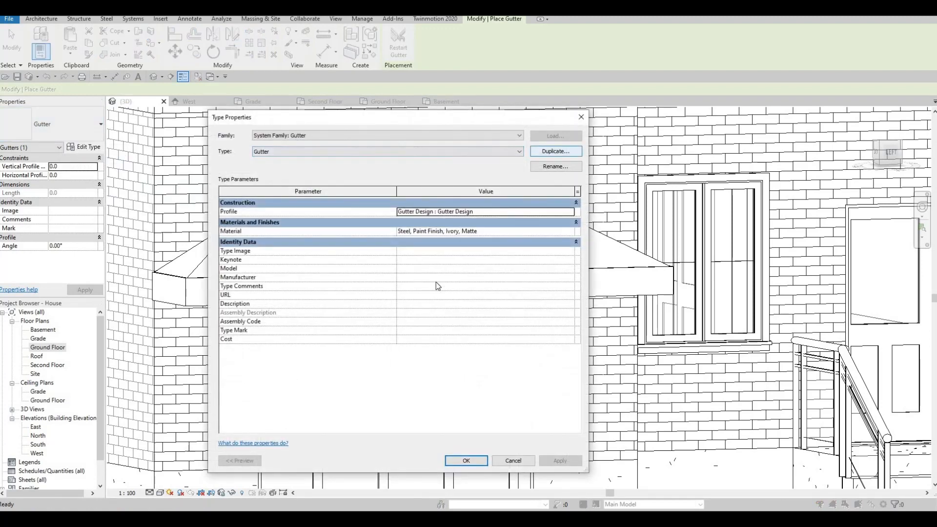
key(Return)
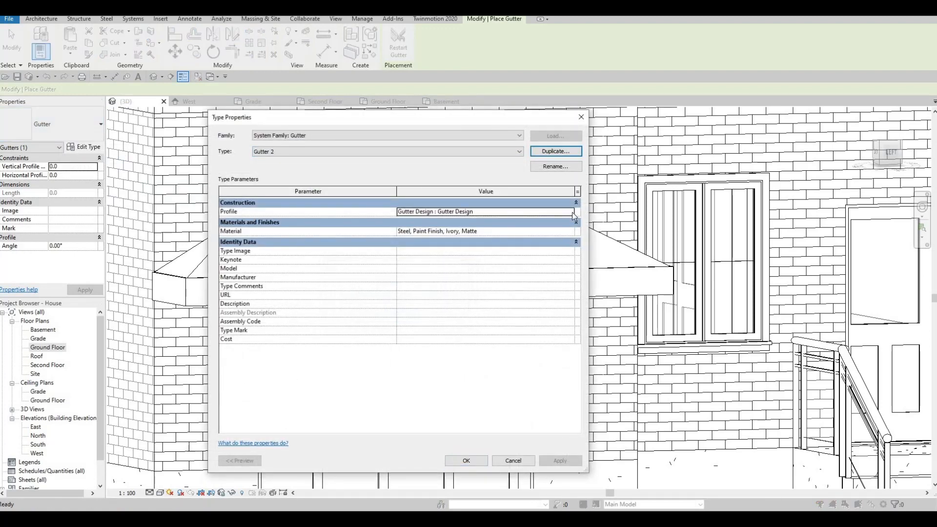
click(569, 212)
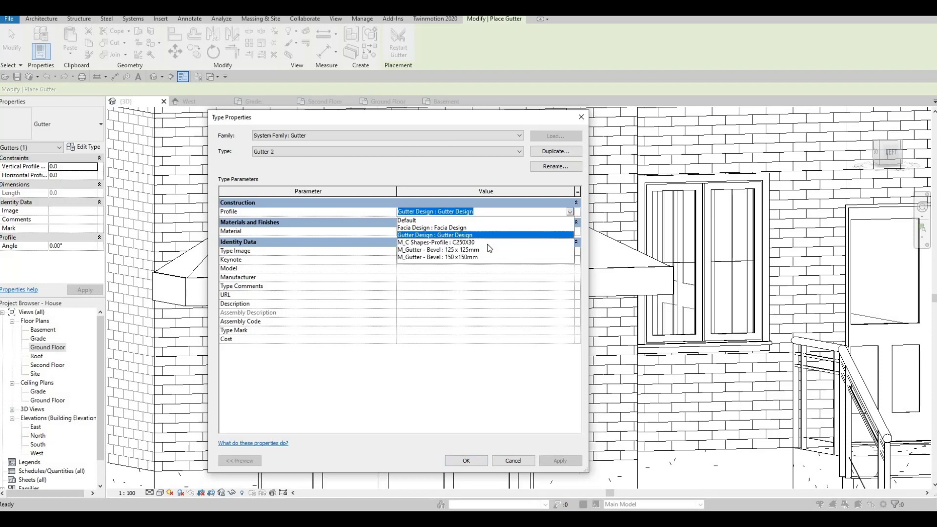
click(472, 257)
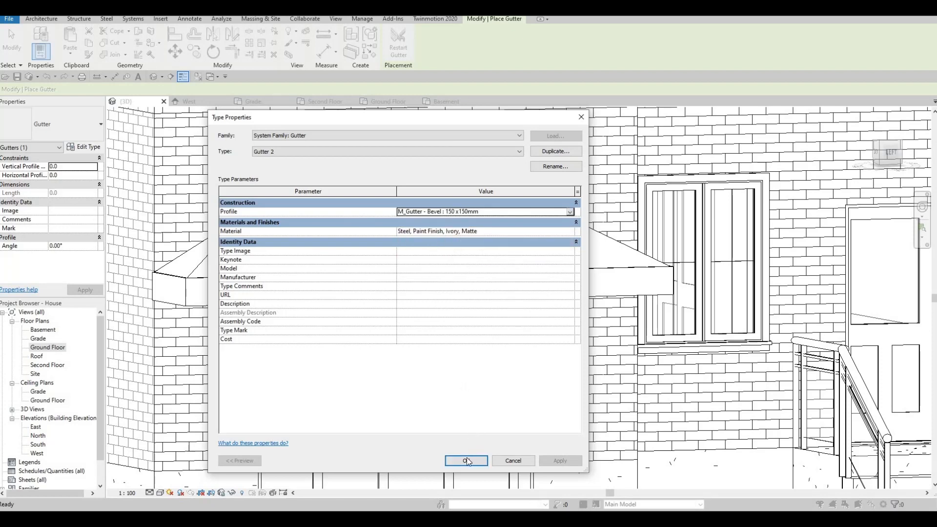
key(Return)
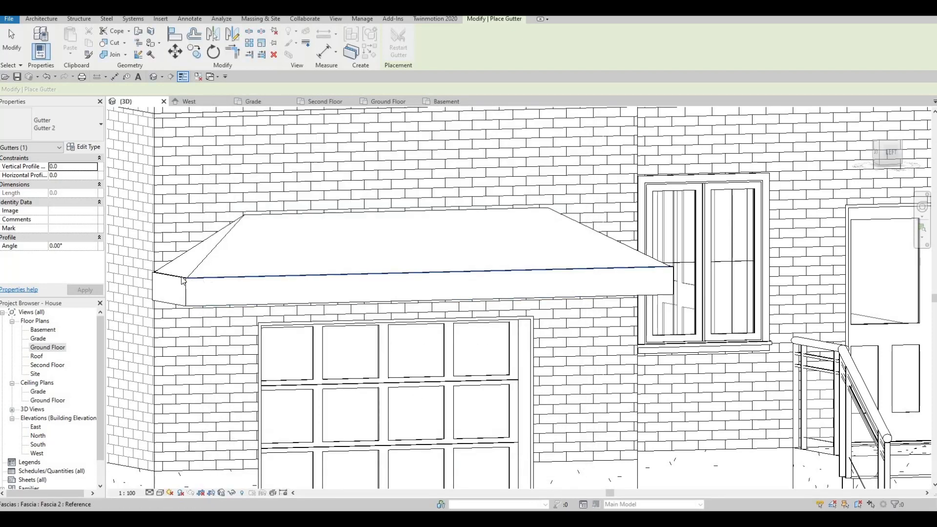
Place the Gutter 2 gutter along the front and side fascia edges of the canopy above the garage door
click(229, 281)
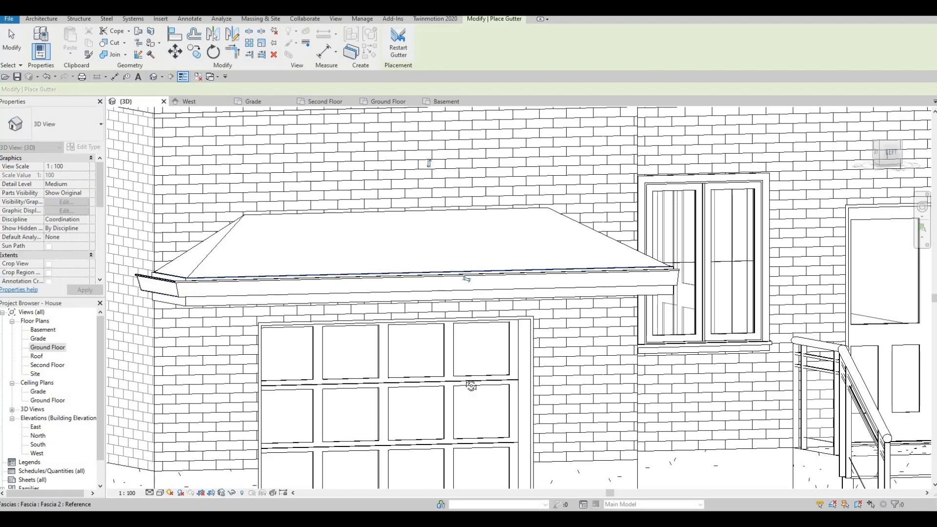
shift+middle_drag(467, 358, 574, 308)
mouse_move(541, 349)
shift+middle_down()
mouse_move(555, 309)
mouse_move(537, 306)
mouse_move(523, 323)
mouse_move(561, 282)
mouse_move(532, 308)
shift+middle_up()
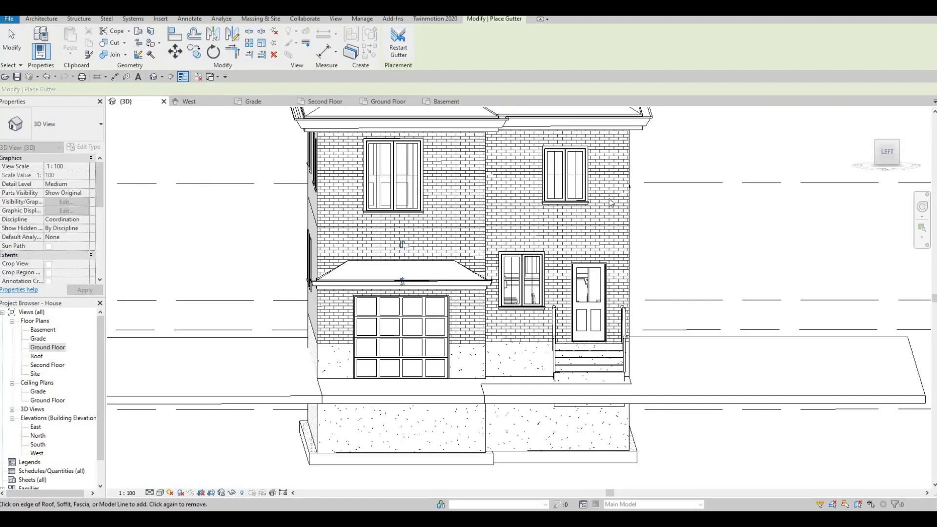
Examine the front facade, the finished garage canopy and the wall area around the entrance door from several angles
shift+middle_drag(611, 203, 564, 291)
shift+middle_drag(667, 135, 640, 275)
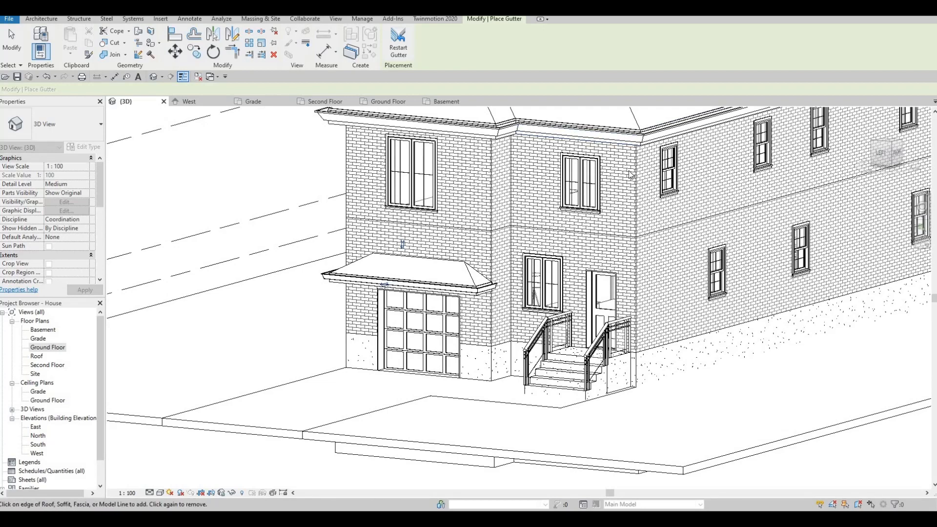
key(F1)
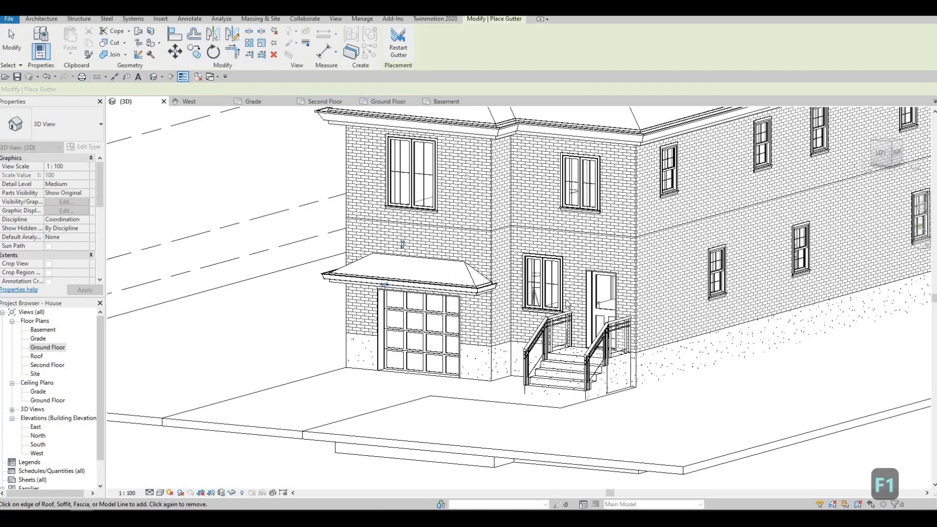
middle_drag(414, 329, 279, 349)
mouse_move(384, 349)
middle_down()
mouse_move(400, 349)
mouse_move(376, 356)
middle_up()
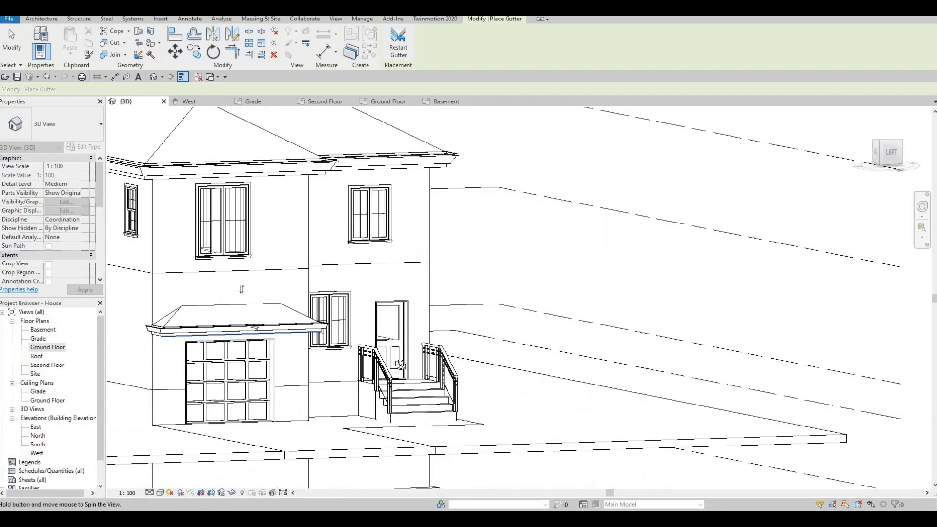
shift+middle_drag(443, 328, 419, 334)
middle_drag(475, 310, 425, 323)
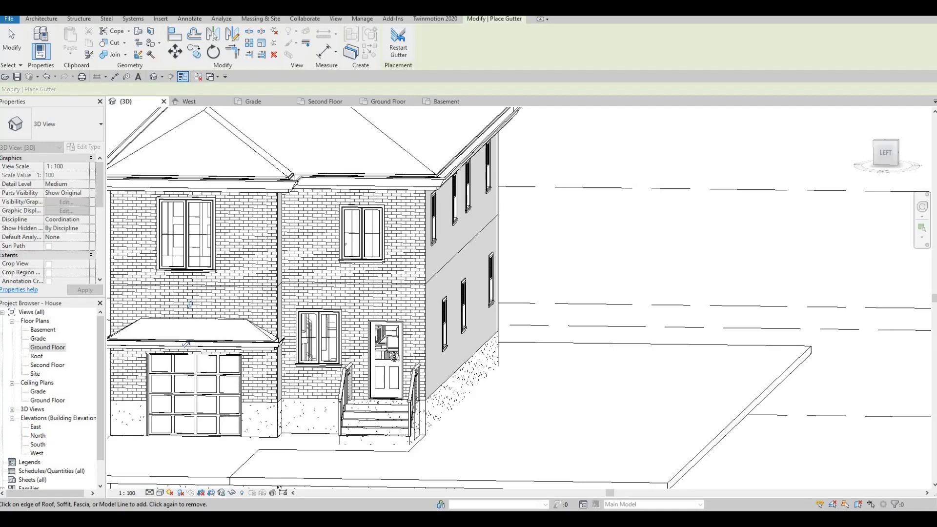
shift+middle_drag(374, 319, 349, 316)
scroll(352, 314, up, 3)
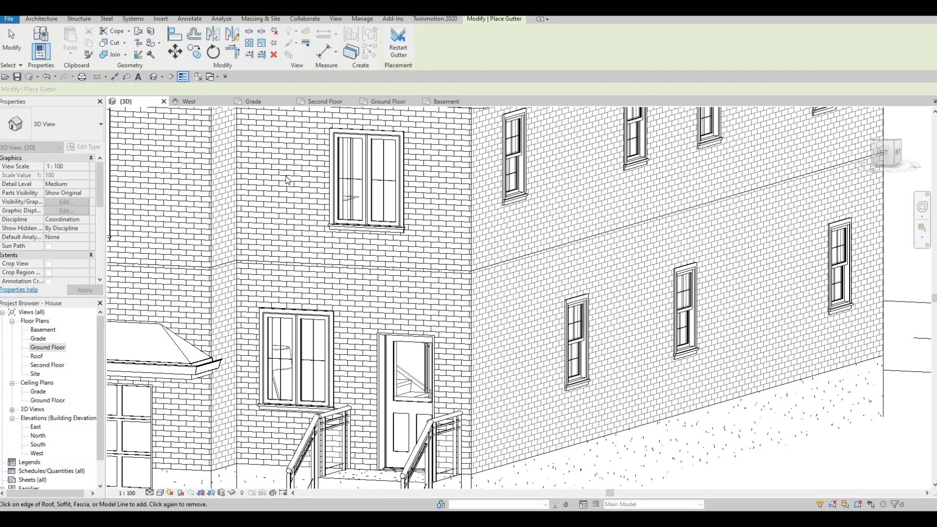
key(F1)
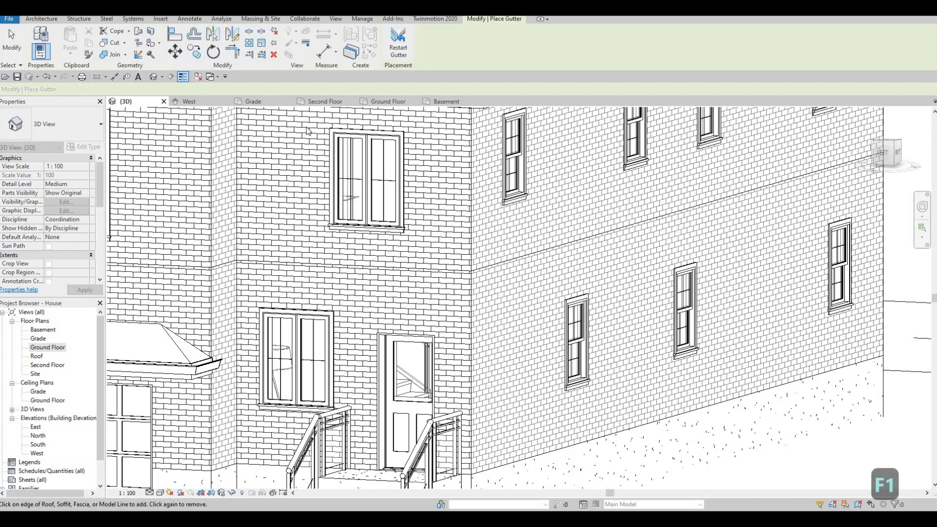
In the West elevation, start a Roof by Extrusion on the exterior wall plane beside the entrance door, with level Roof and offset 0.0
double_click(35, 455)
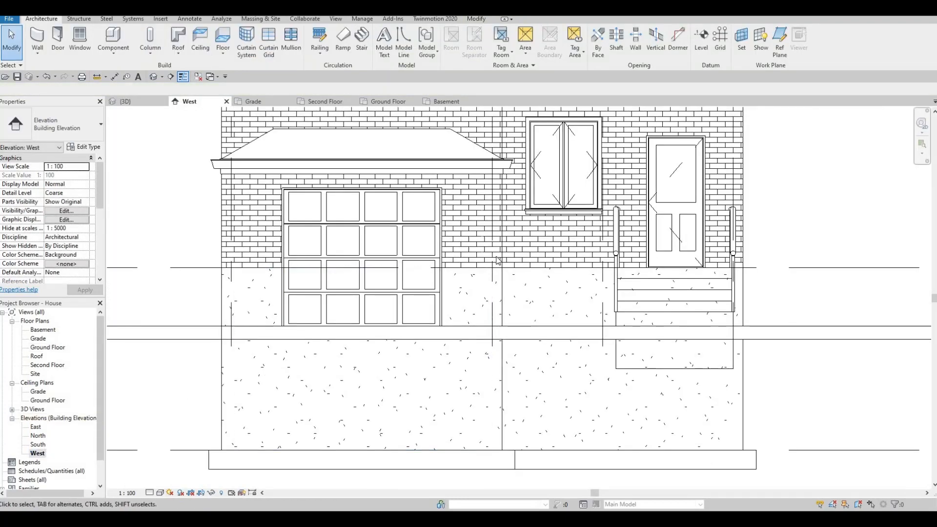
middle_drag(460, 297, 184, 418)
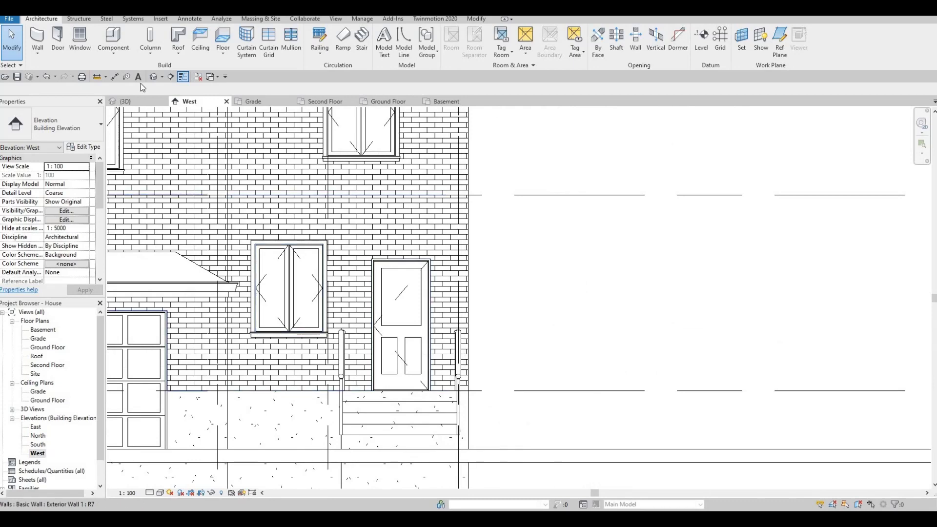
click(178, 54)
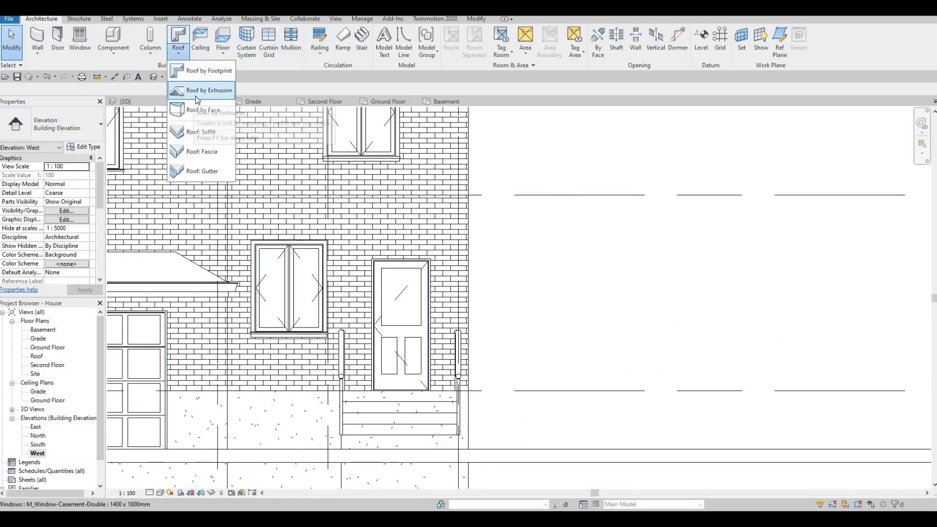
click(197, 95)
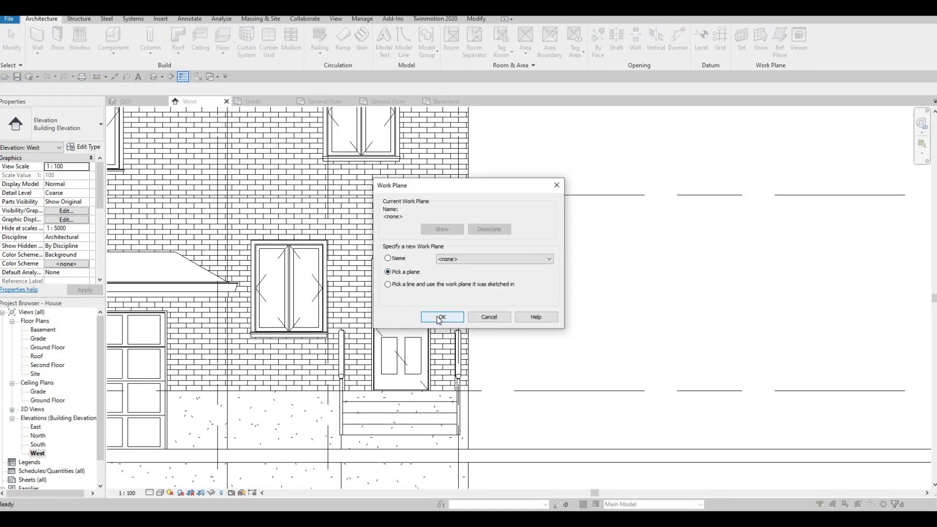
click(442, 316)
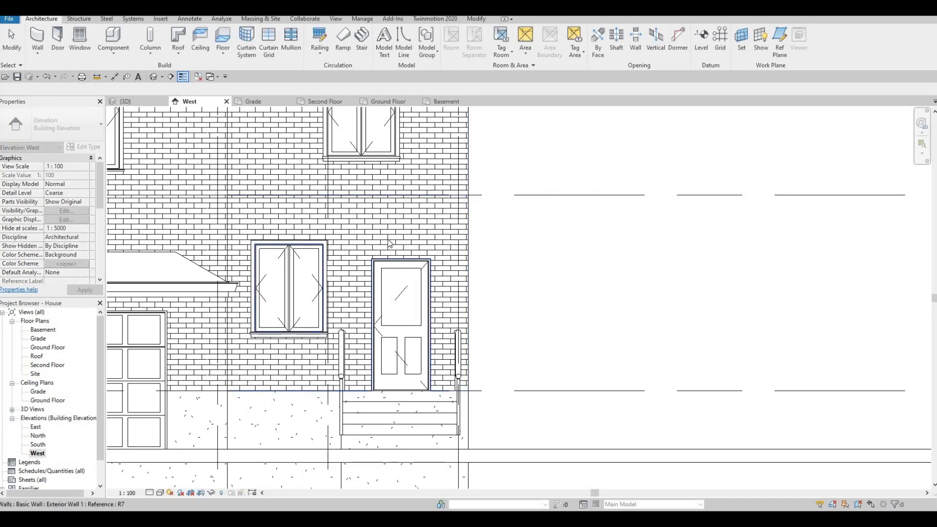
click(463, 233)
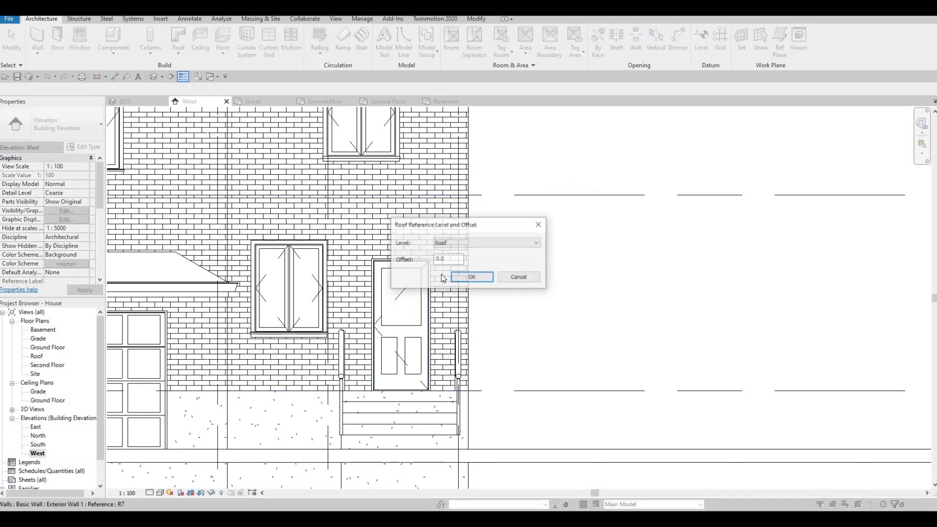
click(472, 277)
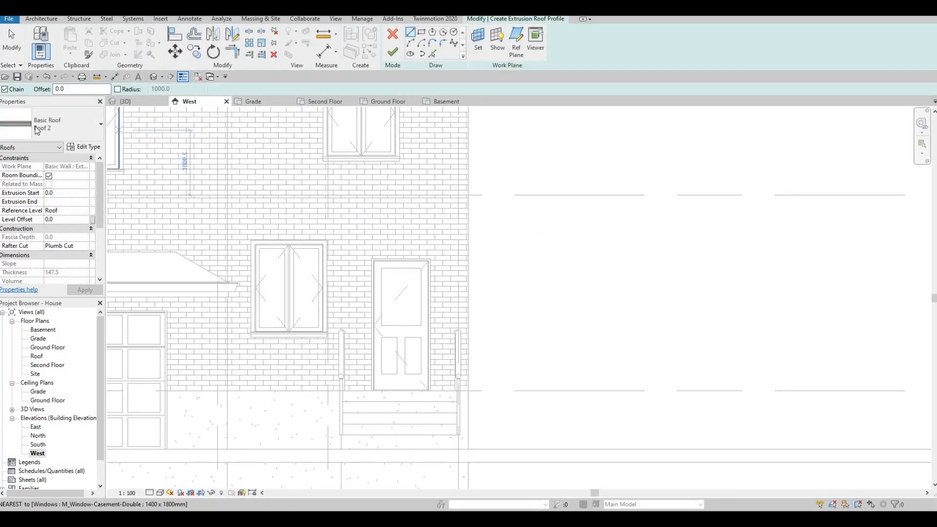
Choose the Roof 2 type and sketch a sloped profile line about 1188 mm long at 45° above the entrance door
click(81, 127)
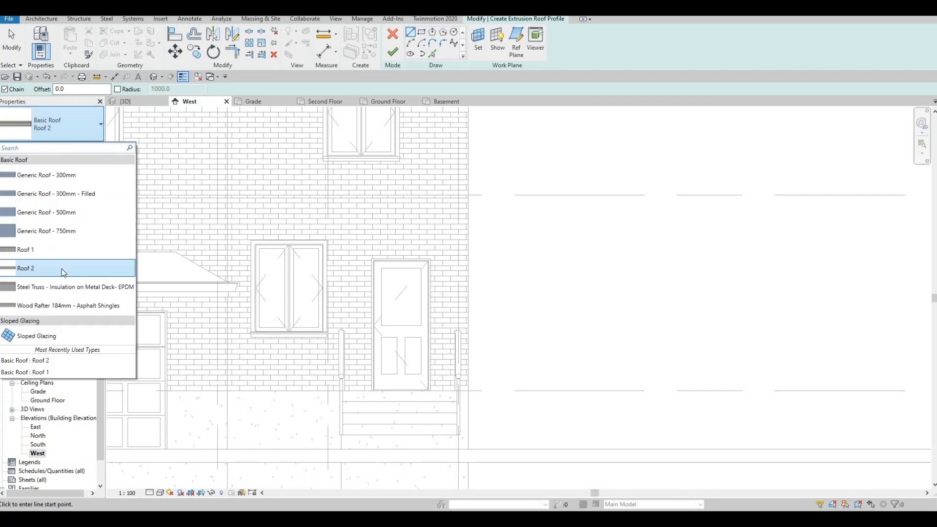
click(62, 270)
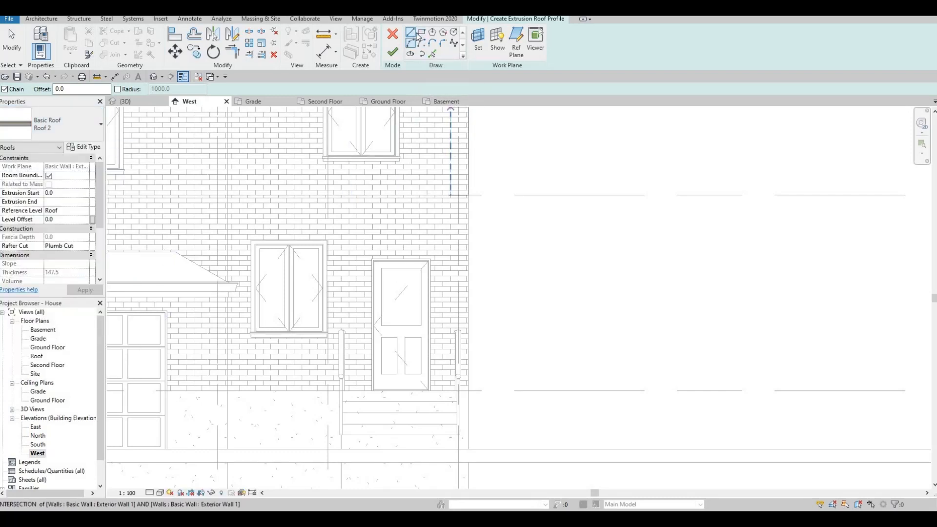
click(411, 180)
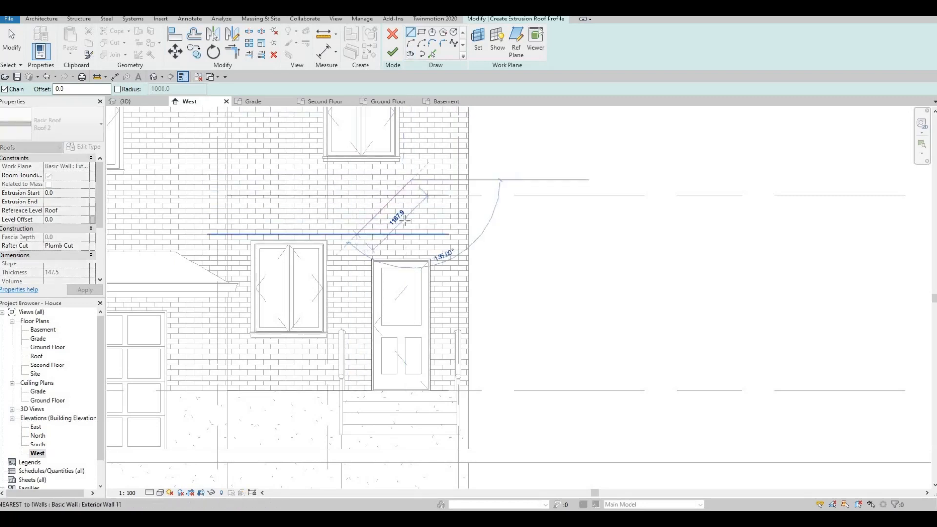
key(Escape)
key(Escape)
Nudge the sloped profile line slightly left and down so its upper end sits centred above the entrance door
scroll(409, 183, up, 2)
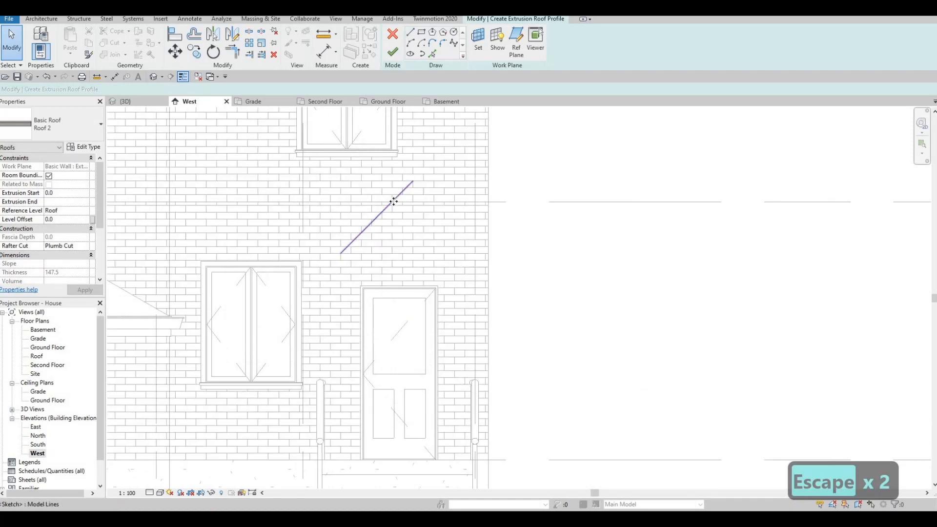
click(394, 201)
key(Left)
key(Left)
key(Up)
key(Left)
key(Left)
key(Left)
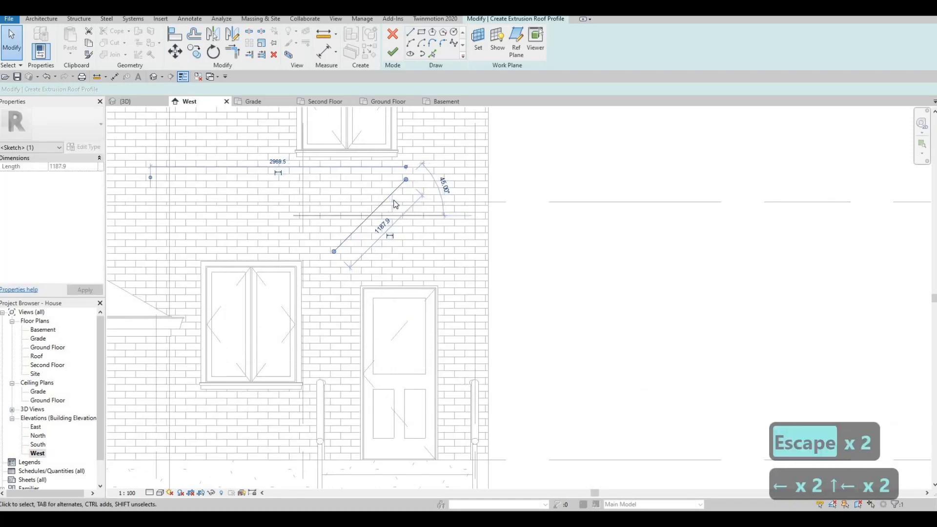
key(Down)
key(Down)
key(Down)
key(Left)
key(Down)
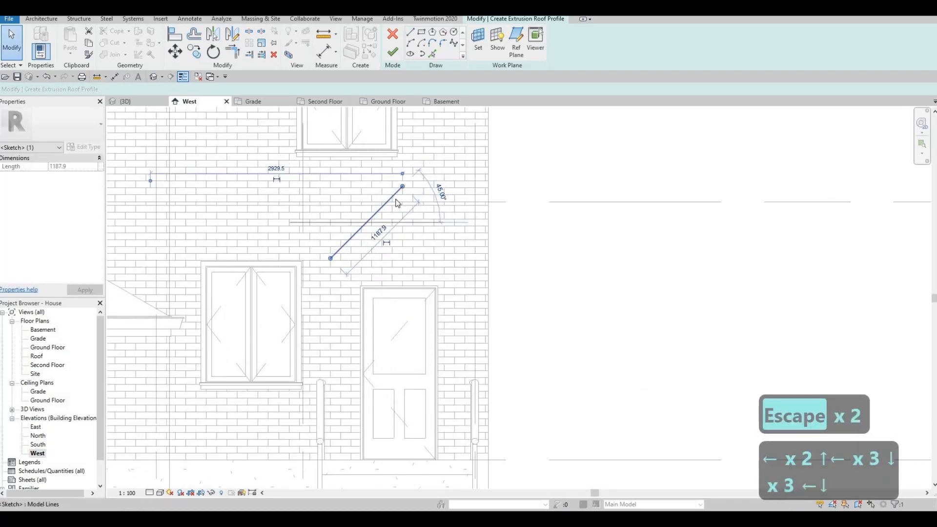
key(Escape)
key(Escape)
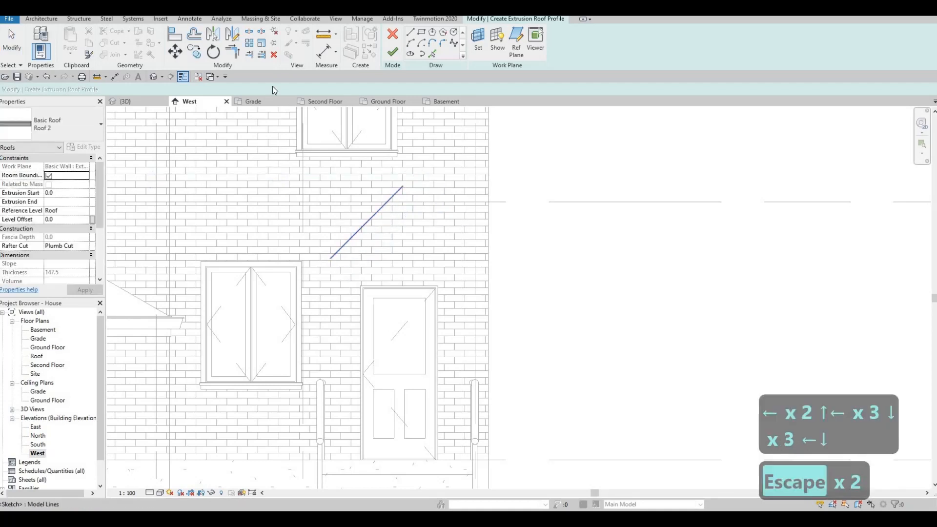
Mirror a copy of the sloped line about a vertical axis through its upper end to form a symmetrical gable profile
click(390, 210)
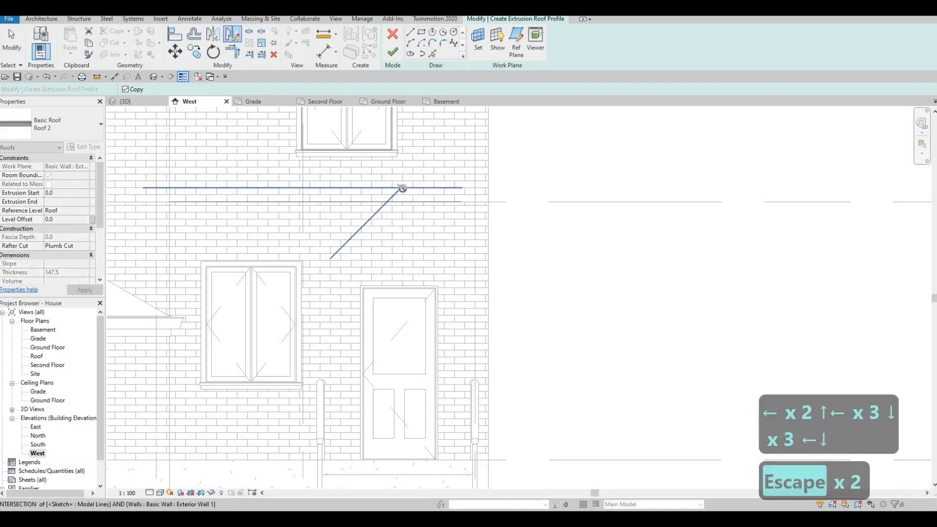
click(402, 187)
click(403, 246)
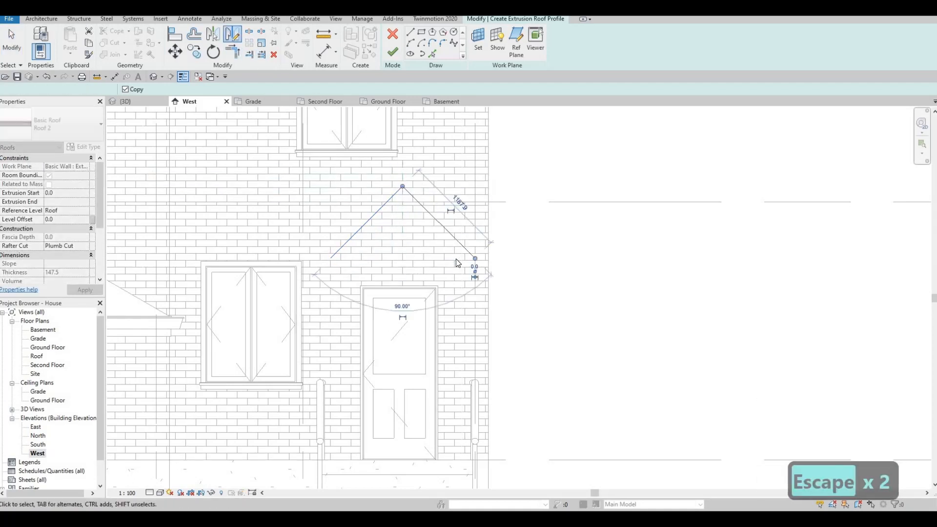
key(Escape)
key(Escape)
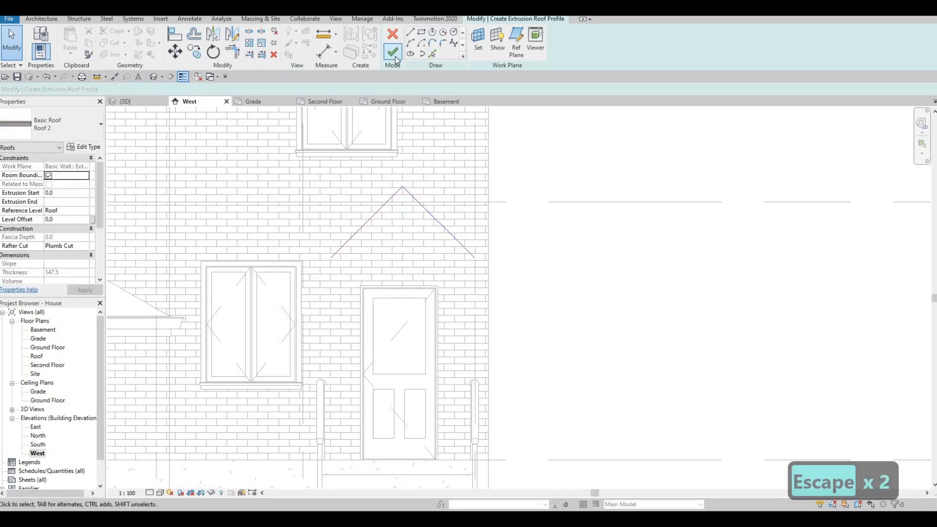
Finish the extruded gable roof above the entrance door and show it in the 3D view
click(394, 56)
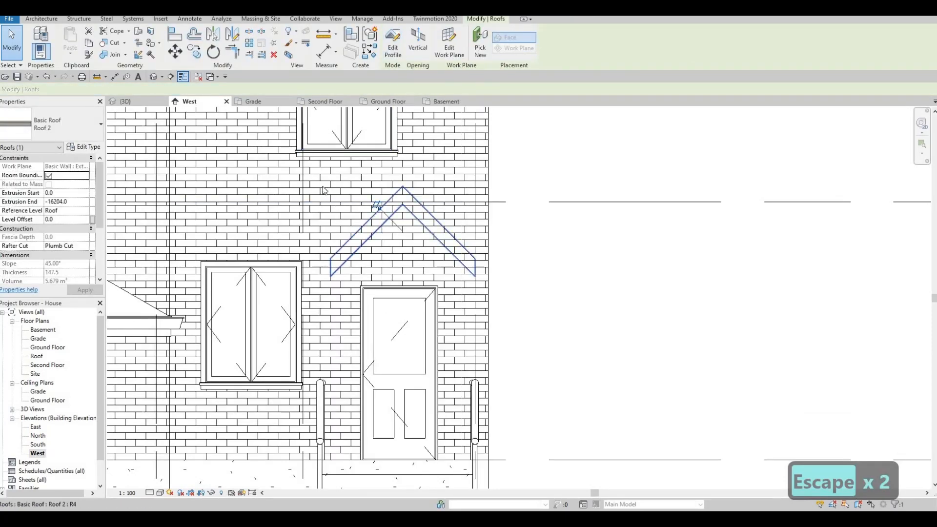
middle_drag(379, 248, 370, 255)
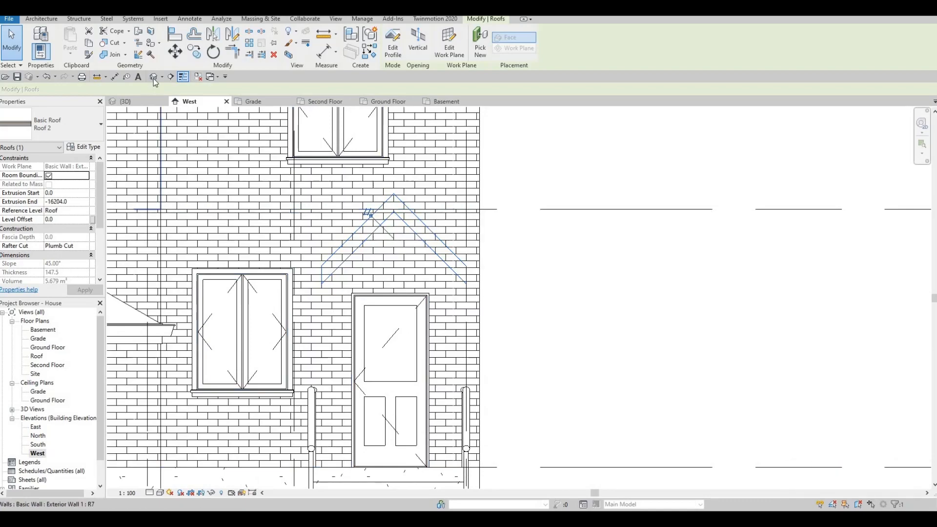
click(153, 77)
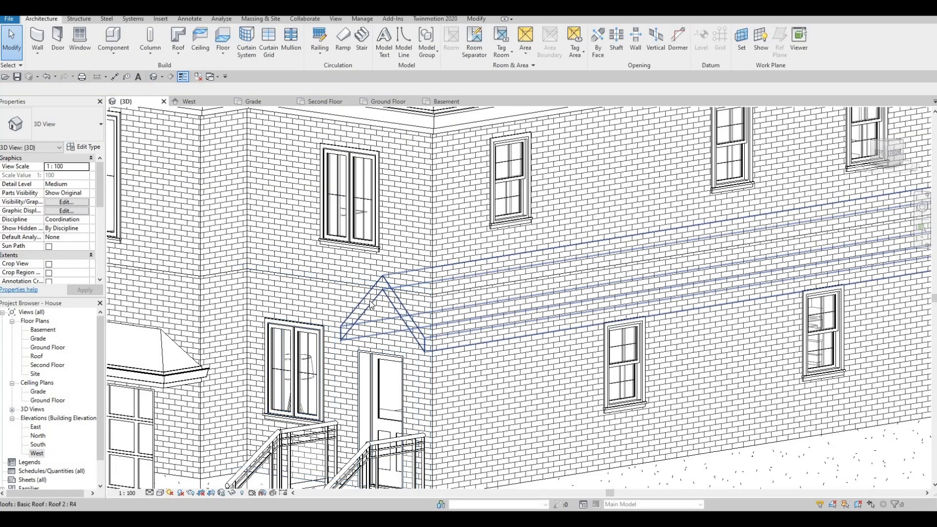
Extend the entrance gable roof about 712 mm in front of the wall and pull its far end back to about -144 mm
click(372, 290)
scroll(372, 290, down, 3)
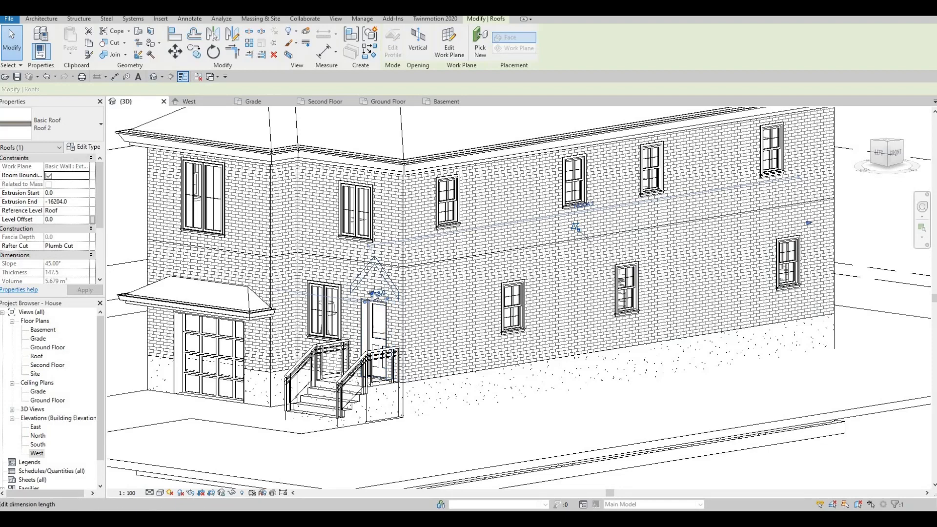
scroll(373, 294, up, 5)
drag(374, 294, 254, 297)
scroll(629, 200, down, 4)
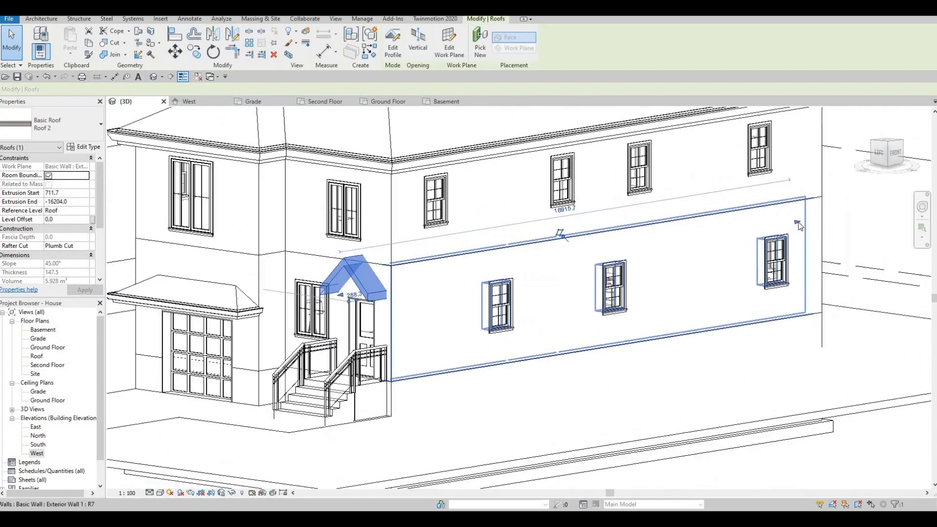
drag(395, 303, 278, 303)
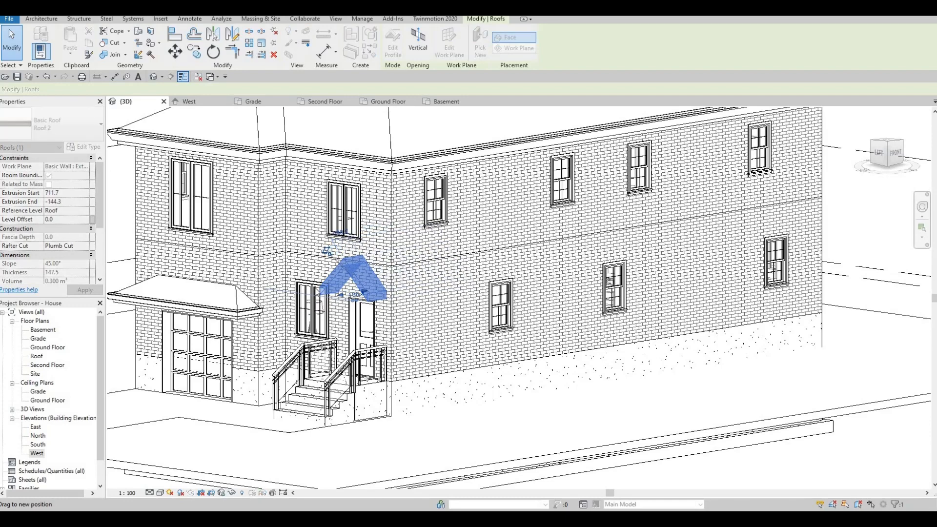
scroll(354, 280, up, 5)
key(Escape)
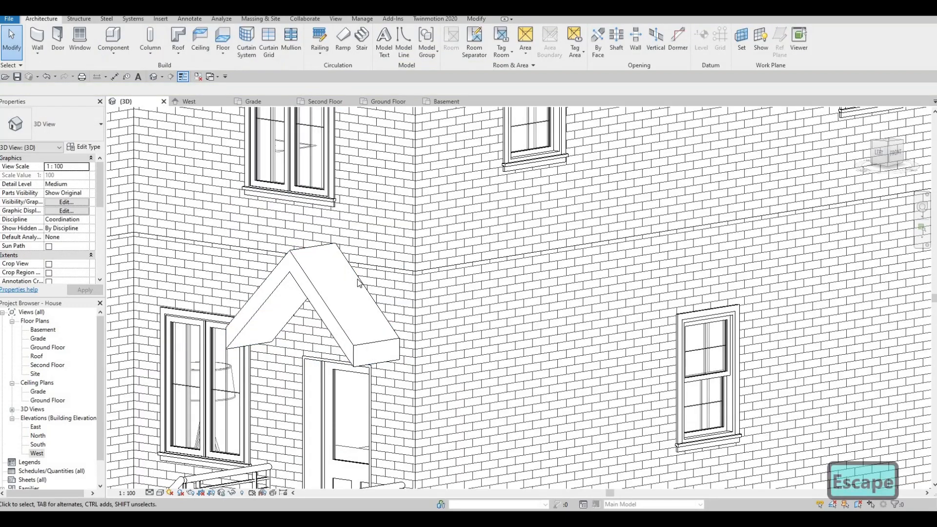
Align the back end of the entrance gable roof with the exterior face of the house's front wall
click(343, 309)
key(Escape)
shift+middle_drag(265, 336, 280, 316)
key(a)
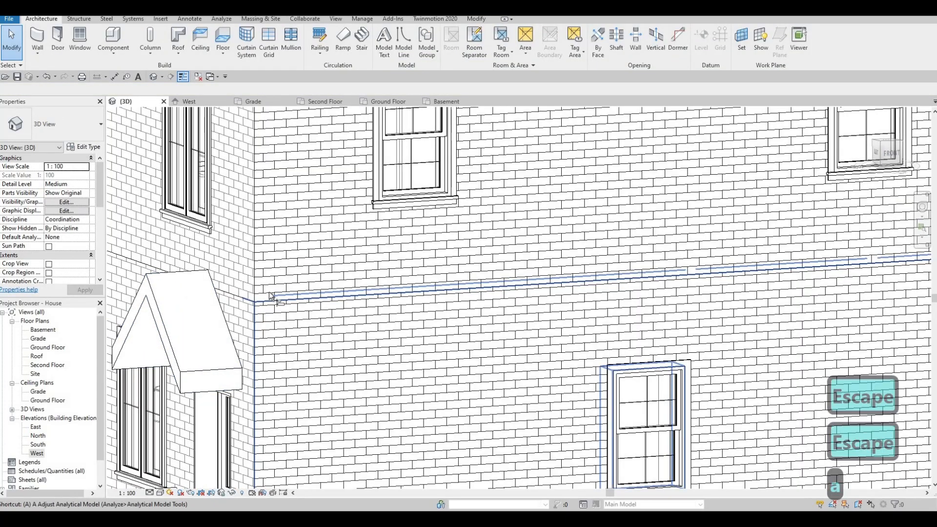
key(l)
click(232, 292)
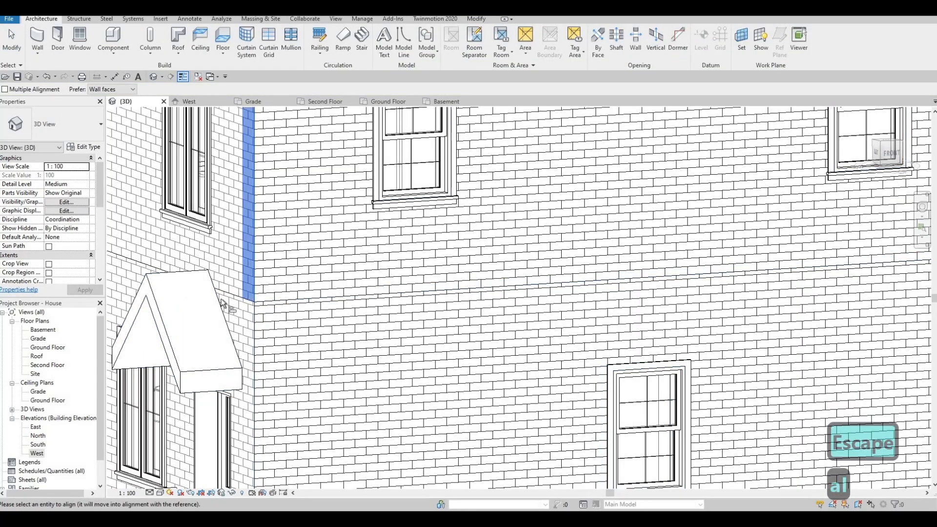
key(Escape)
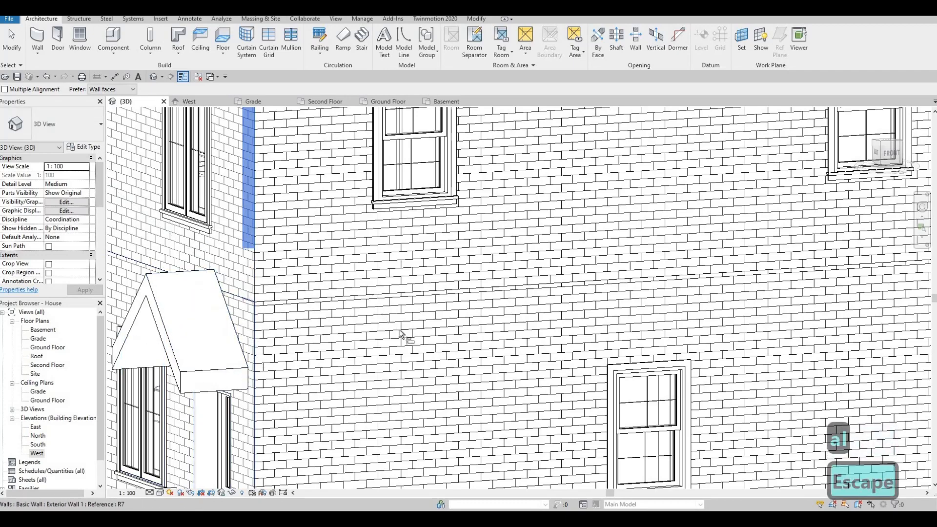
shift+middle_drag(404, 336, 375, 297)
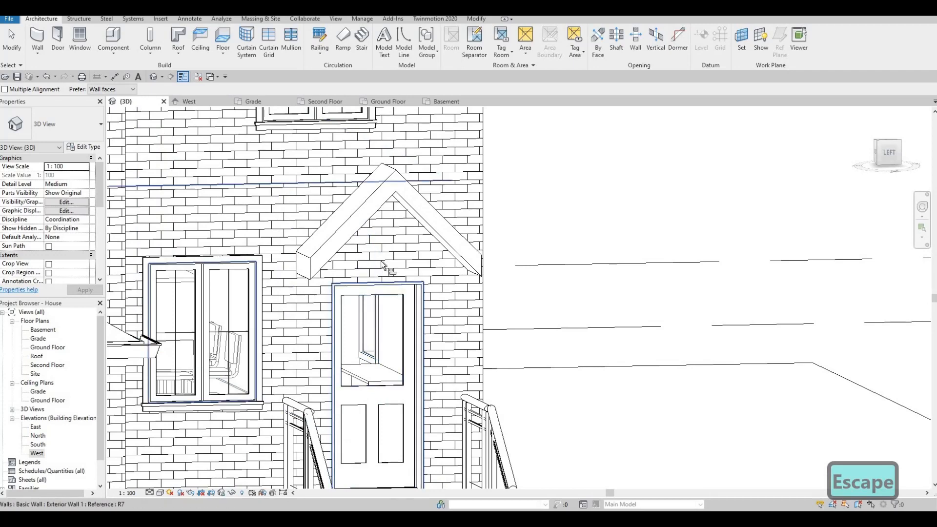
middle_drag(381, 264, 368, 305)
In the West elevation, nudge the gable roof upward by eleven increments to leave more space above the entrance door
double_click(37, 453)
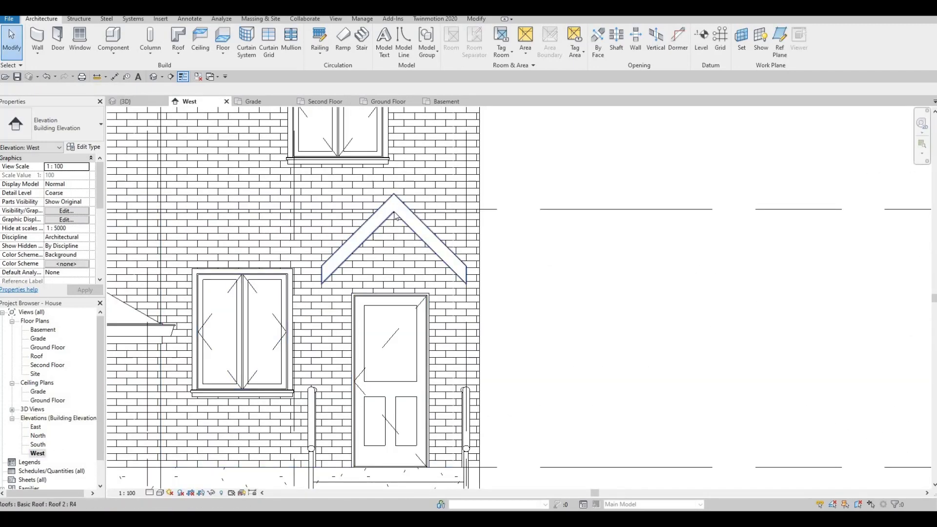
click(394, 212)
key(Up)
key(Up)
key(Up)
key(Up)
key(Up)
key(Up)
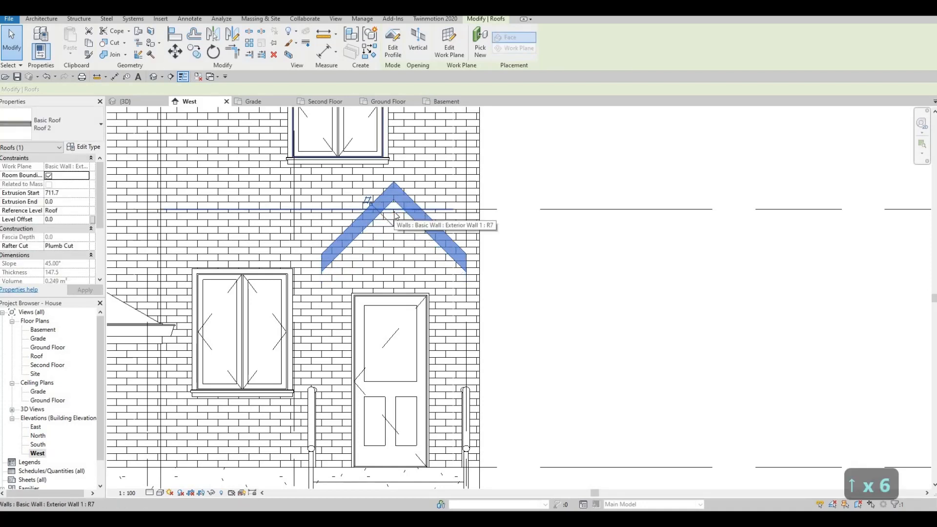
key(Up)
key(Up)
key(Up)
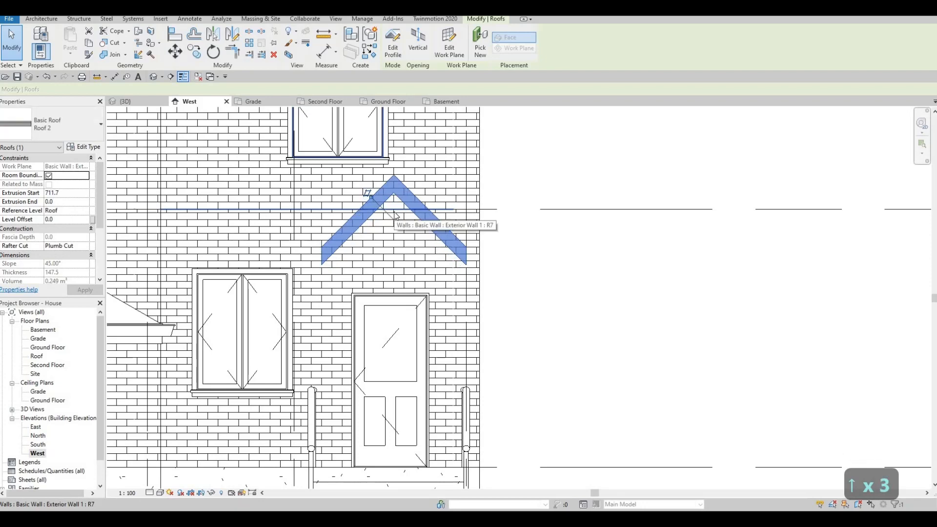
key(Up)
key(Up)
key(Escape)
key(Escape)
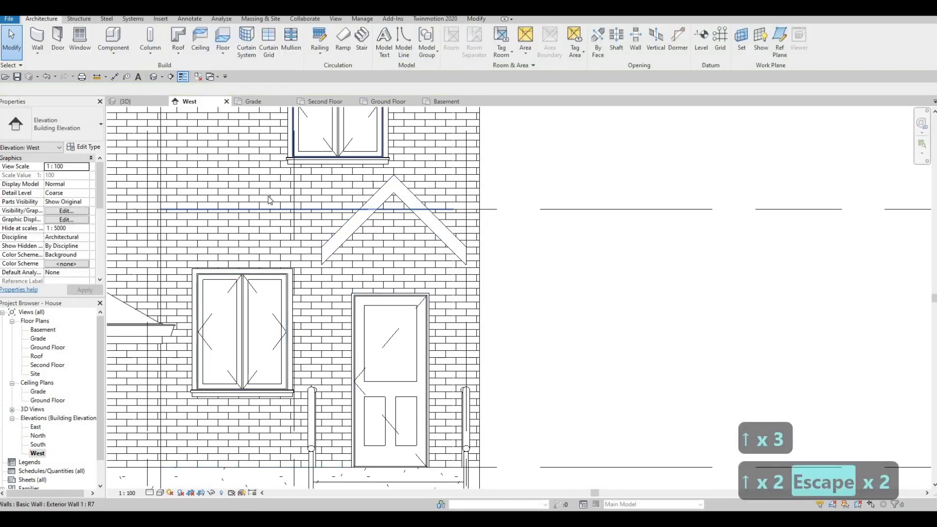
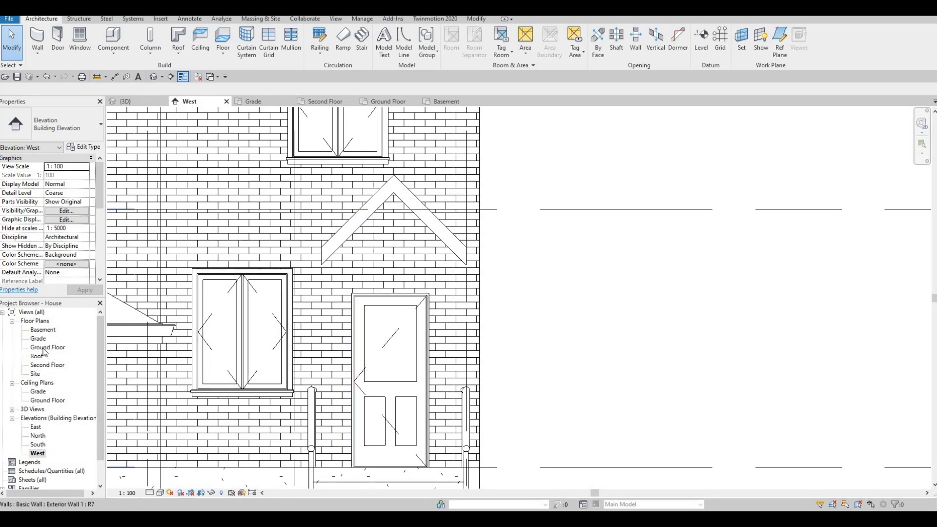
Open the Ground Floor plan and start a new wall using the Exterior Wall 1 type
double_click(59, 348)
scroll(473, 316, down, 2)
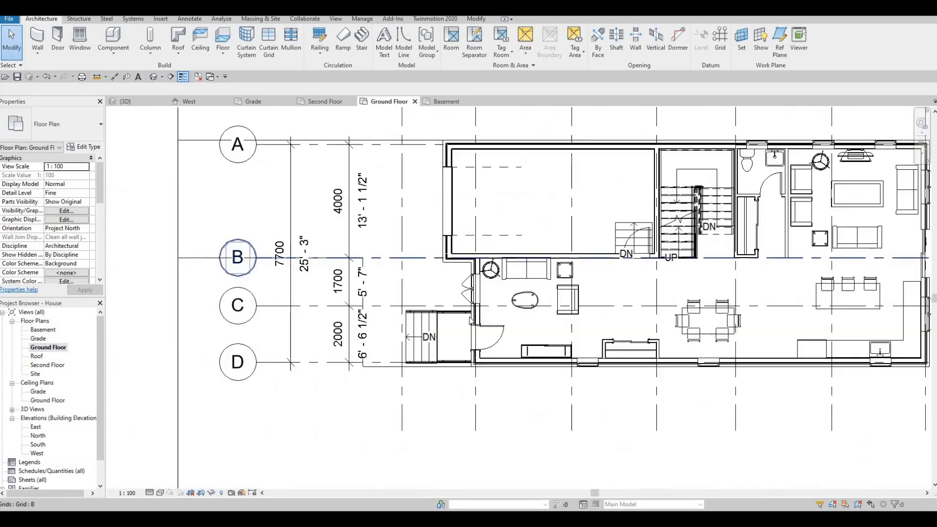
scroll(472, 316, up, 1)
scroll(472, 316, up, 2)
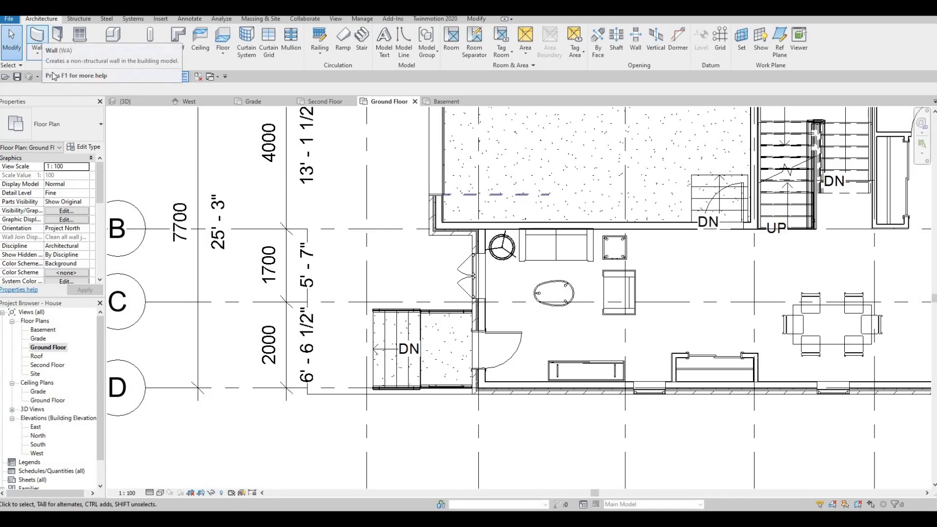
click(43, 39)
click(64, 128)
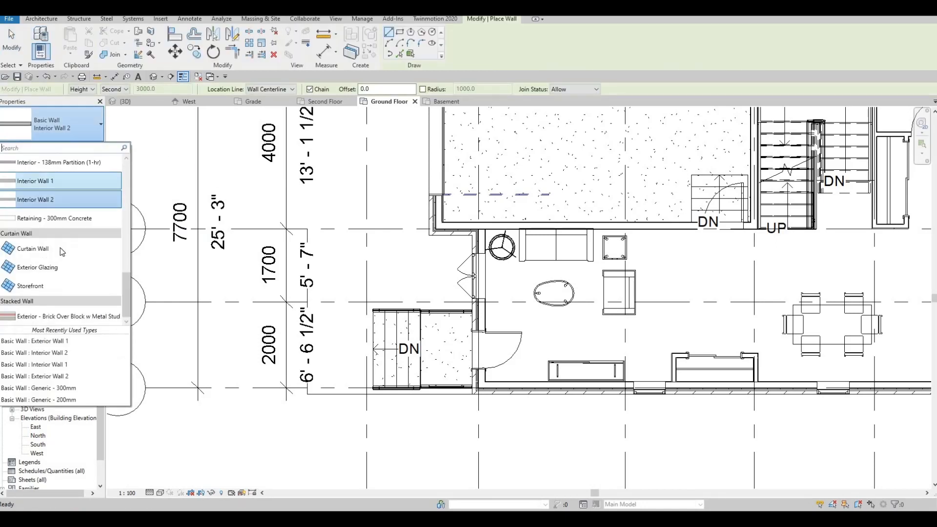
scroll(63, 249, up, 5)
scroll(64, 248, up, 4)
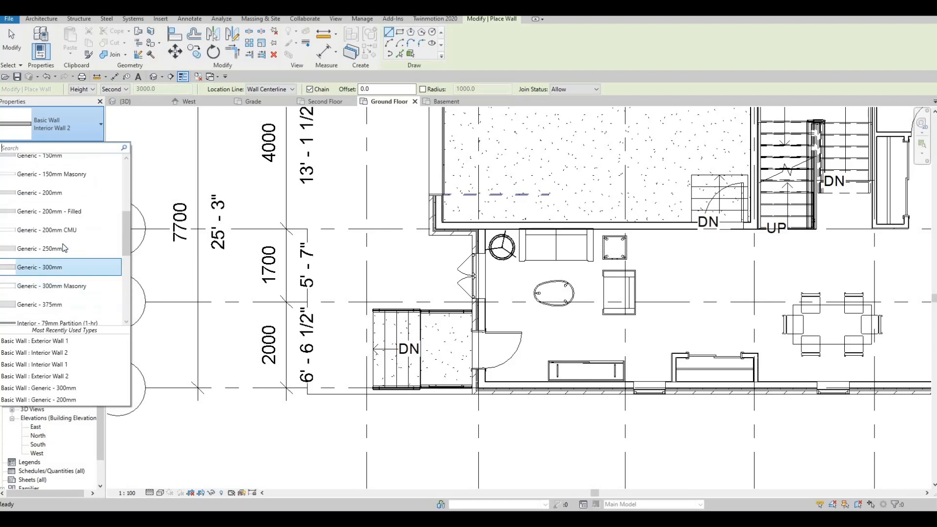
click(103, 199)
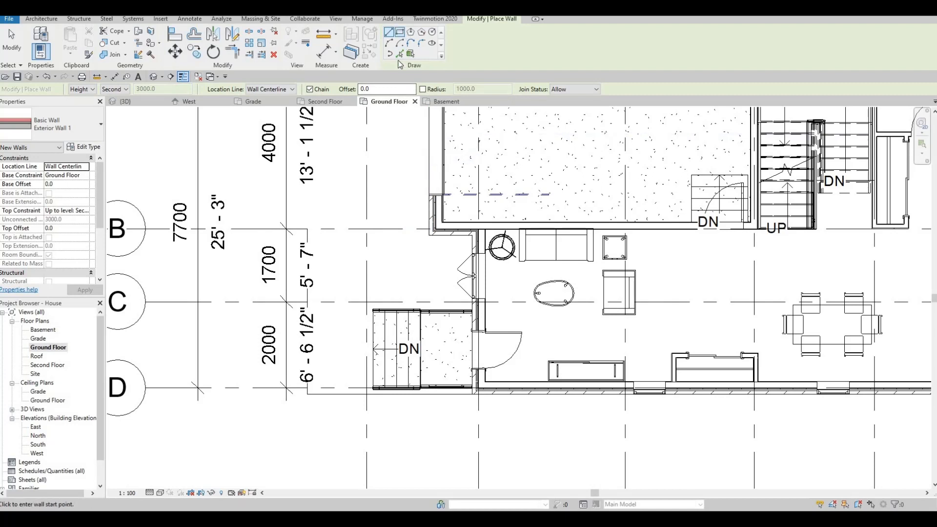
Draw a rectangle of walls about 600 mm deep on the entrance landing and delete the side overlapping the house wall
scroll(472, 390, up, 2)
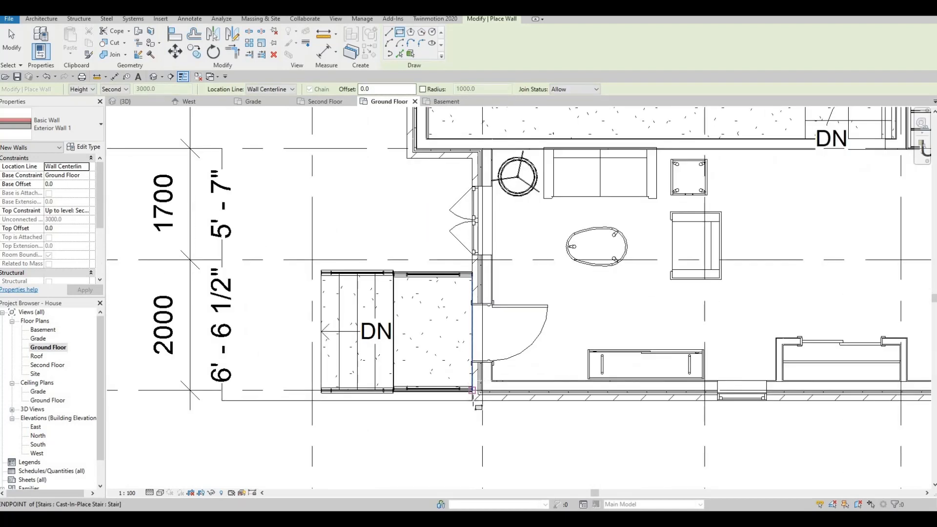
click(472, 395)
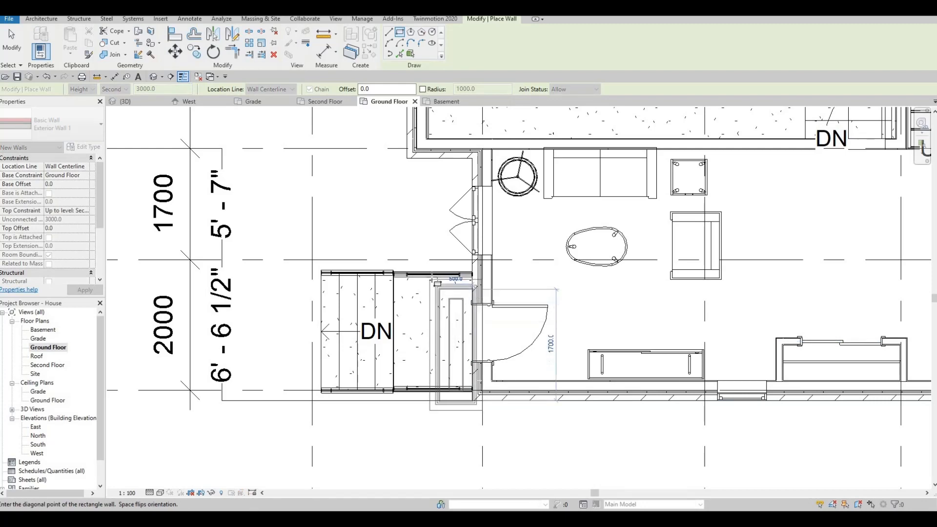
click(433, 277)
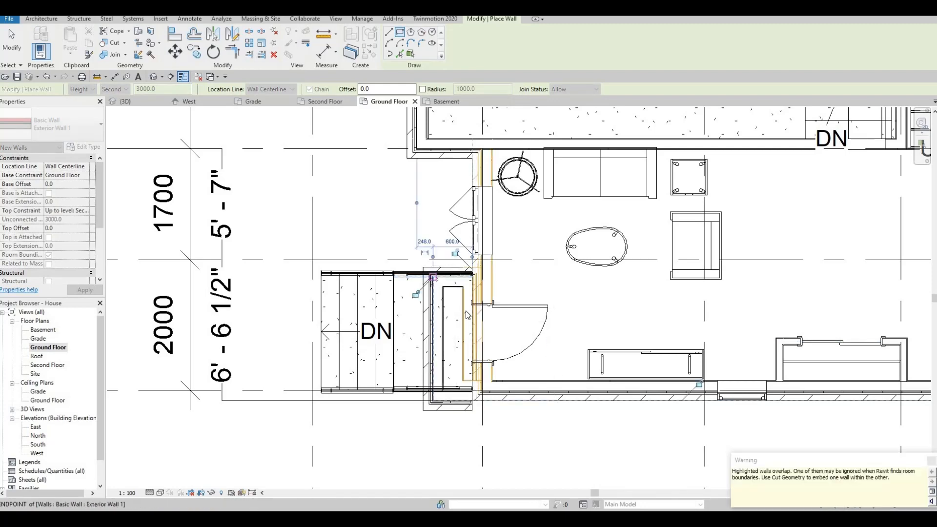
key(Escape)
key(Escape)
key(Escape)
click(463, 308)
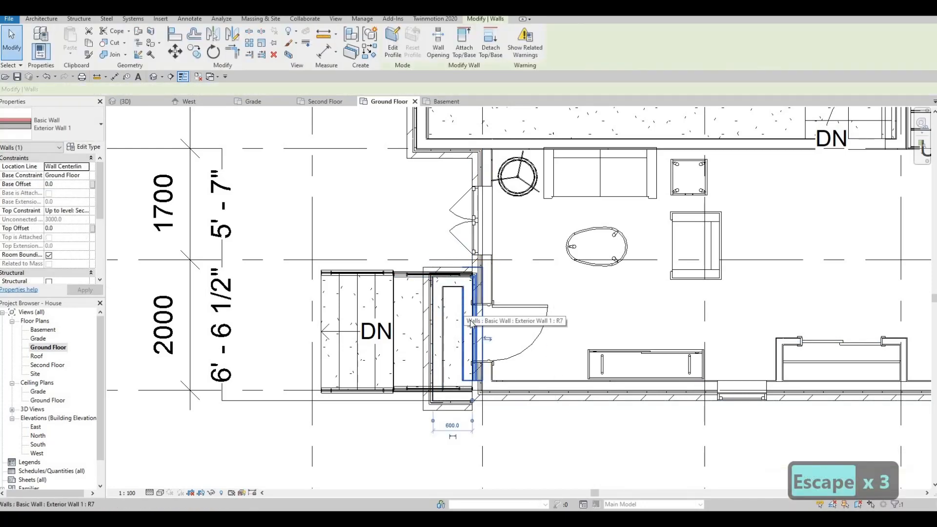
key(Delete)
Align the outer face of the porch's corner-side wall with the exterior face of the house's long side wall
scroll(463, 411, up, 2)
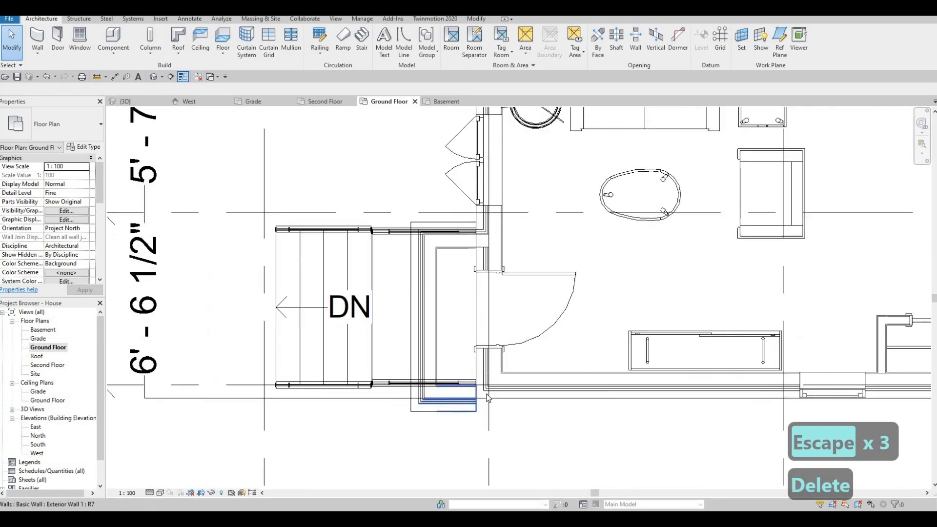
scroll(478, 418, up, 1)
key(a)
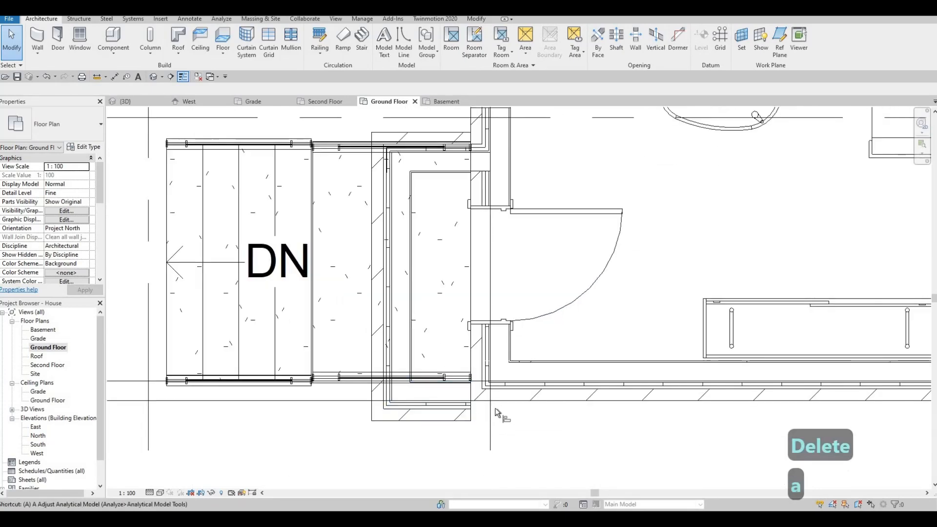
key(l)
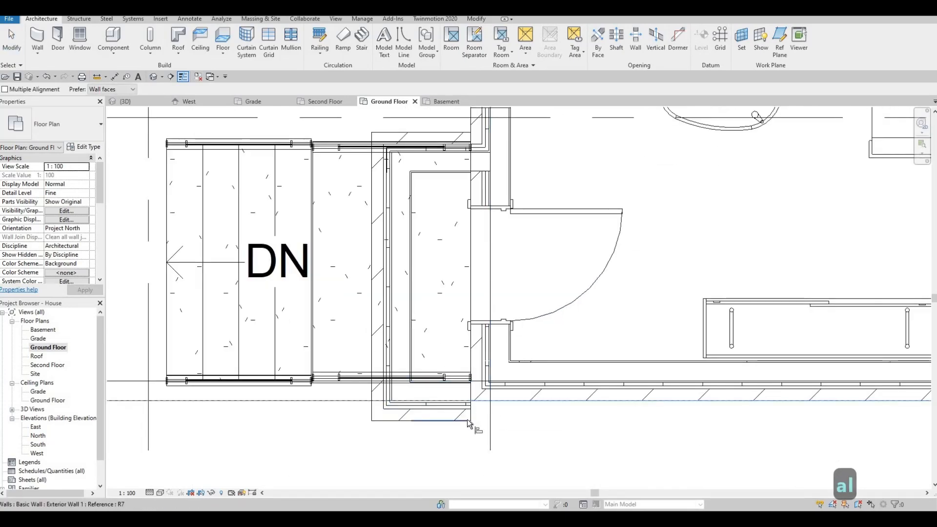
key(Escape)
middle_drag(466, 283, 466, 331)
middle_drag(471, 204, 470, 234)
middle_drag(458, 282, 456, 303)
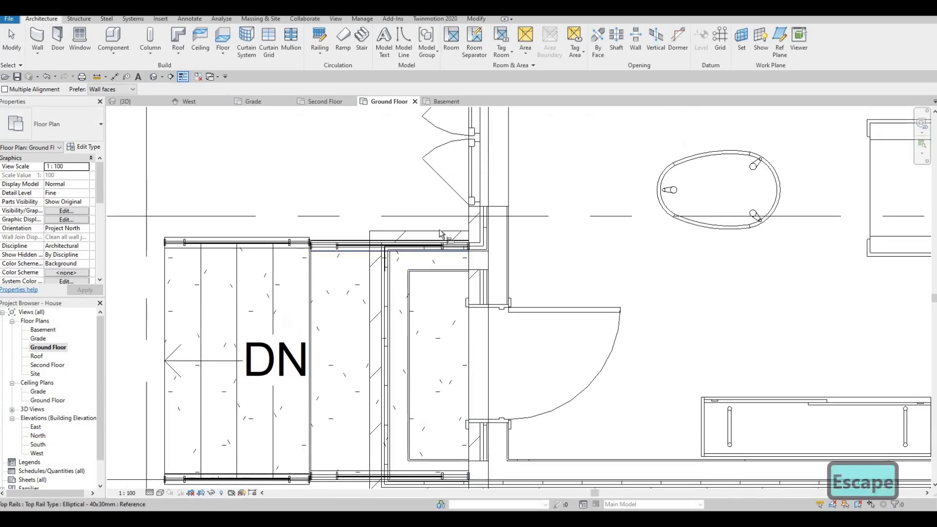
middle_drag(435, 273, 442, 237)
key(Escape)
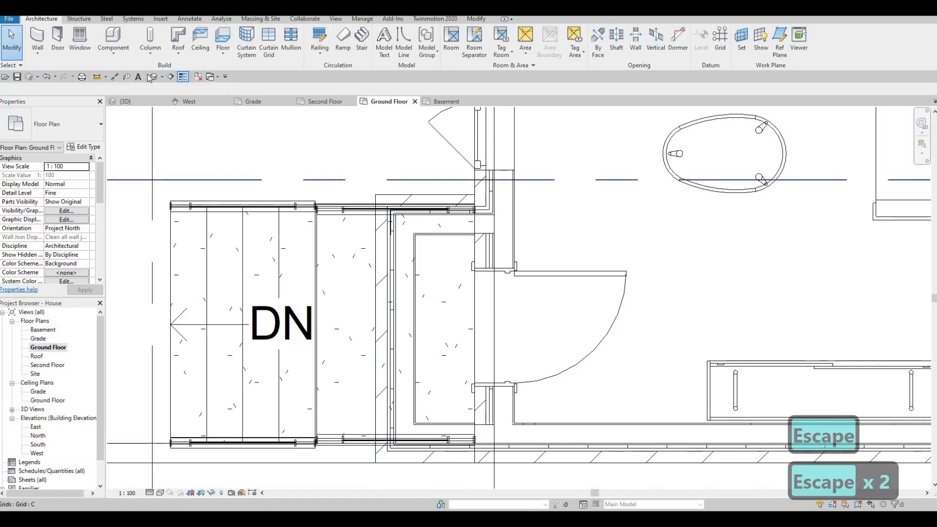
In the 3D view, raise the base of the porch's front wall to just above the entrance door, about 2235 mm base offset
click(126, 102)
middle_drag(315, 307, 315, 205)
scroll(315, 205, down, 2)
shift+middle_drag(422, 178, 384, 177)
click(385, 296)
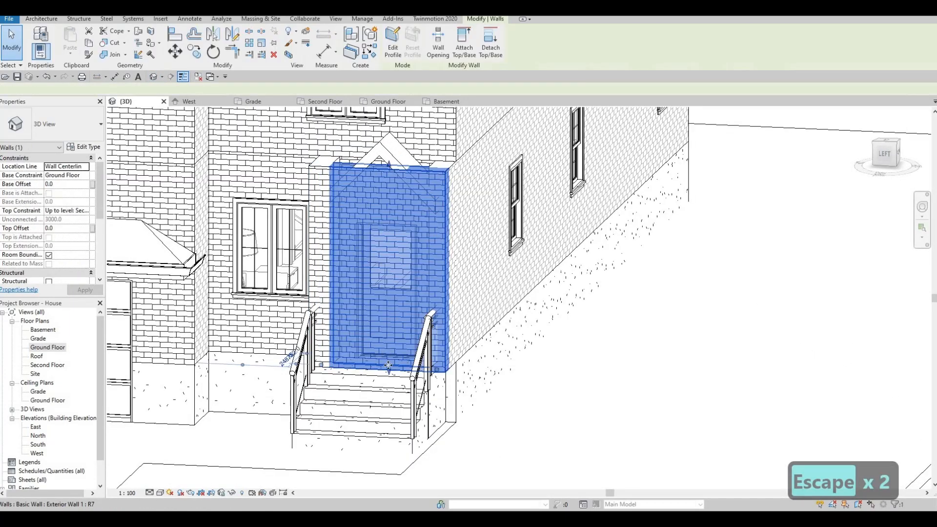
drag(394, 285, 398, 220)
key(Escape)
key(Escape)
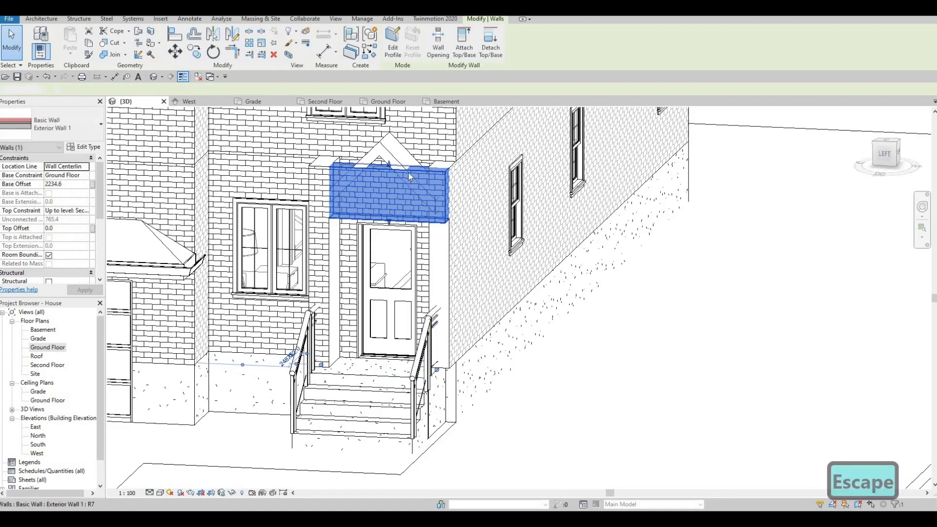
Lower the top of the porch's front wall so it forms a beam beneath the gable roof
click(387, 167)
drag(389, 165, 388, 187)
key(Escape)
Try to reshape the porch side wall nearest the window from its lower end and undo each attempt
shift+middle_drag(363, 288, 388, 293)
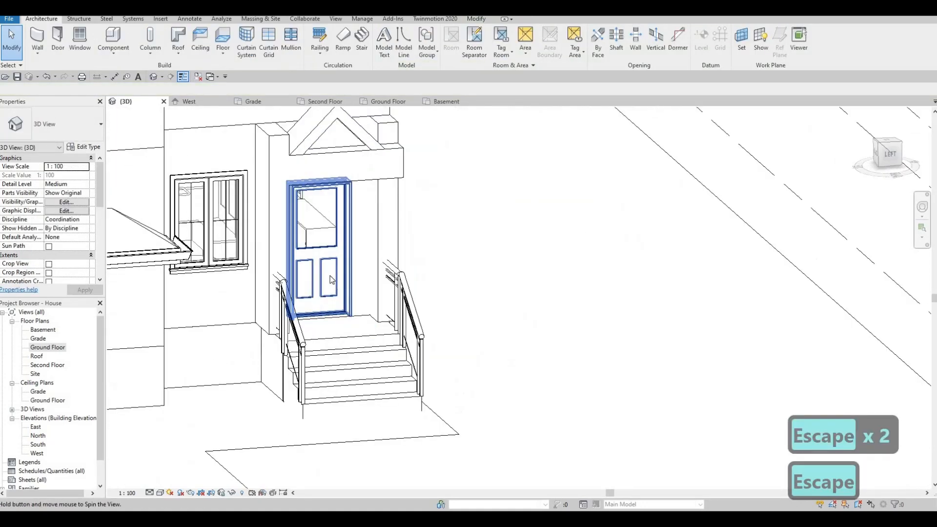
middle_drag(282, 164, 298, 219)
click(289, 378)
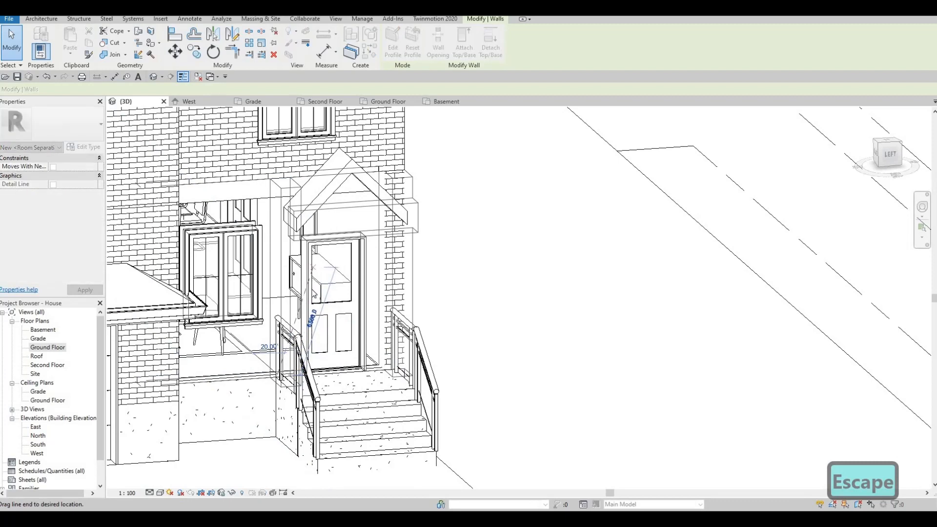
key(ctrl+z)
key(Escape)
scroll(288, 365, up, 1)
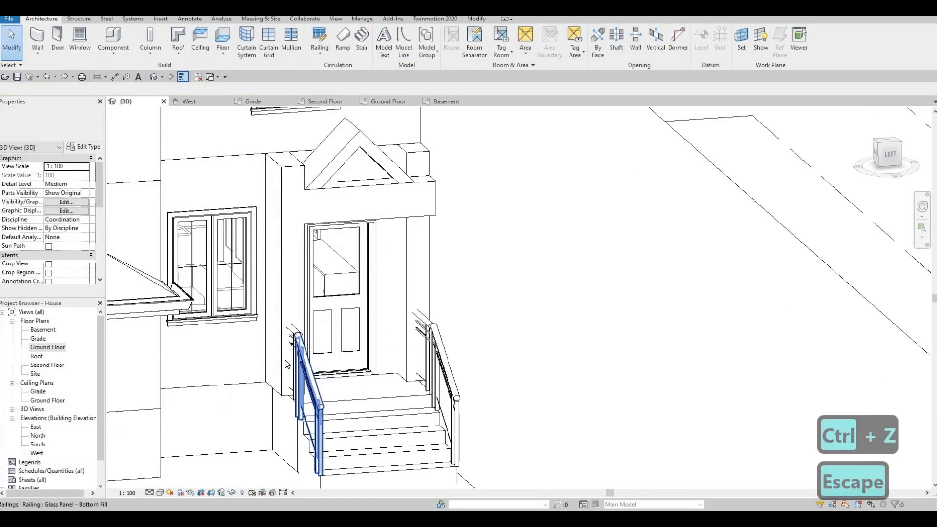
click(287, 387)
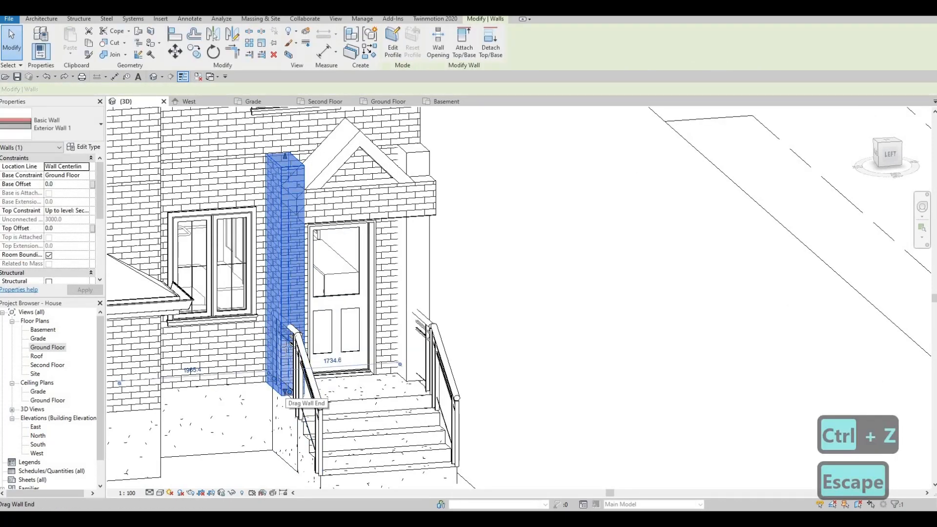
drag(286, 347, 288, 332)
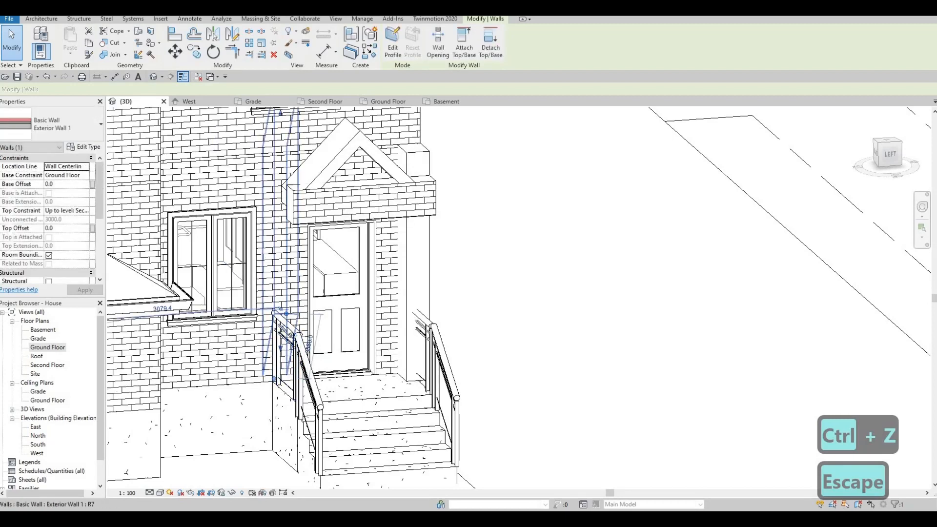
key(ctrl+z)
key(Escape)
key(Escape)
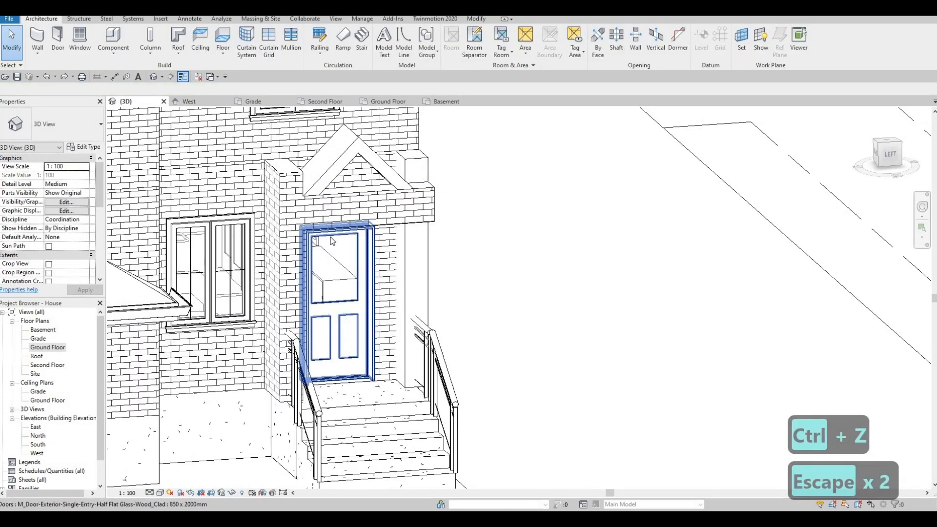
In the West elevation, attach the top of the porch's front wall to the gable roof above the door
shift+middle_drag(311, 310, 339, 322)
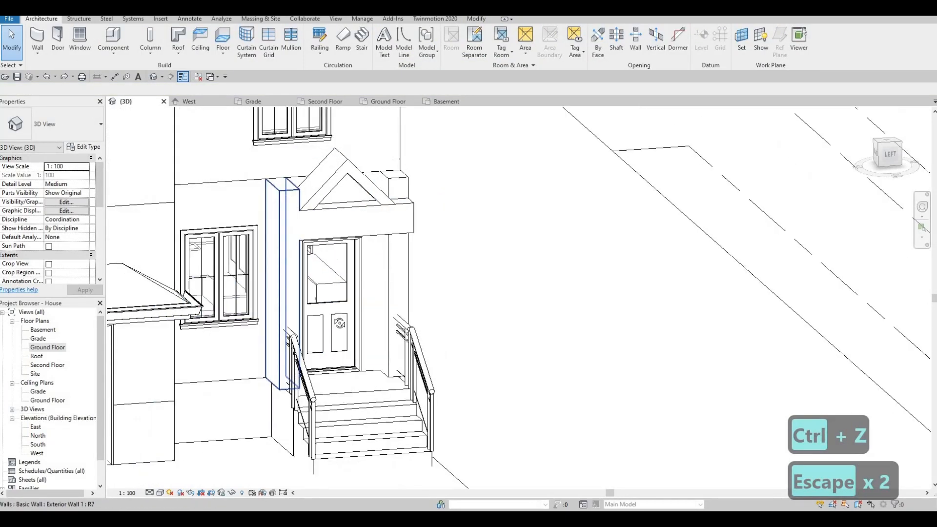
shift+middle_drag(234, 335, 132, 344)
middle_drag(370, 336, 389, 243)
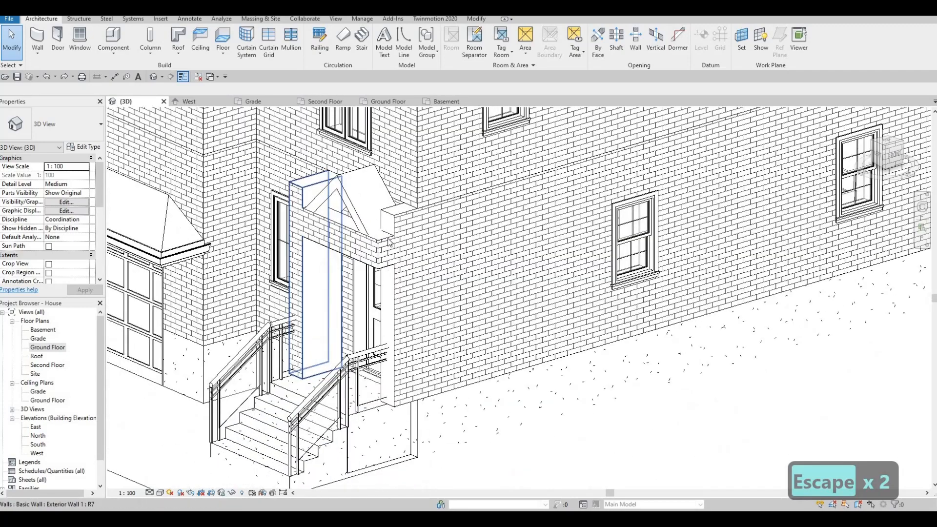
scroll(389, 243, up, 1)
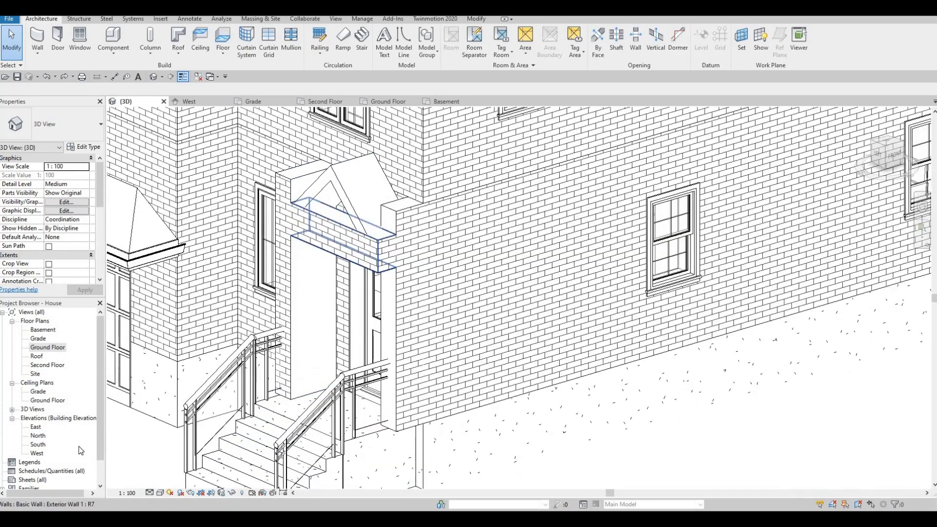
double_click(49, 454)
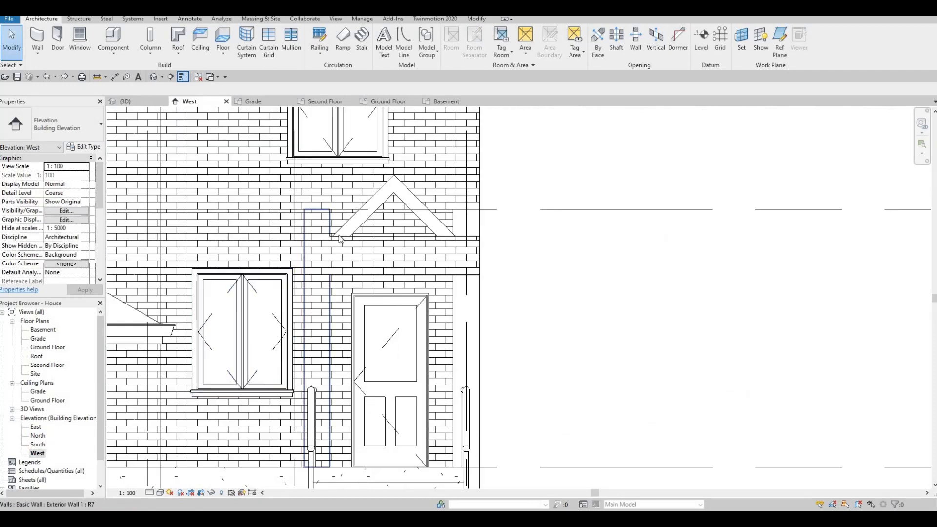
scroll(353, 231, up, 2)
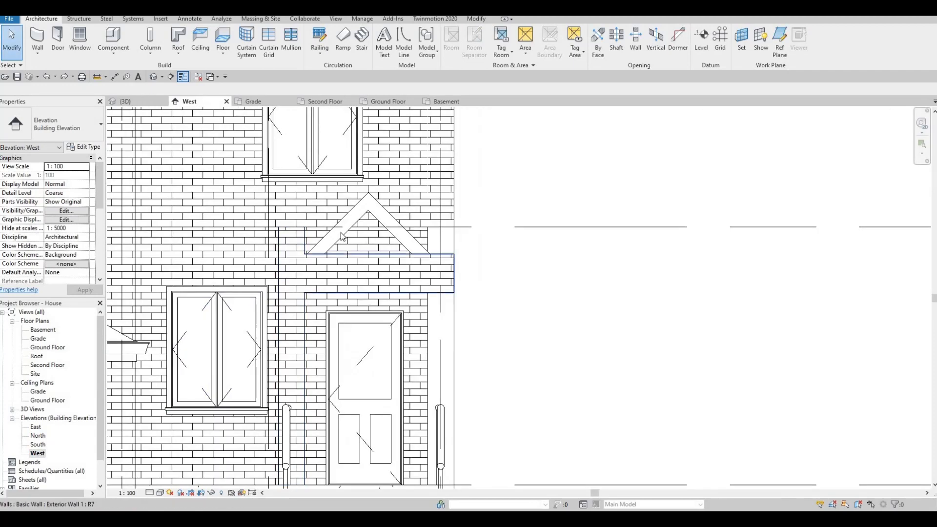
click(365, 215)
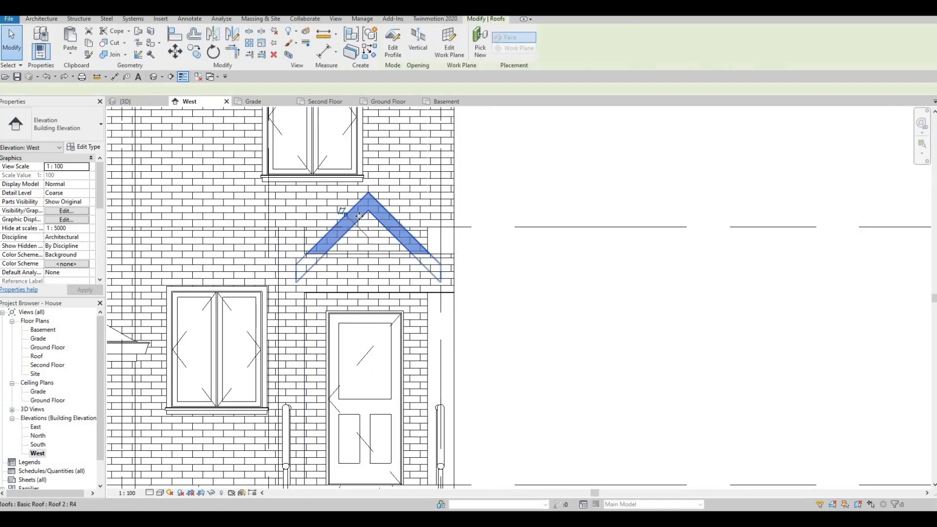
key(Escape)
click(360, 262)
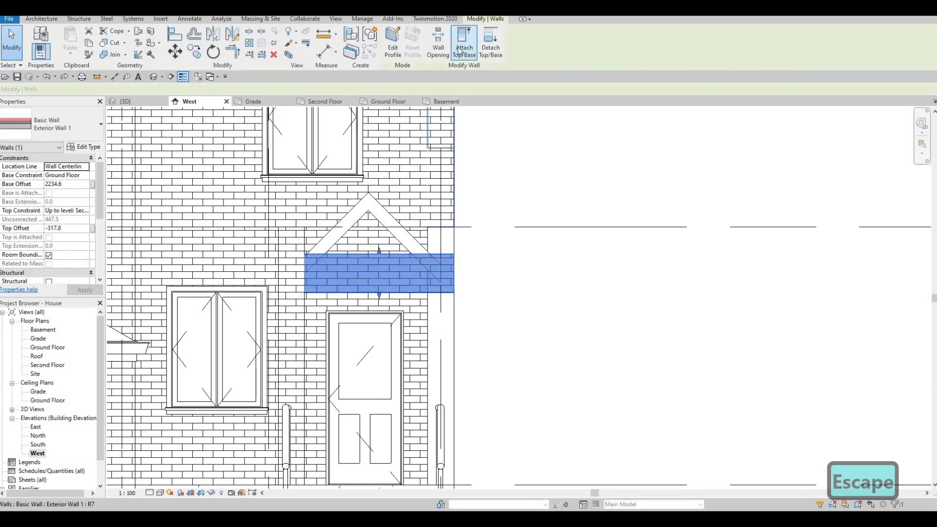
click(369, 199)
key(Escape)
key(Escape)
In the 3D view, extend the Roof 2 gable outward past the porch's front wall to an extrusion start of about 924 mm
middle_drag(326, 300, 289, 273)
scroll(296, 207, down, 1)
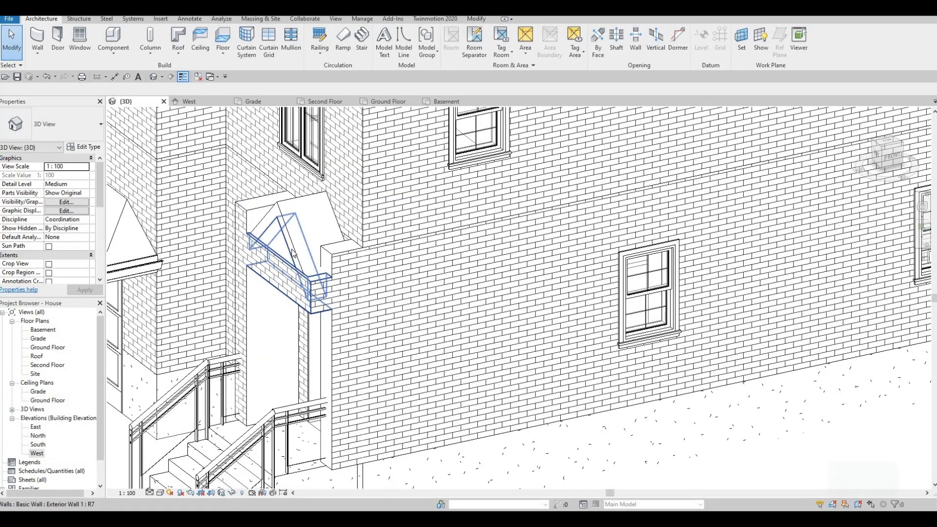
click(271, 268)
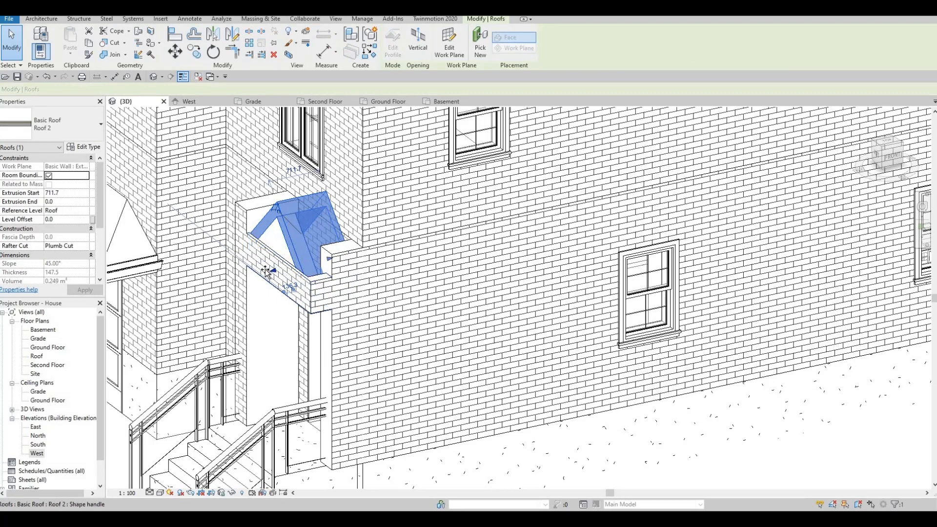
drag(266, 271, 270, 320)
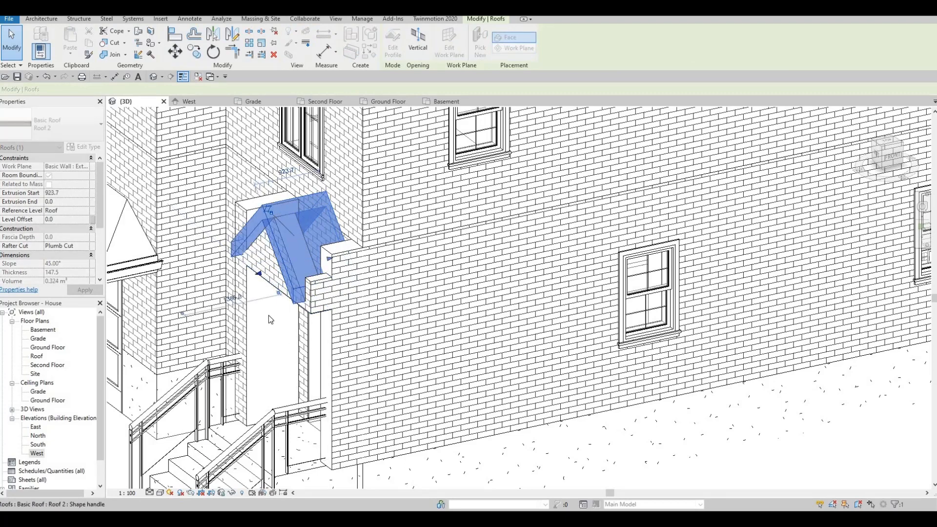
key(Escape)
Lower the base of the porch's front wall to a base offset of about 2114 mm
shift+middle_drag(313, 298, 393, 305)
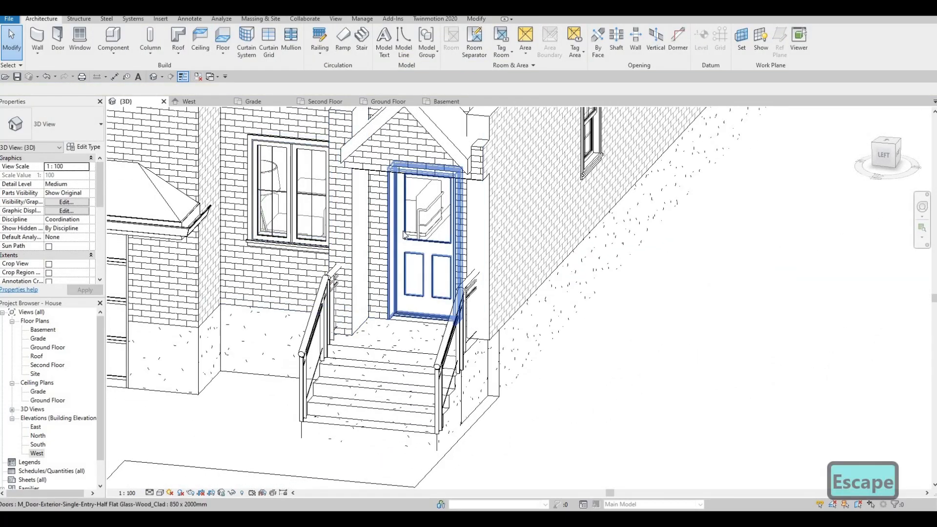
shift+middle_drag(404, 235, 424, 223)
shift+middle_drag(429, 180, 401, 201)
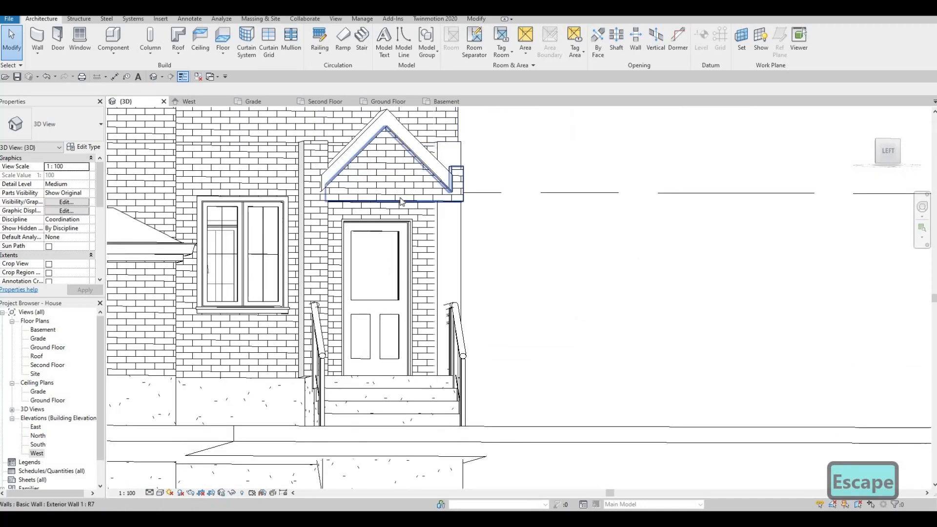
click(396, 206)
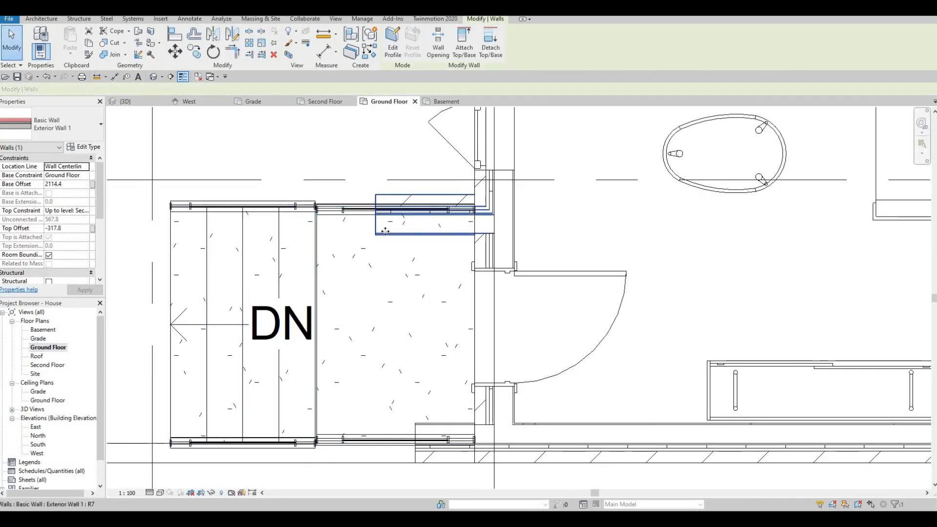
In the Ground Floor plan, nudge the porch side wall nearest the window toward the entrance door
key(Down)
key(Down)
key(Down)
key(Down)
key(Down)
key(Down)
key(Down)
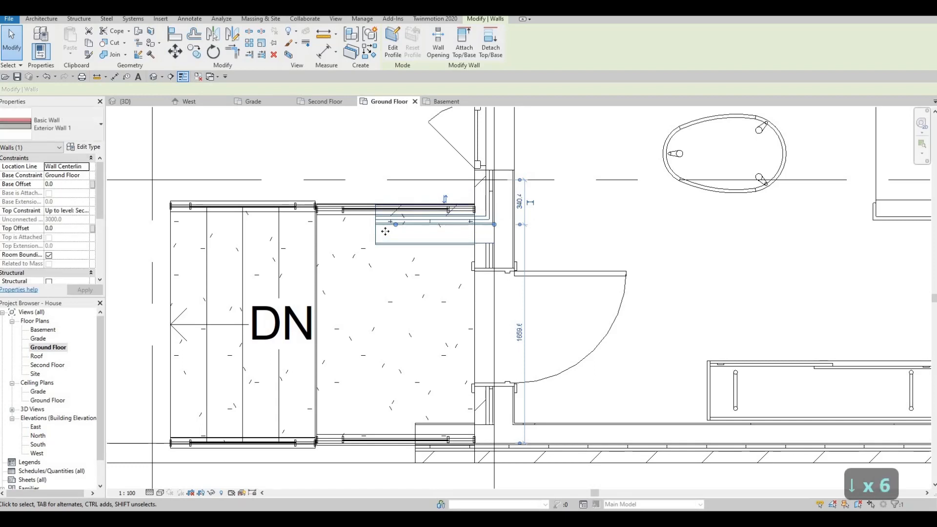
click(412, 375)
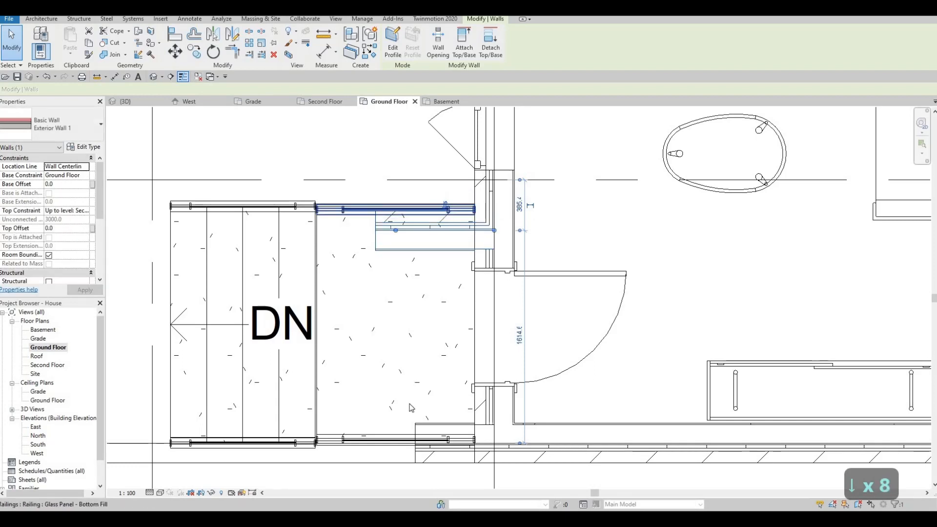
Try nudging the porch's corner-side wall toward the door while it is still joined to the house walls, and undo the nudges
click(429, 418)
key(Up)
key(Up)
key(Up)
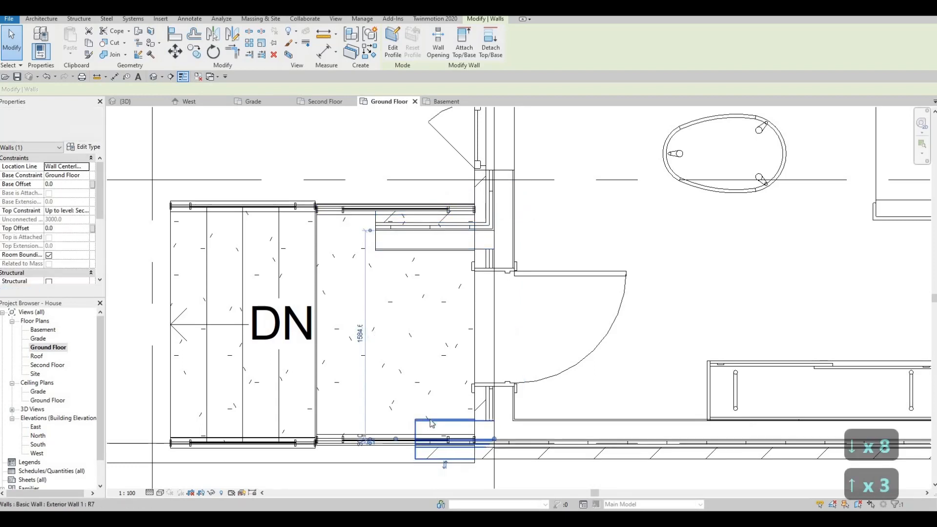
key(Up)
key(Up)
key(ctrl+z)
key(ctrl+z)
key(ctrl+z)
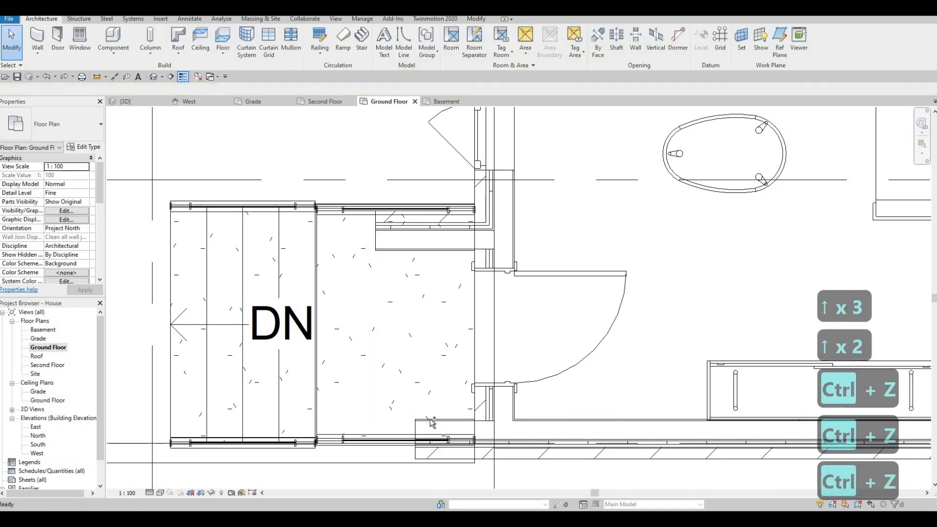
key(ctrl+z)
key(ctrl+z)
key(ctrl+z)
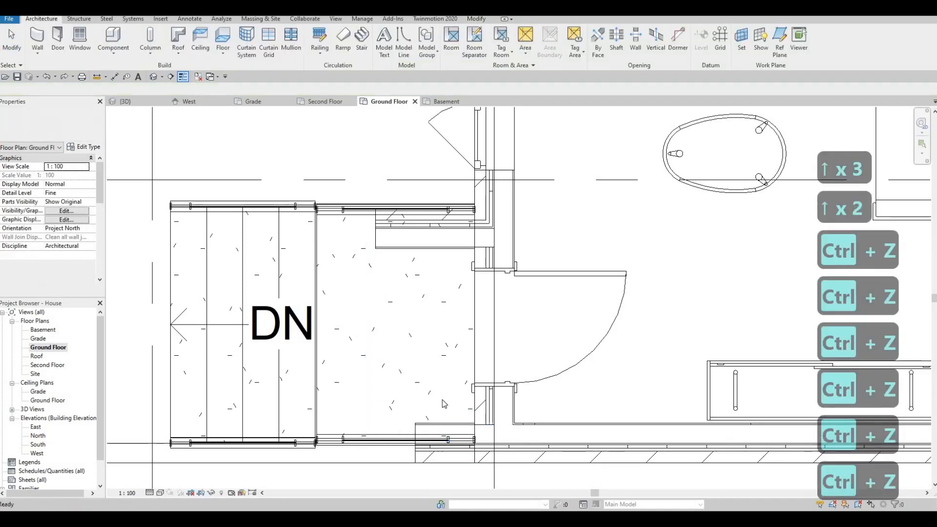
key(Escape)
Shorten the corner-side porch wall to 480 mm, clear of the house wall, and nudge it 150 mm toward the door
click(463, 438)
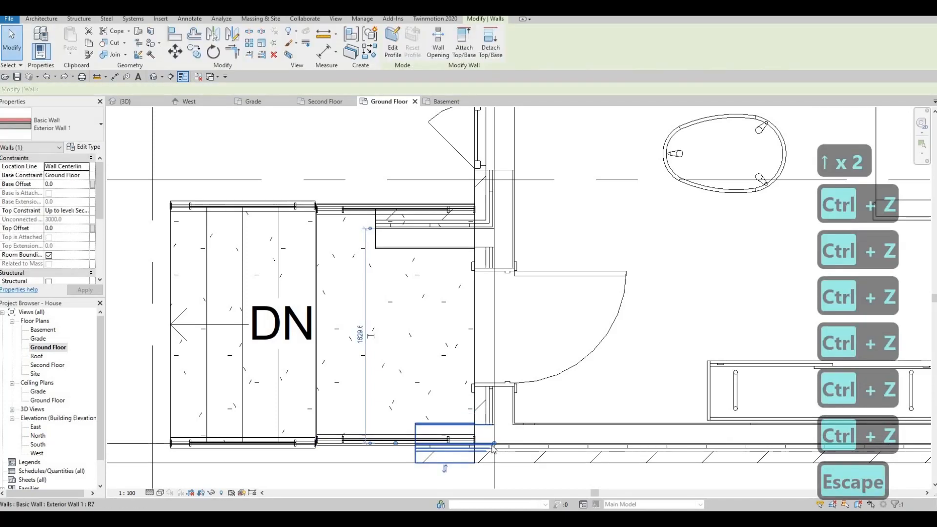
drag(493, 443, 458, 444)
key(Up)
key(Up)
key(Up)
key(Up)
key(Up)
key(Up)
key(Up)
key(Up)
key(Up)
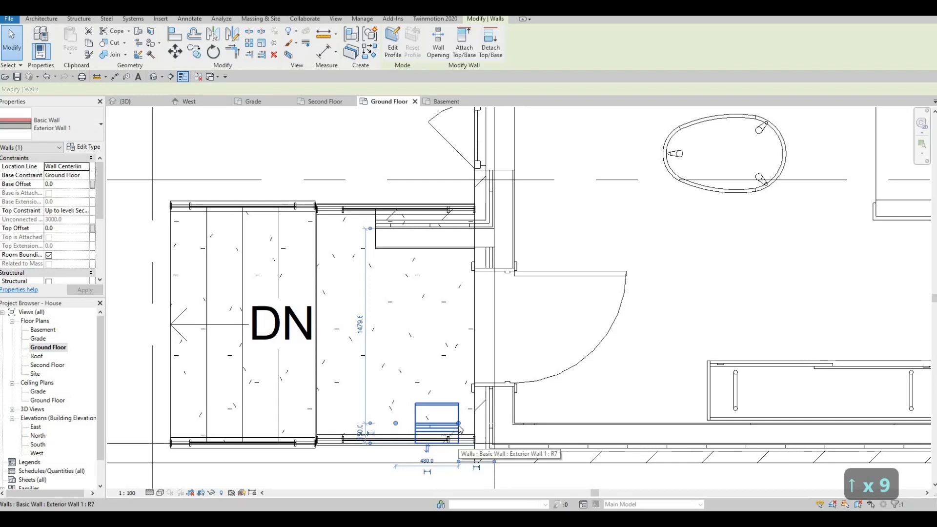
Try extending the corner-side porch wall's inner end into the house's front wall, and undo the extension
drag(464, 422, 493, 423)
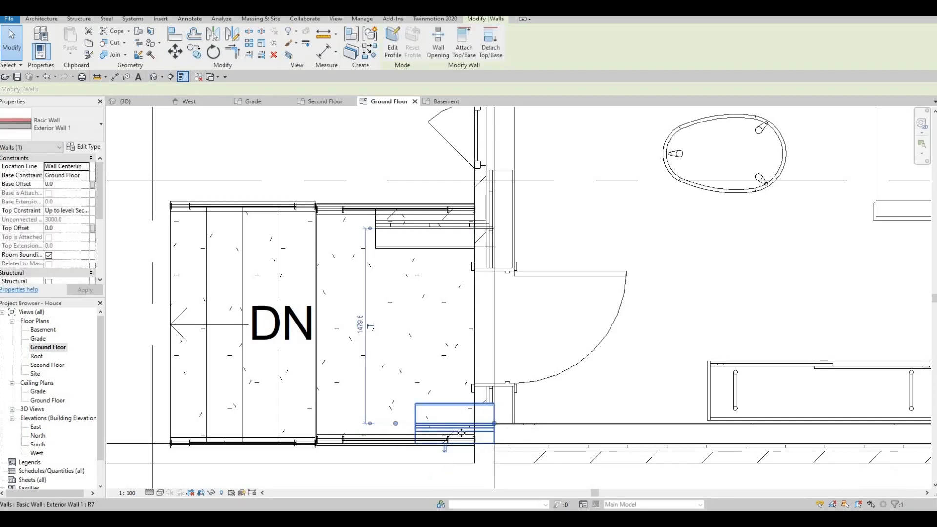
key(Escape)
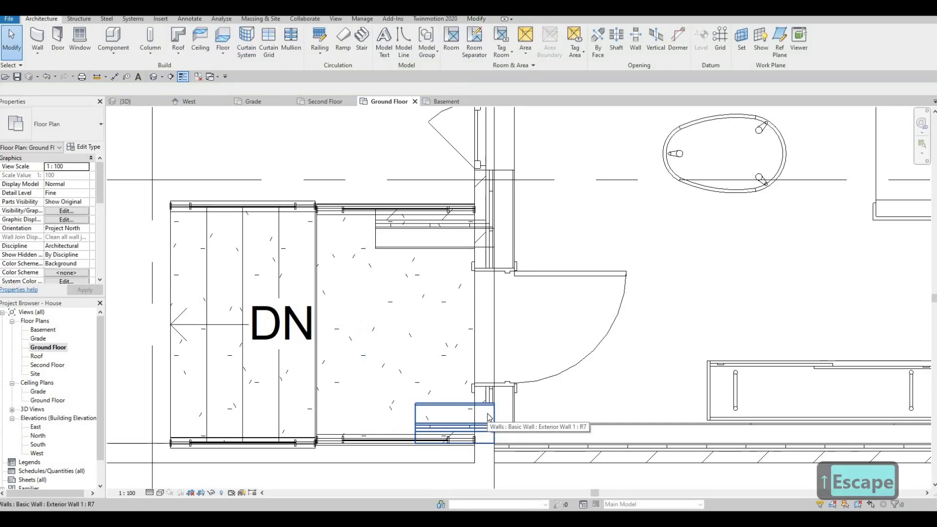
key(ctrl+z)
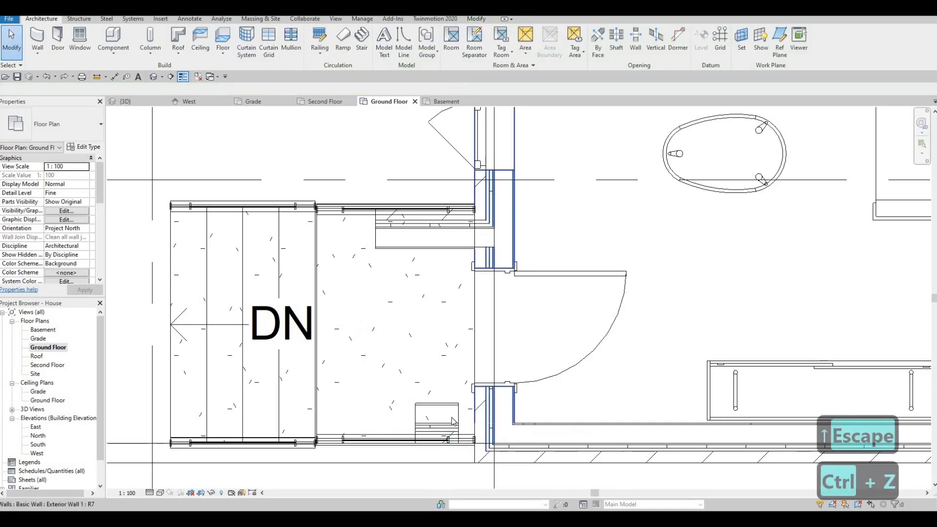
Extend the corner-side porch wall to about 560 mm, ending just short of the house's front wall face
click(451, 423)
drag(459, 423, 472, 423)
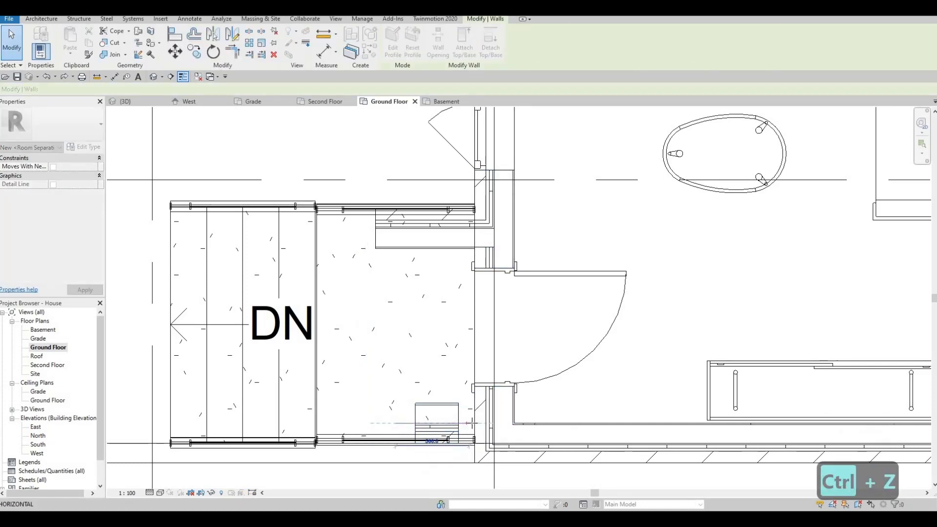
key(Escape)
key(Escape)
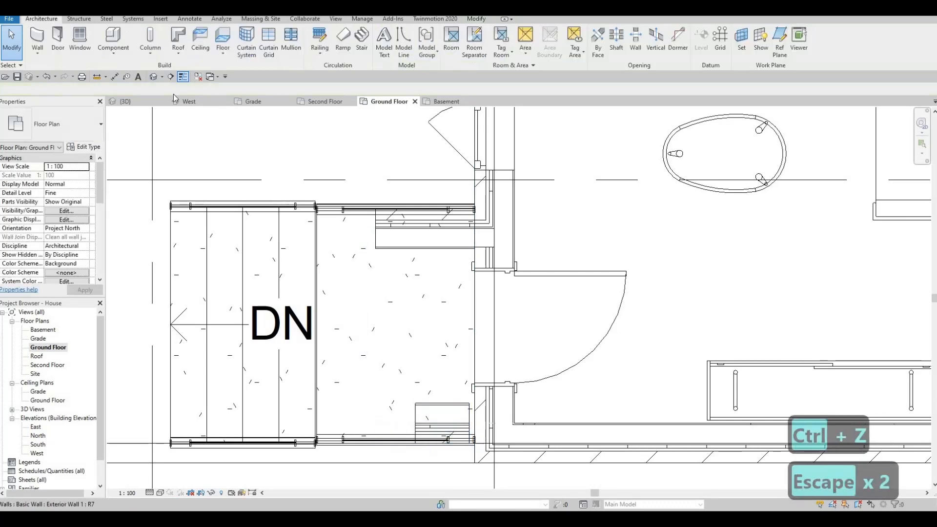
In the 3D view, lower the top of the corner-side porch wall by about 207 mm and attach it to the Roof 2 gable
click(156, 77)
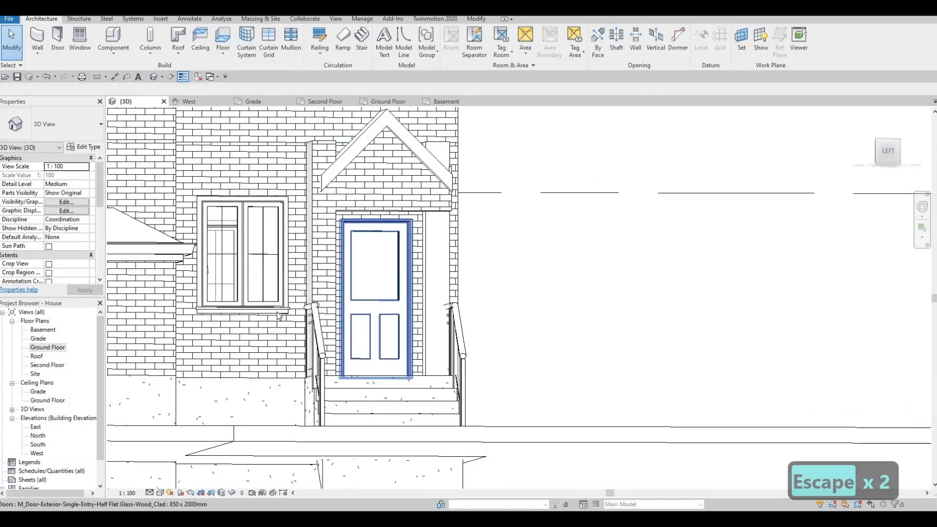
shift+middle_drag(376, 262, 427, 200)
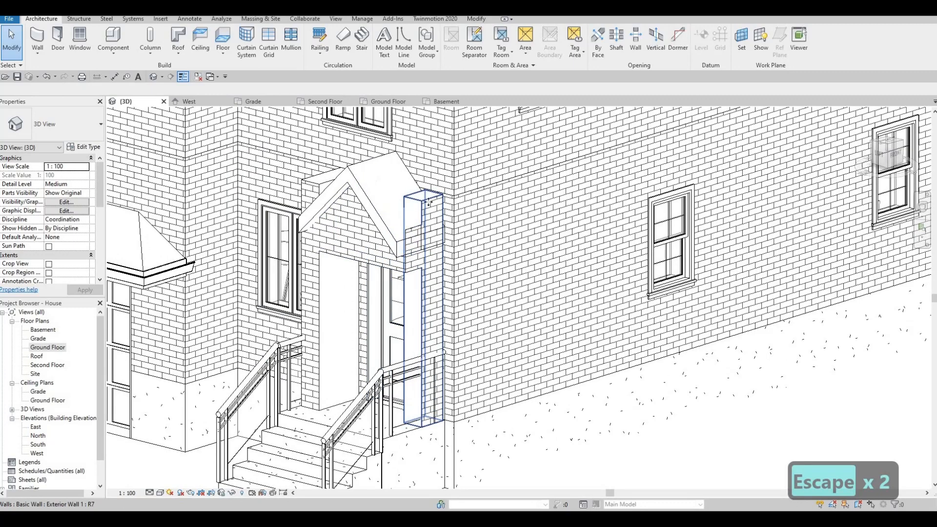
click(430, 197)
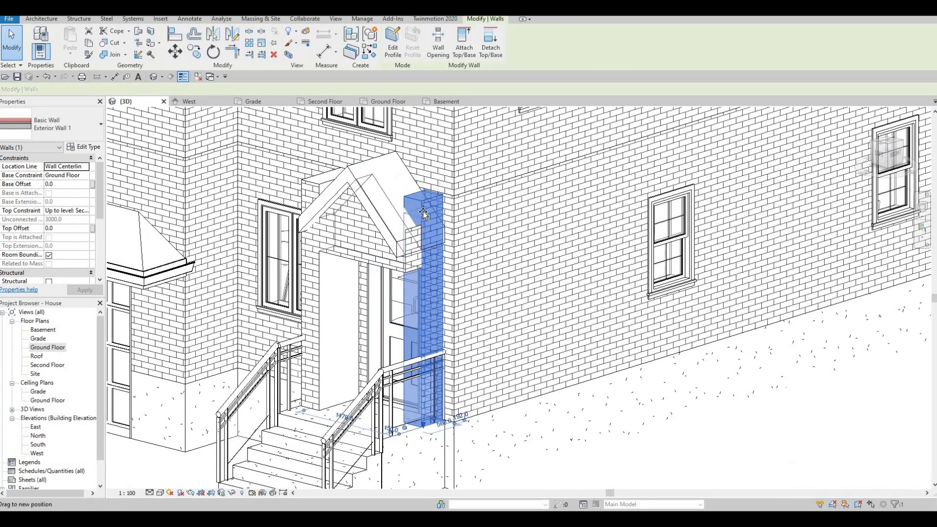
drag(423, 213, 432, 180)
drag(437, 93, 432, 209)
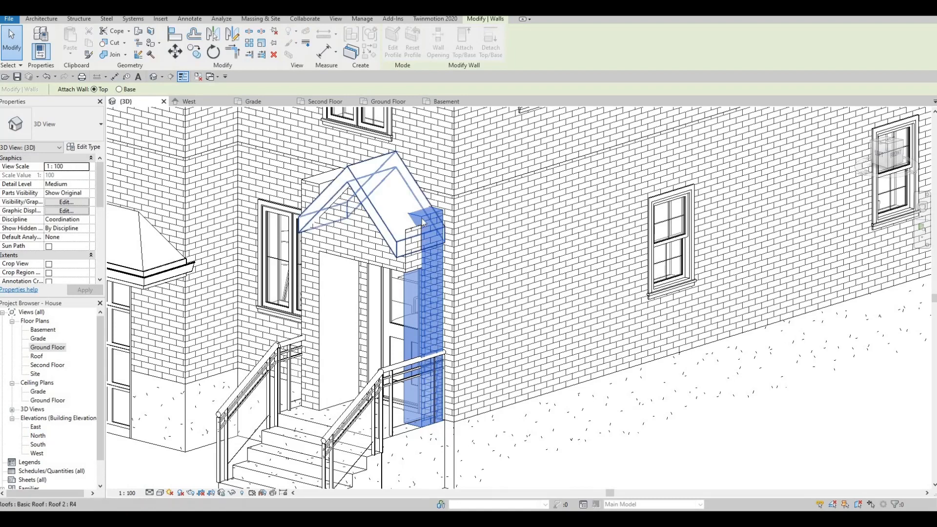
click(388, 227)
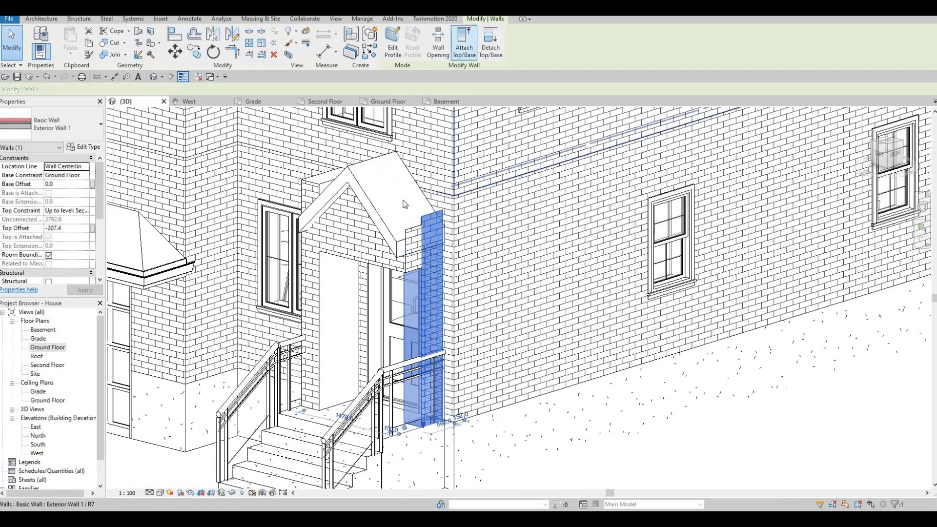
click(460, 47)
key(Escape)
key(Escape)
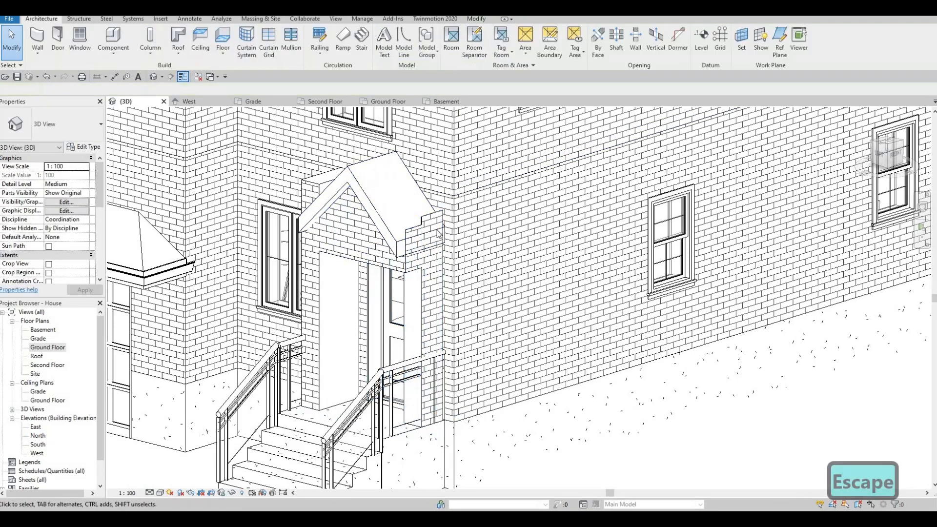
In the West elevation, lower the top of the window-side porch wall by about 161.5 mm
shift+middle_drag(391, 294, 461, 351)
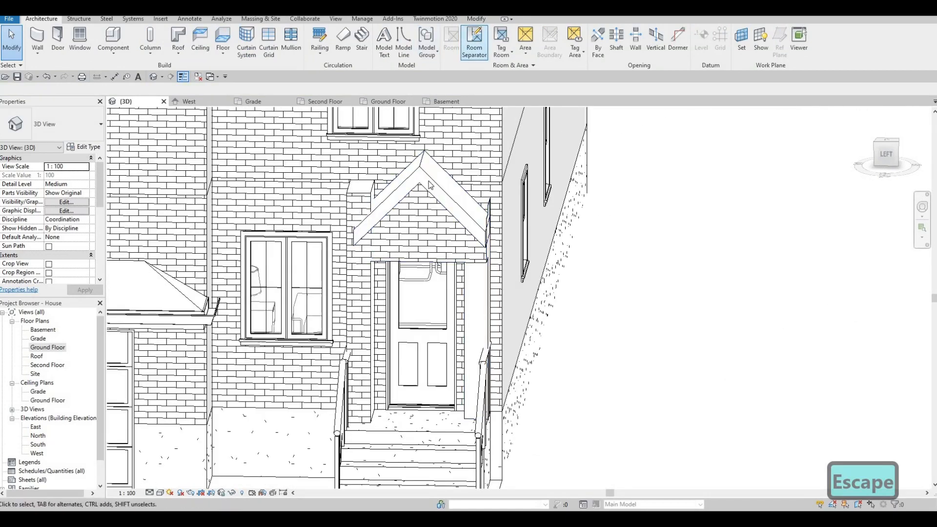
shift+middle_drag(439, 214, 367, 225)
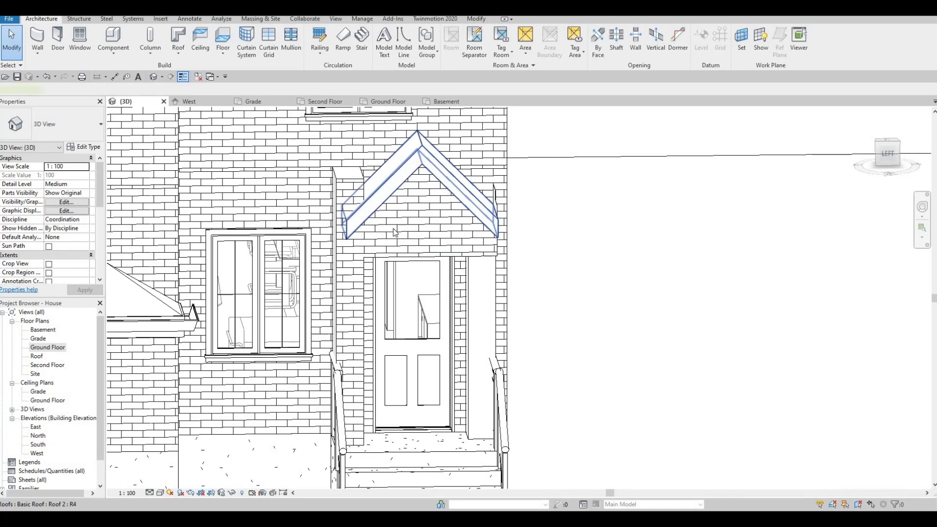
click(364, 213)
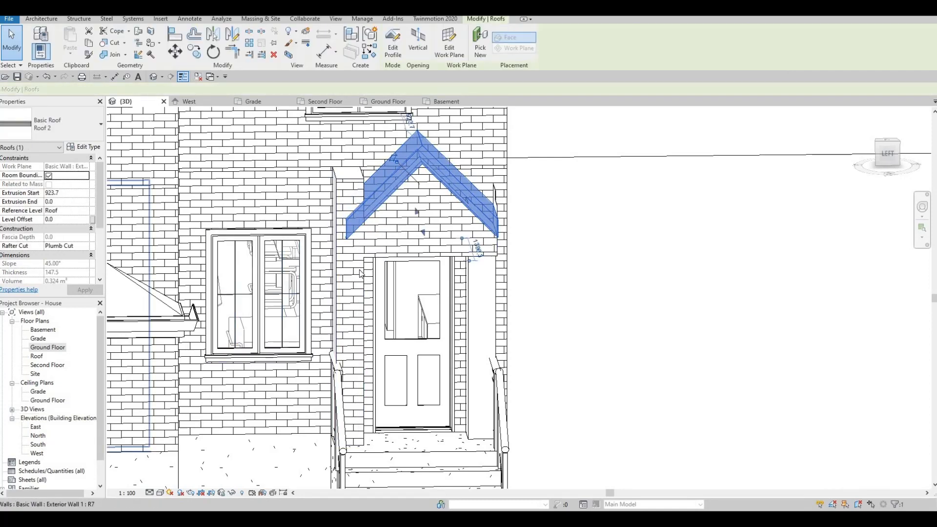
click(189, 102)
click(350, 225)
scroll(356, 247, up, 1)
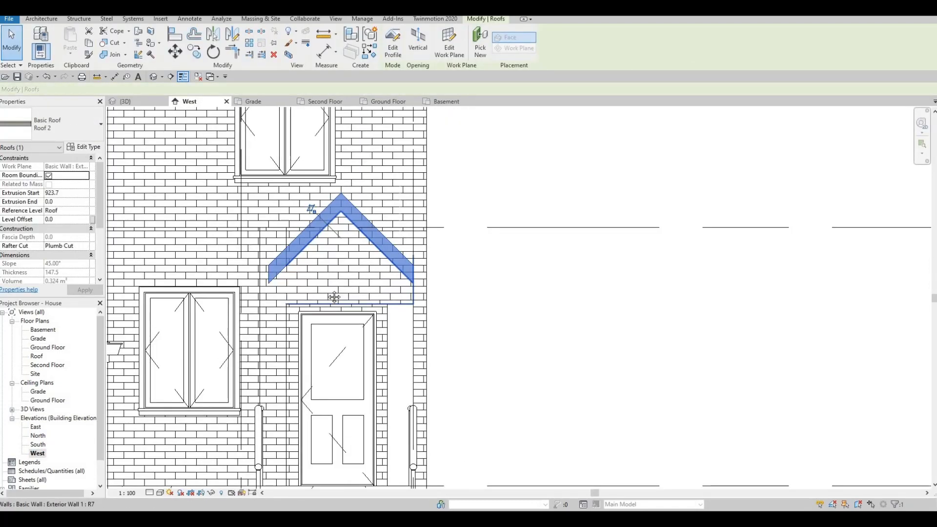
middle_drag(334, 297, 309, 316)
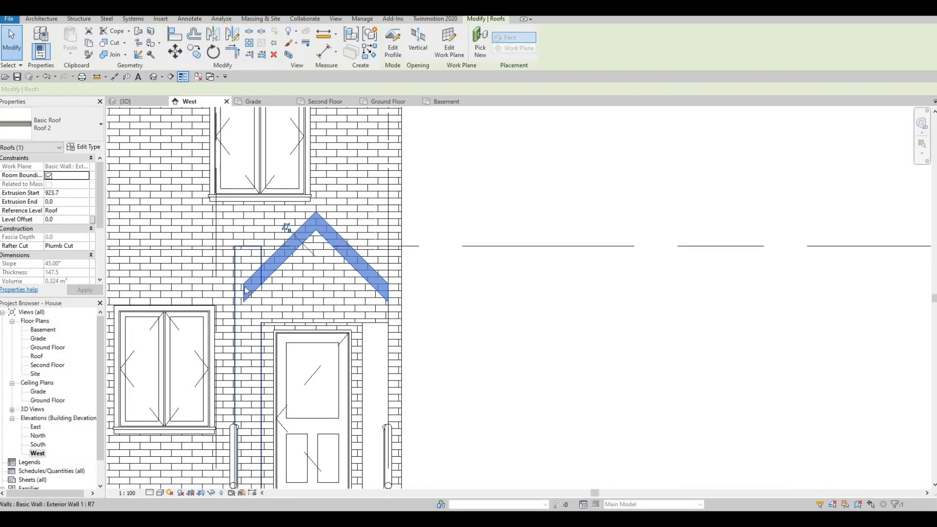
click(246, 291)
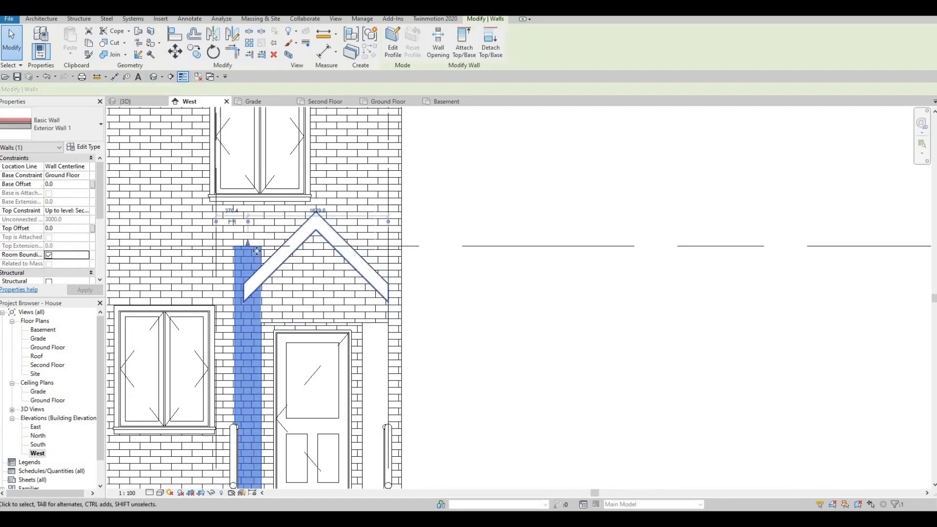
drag(248, 265, 257, 288)
Nudge the window-side porch wall about 140 mm toward the door, placing it just inside the gable's outer edge
key(Right)
key(Right)
key(Right)
key(Right)
key(Right)
key(Right)
key(Right)
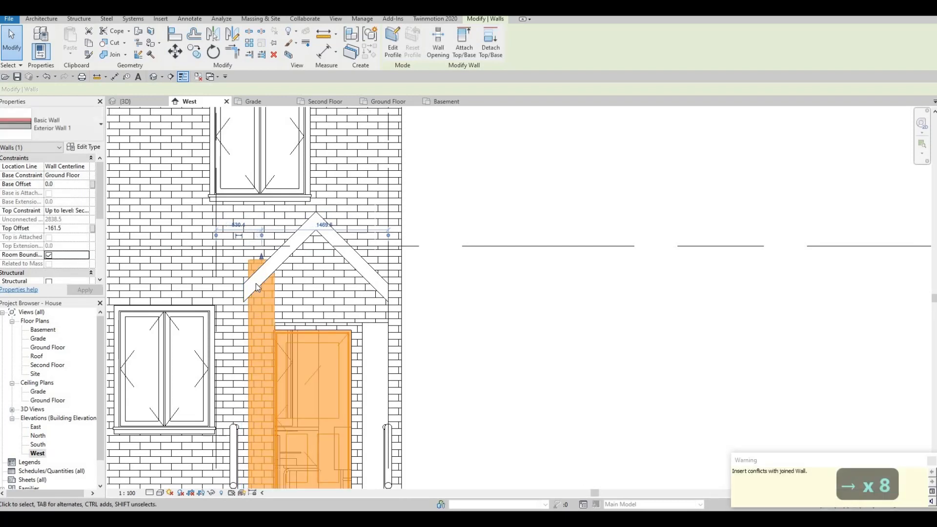
key(Escape)
key(Escape)
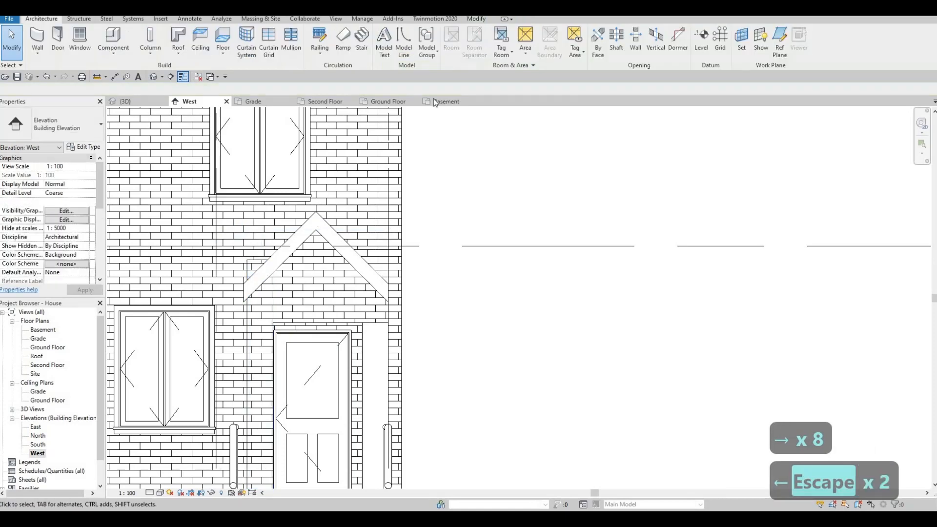
Attach the top of the window-side porch wall to the Roof 2 gable
click(248, 301)
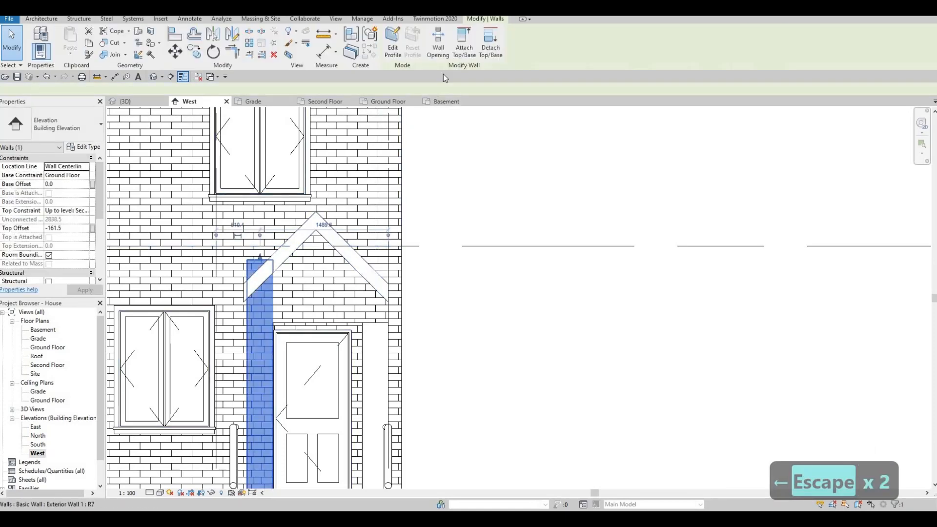
click(293, 252)
key(Escape)
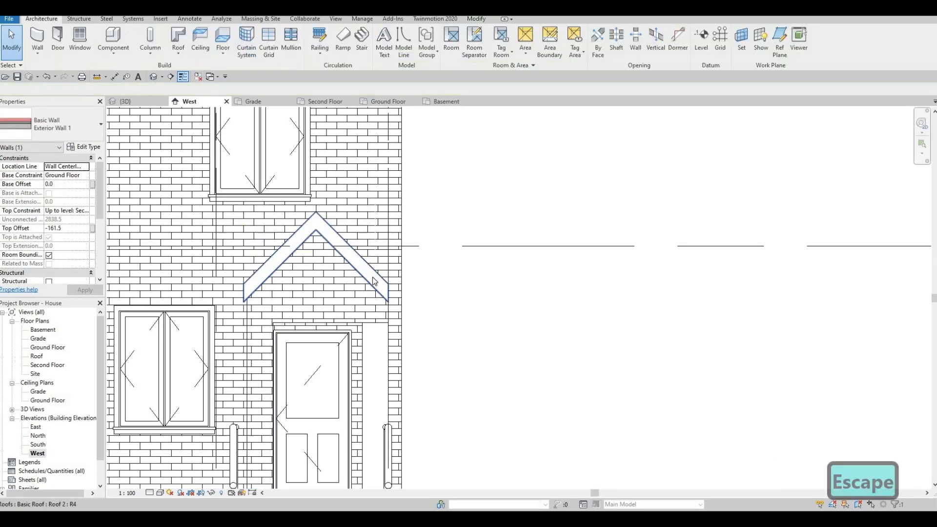
Nudge the corner-side porch wall about 40 mm toward the door, inside the gable's outer edge
click(380, 313)
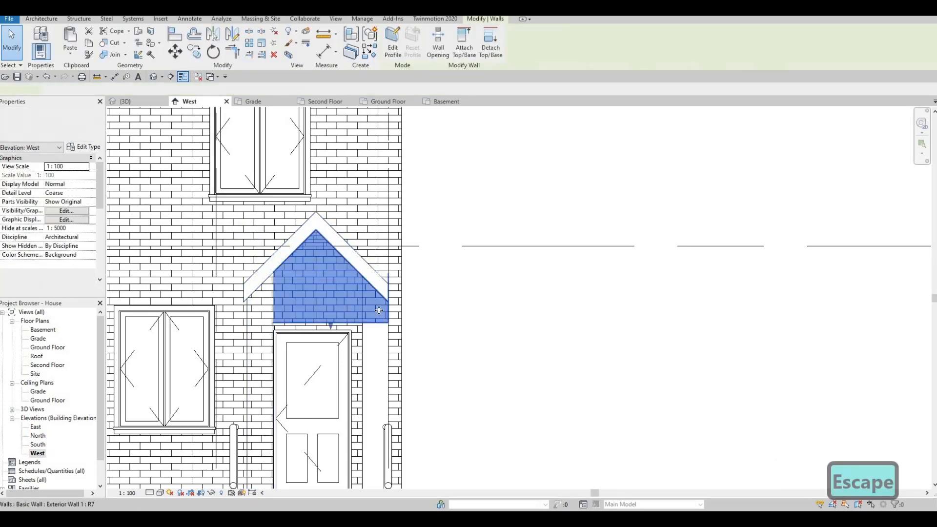
key(Escape)
click(387, 342)
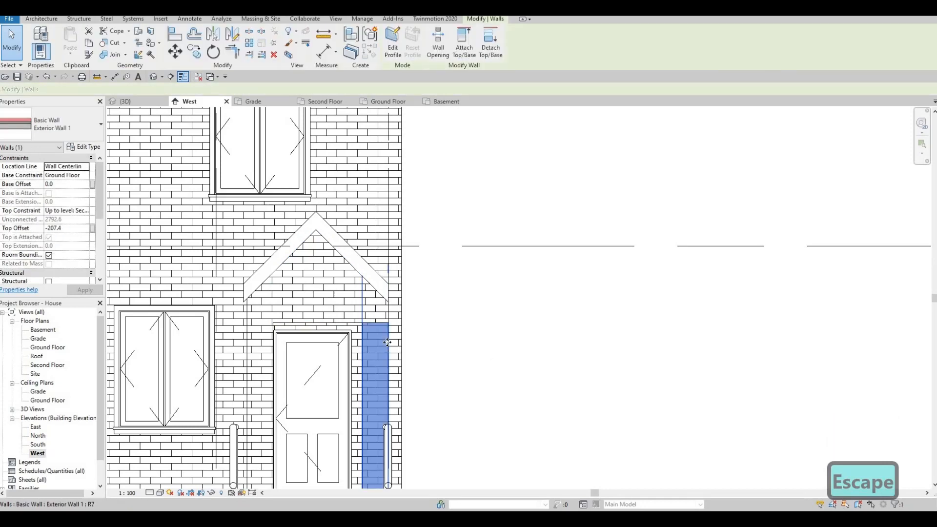
key(Left)
key(Left)
key(Escape)
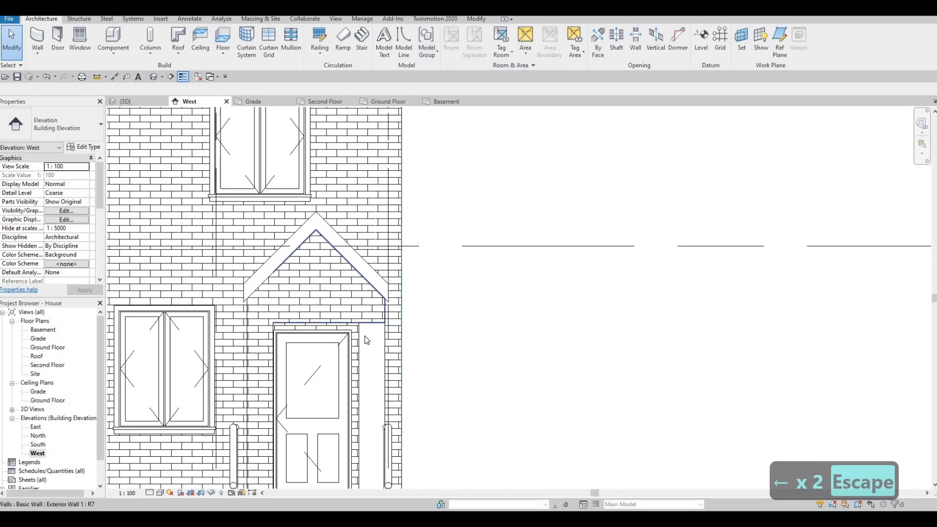
Raise the base of the corner-side porch wall from the Ground Floor level to the gable wall's bottom edge above the door
click(364, 342)
scroll(379, 394, down, 2)
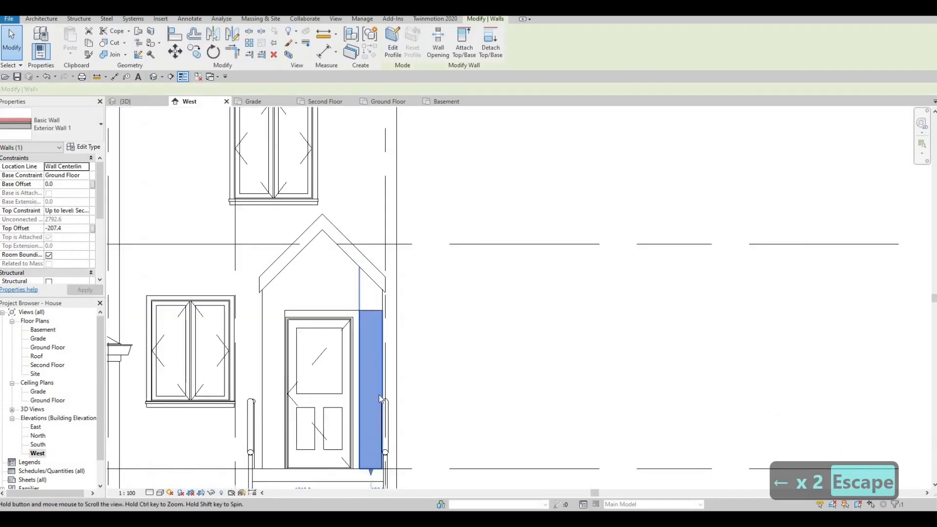
middle_drag(378, 394, 381, 329)
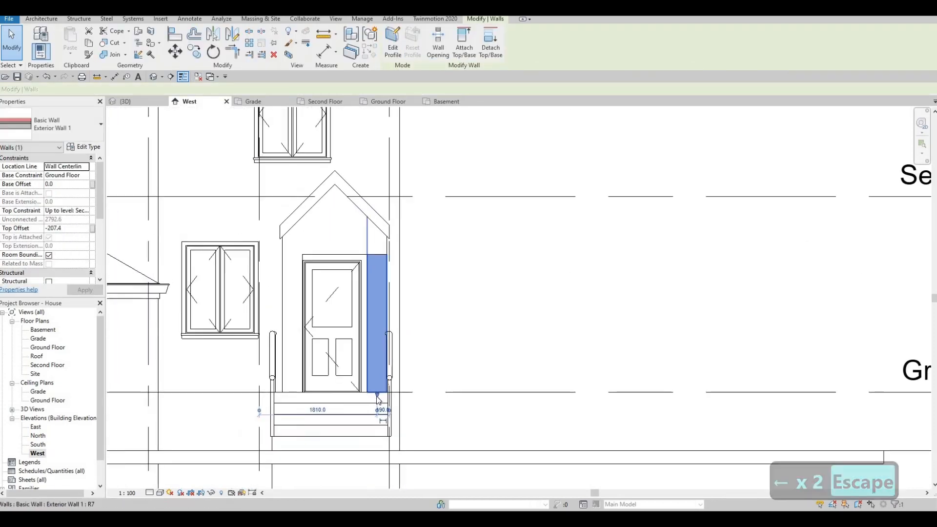
key(Tab)
click(376, 255)
key(Escape)
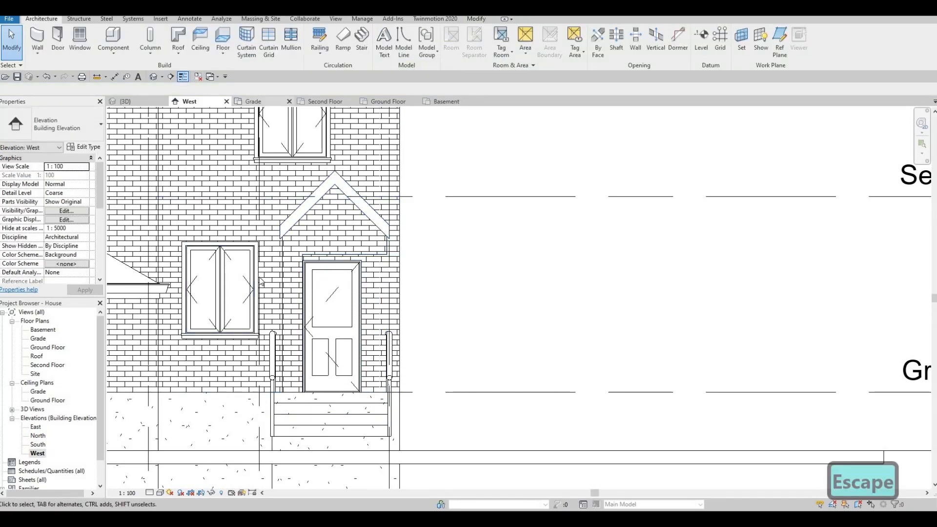
Raise the base of the window-side porch wall to just above the door, near the gable wall's bottom edge
click(292, 279)
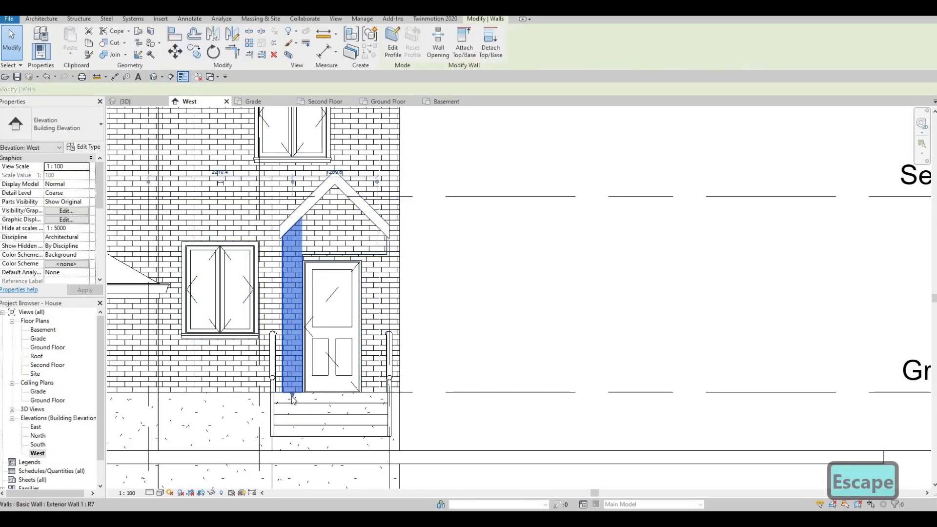
drag(304, 258, 302, 259)
key(Escape)
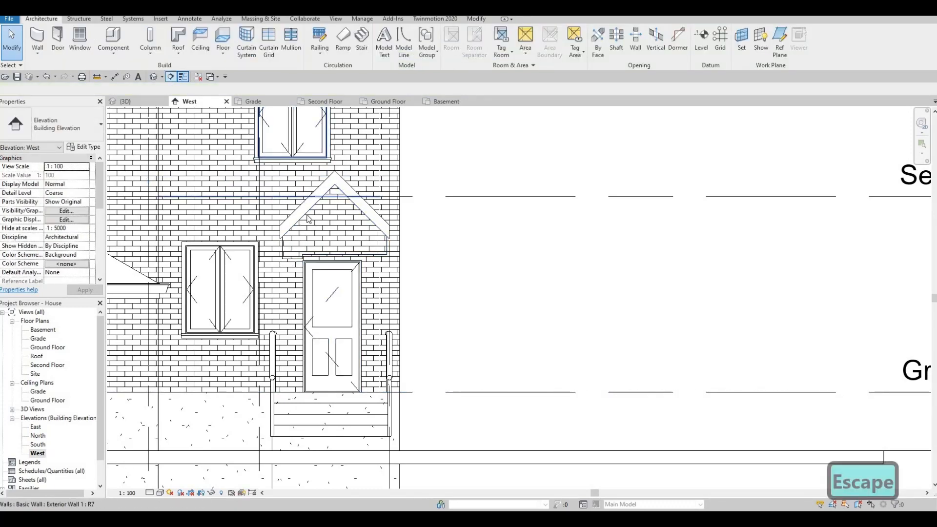
In the 3D view, align the bottom of the window-side porch wall with the bottom face of the gable wall
click(153, 77)
shift+middle_drag(375, 283, 371, 221)
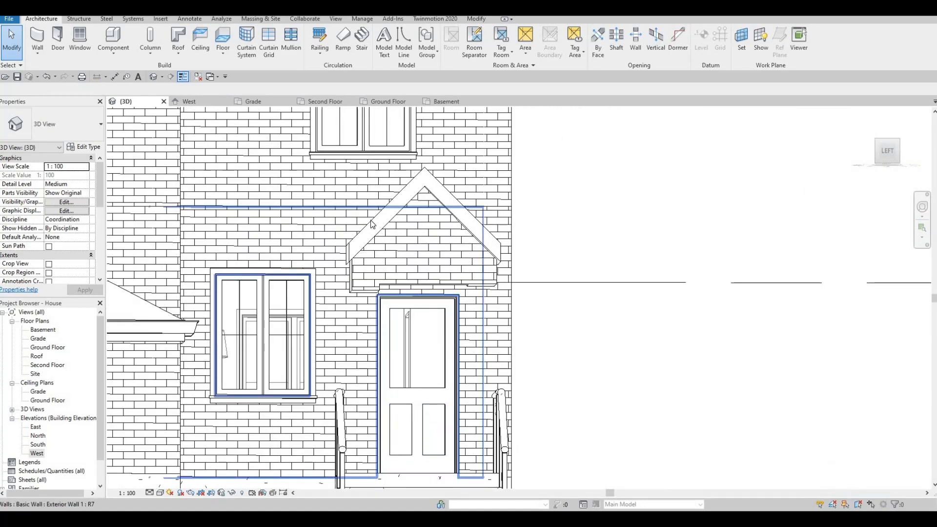
key(l)
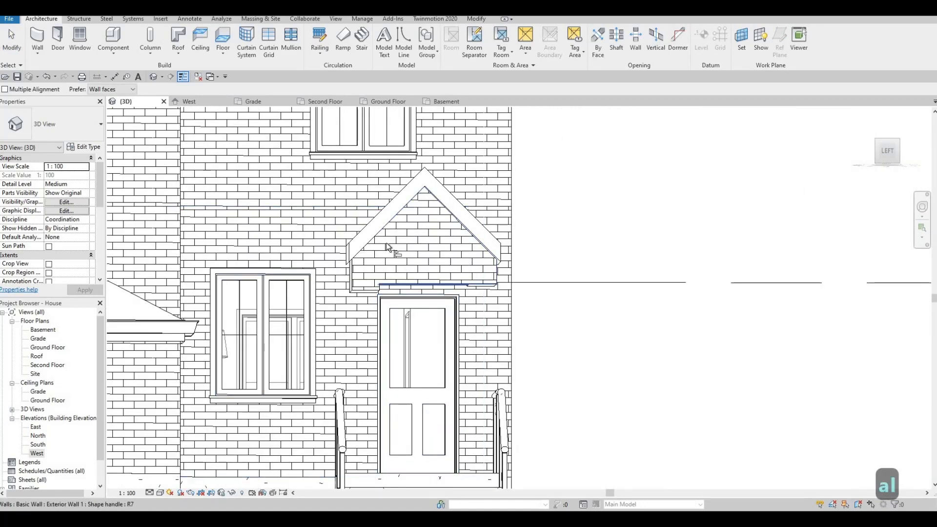
shift+middle_drag(385, 242, 407, 297)
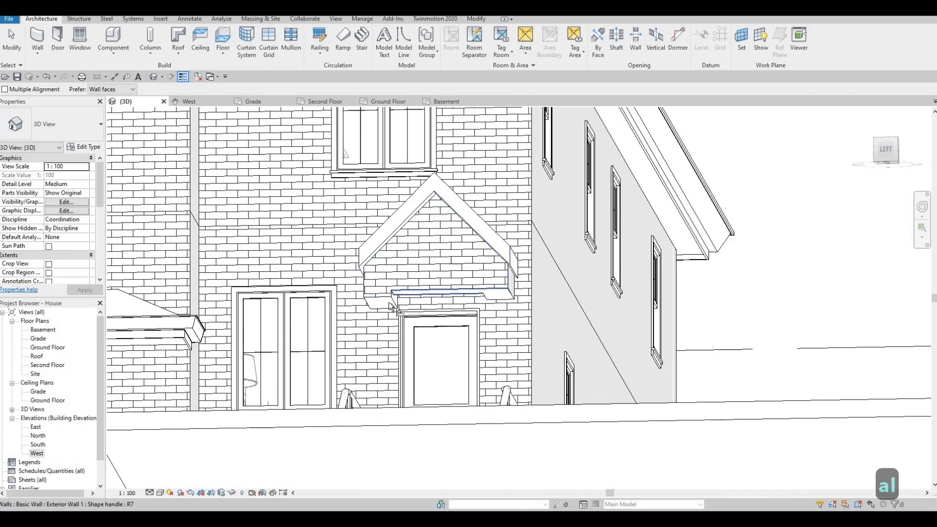
key(Escape)
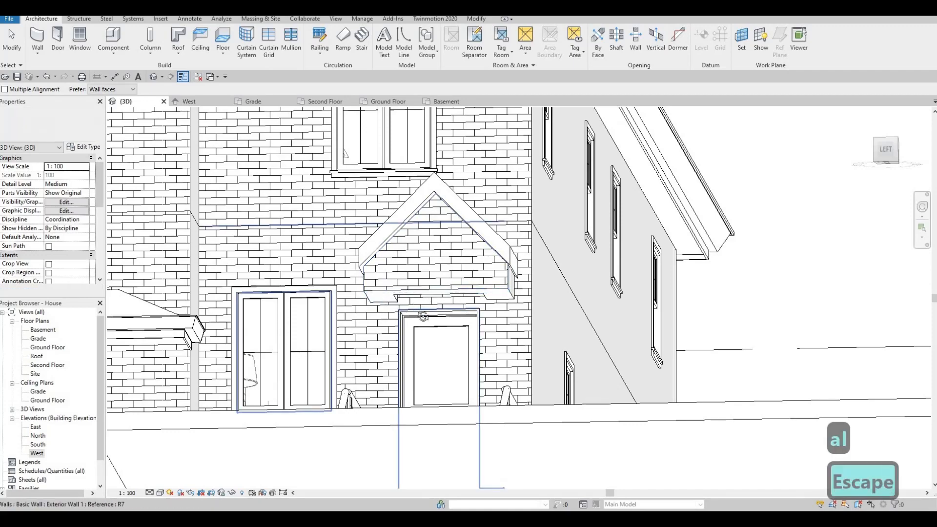
mouse_move(431, 299)
shift+middle_down()
mouse_move(480, 408)
mouse_move(438, 291)
mouse_move(424, 328)
mouse_move(423, 270)
mouse_move(430, 293)
shift+middle_up()
key(Escape)
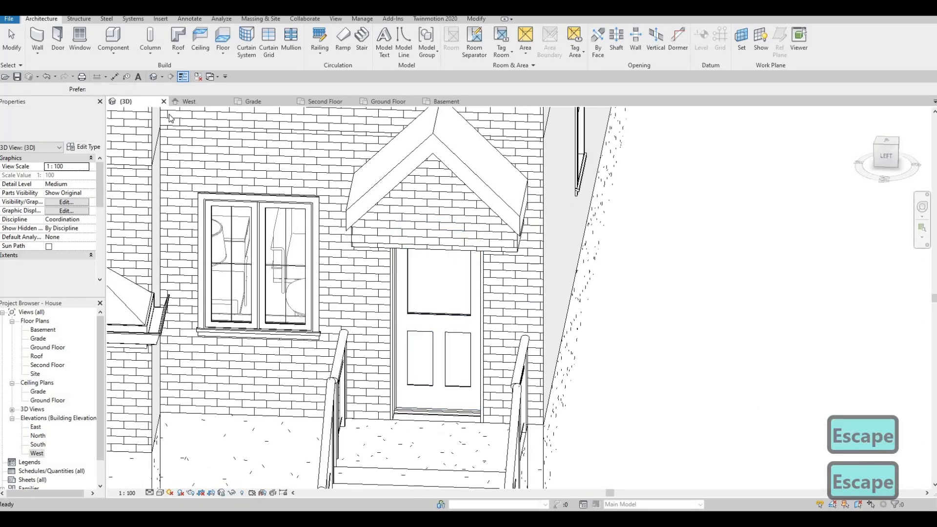
Add Fascia 2 along the edges of the Roof 2 porch canopy
click(178, 53)
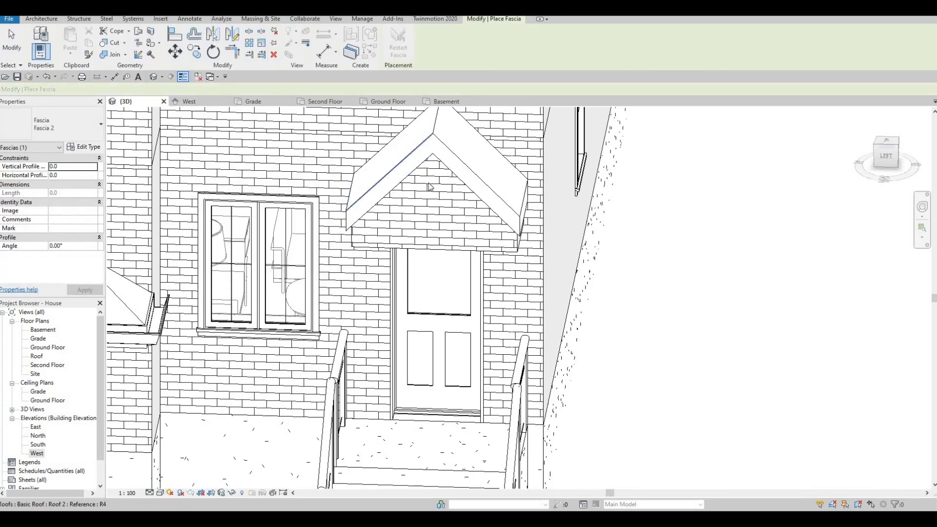
click(473, 168)
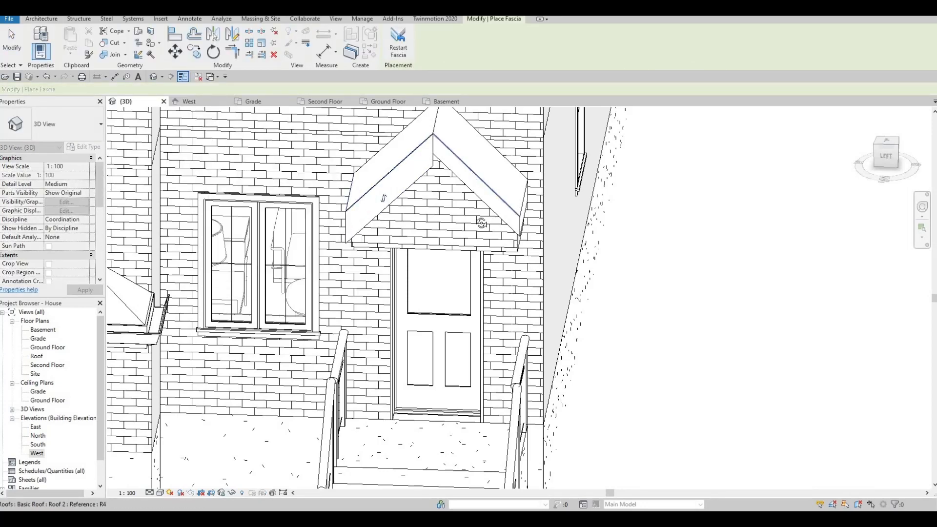
shift+middle_drag(482, 223, 403, 250)
key(Escape)
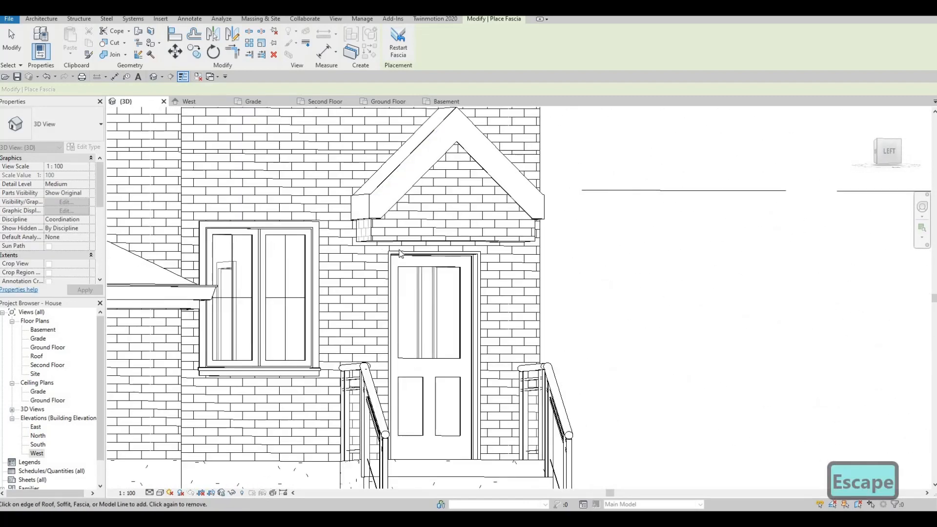
In the West elevation, raise the bottom of the gable wall above the door to the lower edge of the canopy fascia
scroll(403, 249, up, 1)
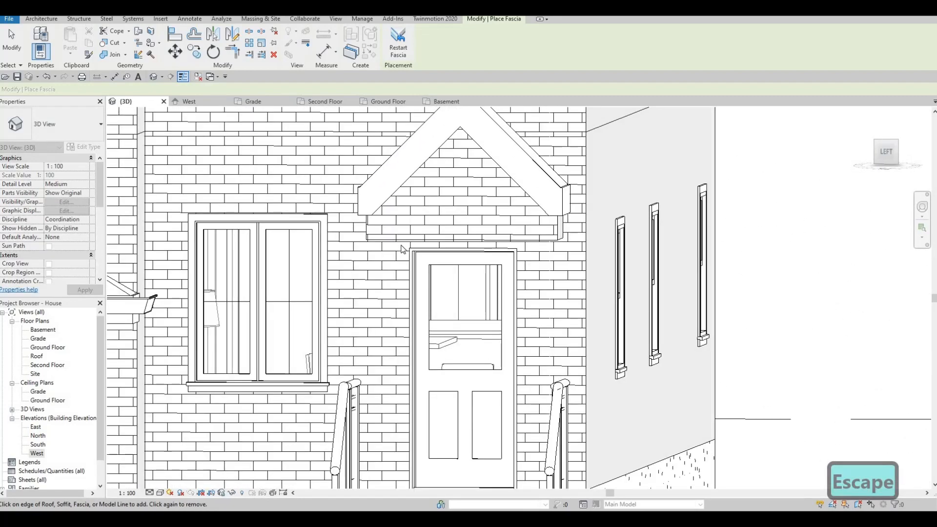
scroll(402, 248, down, 2)
scroll(397, 255, up, 2)
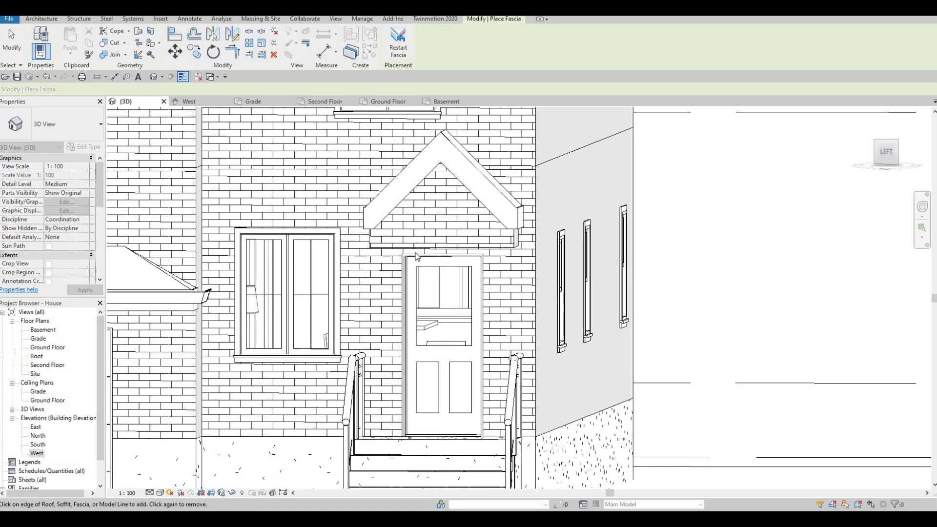
scroll(417, 256, down, 1)
scroll(387, 250, up, 1)
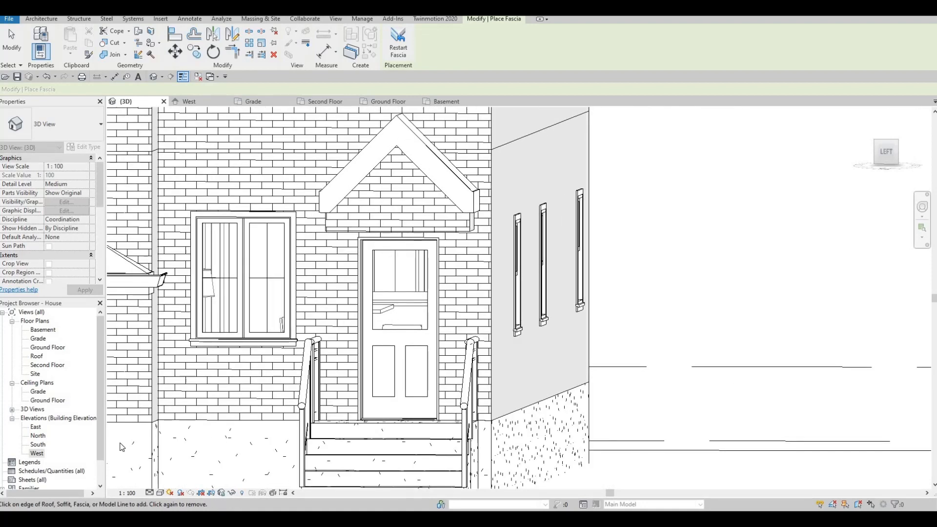
key(F1)
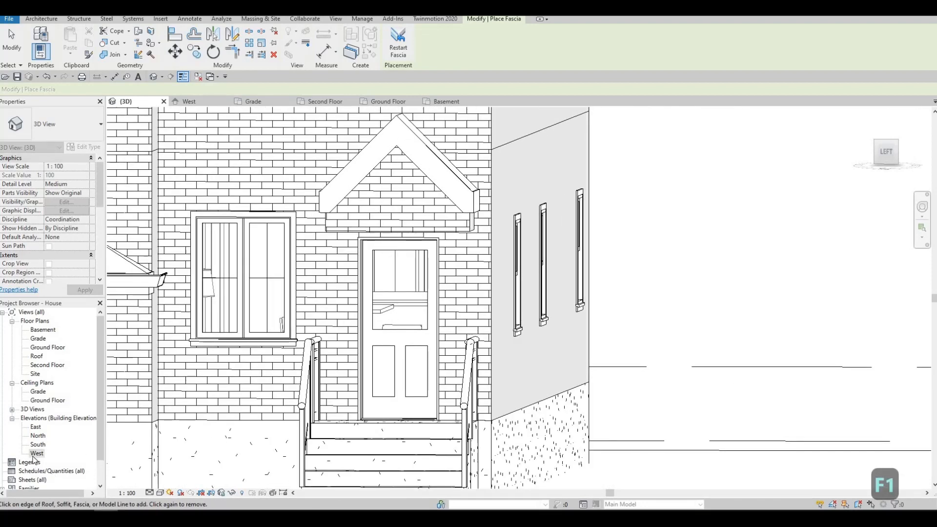
double_click(37, 454)
scroll(332, 280, up, 2)
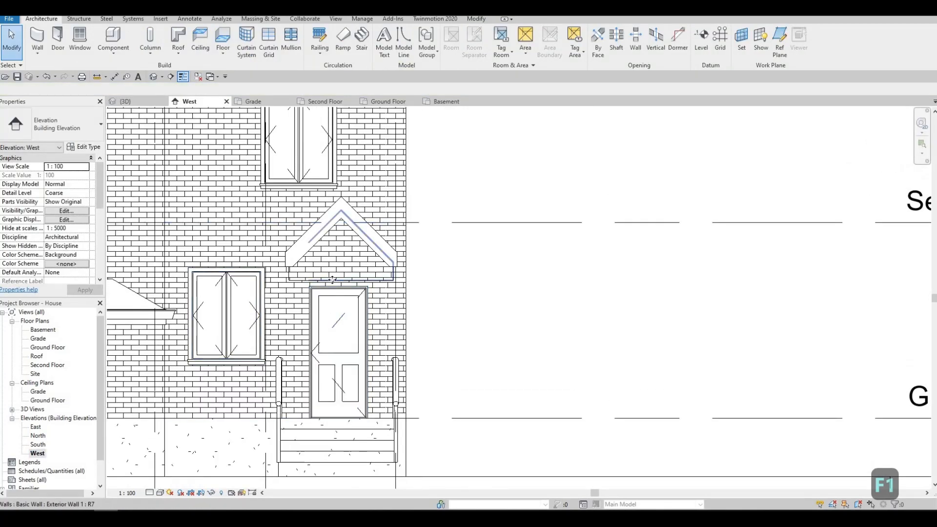
click(332, 279)
drag(352, 270, 313, 277)
key(Escape)
scroll(314, 276, up, 1)
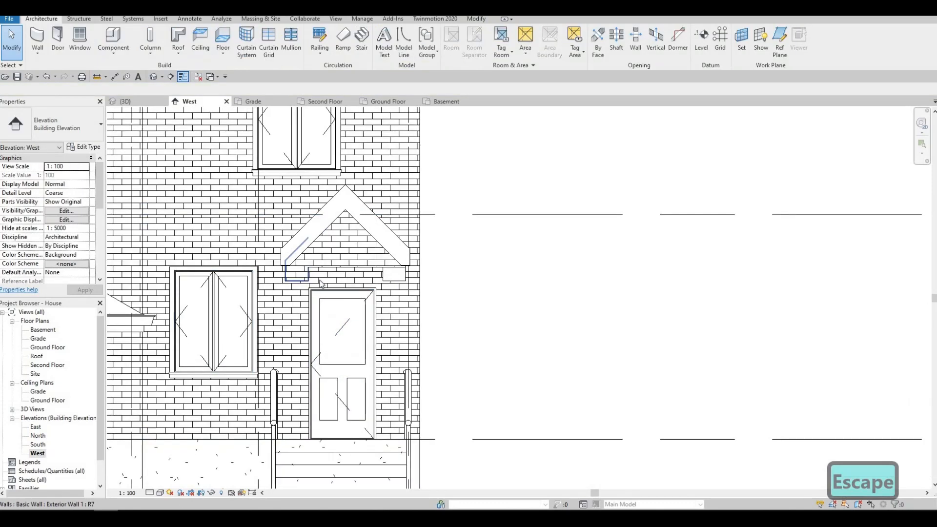
In the 3D view, align the bottoms of the remaining porch side walls with the bottom face of the gable wall
click(153, 77)
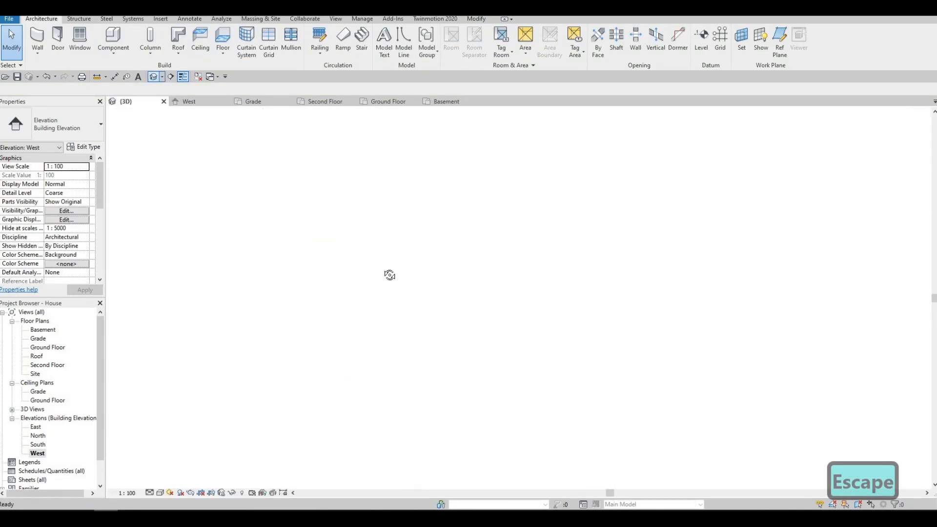
scroll(367, 200, up, 2)
key(a)
key(l)
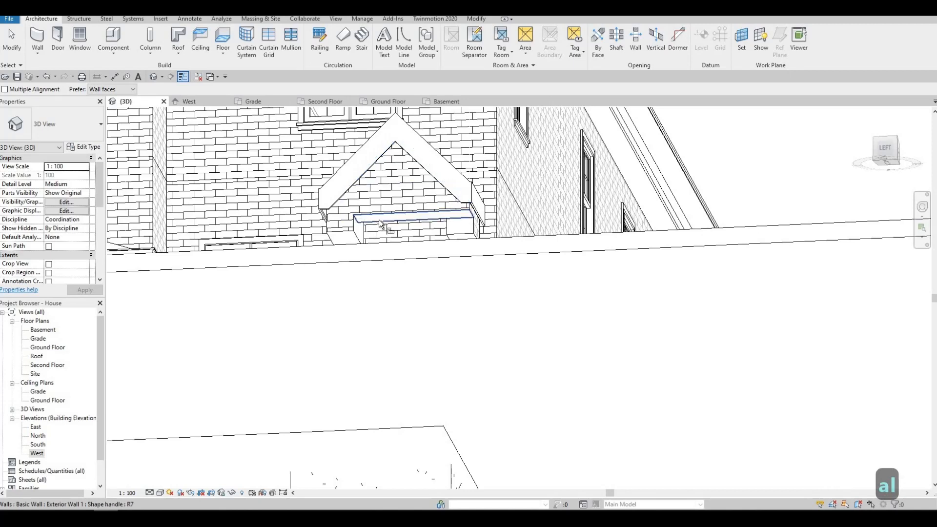
click(437, 223)
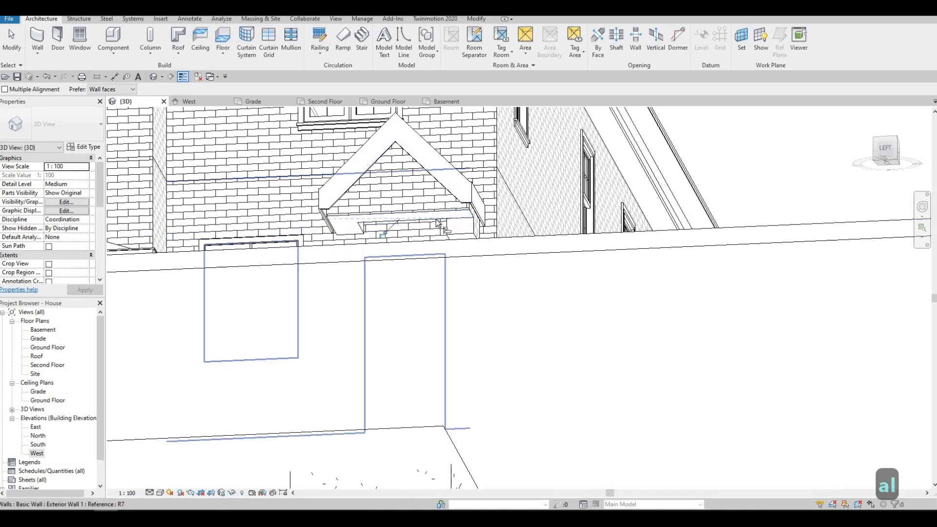
click(438, 222)
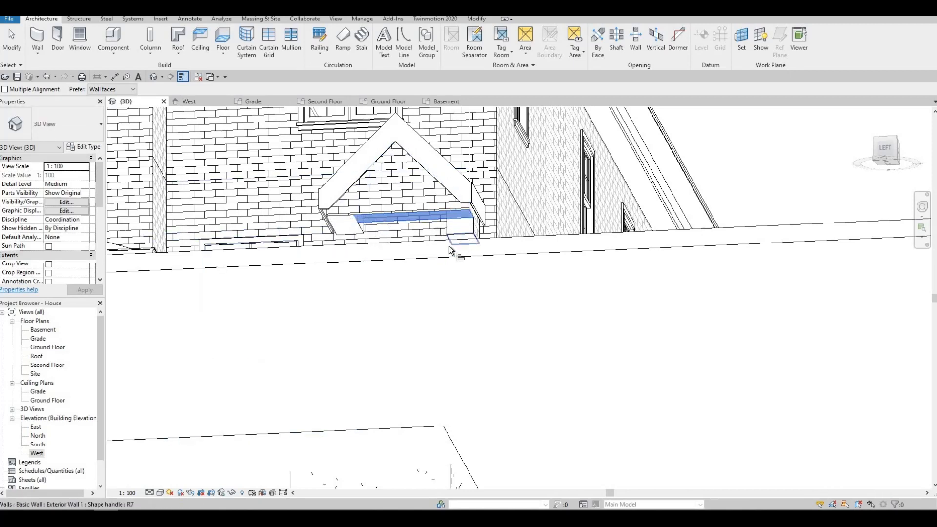
key(Escape)
mouse_move(397, 293)
shift+middle_down()
mouse_move(360, 318)
mouse_move(444, 293)
mouse_move(390, 303)
shift+middle_up()
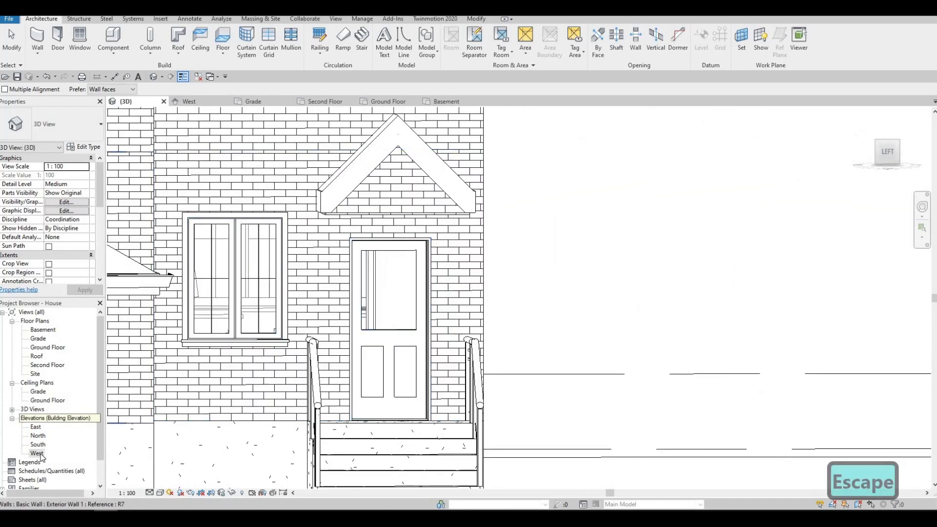
middle_drag(290, 353, 292, 334)
scroll(278, 371, down, 1)
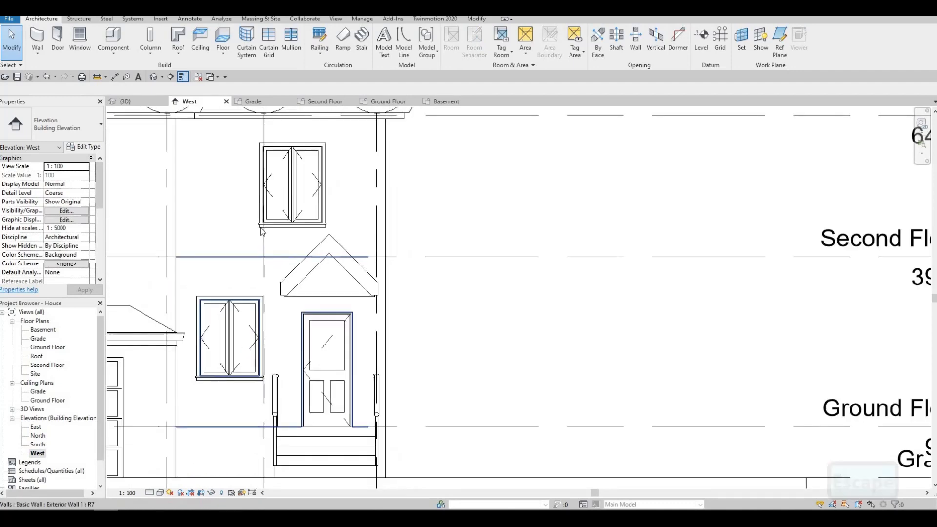
drag(266, 225, 305, 232)
key(ctrl+z)
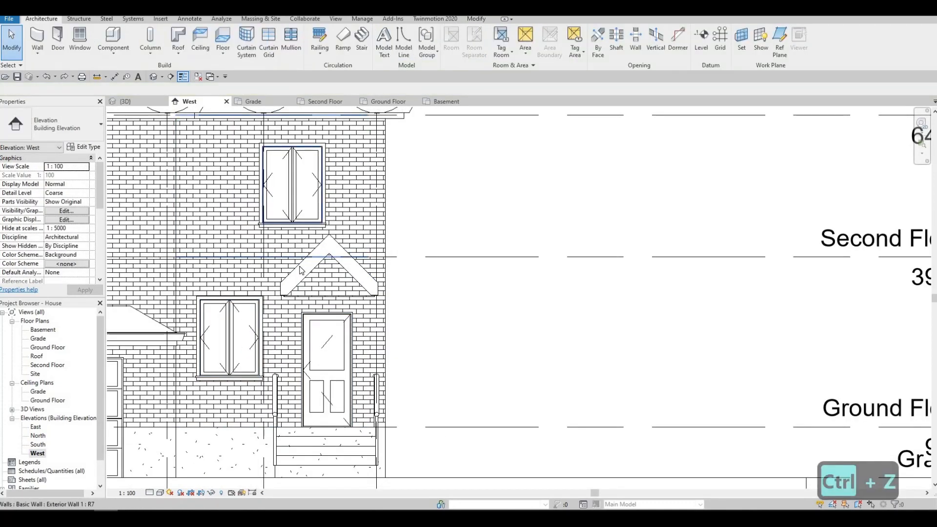
scroll(300, 270, up, 2)
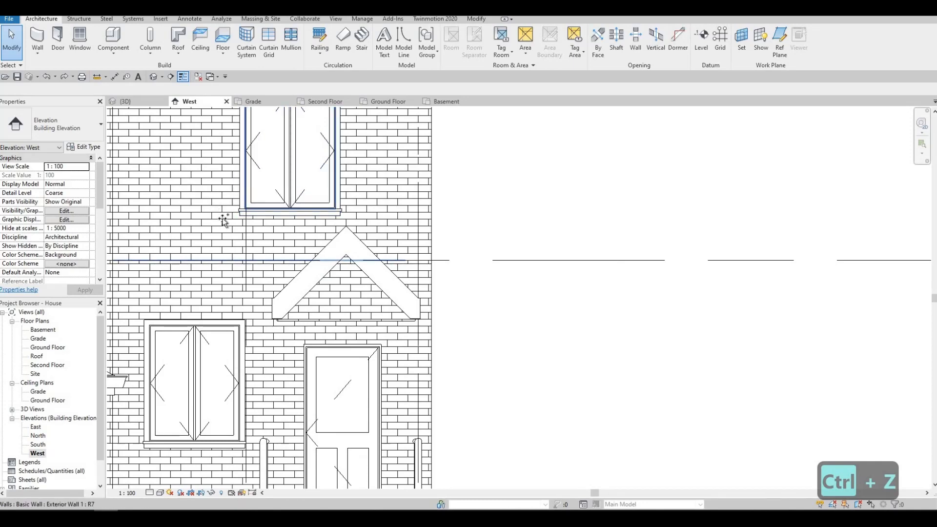
drag(222, 217, 340, 300)
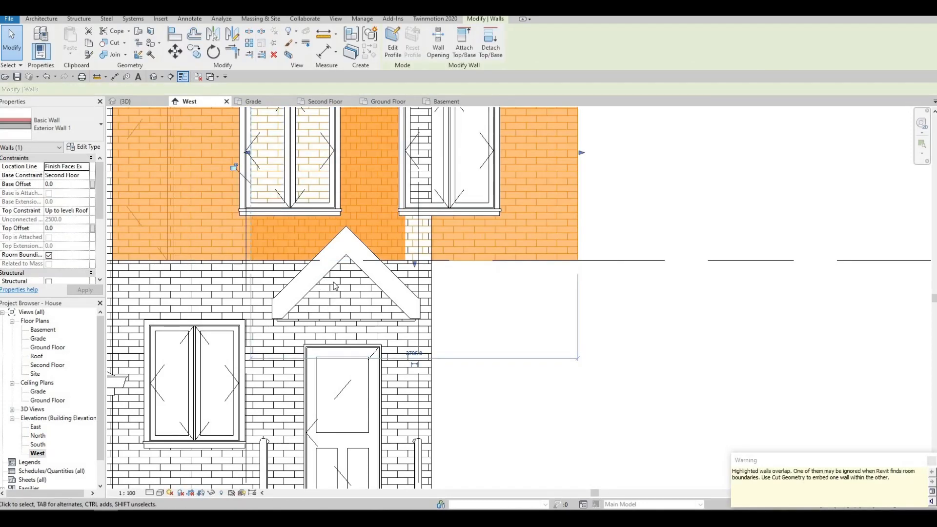
key(ctrl+z)
key(Escape)
key(Escape)
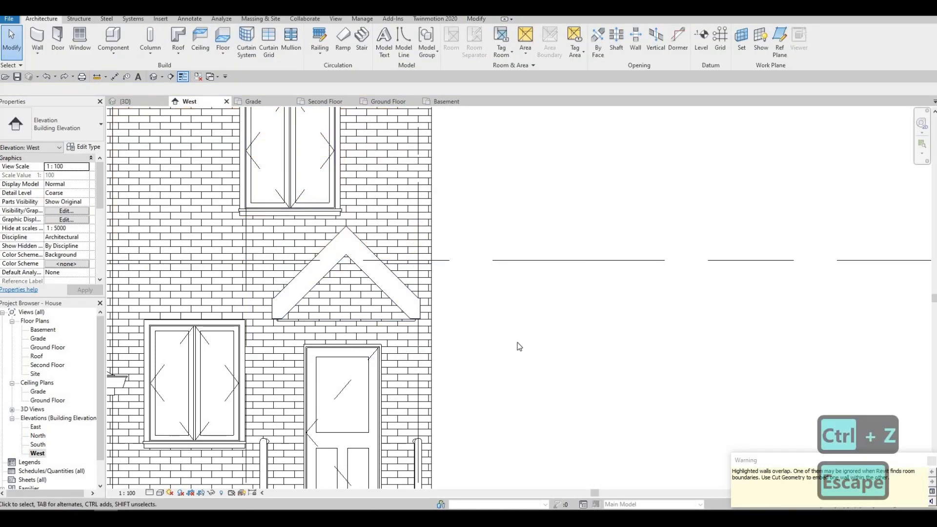
drag(526, 344, 317, 247)
key(Escape)
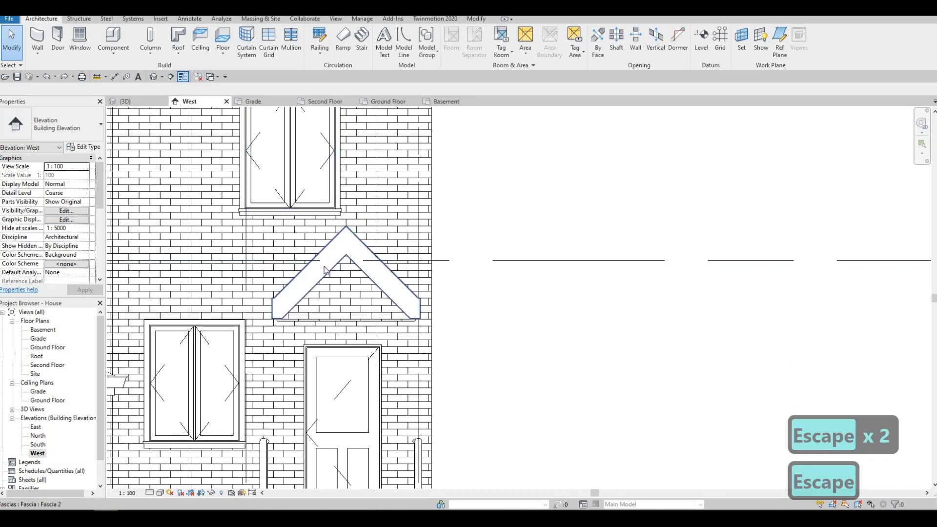
click(326, 269)
key(Escape)
key(Escape)
Create an in-place model in the Generic Models category, with the name Generic Models 1
scroll(337, 315, down, 6)
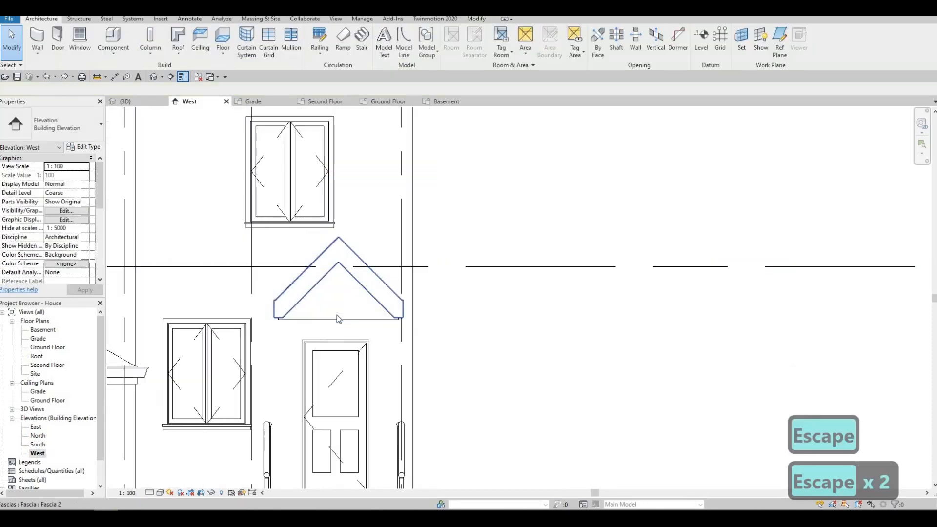
middle_drag(341, 322, 379, 307)
scroll(380, 307, down, 1)
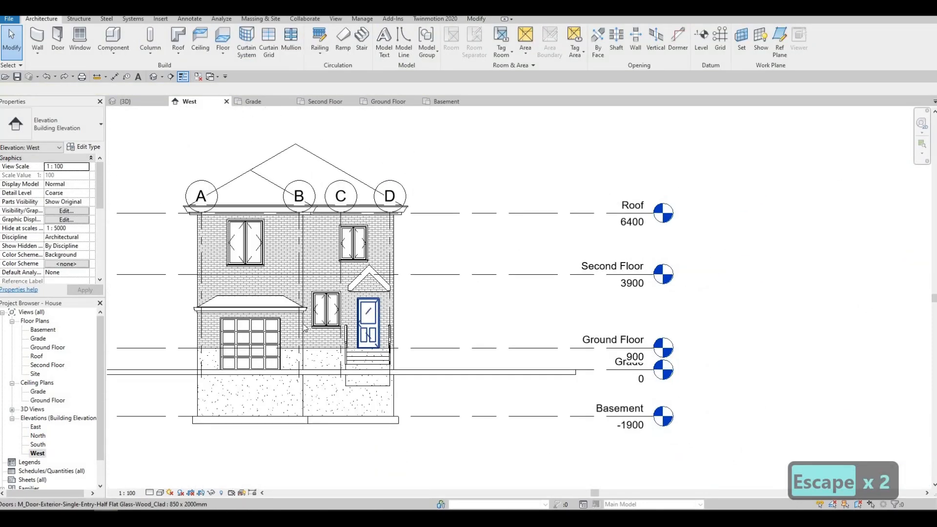
scroll(291, 295, up, 2)
middle_drag(174, 159, 134, 165)
key(Escape)
key(Escape)
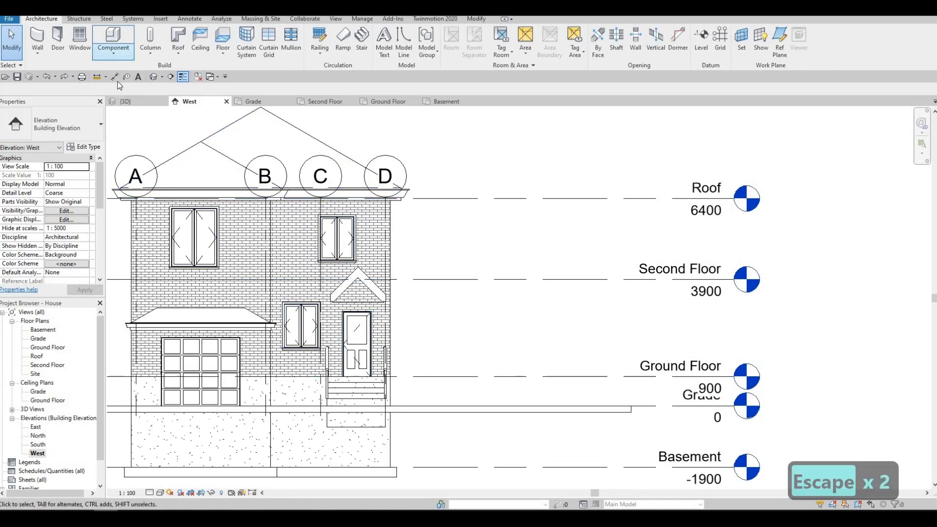
click(113, 51)
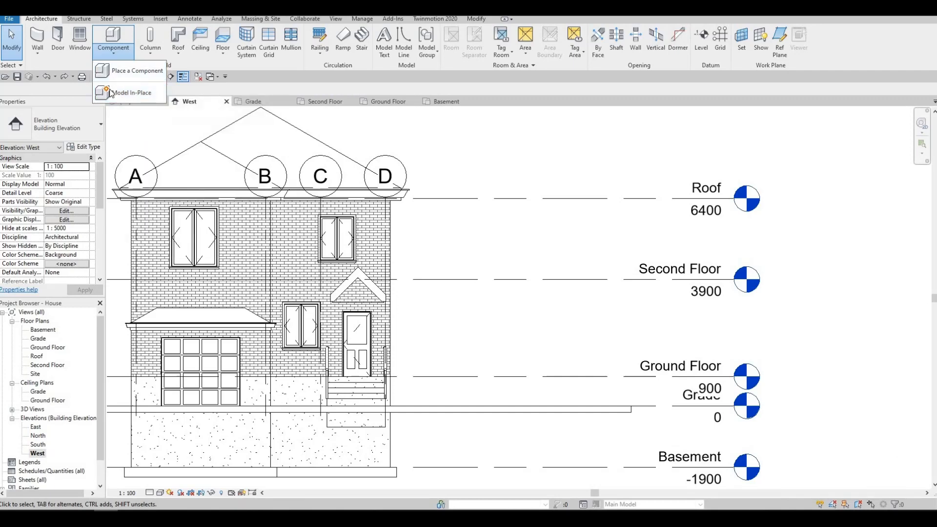
click(126, 93)
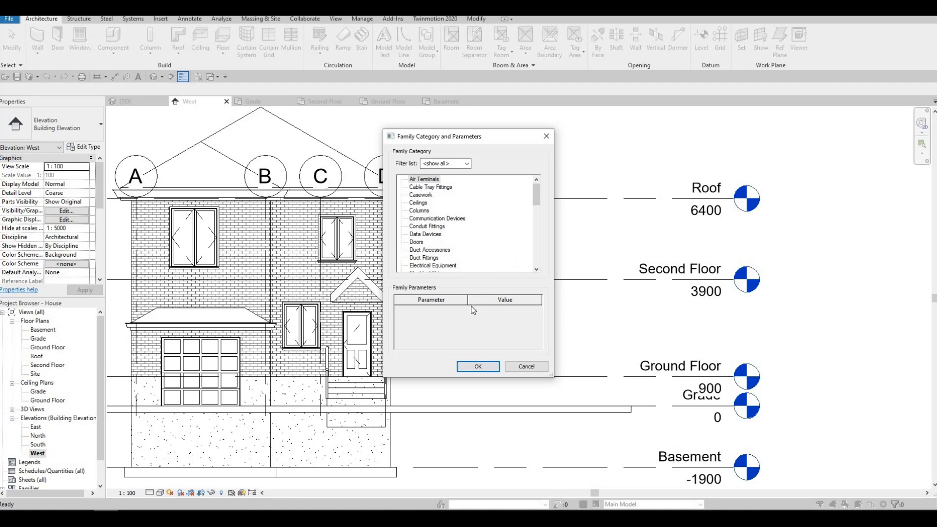
scroll(450, 263, down, 1)
scroll(449, 263, down, 3)
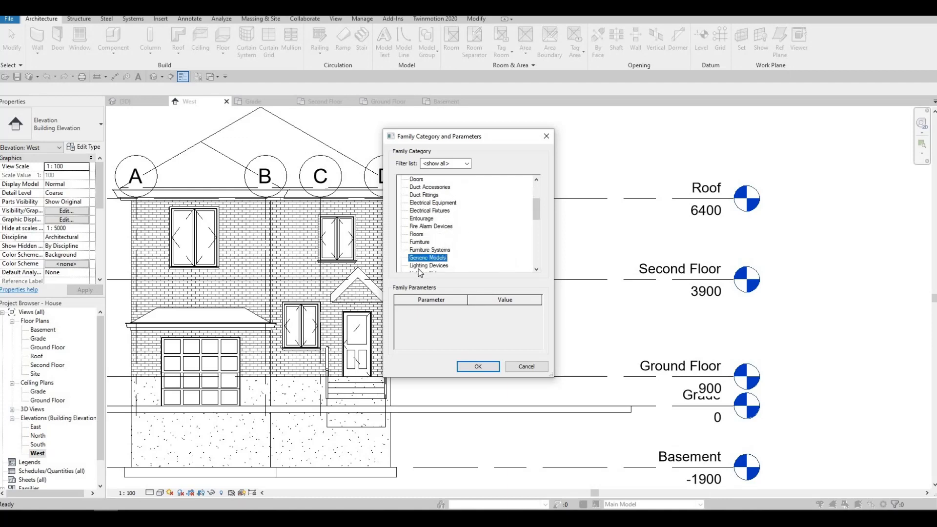
click(478, 366)
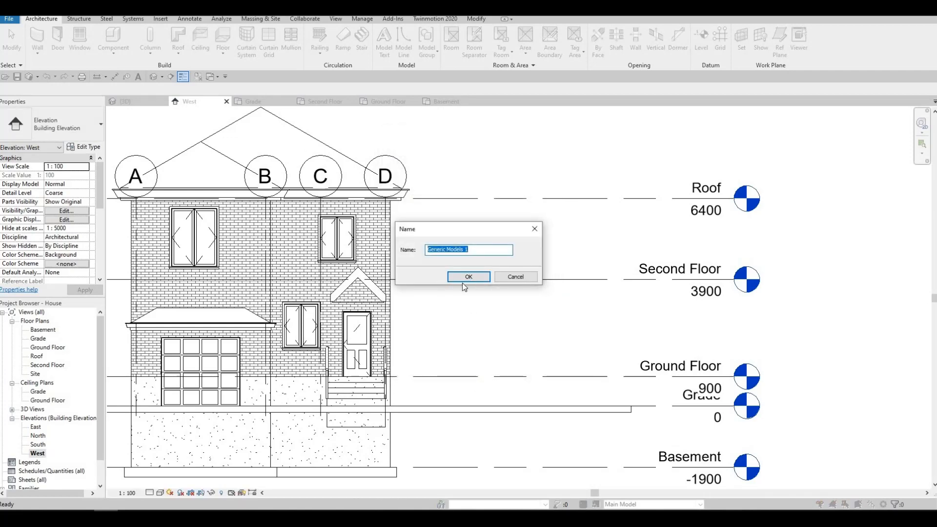
key(Return)
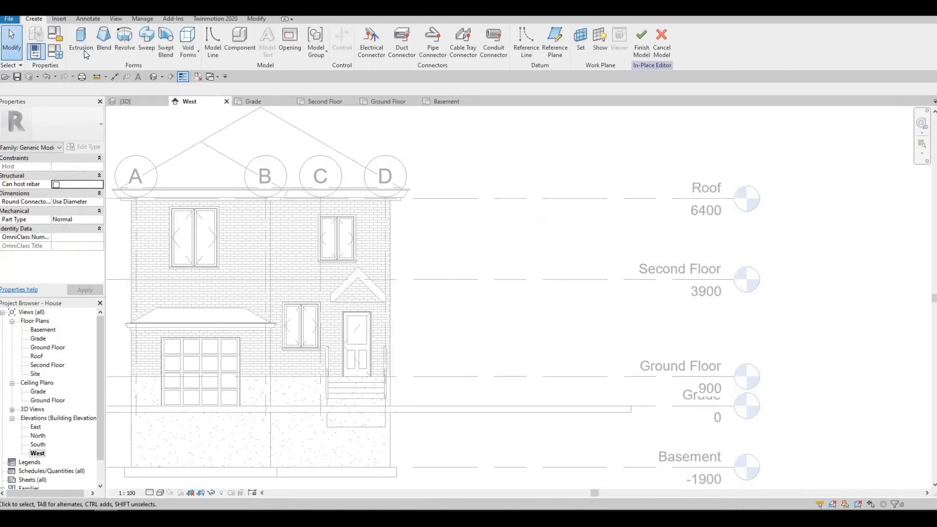
Start a Sweep in the in-place model with a sketched path, working near the main roof's eave at grid D
click(147, 43)
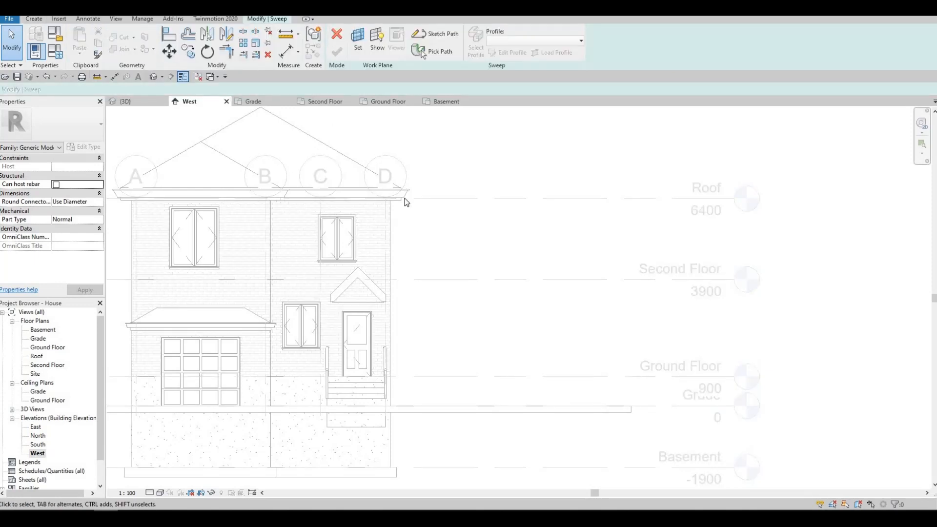
scroll(405, 201, up, 5)
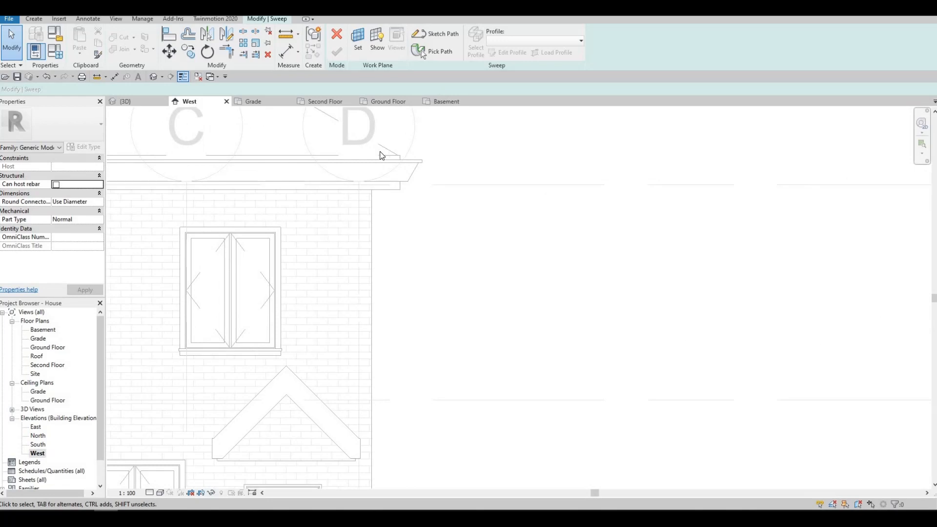
scroll(430, 39, down, 3)
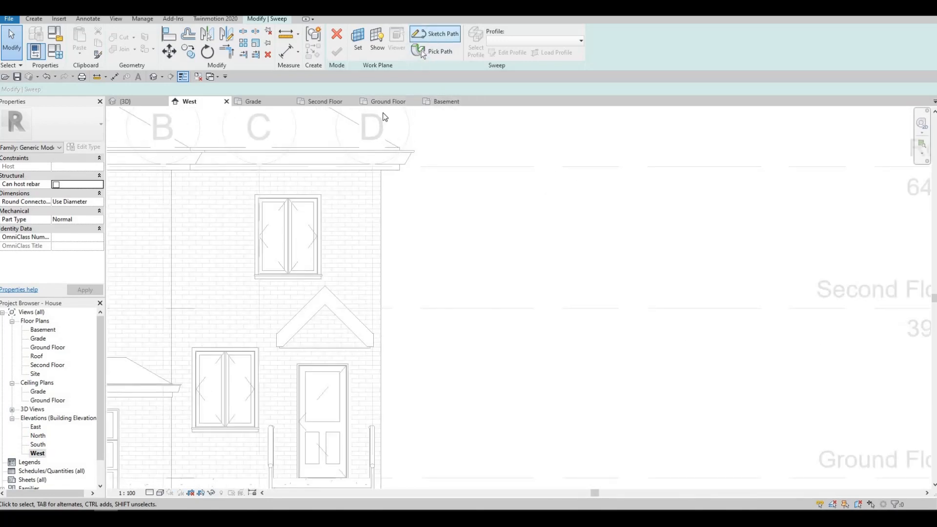
Start sketching the sweep path and pick the face of the upper exterior wall as its work plane
click(434, 33)
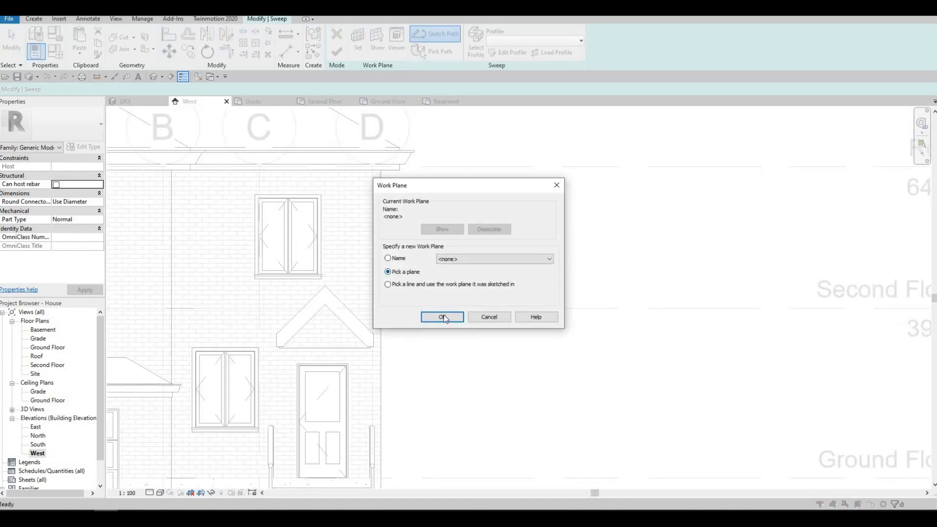
key(Return)
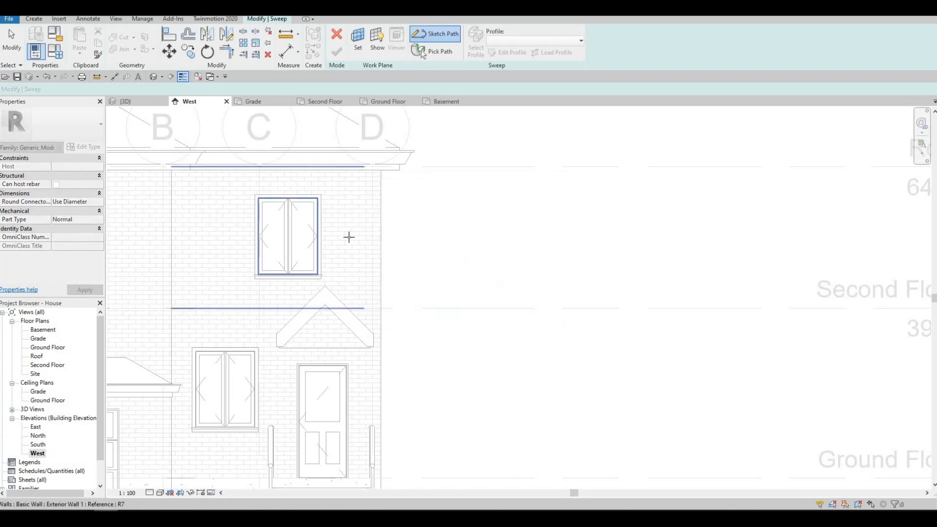
click(351, 234)
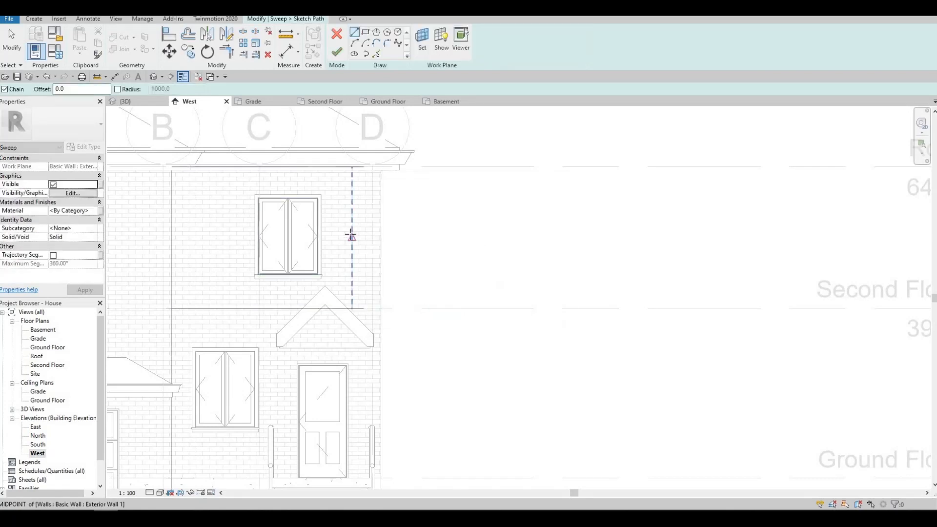
Sketch a short vertical path line down from the eave's underside along its outer end at the house corner
scroll(398, 155, up, 4)
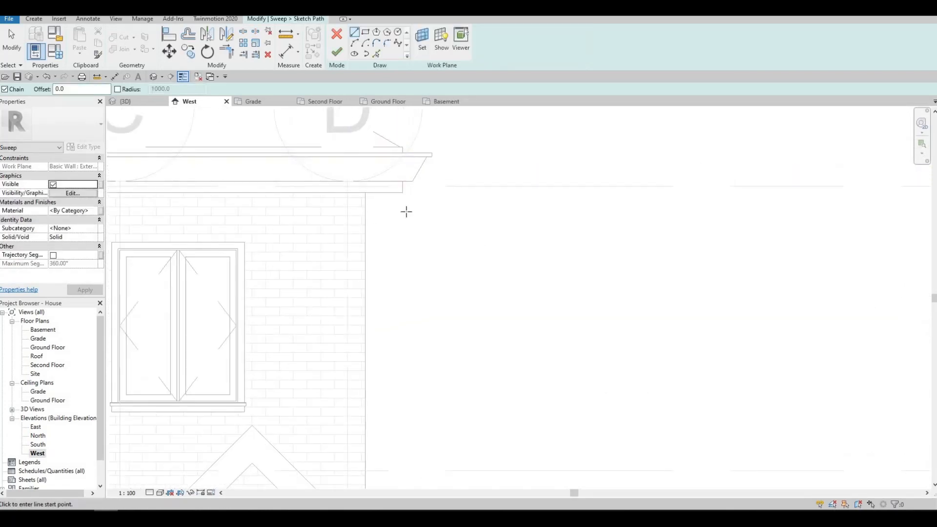
click(355, 33)
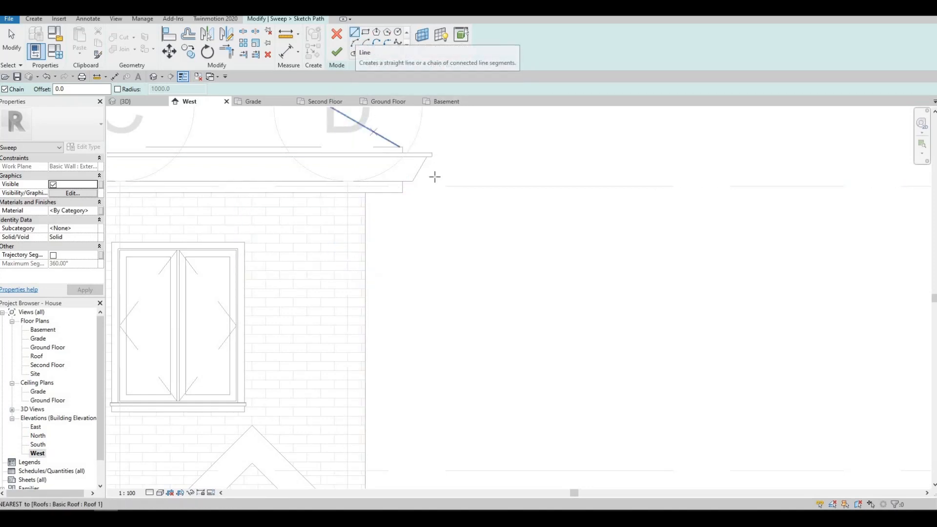
click(403, 189)
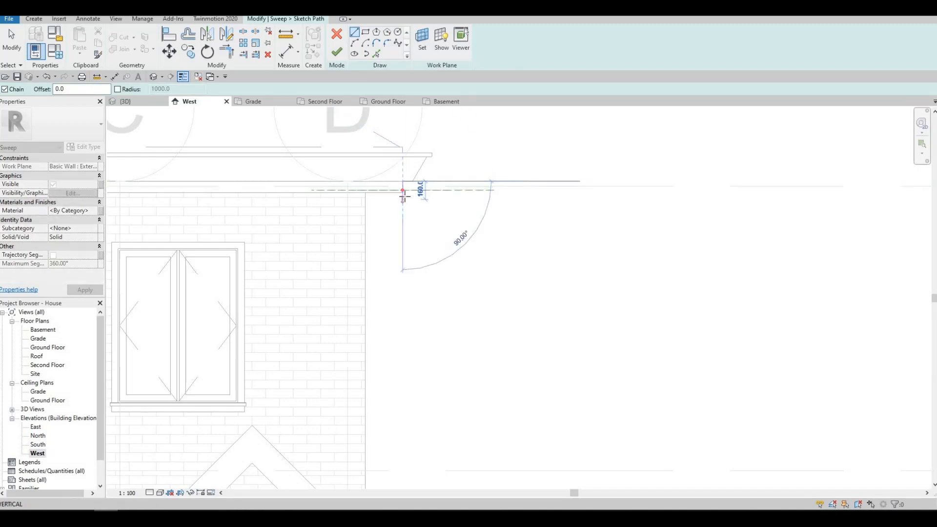
key(Escape)
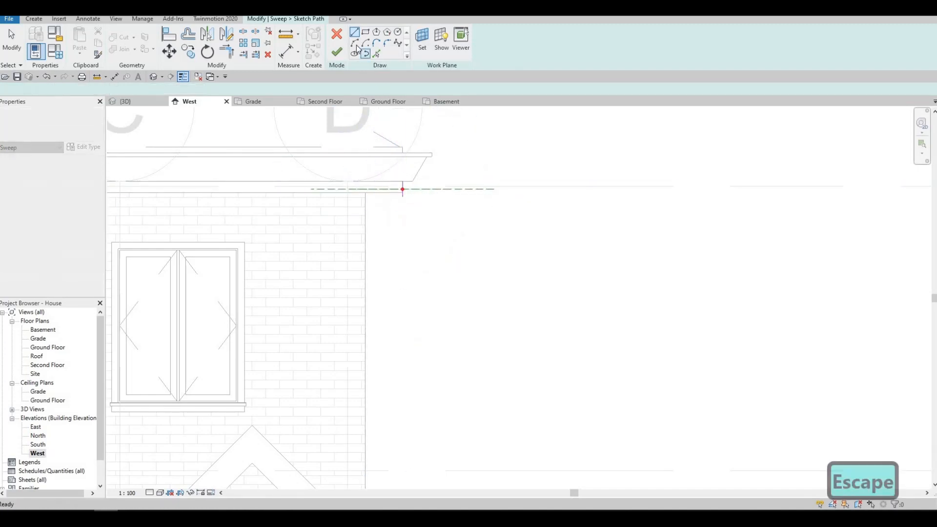
Add a tangent arc of about 81 mm radius from the line's lower end toward the wall, shortened to about 70.5°
click(355, 45)
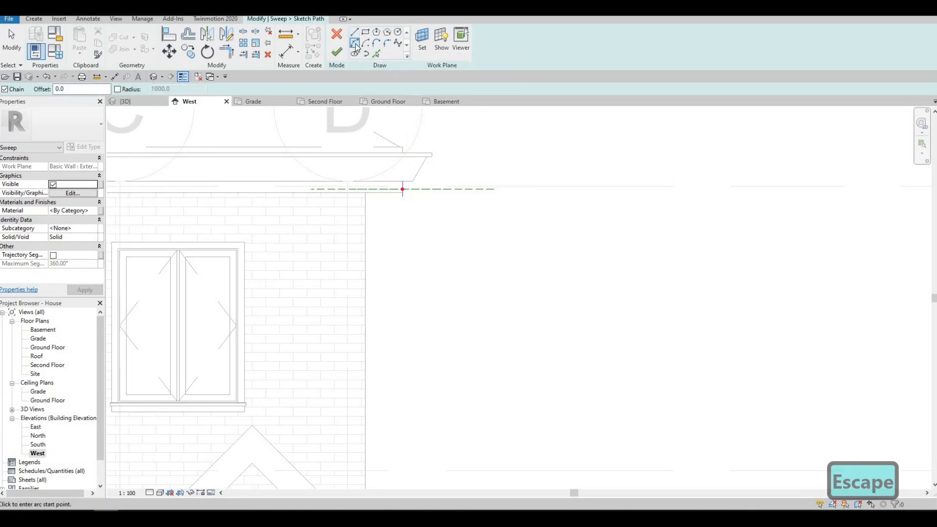
click(395, 213)
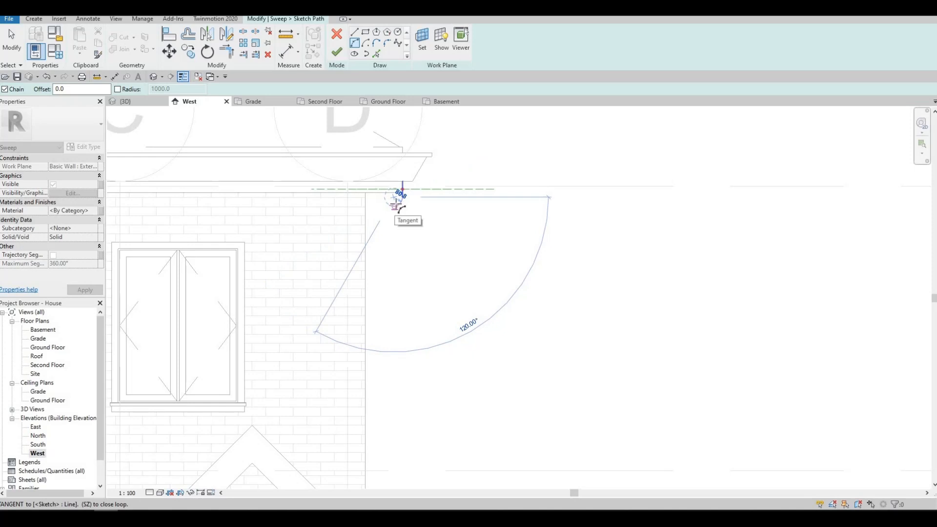
scroll(401, 216, up, 5)
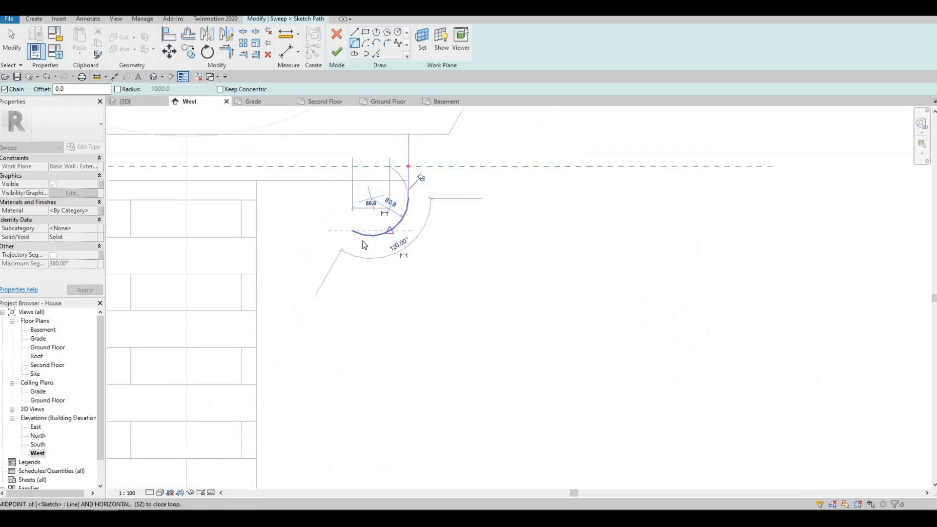
click(362, 236)
key(Escape)
key(Escape)
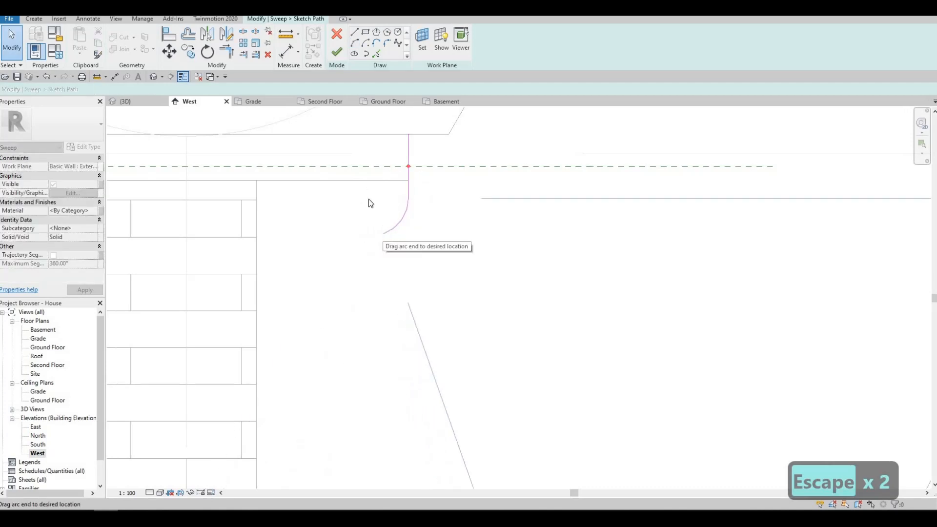
Sketch a sloping path line about 225 mm long from the arc's end down toward the wall
click(355, 31)
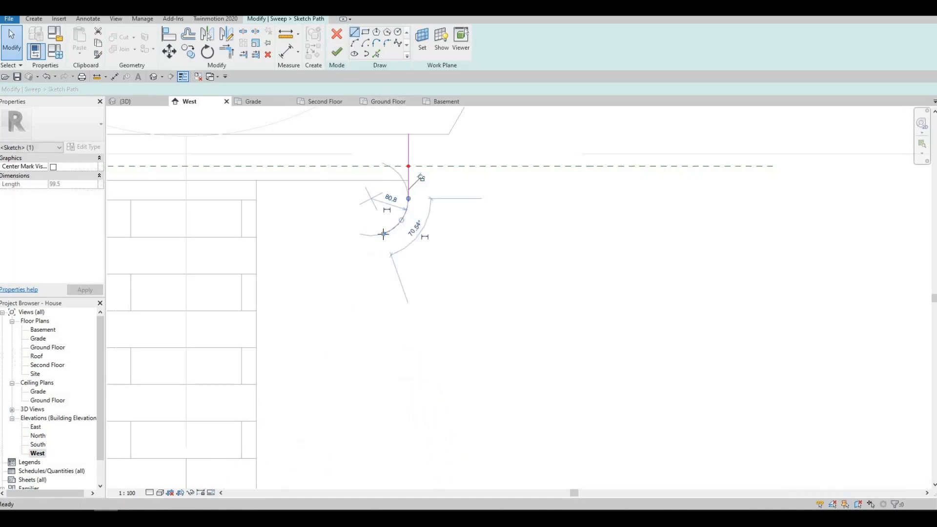
click(384, 234)
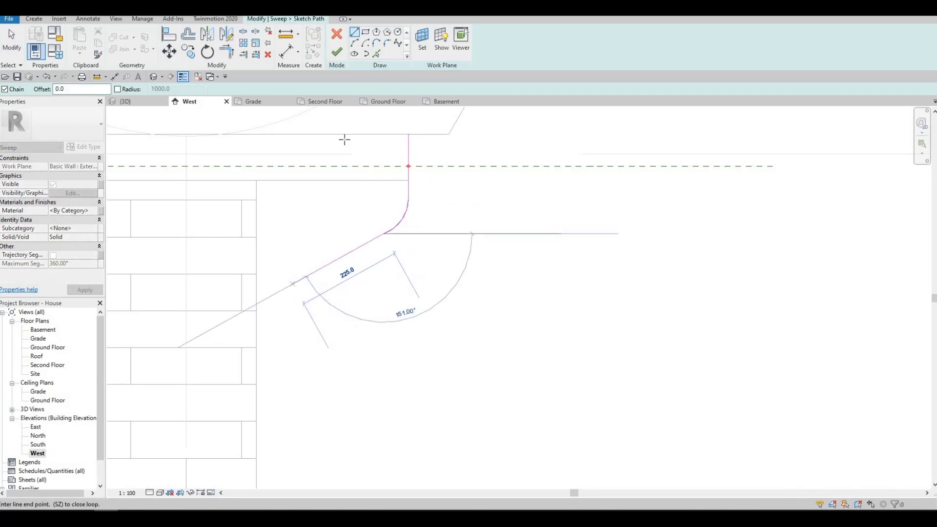
click(292, 283)
key(Escape)
Join the sloping line to the wall's outer edge with a tangent arc of about 163 mm radius
click(354, 43)
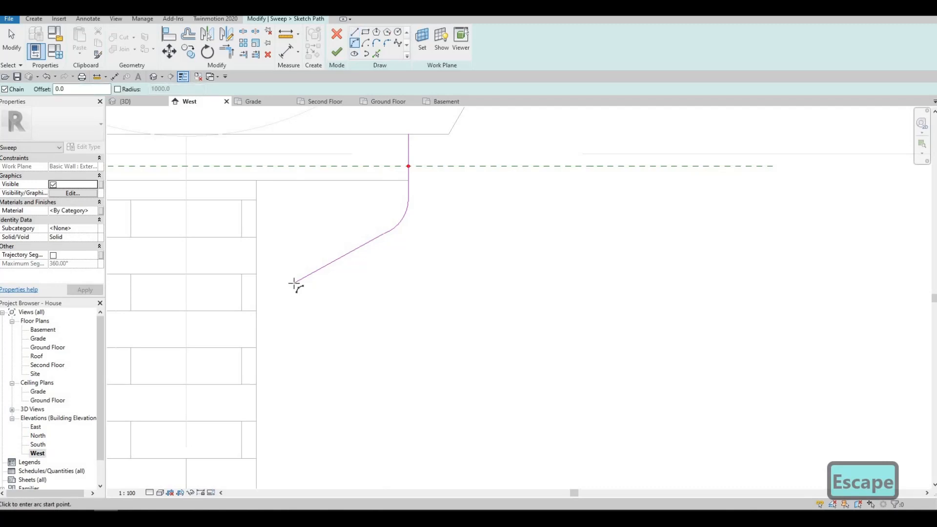
click(291, 282)
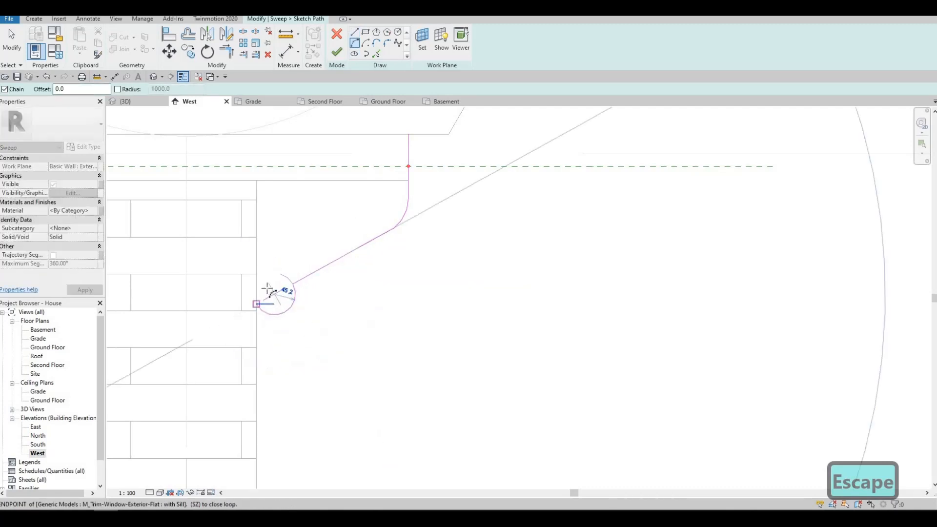
key(Escape)
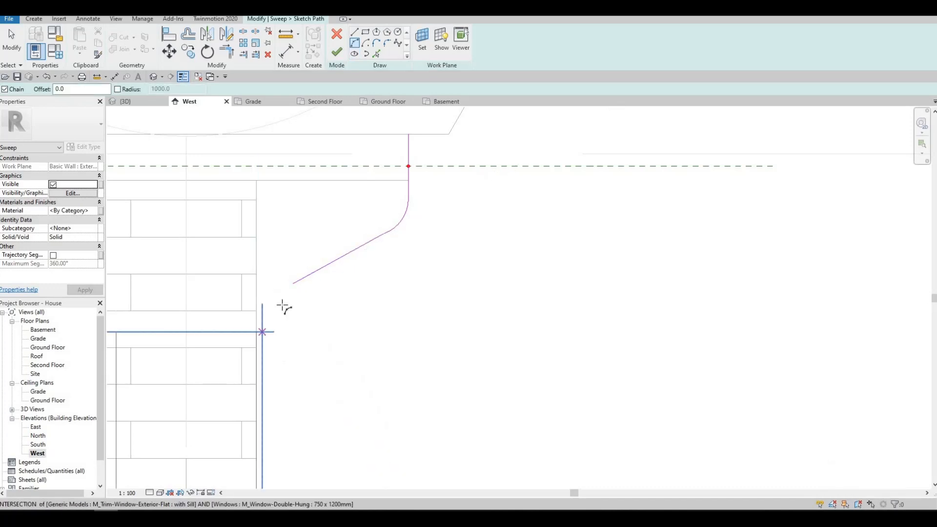
click(293, 283)
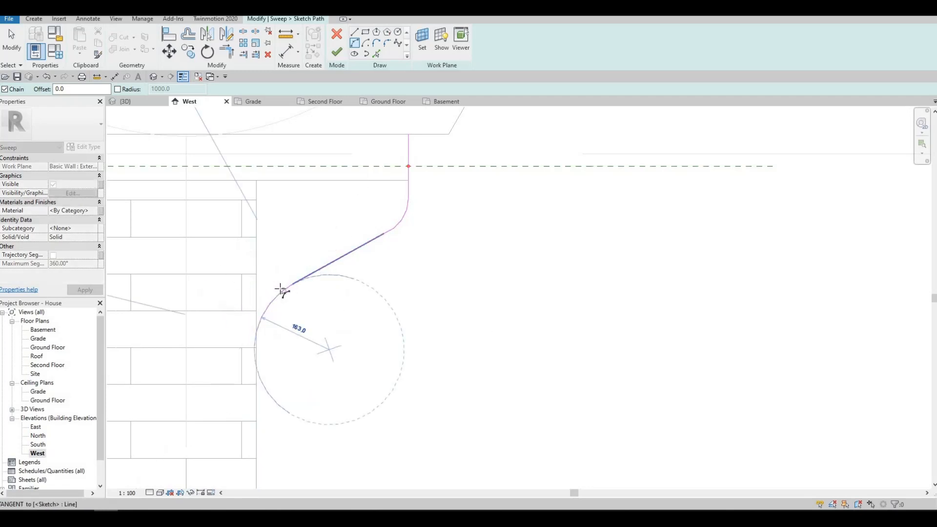
click(256, 332)
key(Escape)
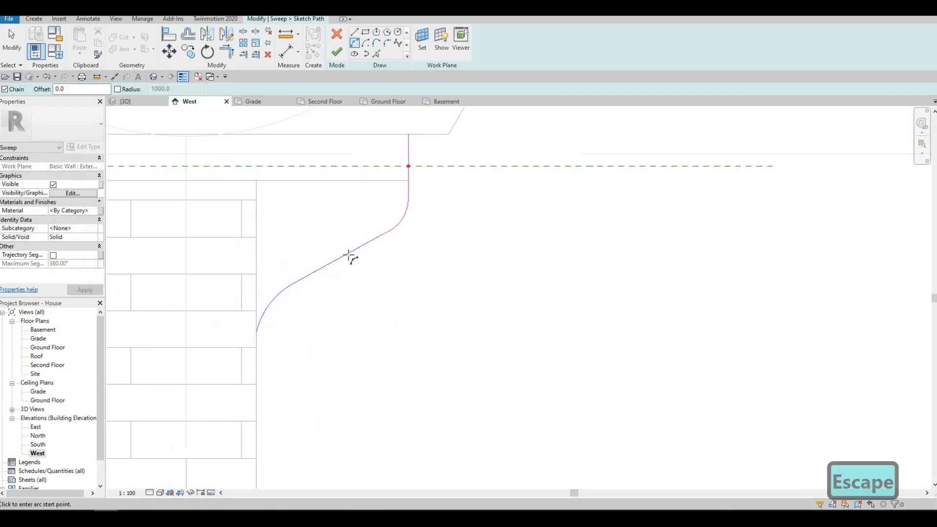
Sketch a long vertical path line from the arc's end down the wall edge to just above the Grade level
scroll(350, 257, down, 2)
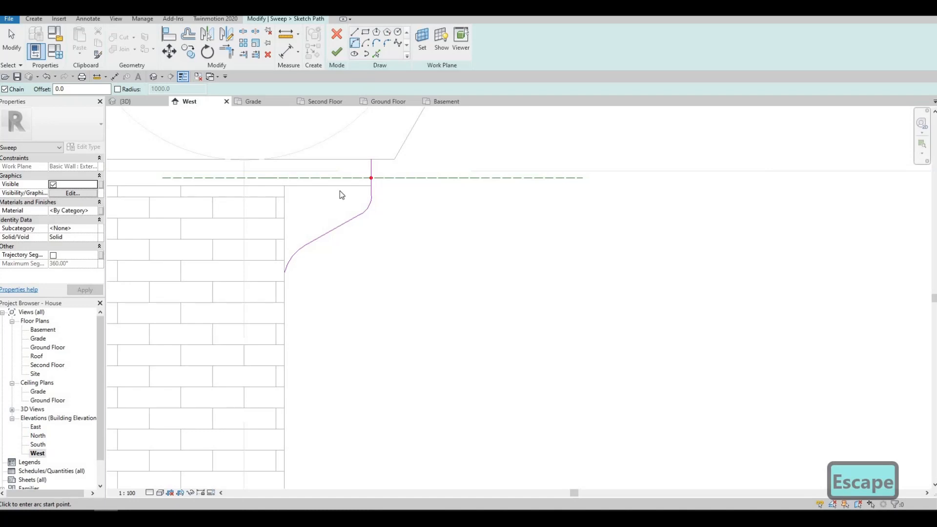
click(286, 273)
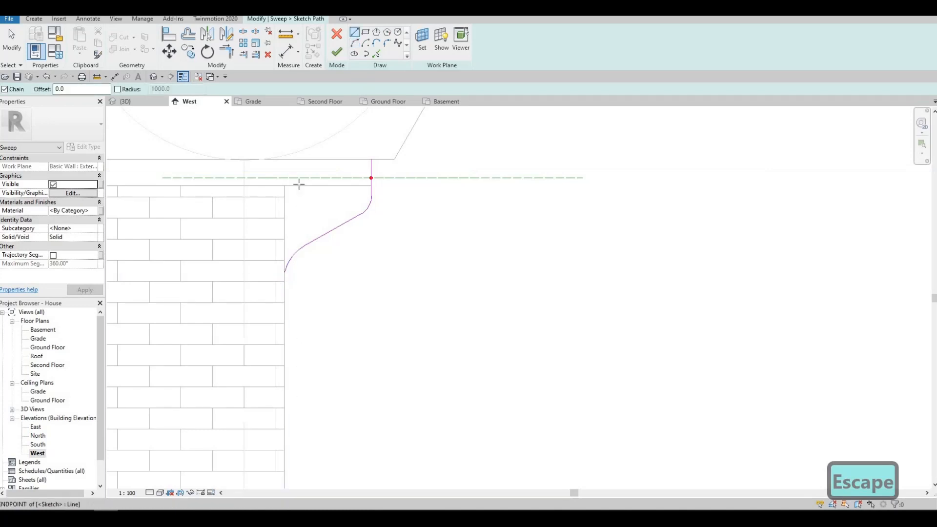
middle_drag(299, 322, 300, 151)
scroll(299, 156, down, 2)
scroll(291, 210, down, 2)
middle_drag(265, 347, 267, 191)
scroll(267, 191, down, 2)
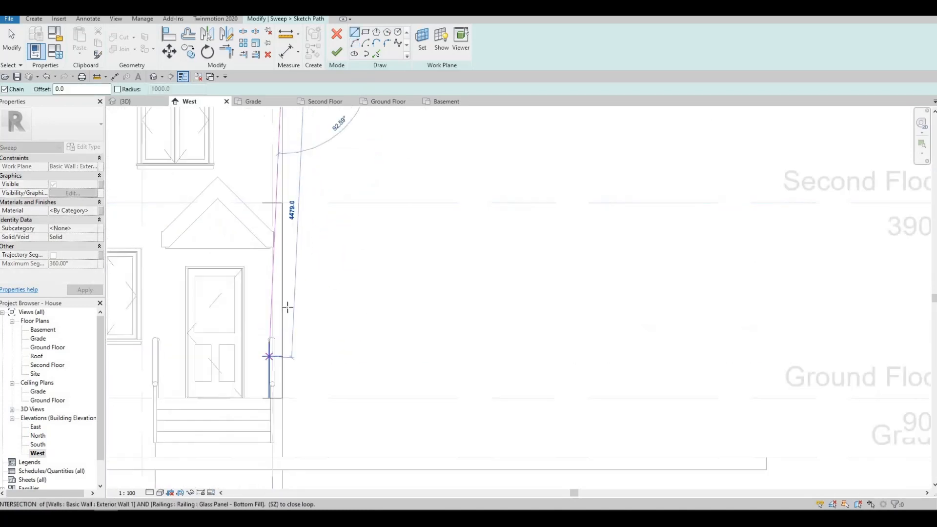
middle_drag(292, 417, 292, 375)
scroll(293, 312, up, 2)
middle_drag(293, 427, 292, 330)
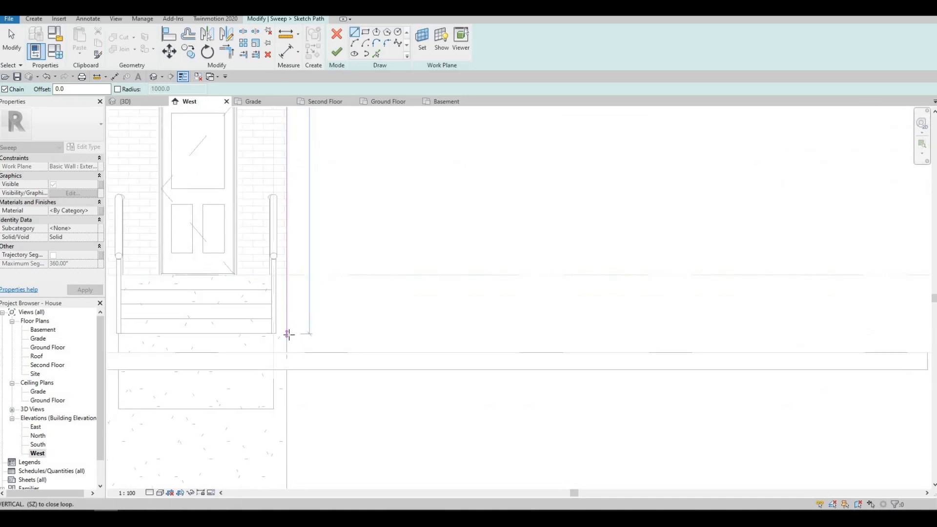
scroll(281, 346, up, 2)
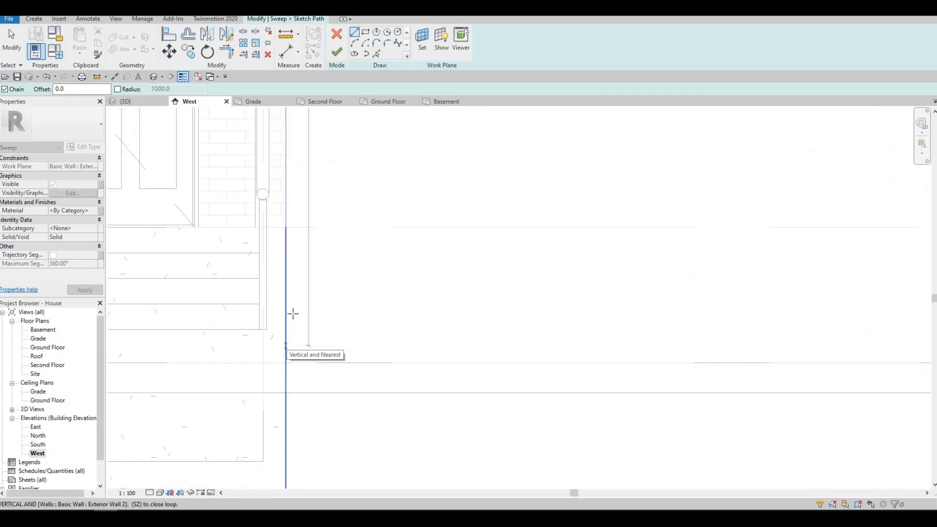
click(286, 345)
key(Escape)
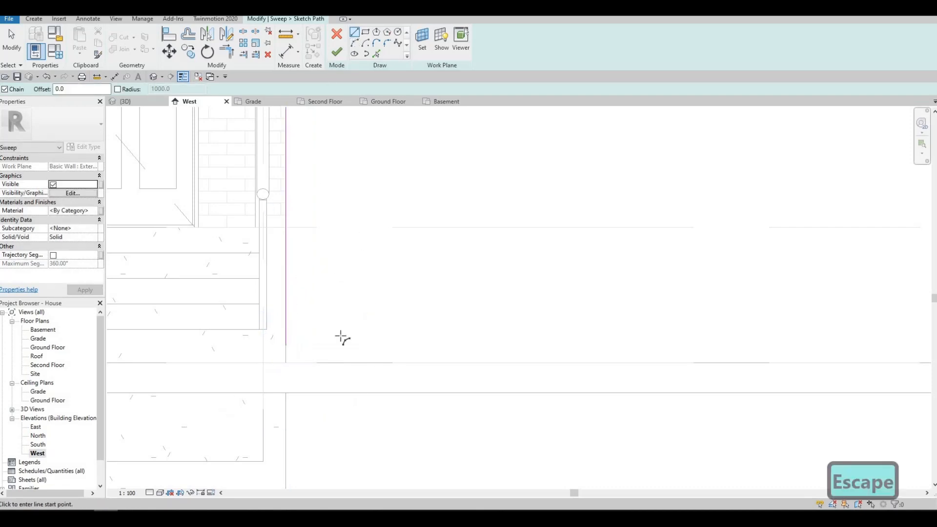
Add a tangent arc of about 122 mm radius curving outward from the vertical line's lower end to the Grade level
scroll(264, 343, up, 3)
click(258, 336)
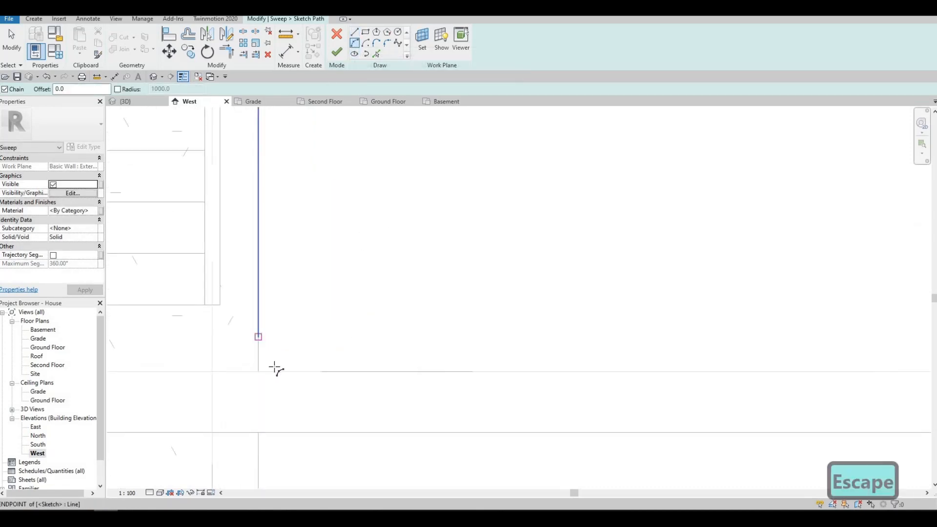
click(282, 371)
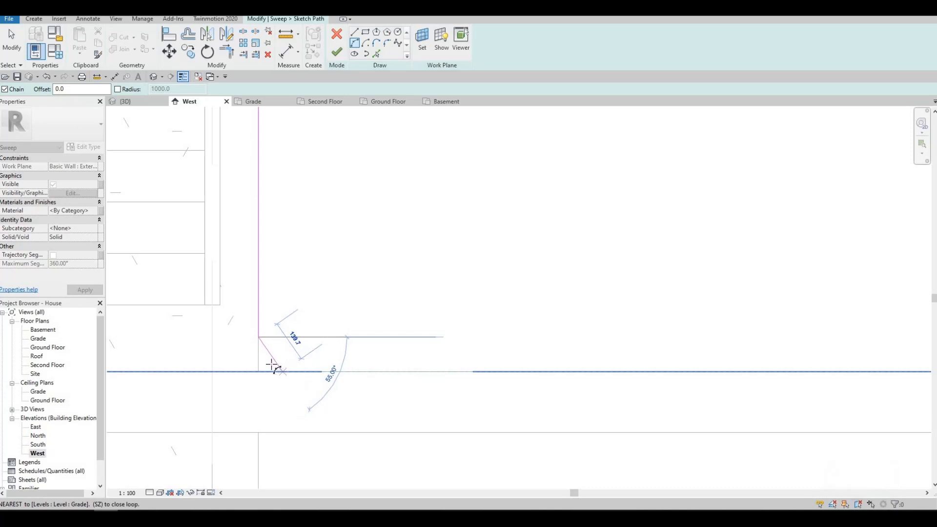
click(274, 366)
scroll(307, 335, up, 1)
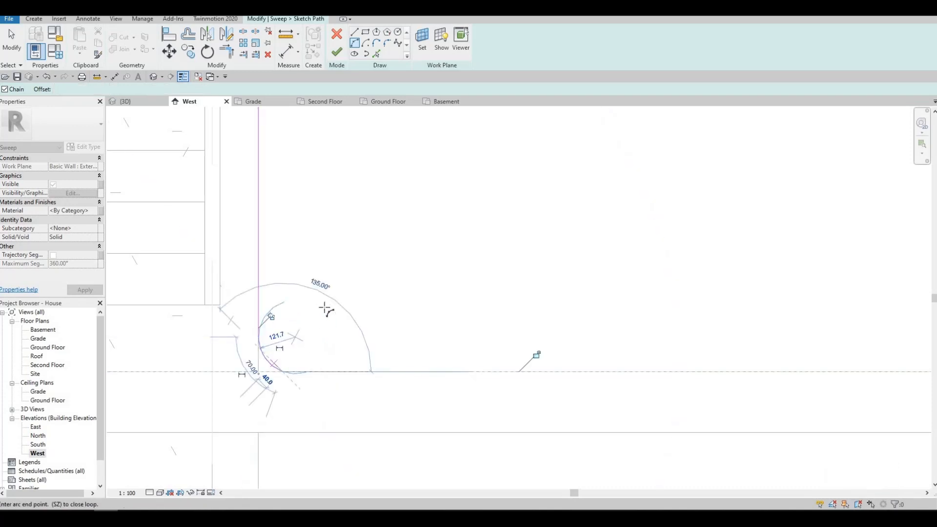
key(Escape)
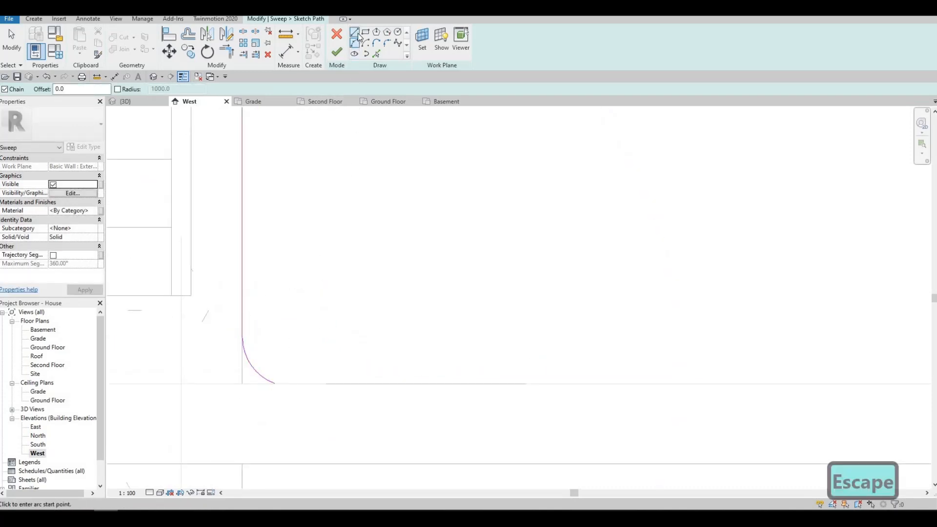
Extend the path outward along the Grade level with a horizontal line about 20 mm long and finish the sweep path
scroll(272, 393, up, 2)
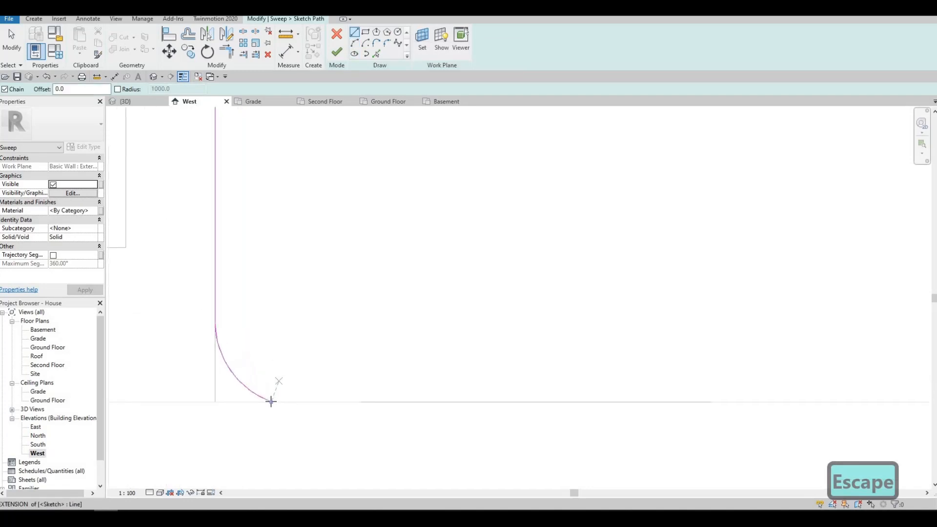
click(280, 401)
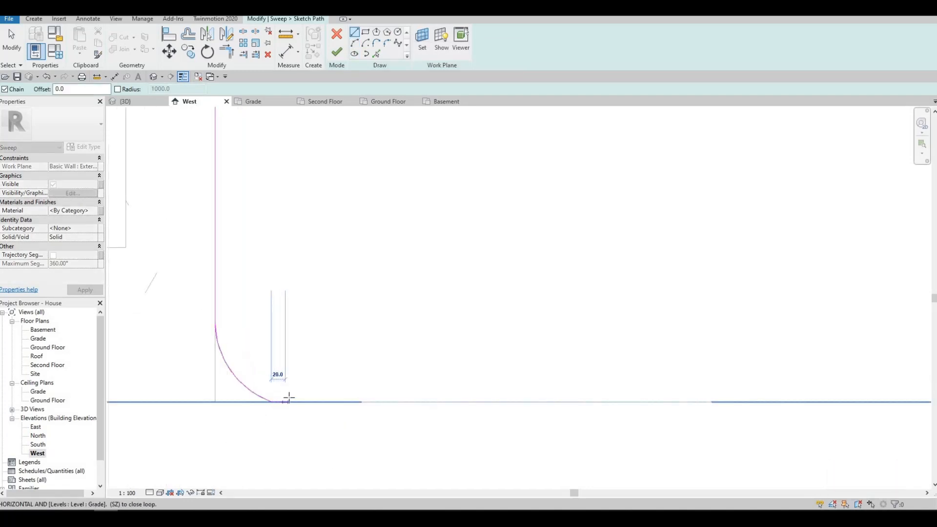
key(Escape)
key(Escape)
scroll(314, 356, down, 4)
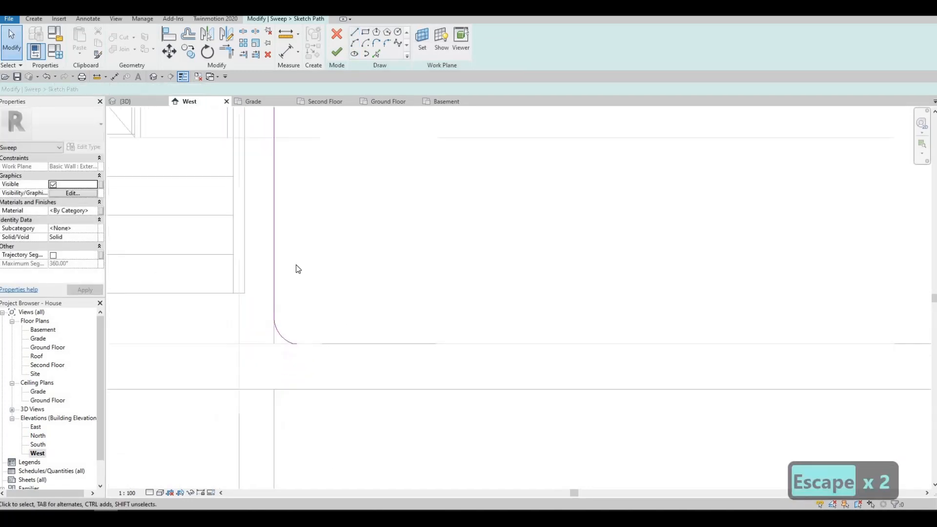
click(337, 54)
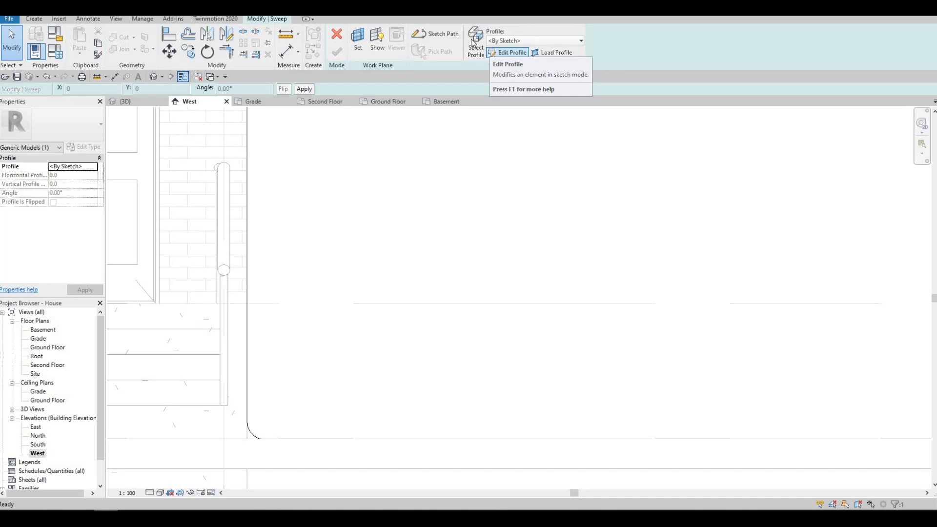
Open the sweep's profile sketch for editing in the 3D view, near the path's upper end at the eave
click(492, 53)
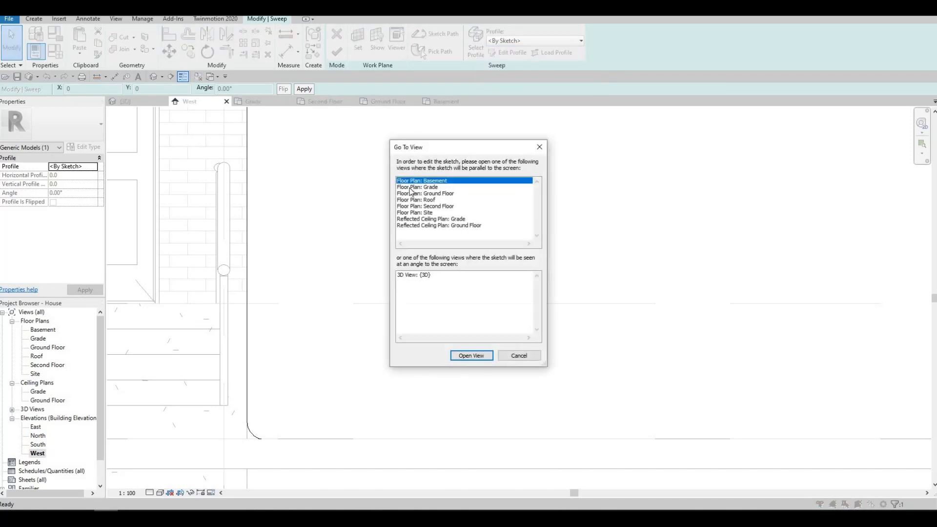
key(Escape)
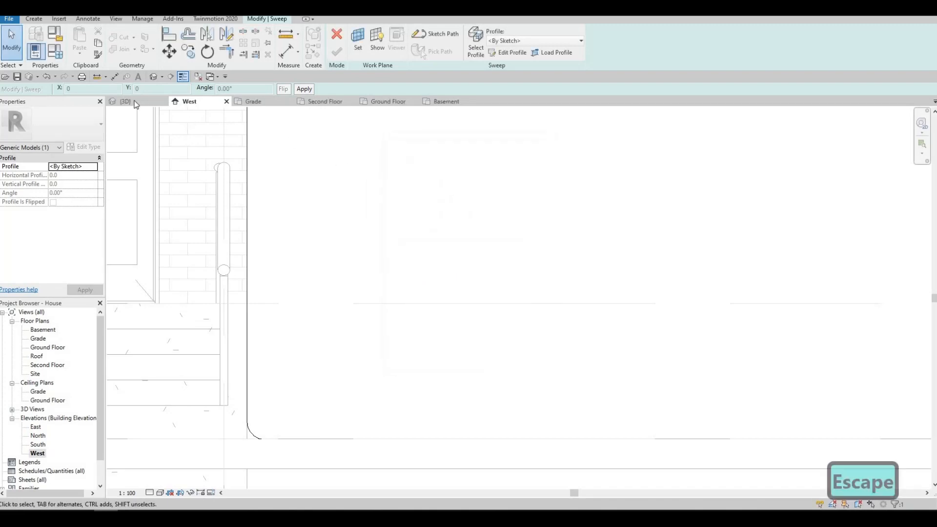
click(134, 101)
shift+middle_drag(461, 229, 319, 461)
middle_drag(465, 133, 336, 381)
scroll(336, 381, down, 2)
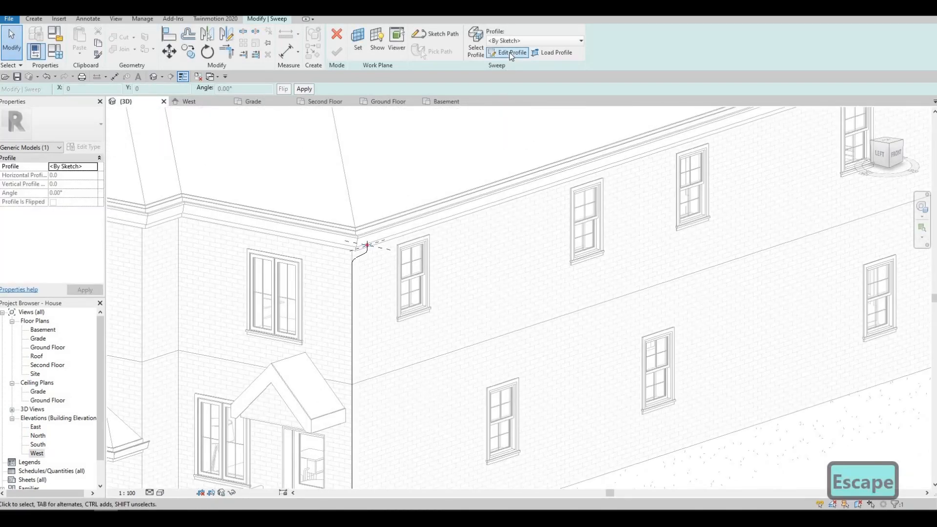
click(511, 53)
Sketch a rectangular profile about 80 by 20 mm at the path's upper end, with one long edge along the reference line
scroll(370, 229, up, 1)
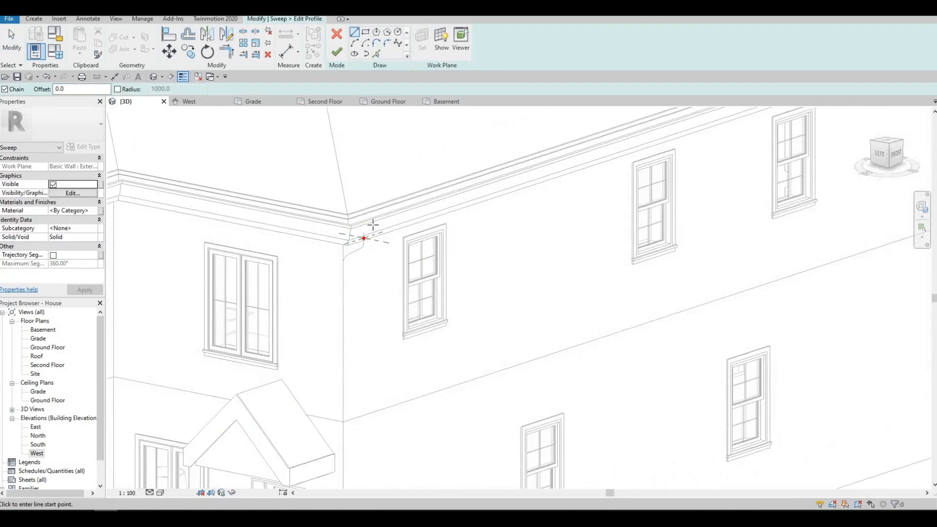
scroll(373, 225, up, 4)
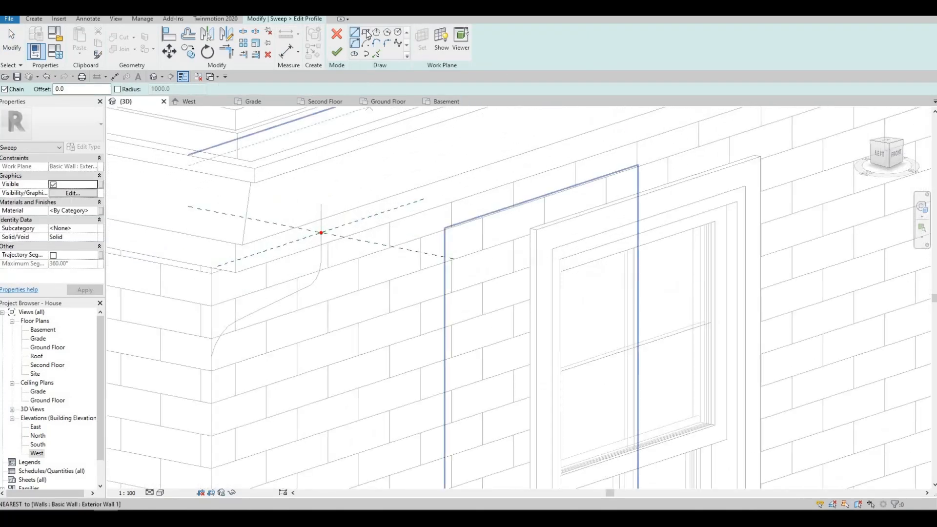
click(366, 32)
scroll(312, 229, up, 3)
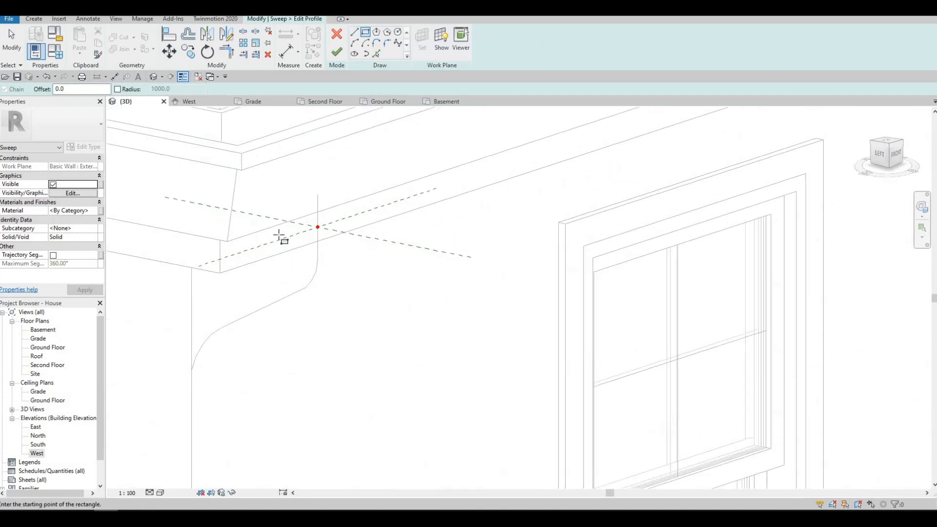
click(280, 242)
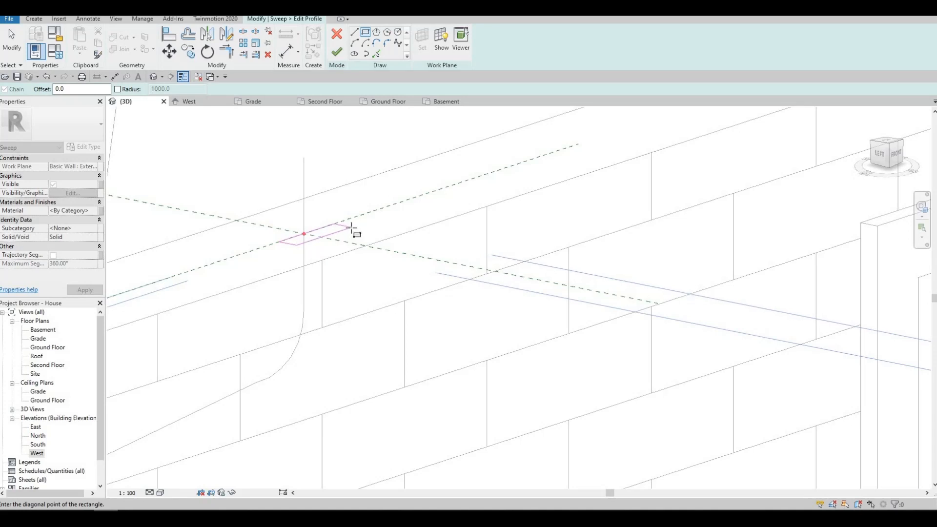
click(285, 247)
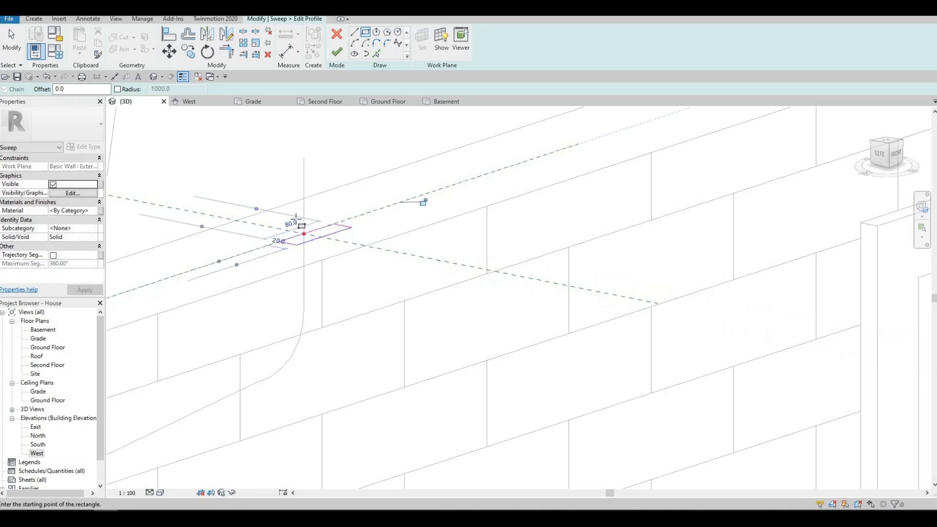
Move the profile rectangle so the midpoint of its long edge sits on the path's reference point, and finish the profile
scroll(296, 219, up, 3)
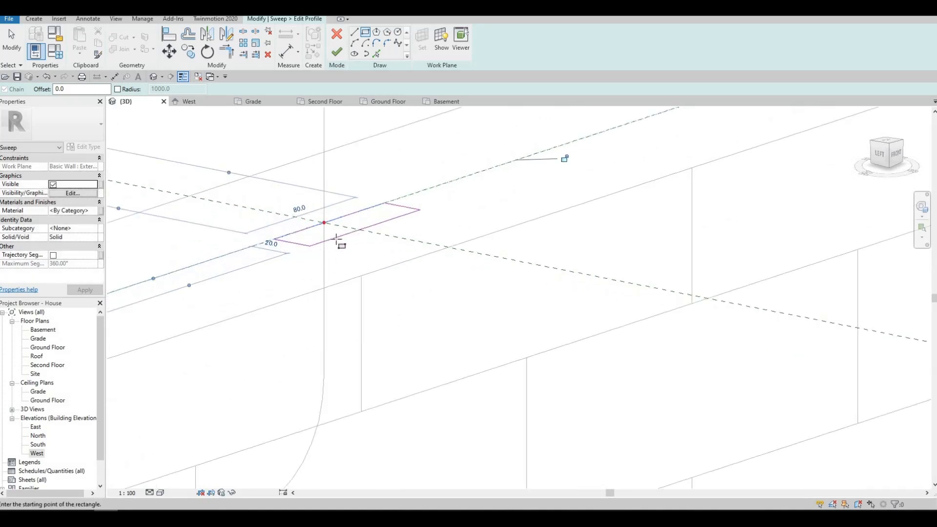
key(Escape)
key(Escape)
mouse_move(204, 160)
mouse_down()
mouse_move(447, 271)
mouse_move(362, 247)
mouse_up()
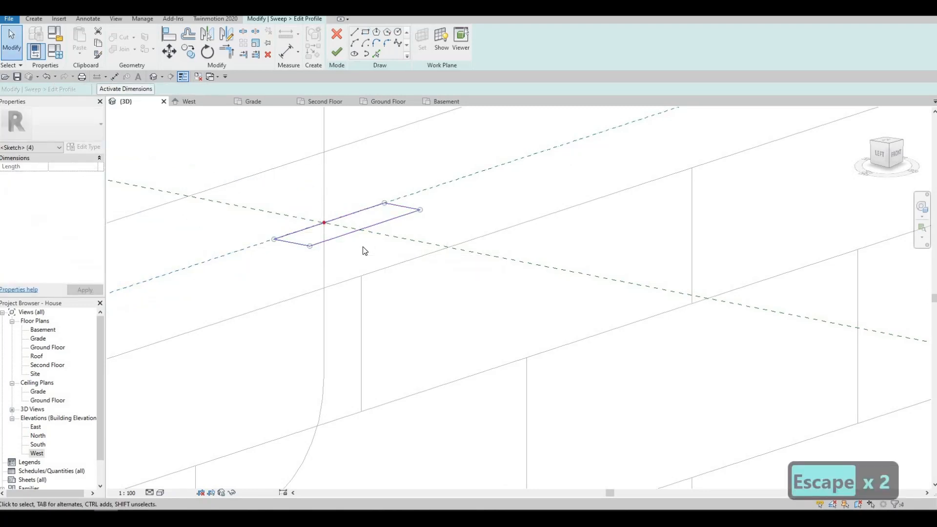
key(m)
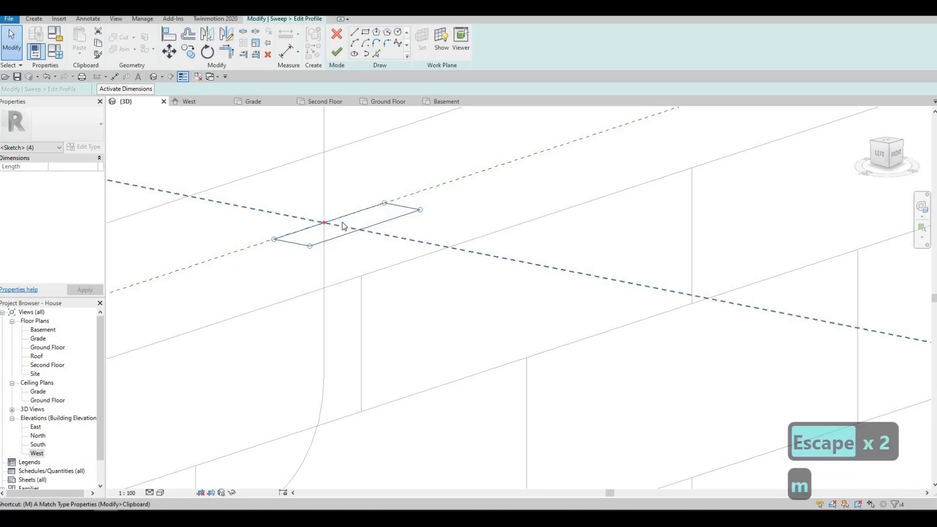
click(171, 50)
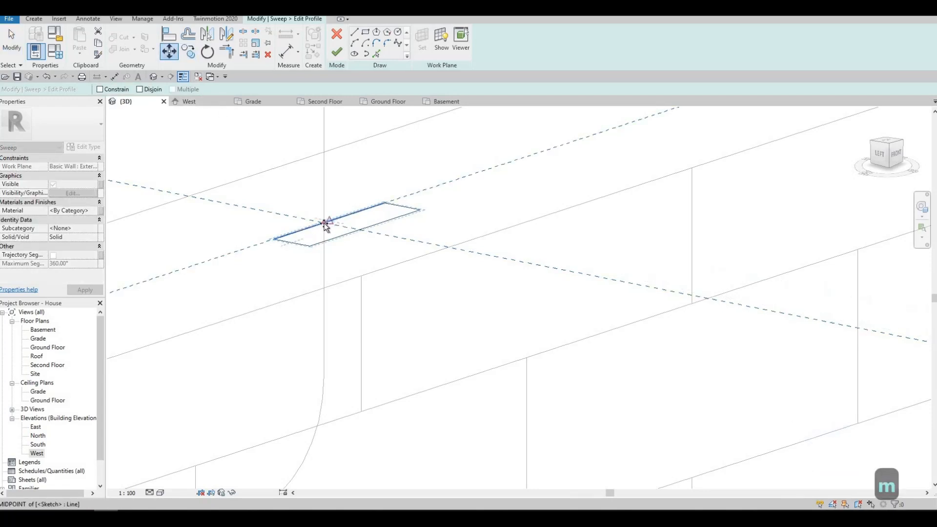
click(324, 222)
key(Escape)
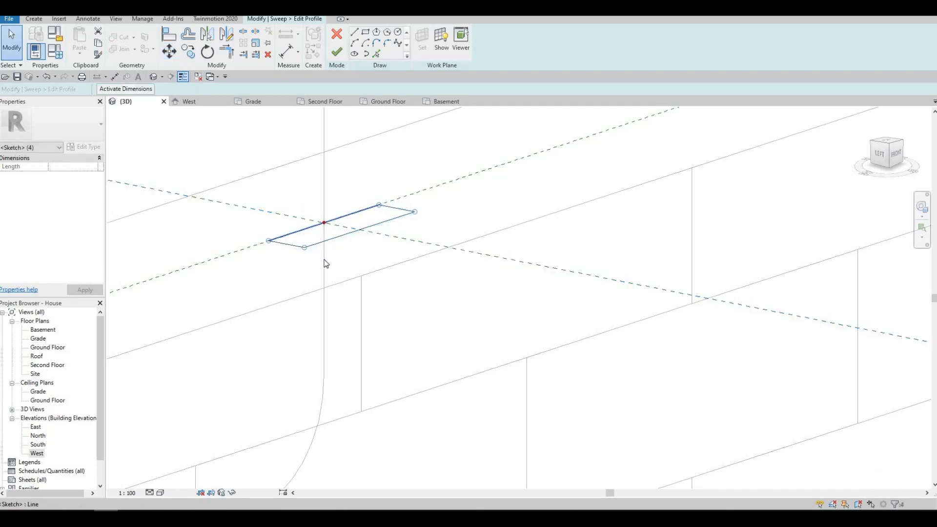
scroll(322, 292, down, 2)
scroll(365, 230, down, 2)
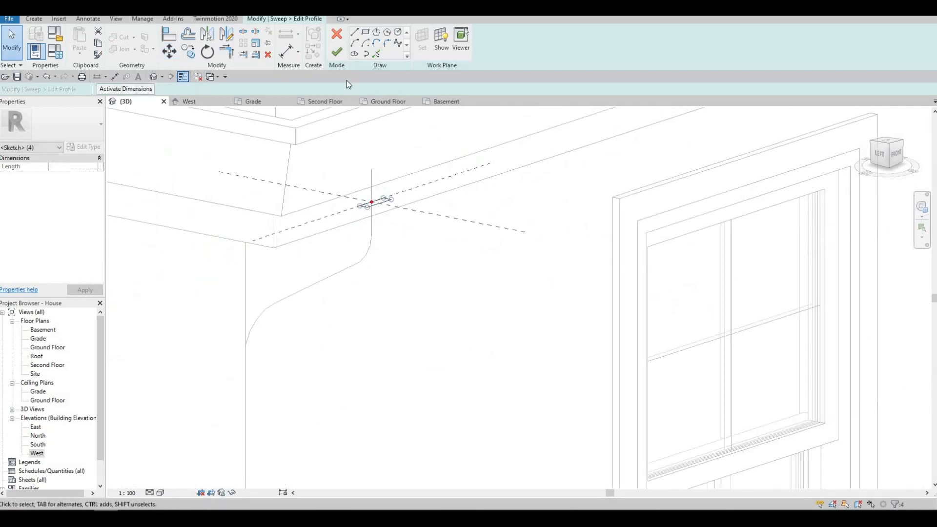
click(336, 56)
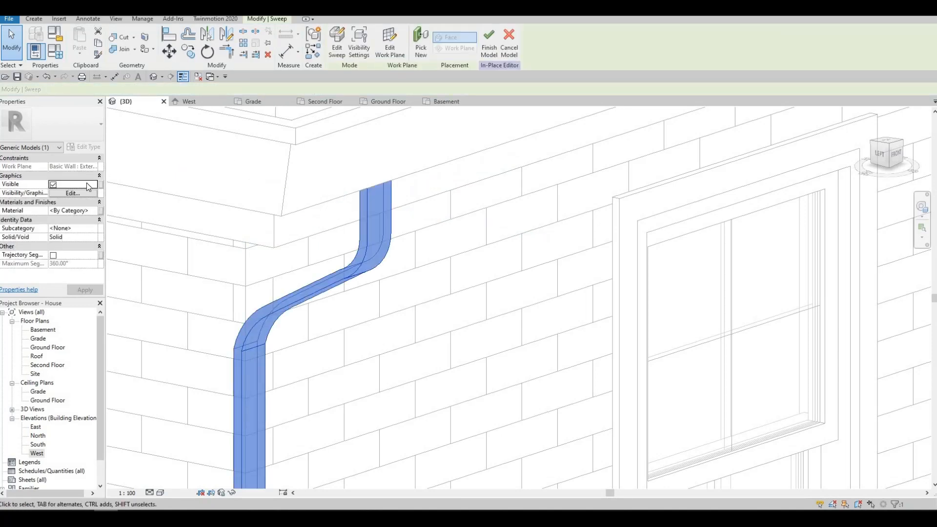
Search the materials for "alu" and add the library's Aluminum to the project, replacing the existing appearance
click(94, 211)
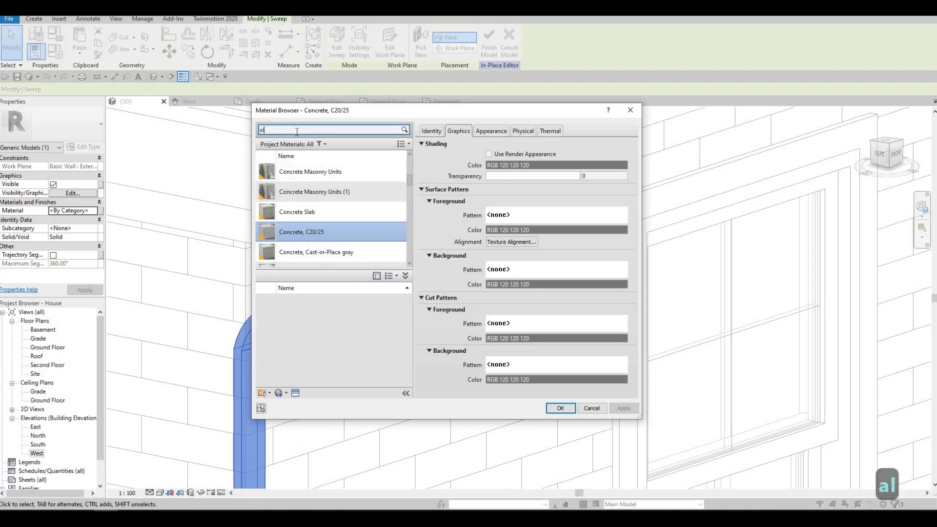
text(u)
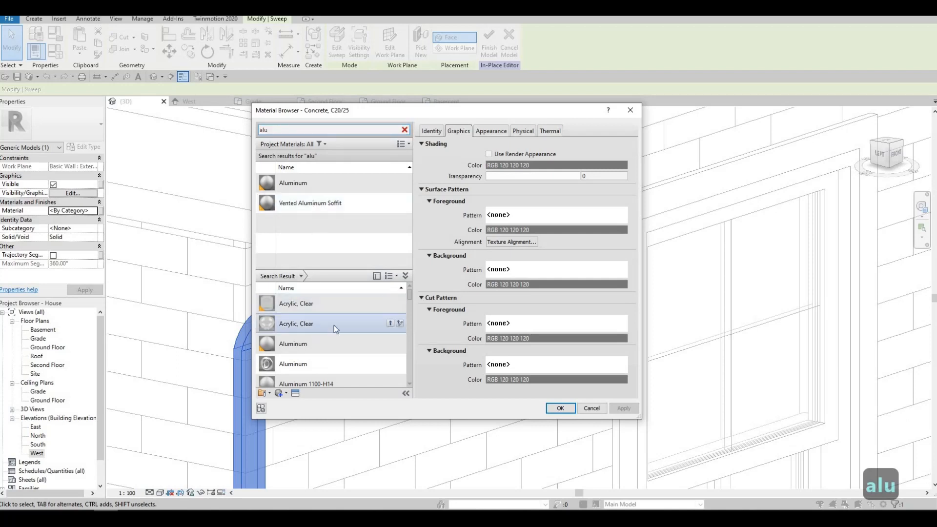
scroll(334, 324, down, 1)
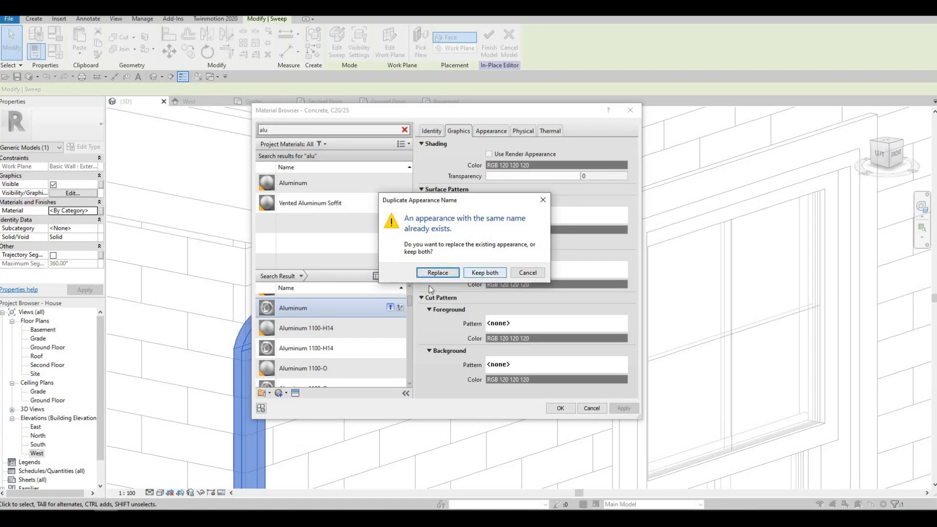
click(439, 273)
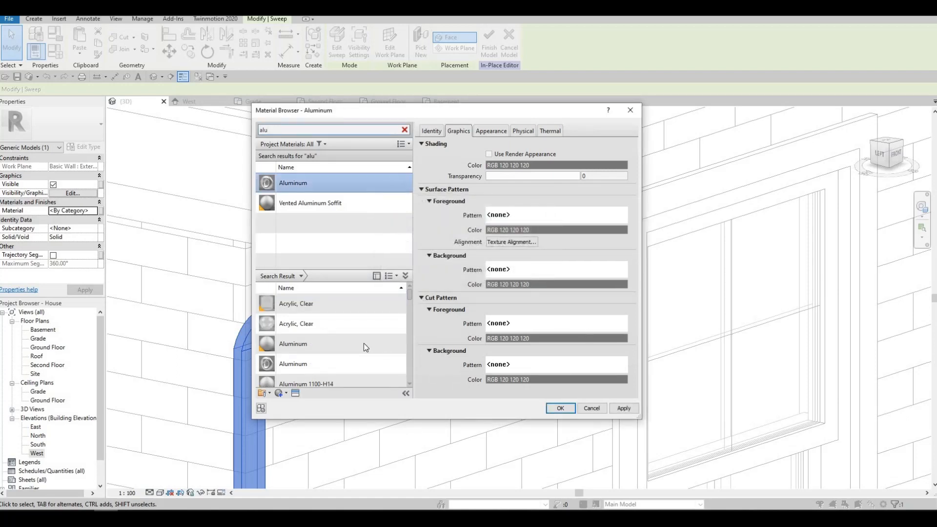
Add Aluminum 1100-H14 from the material library and assign it to the downspout sweep
click(364, 344)
scroll(365, 358, down, 1)
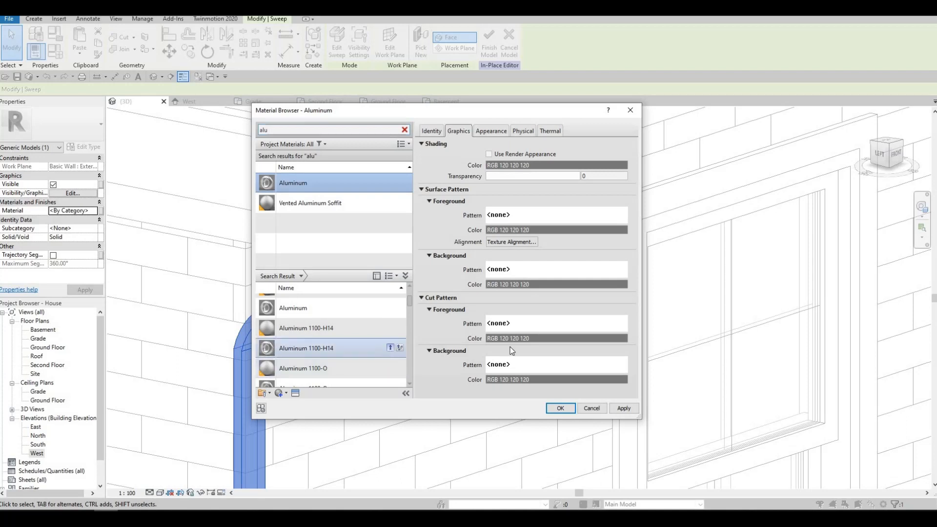
click(618, 407)
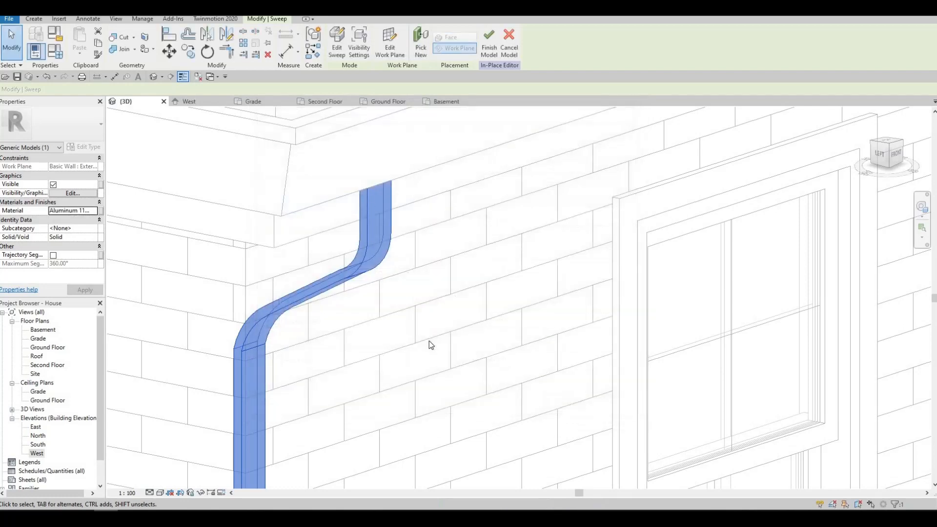
Nudge the downspout along the wall onto grid line 2 in the South elevation and finish the in-place model
scroll(429, 340, down, 1)
middle_drag(433, 291, 429, 322)
scroll(428, 320, down, 2)
scroll(422, 261, down, 1)
middle_drag(424, 383, 423, 301)
scroll(422, 250, down, 2)
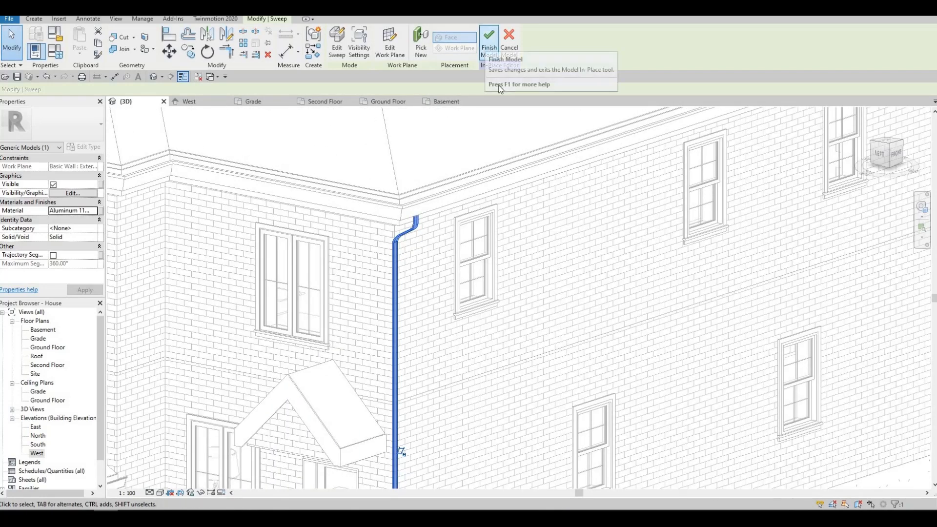
scroll(376, 293, up, 5)
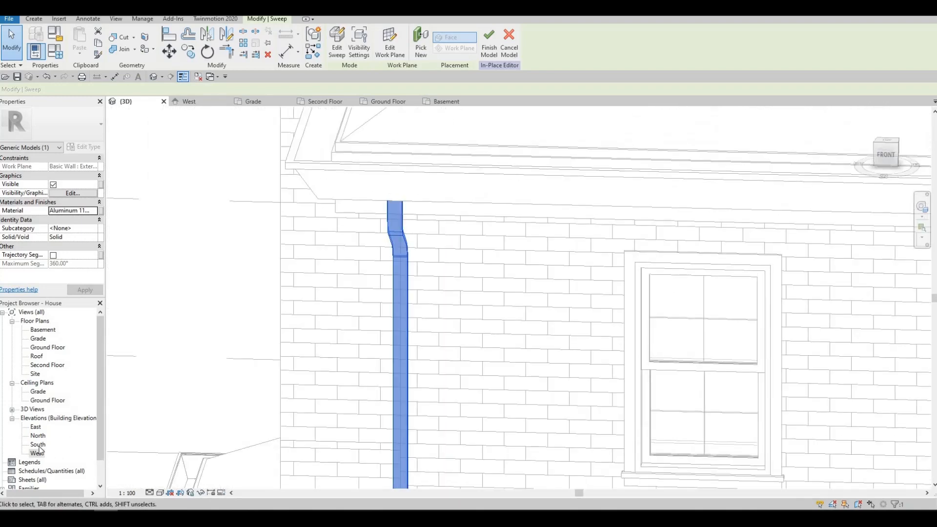
double_click(48, 445)
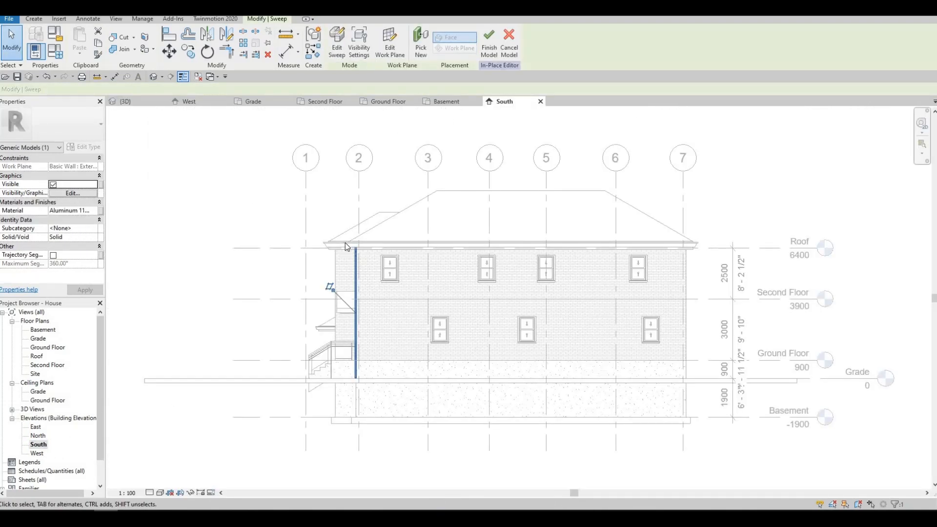
scroll(372, 245, up, 5)
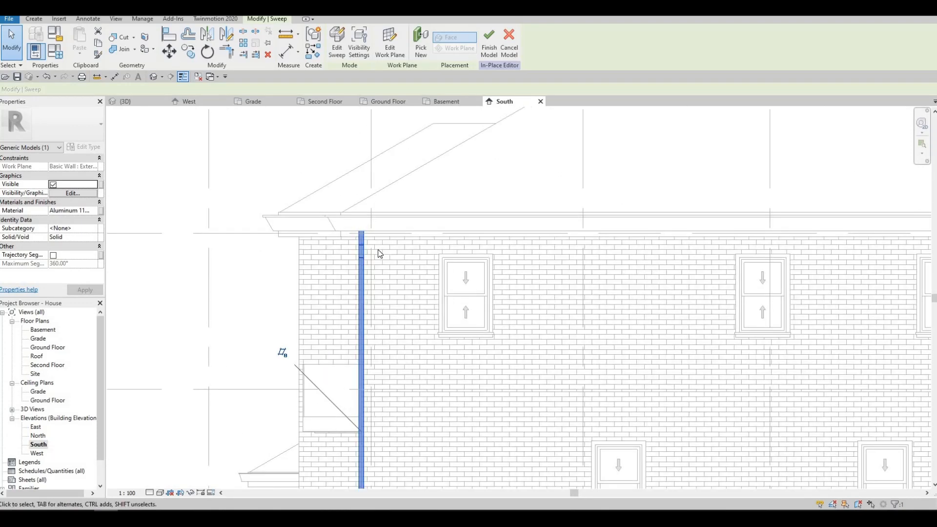
key(Right)
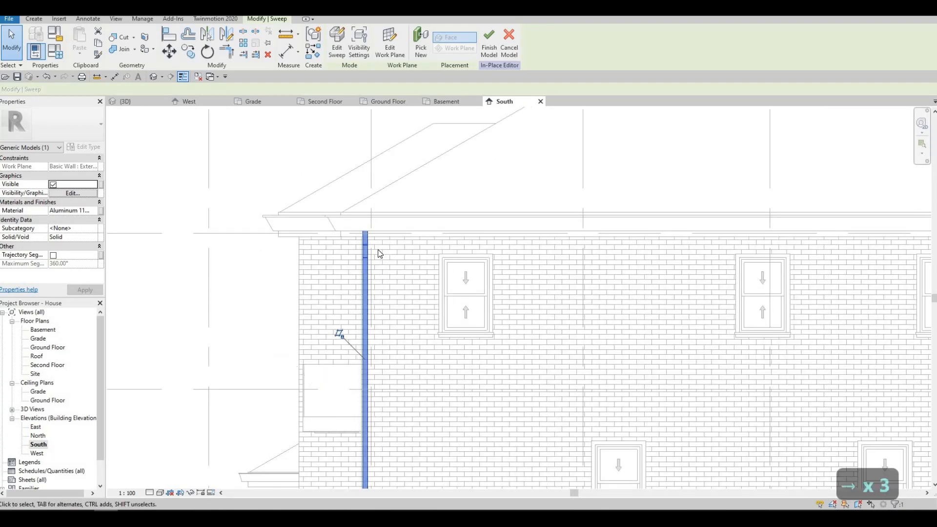
key(Right)
key(Right)
key(Right)
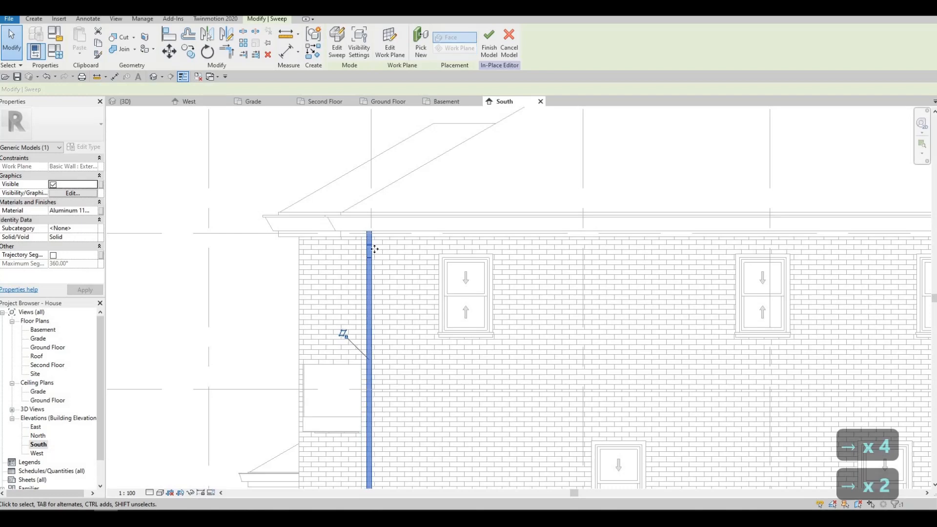
click(489, 45)
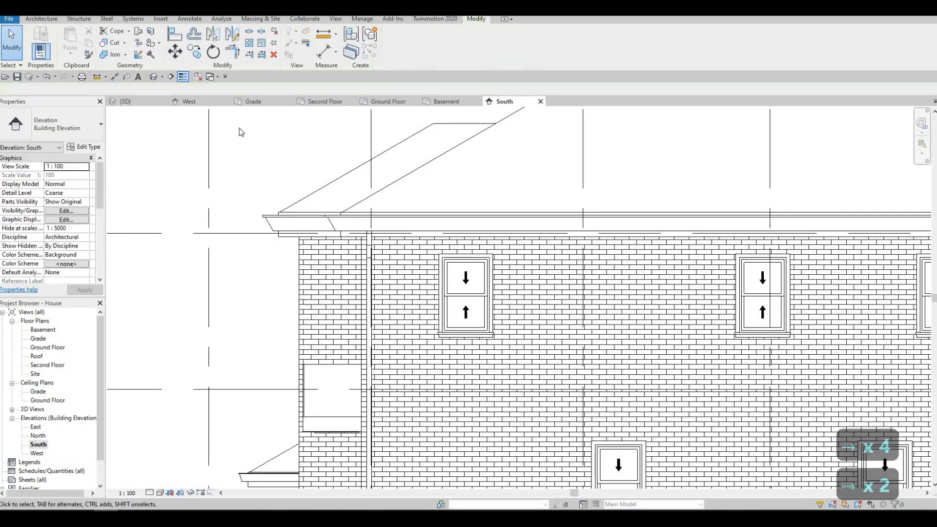
Examine the finished downspout in the 3D view from eave to grade, and the garage corner below its roof gutter
click(154, 76)
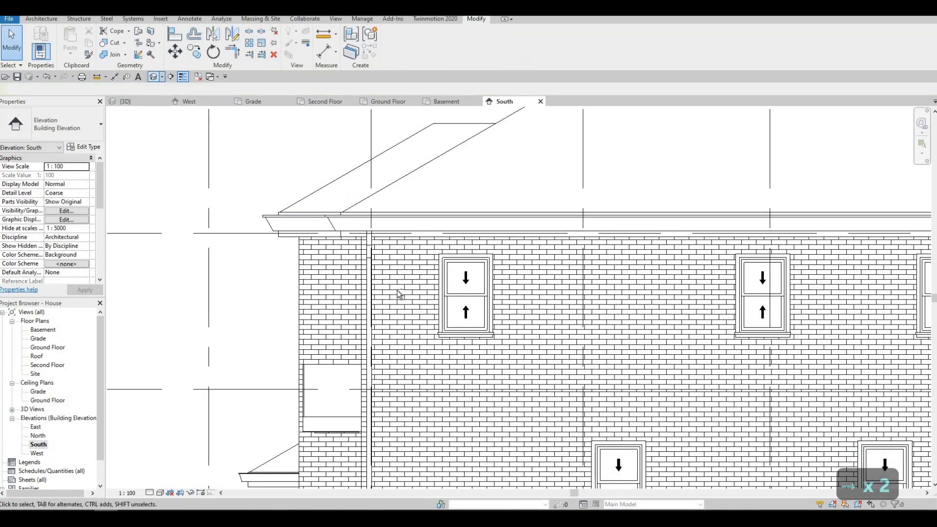
shift+middle_drag(502, 336, 544, 437)
scroll(564, 166, down, 3)
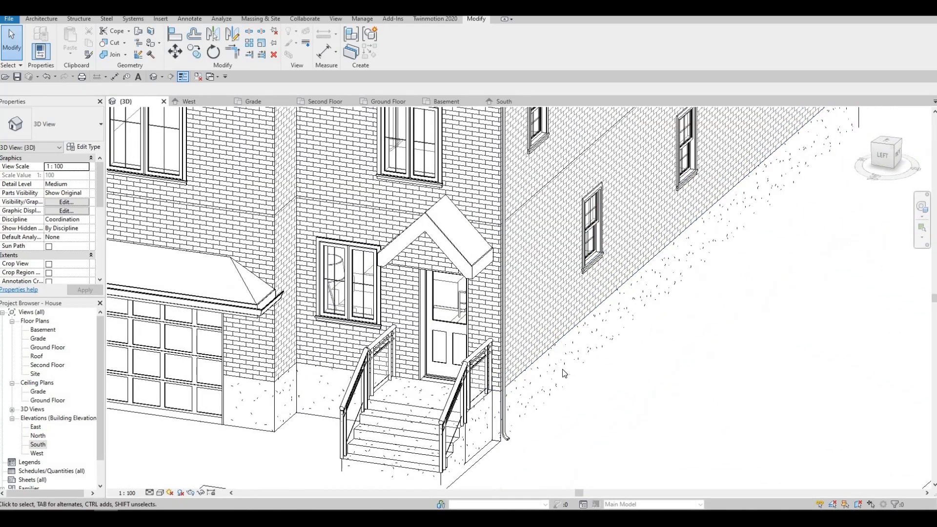
shift+middle_drag(563, 372, 412, 268)
shift+middle_drag(491, 337, 407, 199)
scroll(454, 173, up, 6)
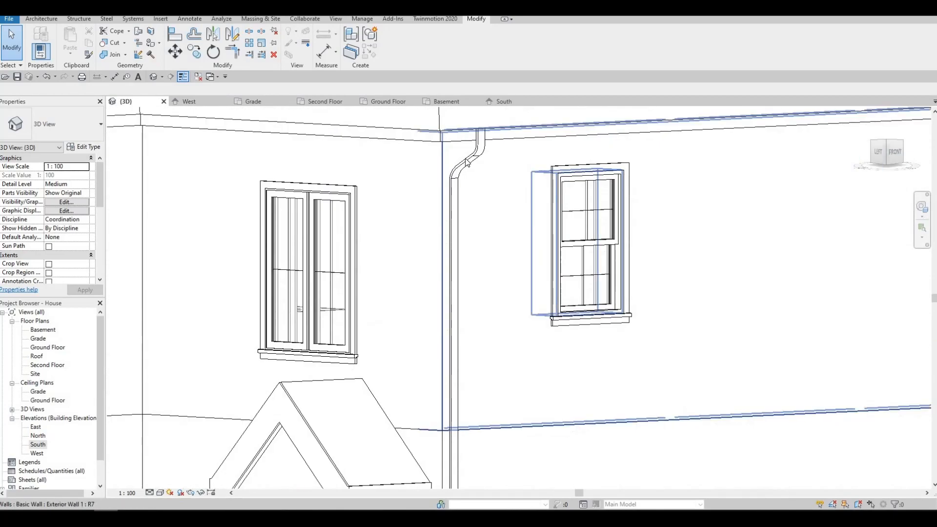
scroll(434, 200, down, 5)
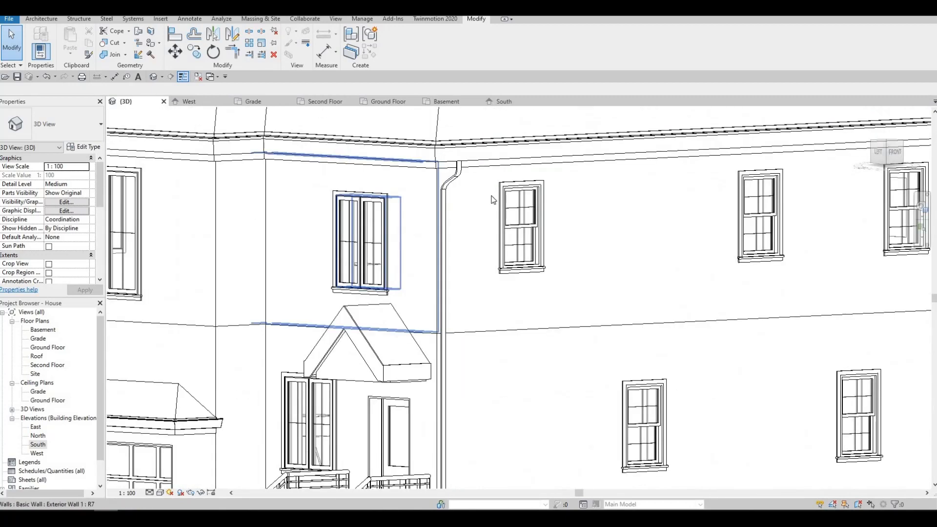
middle_drag(494, 199, 578, 116)
shift+middle_drag(571, 258, 459, 253)
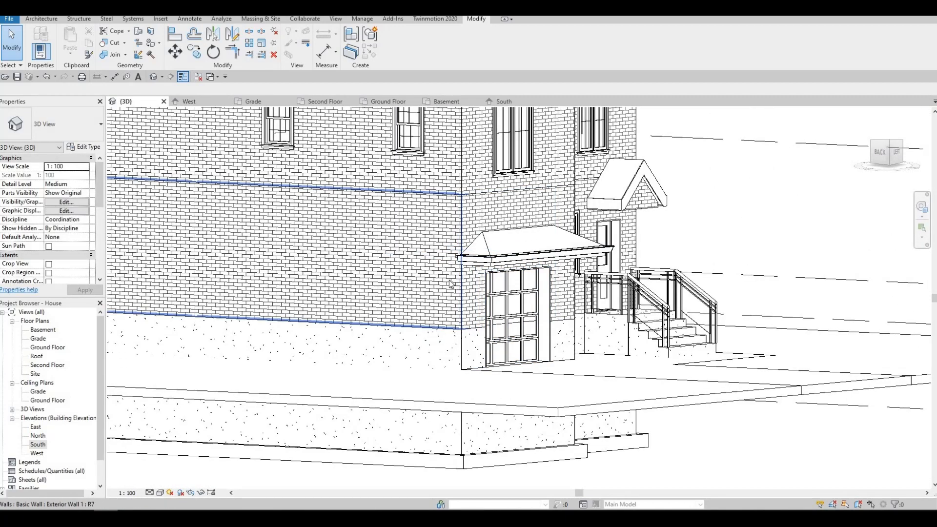
scroll(440, 209, up, 6)
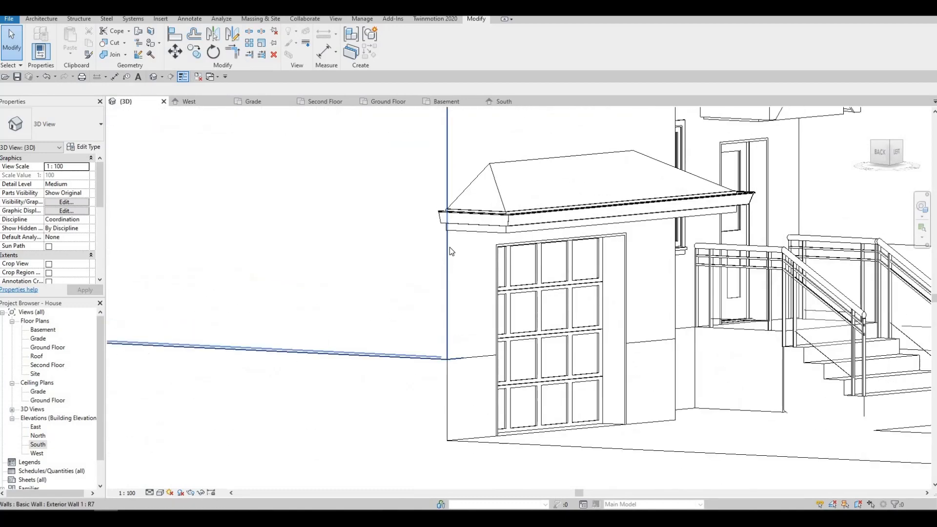
scroll(454, 189, down, 8)
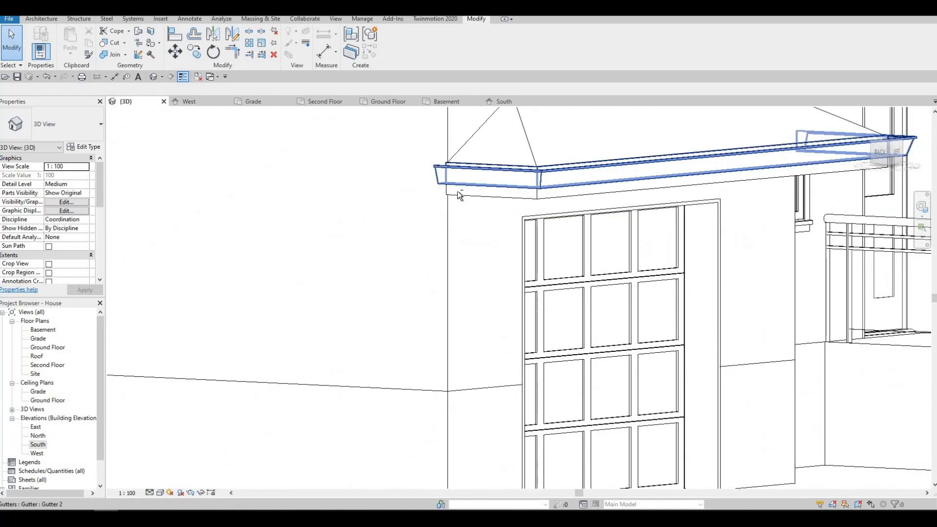
Examine the garage roof corner, the gabled canopy over the front entrance and the whole house exterior in the 3D view
shift+middle_drag(488, 166, 502, 166)
scroll(554, 224, down, 1)
middle_drag(522, 307, 552, 279)
scroll(607, 272, down, 1)
shift+middle_drag(620, 271, 583, 251)
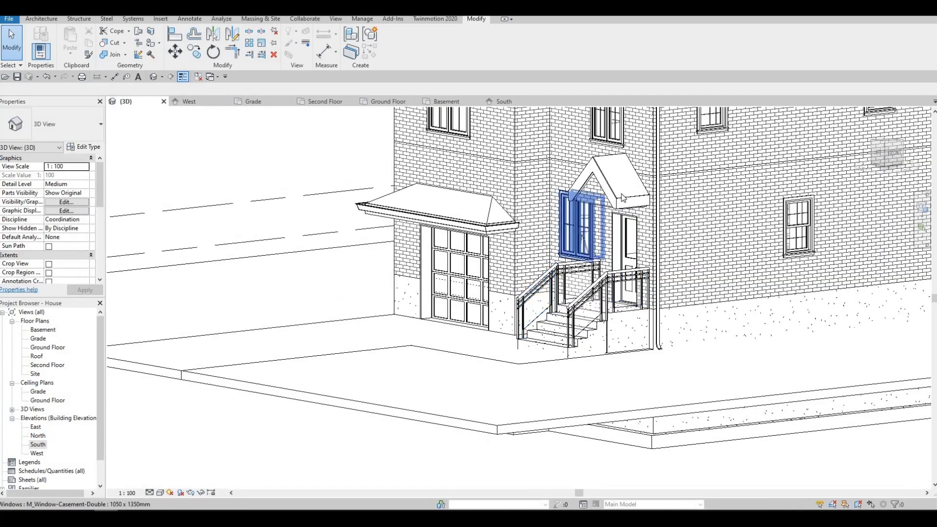
scroll(616, 208, up, 4)
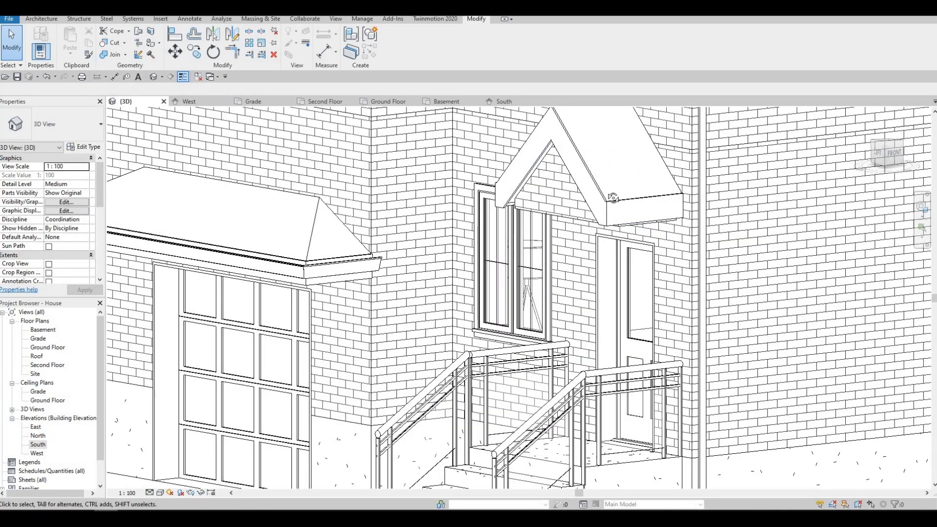
middle_drag(604, 169, 573, 254)
shift+middle_drag(574, 254, 596, 226)
scroll(592, 243, up, 1)
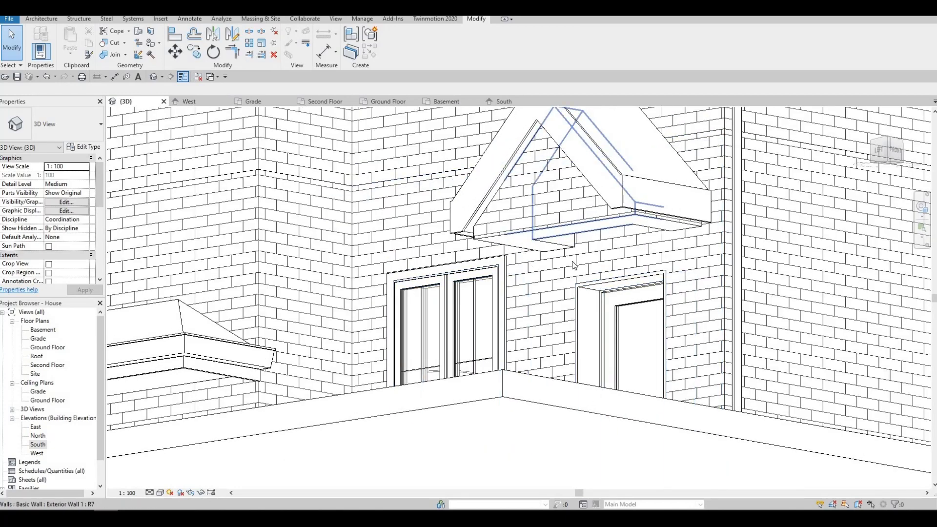
scroll(610, 165, down, 3)
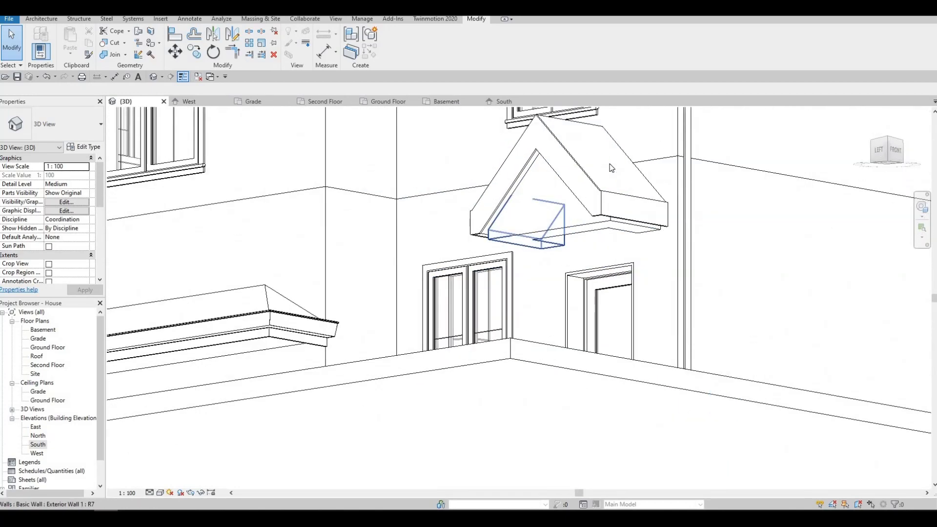
mouse_move(566, 292)
middle_down()
mouse_move(609, 236)
mouse_move(609, 209)
mouse_move(580, 277)
middle_up()
scroll(609, 210, down, 3)
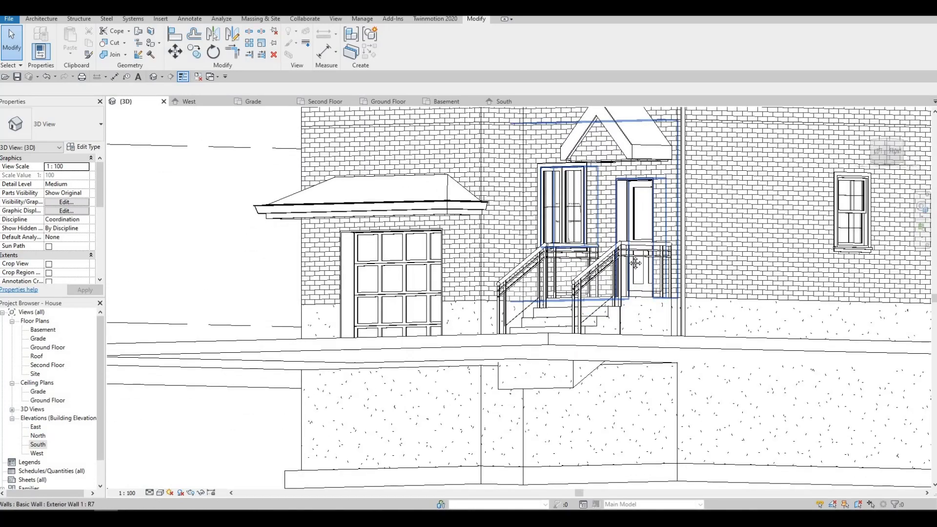
shift+middle_drag(631, 258, 585, 292)
scroll(668, 298, down, 3)
middle_drag(678, 312, 612, 285)
scroll(612, 284, down, 5)
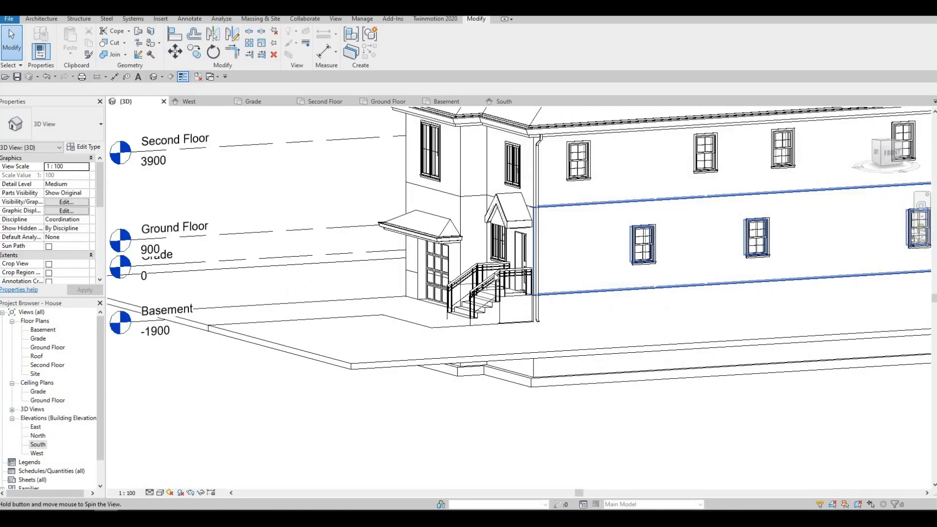
scroll(342, 288, down, 2)
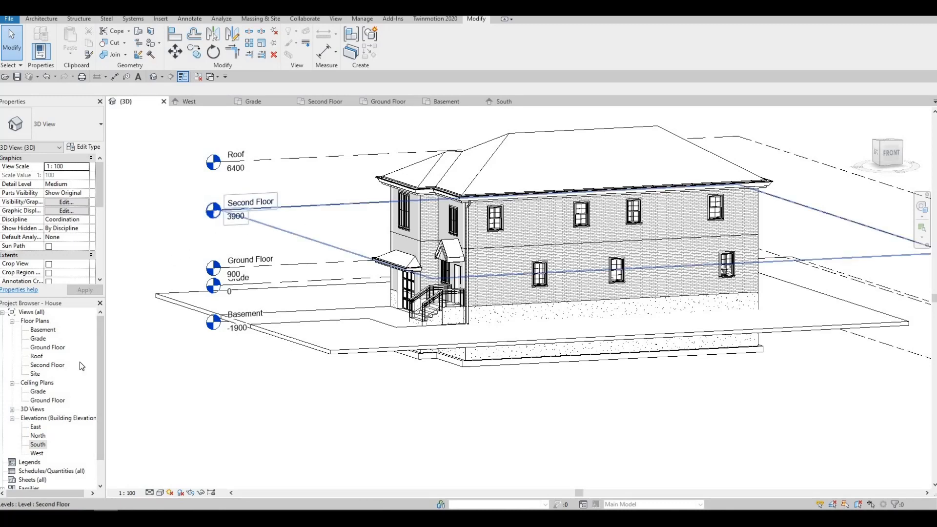
Place tagged rooms in the garage and the front living area on the Ground Floor plan
double_click(47, 347)
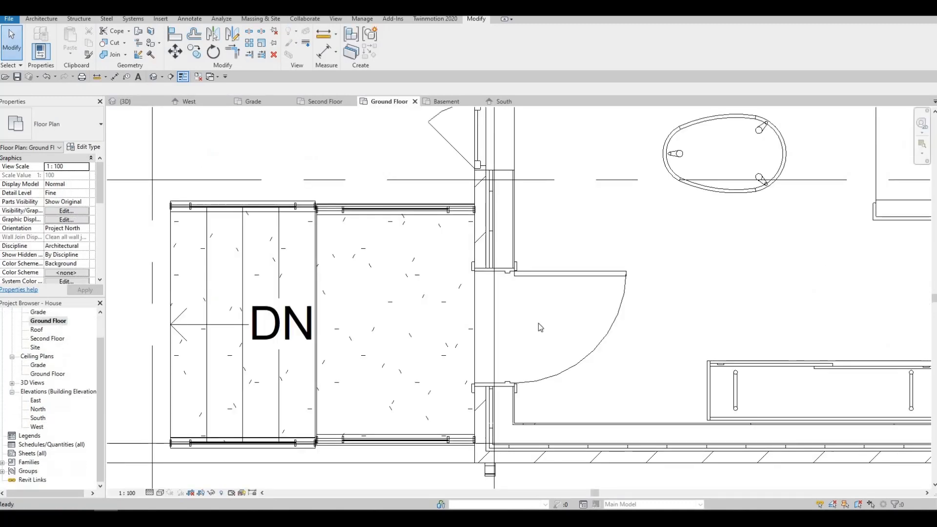
scroll(588, 307, down, 3)
scroll(461, 335, down, 4)
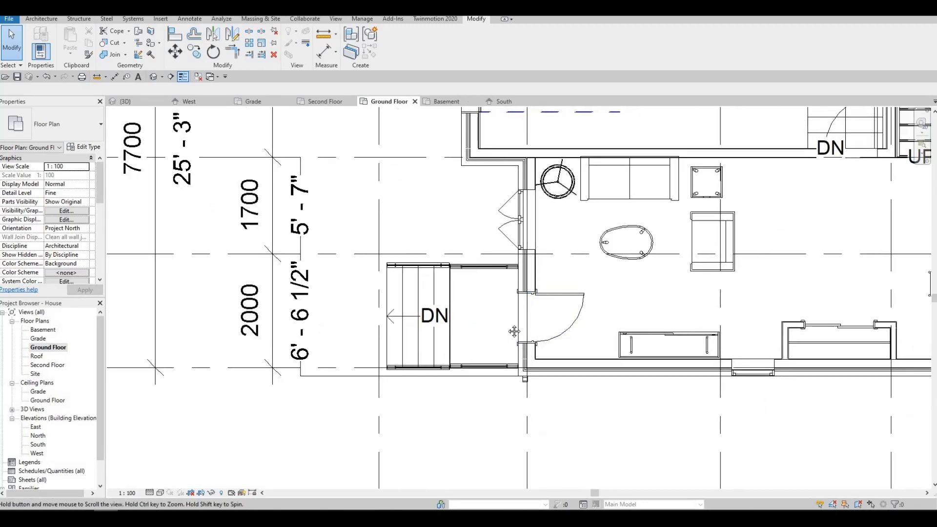
middle_drag(369, 215, 361, 220)
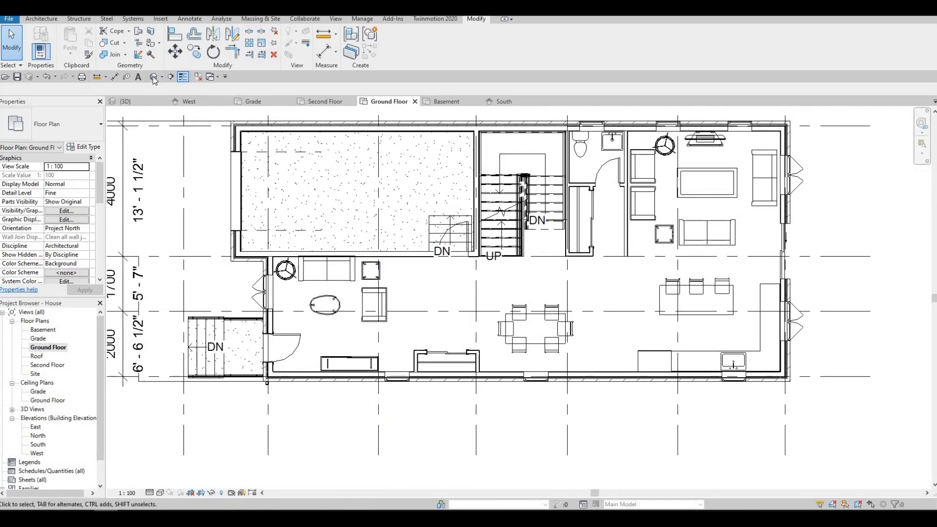
click(41, 18)
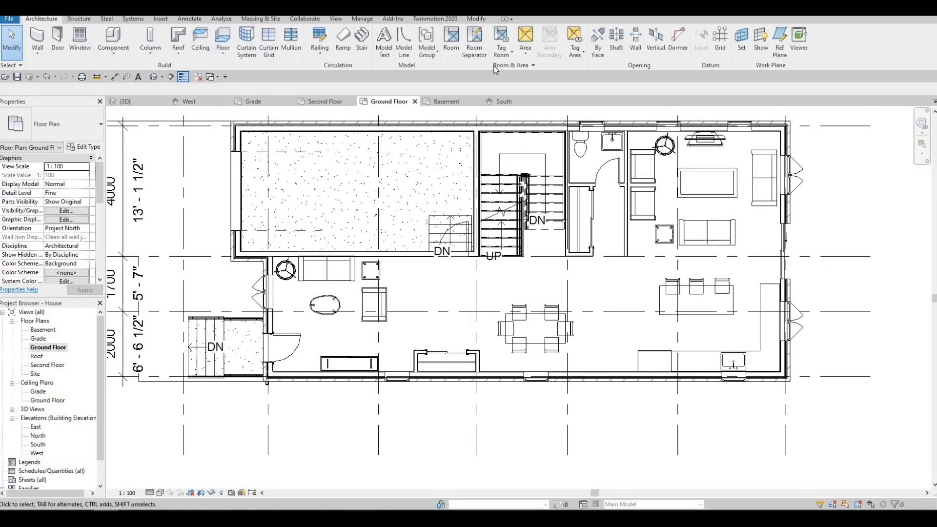
click(452, 46)
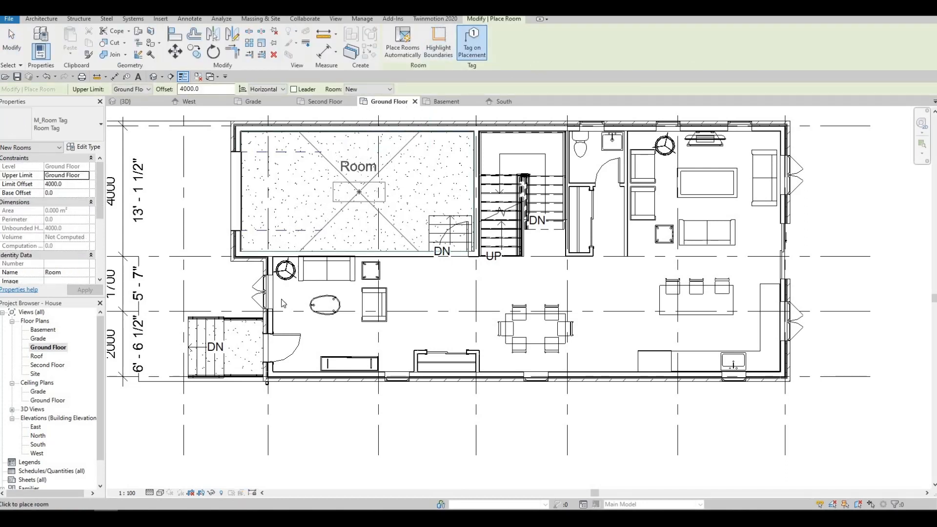
click(358, 194)
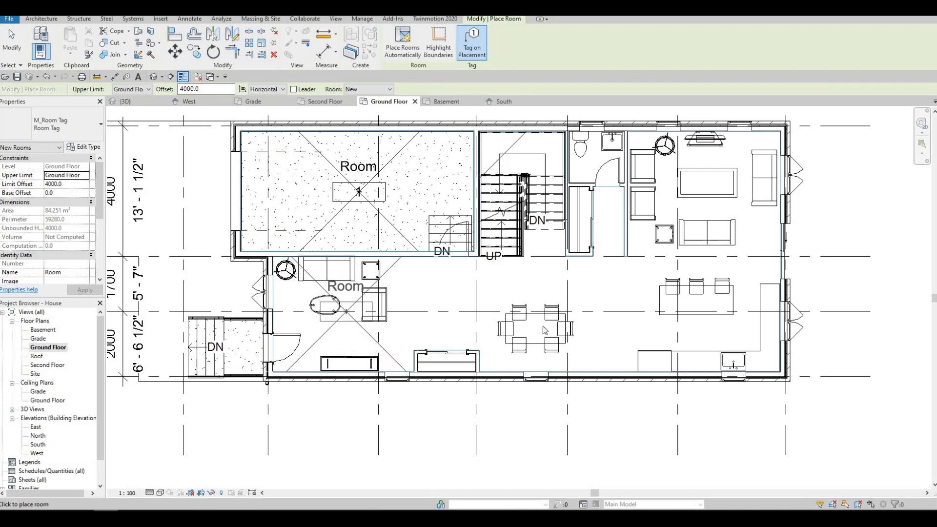
click(346, 312)
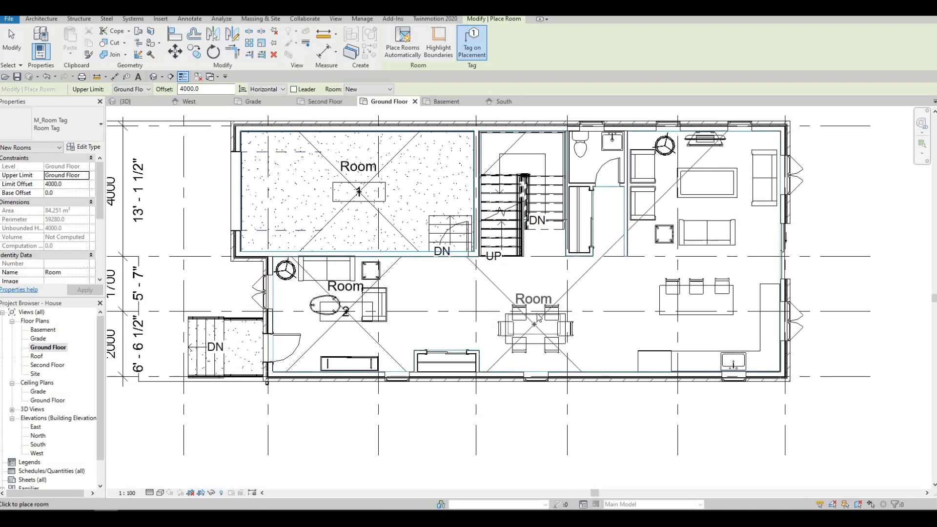
click(535, 320)
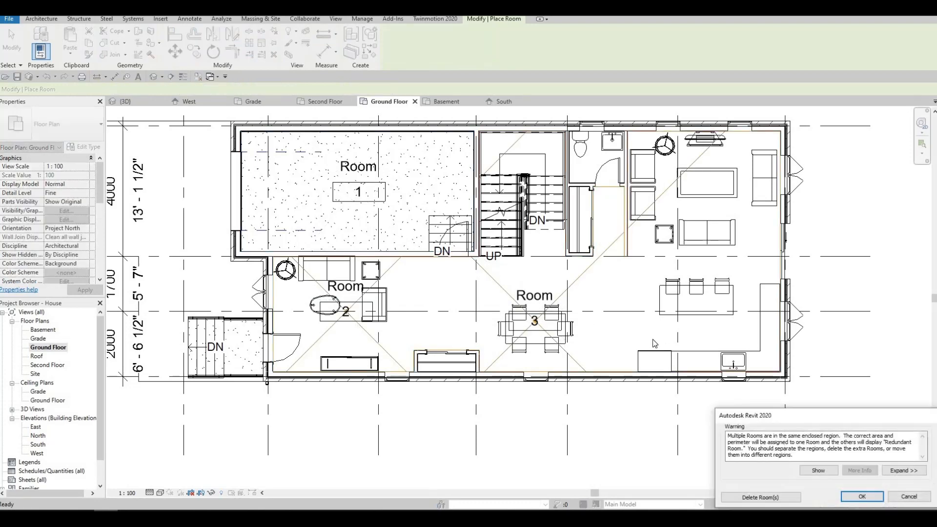
key(Escape)
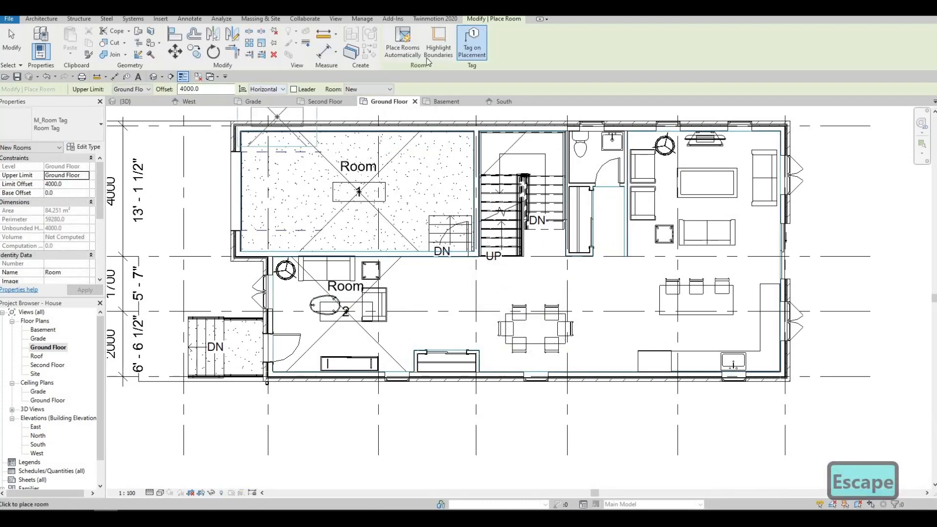
key(Escape)
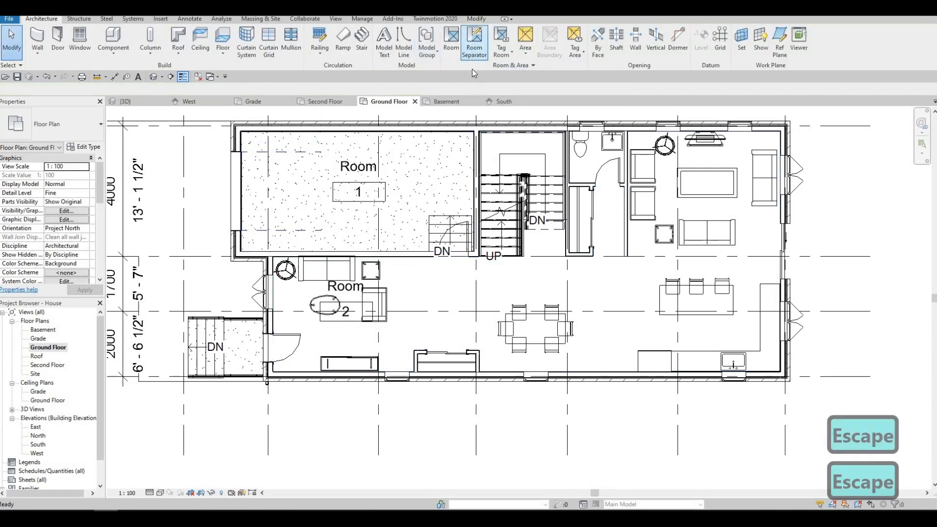
Draw a room separation line along grid line 4 from the garage's inner corner to the opposite exterior wall
click(474, 39)
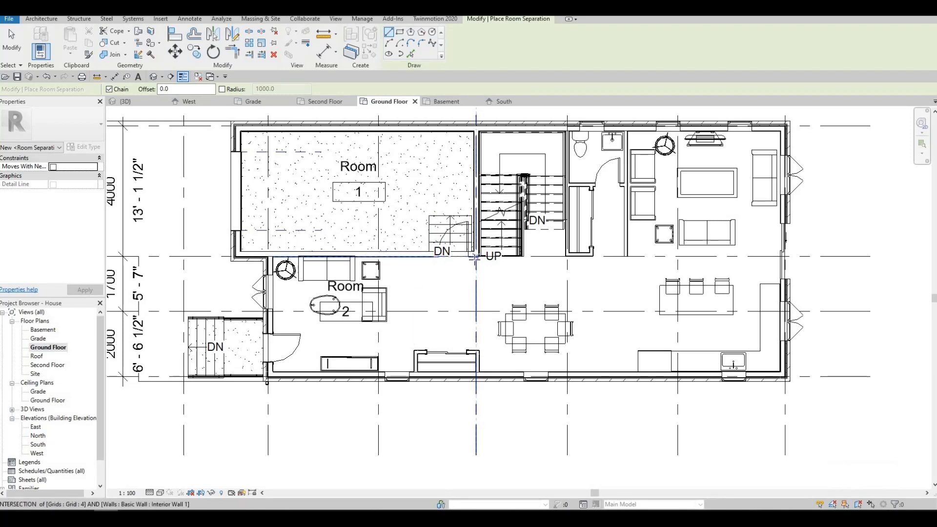
click(475, 257)
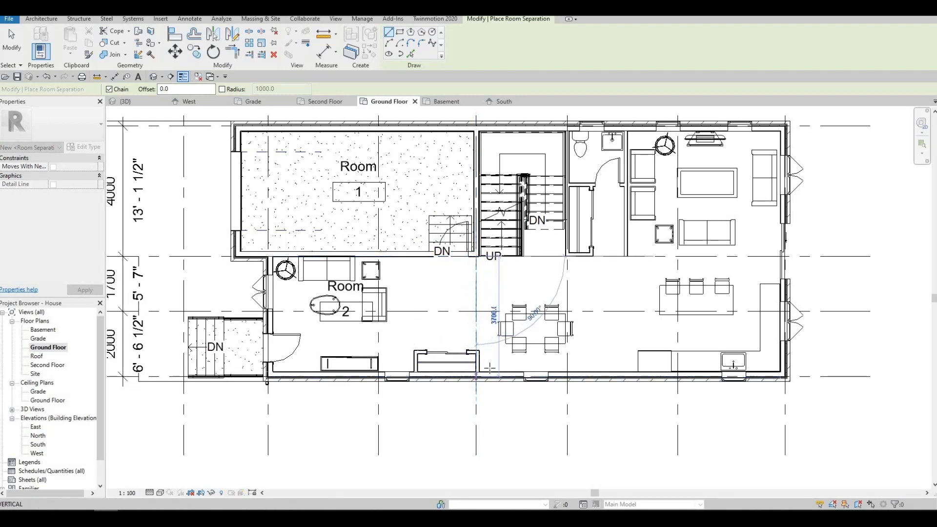
click(476, 373)
key(Escape)
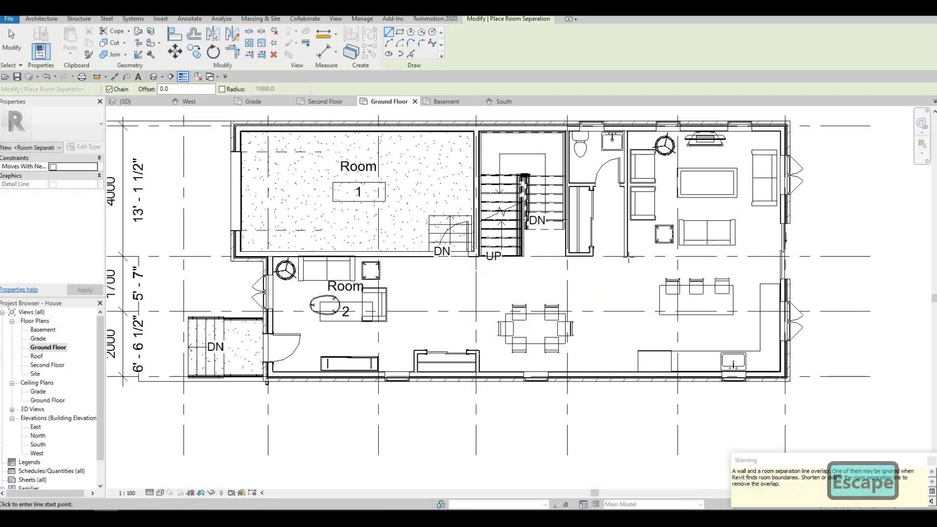
Add room separation lines from the end of the partition beside the washroom to the lower exterior wall and across to the rear wall
click(625, 255)
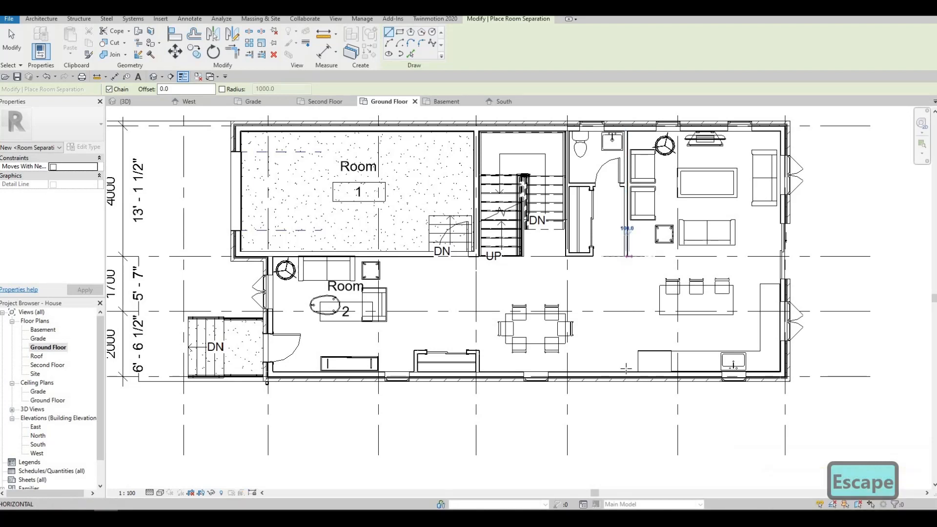
key(Escape)
click(627, 256)
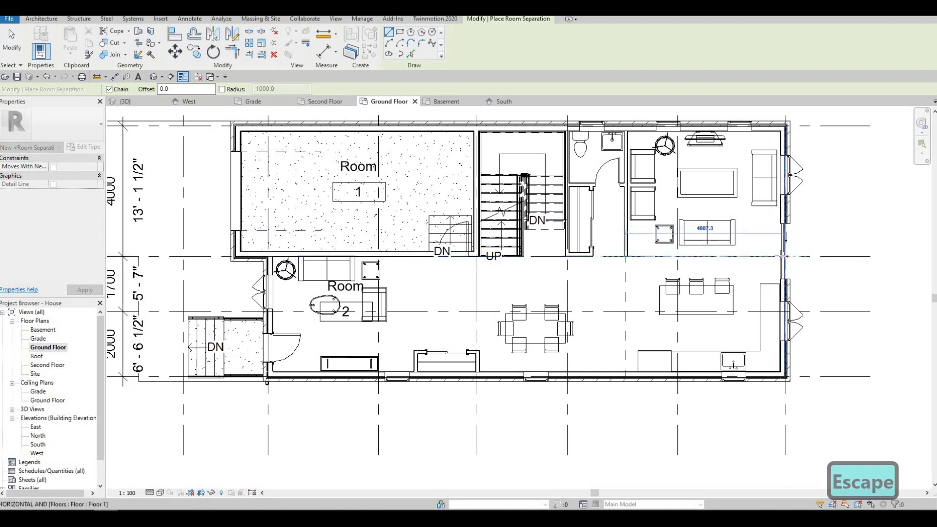
click(782, 257)
key(Escape)
middle_drag(448, 237, 434, 250)
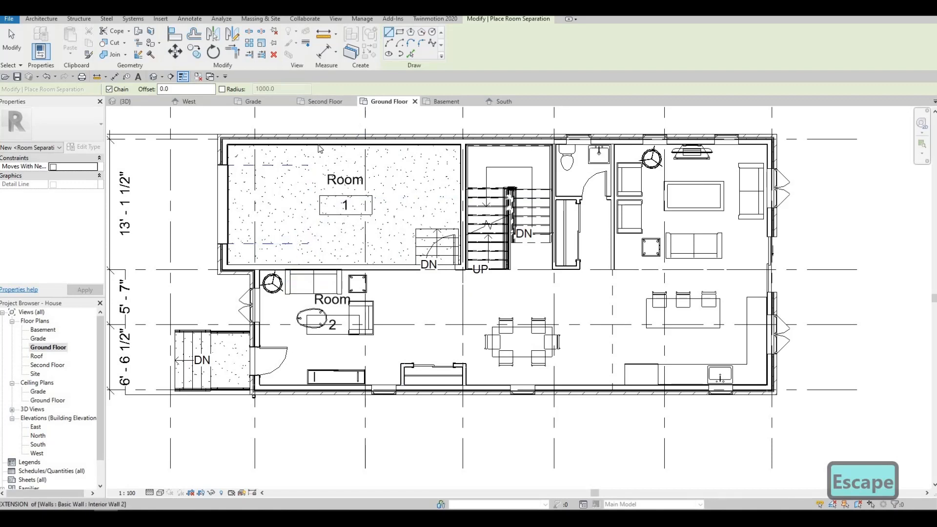
key(Escape)
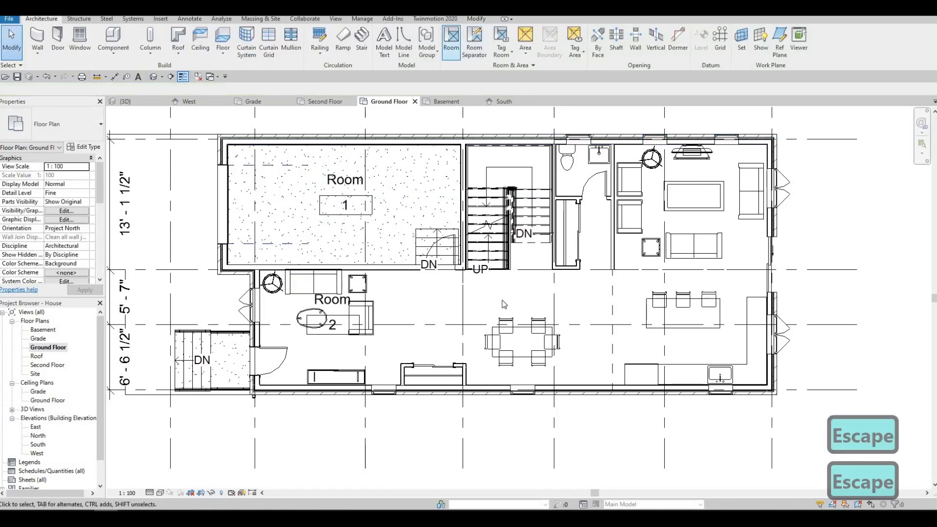
Place tagged rooms in the dining area, the rear seating area and the kitchen
click(539, 332)
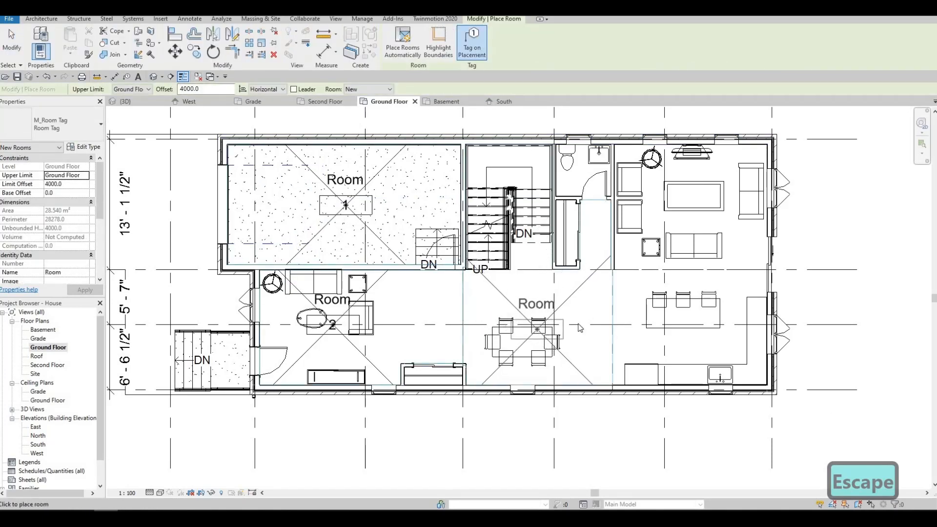
click(694, 213)
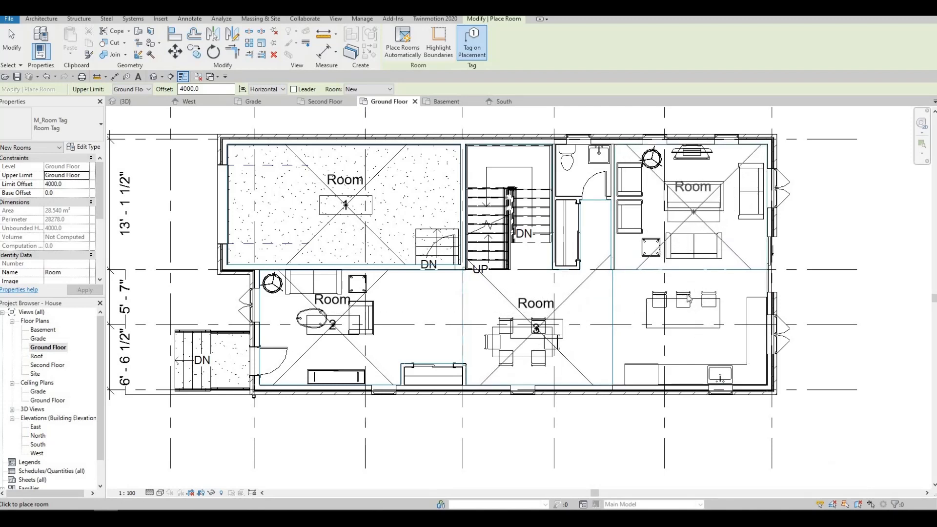
click(694, 348)
key(Escape)
key(Escape)
key(Escape)
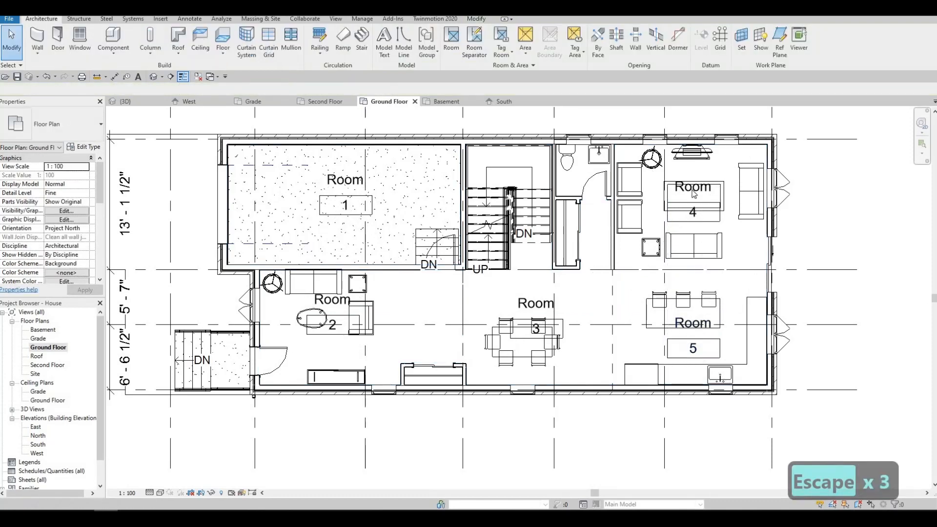
Rename room 4 in the rear seating area as Family Area
click(692, 213)
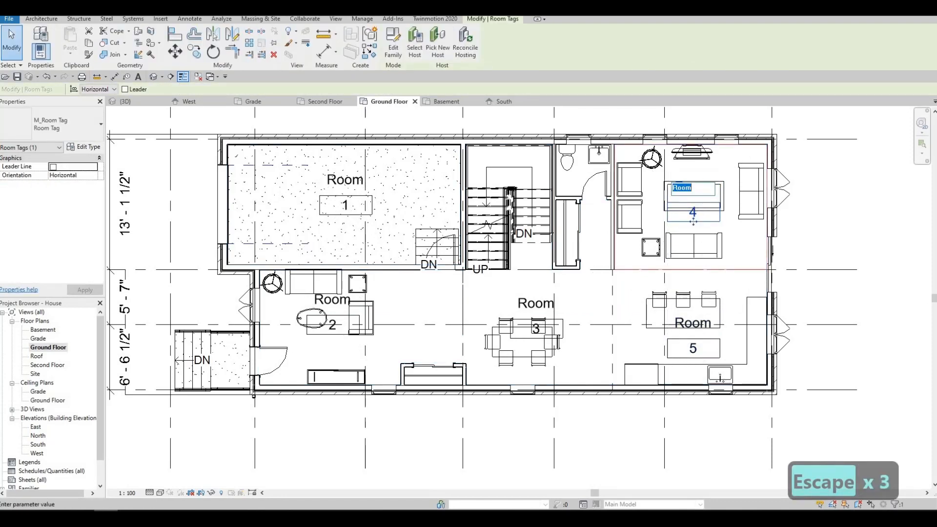
text(dfa)
key(BackSpace)
key(BackSpace)
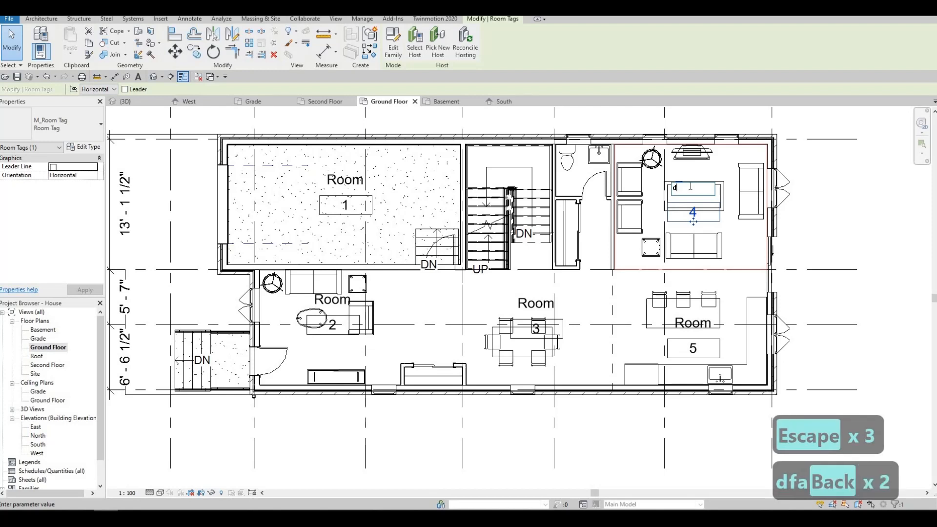
text(Family)
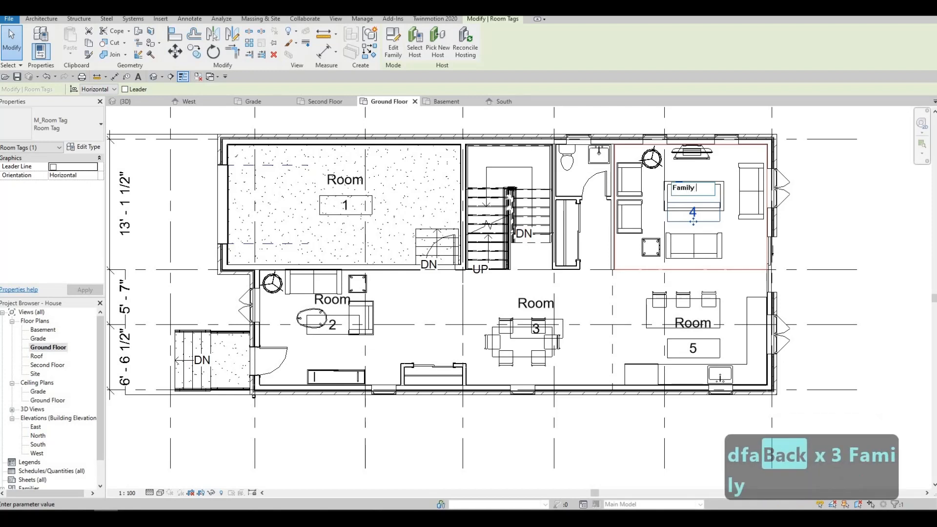
text( Roo)
key(BackSpace)
key(BackSpace)
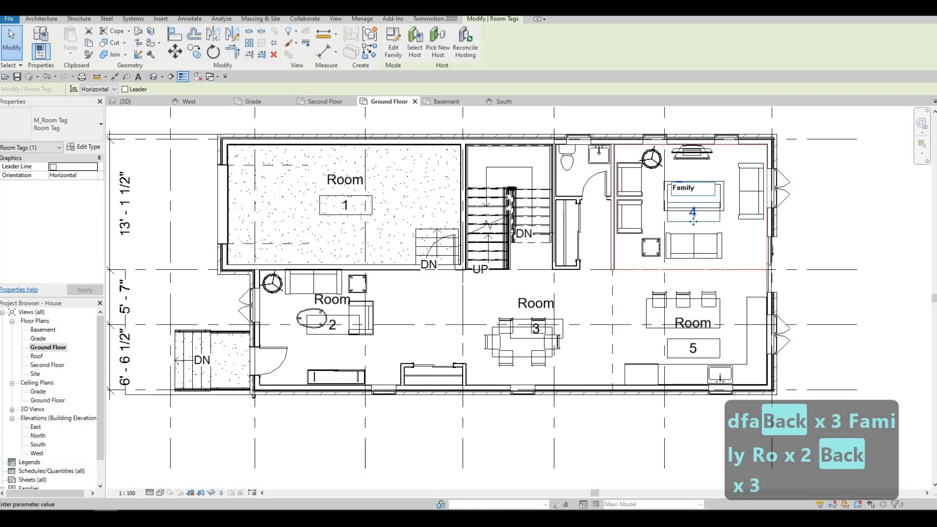
text(Area)
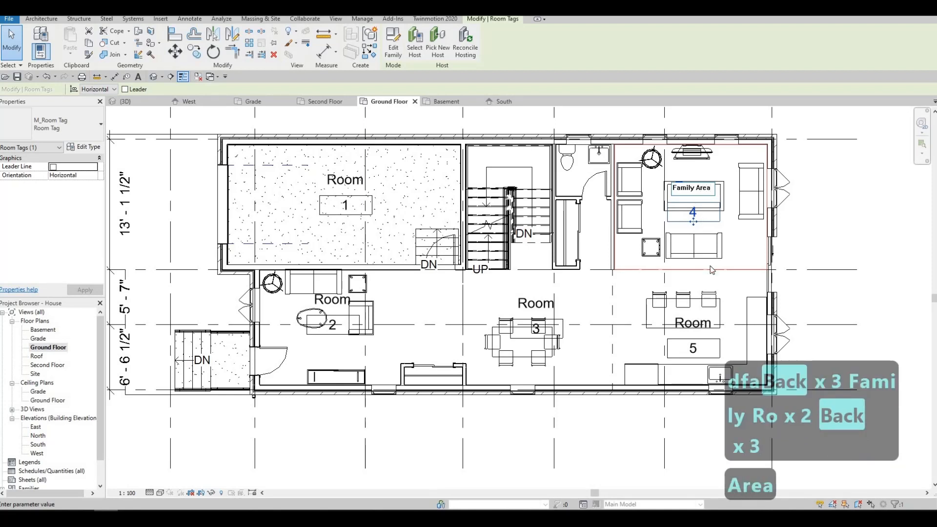
key(Return)
Rename room 5 as Kitchen
click(694, 324)
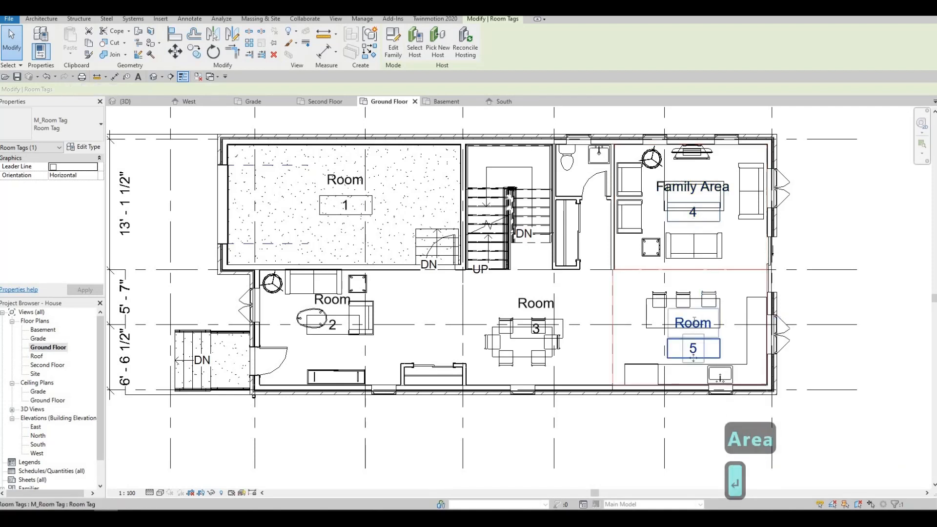
click(693, 324)
text(Kitchen)
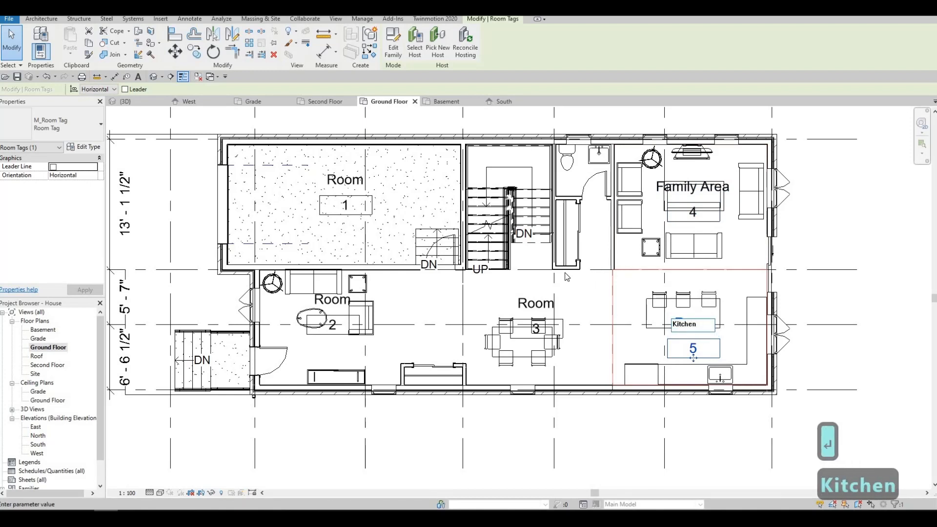
key(Return)
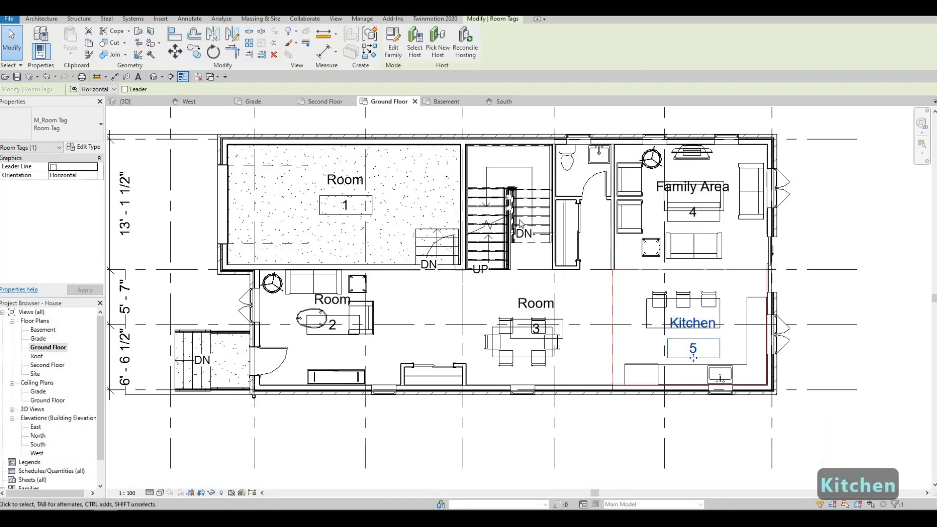
Rename room 3 as Dining Area and room 1 as Garage
click(535, 303)
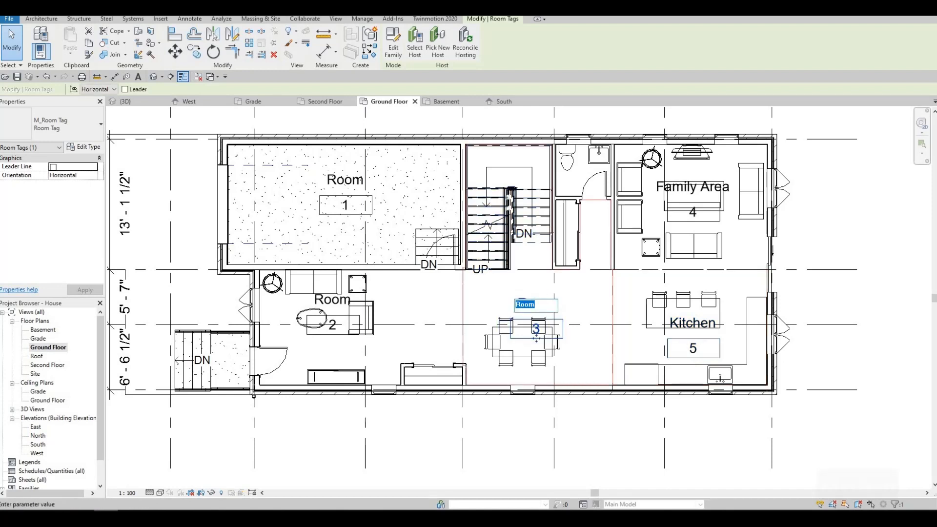
text(Dining Area)
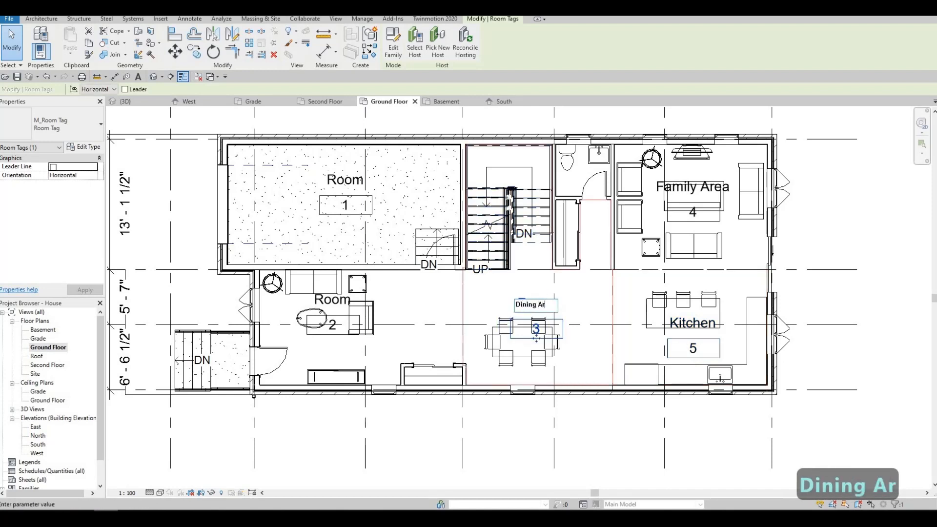
click(368, 211)
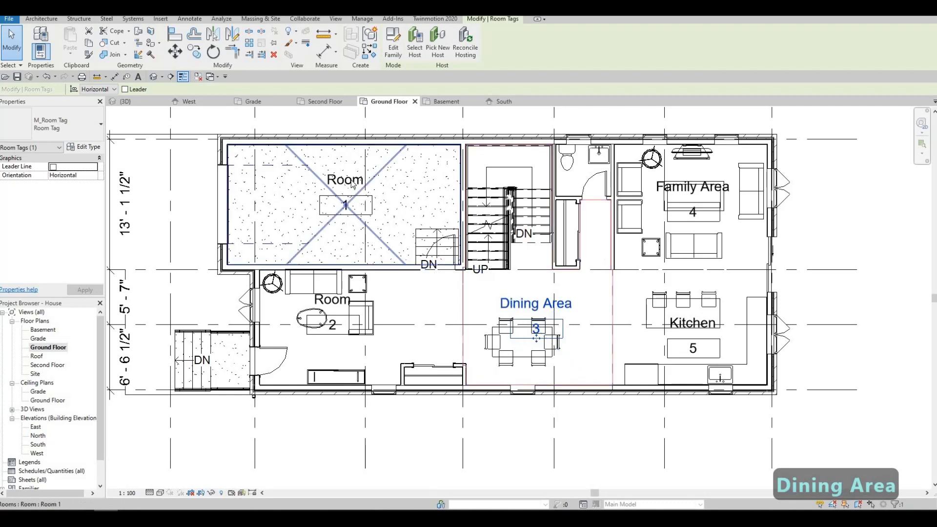
click(352, 180)
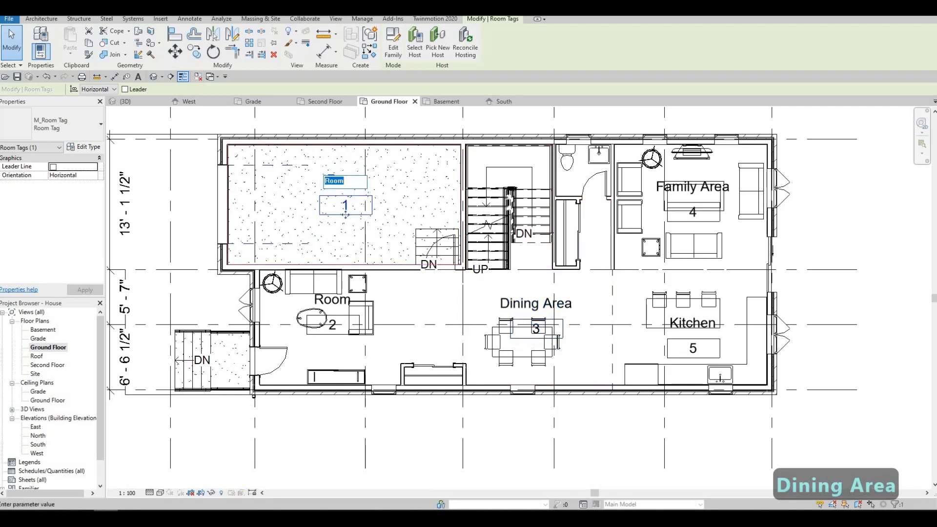
text(Garage)
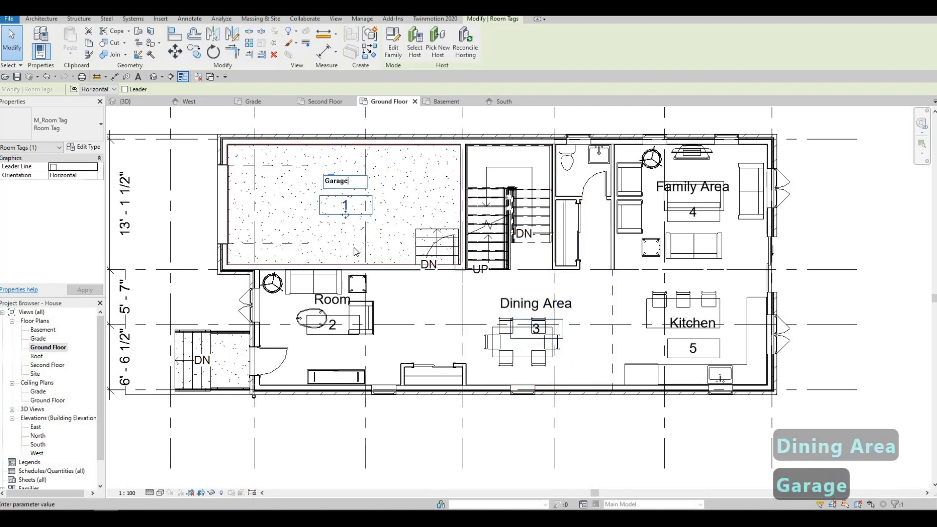
Rename room 2 beside the front entrance as Living Area
click(333, 305)
click(333, 305)
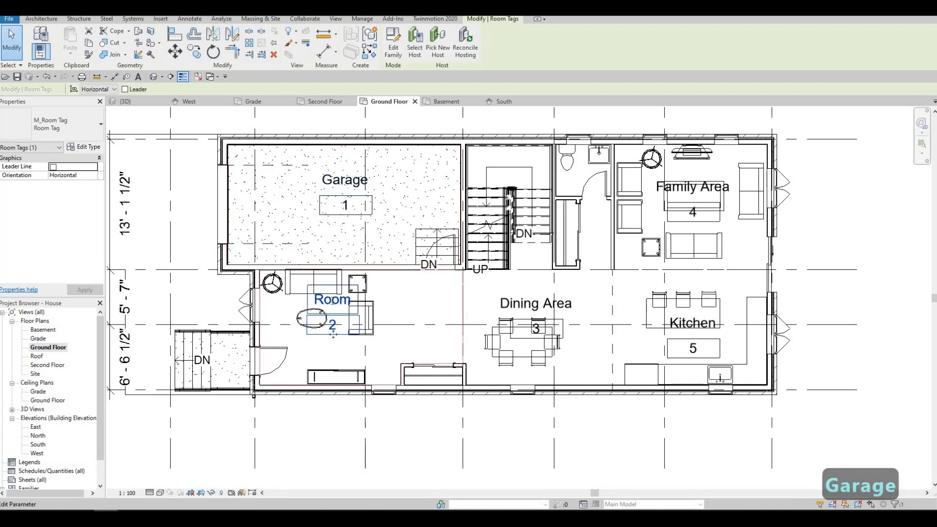
text(Living)
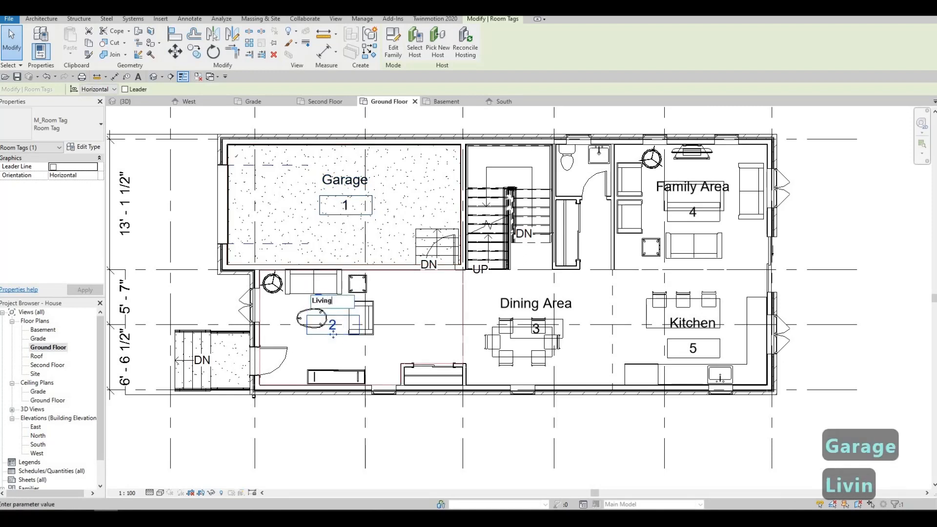
text( Area)
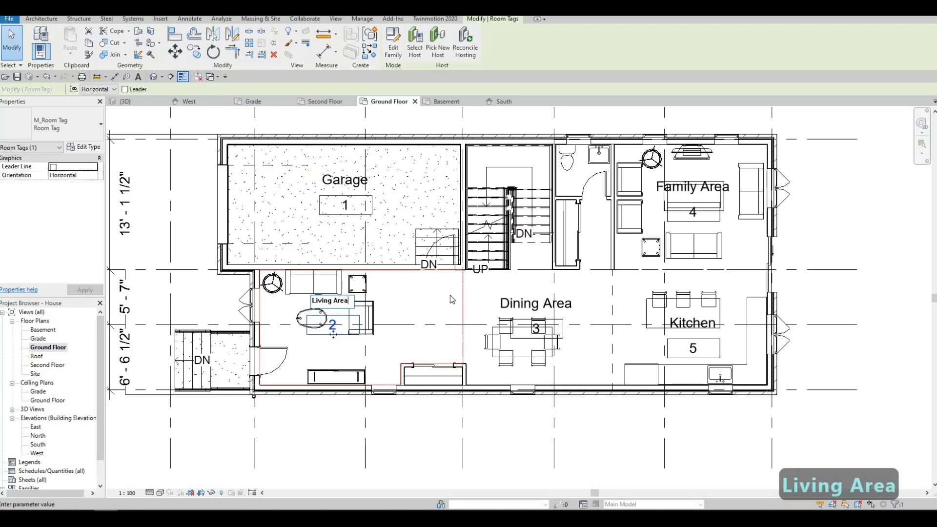
key(Return)
Place a tagged room in the small washroom between the stairs and the Family Area
middle_drag(458, 283, 441, 294)
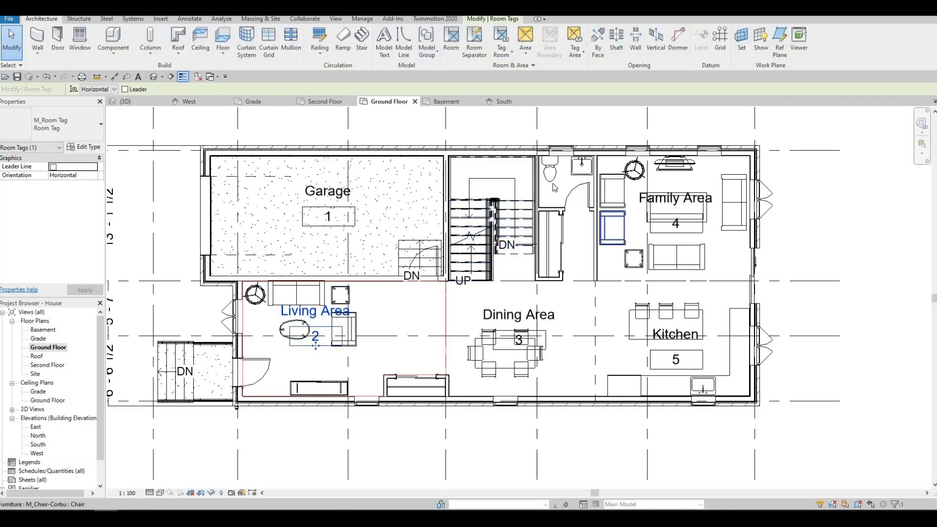
click(451, 49)
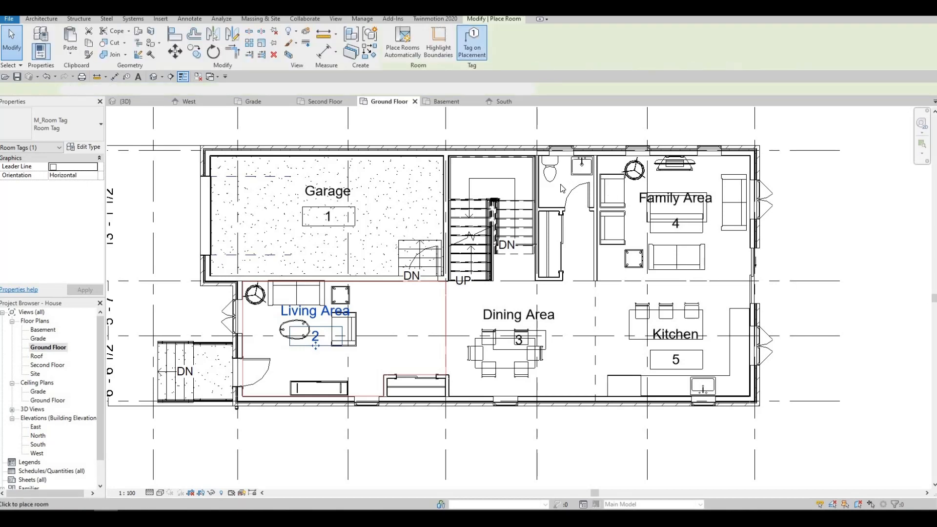
scroll(562, 187, up, 2)
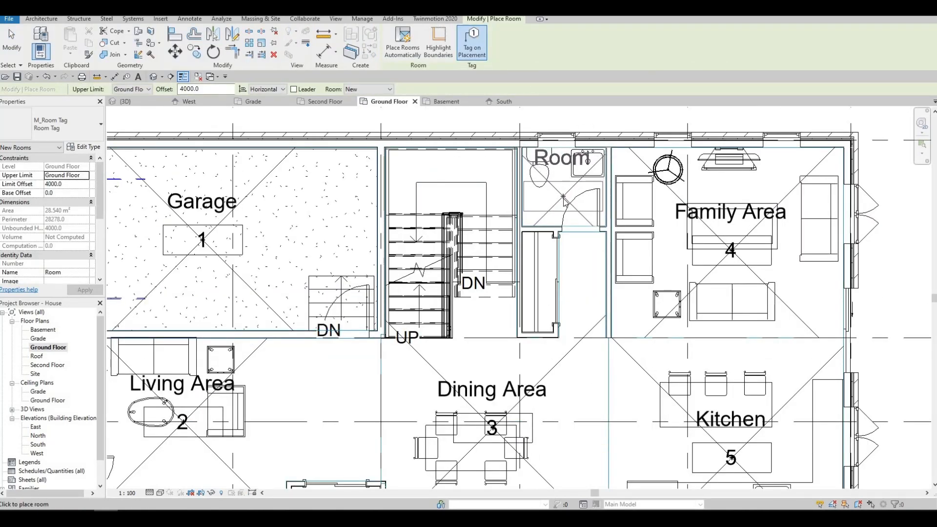
click(562, 198)
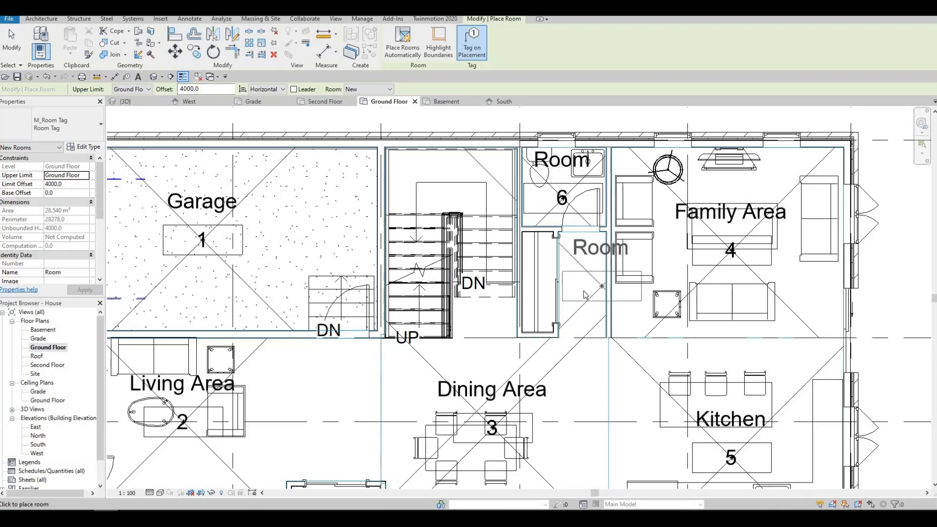
key(Escape)
key(Escape)
Rename the washroom's room 6 as Powder Room
click(564, 164)
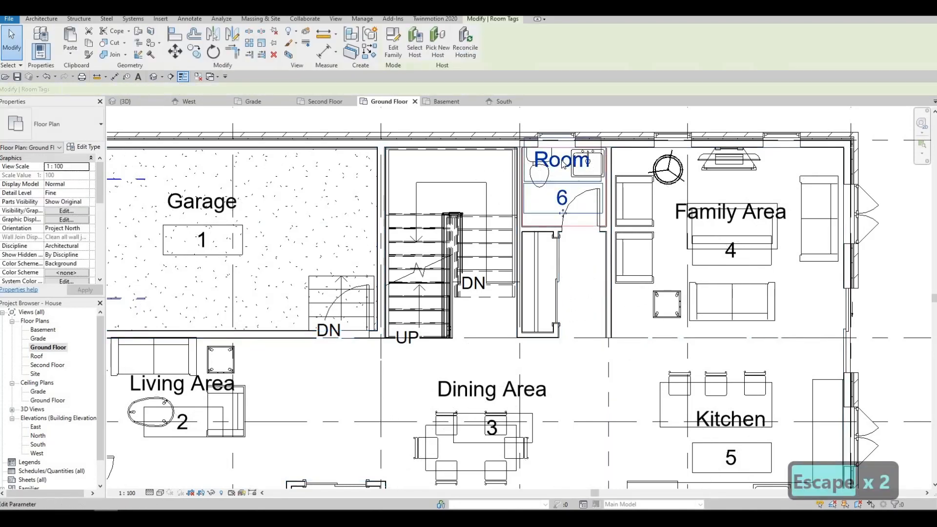
click(563, 164)
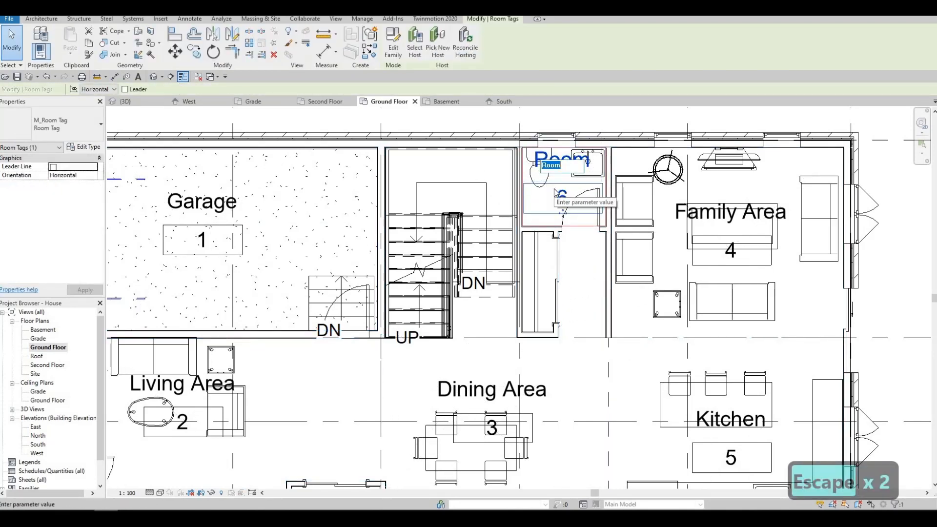
key(F1)
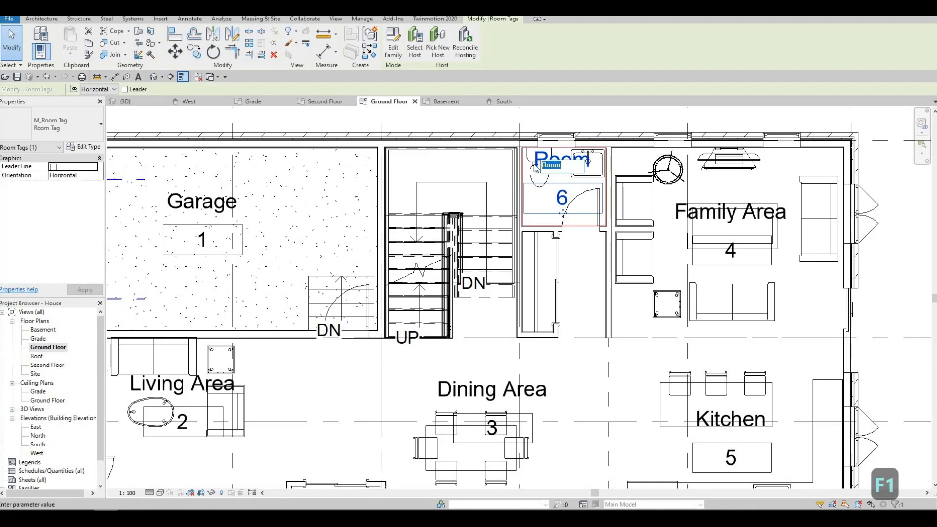
key(Left)
text(Pow)
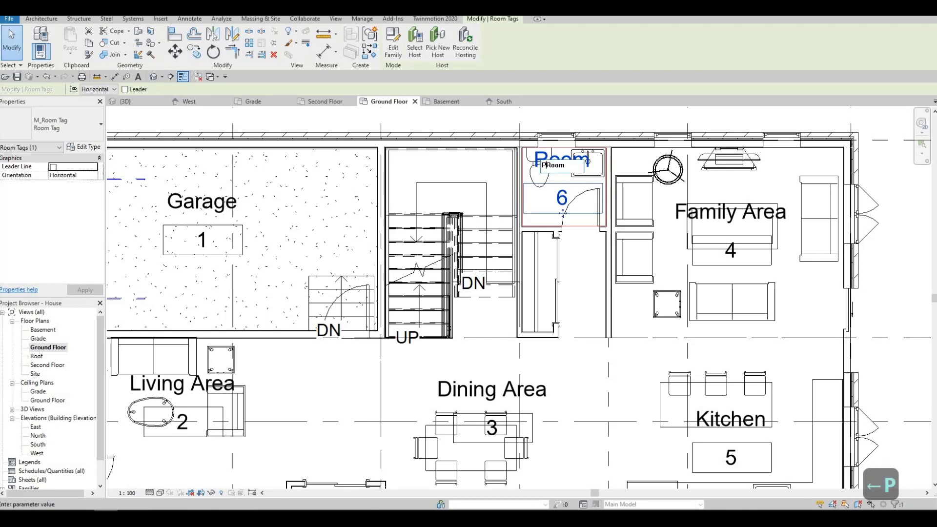
text(der)
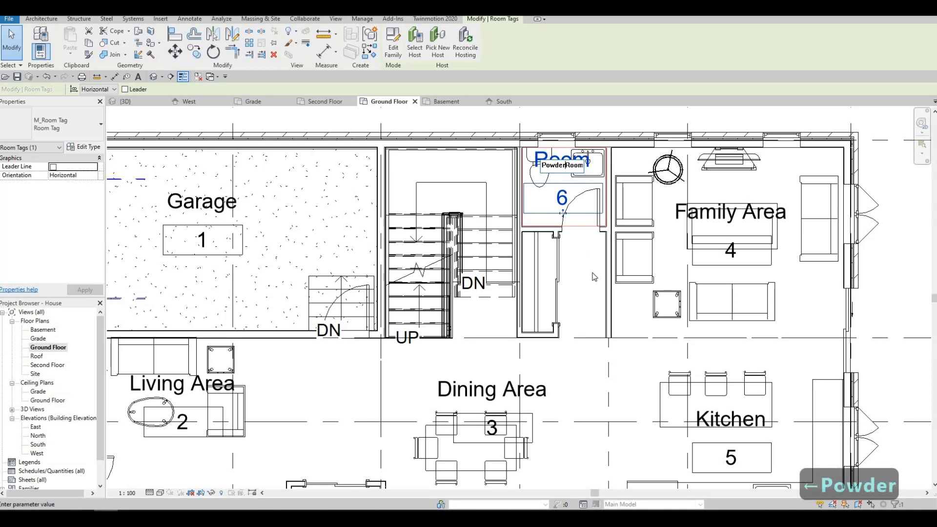
click(588, 277)
Add a horizontal room separation line across the open end of the staircase, from the garage-side wall to the closet wall
scroll(589, 263, down, 4)
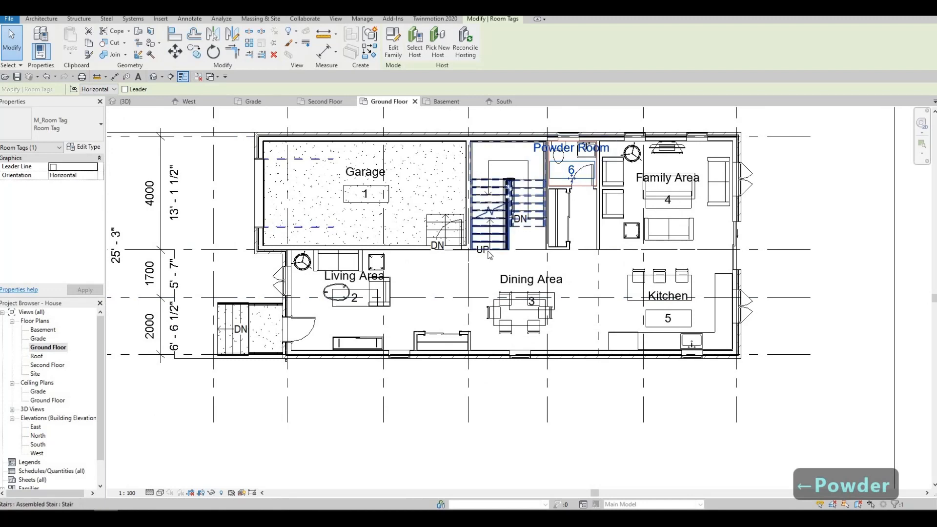
middle_drag(513, 242, 550, 245)
middle_drag(542, 282, 536, 274)
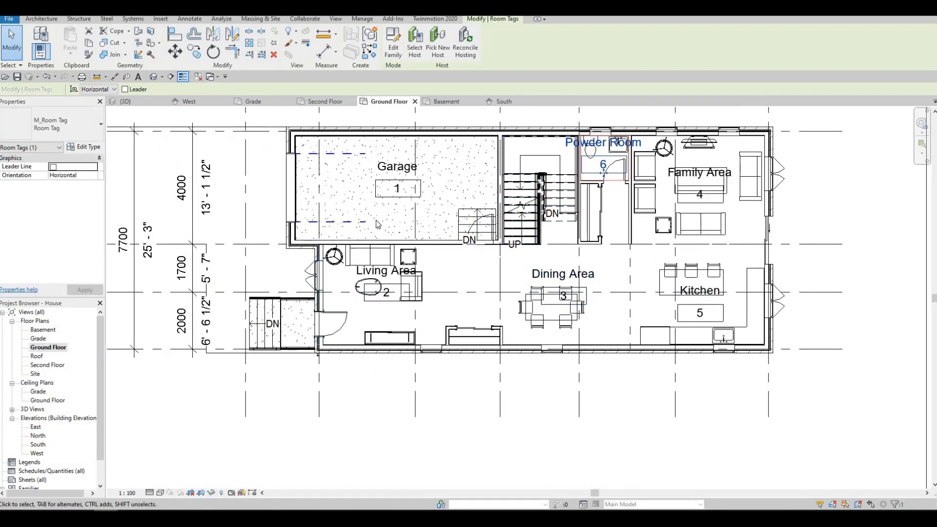
middle_drag(429, 122, 399, 128)
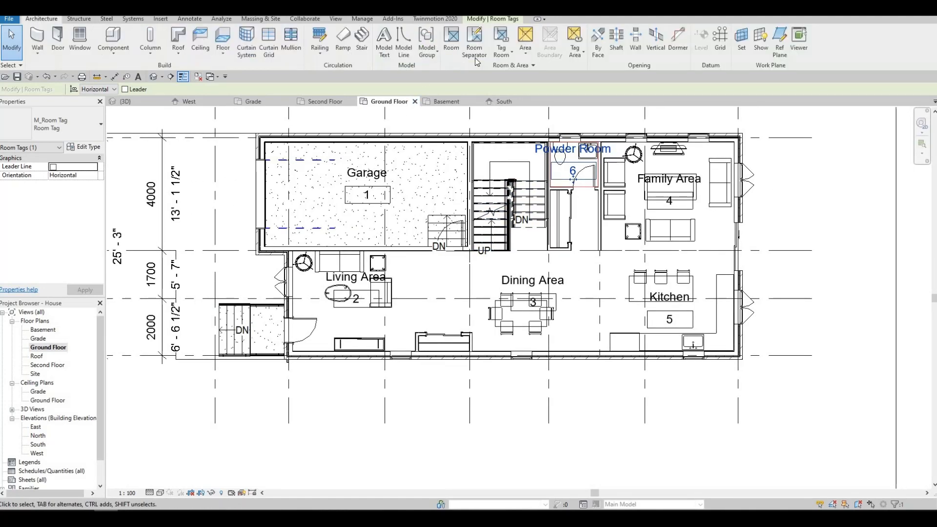
click(475, 54)
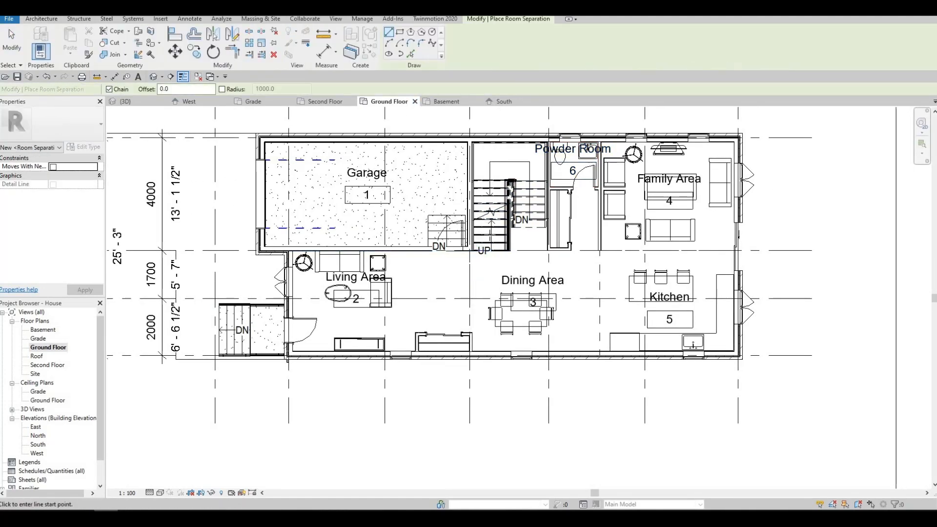
scroll(477, 247, up, 5)
click(439, 272)
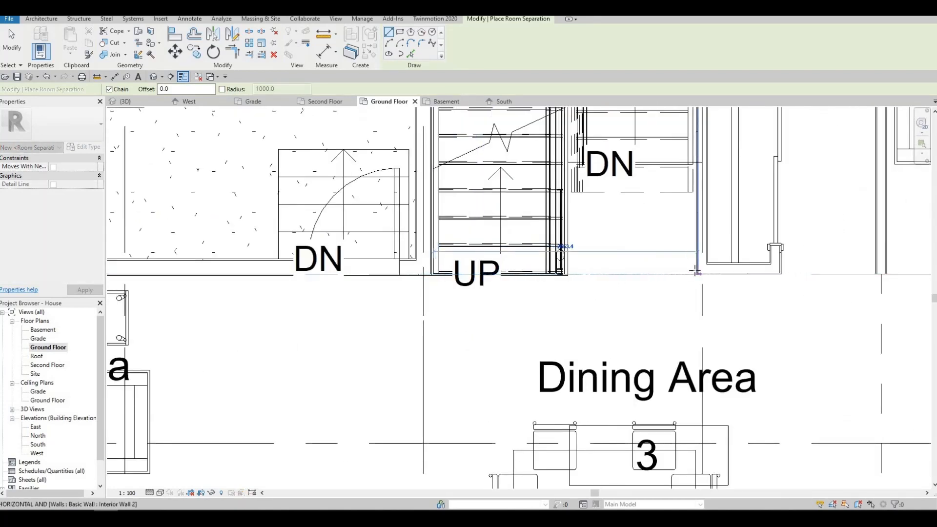
key(Escape)
key(Escape)
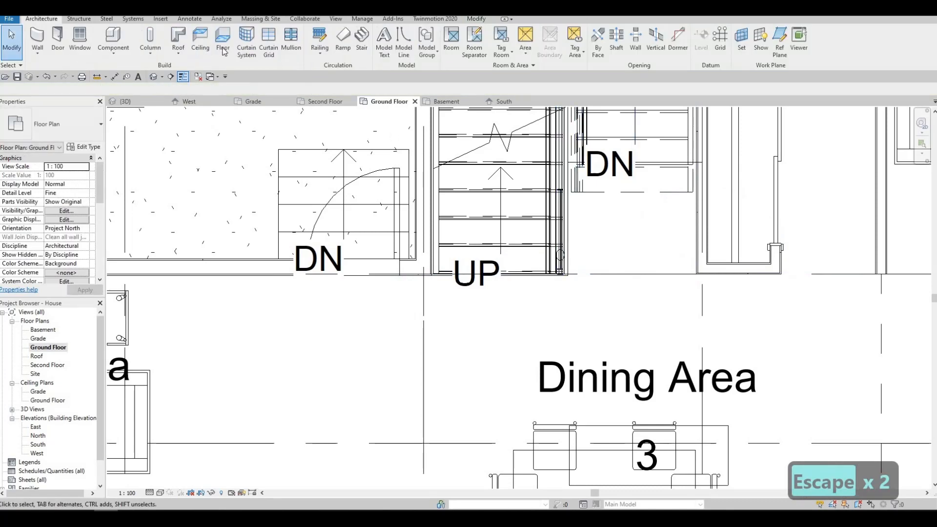
Place a tagged room in the enclosed staircase area between the Garage and the Powder Room
scroll(141, 439, down, 1)
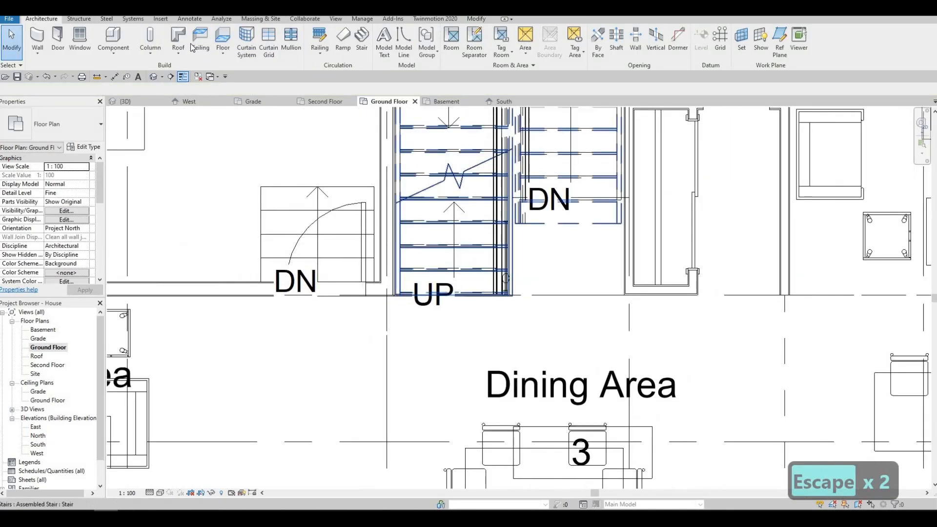
click(451, 43)
middle_drag(510, 241, 486, 411)
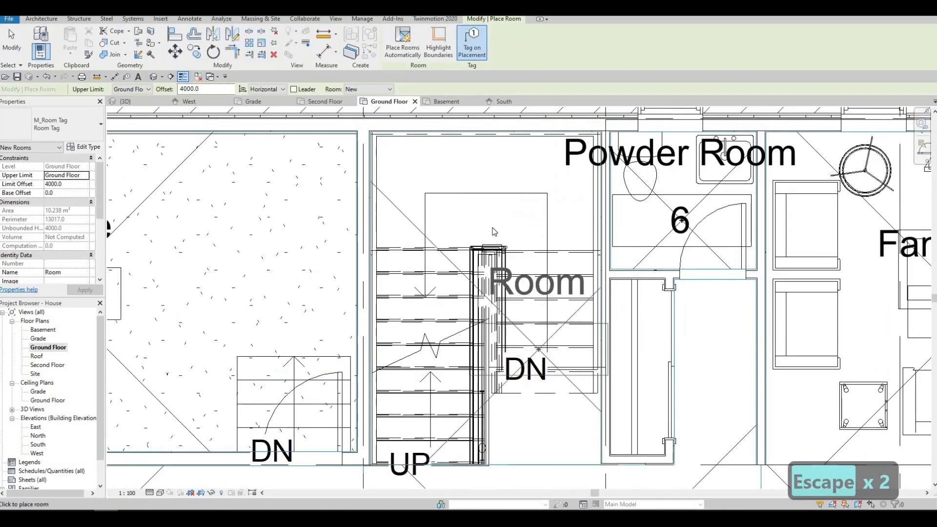
click(480, 175)
key(Escape)
key(Escape)
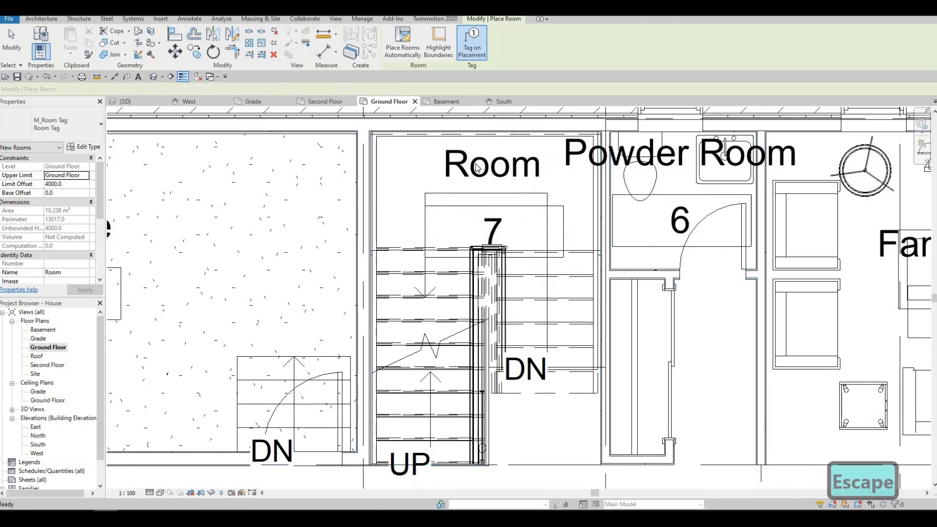
Rename room 7 in the staircase area as Stairs
double_click(477, 168)
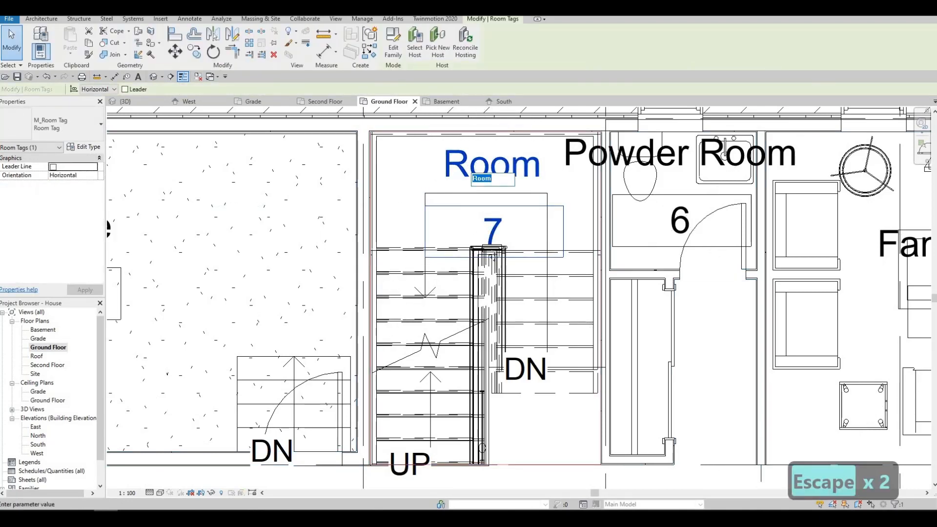
text(Sta)
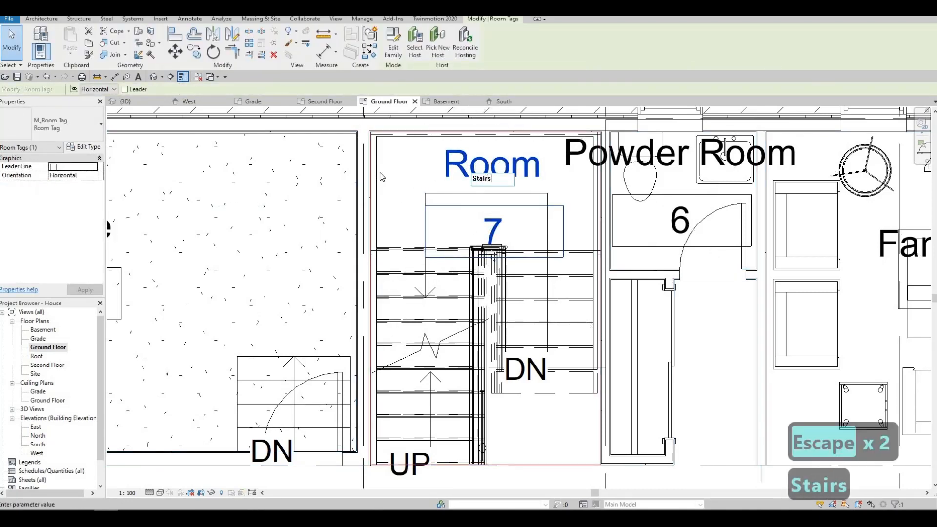
text(irs)
click(343, 224)
key(Escape)
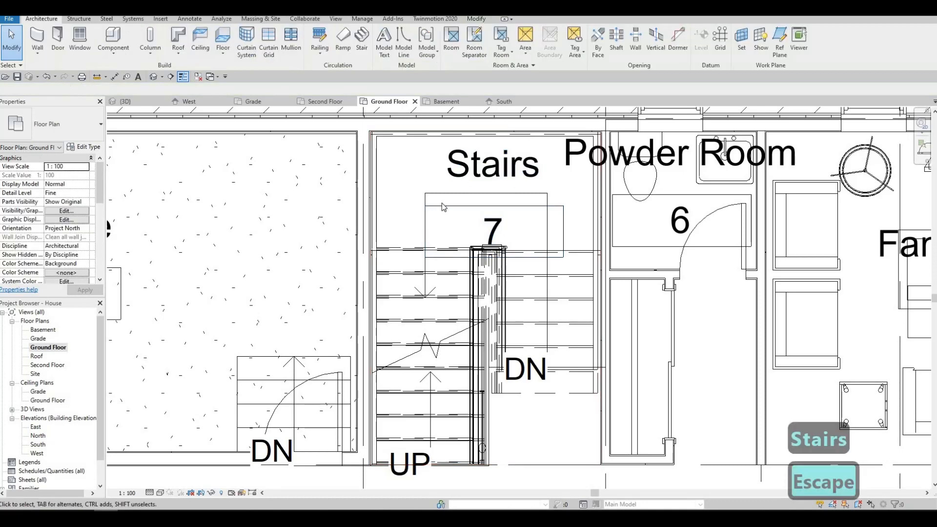
Switch to the Basement floor plan and delete the diagonal detail line rising from lower left to upper right across the area below the garage
scroll(441, 203, down, 3)
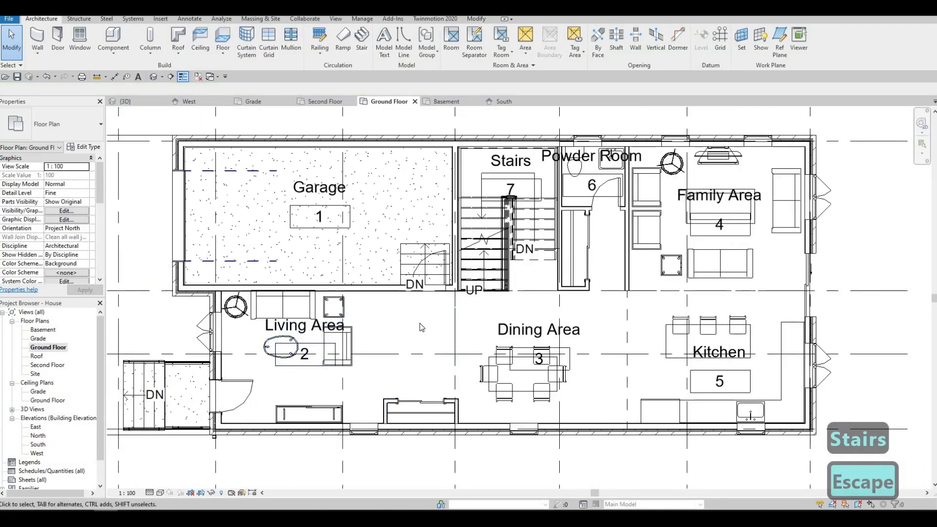
scroll(419, 324, down, 2)
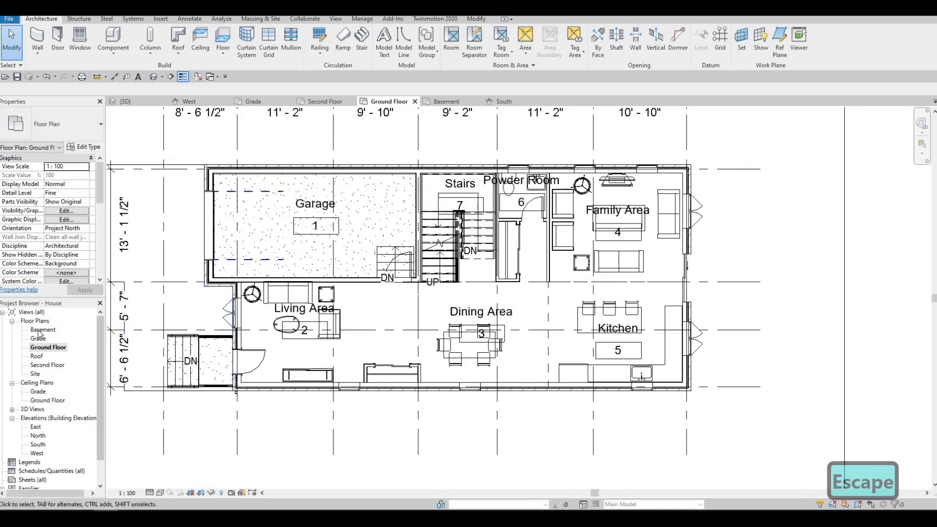
click(445, 101)
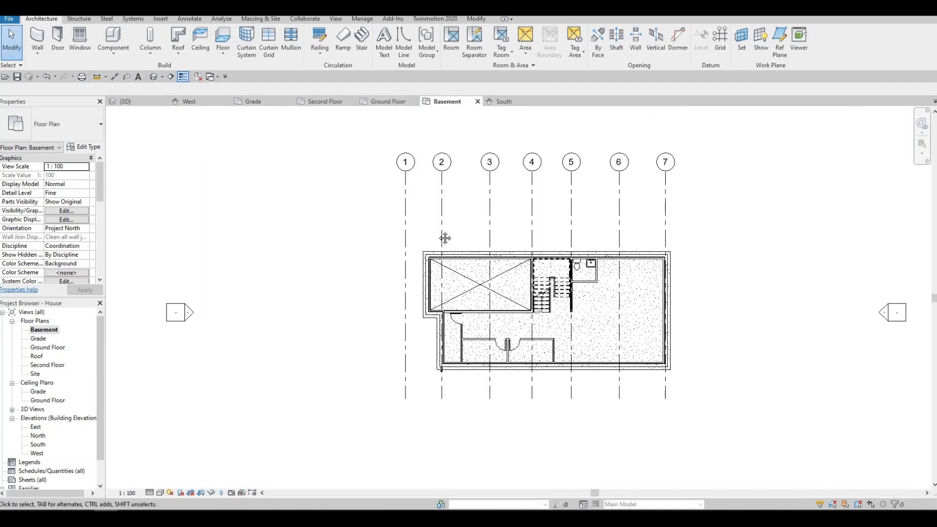
middle_drag(445, 238, 358, 200)
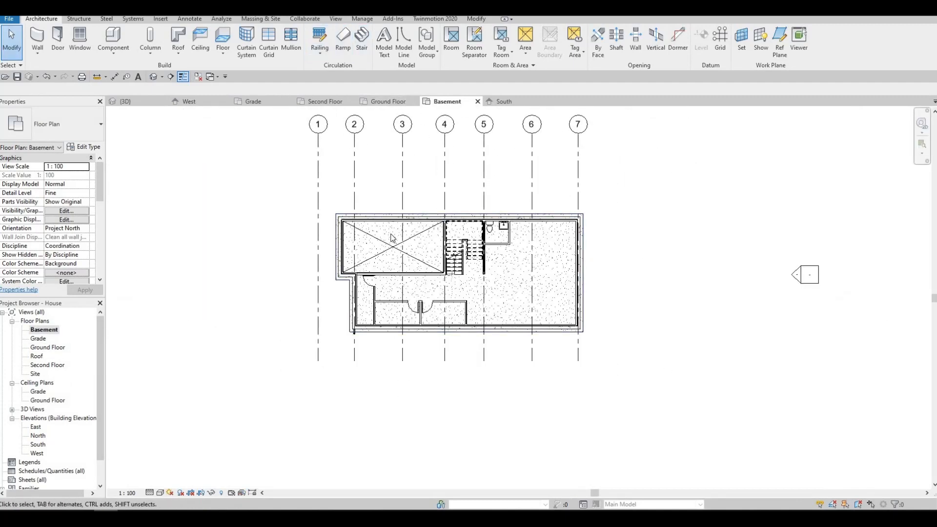
scroll(394, 263, up, 3)
key(Escape)
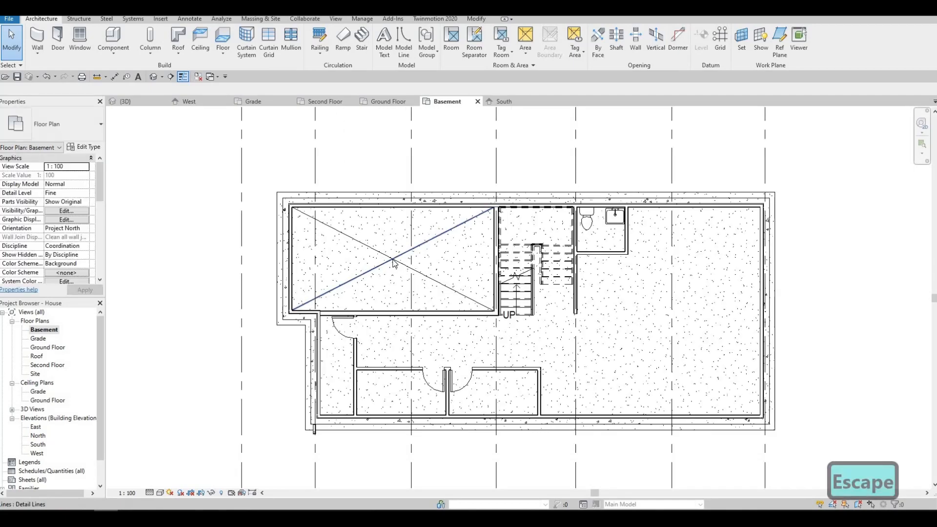
click(394, 264)
key(Delete)
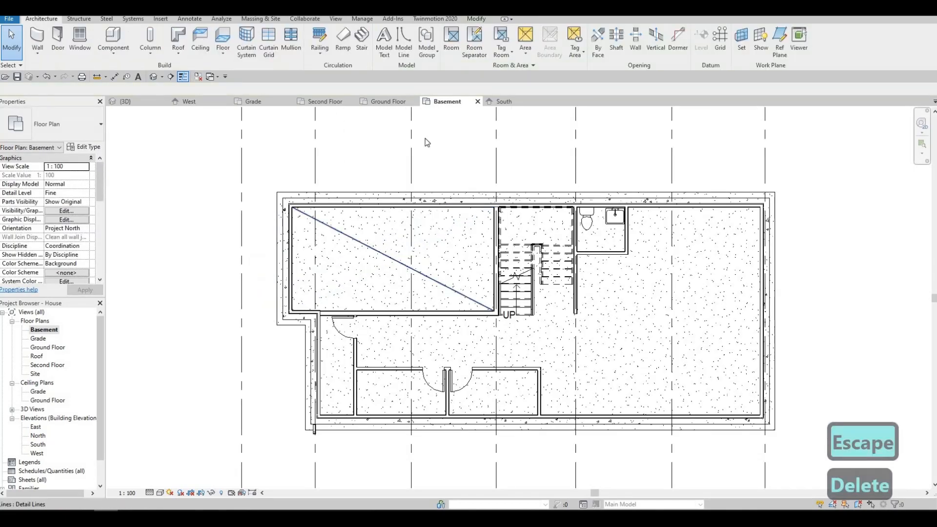
Delete the remaining diagonal detail line, and place tagged rooms in the area below the garage, the large open area and the three small front rooms
key(Delete)
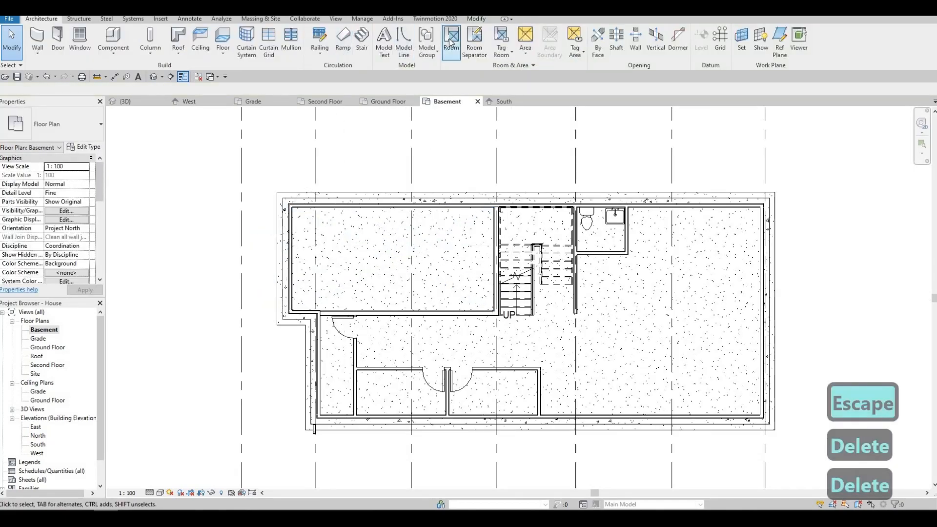
click(450, 42)
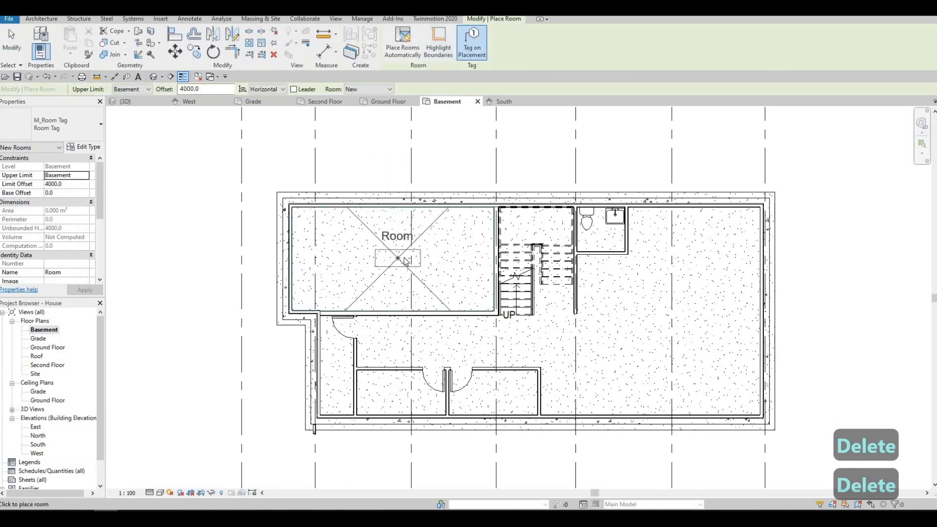
click(402, 259)
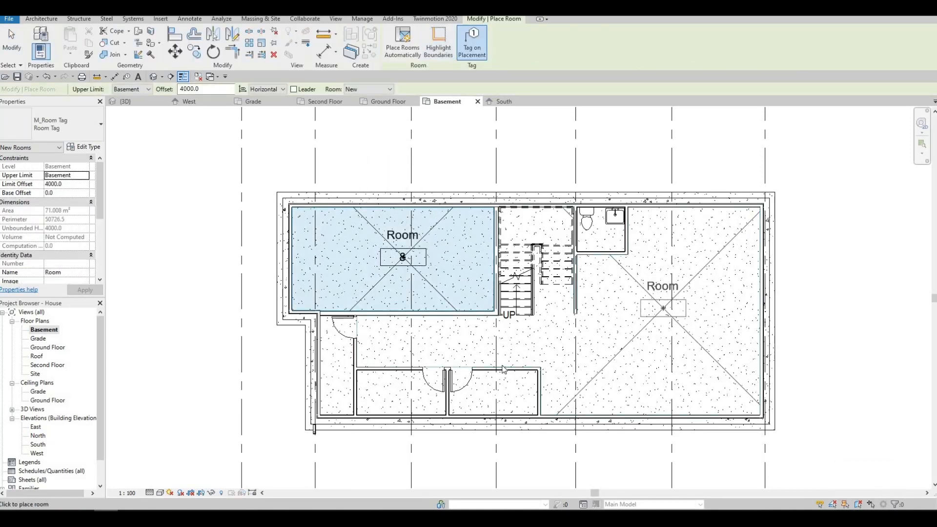
click(663, 309)
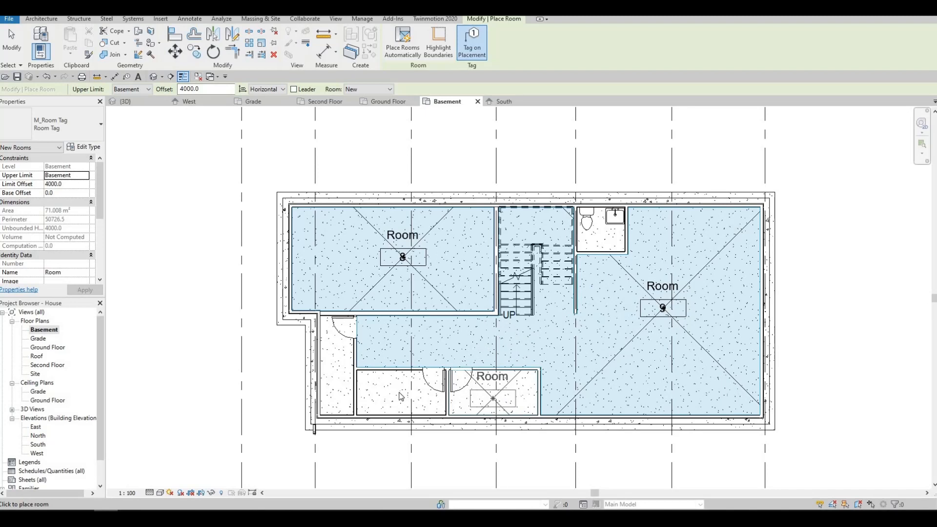
click(492, 398)
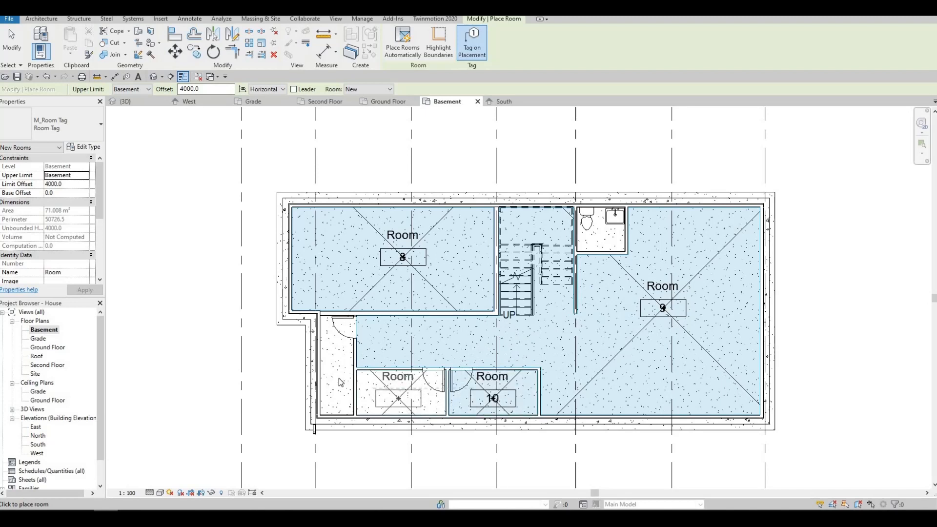
click(398, 398)
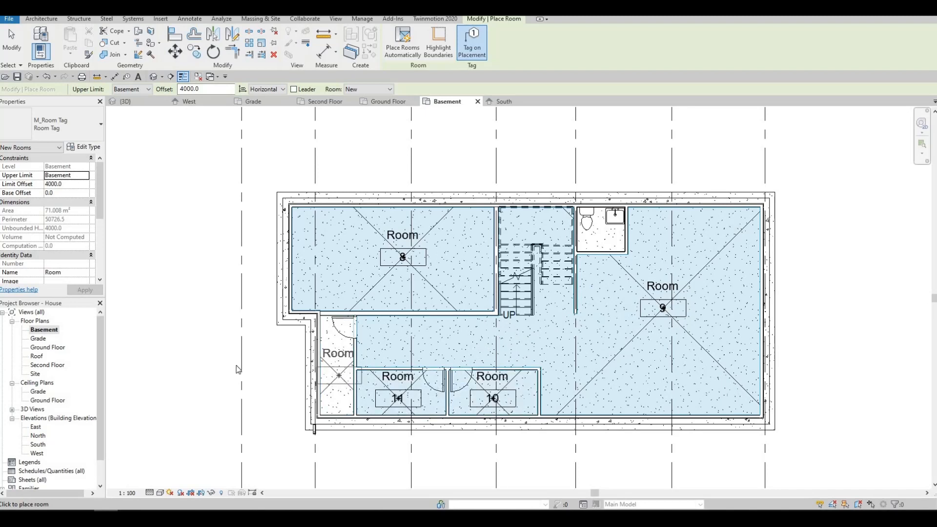
click(339, 375)
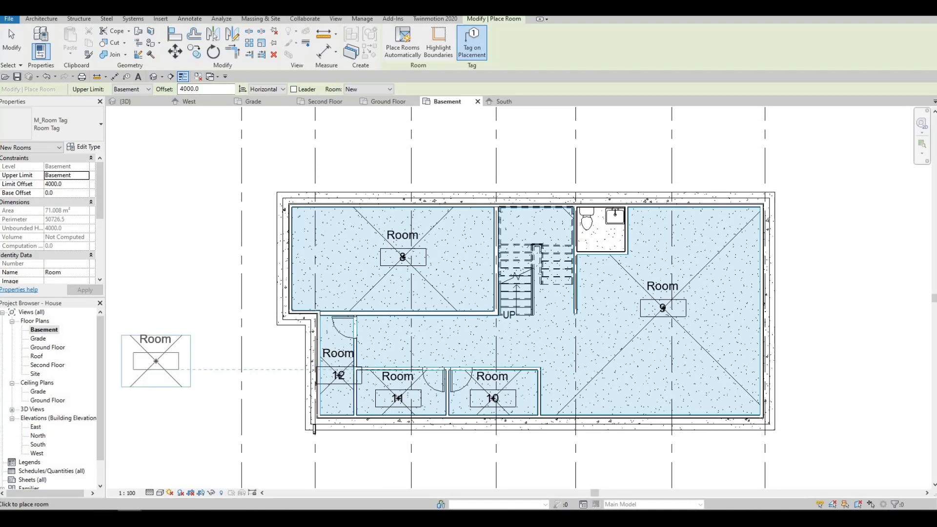
key(Escape)
key(Escape)
Rename room 8 in the area below the garage as Unexcavated
click(397, 239)
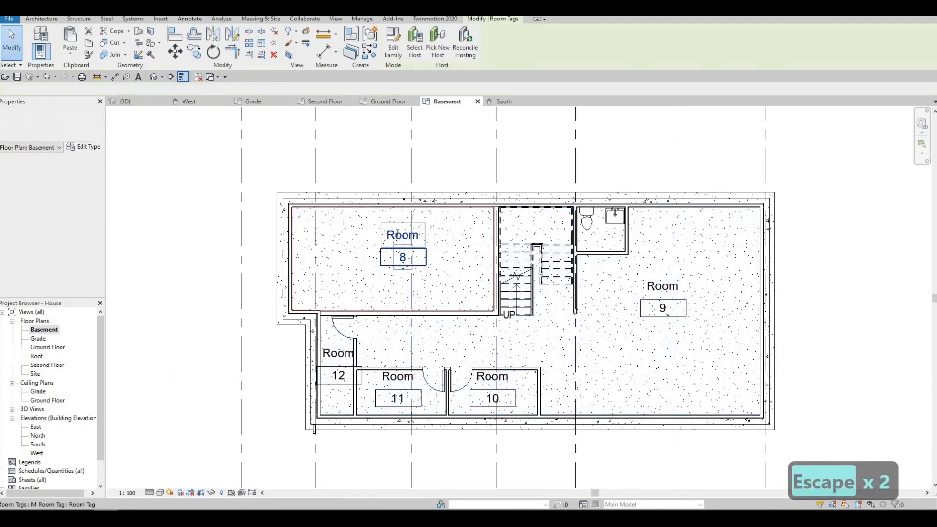
click(396, 236)
text(Un)
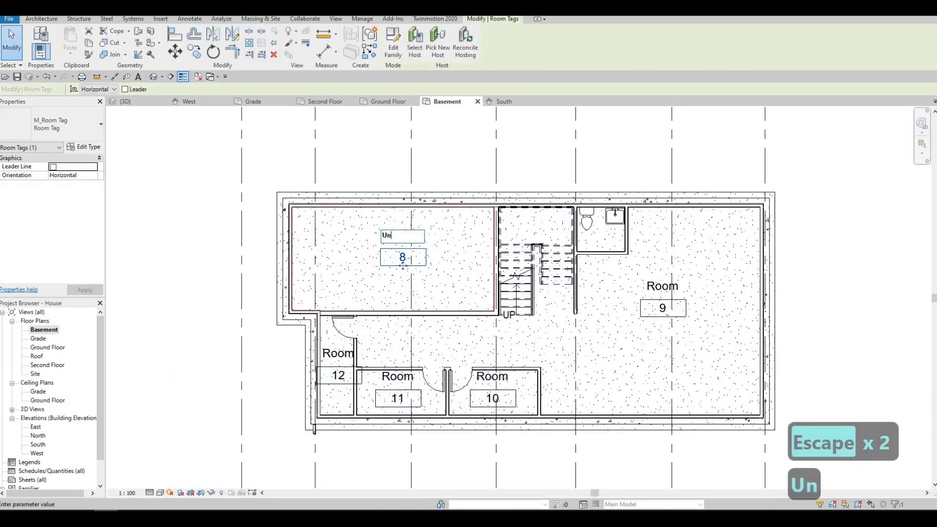
text(ex)
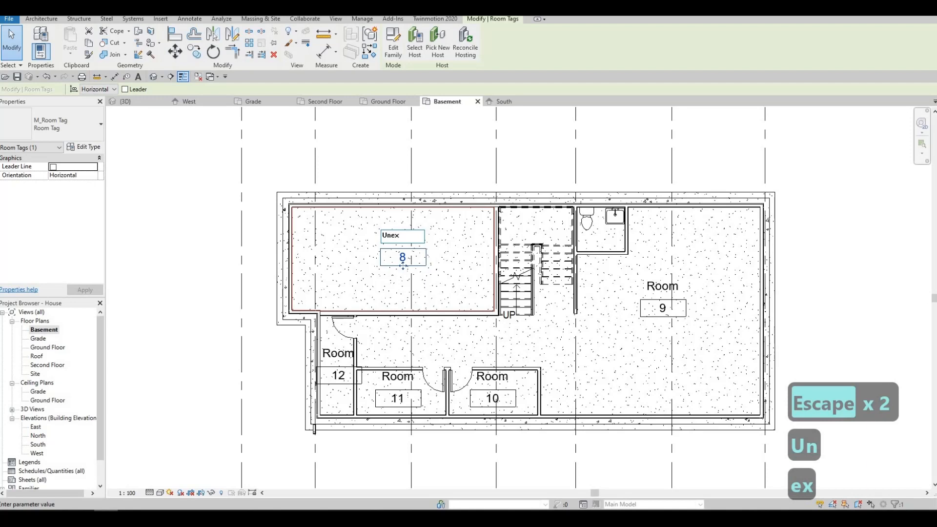
text(cavated)
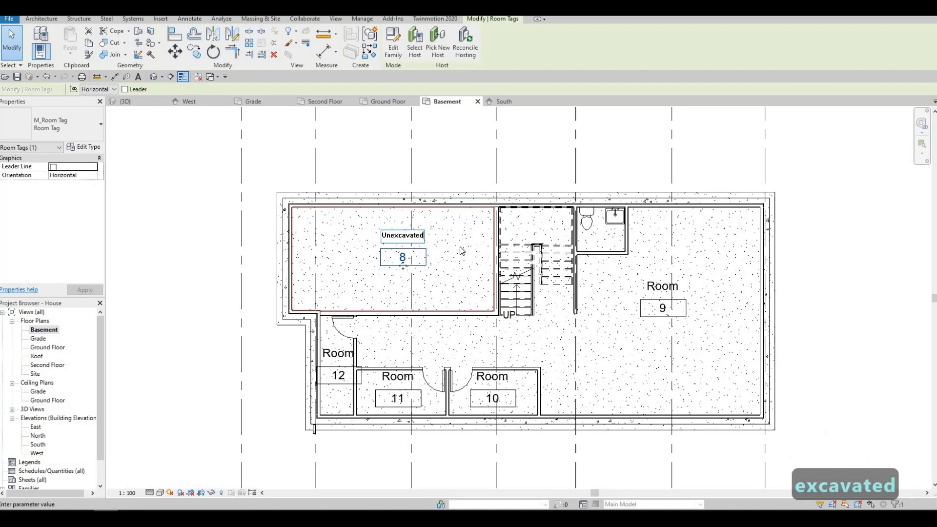
click(373, 160)
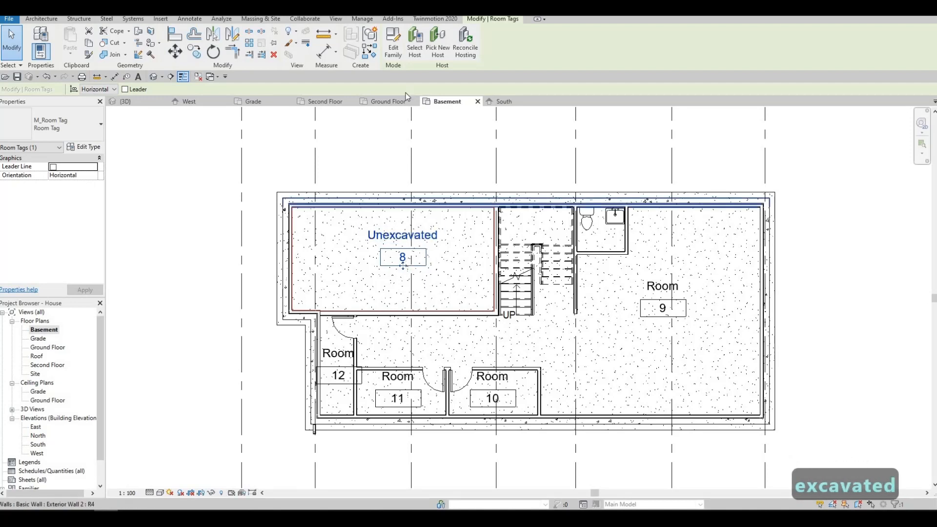
Add a horizontal room separation line across the open end of the basement staircase, between the ends of its two side walls
click(42, 19)
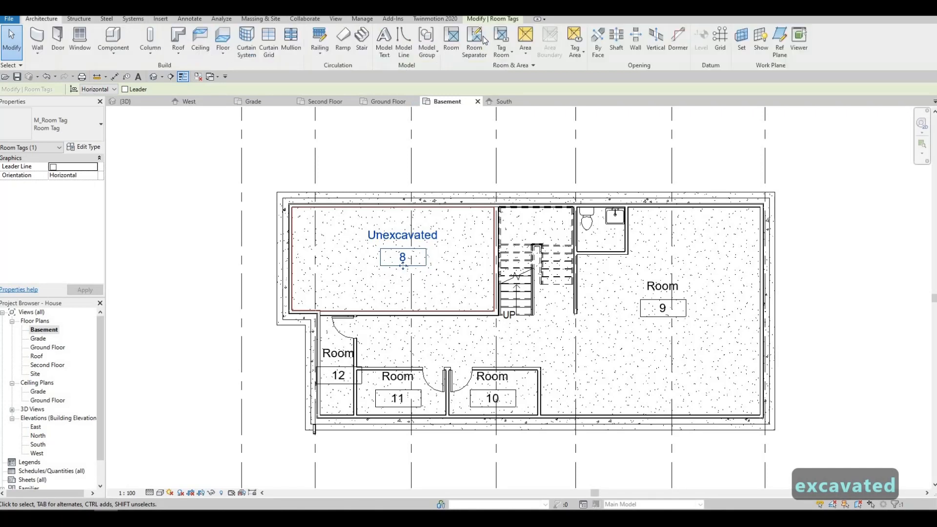
click(476, 44)
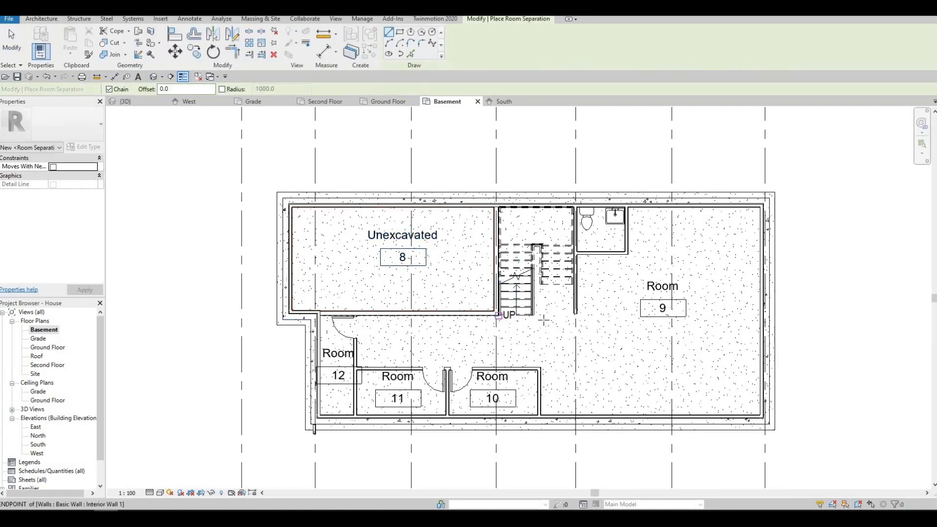
click(499, 316)
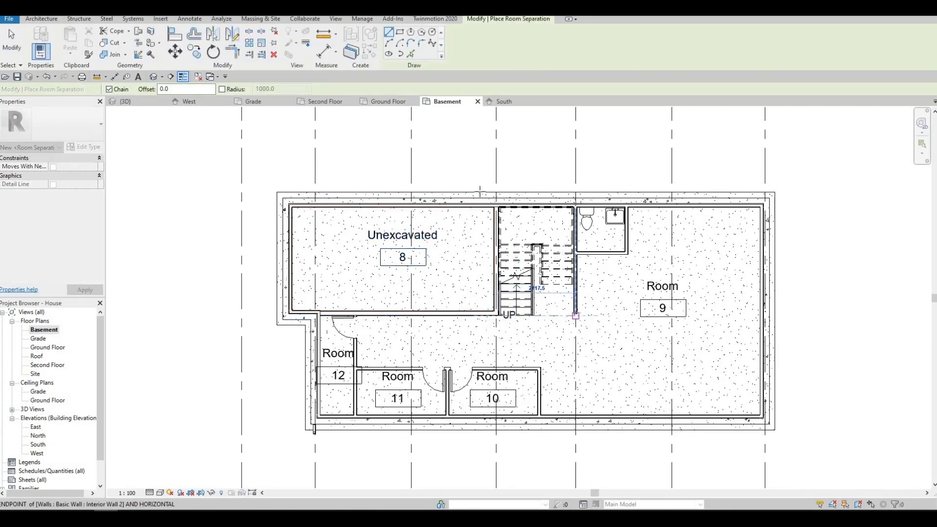
key(Escape)
Place a 0762 x 2032mm M_Single-Flush door in the bathroom wall facing the open basement, swinging into the bathroom
click(57, 22)
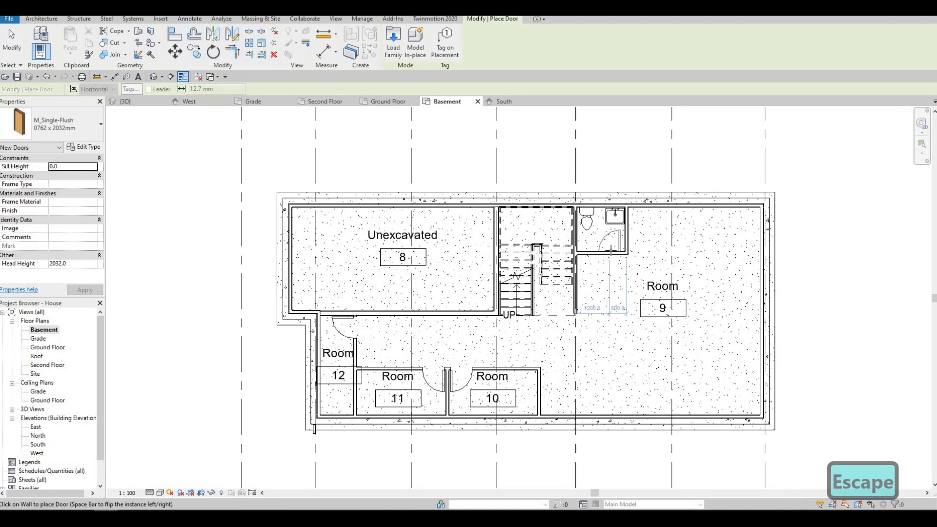
click(611, 251)
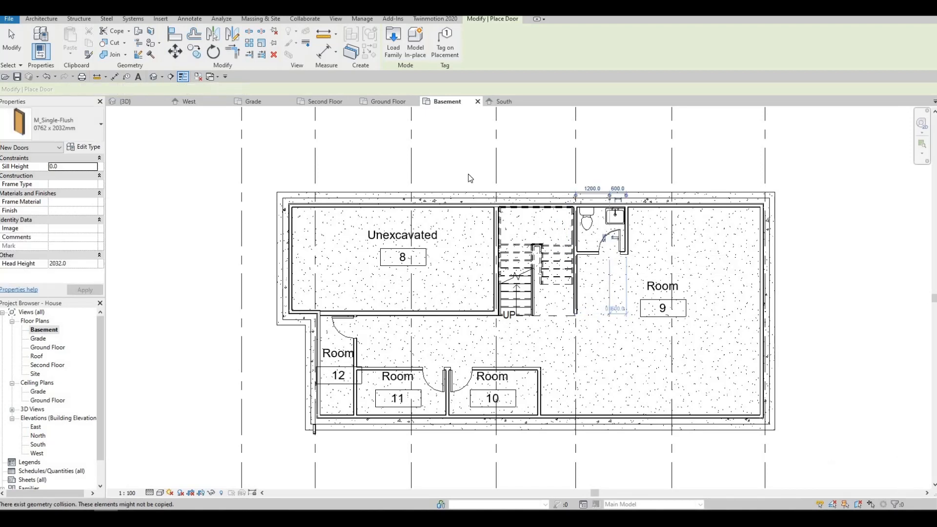
key(Escape)
key(Escape)
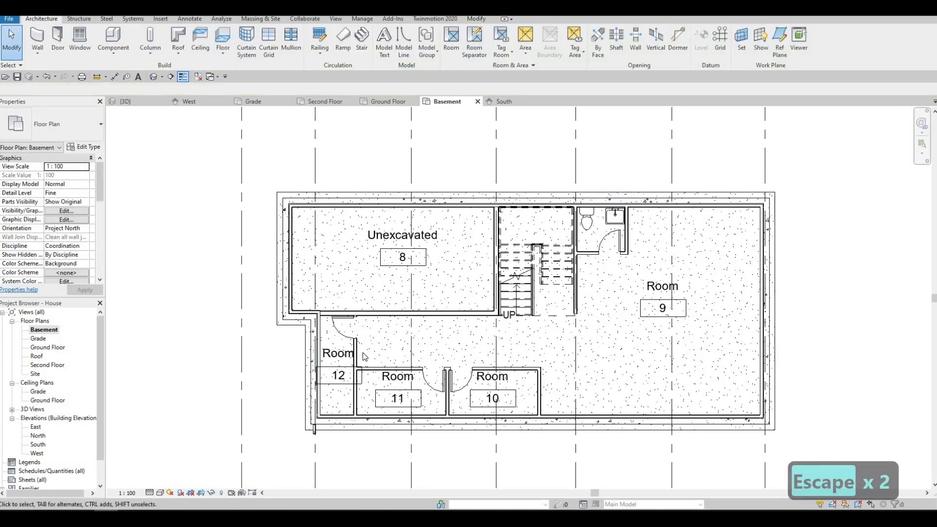
Rename room 12, the narrow room beside the exterior wall, as Cold Room
click(337, 353)
click(335, 351)
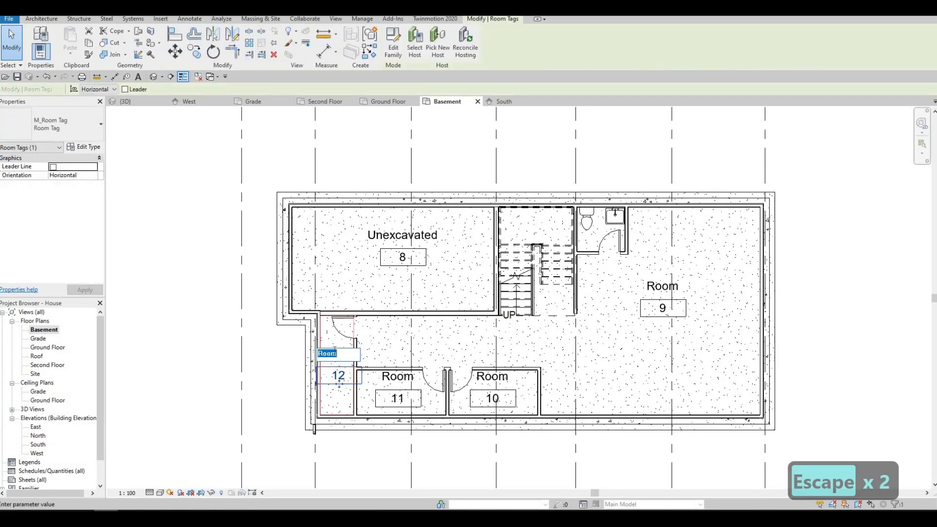
text(Cold Room)
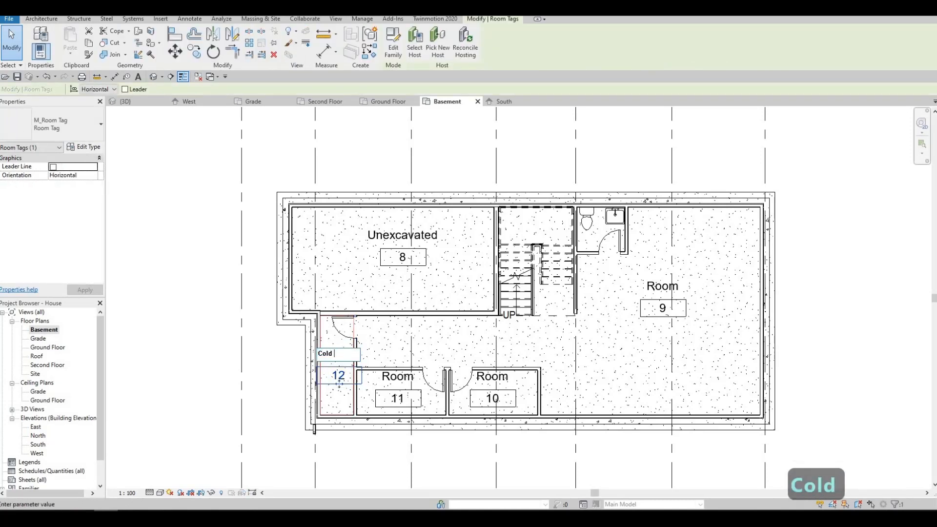
Rename room 11, the small room next to the Cold Room, as Untility Room
click(391, 379)
click(392, 377)
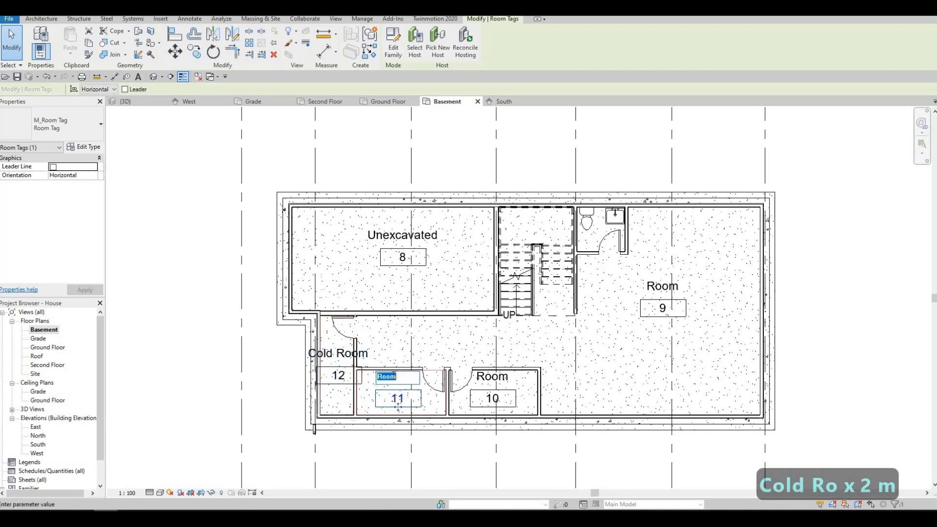
text(Unt)
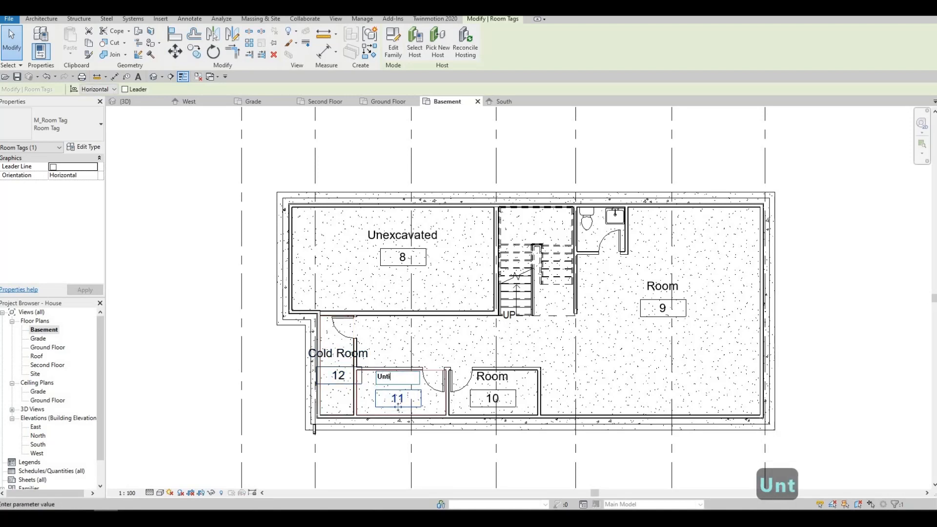
text(ility)
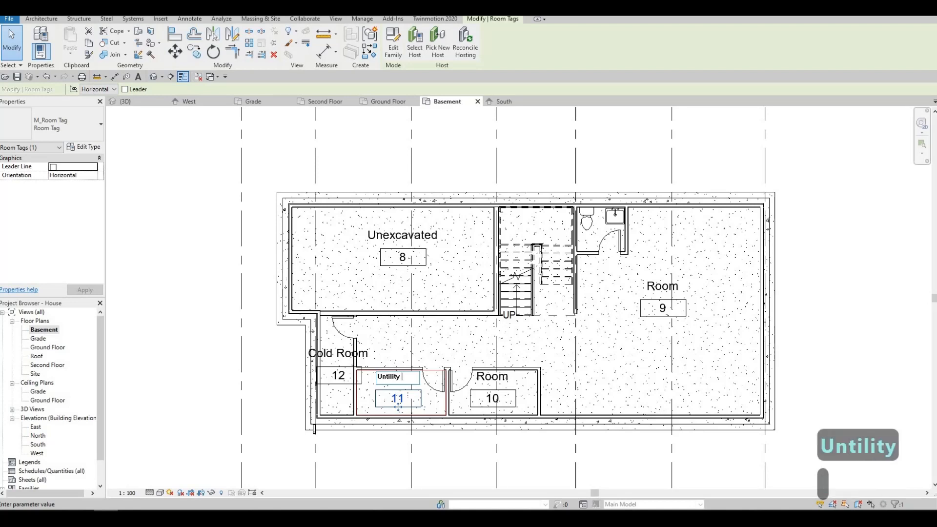
text( Room)
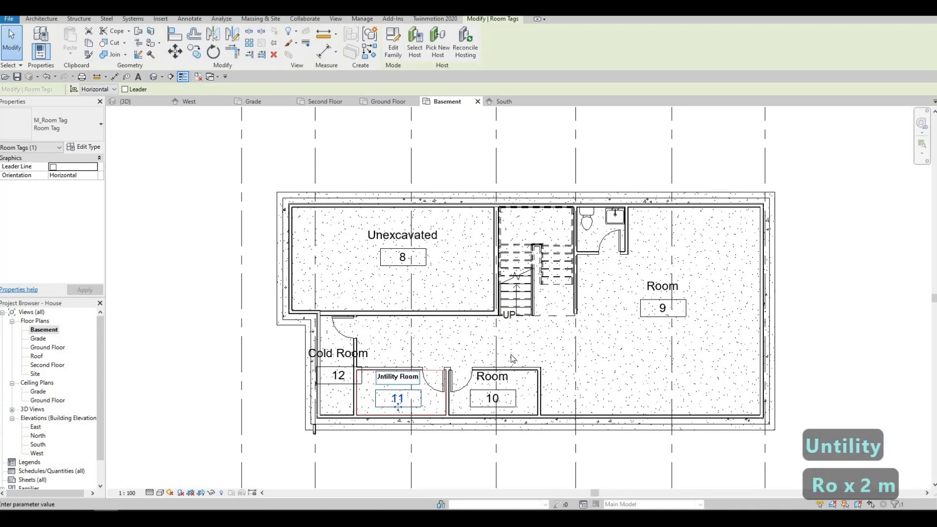
click(589, 347)
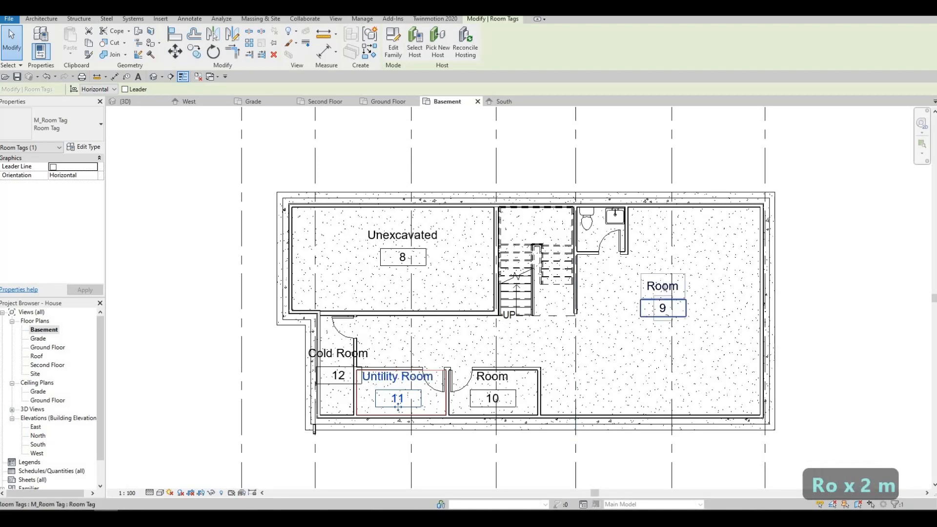
Rename room 9 in the large open area as Unfinished Basement
click(664, 315)
click(664, 315)
text(Unfin)
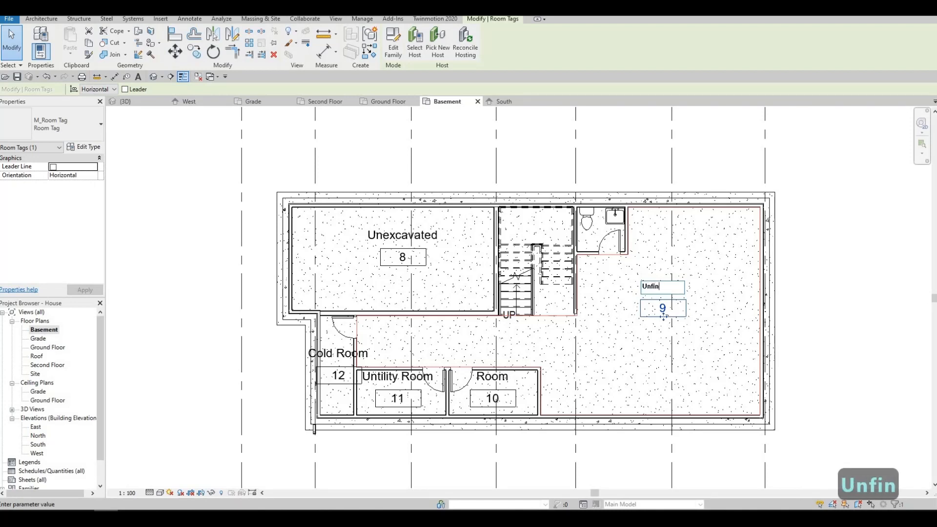
text(ishe)
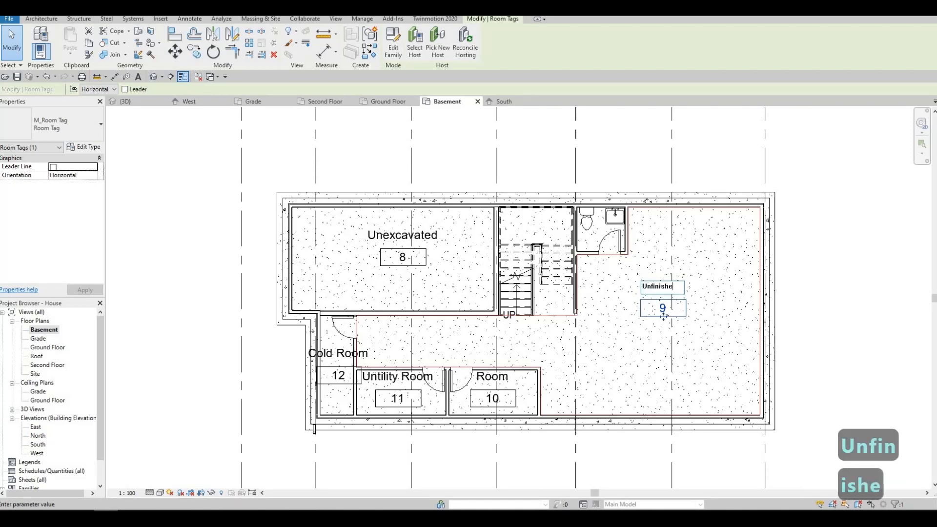
text(d Basement)
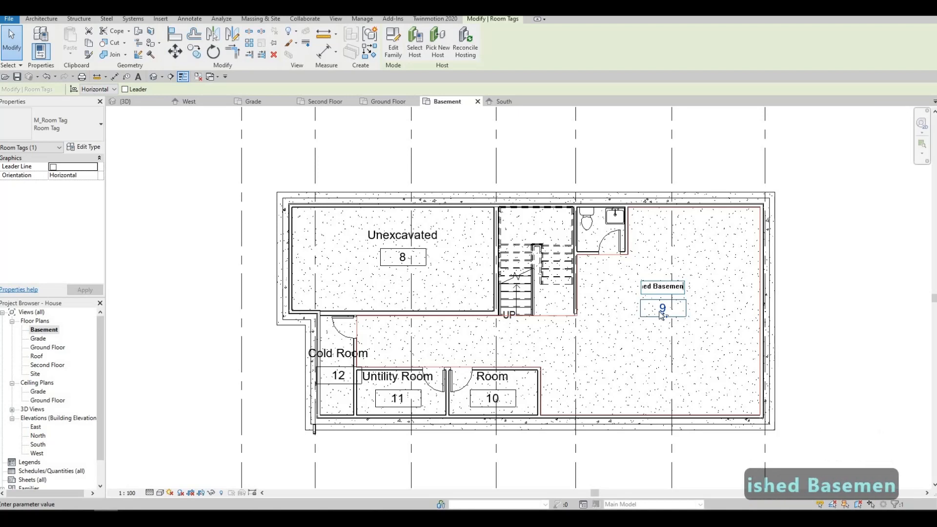
click(563, 406)
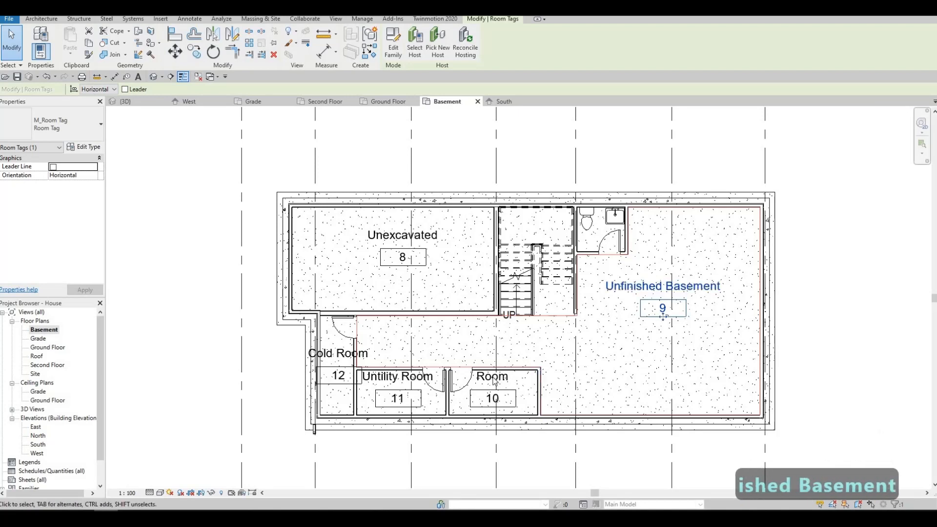
Rename room 10, the small room beside the Untility Room, as W/D
click(495, 382)
click(494, 379)
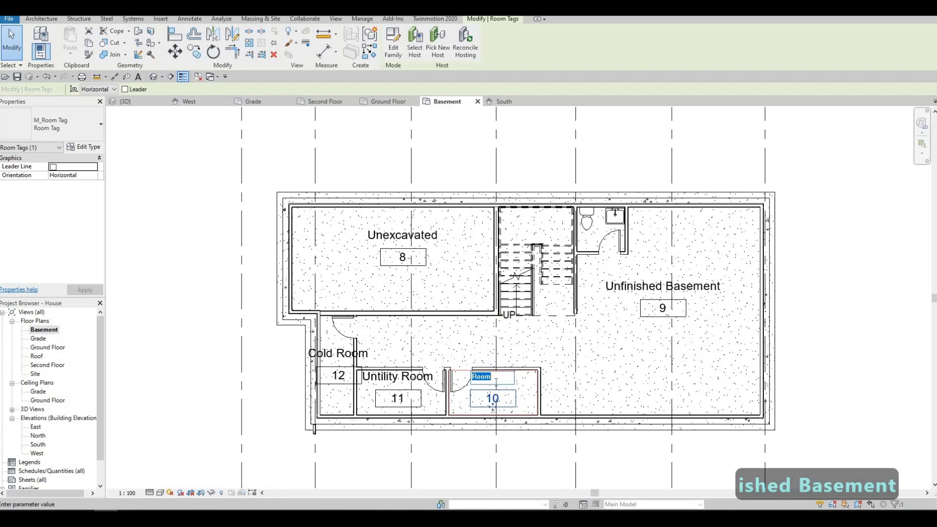
text(W)
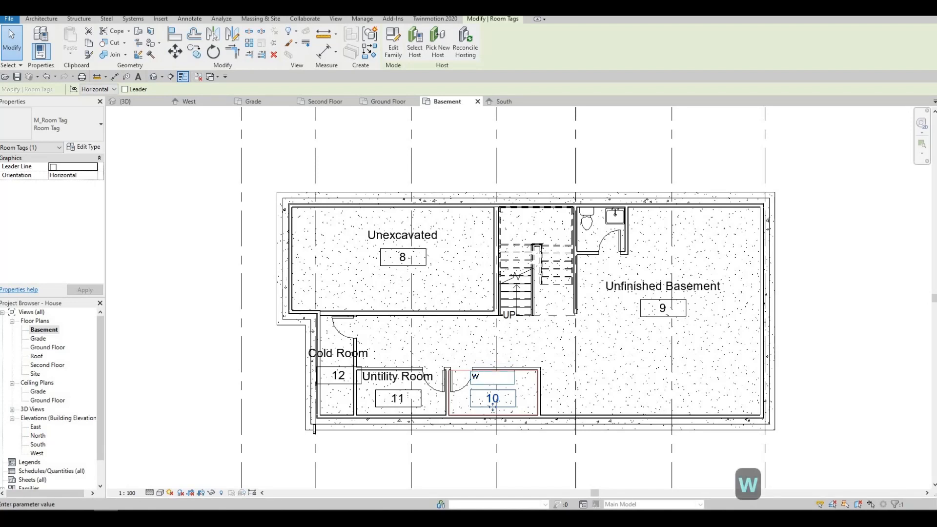
text(/D)
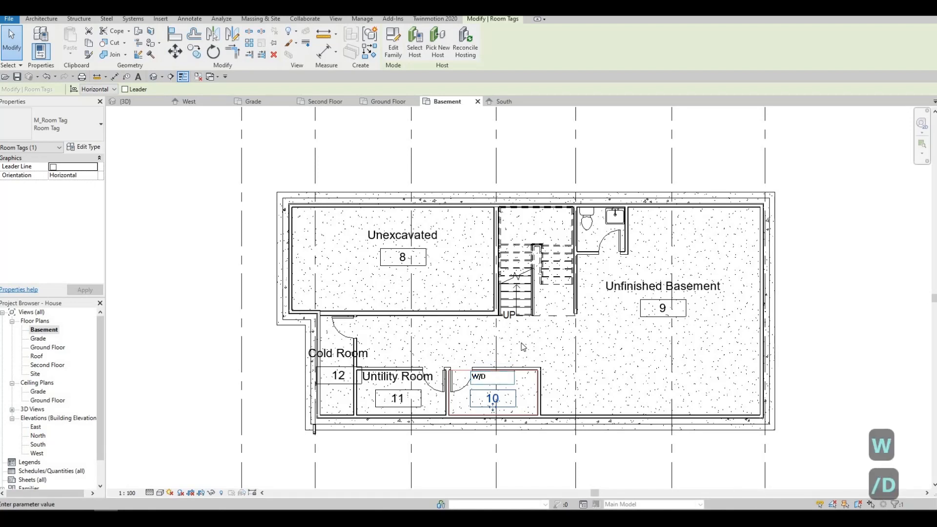
click(519, 348)
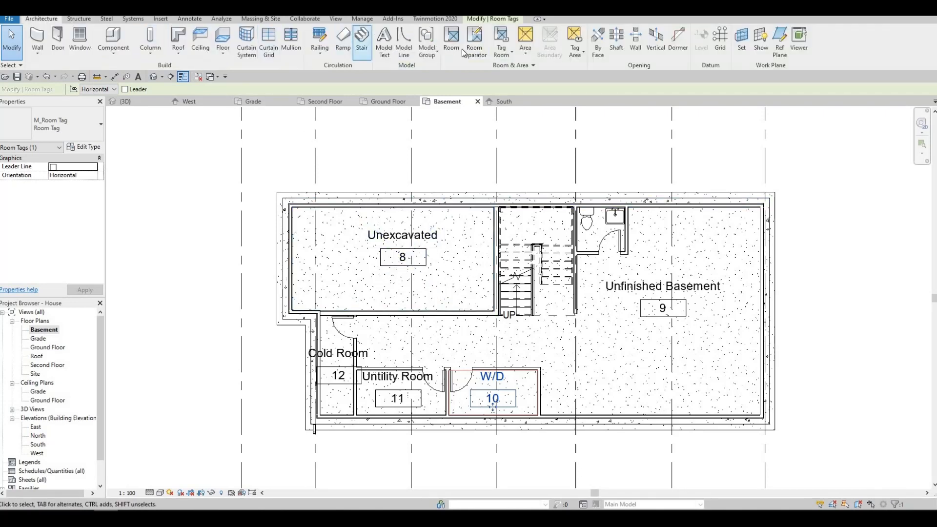
Place tagged rooms in the Basement stairwell and in the small bathroom beside it
click(474, 44)
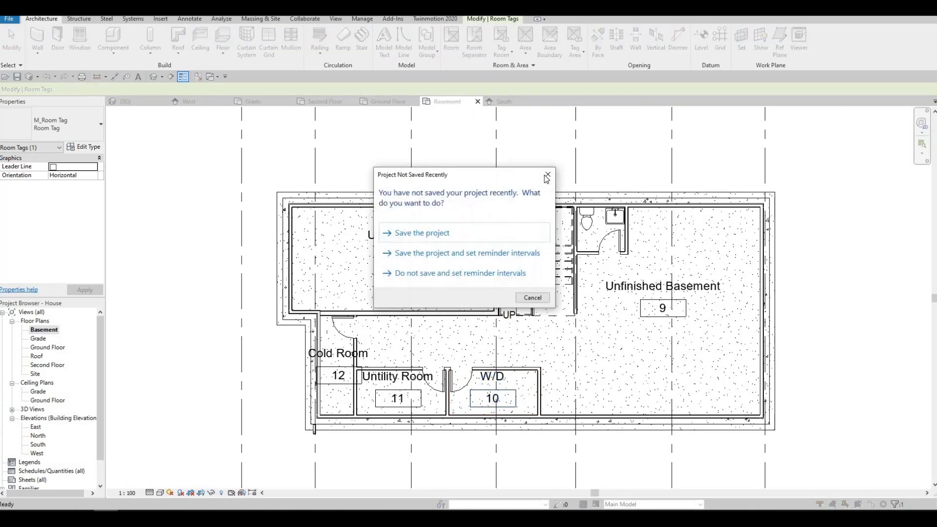
click(535, 231)
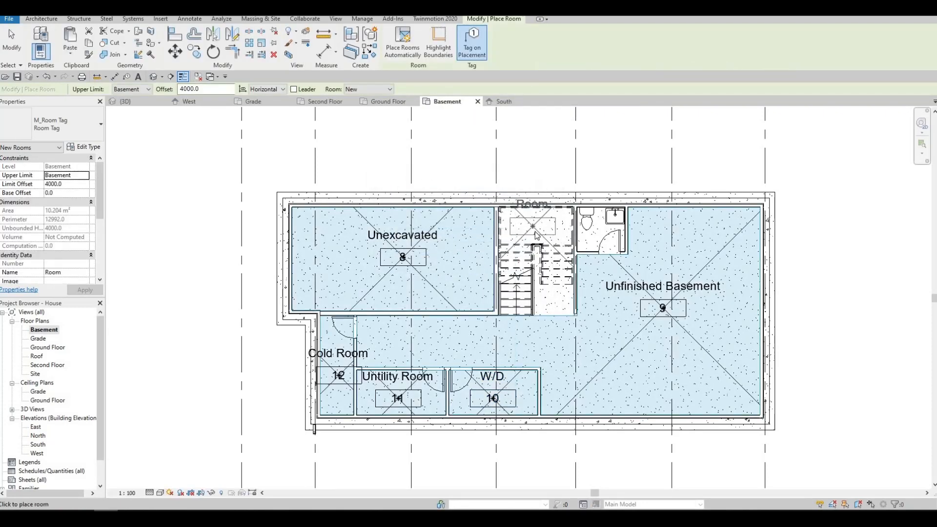
click(599, 219)
key(Escape)
key(Escape)
Rename room 14, the small bathroom beside the stairwell, as Powder Room B
click(604, 204)
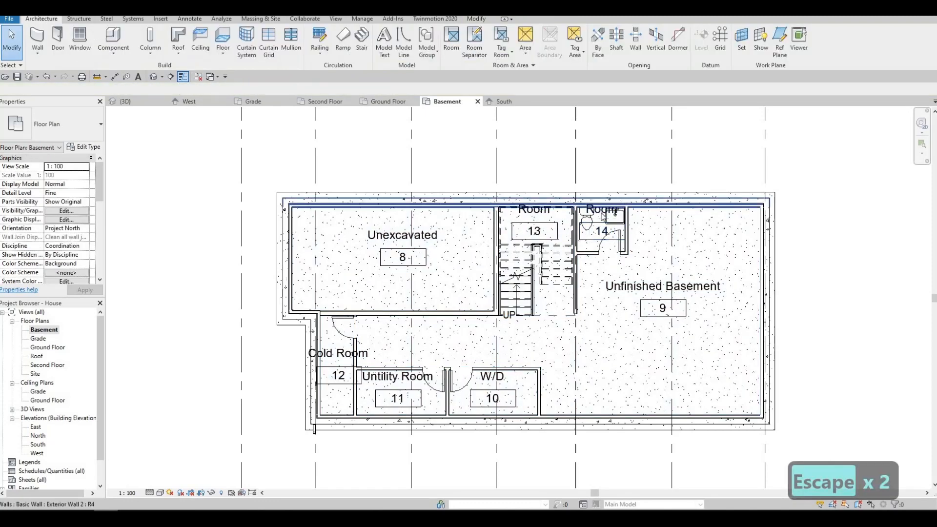
key(Escape)
click(604, 214)
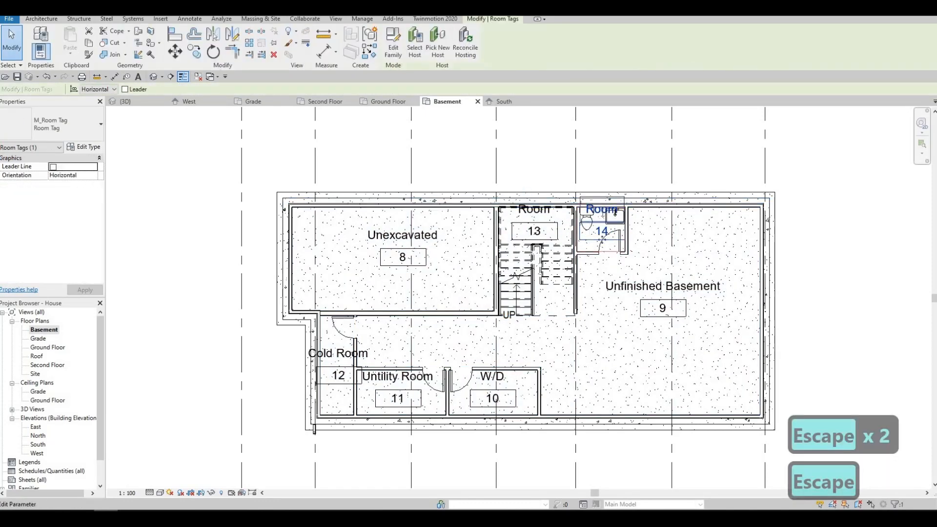
click(603, 213)
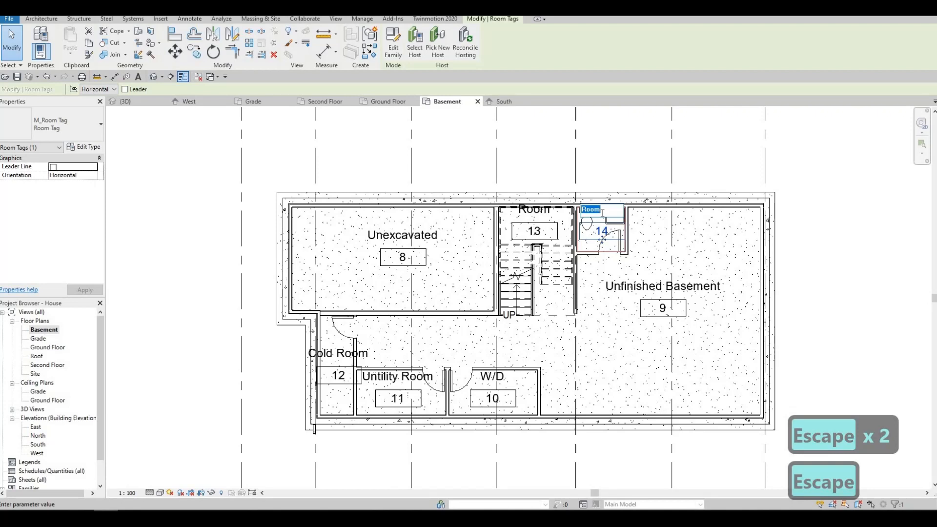
key(Left)
text(Powder)
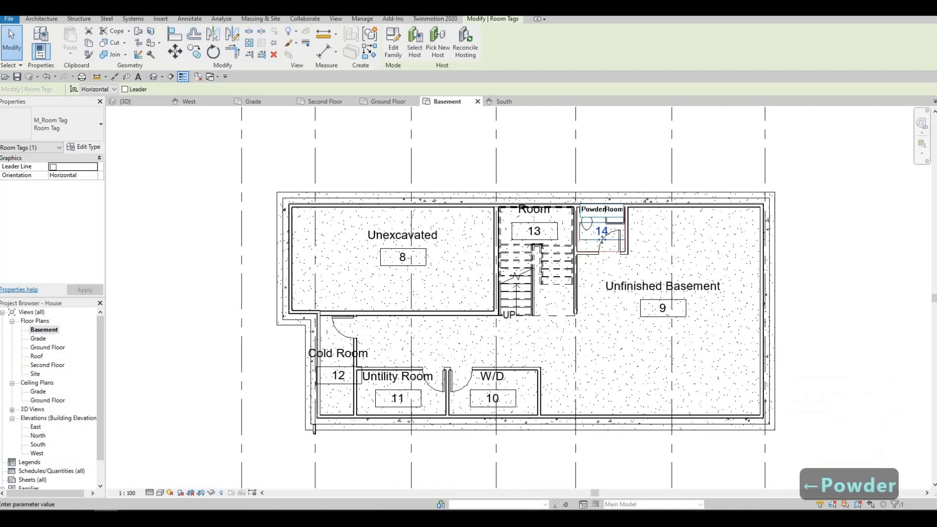
key(Right)
key(Right)
key(Right)
key(Right)
key(Right)
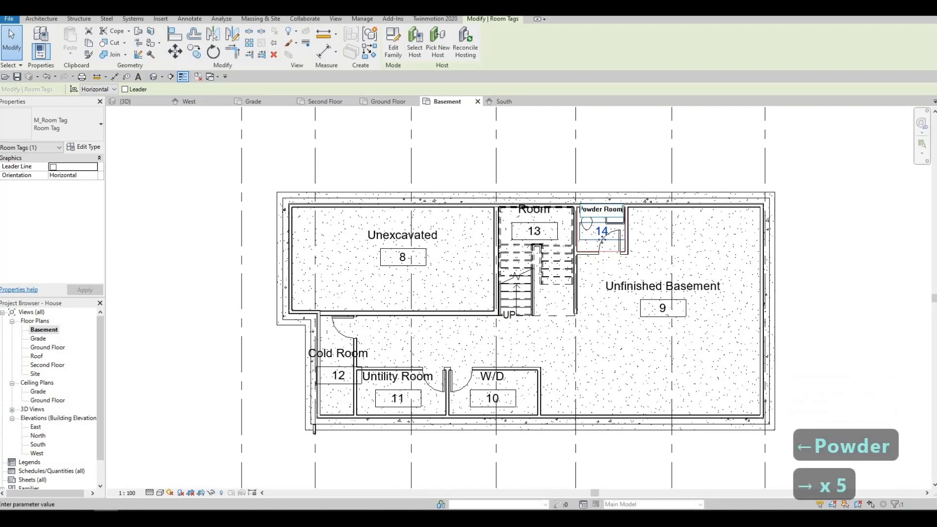
text(B)
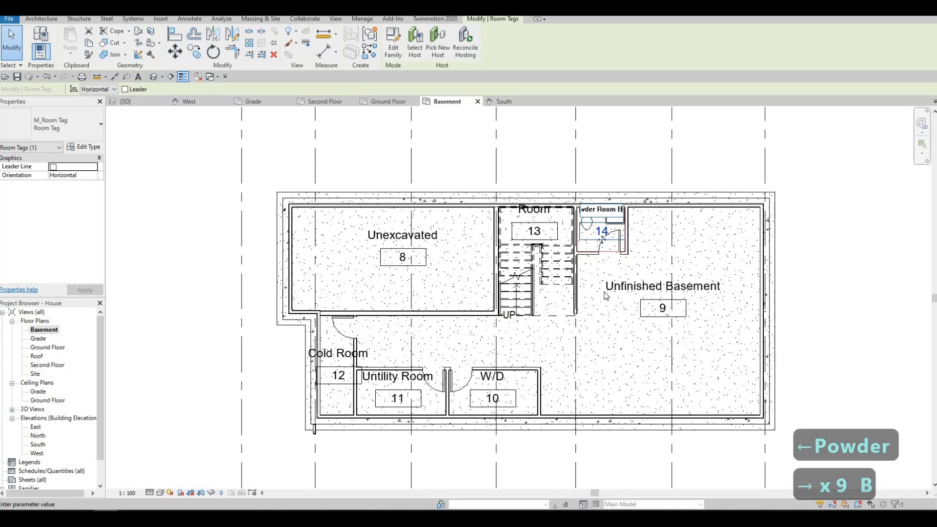
click(520, 219)
click(534, 214)
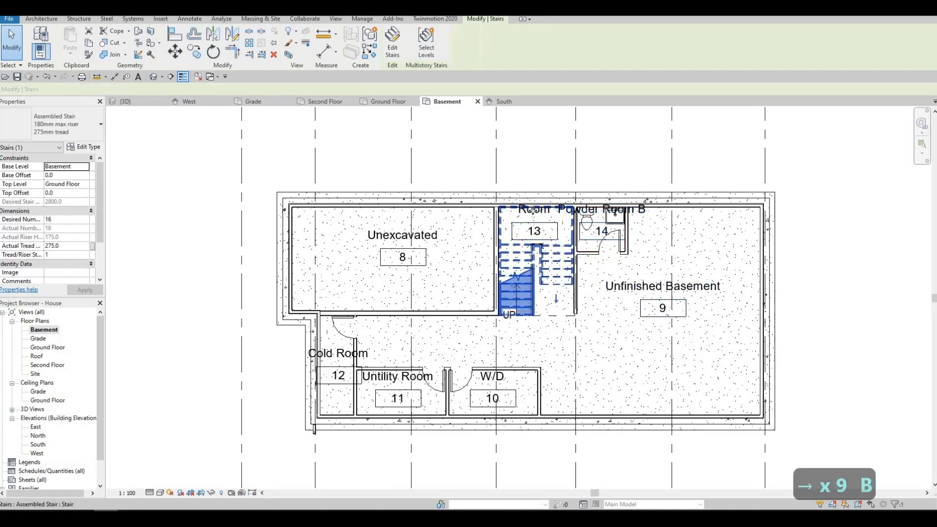
double_click(535, 216)
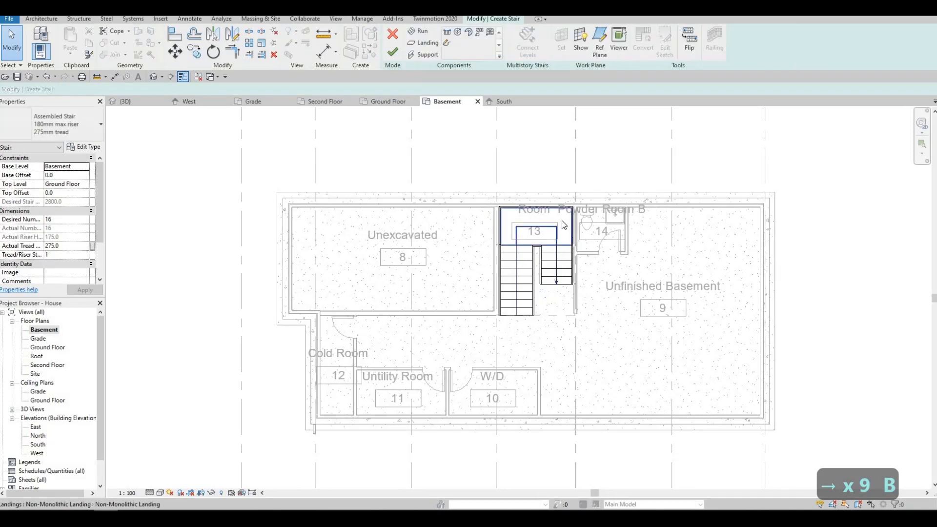
key(Escape)
key(Escape)
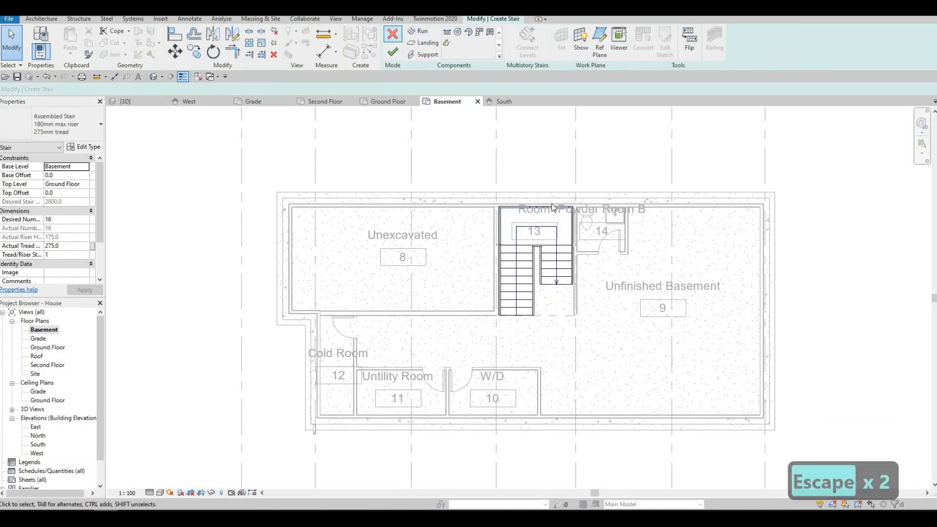
Rename room 13 in the stairwell as Stairs B
scroll(537, 210, up, 2)
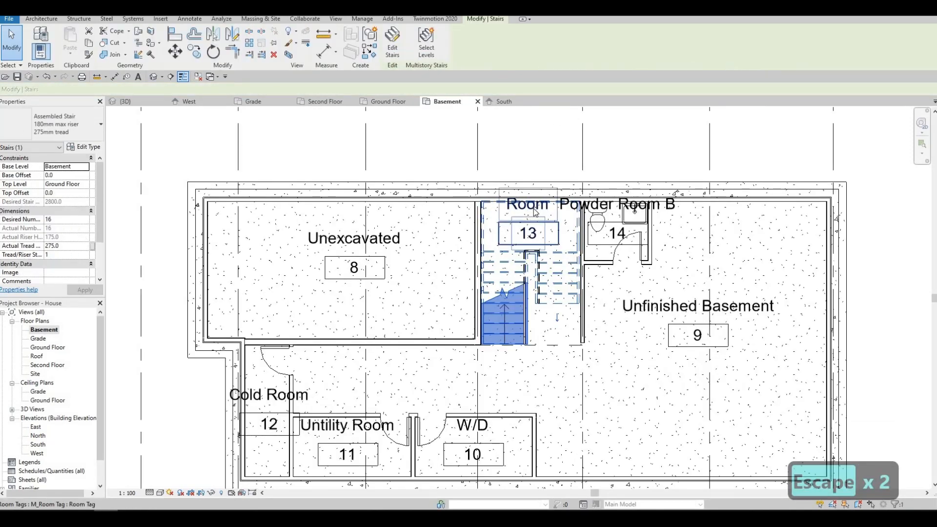
click(534, 207)
click(535, 207)
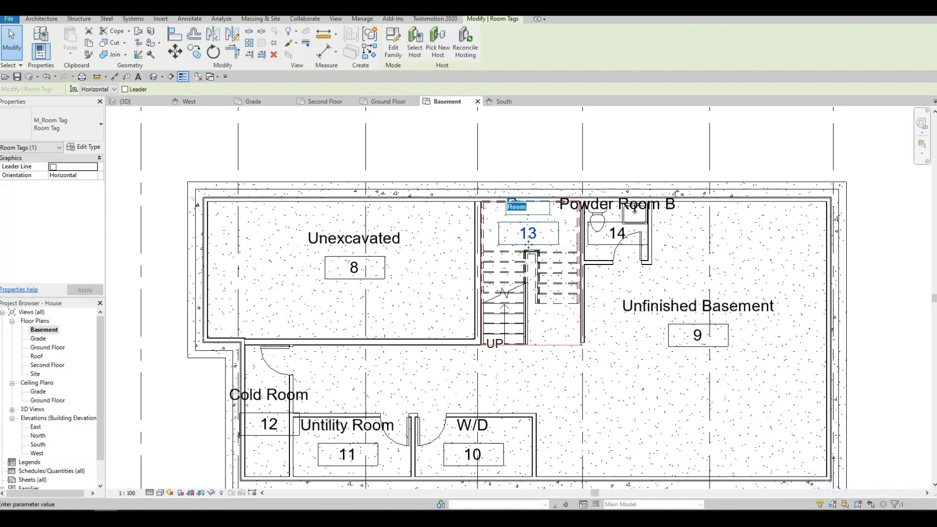
text(Stairs)
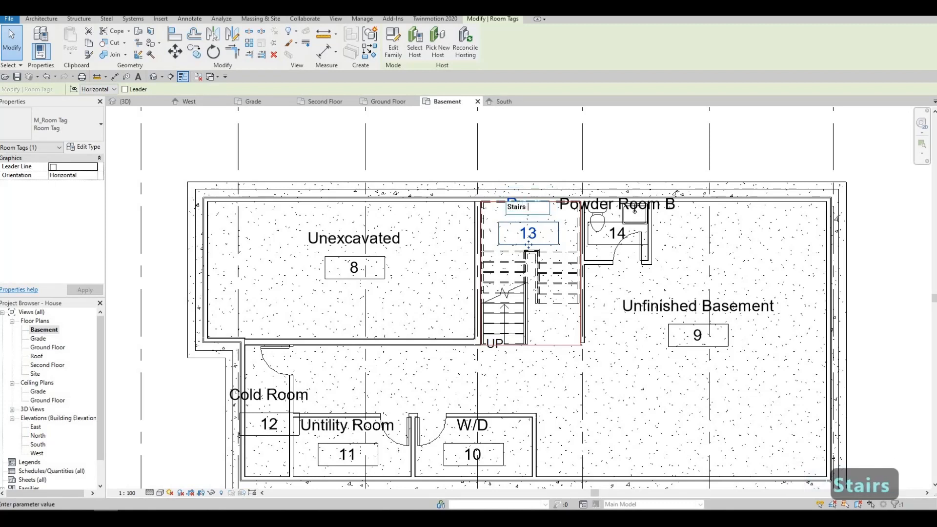
text( B)
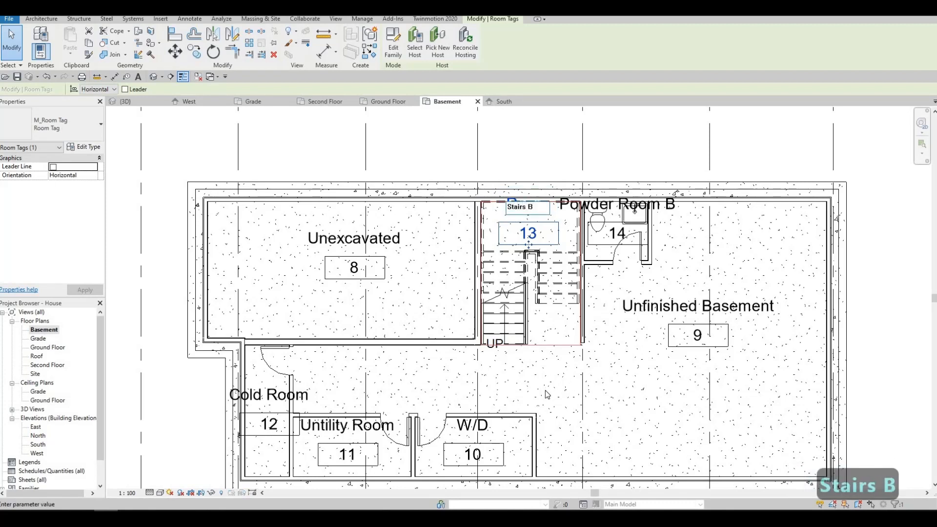
click(552, 339)
key(Escape)
scroll(478, 273, down, 2)
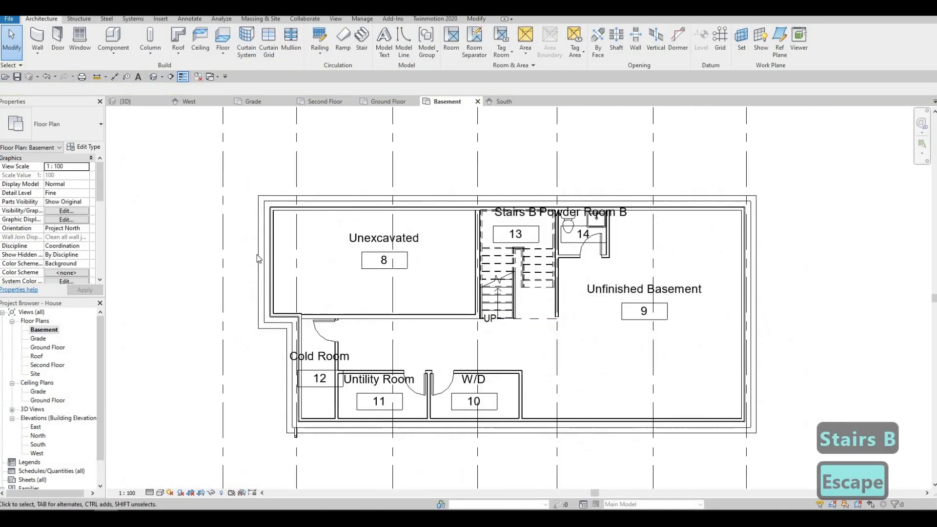
Open the Second Floor plan and bring the whole layout into view
double_click(45, 366)
scroll(414, 253, down, 3)
middle_drag(477, 332, 347, 244)
scroll(431, 266, down, 1)
middle_drag(242, 141, 212, 153)
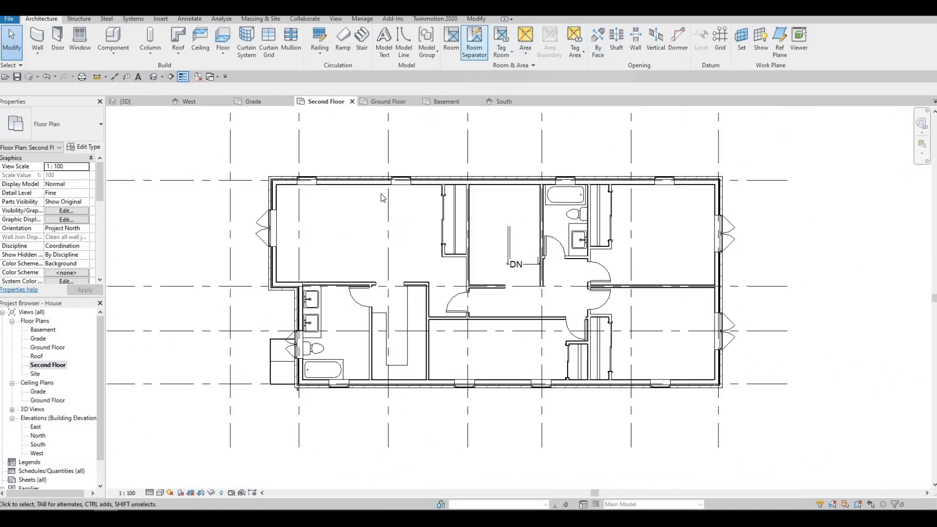
Place tagged rooms in the four Second Floor bedrooms and in both bathrooms
key(r)
key(m)
click(366, 229)
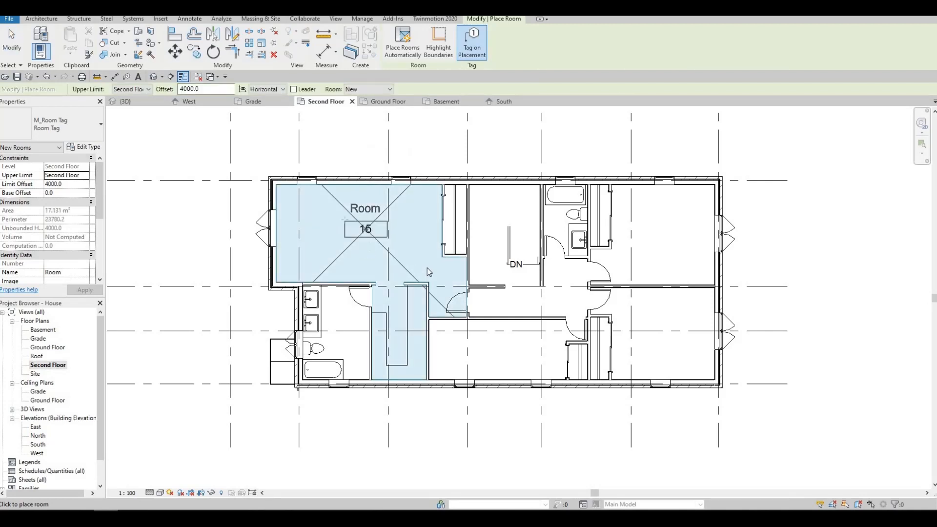
click(336, 337)
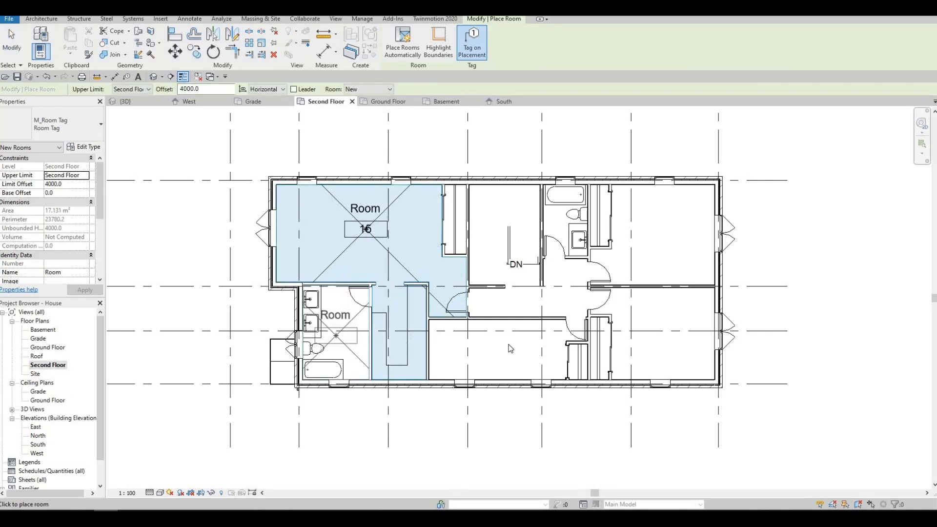
click(660, 336)
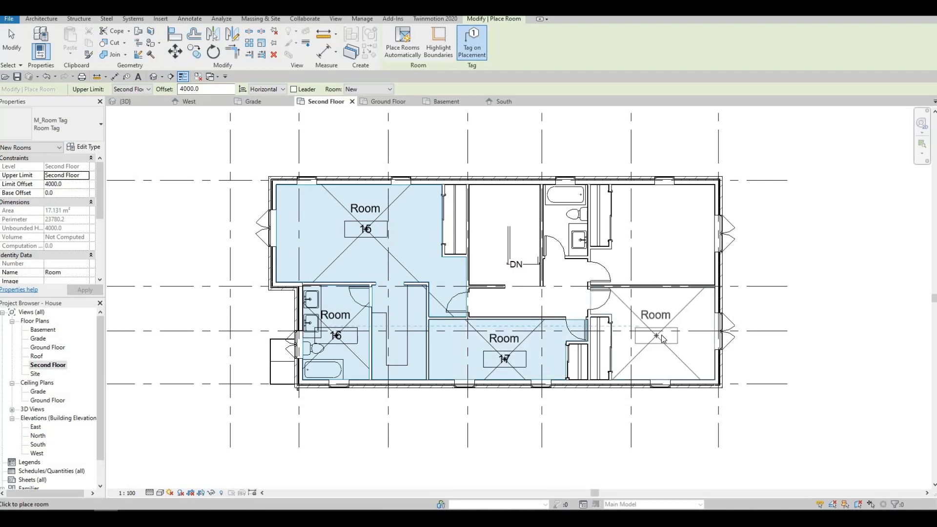
click(660, 233)
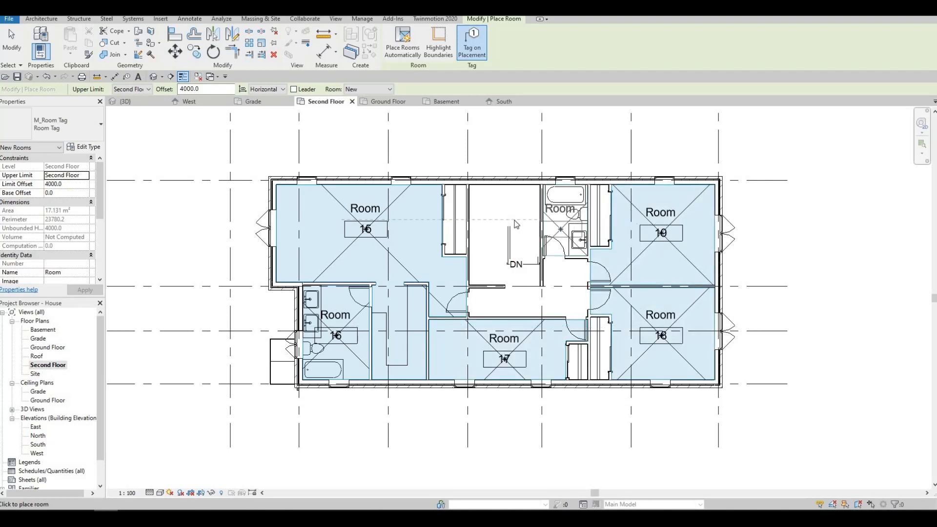
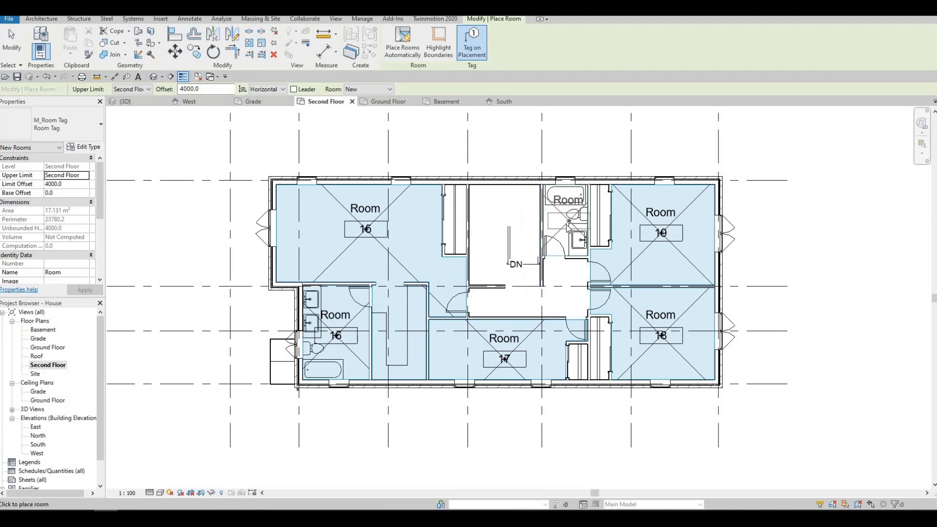
click(565, 260)
key(Escape)
key(Escape)
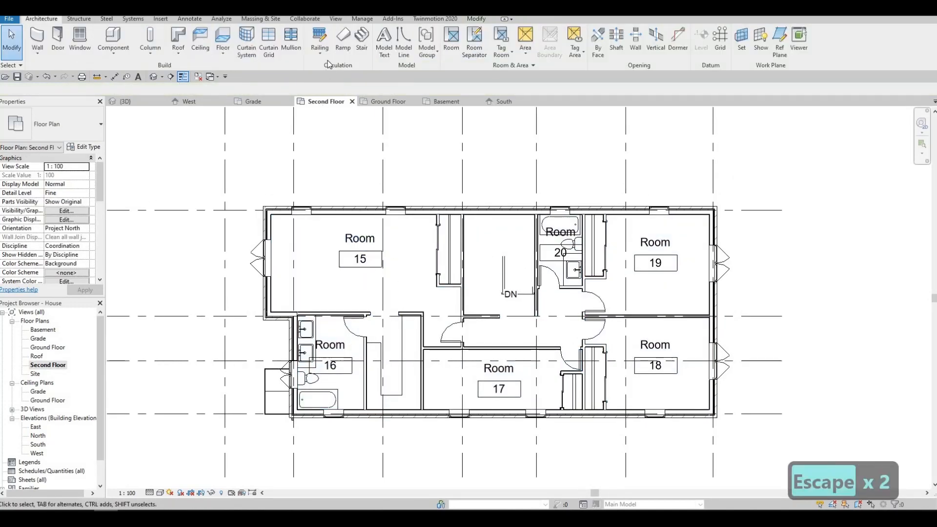
Draw a room separation line across the wall opening between room 15 and the walk-in closet beside room 16
click(473, 44)
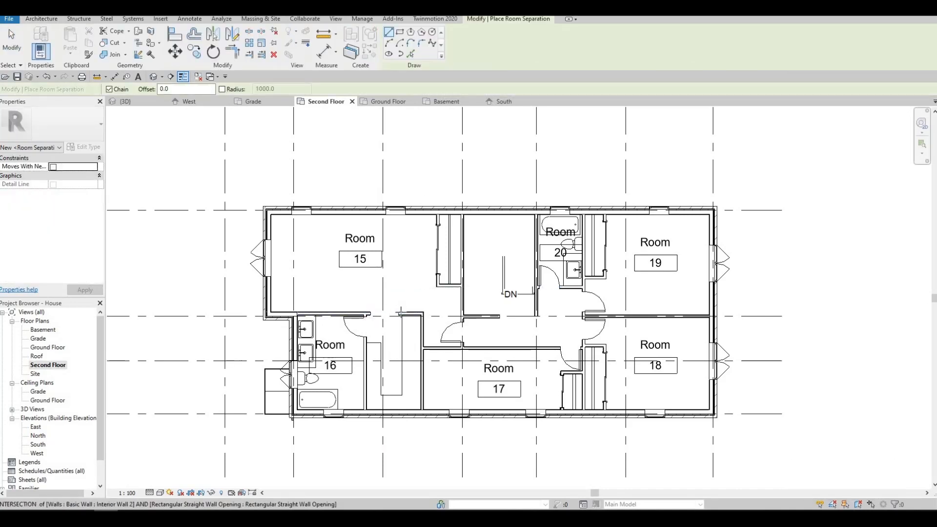
click(369, 313)
key(Escape)
key(Escape)
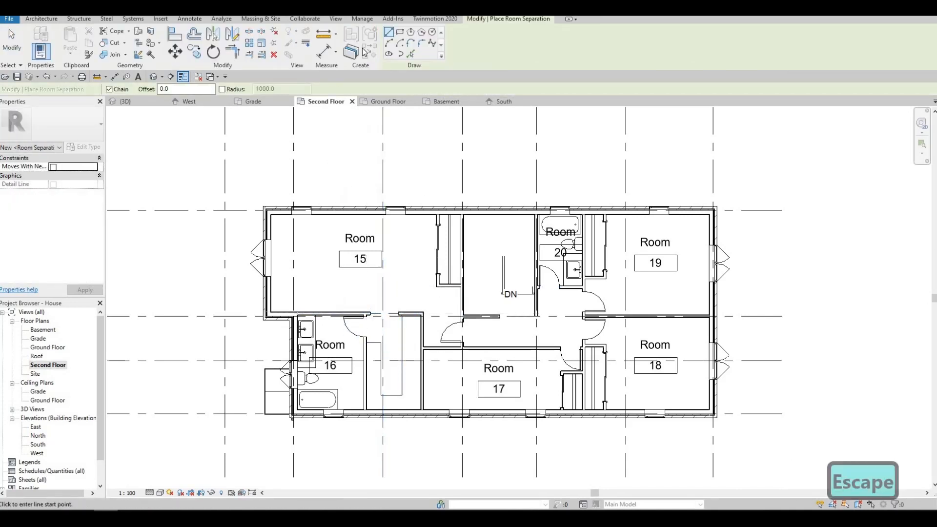
Place a tagged room in the walk-in closet between rooms 16 and 17 and rename it WIC
key(r)
key(m)
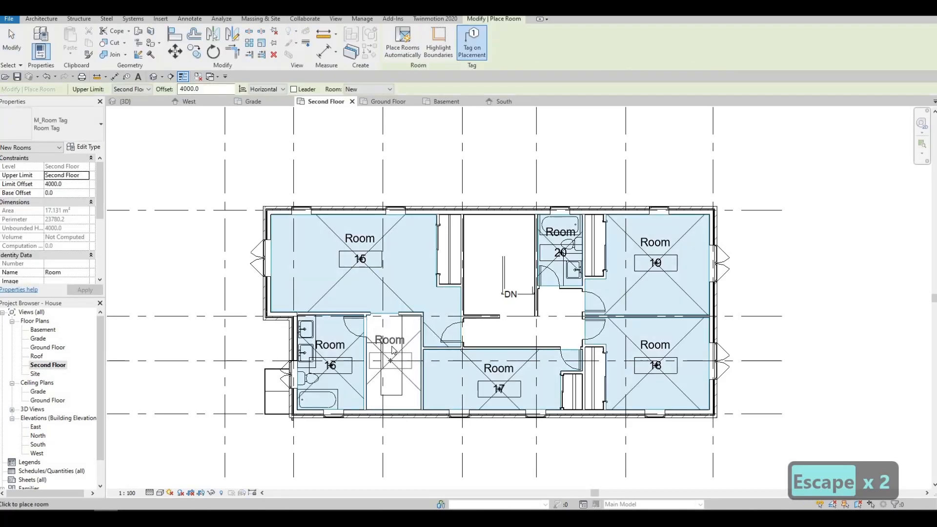
click(392, 349)
key(Escape)
key(Escape)
key(Escape)
double_click(392, 340)
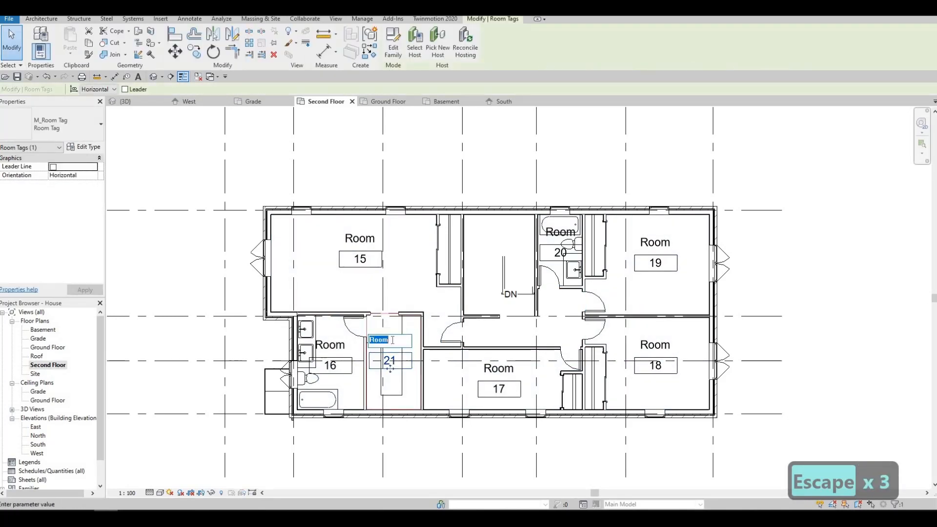
text(WIC)
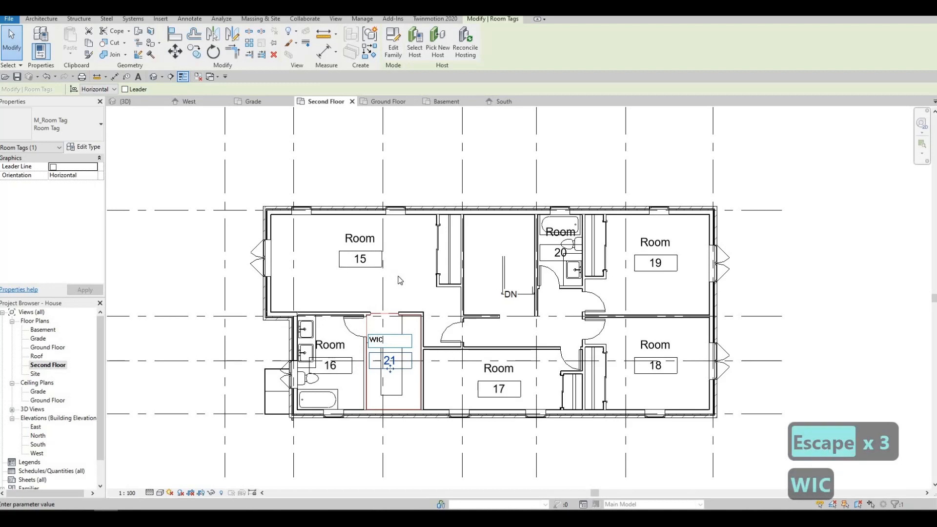
Rename room 15, the large bedroom above the WIC, as Masters Bedroom
click(362, 239)
click(362, 239)
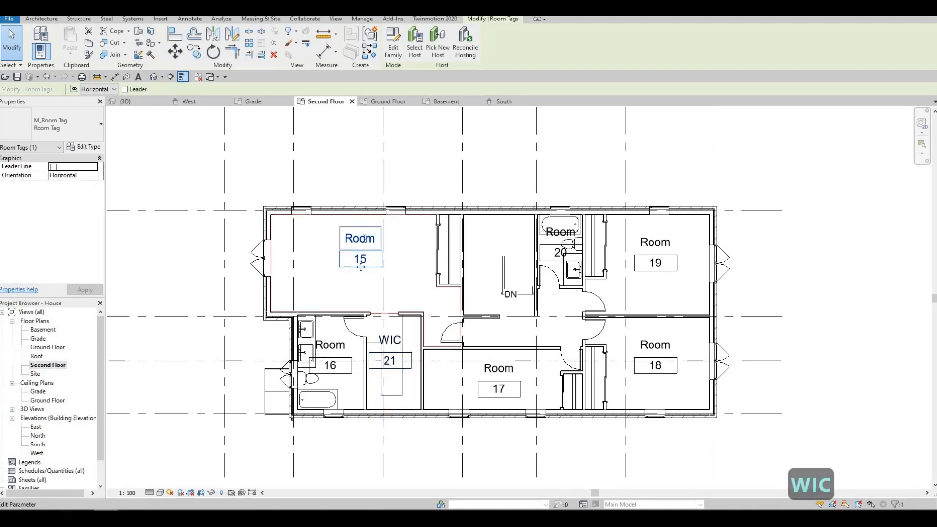
click(363, 238)
text(M)
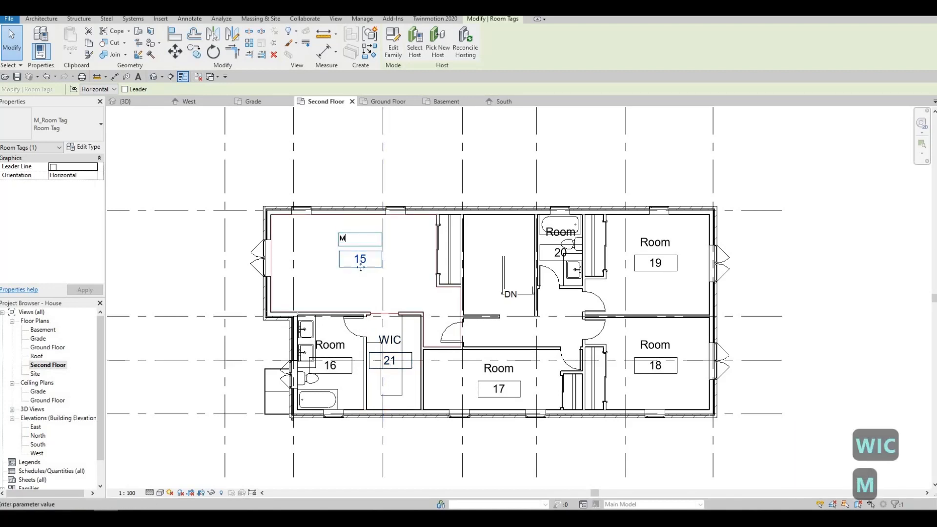
text(asters )
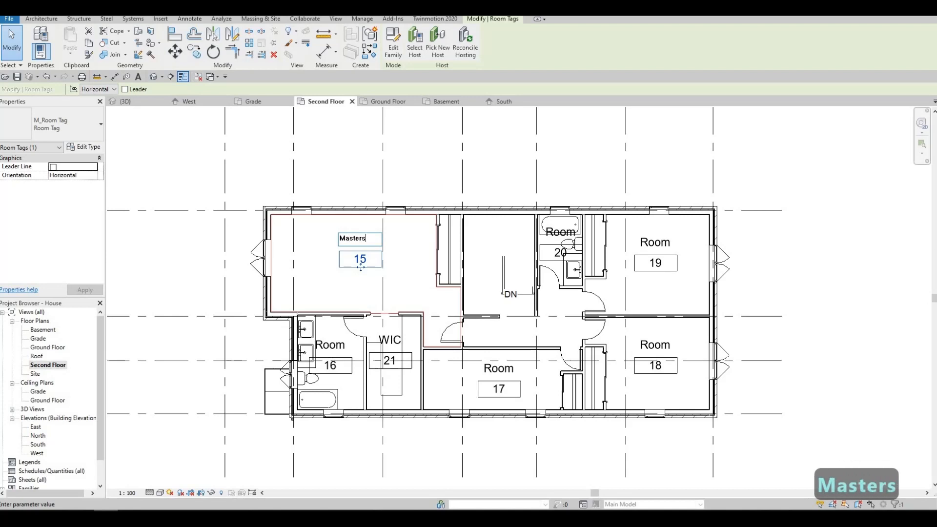
text(Bedroom)
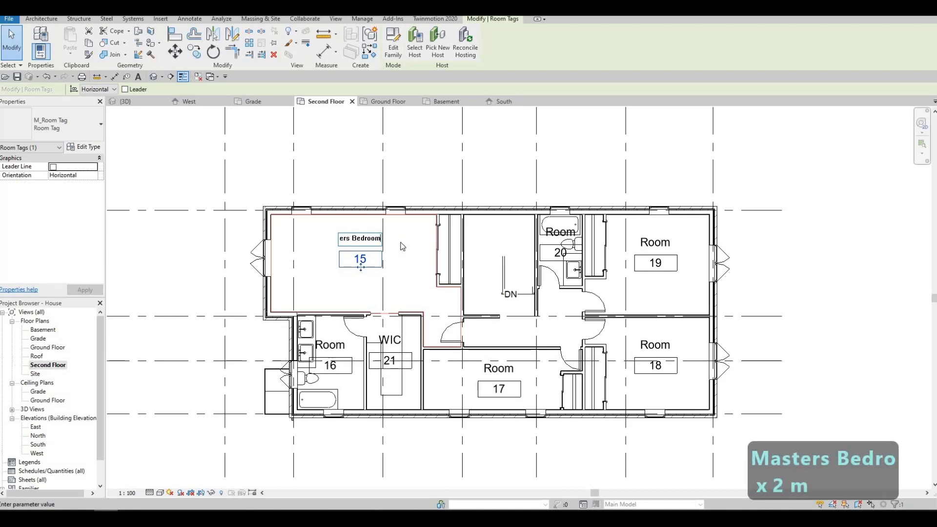
click(407, 267)
Add the possessive mark to room 15's name so that it reads Master"s Bedroom
click(354, 237)
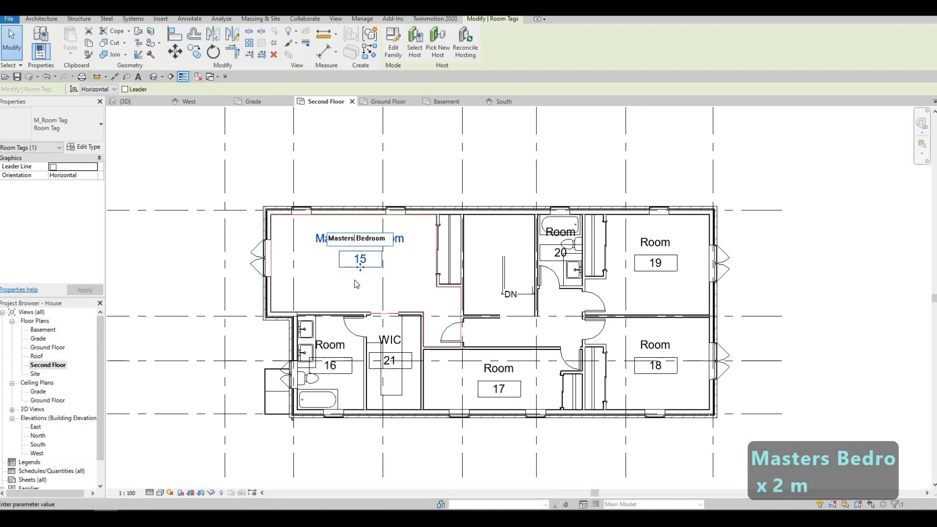
key(Left)
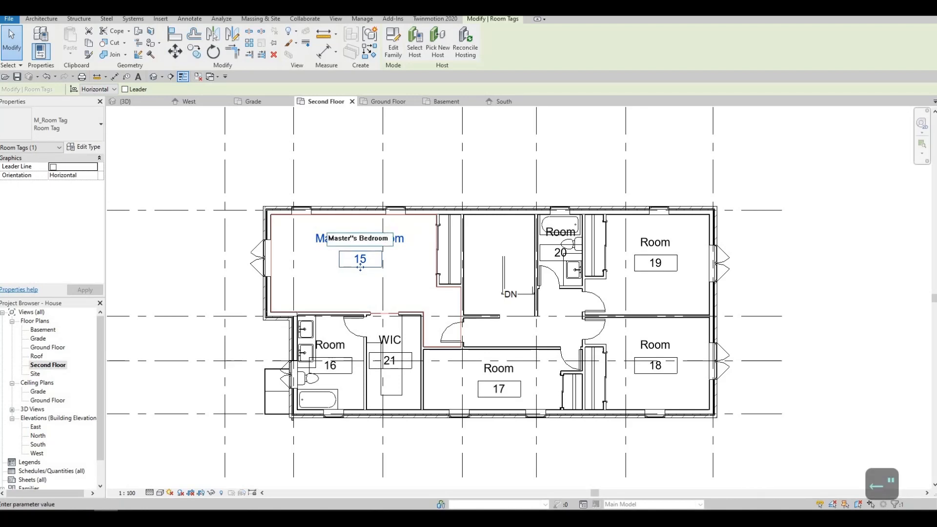
click(502, 375)
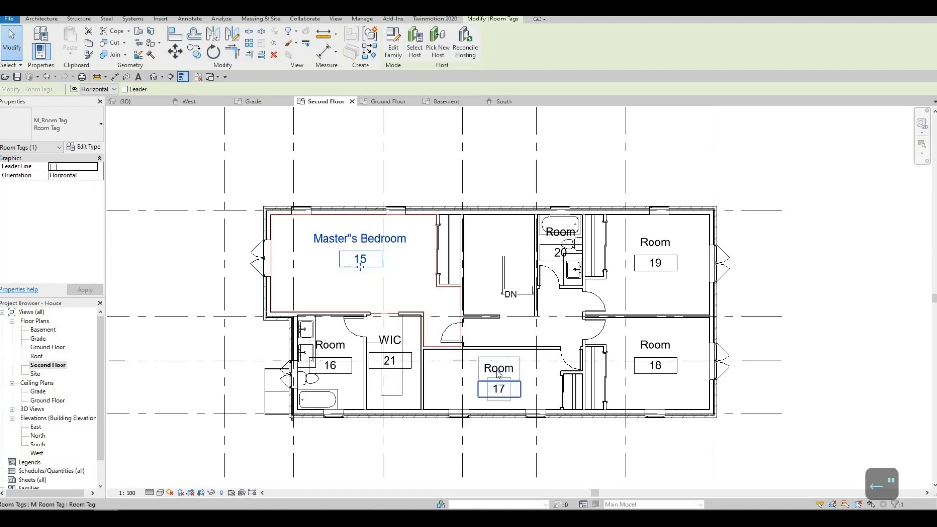
Rename room 17, the room beside the WIC, as Bedroom 1
click(498, 377)
text(Bec)
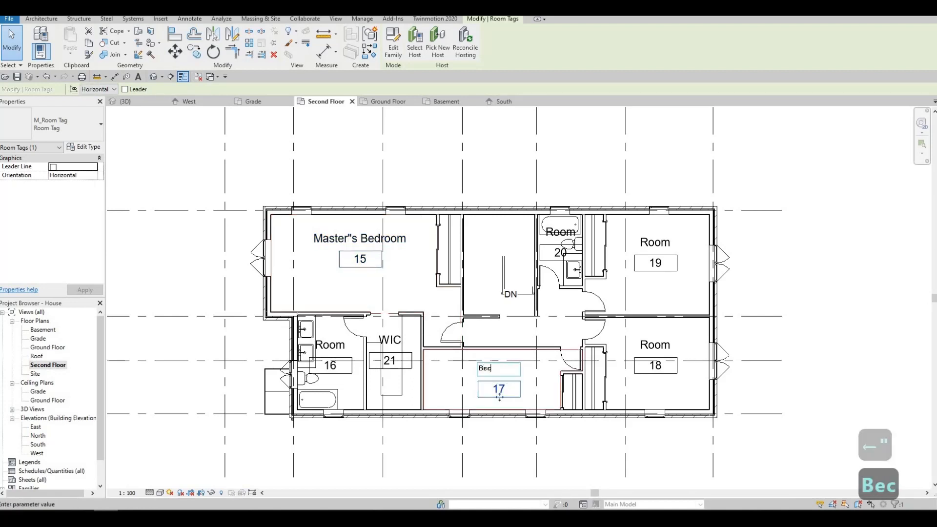
key(BackSpace)
text(droom 1)
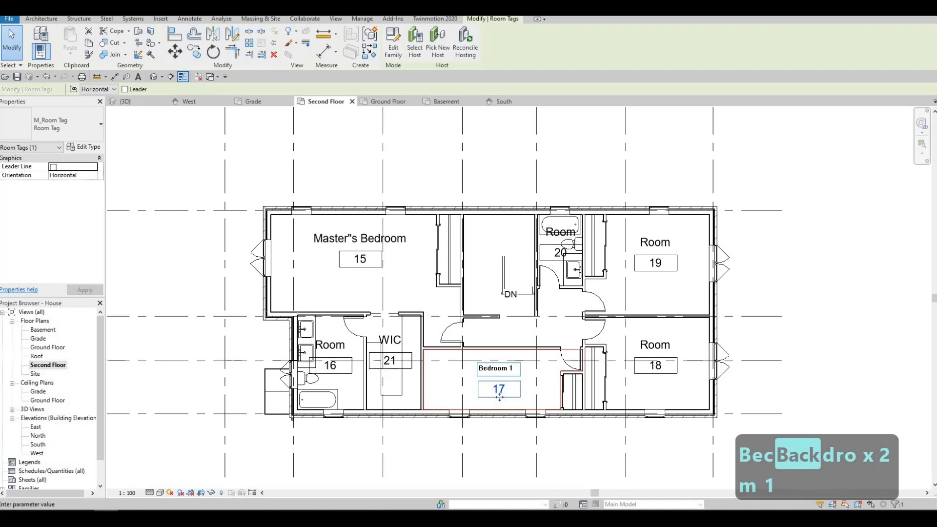
Copy room 17's name to room 18 and change the number so that it reads Bedroom 2
key(ctrl+a)
key(ctrl+c)
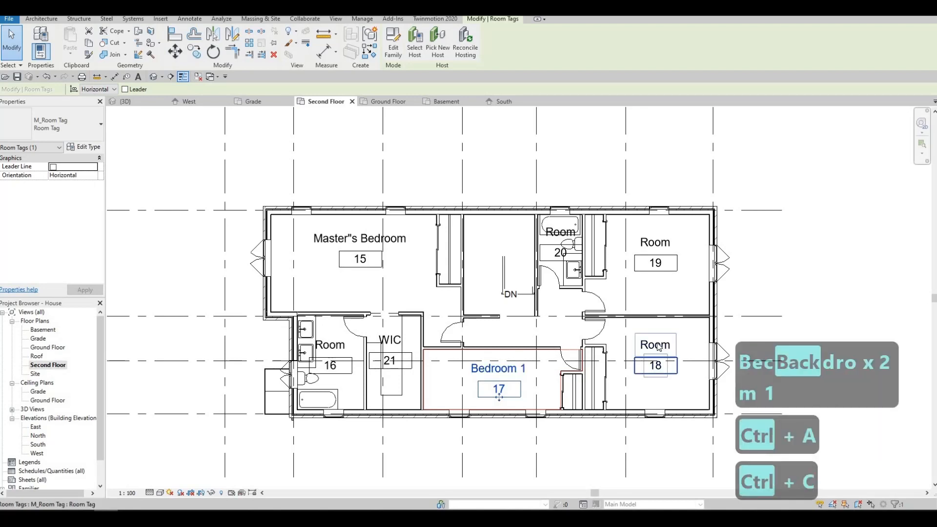
click(656, 345)
click(656, 345)
key(ctrl+v)
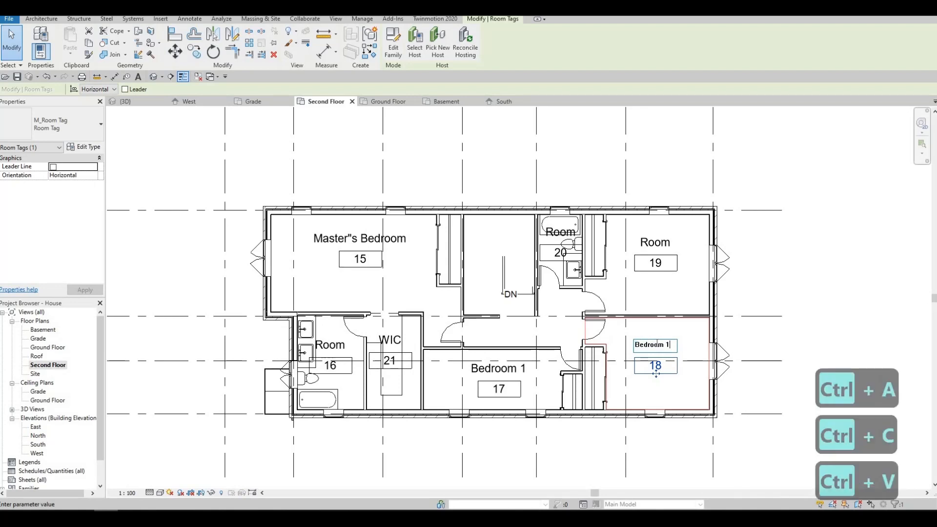
key(BackSpace)
text(2)
key(Return)
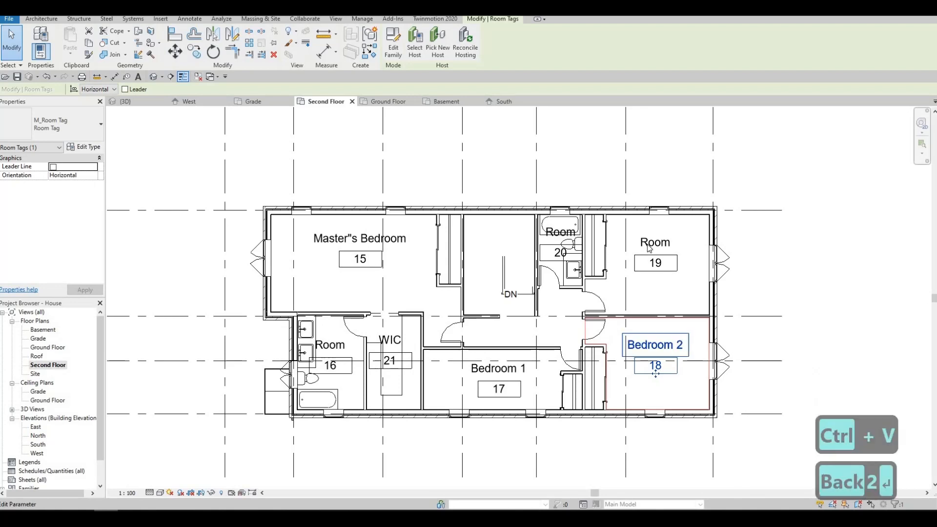
Rename room 19 as Bedroom 3, reusing the copied bedroom name
click(651, 244)
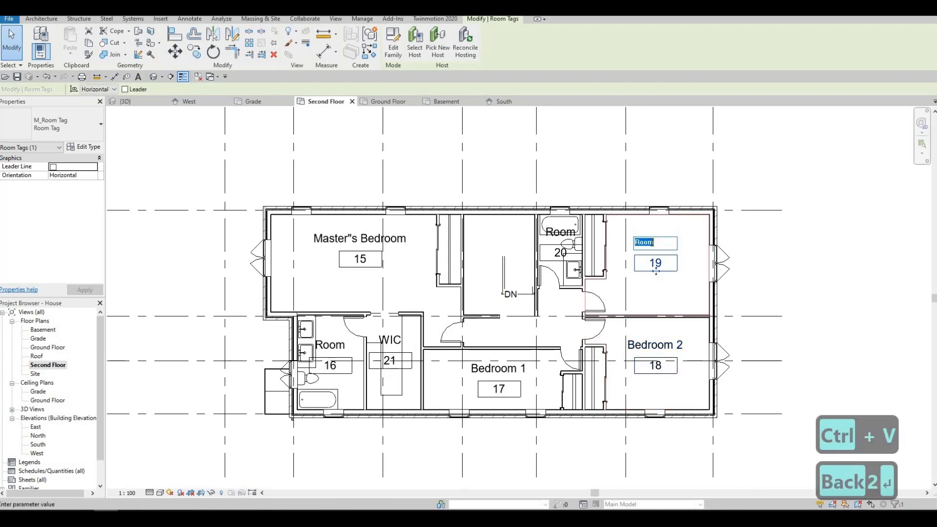
key(BackSpace)
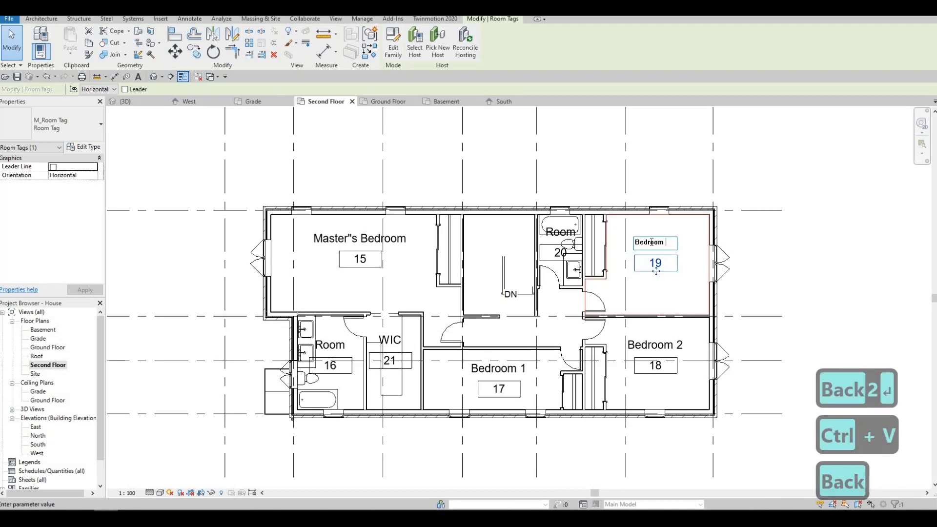
text(3)
key(Return)
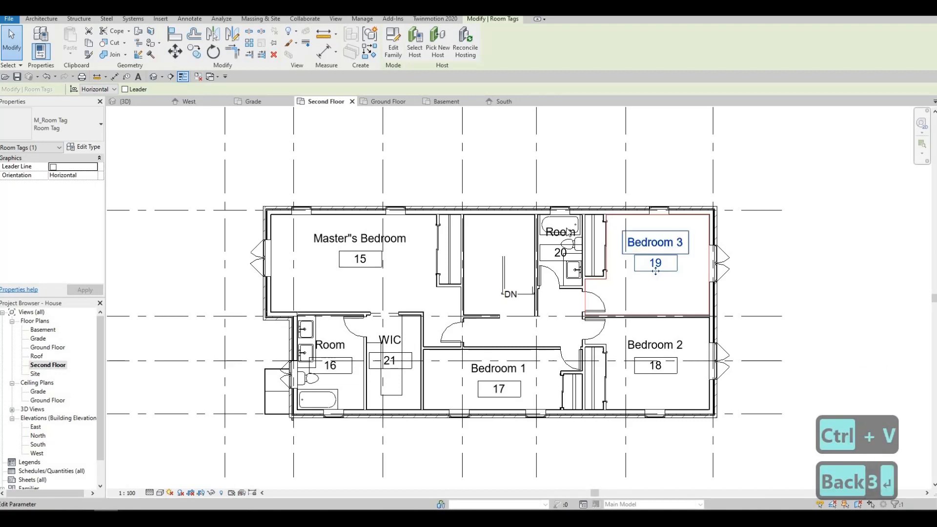
Rename room 20, the small bathroom beside Bedroom 3, as Washroom
click(566, 233)
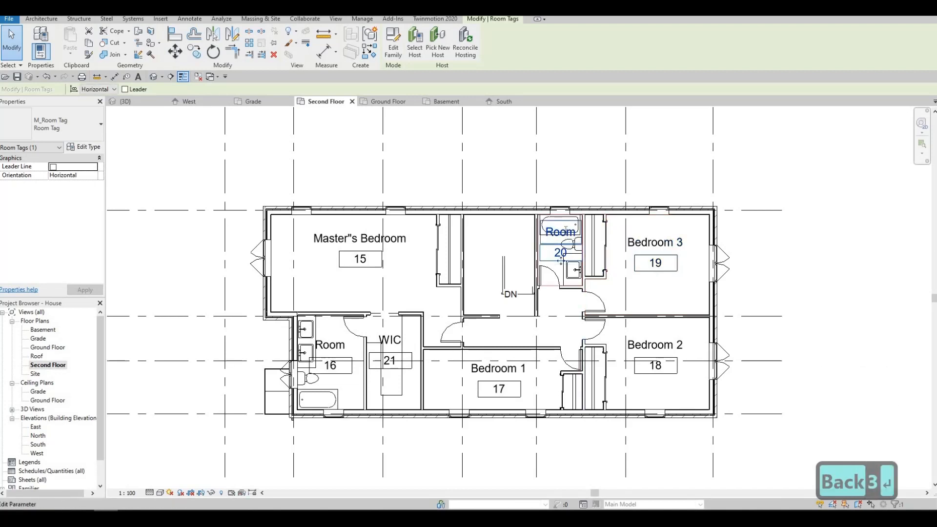
click(561, 232)
text(Wasro)
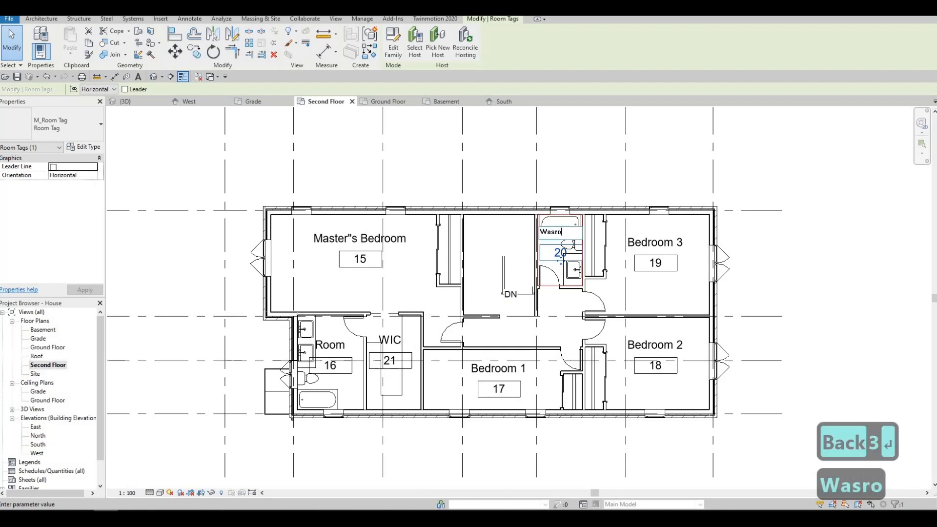
text(om)
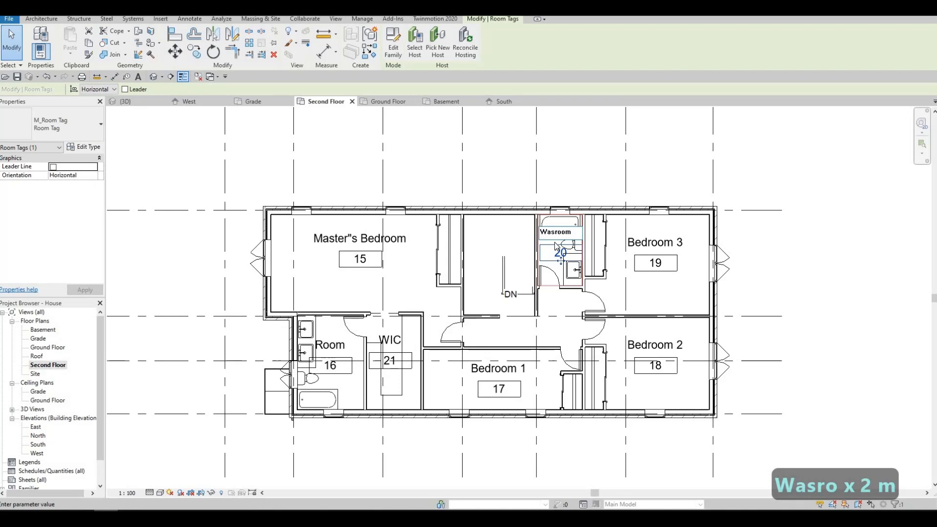
key(Left)
key(Return)
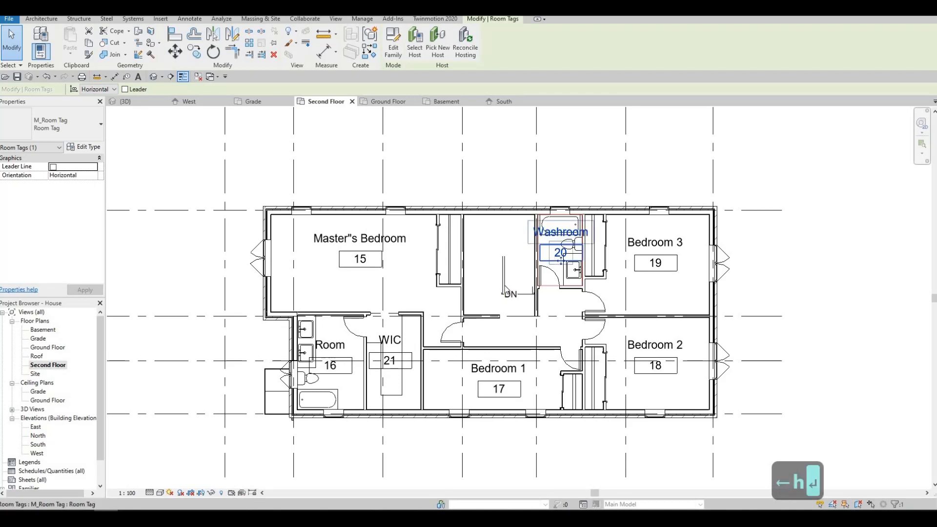
Rename room 16, the bathroom beside the WIC, as Ensuite
click(332, 343)
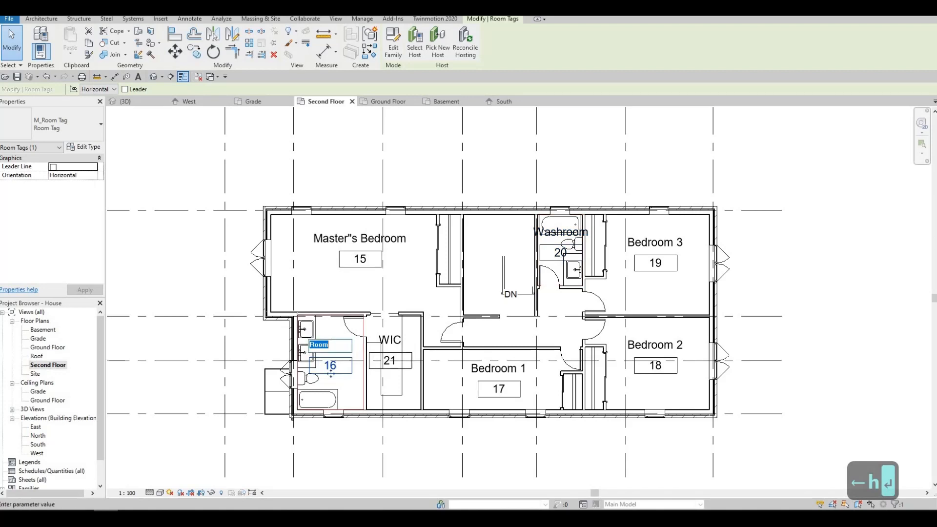
text(Ensuite)
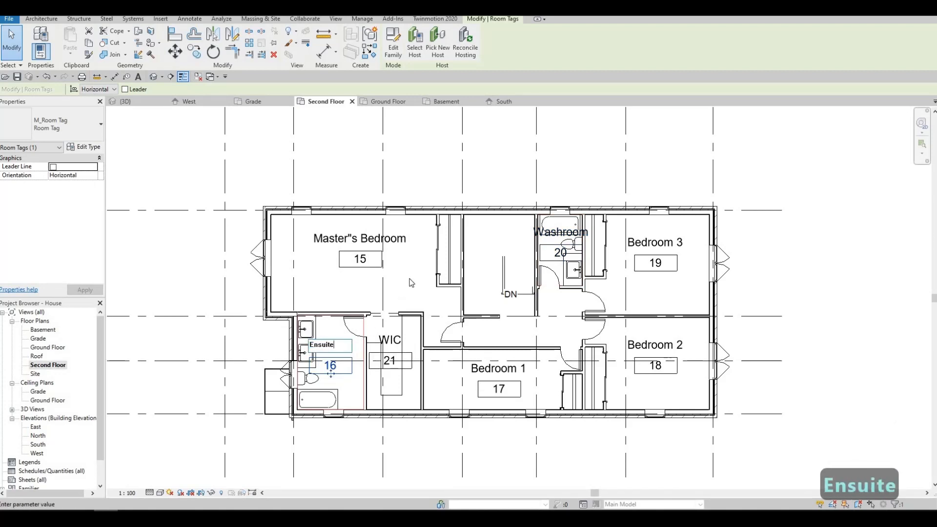
click(498, 293)
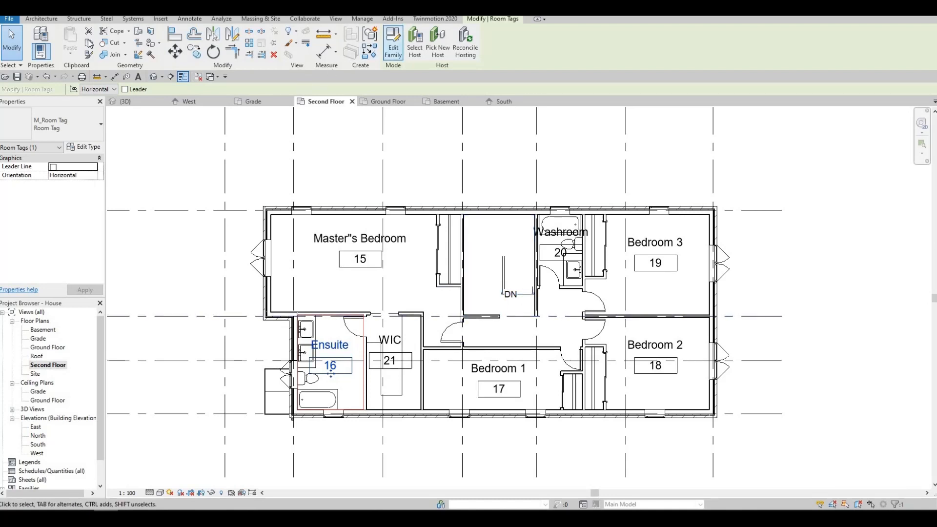
Place a tagged room in the open stair and hallway area between the Master"s Bedroom and the Washroom
click(41, 19)
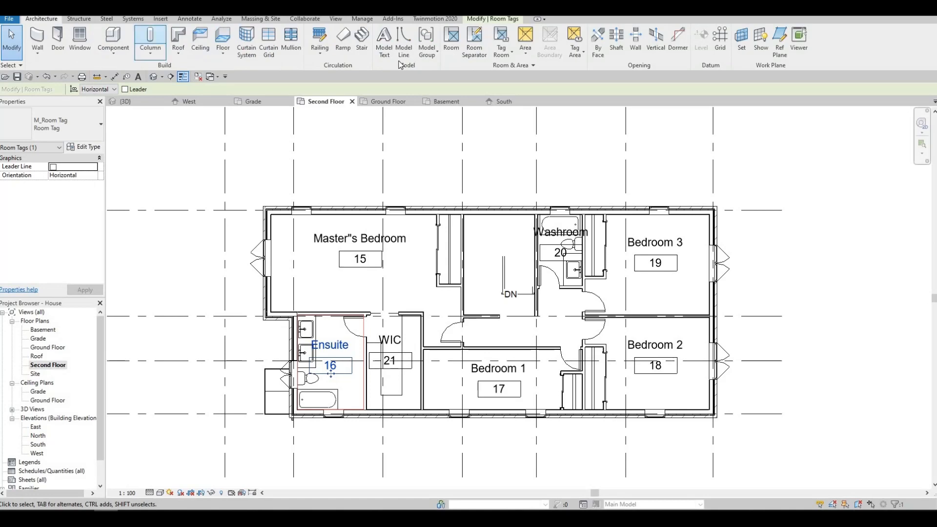
click(452, 41)
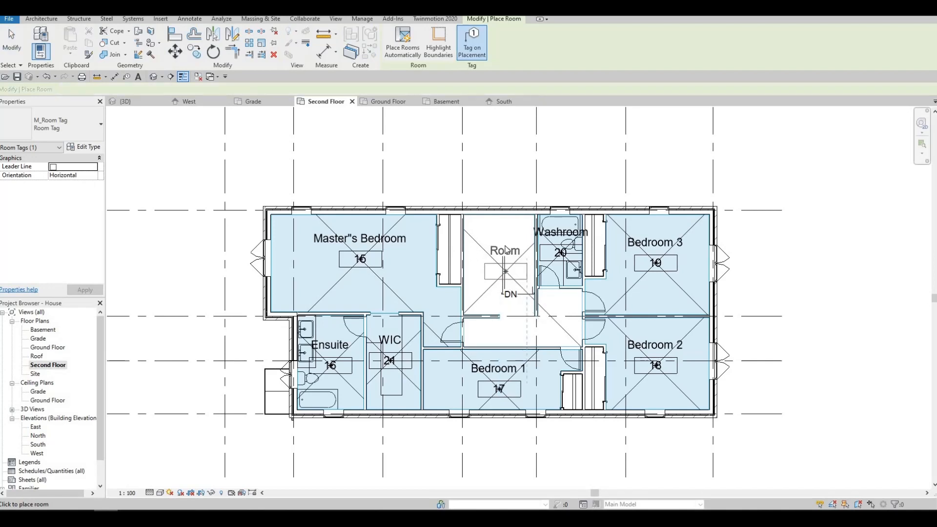
click(506, 251)
key(Escape)
key(Escape)
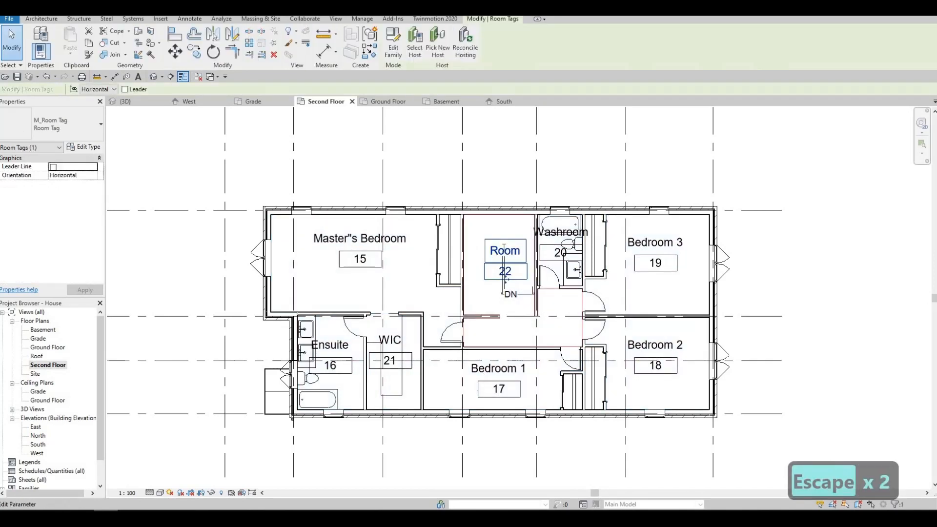
Name the room in the stair and hallway area Stairs and Corridor
text(S)
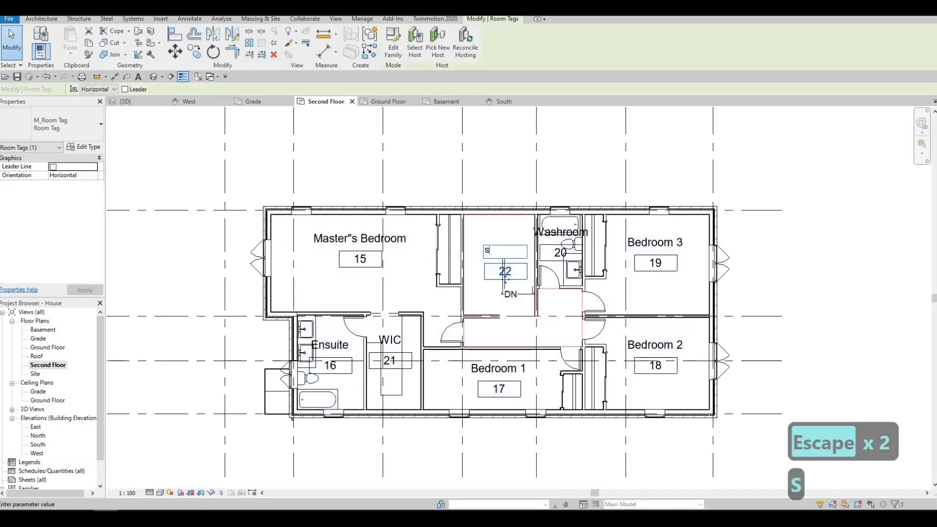
text(tairs and )
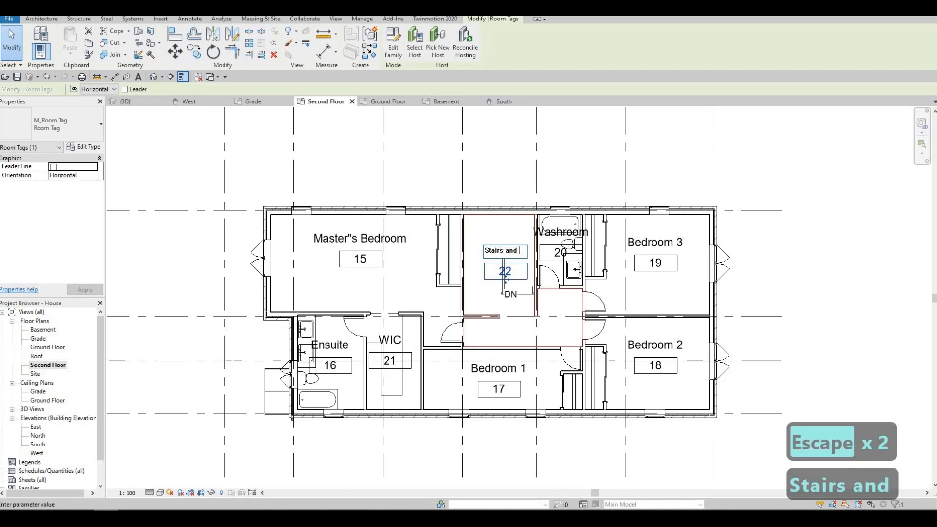
text(Coo)
key(BackSpace)
text(rrid)
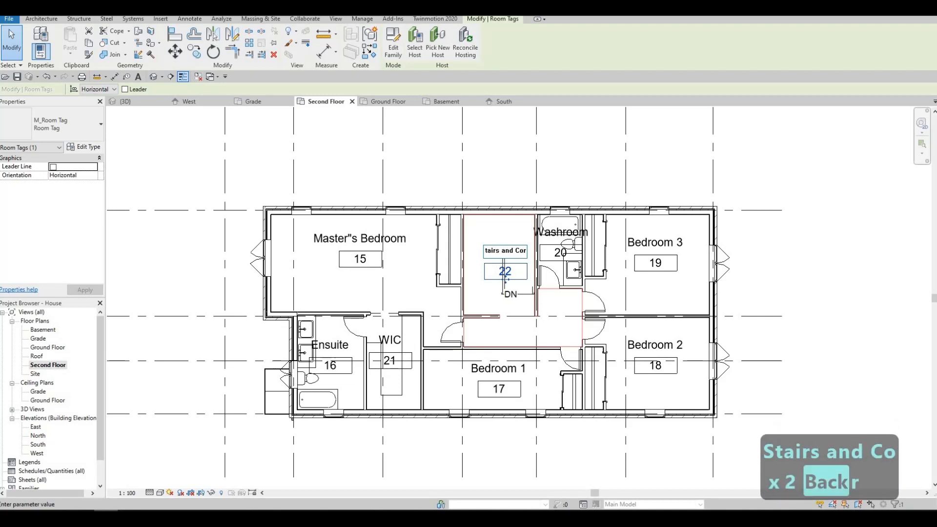
key(BackSpace)
key(BackSpace)
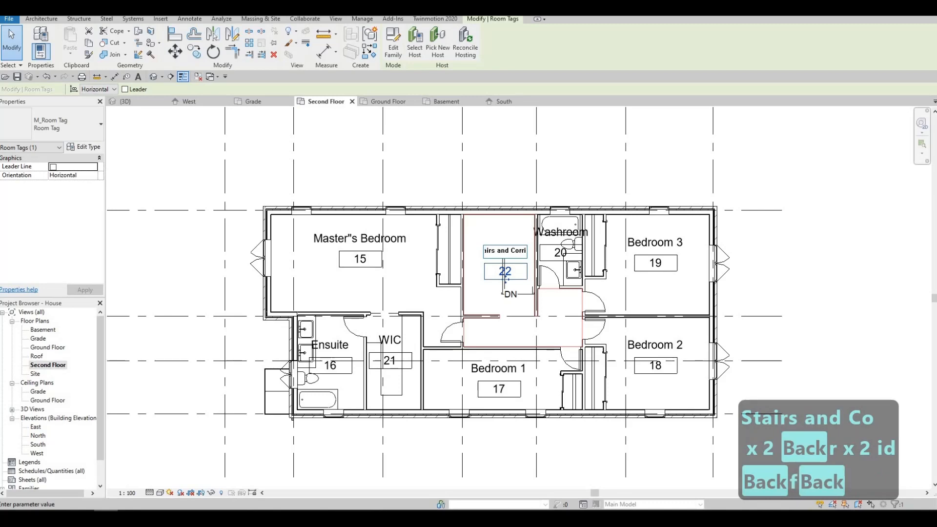
click(542, 261)
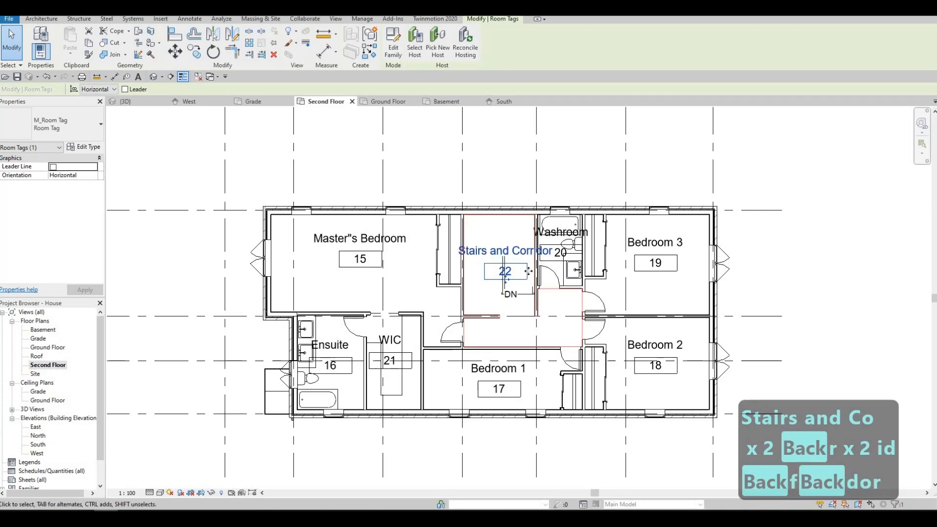
scroll(516, 307, down, 2)
key(Escape)
key(Escape)
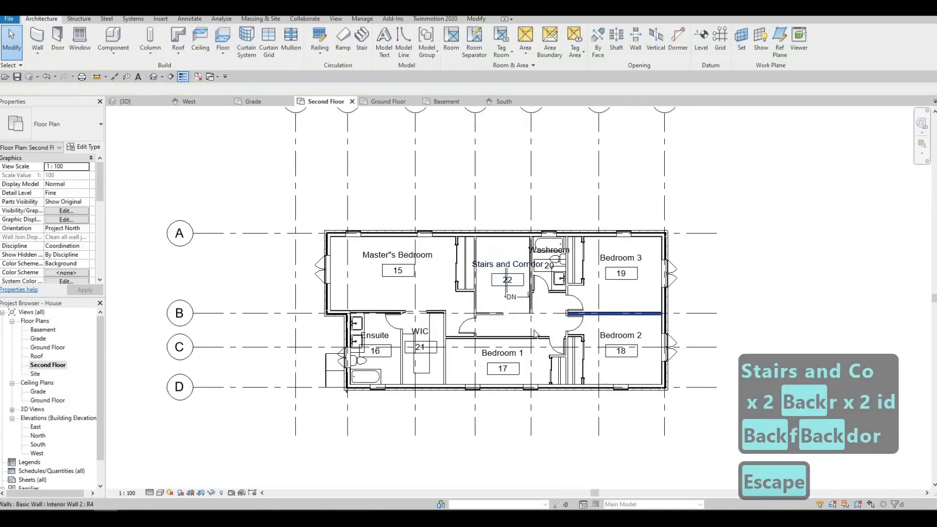
In the West elevation, mirror a copy of the downspout at grid D about a vertical axis drawn from the roof peak
middle_drag(596, 317, 577, 346)
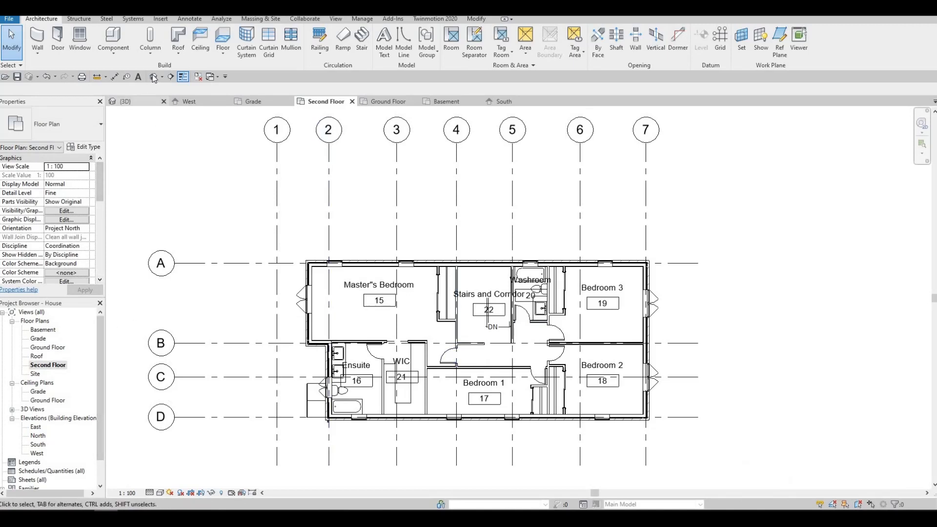
shift+middle_drag(432, 312, 467, 338)
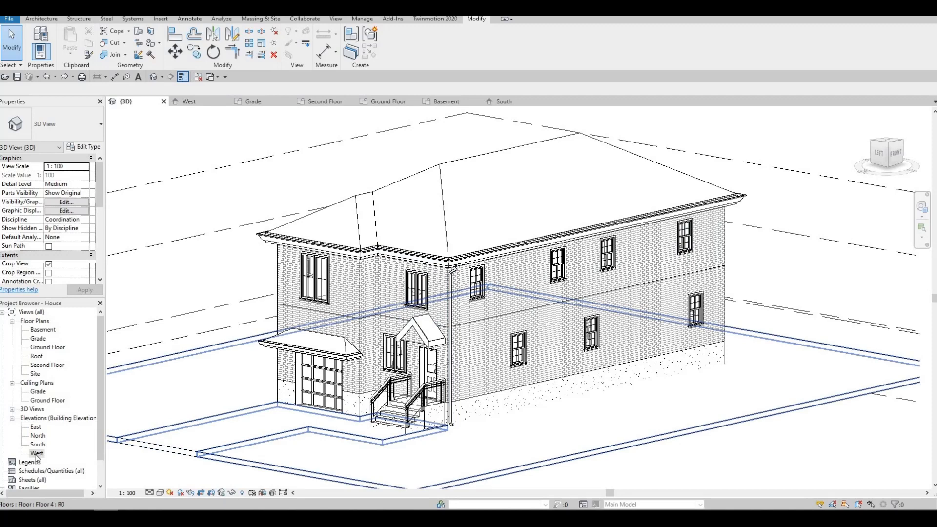
double_click(37, 453)
scroll(459, 262, down, 3)
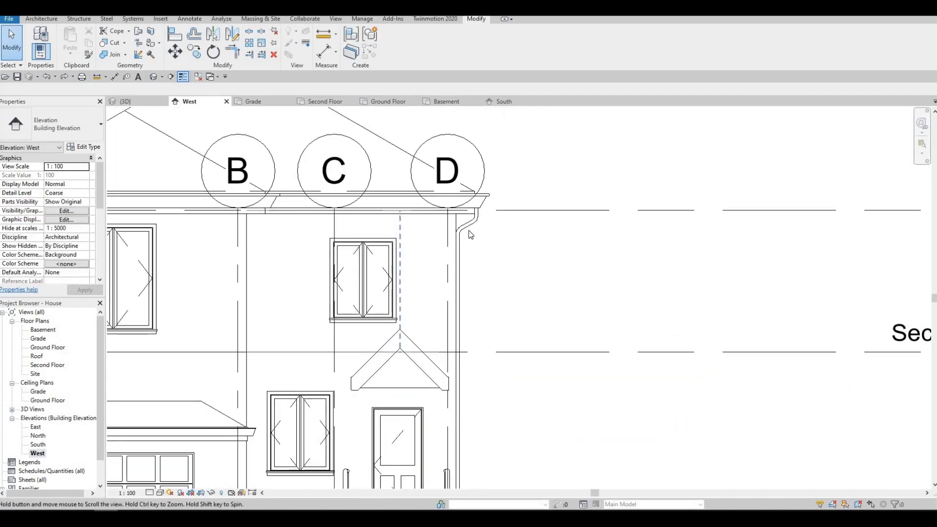
click(459, 312)
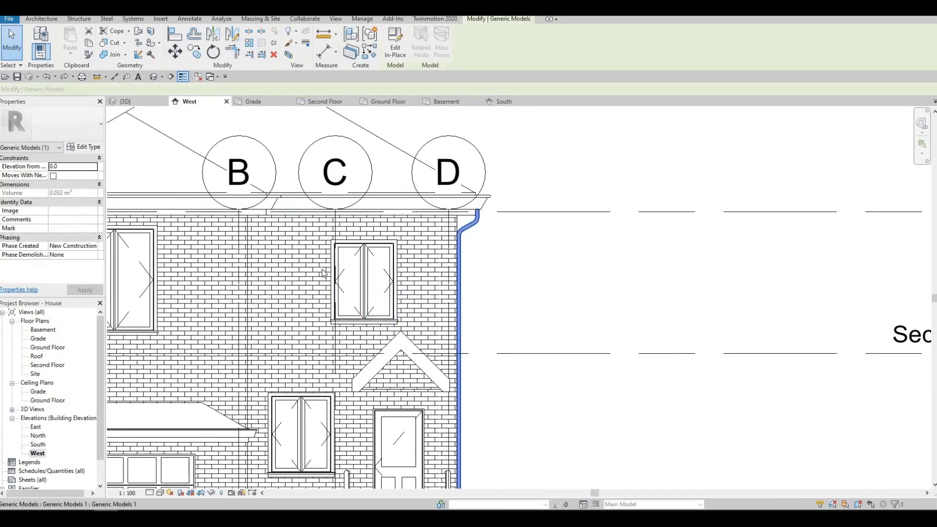
scroll(454, 314, down, 2)
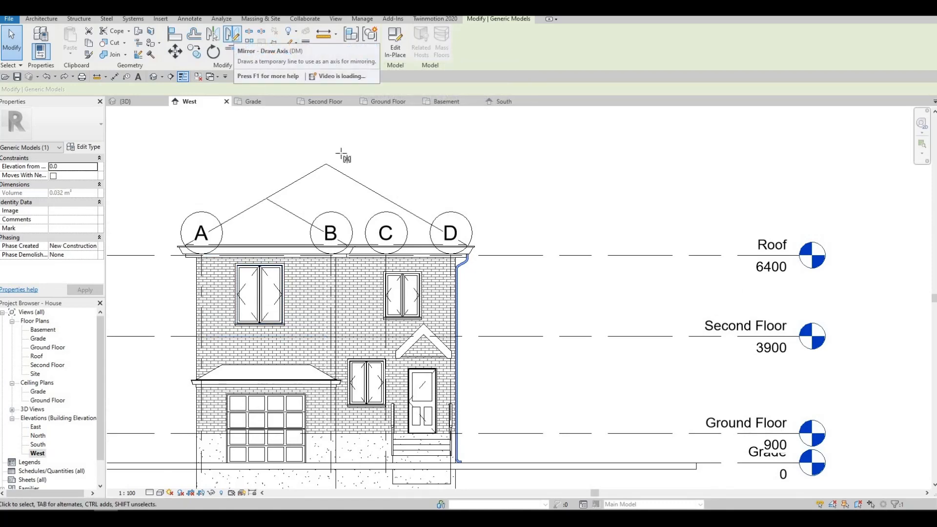
click(234, 35)
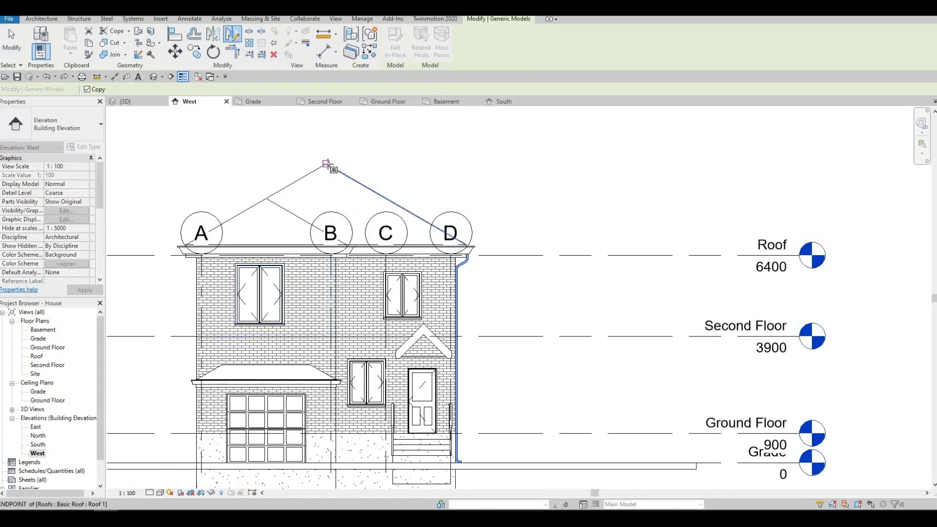
click(327, 164)
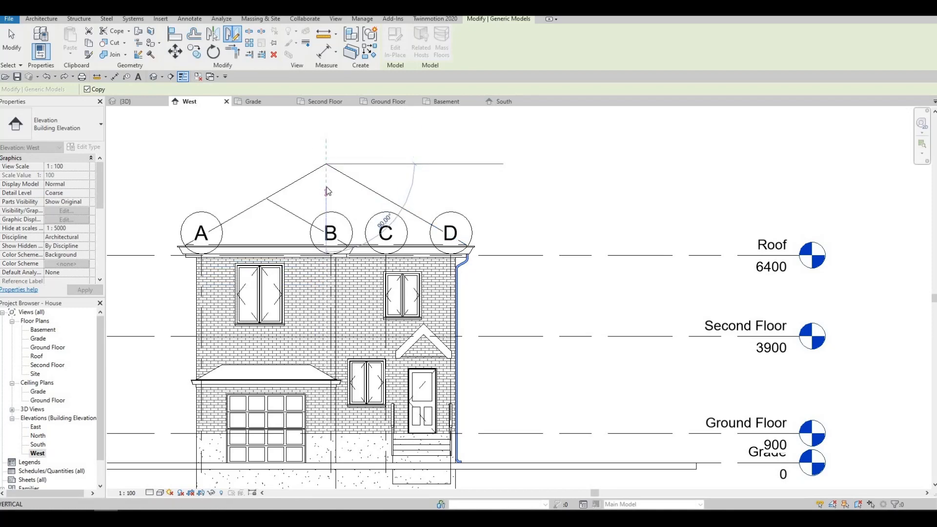
click(221, 289)
scroll(177, 277, up, 2)
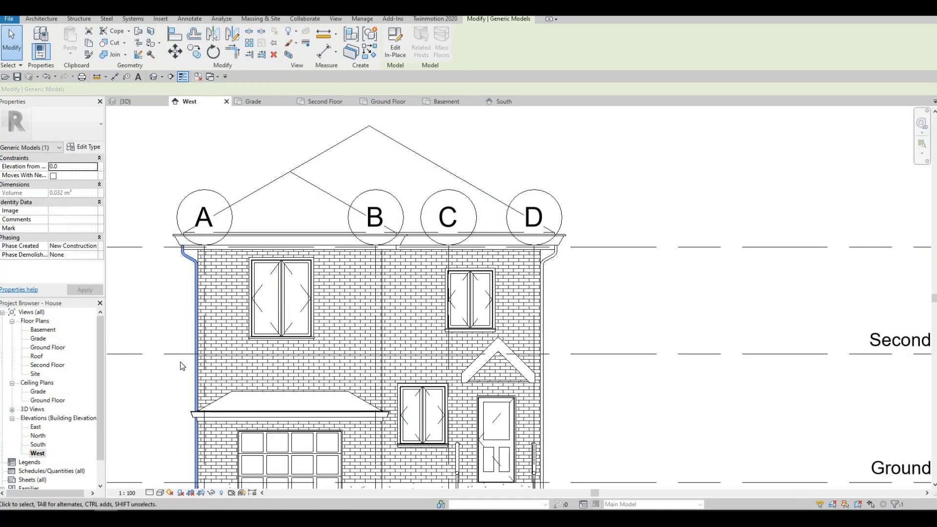
Extend the free end of the garage roof gutter about 101 mm beyond its fascia, past the side wall corner
middle_drag(226, 309, 252, 288)
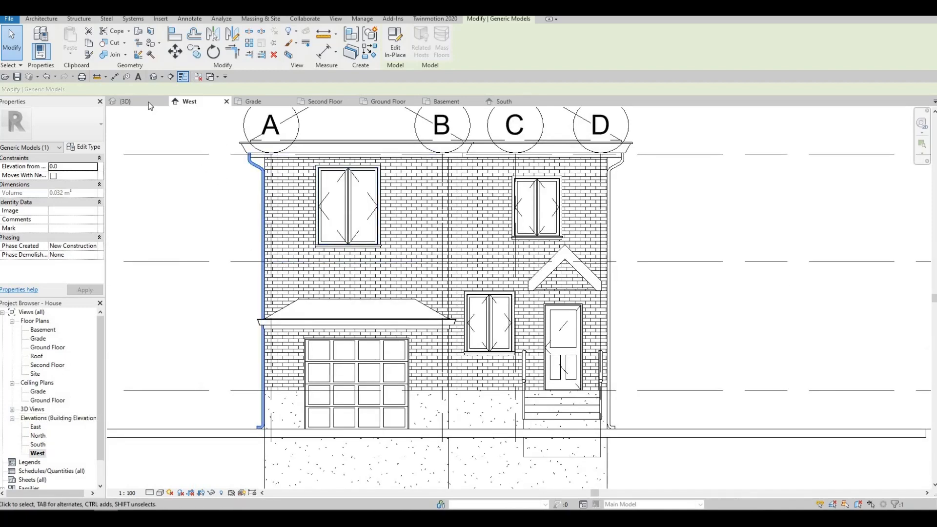
click(125, 102)
shift+middle_drag(214, 293, 419, 339)
scroll(296, 247, up, 3)
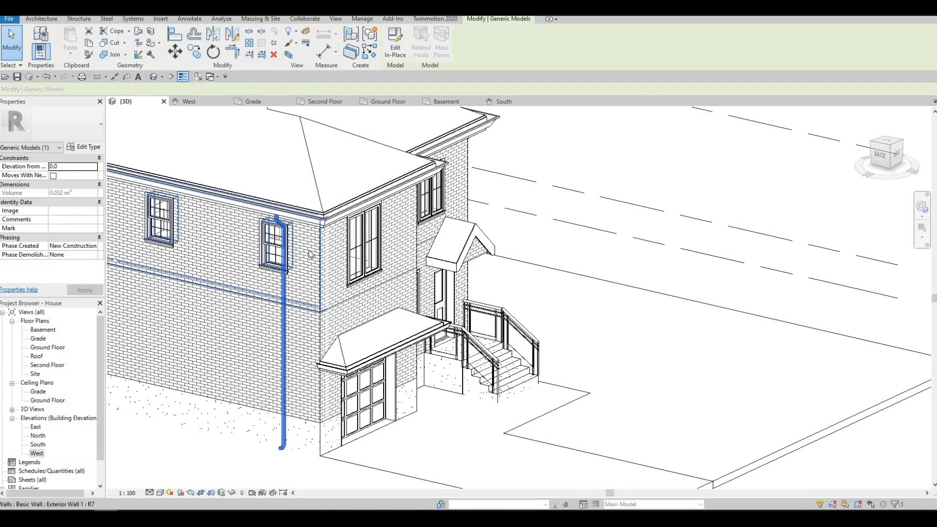
scroll(309, 345, up, 6)
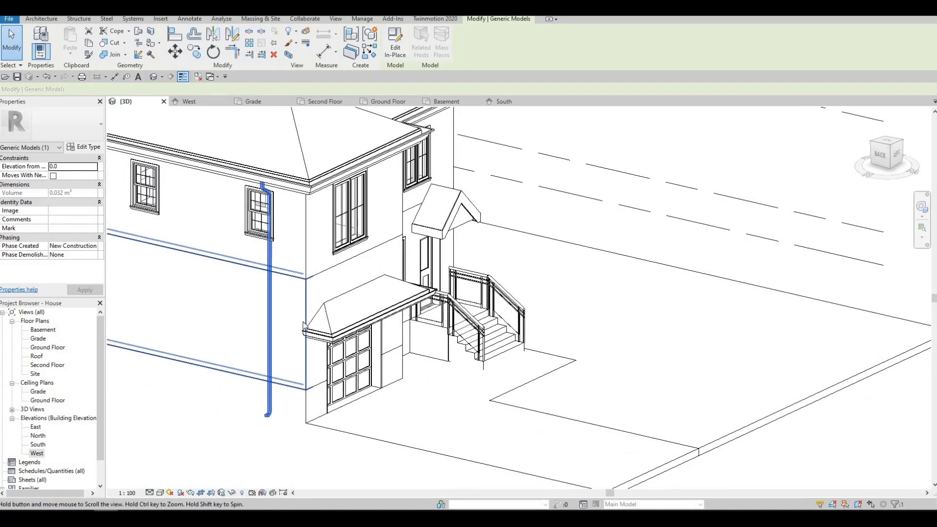
scroll(310, 345, up, 2)
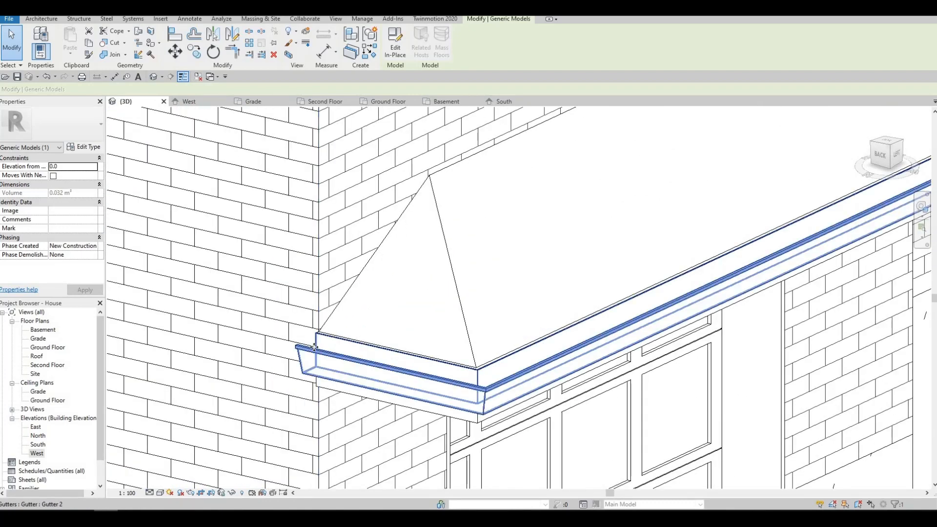
click(316, 336)
click(308, 329)
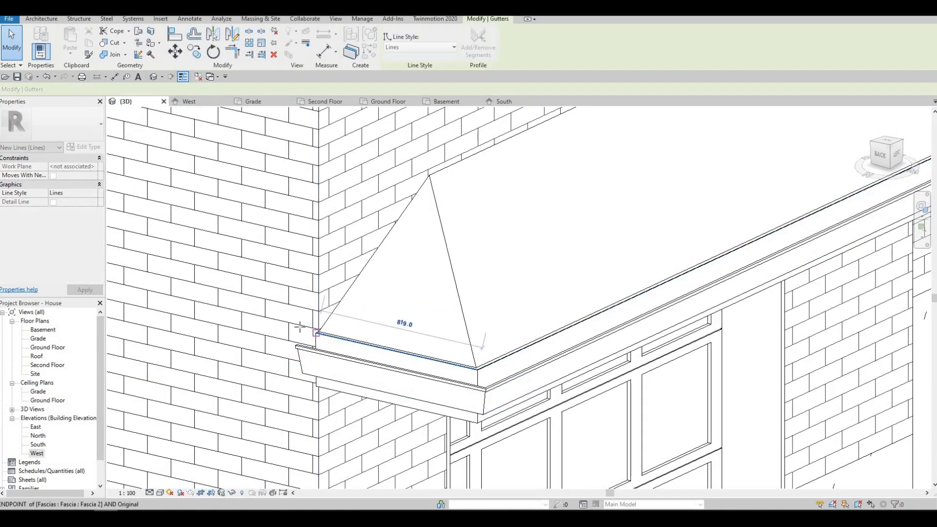
drag(278, 361, 280, 347)
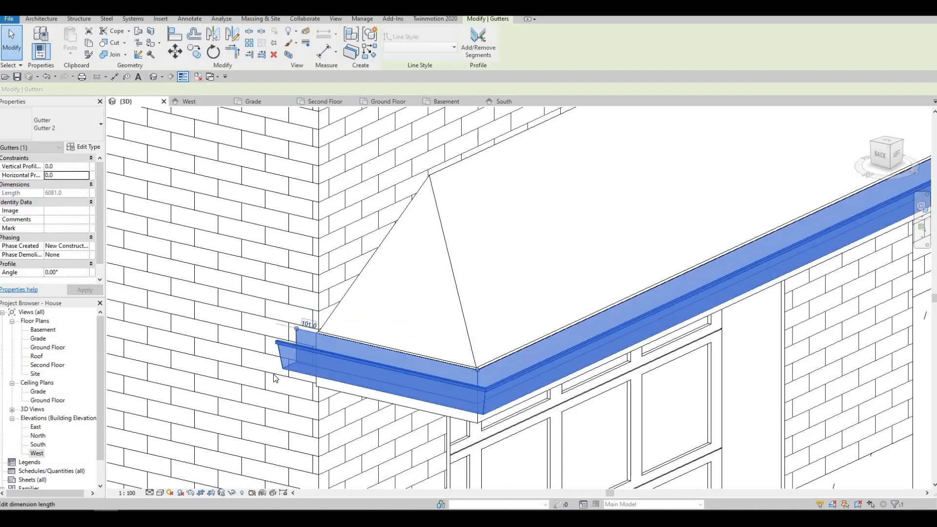
middle_drag(270, 425, 319, 358)
scroll(320, 357, down, 2)
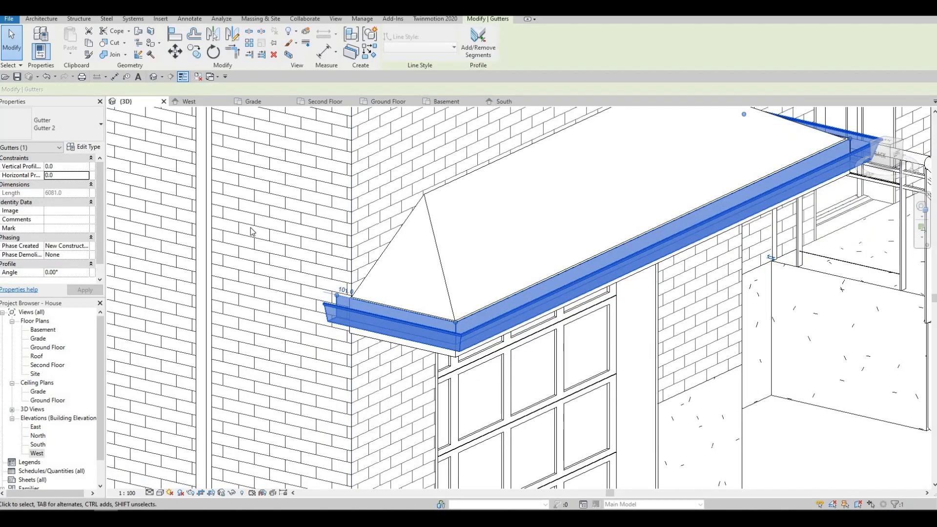
Open the North elevation and bring the mirrored downspout beside the second-floor window into view
scroll(271, 283, down, 3)
middle_drag(276, 256, 286, 244)
scroll(285, 245, down, 2)
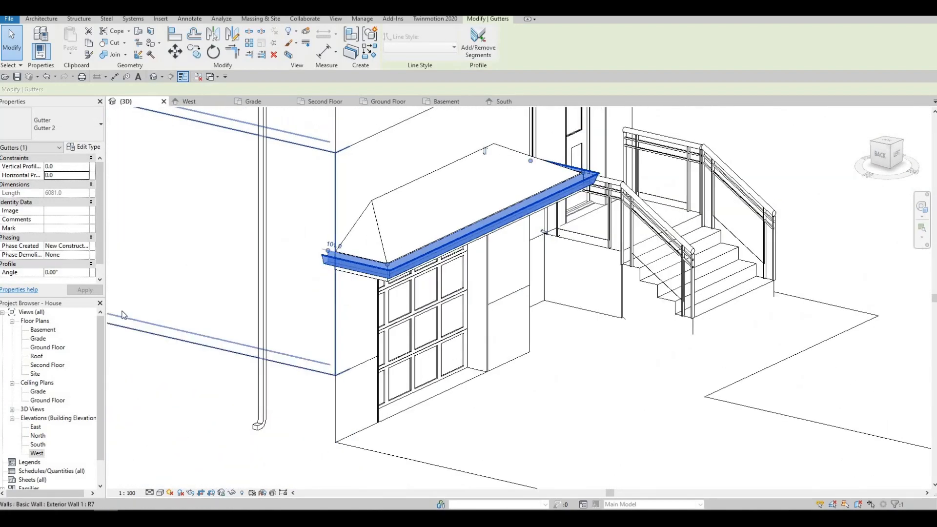
double_click(35, 428)
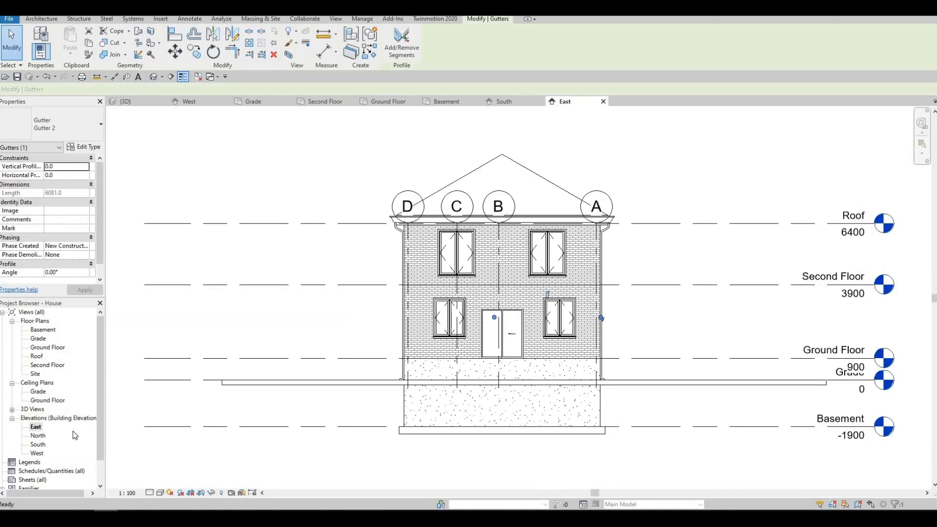
double_click(39, 435)
middle_drag(523, 317, 206, 339)
scroll(314, 318, up, 5)
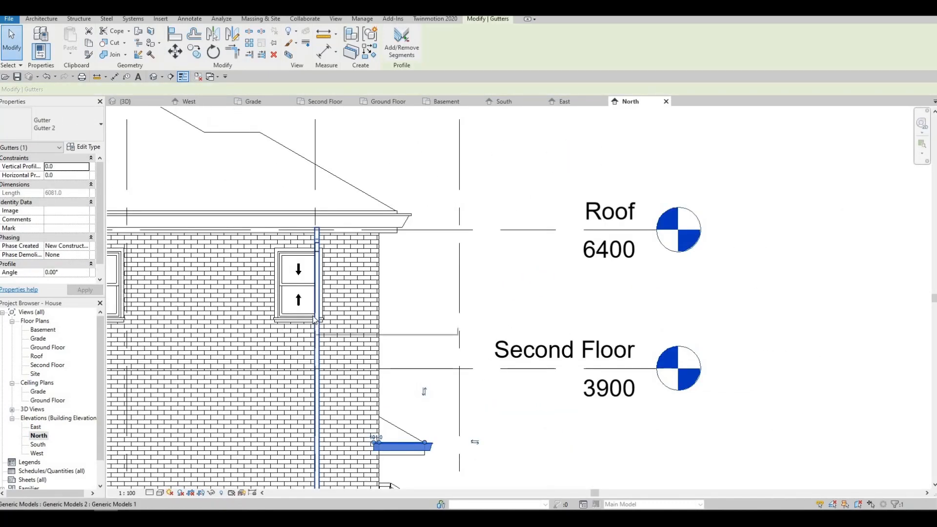
Try to nudge the whole mirrored downspout model toward the front corner of the house
click(314, 319)
key(Right)
key(Right)
key(Right)
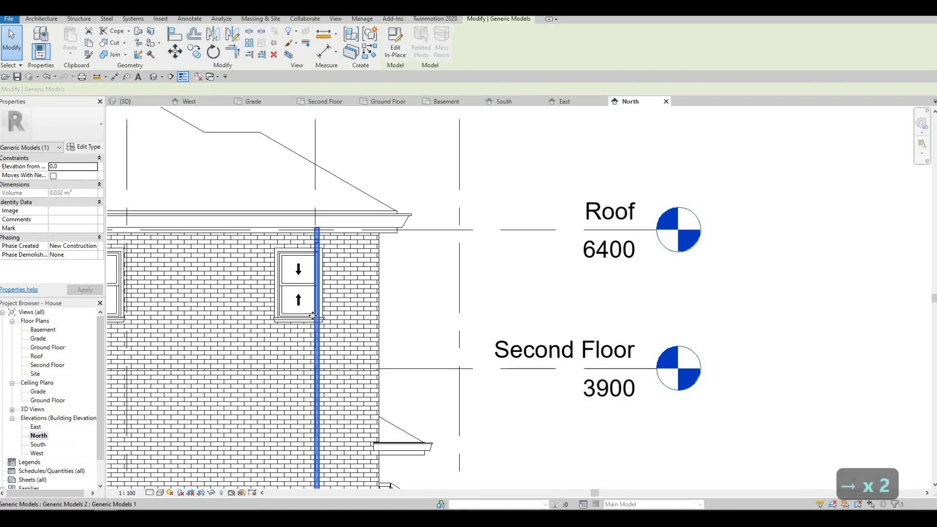
key(Escape)
key(Escape)
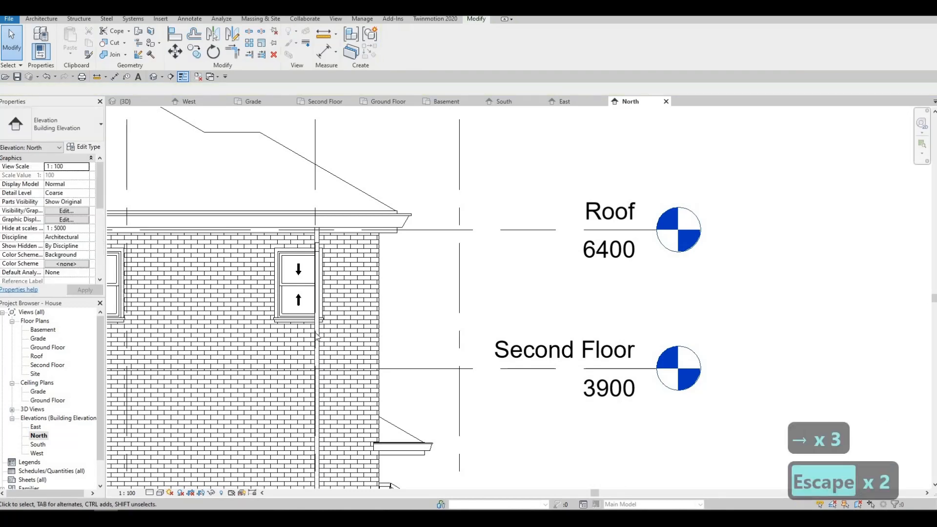
Edit the mirrored downspout in place, nudge its sweep clear of the window to just inside the front wall corner, and finish the model
click(317, 244)
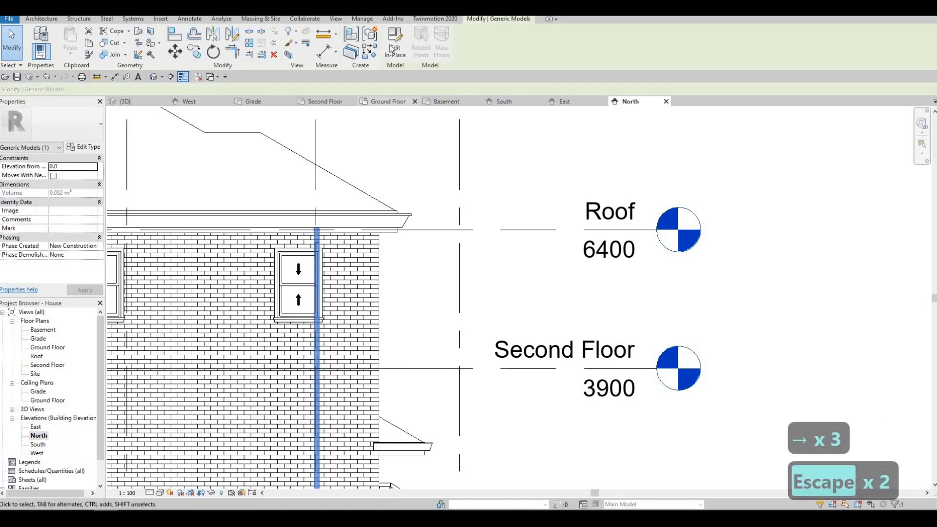
click(317, 323)
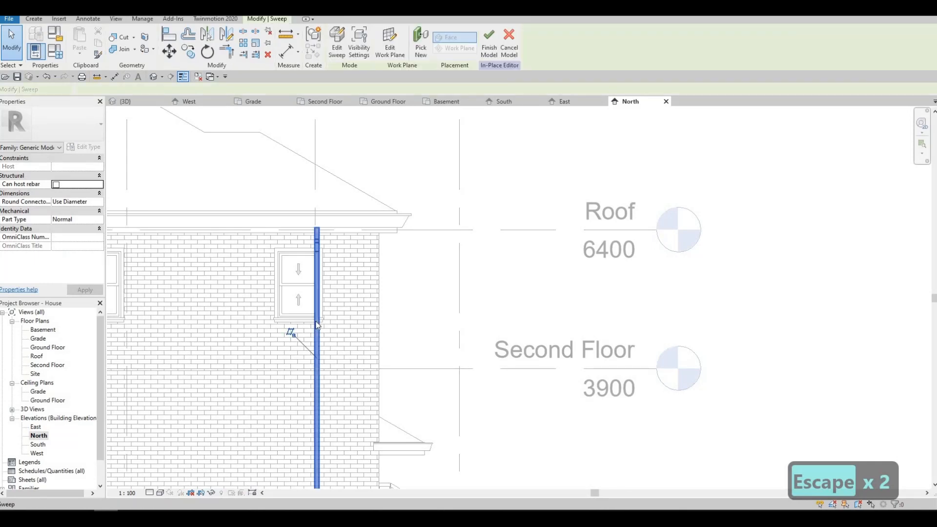
key(Right)
key(Right)
key(Right)
key(Right)
key(Right)
key(Right)
key(Right)
key(Right)
key(Right)
key(Right)
key(Right)
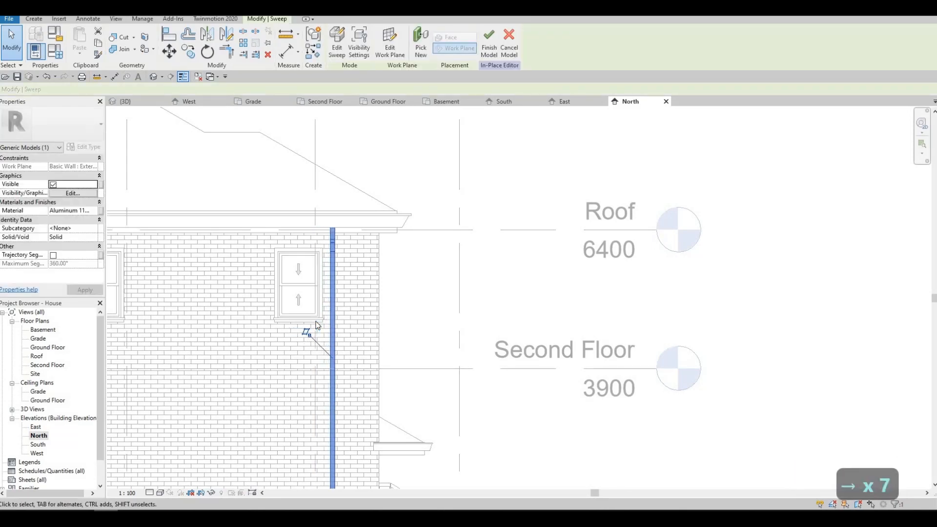
key(Right)
key(Right)
key(Right)
key(Right)
key(Right)
key(Right)
key(Right)
key(Right)
key(Right)
key(Right)
key(Right)
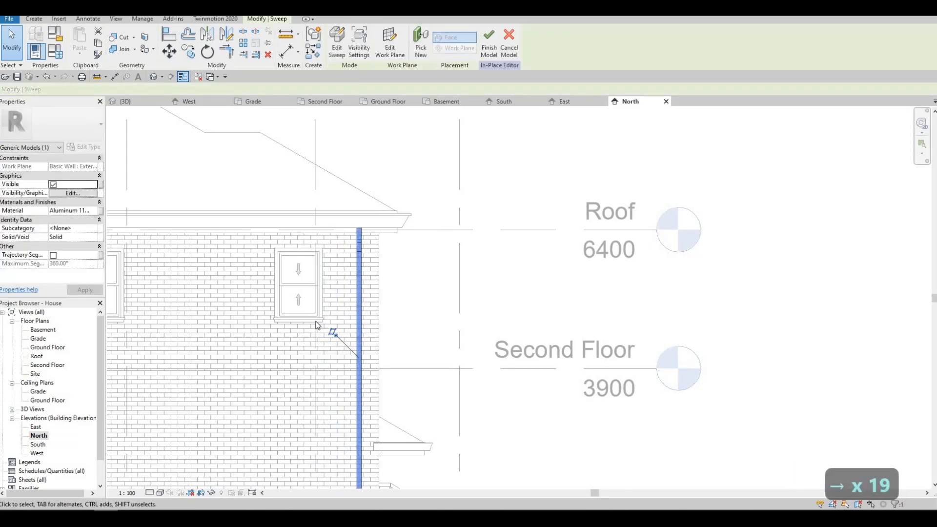
key(Right)
key(Right)
key(Right)
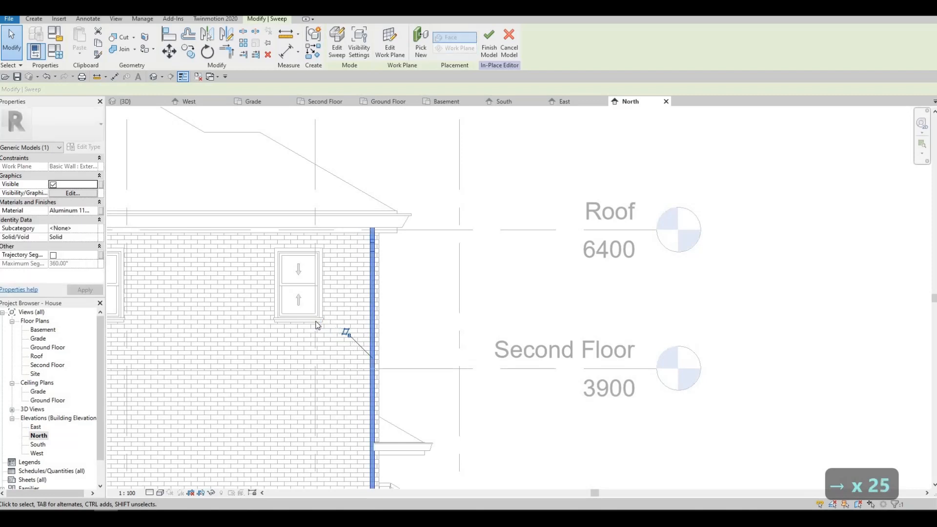
key(Left)
key(Left)
key(Left)
key(Left)
key(Left)
key(Left)
key(Left)
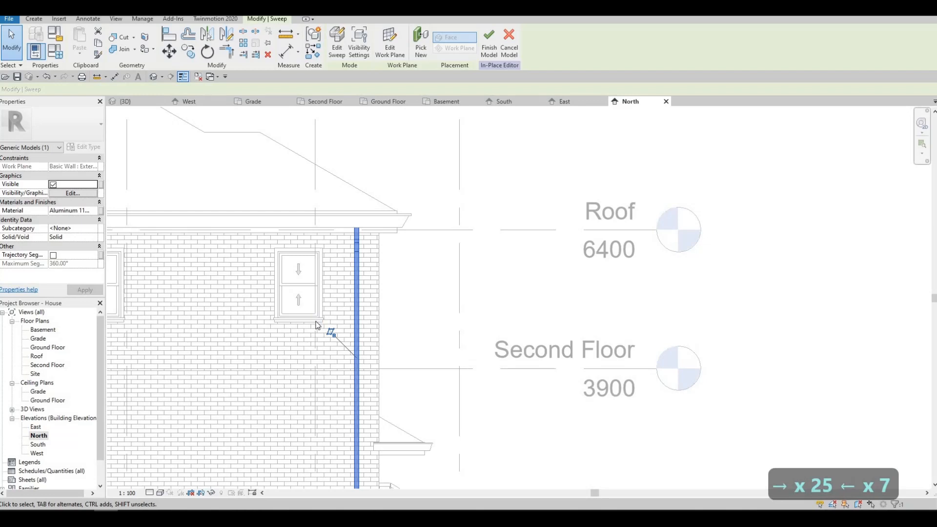
key(Right)
key(Right)
key(Right)
key(Right)
key(Right)
key(Right)
key(Right)
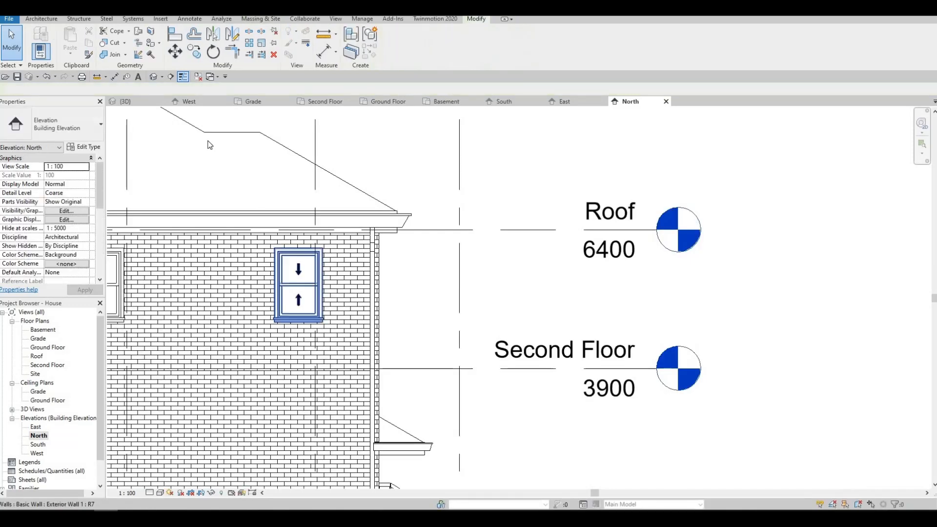
Inspect the repositioned downspout, garage roof gutter and front facade of the house in the 3D view
scroll(313, 313, down, 2)
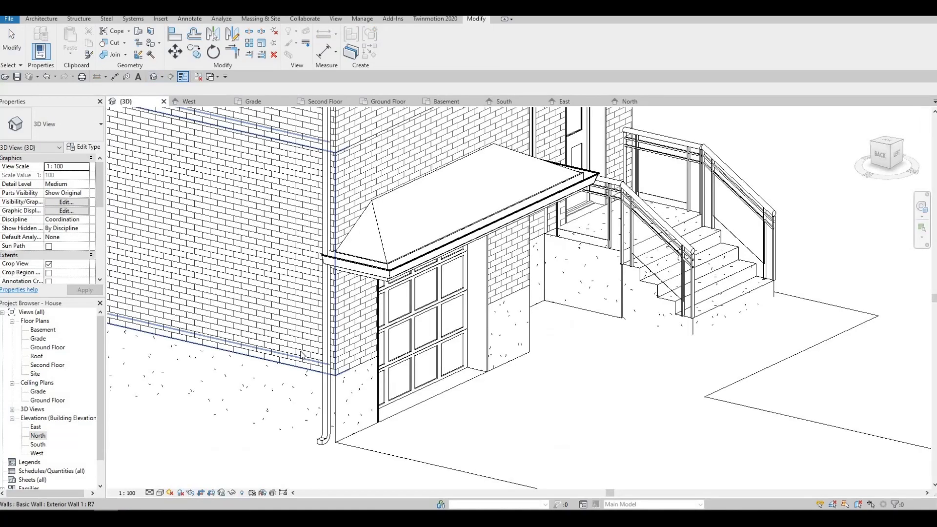
shift+middle_drag(342, 313, 392, 294)
shift+middle_drag(441, 271, 384, 307)
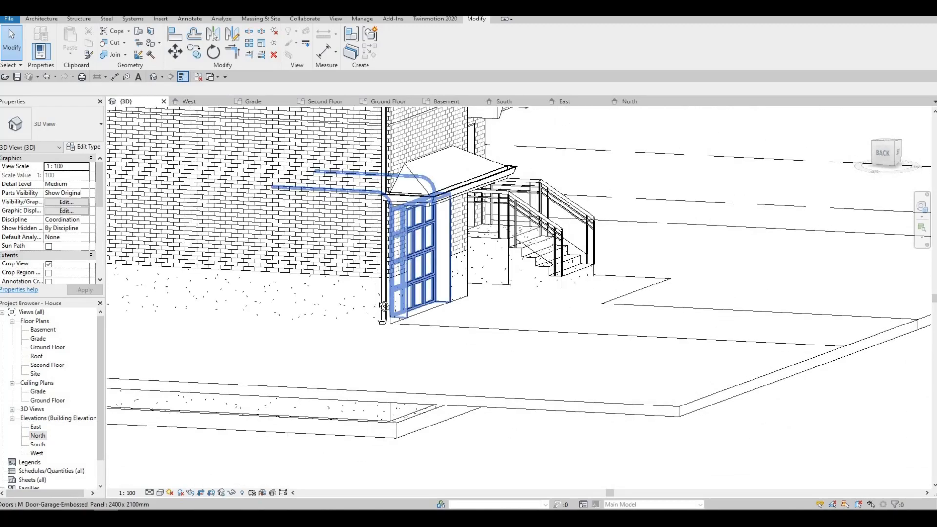
shift+middle_drag(459, 288, 373, 302)
scroll(478, 308, down, 2)
middle_drag(478, 313, 493, 359)
scroll(493, 358, down, 5)
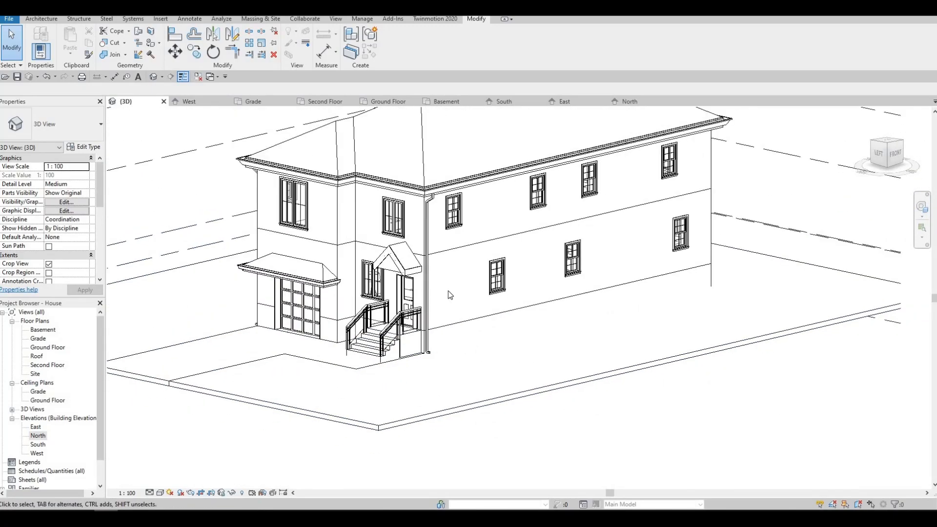
scroll(423, 253, up, 3)
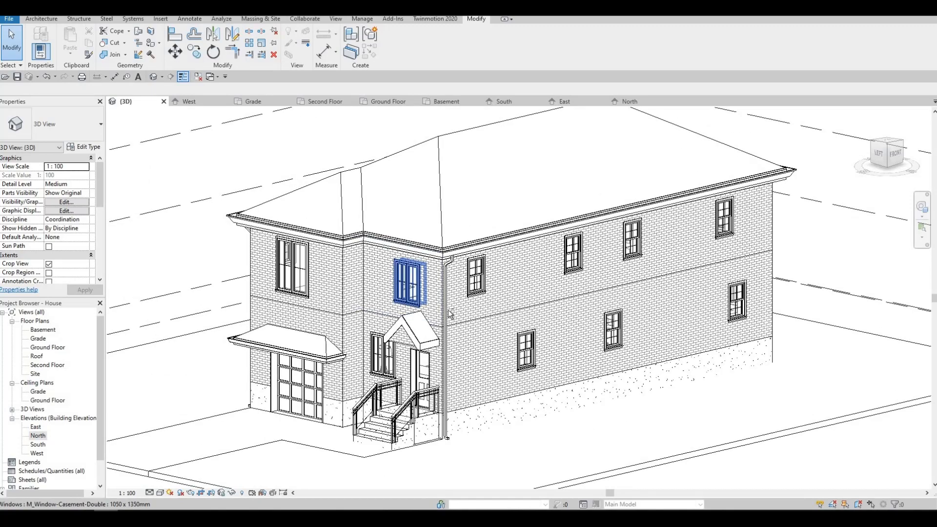
shift+middle_drag(420, 266, 479, 318)
middle_drag(438, 311, 491, 205)
scroll(490, 205, down, 1)
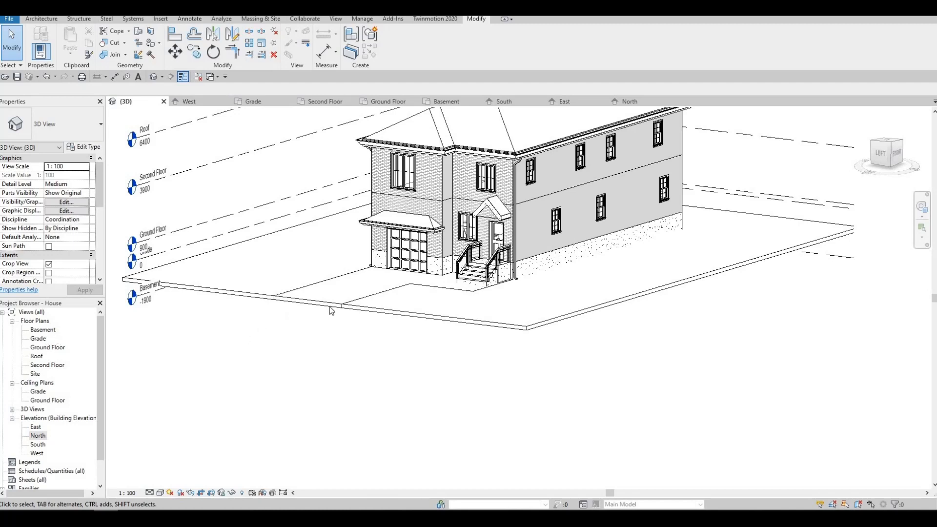
key(F1)
key(F1)
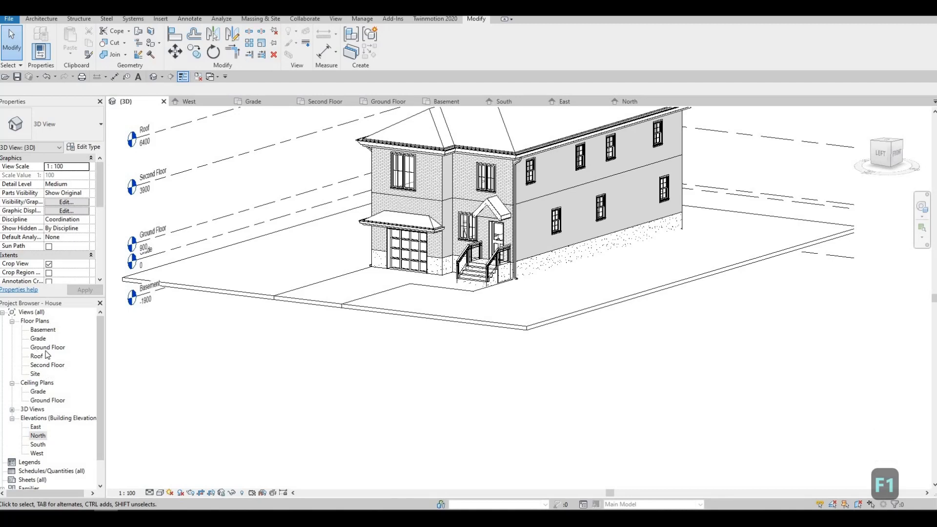
In the Grade floor plan, start a new floor and duplicate its type Floor 4 as Floor 5
click(43, 342)
double_click(39, 339)
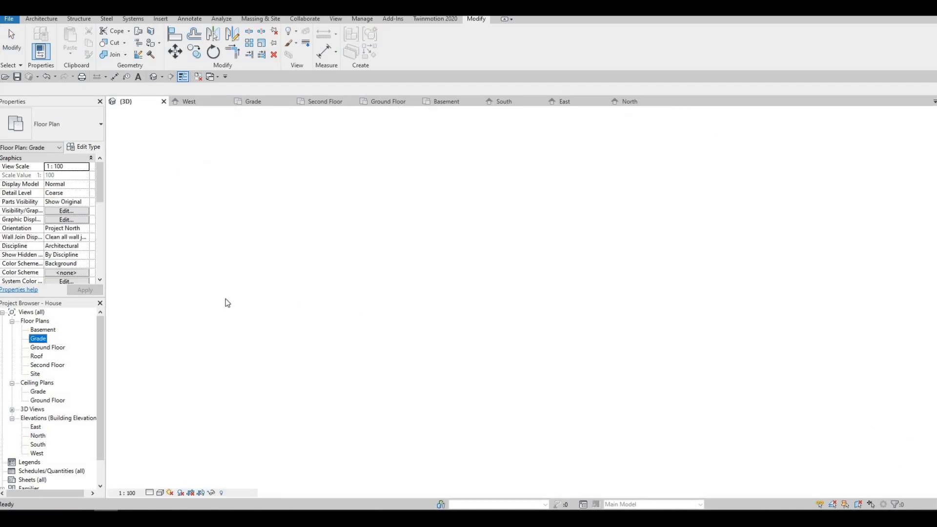
scroll(225, 149, down, 2)
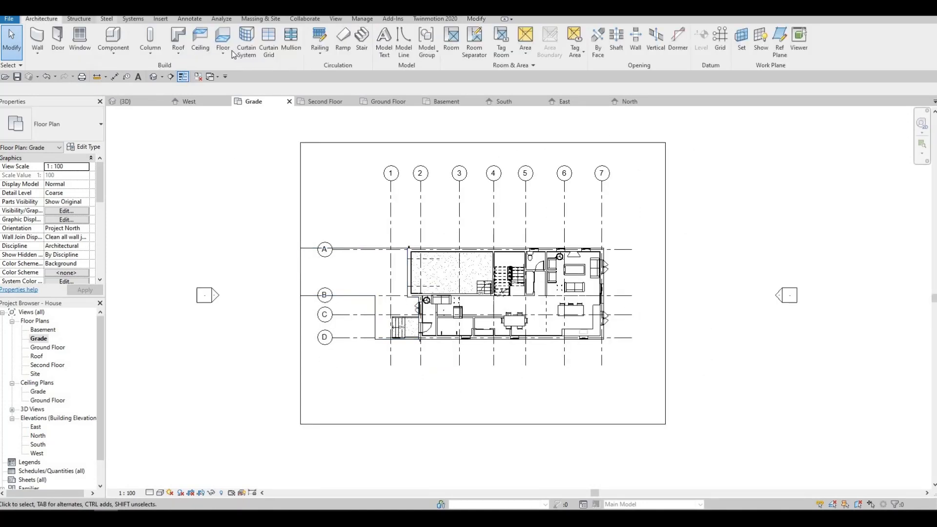
click(222, 38)
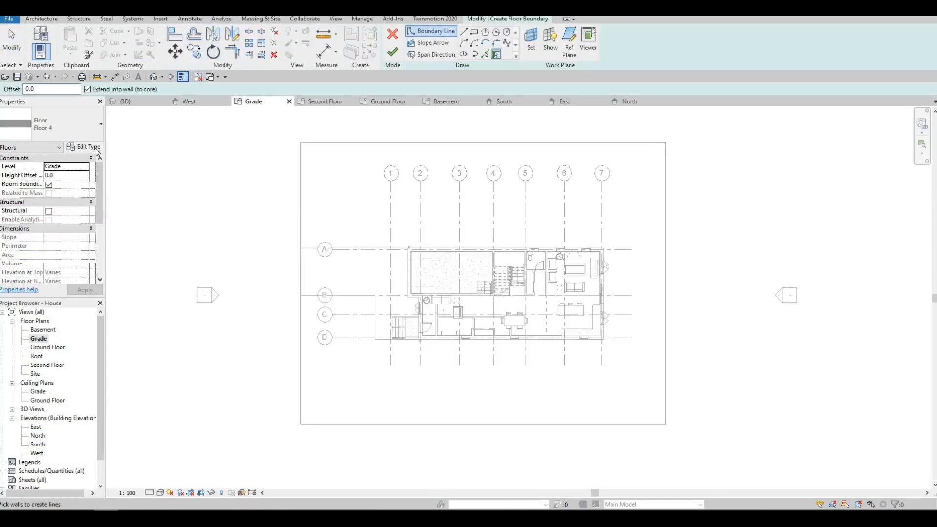
click(78, 147)
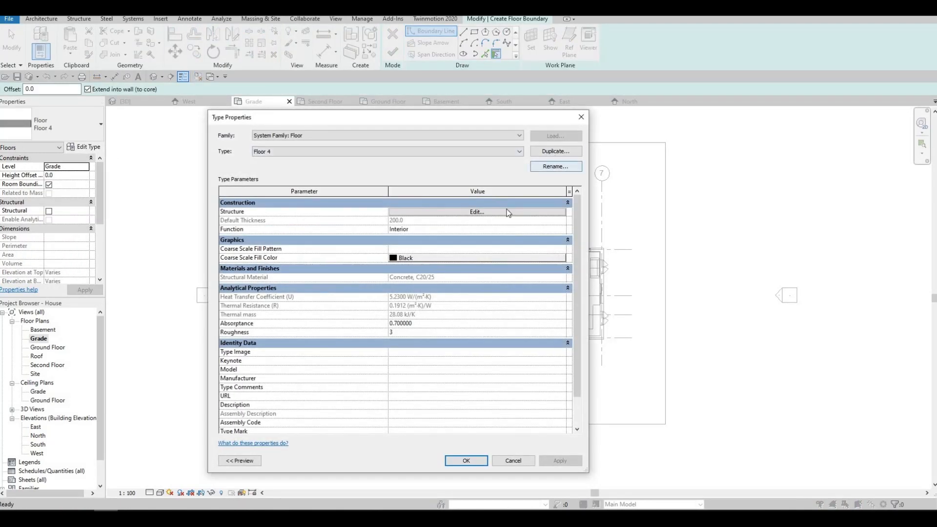
click(556, 150)
click(408, 315)
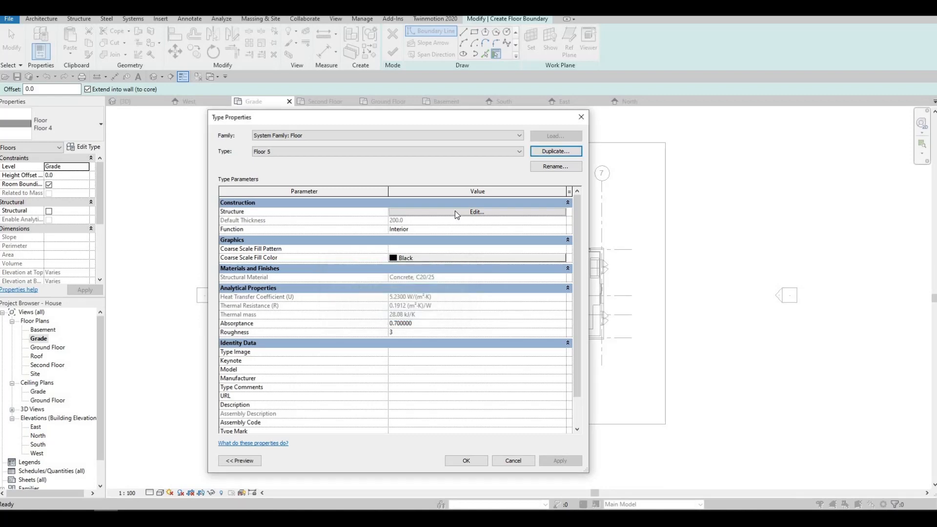
Open the material choice for Floor 5's structure layer and browse the Concrete category of the AEC Materials library
click(427, 213)
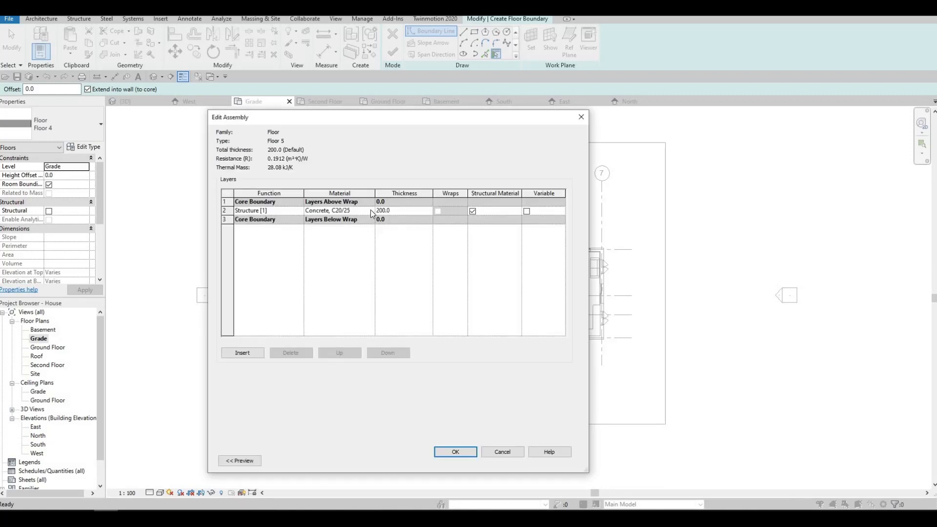
click(370, 210)
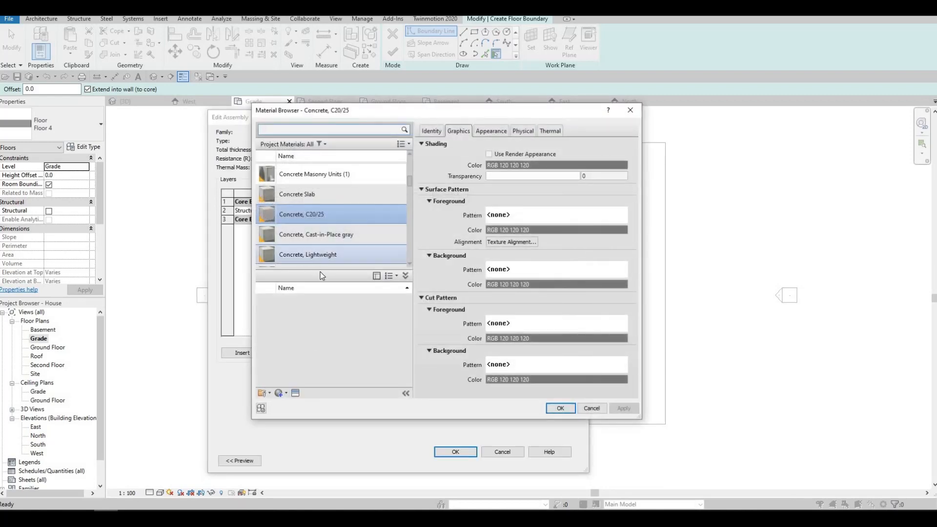
click(377, 277)
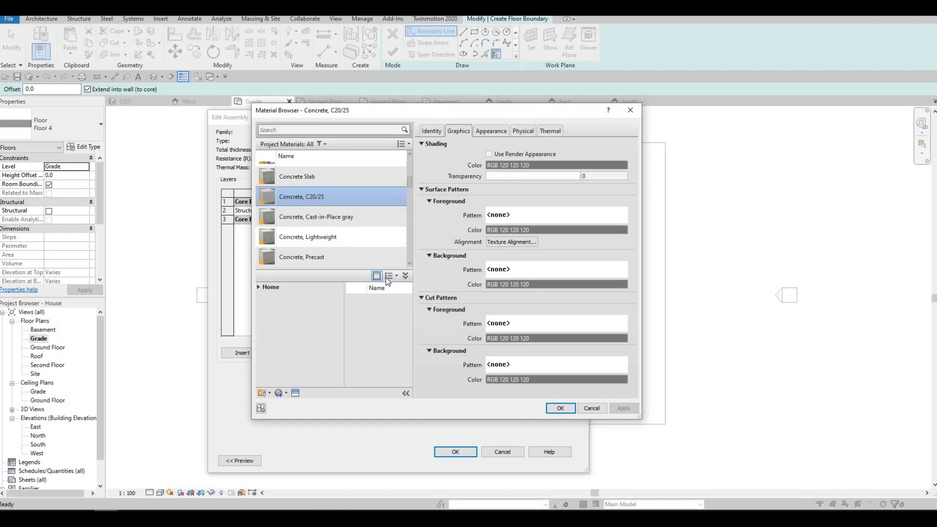
click(393, 277)
click(405, 276)
click(405, 276)
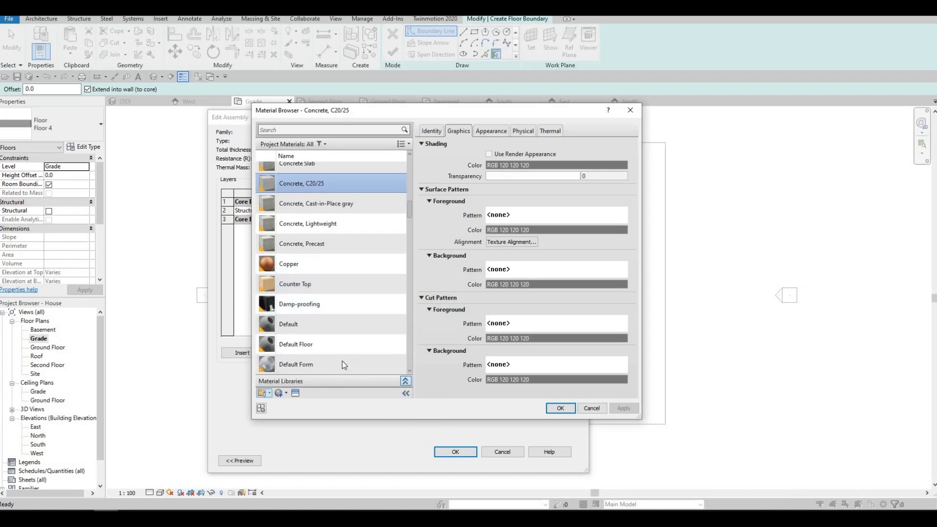
click(264, 286)
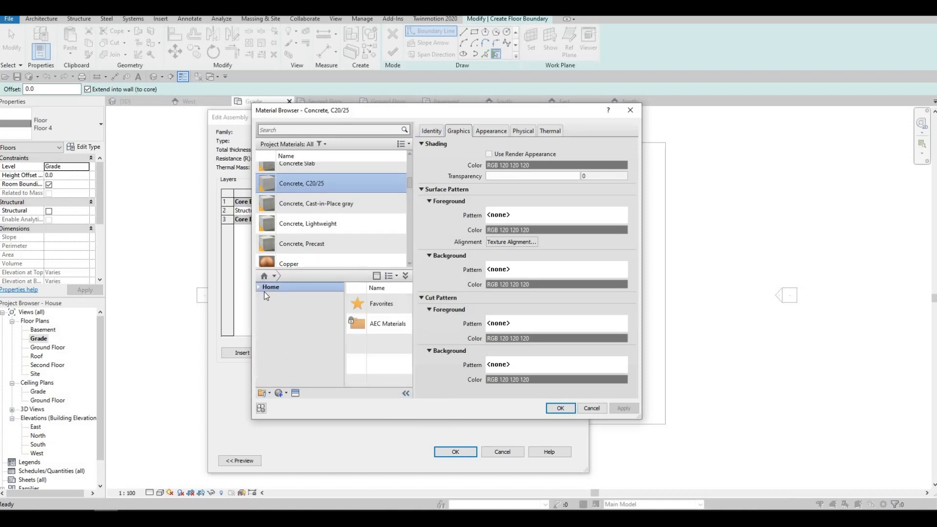
click(259, 287)
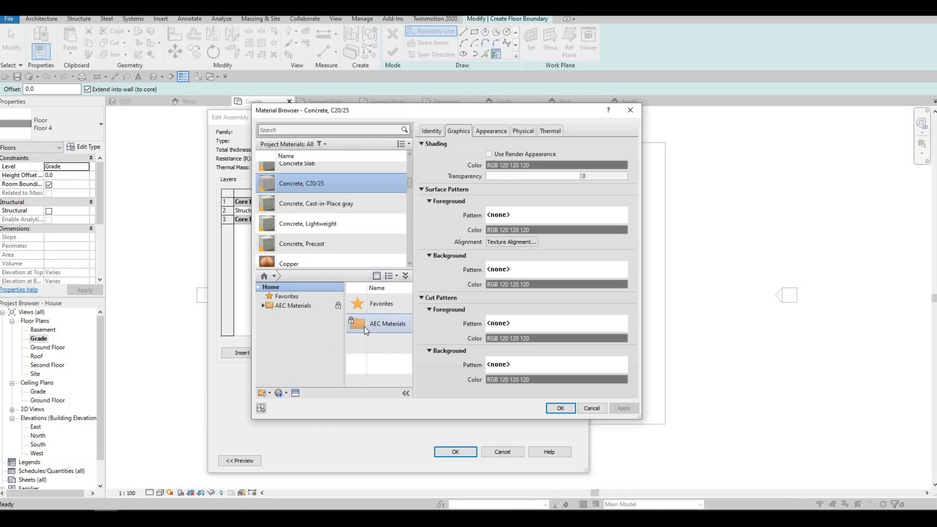
click(262, 306)
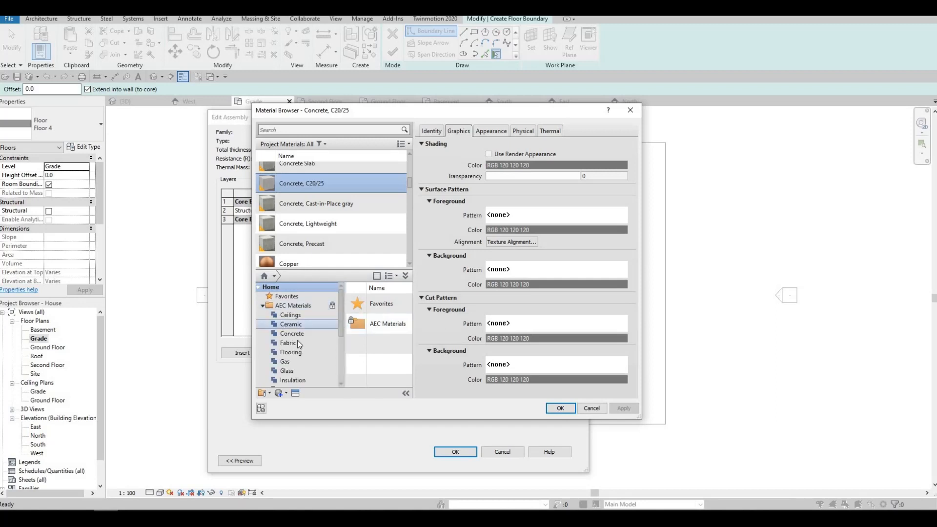
scroll(292, 336, down, 1)
click(292, 306)
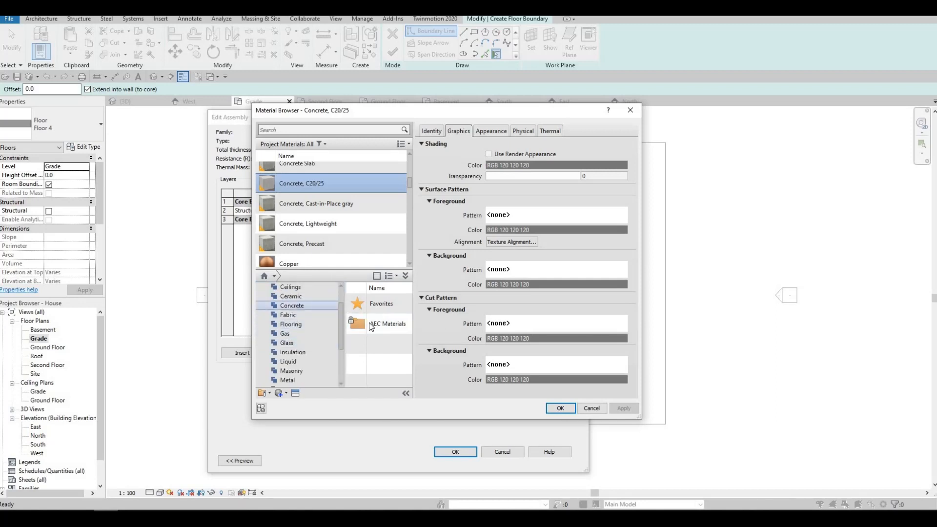
scroll(358, 352, down, 1)
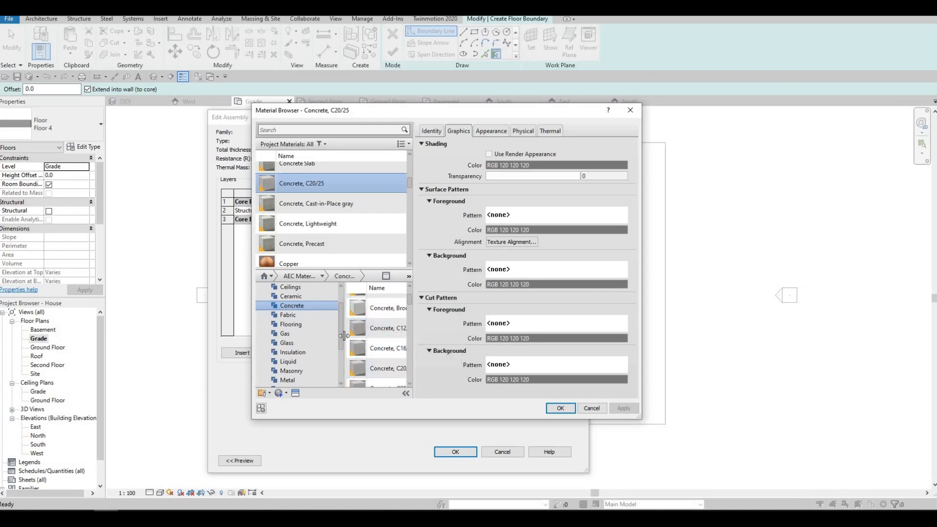
Enlarge the material browser, assign Concrete, C35/45 to Floor 5's structure layer and confirm the floor type
drag(339, 335, 87, 374)
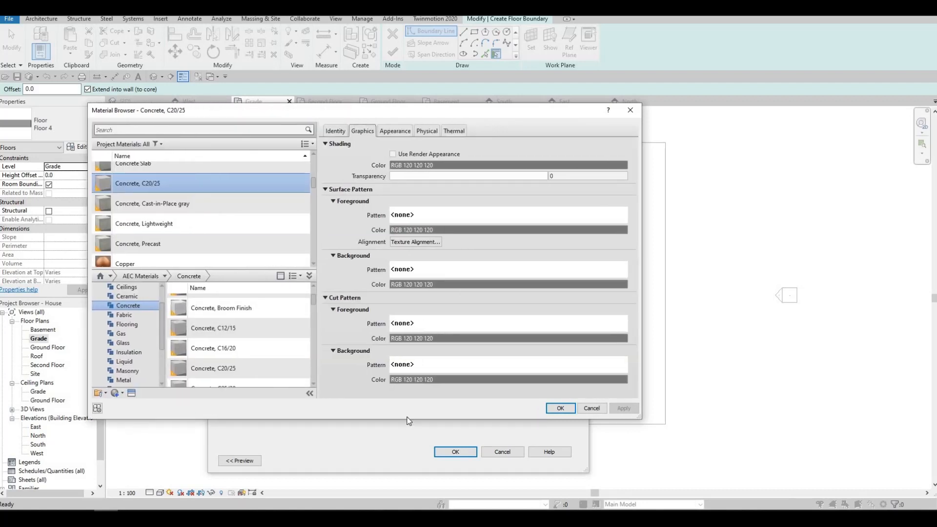
drag(398, 493, 398, 488)
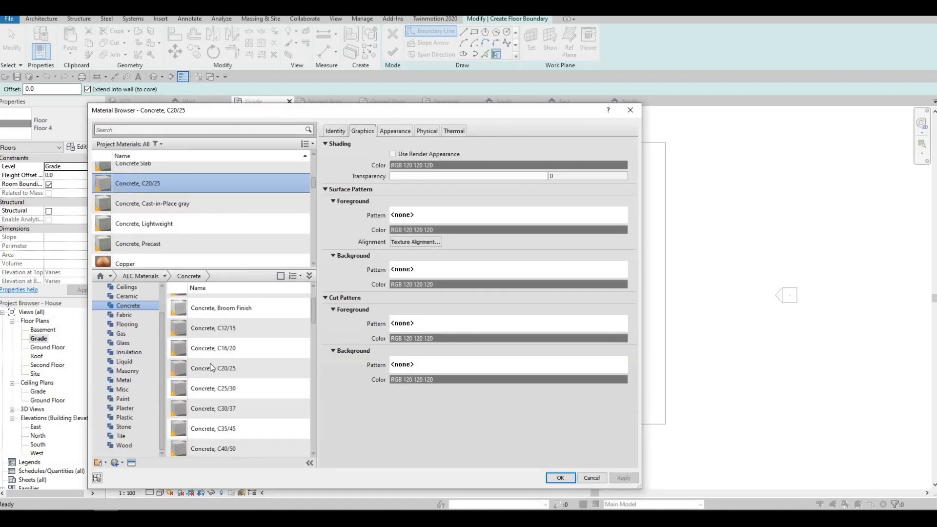
scroll(293, 361, down, 3)
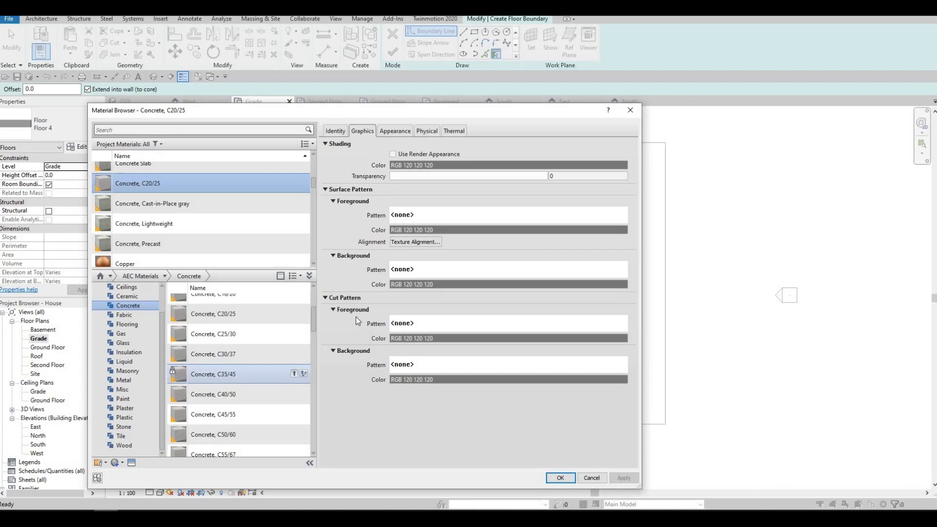
click(561, 478)
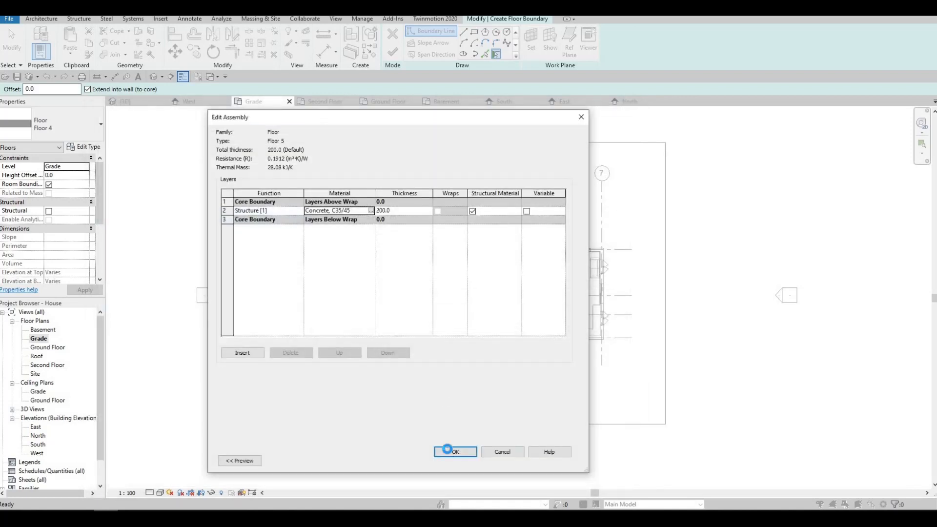
click(447, 449)
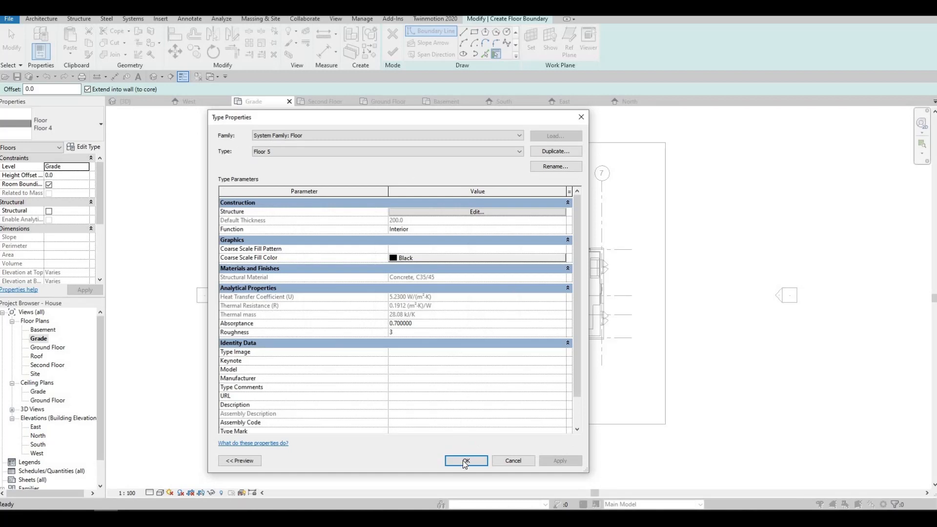
key(Return)
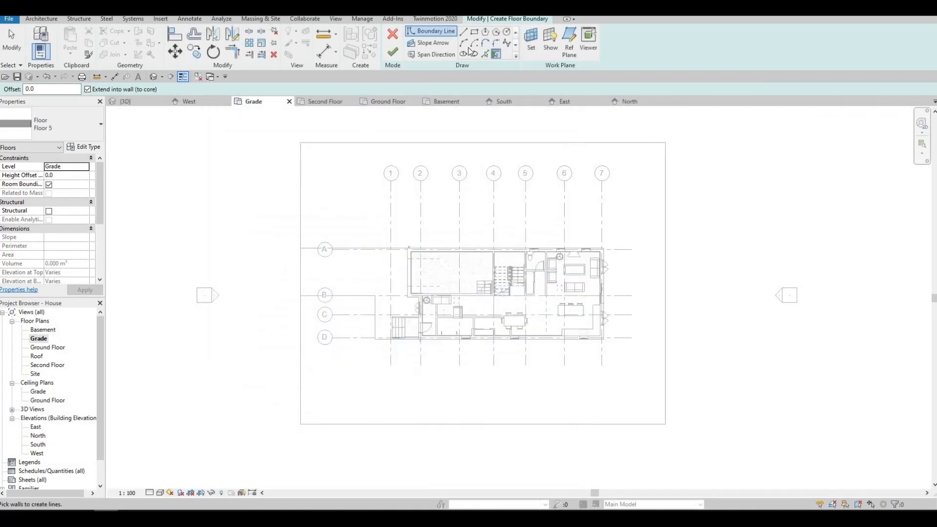
Sketch a rectangular floor boundary about 6900 mm wide along the full front edge of the existing site slab, outside it
click(474, 31)
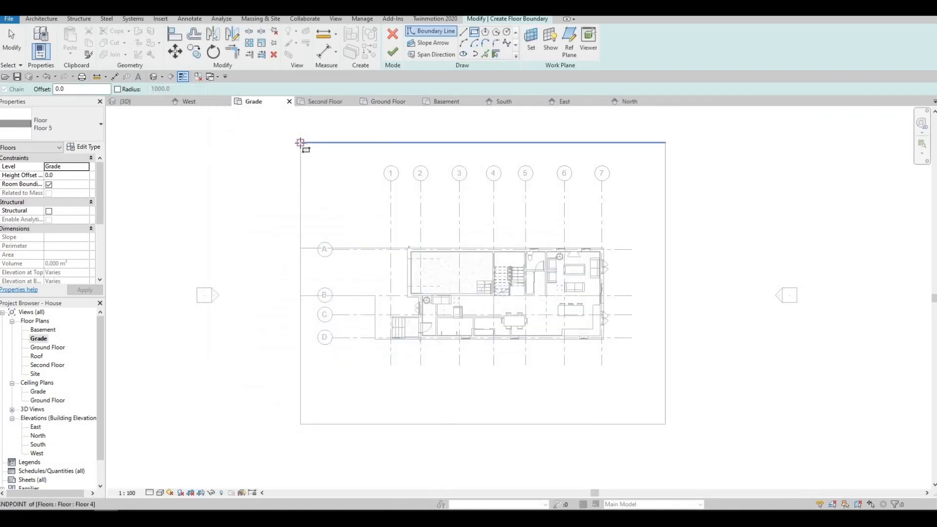
click(300, 142)
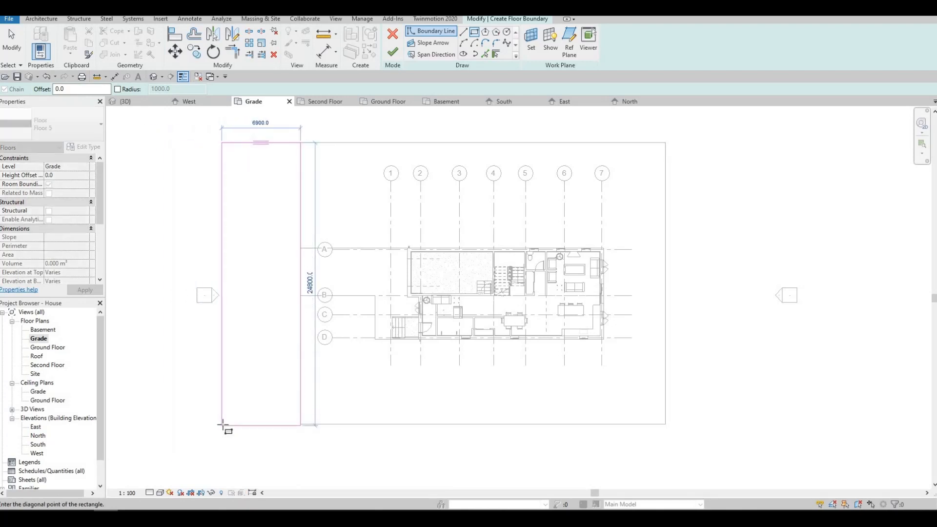
key(Escape)
key(Escape)
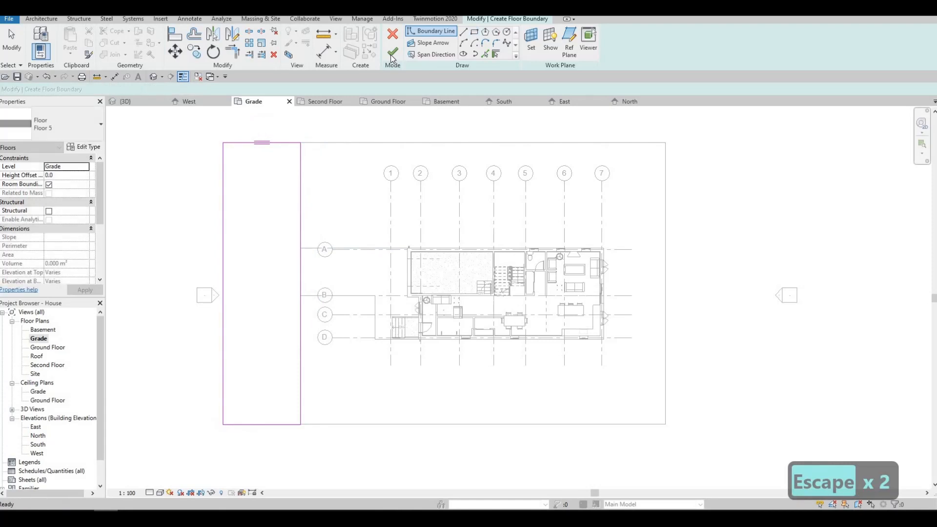
Nudge the boundary's outer long edge three increments away from the house and finish the floor
click(224, 185)
key(Left)
key(Left)
key(Left)
key(Escape)
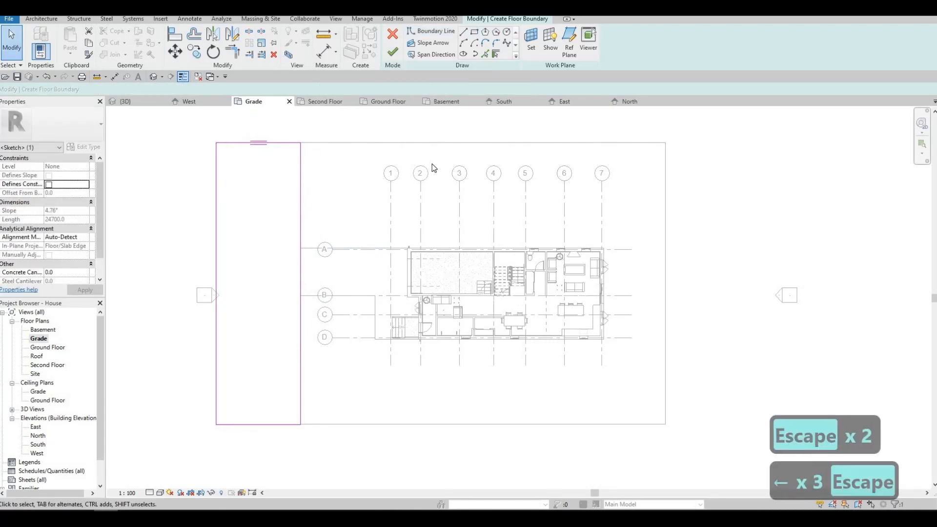
click(393, 52)
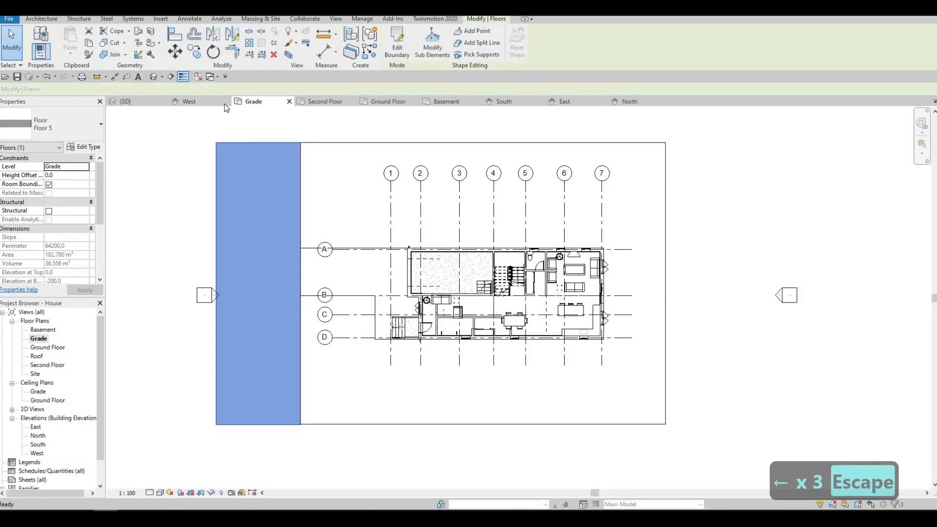
Inspect the new front slab and the rear of the house with its patio door in the 3D view
click(154, 77)
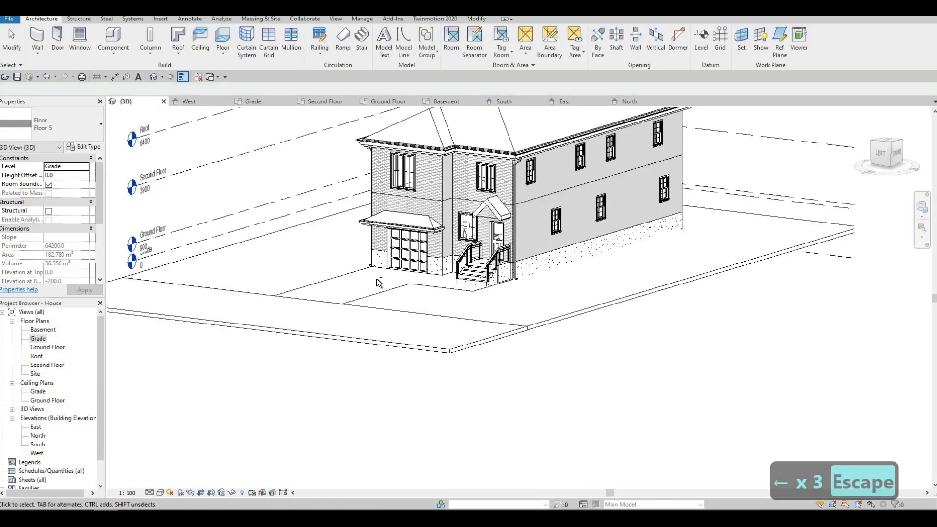
shift+middle_drag(324, 318, 406, 328)
scroll(478, 281, up, 4)
middle_drag(524, 292, 459, 294)
shift+middle_drag(355, 347, 385, 356)
scroll(385, 339, up, 2)
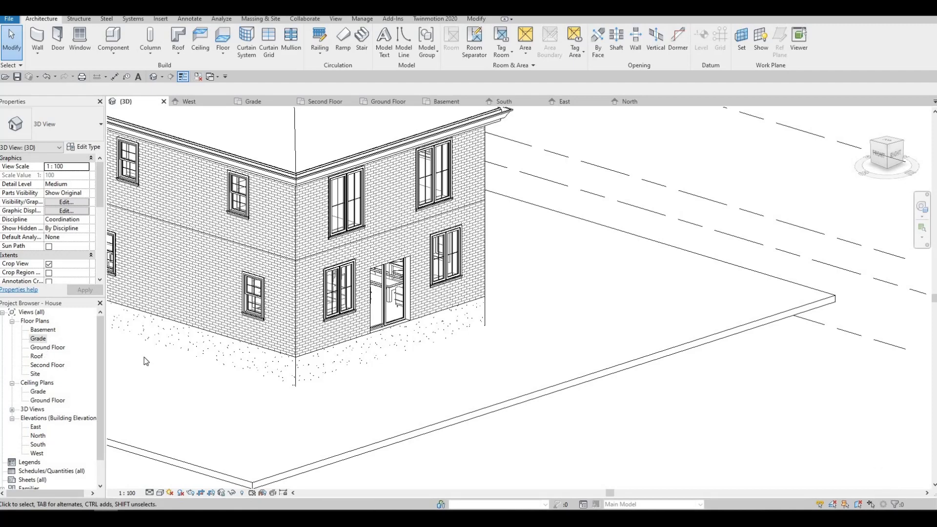
In the Ground Floor plan, start a new floor at the rear of the house and duplicate its type as Floor 6
double_click(47, 347)
middle_drag(617, 339, 252, 334)
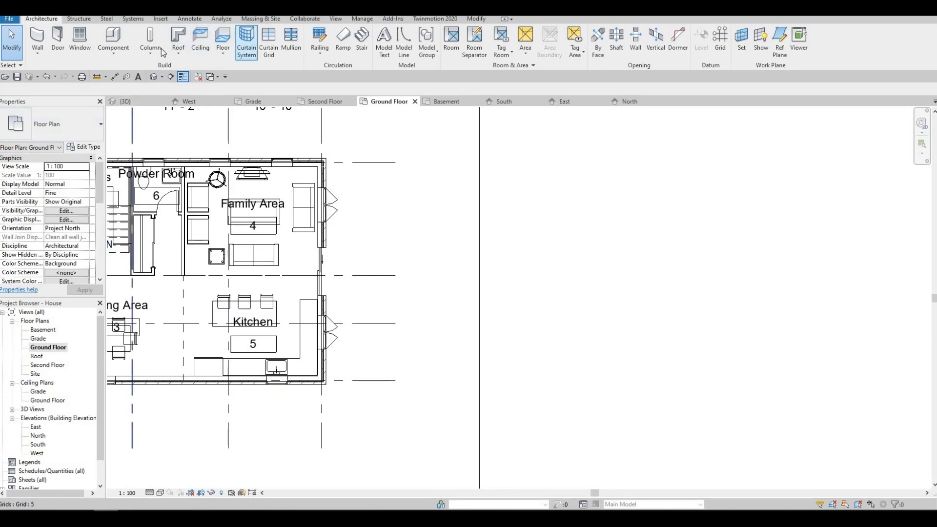
click(219, 44)
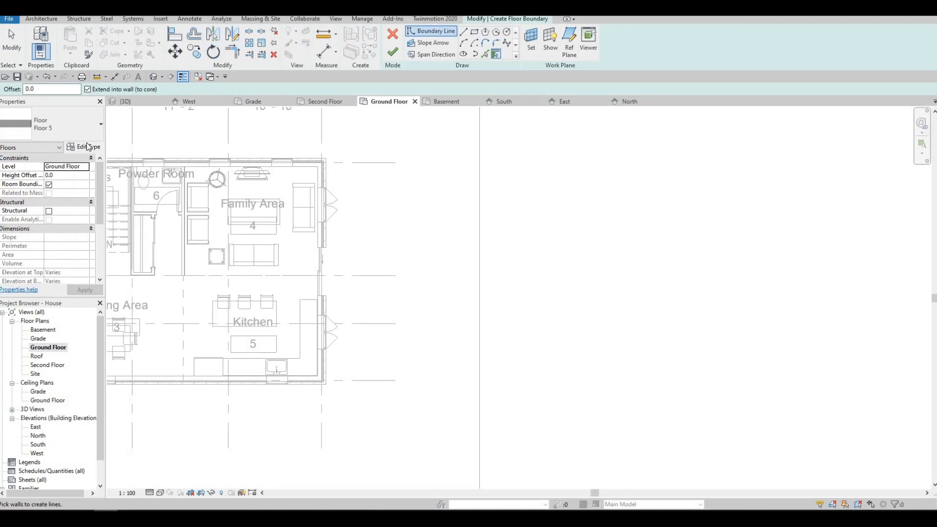
click(87, 145)
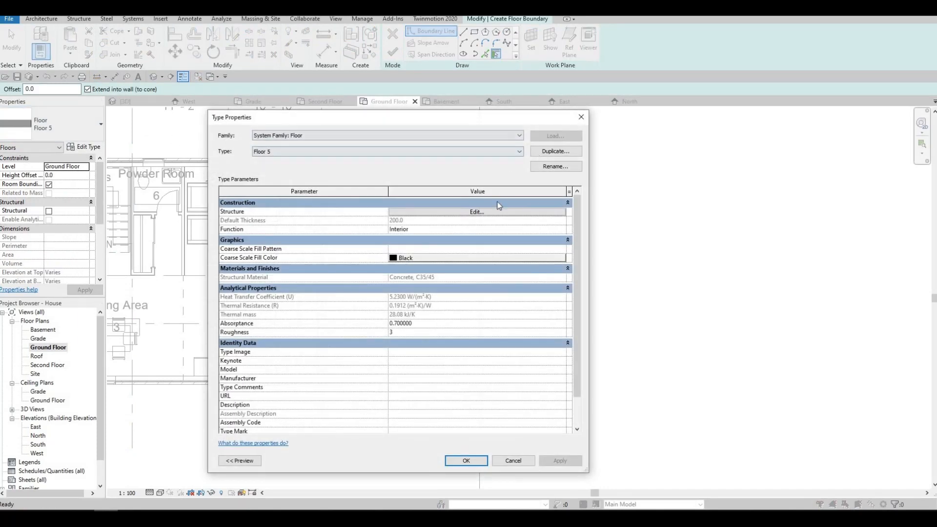
key(Return)
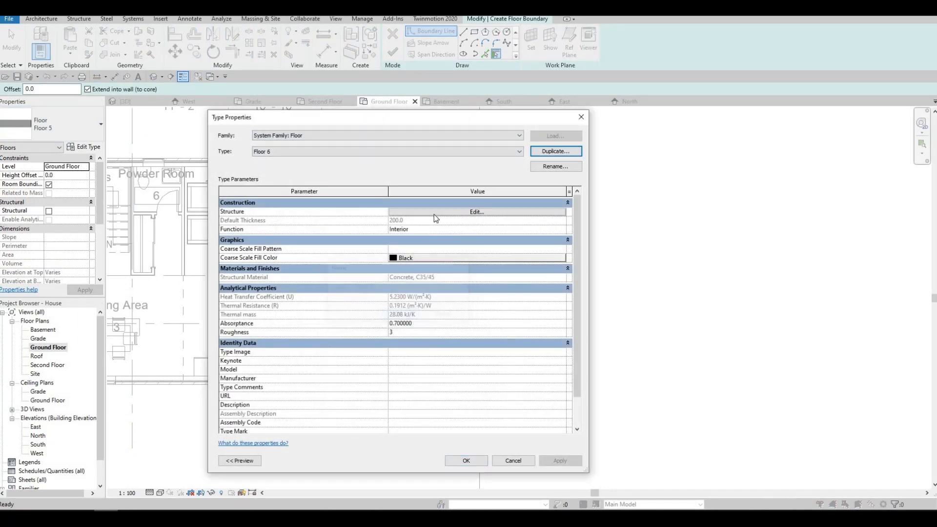
Open the material choices for Floor 6's structure layer and list the Wood category of the AEC Materials library
click(434, 213)
click(370, 212)
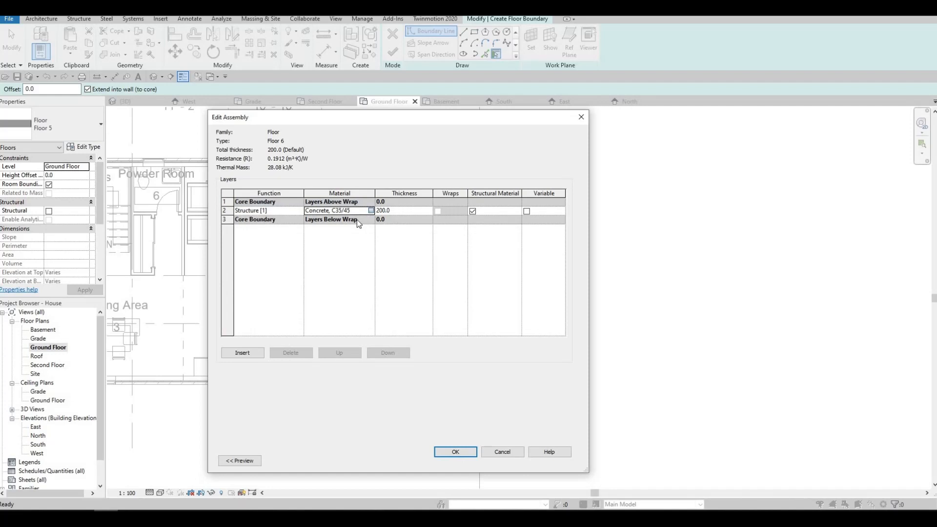
scroll(155, 234, down, 5)
scroll(126, 266, up, 3)
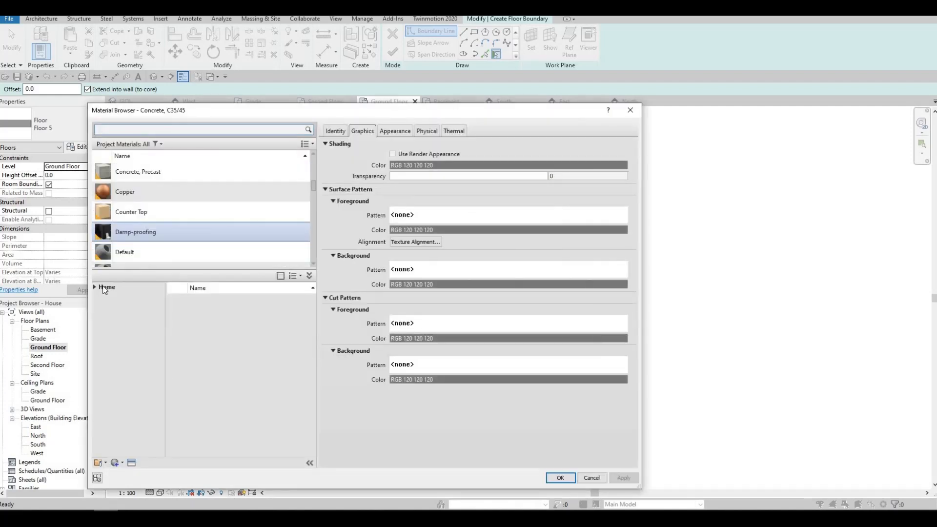
click(94, 288)
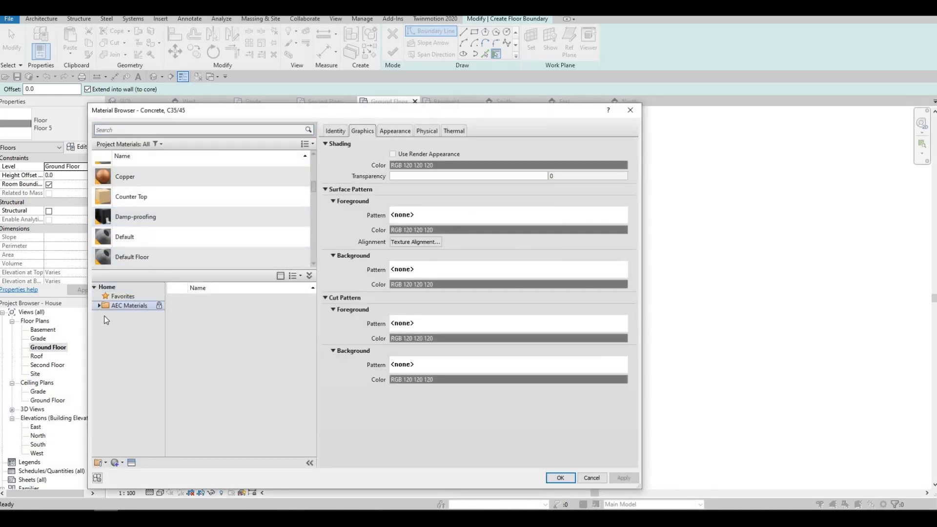
click(99, 306)
scroll(120, 371, down, 1)
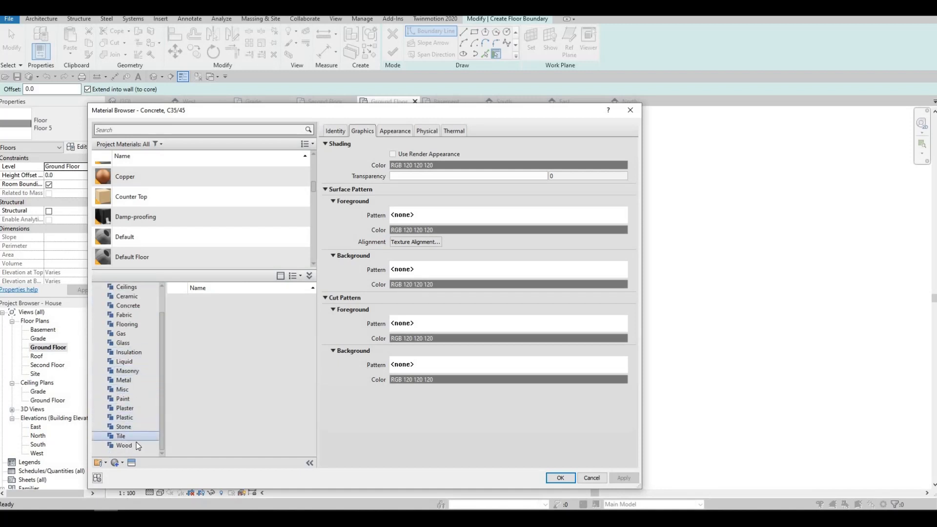
click(123, 445)
Add Pine, Scots to the project as the structure layer's material and confirm the Floor 6 type
scroll(258, 413, down, 2)
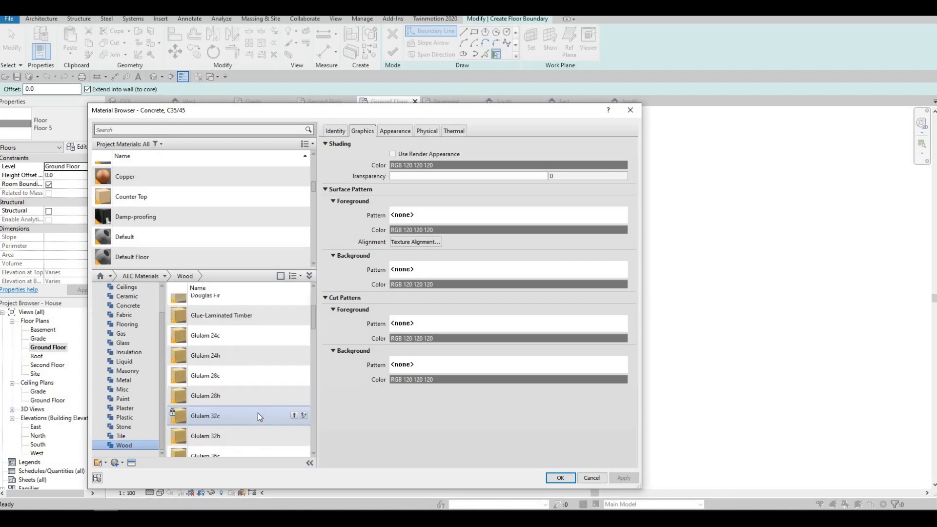
scroll(257, 412, up, 1)
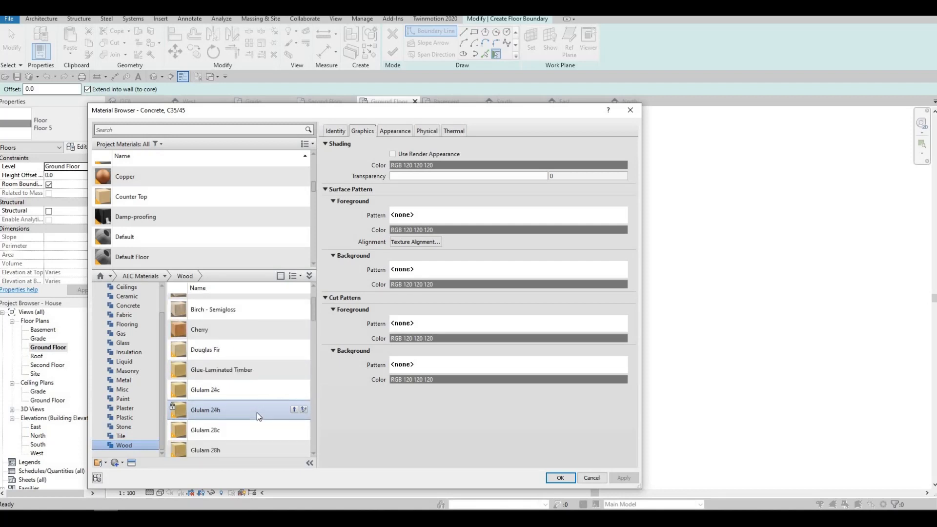
scroll(256, 411, down, 5)
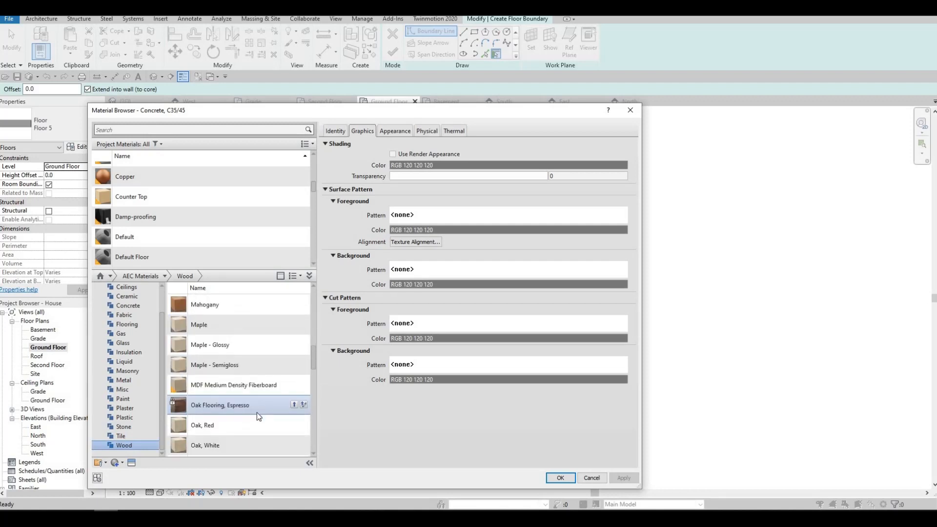
scroll(257, 413, down, 5)
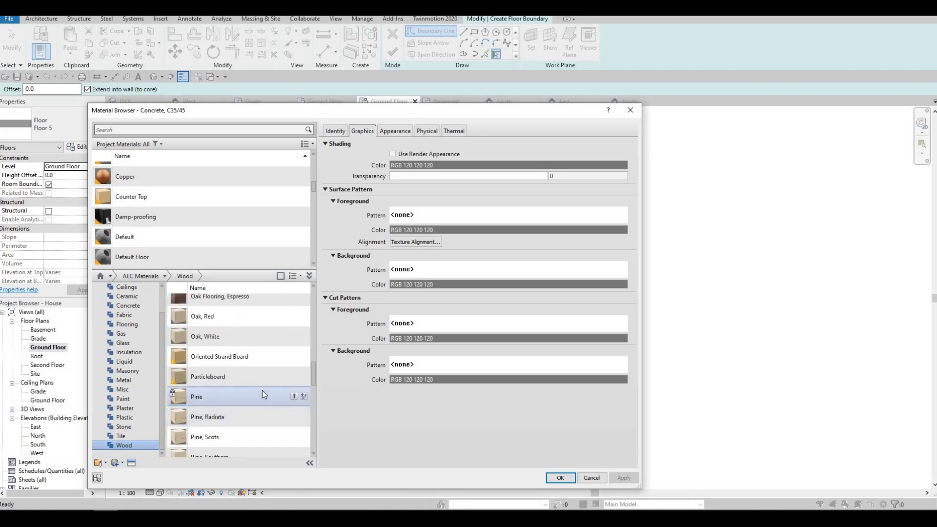
scroll(260, 382, up, 3)
scroll(261, 380, down, 3)
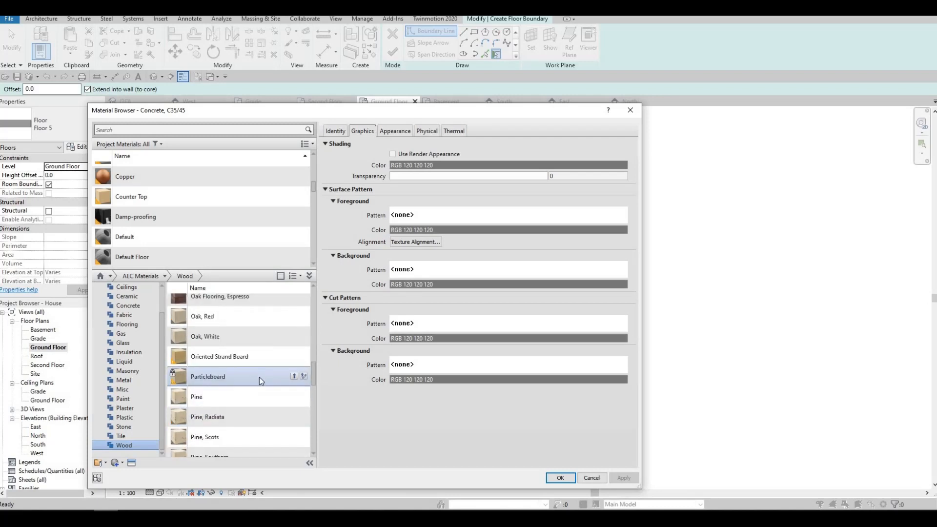
scroll(259, 378, down, 3)
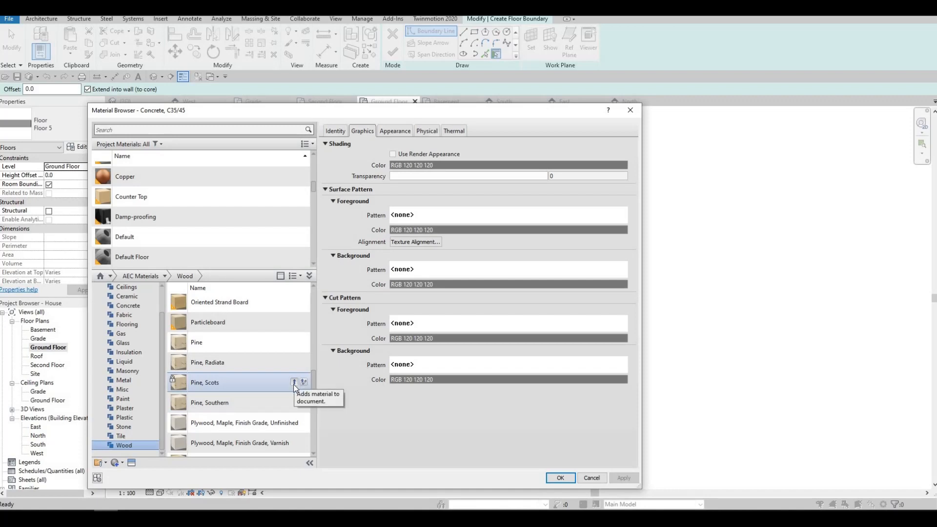
click(294, 382)
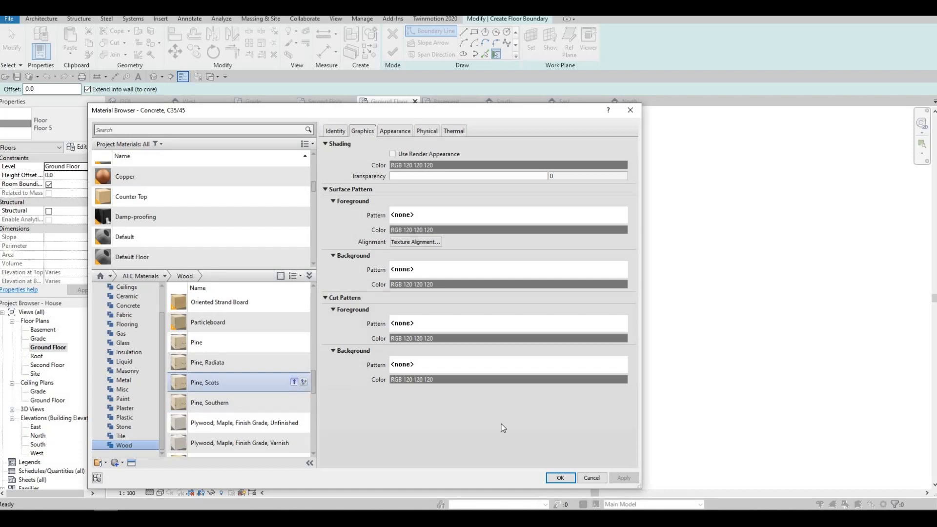
click(560, 478)
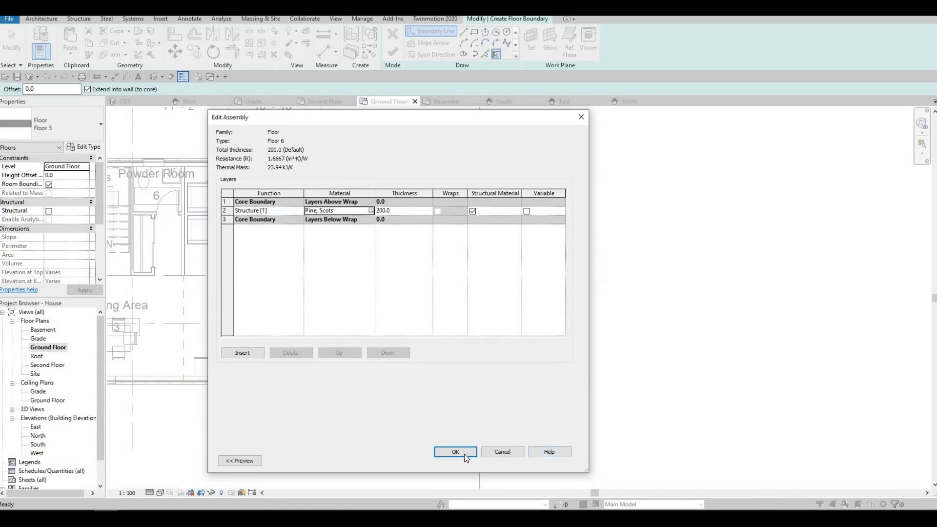
click(465, 453)
click(464, 459)
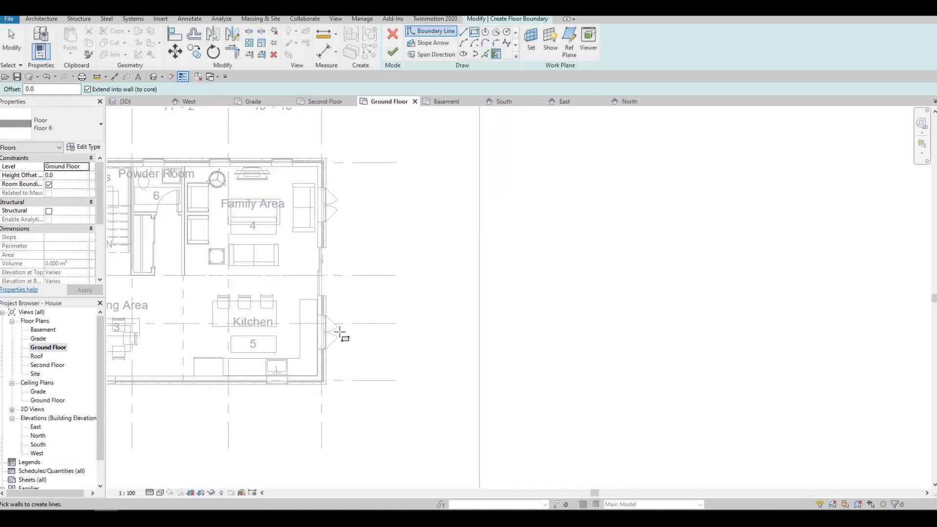
Sketch a rectangular floor boundary about 1700 by 3300 mm against the exterior wall, outside the patio door between Family Area and Kitchen
scroll(334, 288, up, 1)
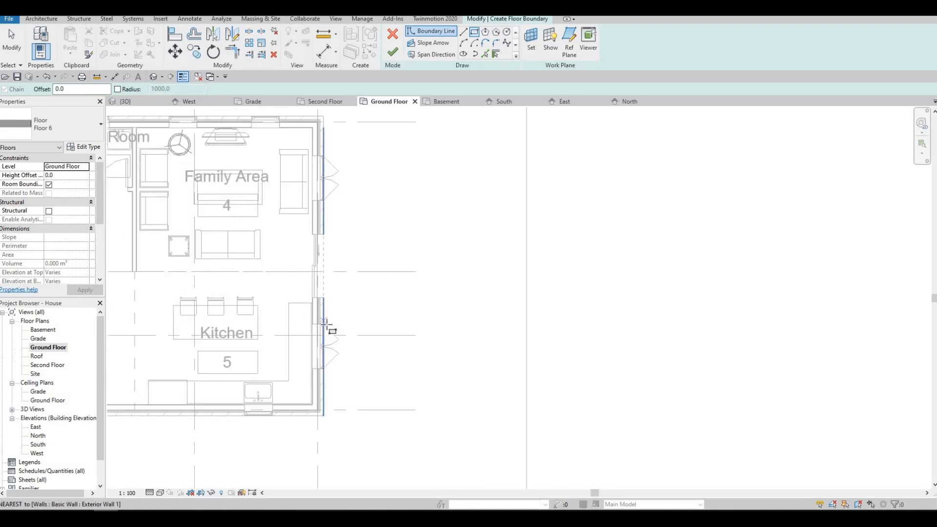
click(322, 324)
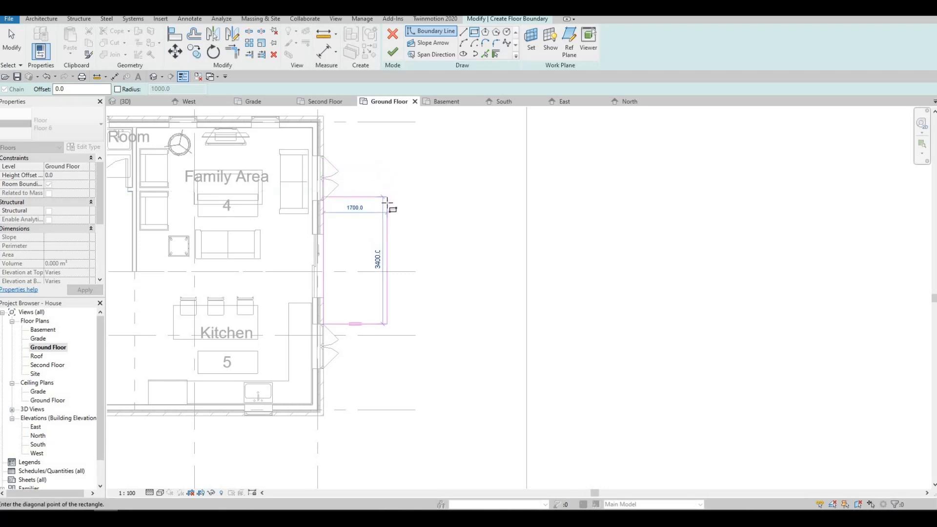
click(381, 228)
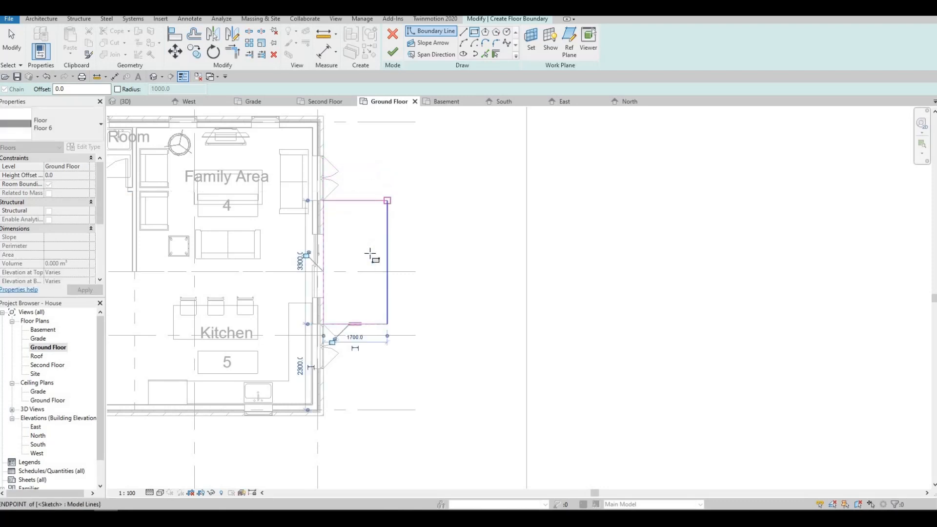
key(Escape)
key(Escape)
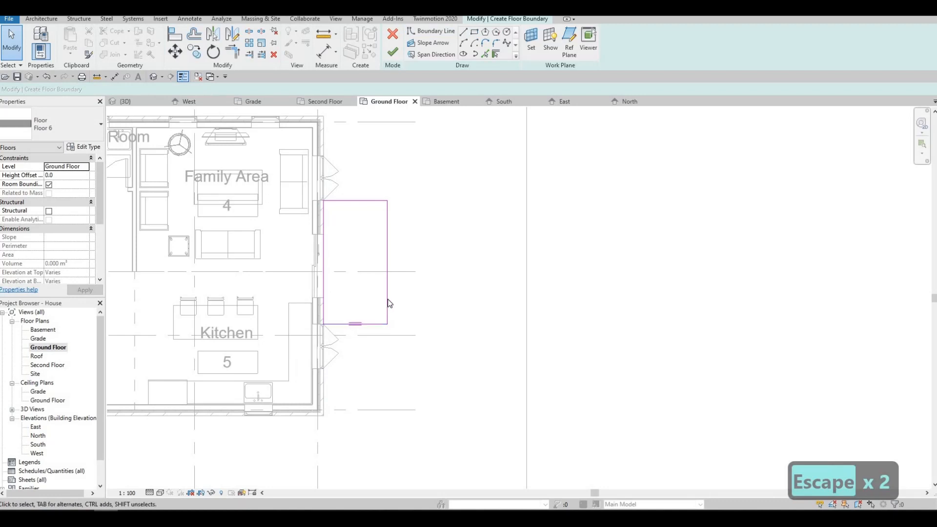
Set the boundary's depth from the exterior wall to 1800 mm and finish the floor
click(387, 303)
click(357, 338)
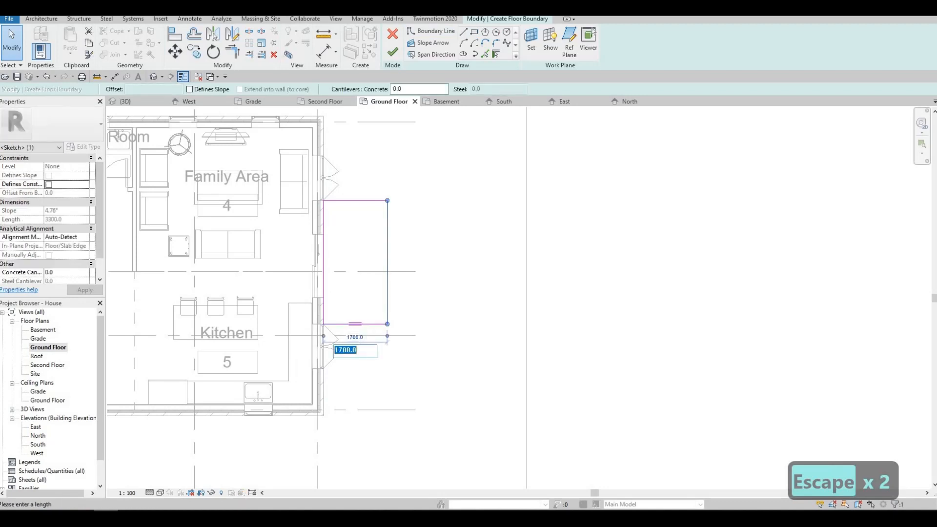
text(1800)
key(Return)
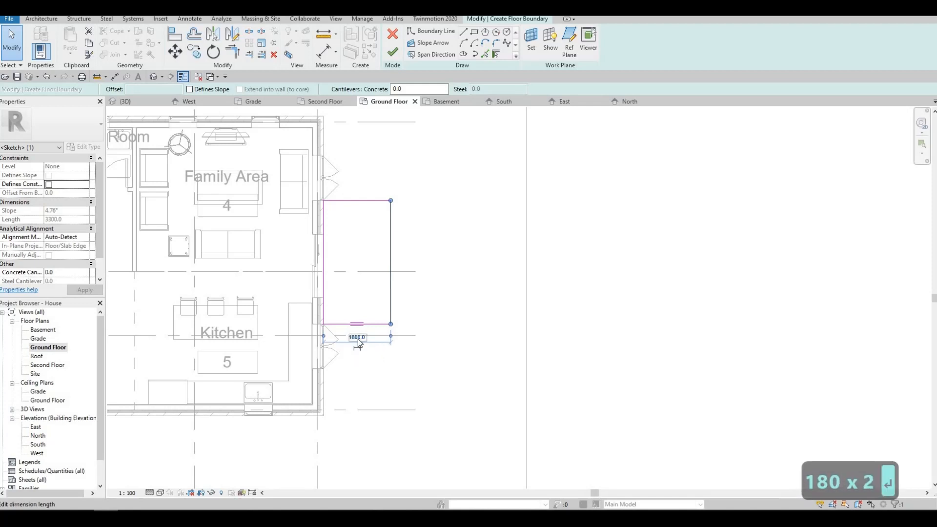
key(Escape)
key(Escape)
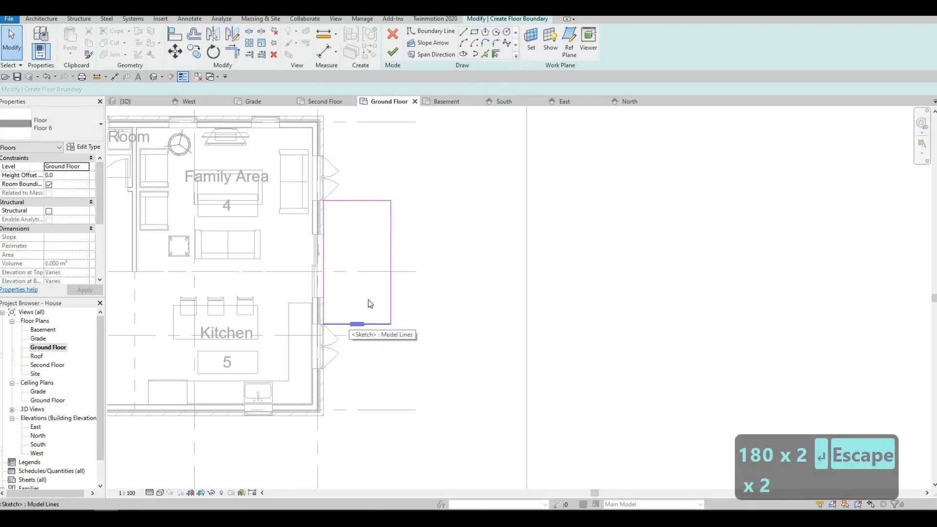
click(392, 54)
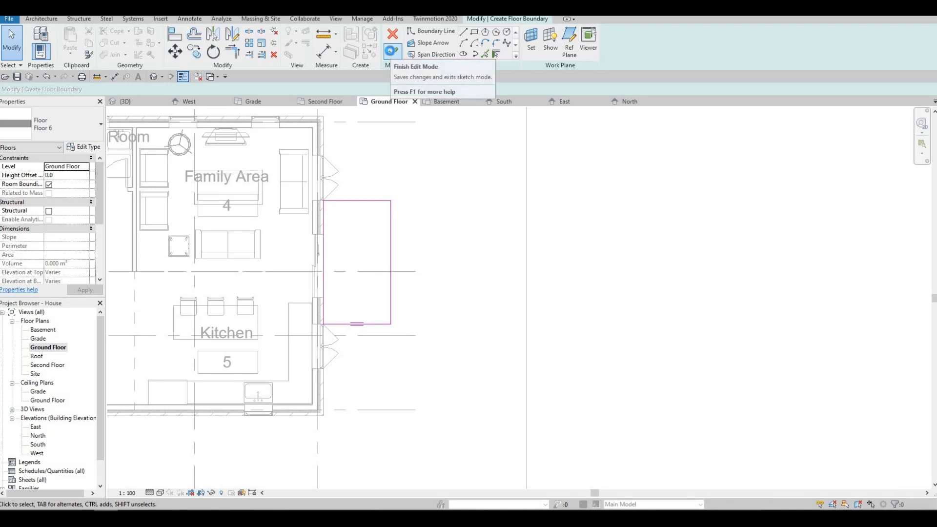
click(542, 266)
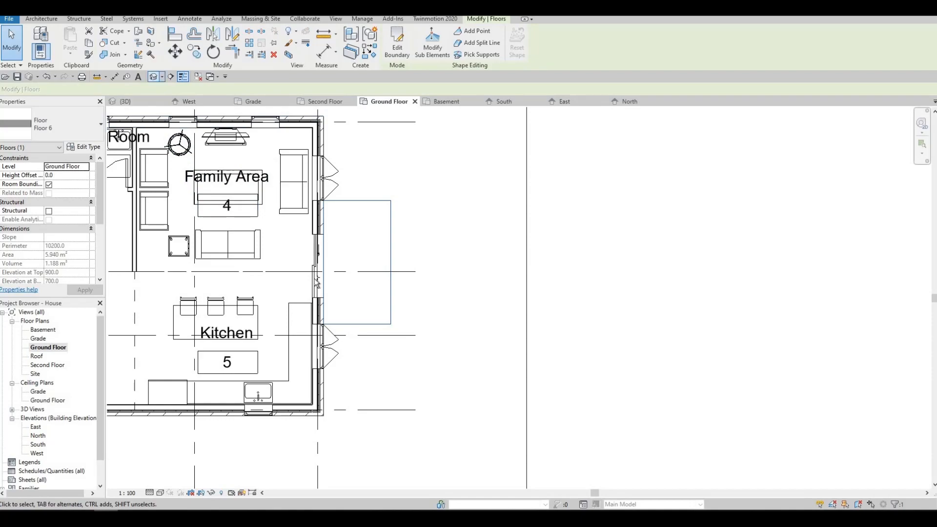
Show the patio door area in the 3D view and select the new floor beneath the door
click(153, 76)
scroll(219, 281, up, 6)
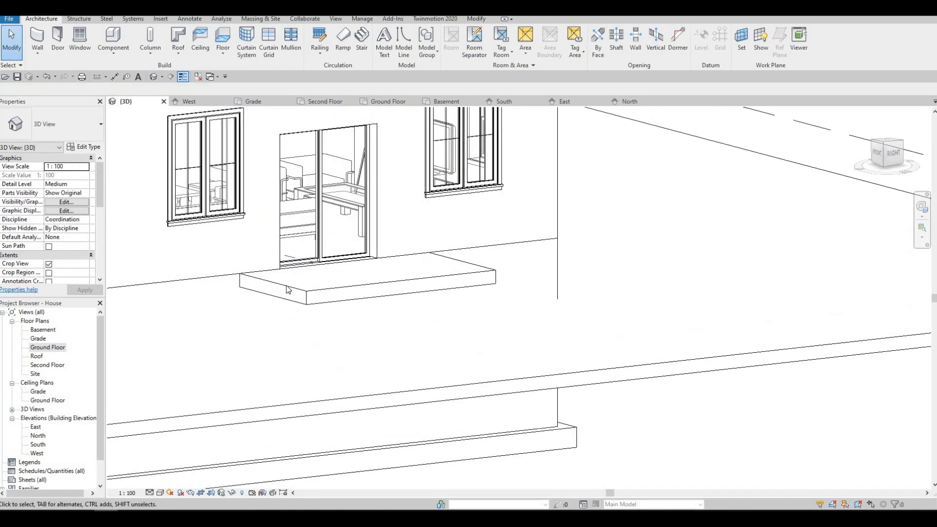
click(325, 293)
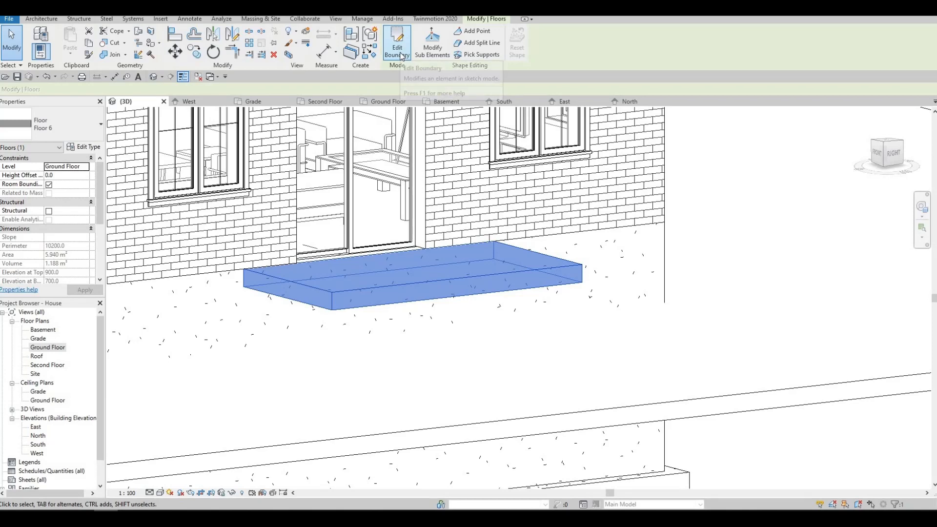
click(397, 49)
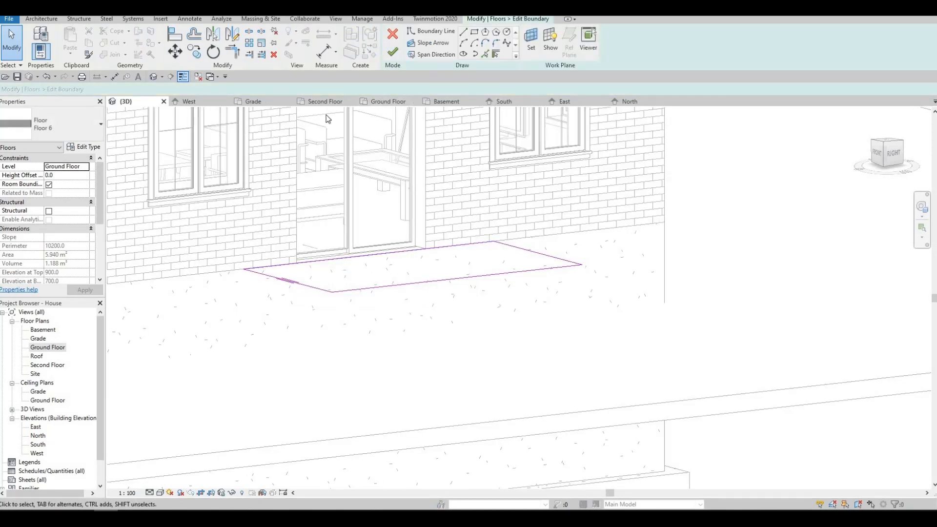
key(Escape)
click(393, 51)
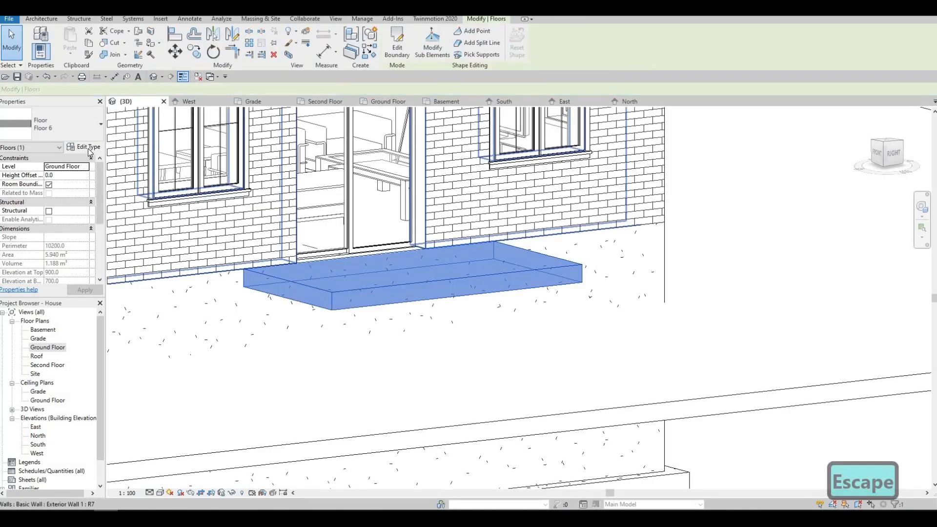
Set the thickness of Floor 6's Pine, Scots structure layer to 50 mm and confirm the type
click(88, 146)
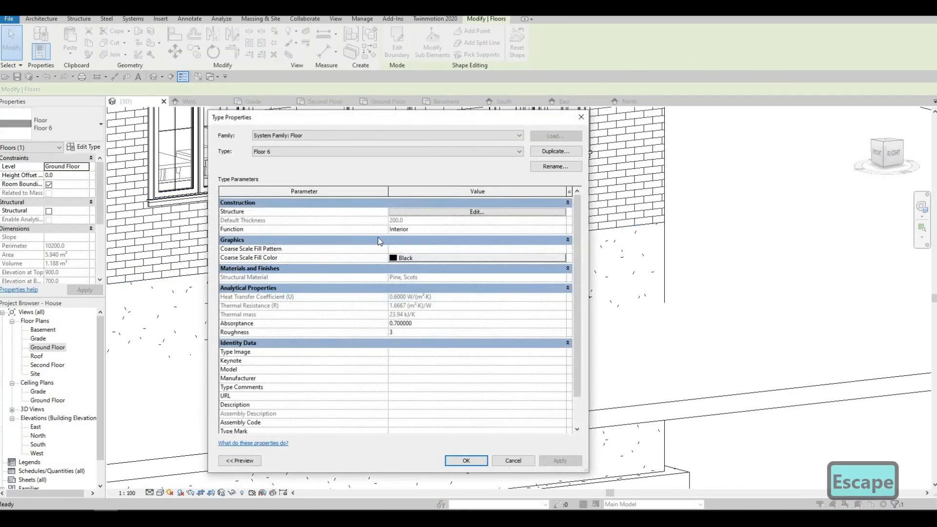
click(458, 212)
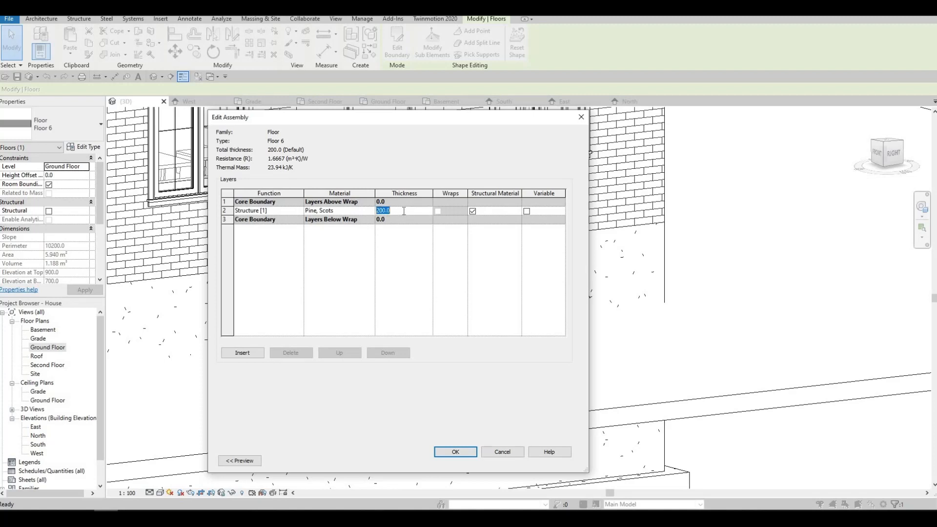
text(50)
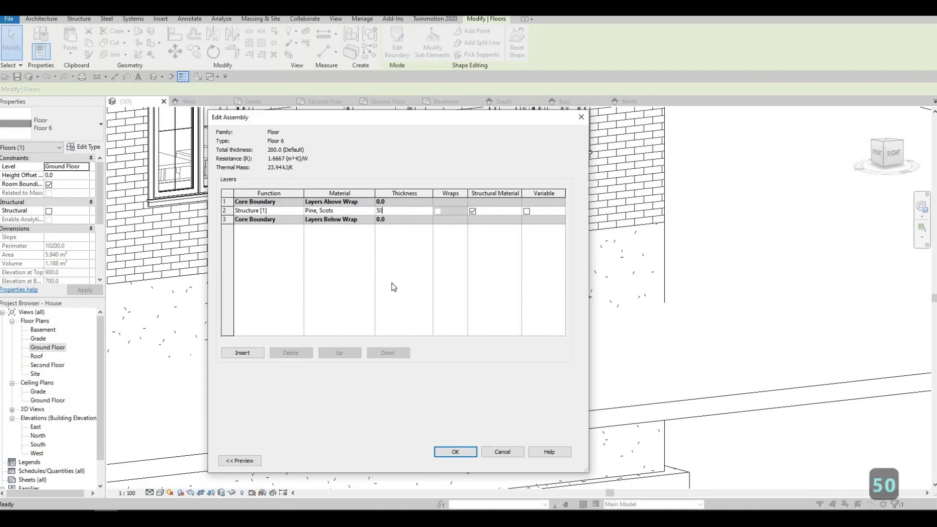
click(456, 442)
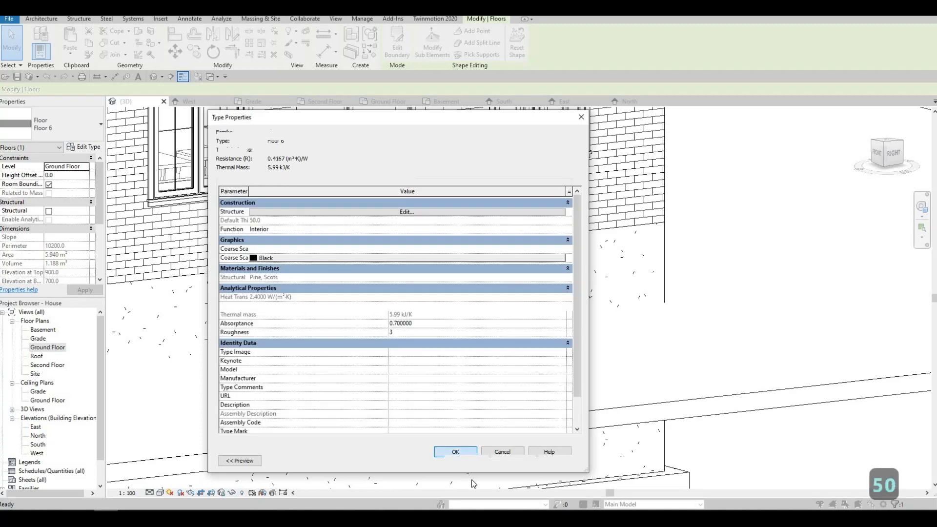
click(474, 461)
key(Escape)
key(Escape)
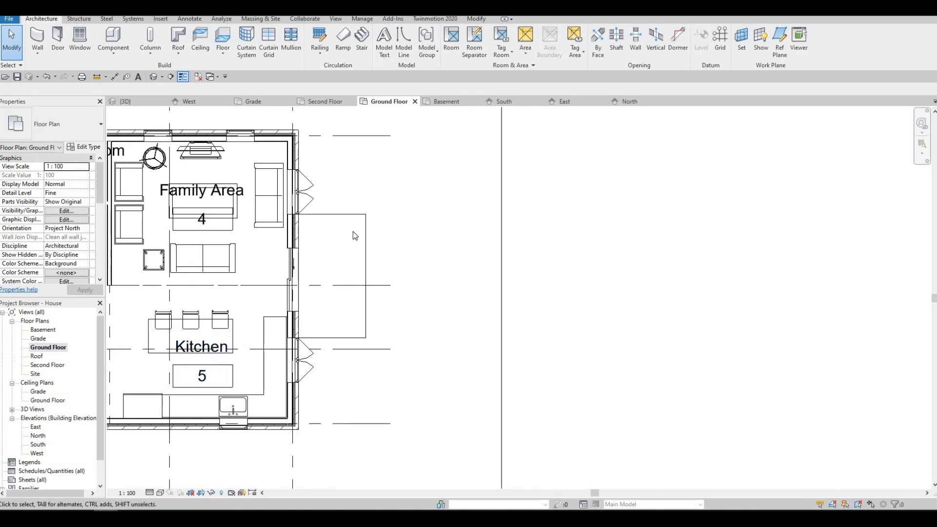
scroll(353, 232, up, 2)
double_click(353, 231)
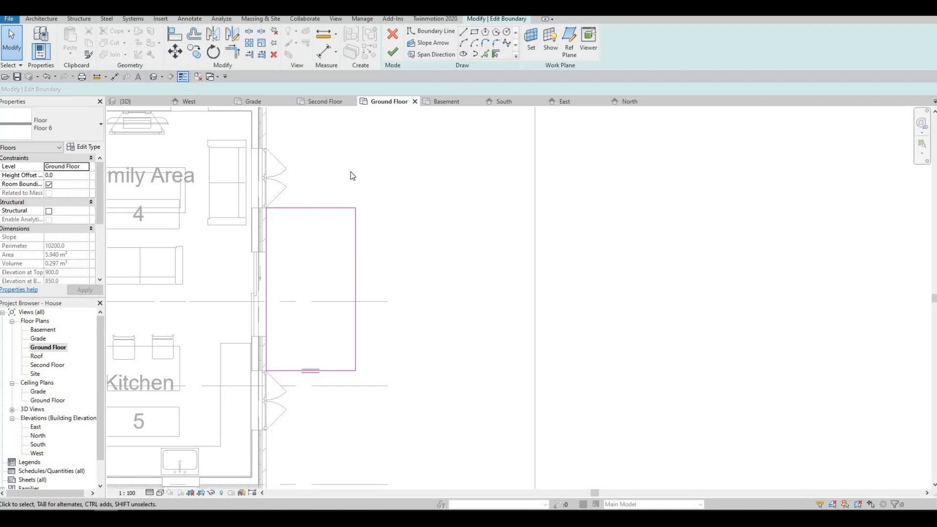
click(429, 43)
click(393, 52)
key(Escape)
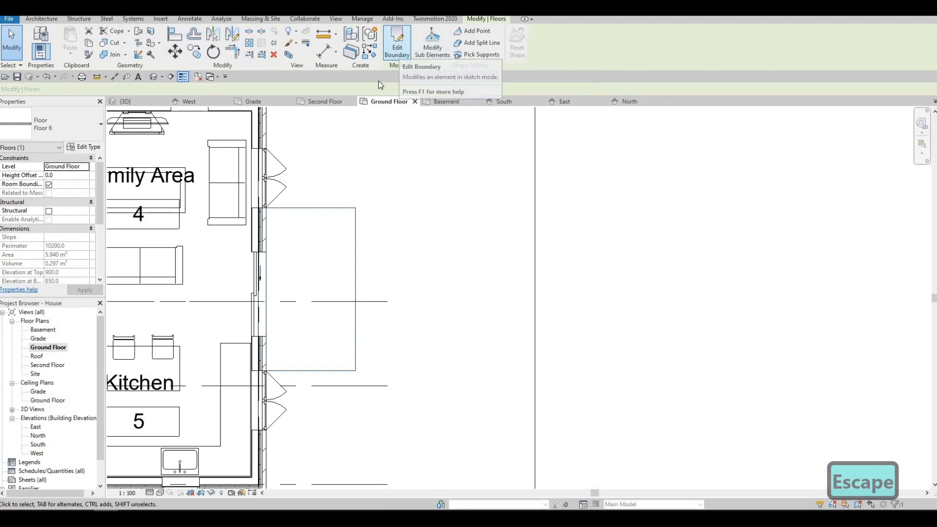
click(404, 53)
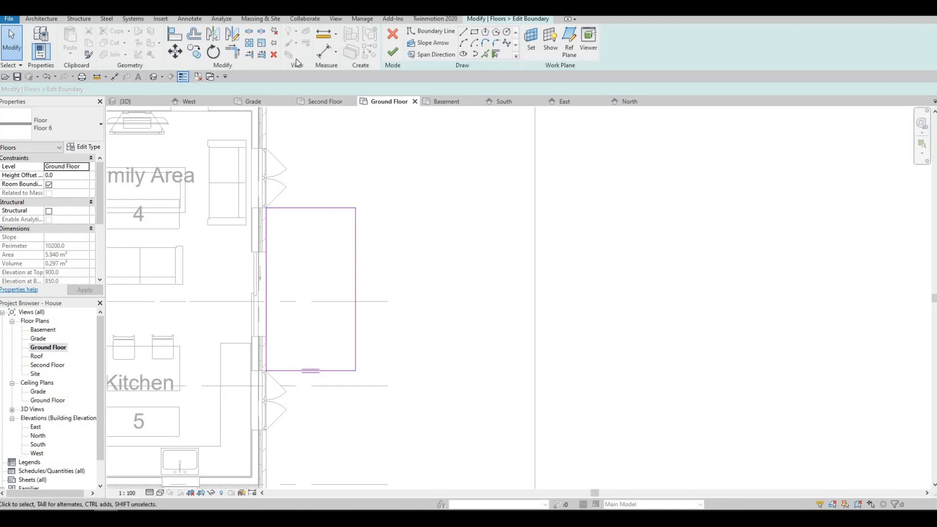
key(Escape)
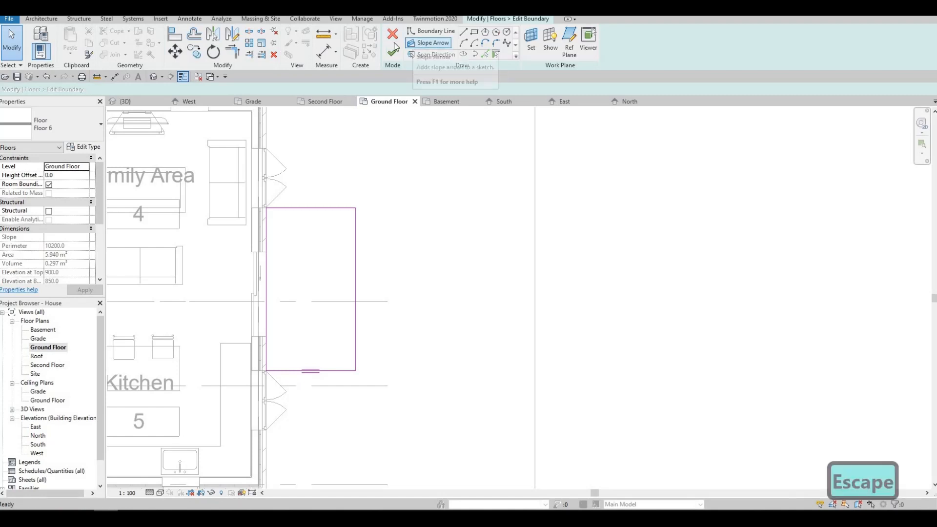
click(393, 52)
key(Escape)
key(Escape)
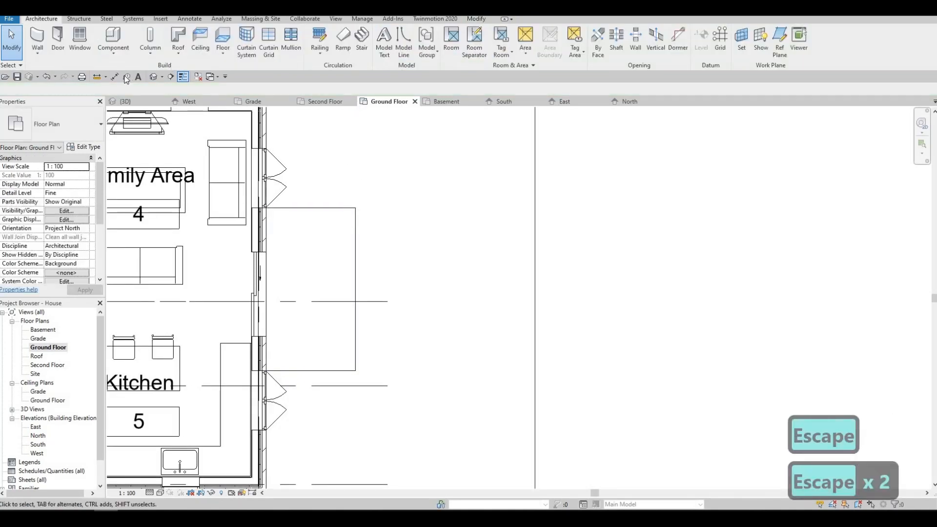
click(114, 51)
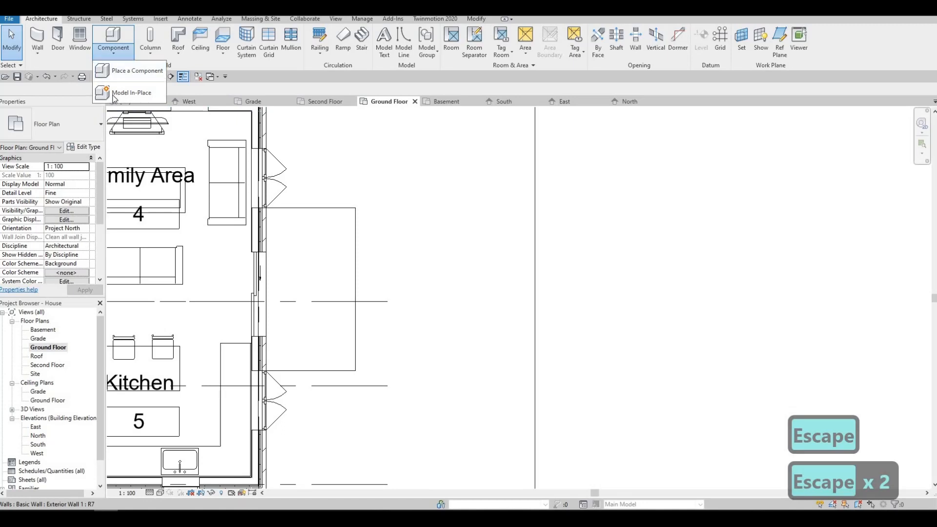
key(Escape)
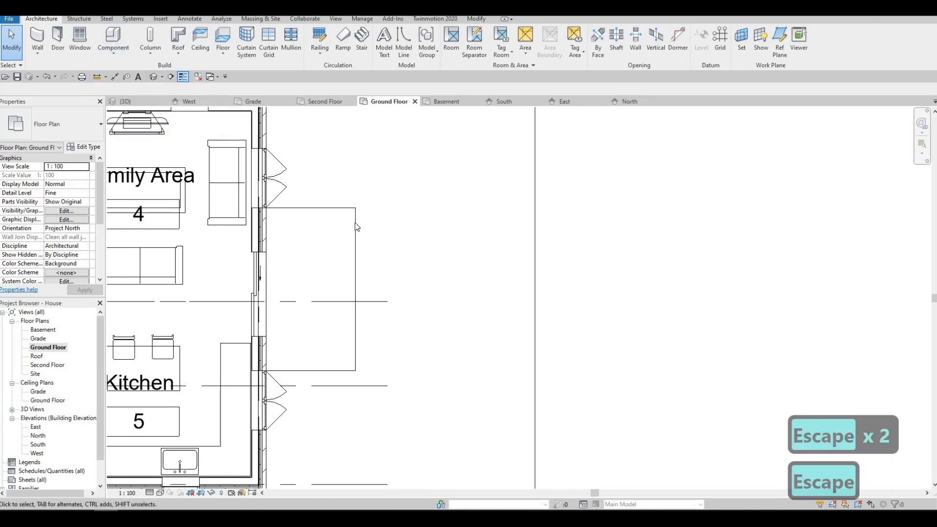
Start a 900mm Pipe railing and sketch its path along the patio floor's Kitchen-side edge, from the exterior wall to the outer corner
click(308, 206)
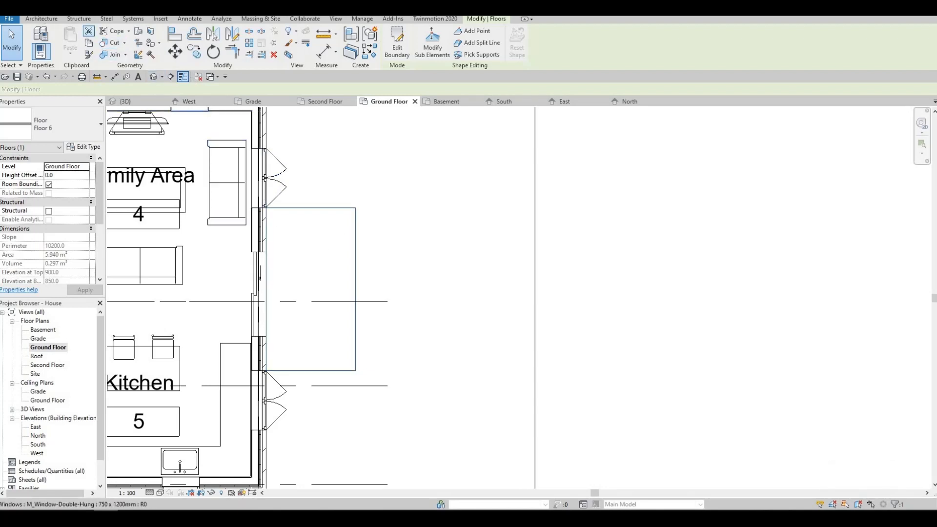
click(43, 18)
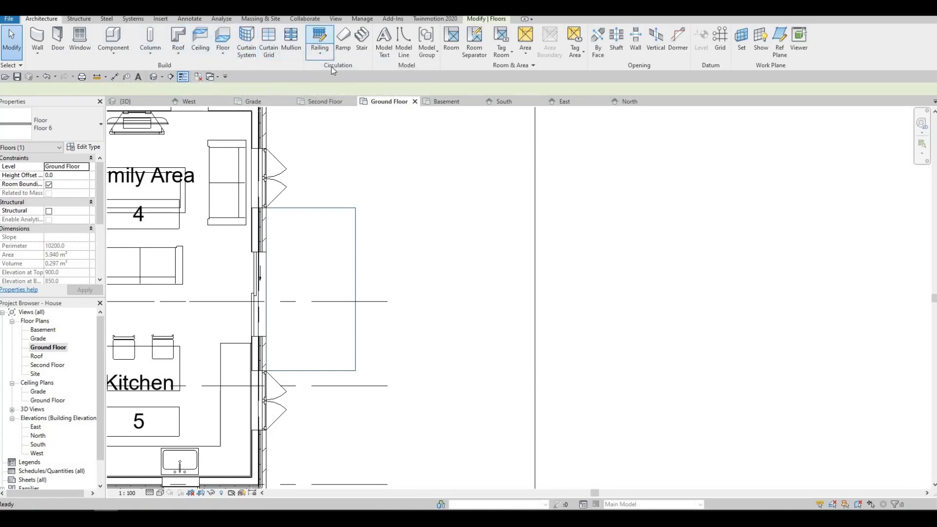
click(319, 38)
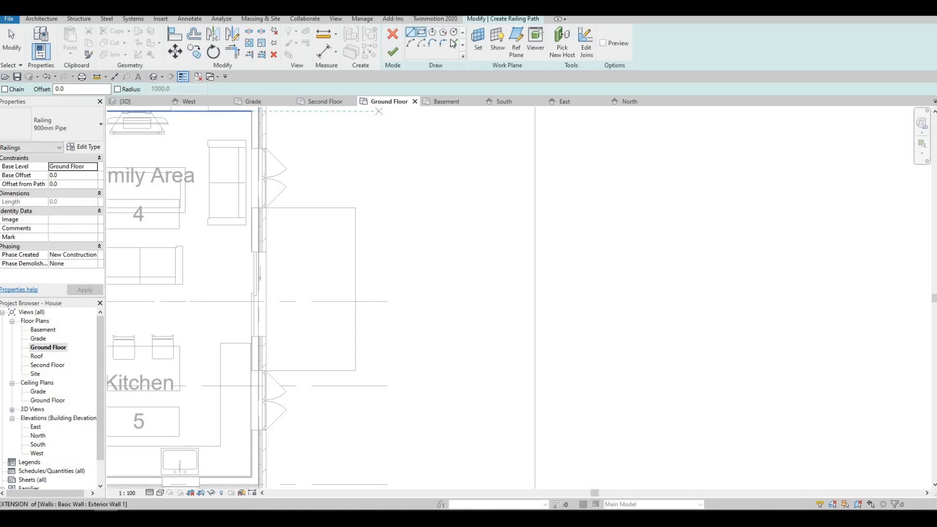
click(411, 35)
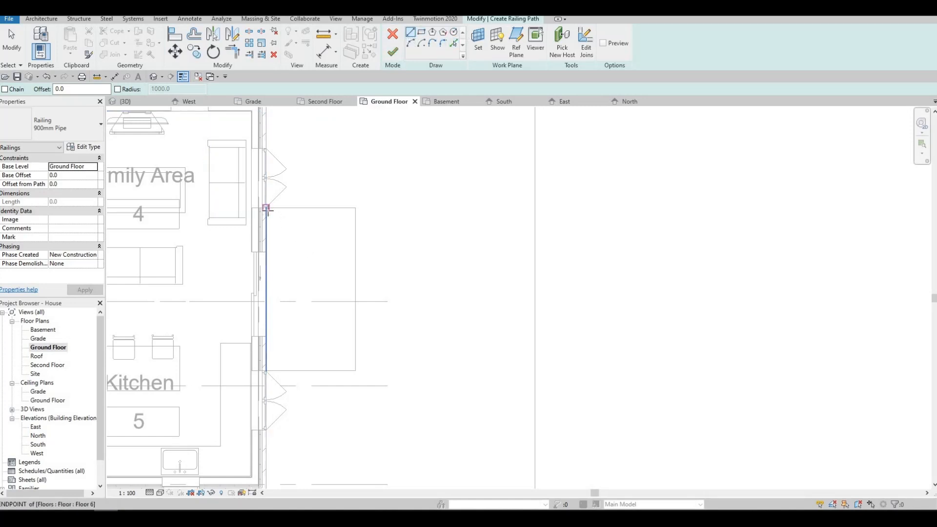
click(302, 210)
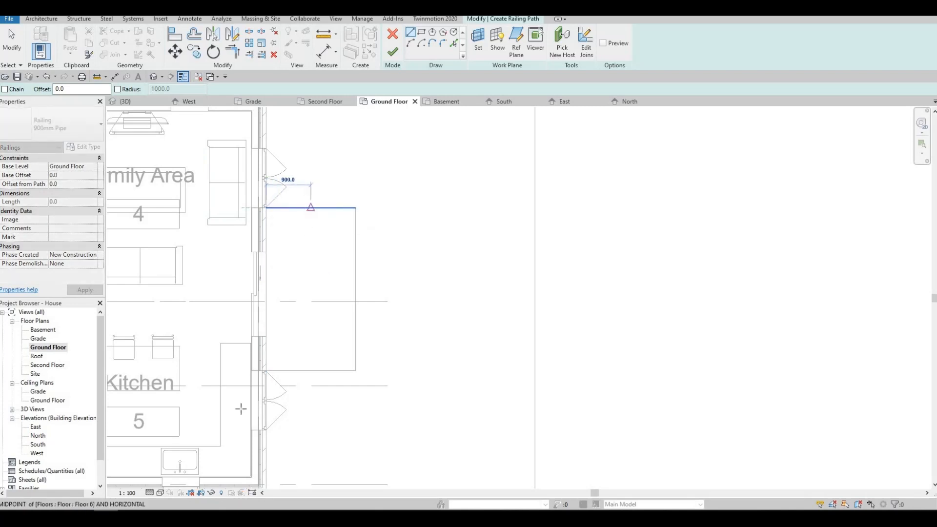
key(Escape)
click(266, 371)
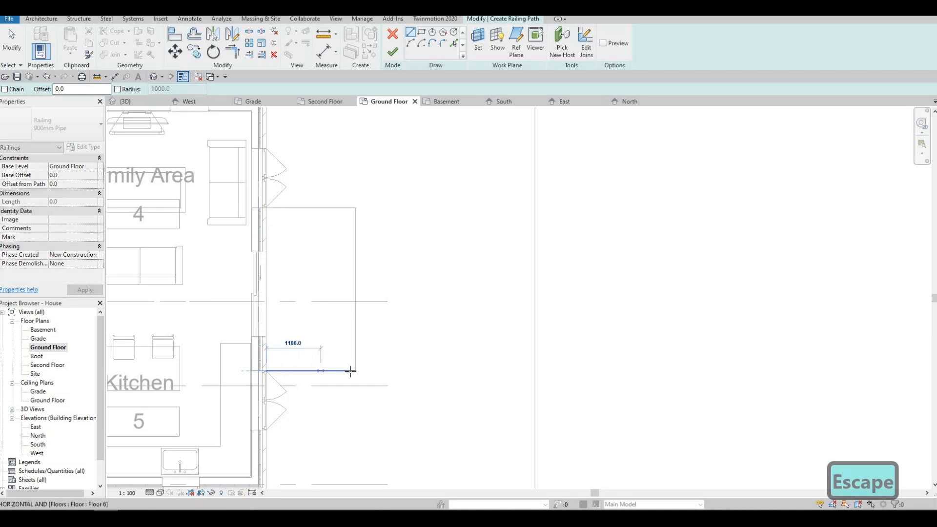
click(354, 371)
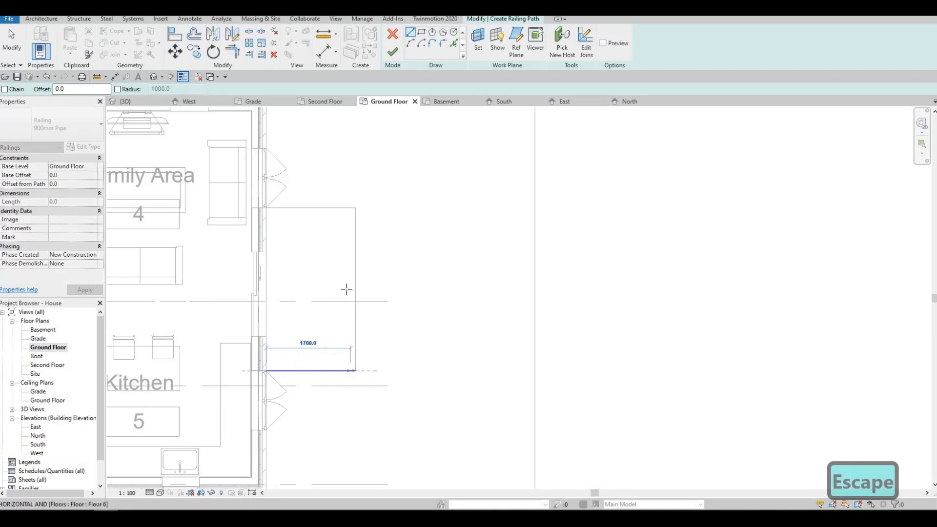
Sketch a short railing path segment of about 200 mm from the outer corner back along the floor's Family Area-side edge
click(355, 208)
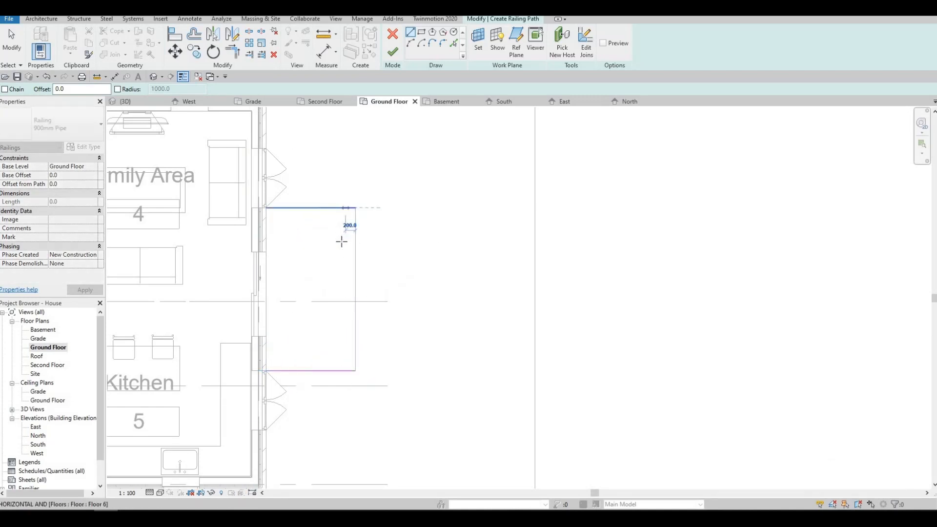
click(346, 224)
key(Escape)
key(Escape)
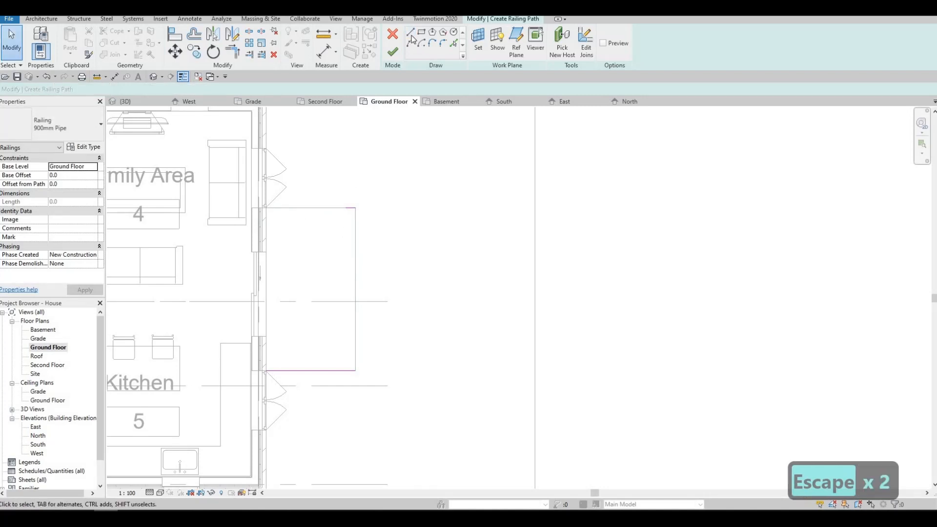
Sketch the railing path along the patio floor's full outer edge, joining both side segments, and finish the railing
click(410, 32)
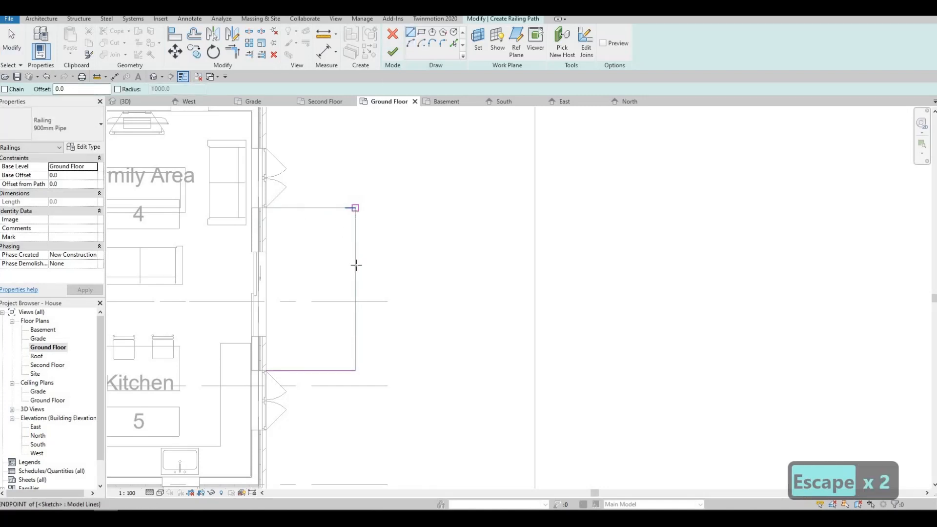
click(355, 208)
click(355, 371)
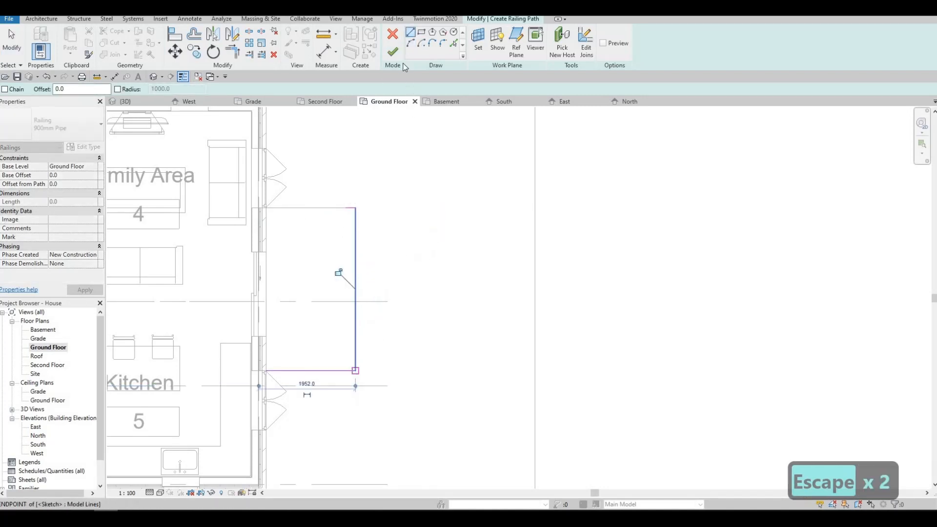
click(393, 51)
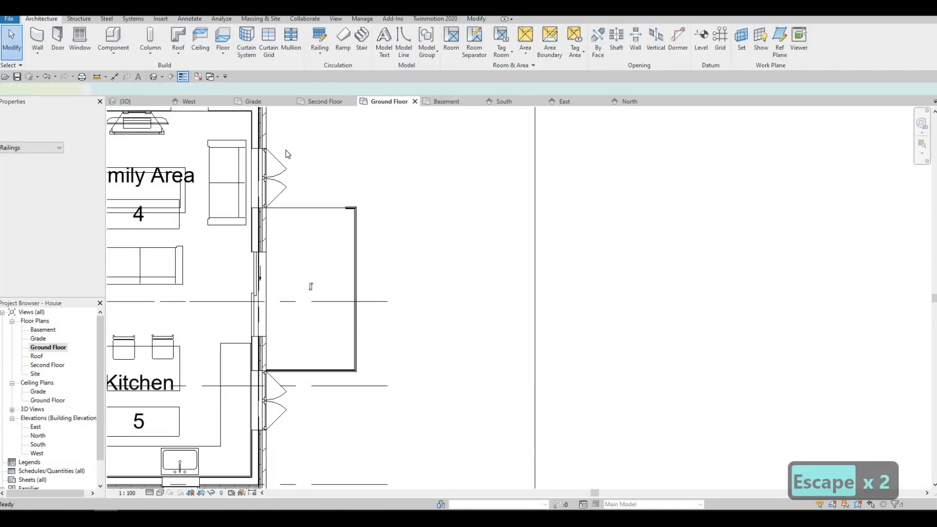
Duplicate the railing's 900mm Pipe type under the name Wood Plank
click(98, 147)
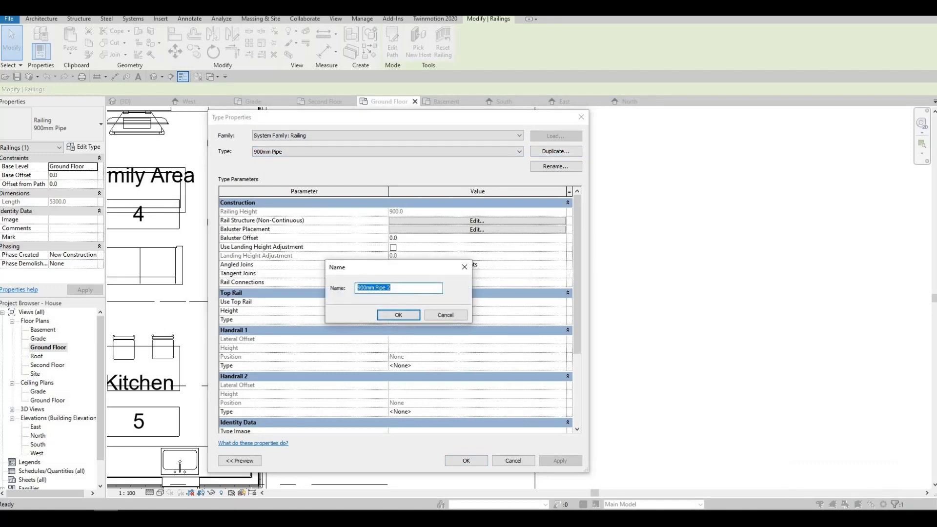
text(Wood)
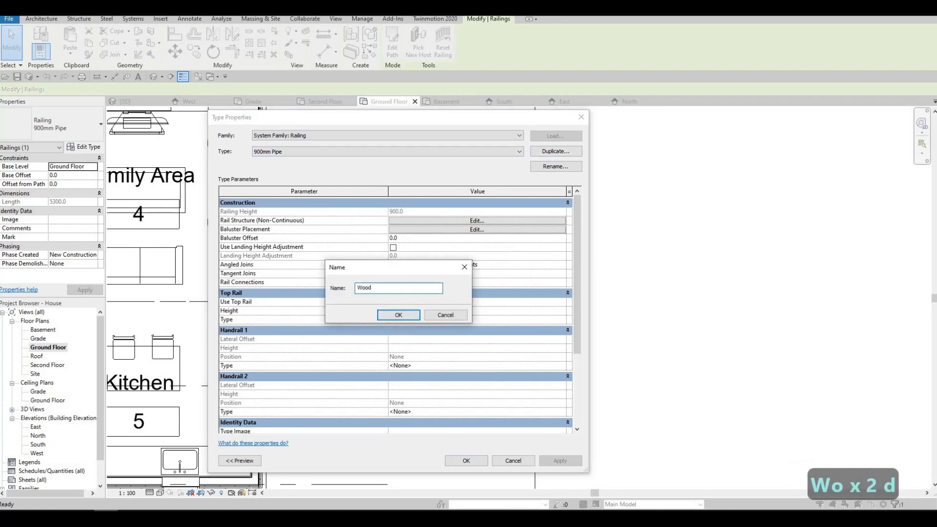
text( Plank)
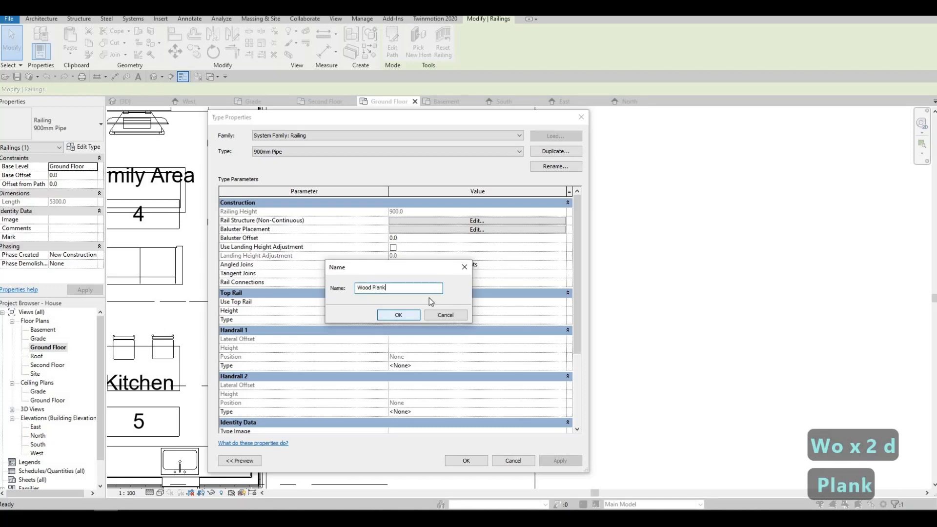
click(397, 315)
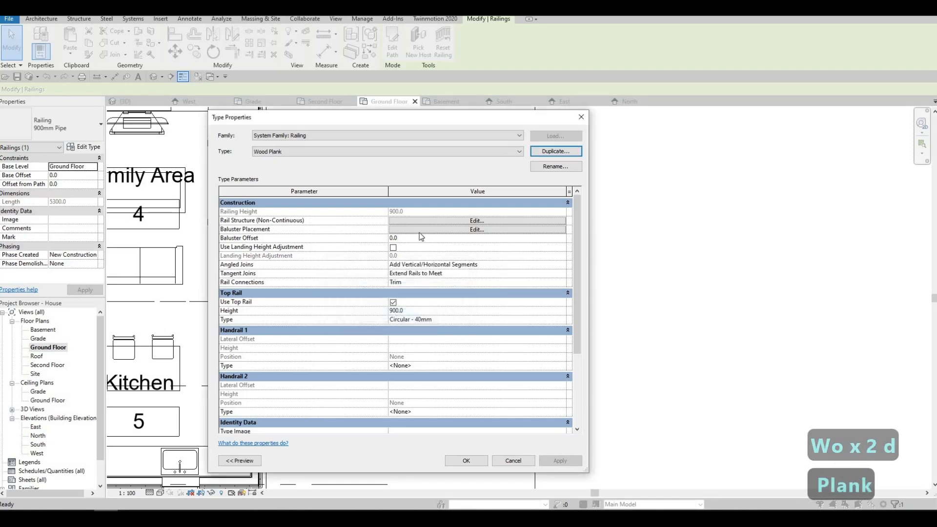
Delete Rail 2 through Rail 6 from the Wood Plank type's non-continuous rail structure, keeping only Rail 1, and confirm the type
click(466, 222)
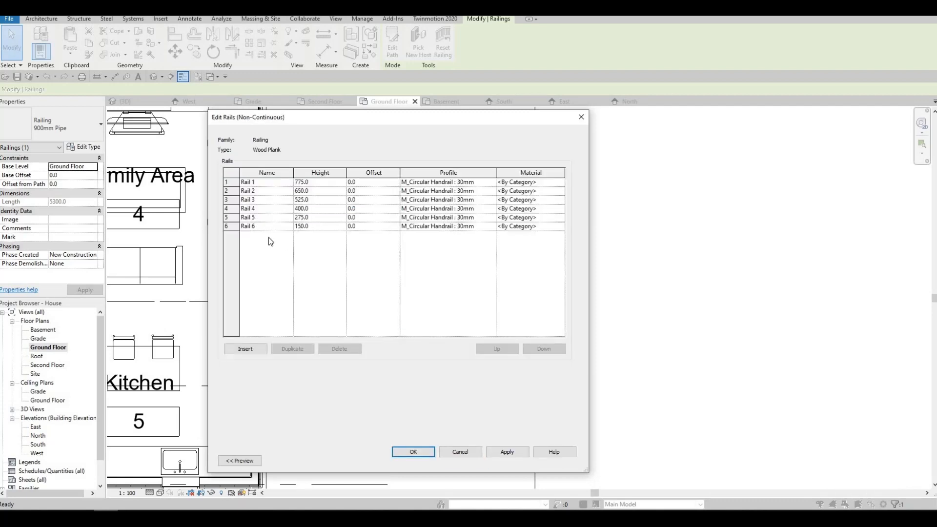
click(254, 226)
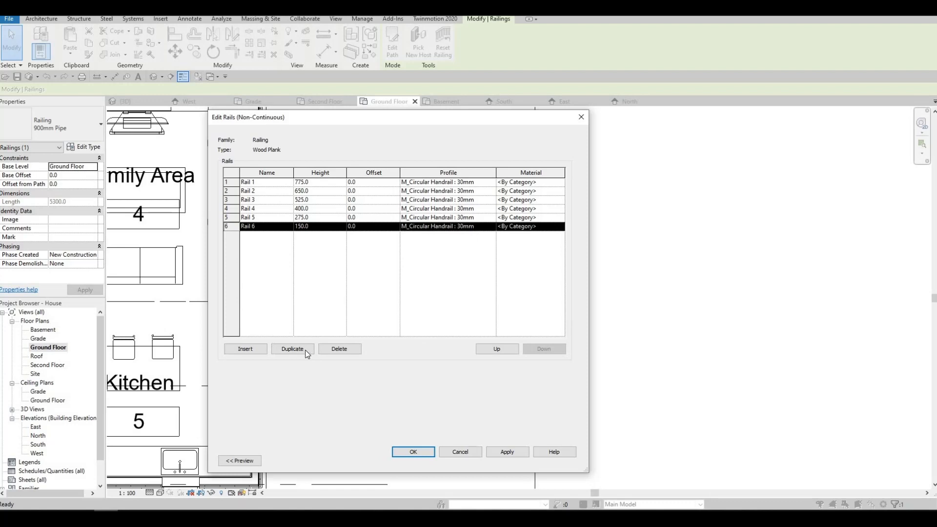
click(340, 349)
click(340, 349)
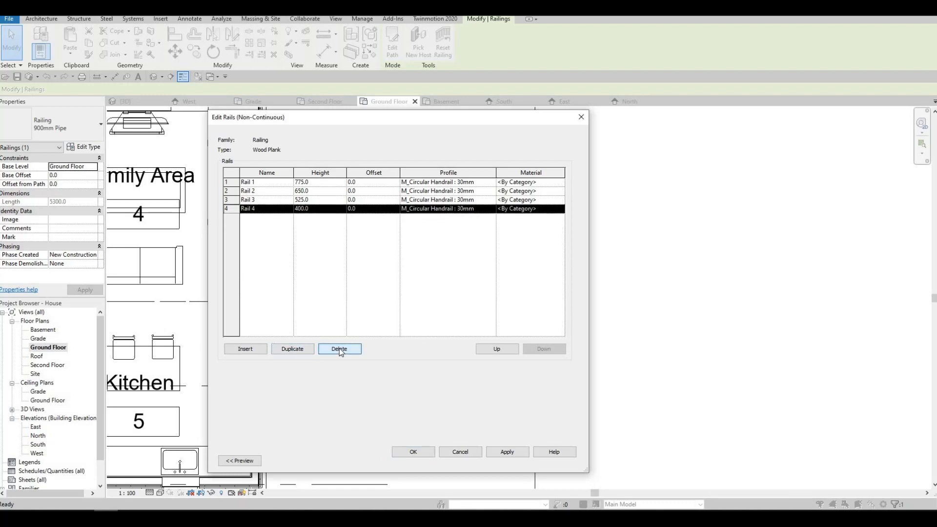
click(340, 349)
click(340, 349)
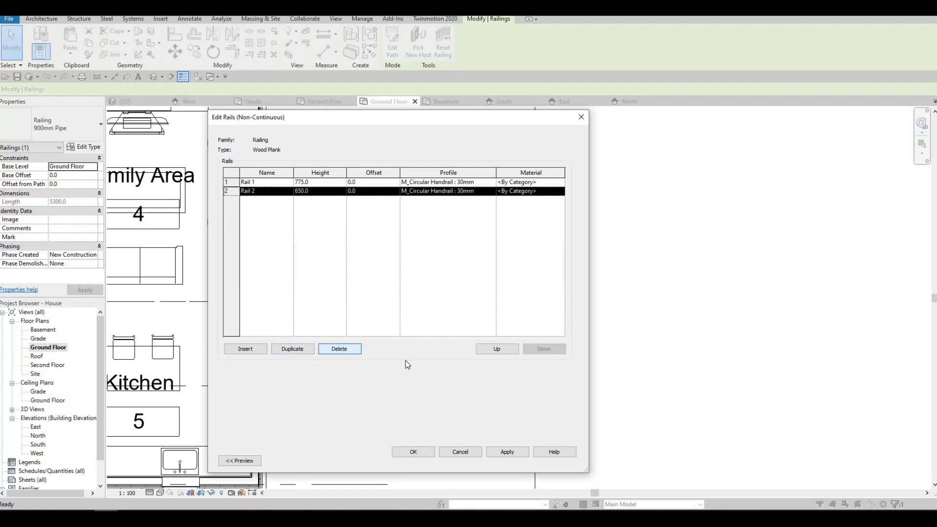
click(511, 447)
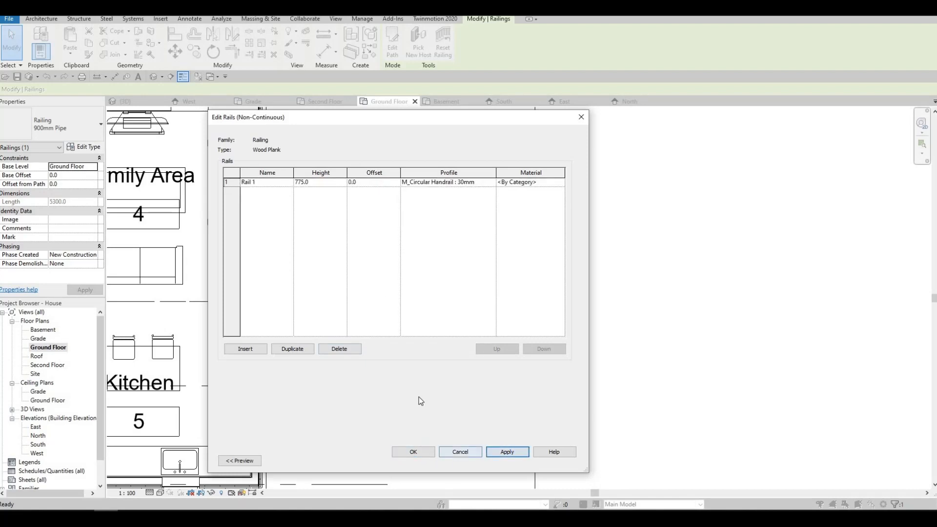
click(414, 452)
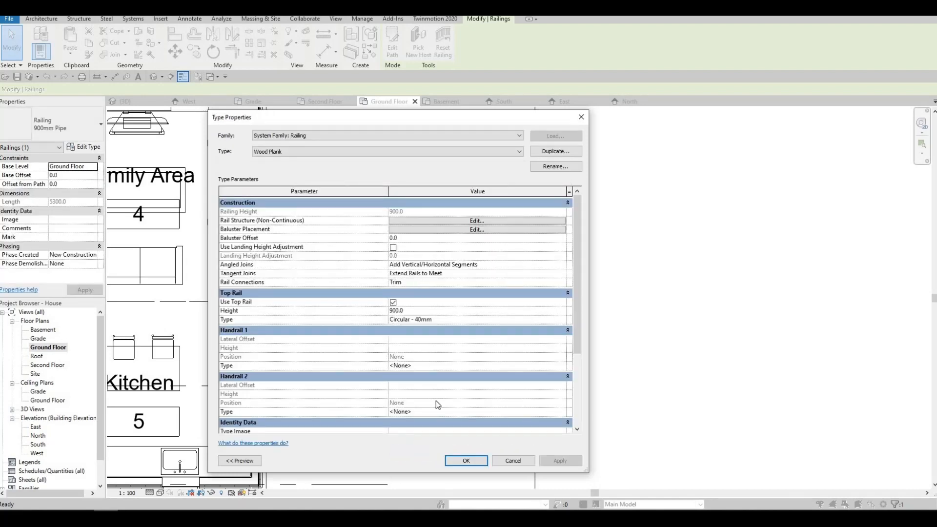
key(Return)
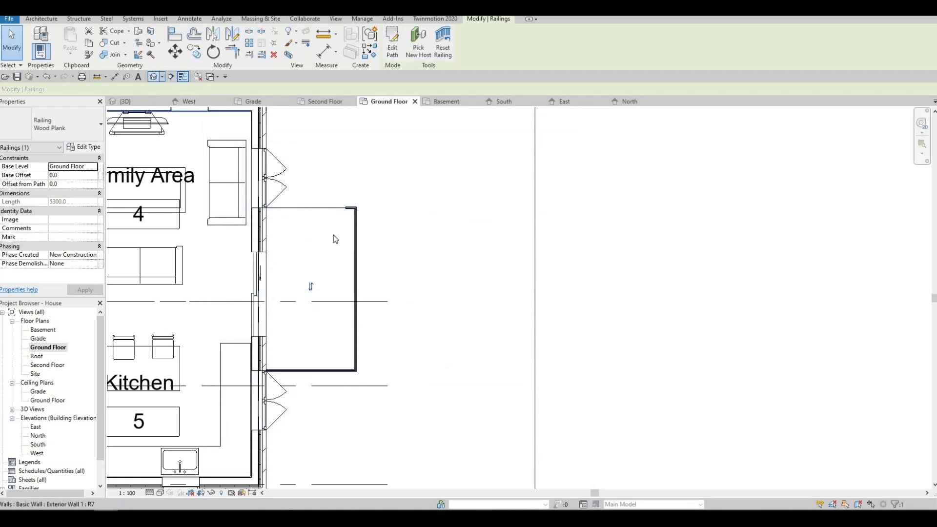
Show the new railing outside the patio door in the 3D view
shift+middle_drag(470, 260, 430, 243)
middle_drag(112, 275, 401, 235)
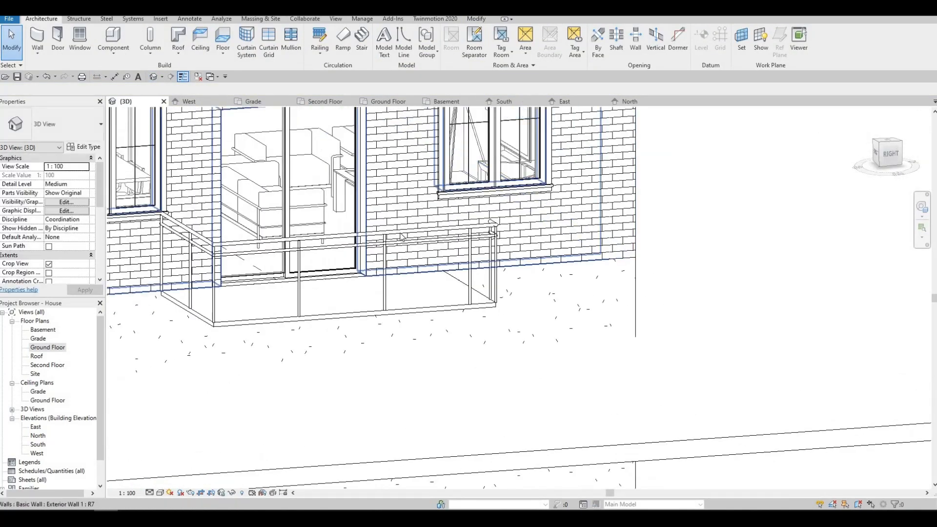
Delete Rail 1 from the non-continuous rail structure of the Wood Plank railing type
click(400, 236)
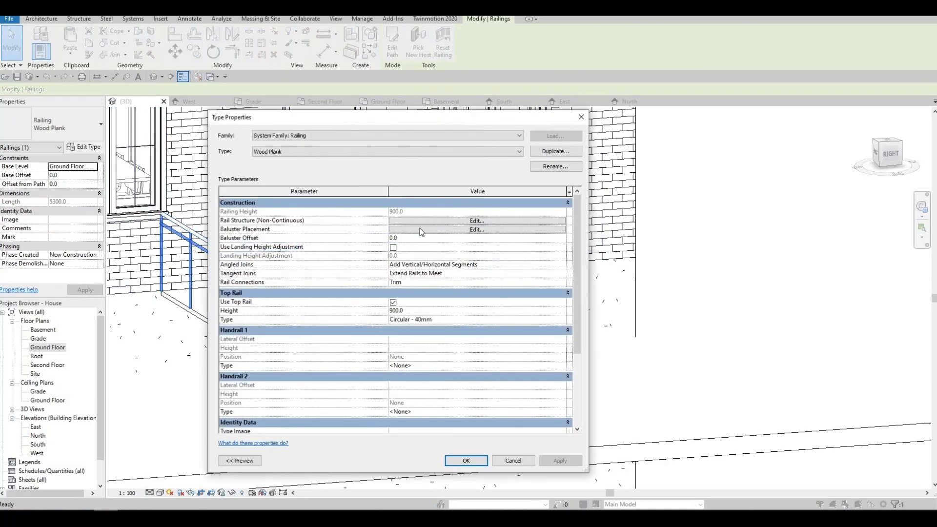
click(429, 221)
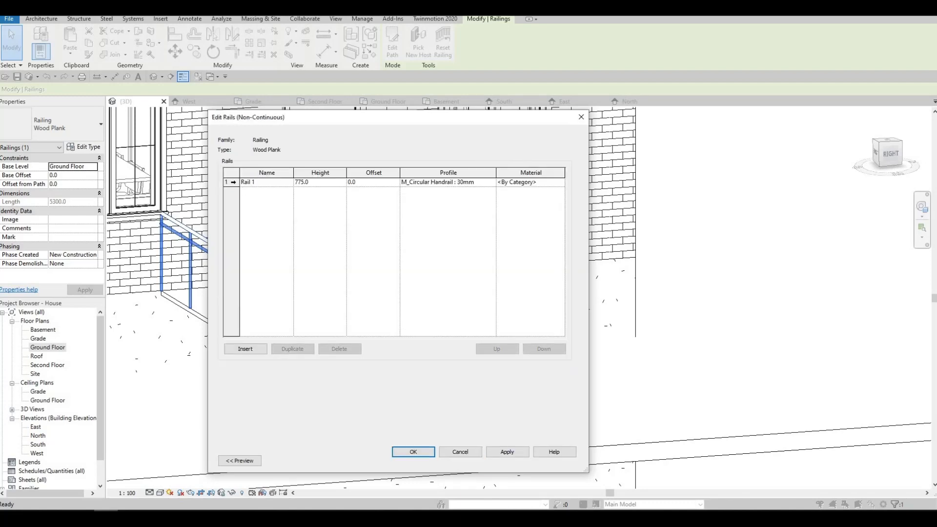
click(228, 182)
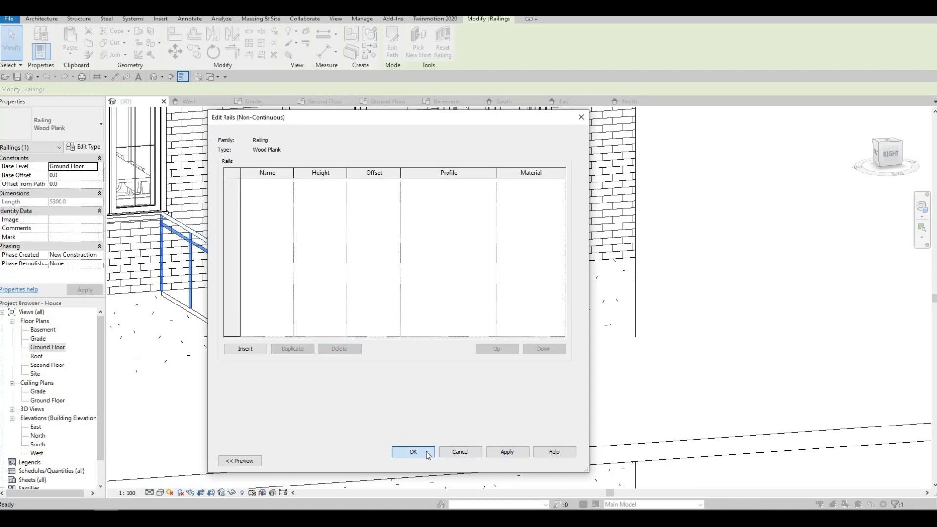
click(413, 452)
click(463, 461)
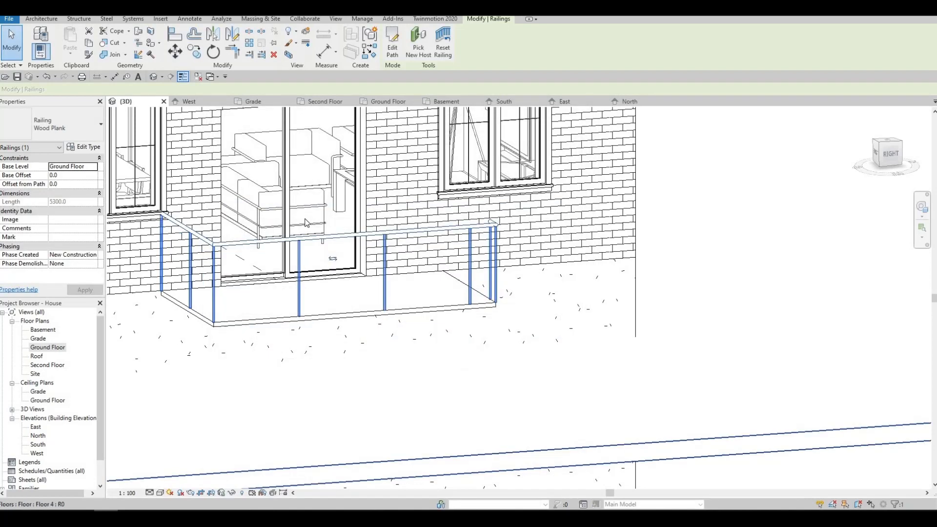
key(Escape)
key(Escape)
Set the regular baluster family of the Wood Plank railing to M_Baluster - Square : 25mm
shift+middle_drag(420, 324, 469, 326)
middle_drag(537, 337, 395, 263)
scroll(503, 303, up, 1)
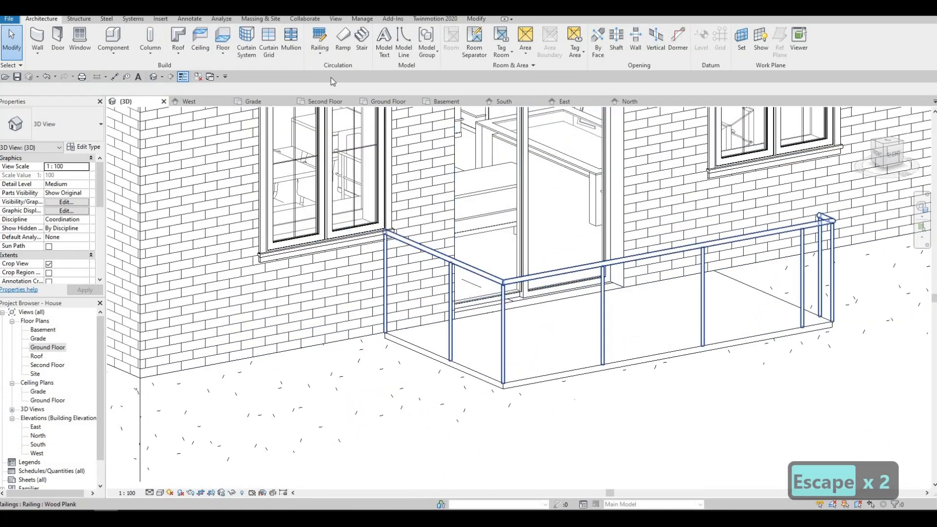
click(83, 150)
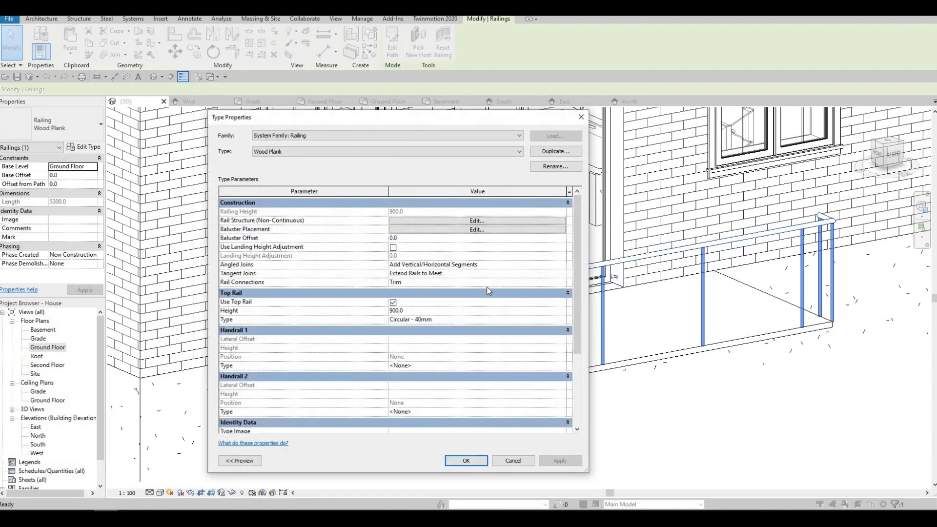
key(F1)
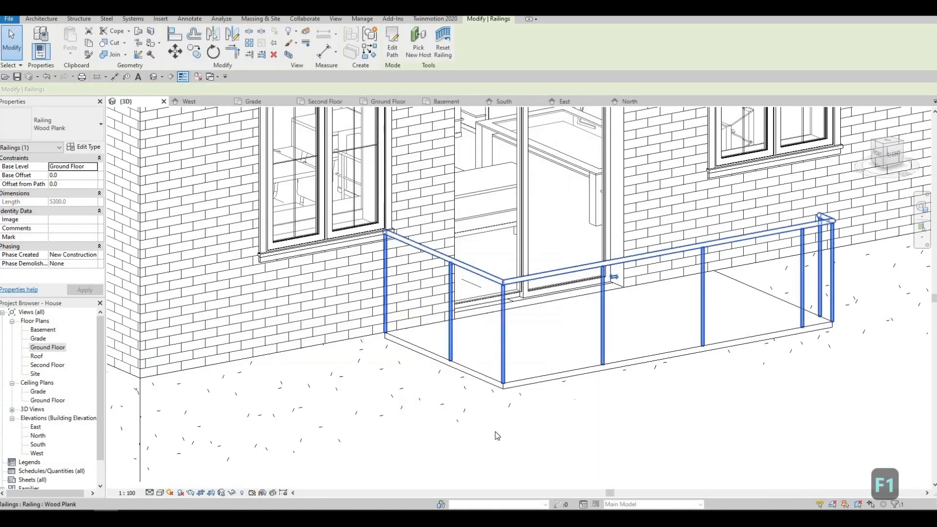
click(87, 148)
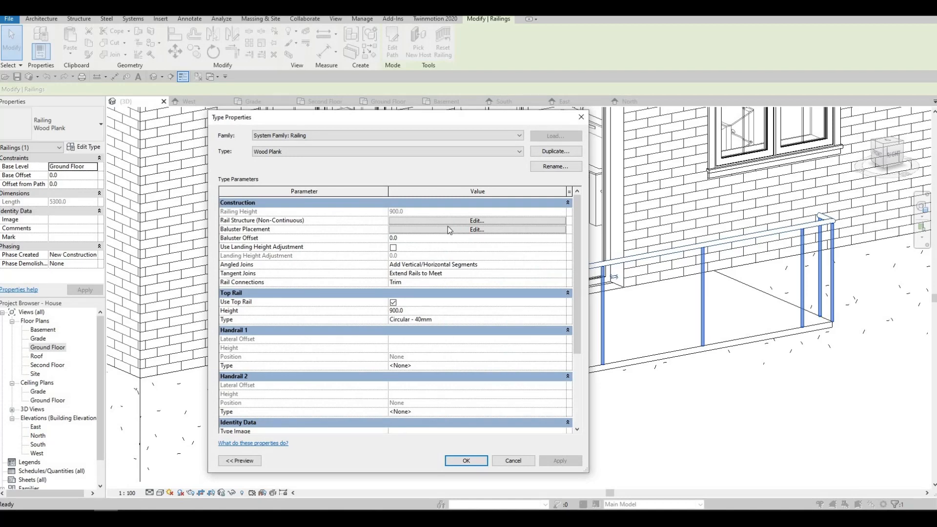
click(446, 231)
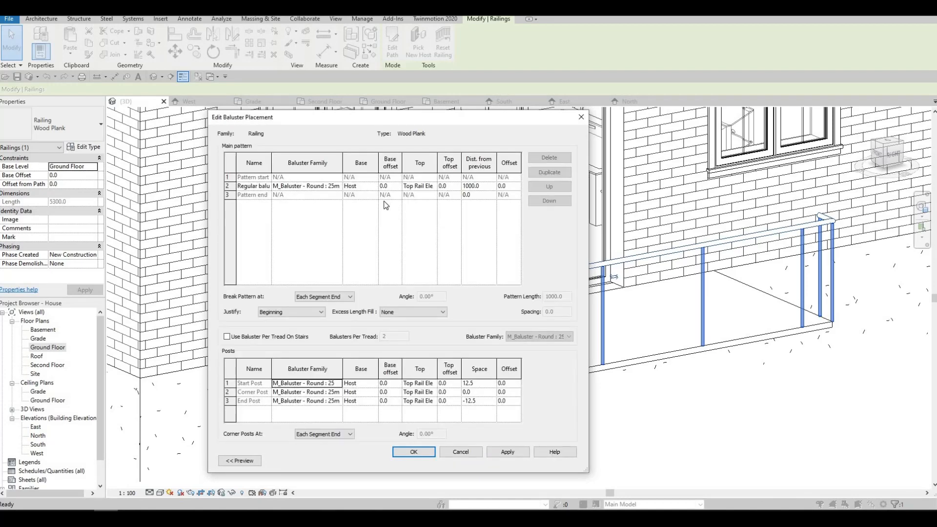
click(340, 187)
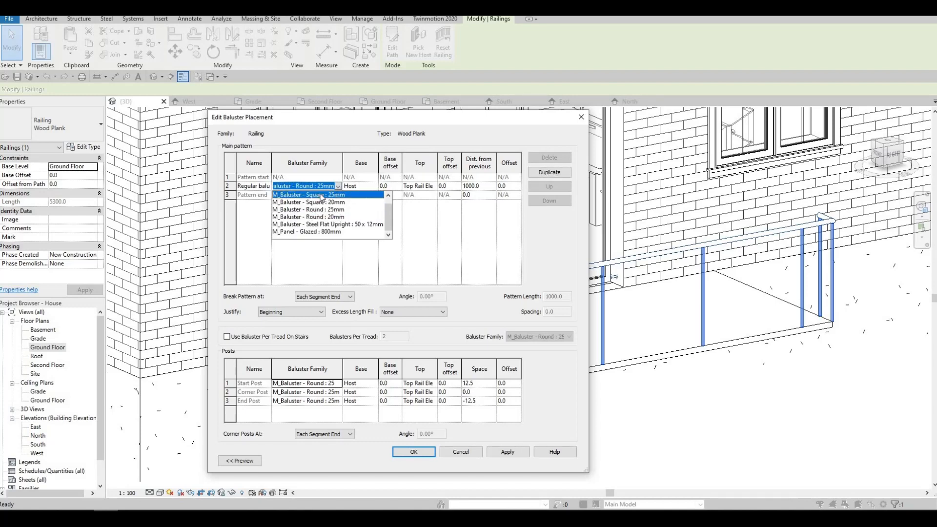
click(320, 195)
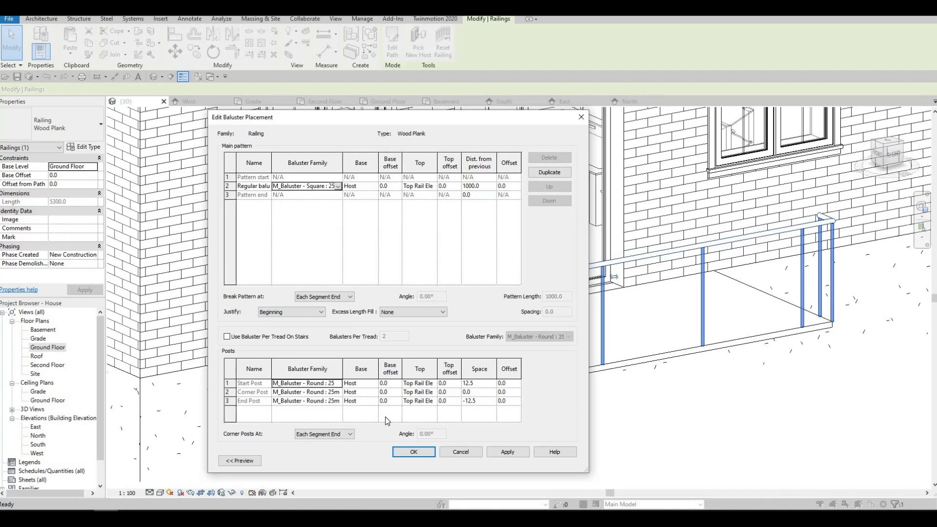
Set the start, corner and end posts to M_Baluster - Square : 25mm and apply the baluster placement to the railing
click(338, 385)
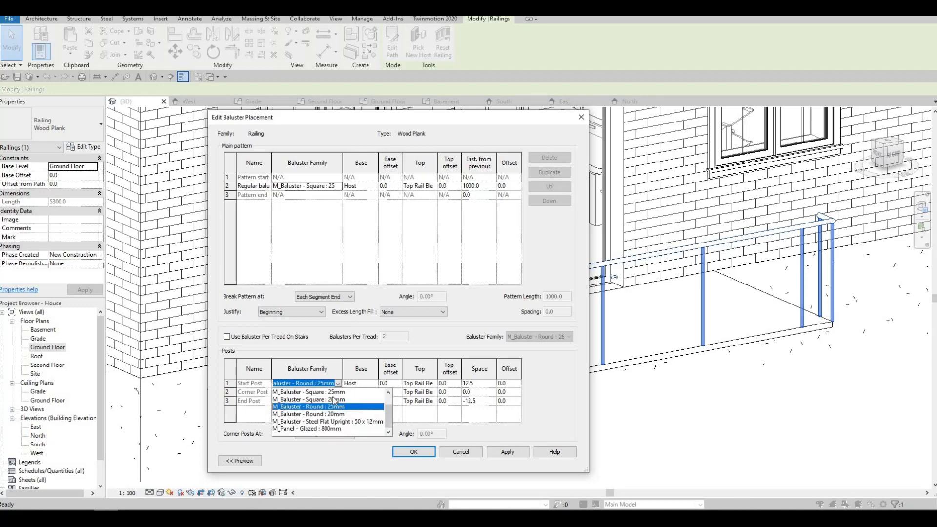
click(339, 393)
click(337, 393)
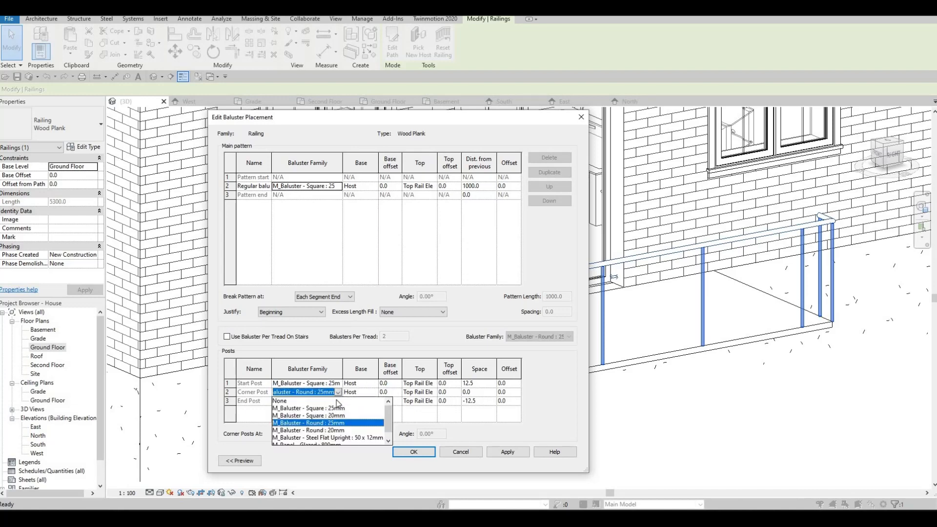
click(338, 407)
click(330, 401)
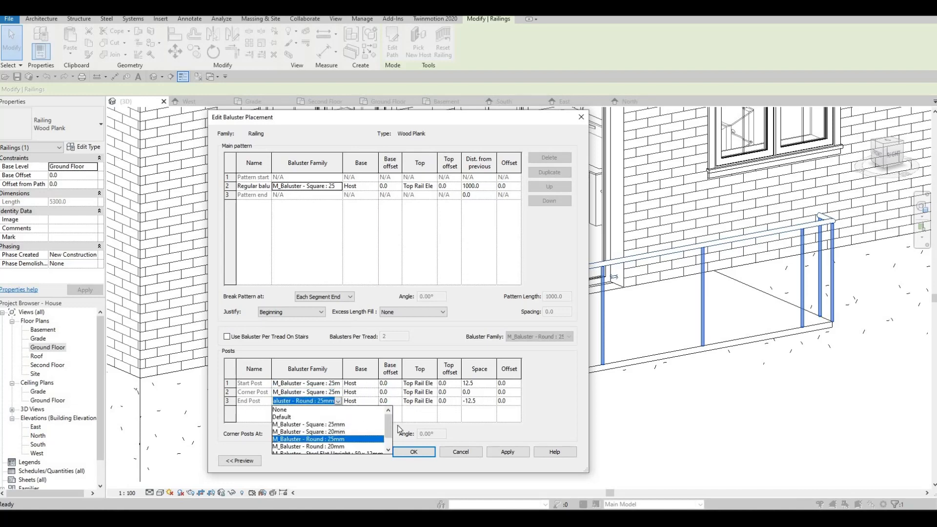
click(345, 425)
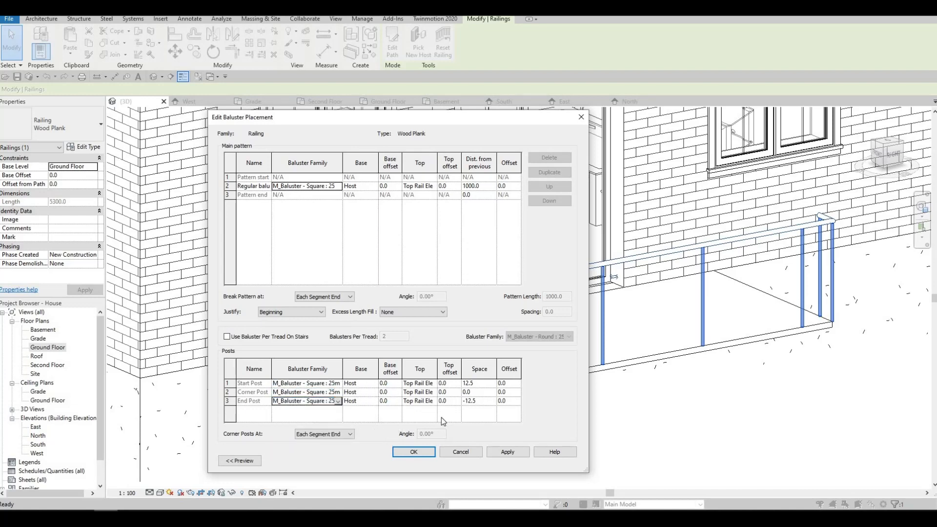
click(434, 454)
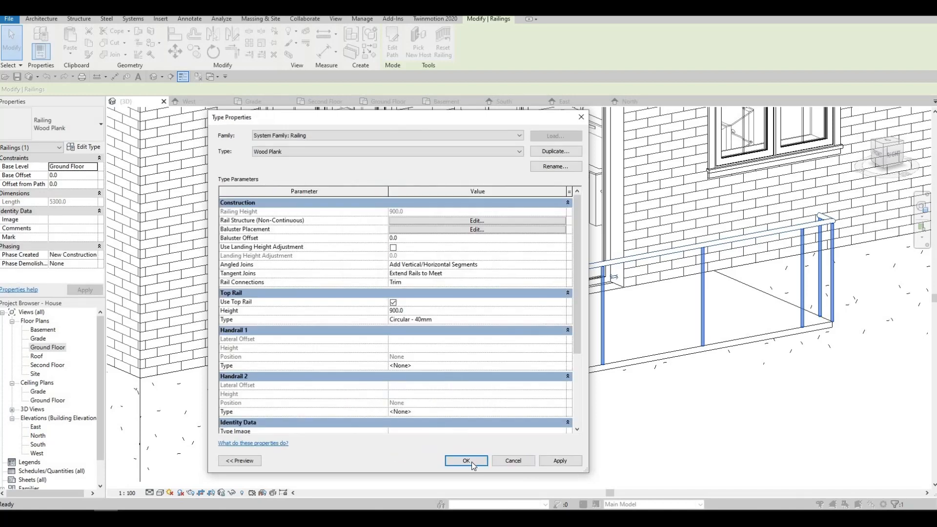
click(466, 460)
scroll(568, 341, up, 3)
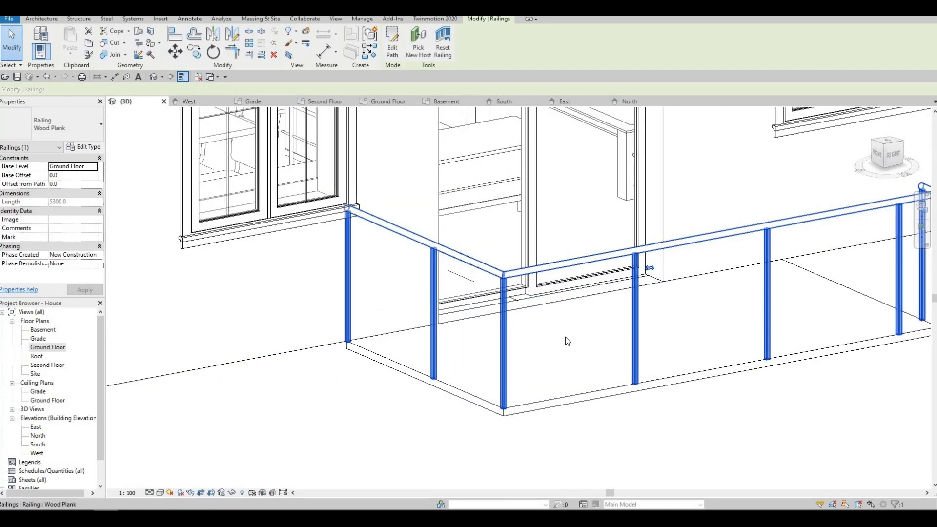
scroll(481, 327, up, 3)
key(Escape)
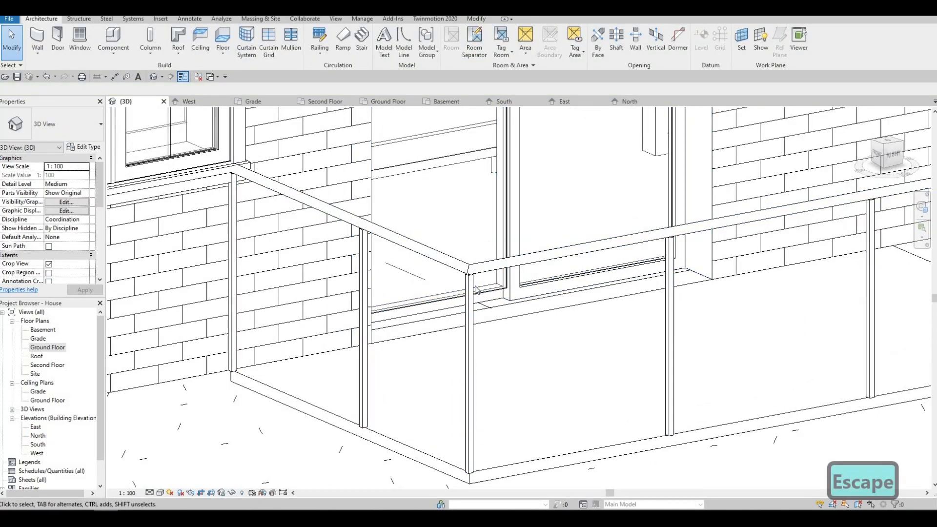
Set the profile of the railing's Circular - 40mm top rail type to M_Rectangular Handrail : 50 x 50mm
click(392, 207)
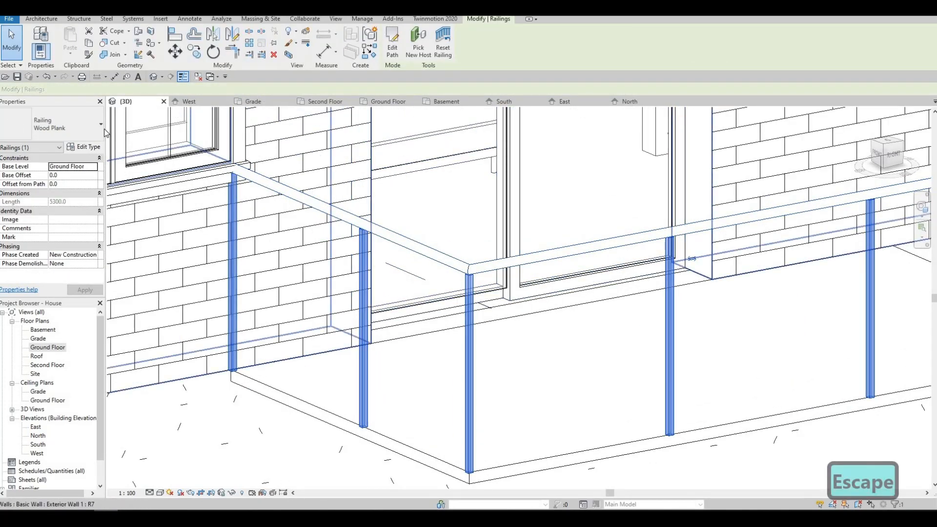
click(86, 147)
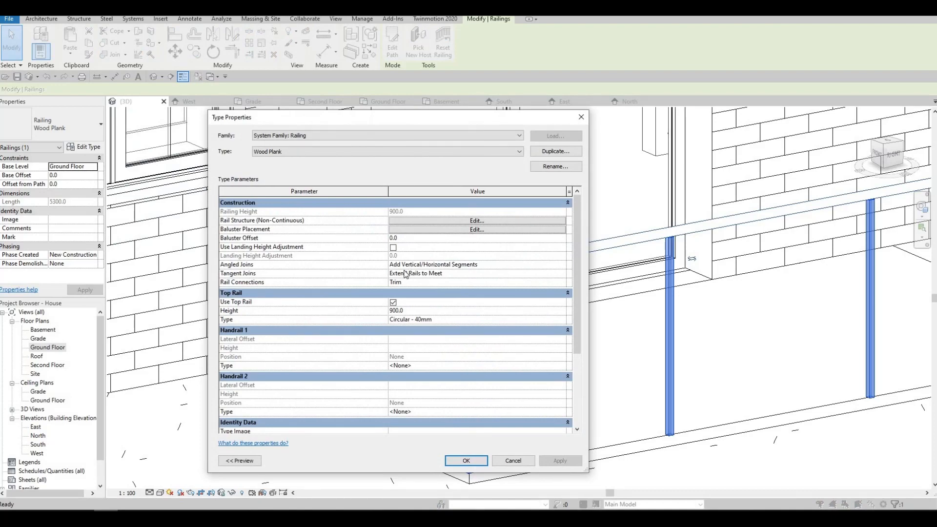
click(471, 229)
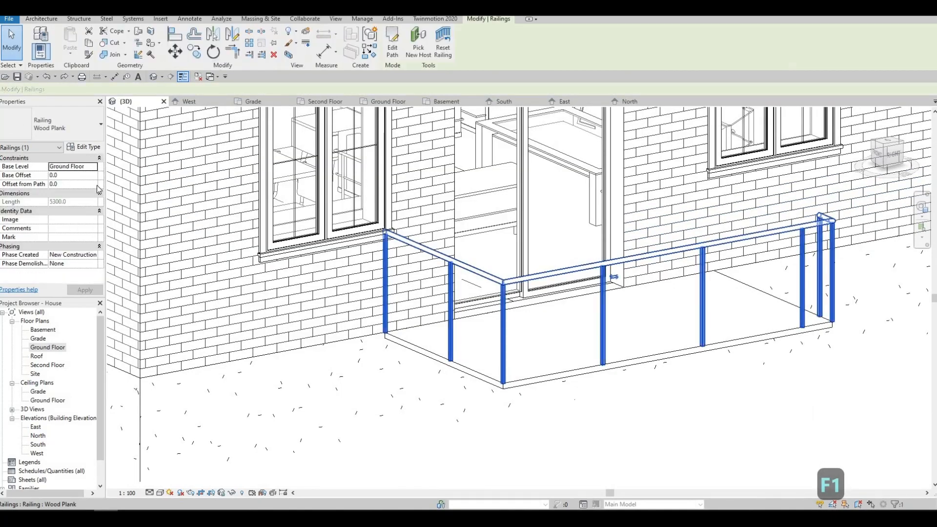
click(87, 149)
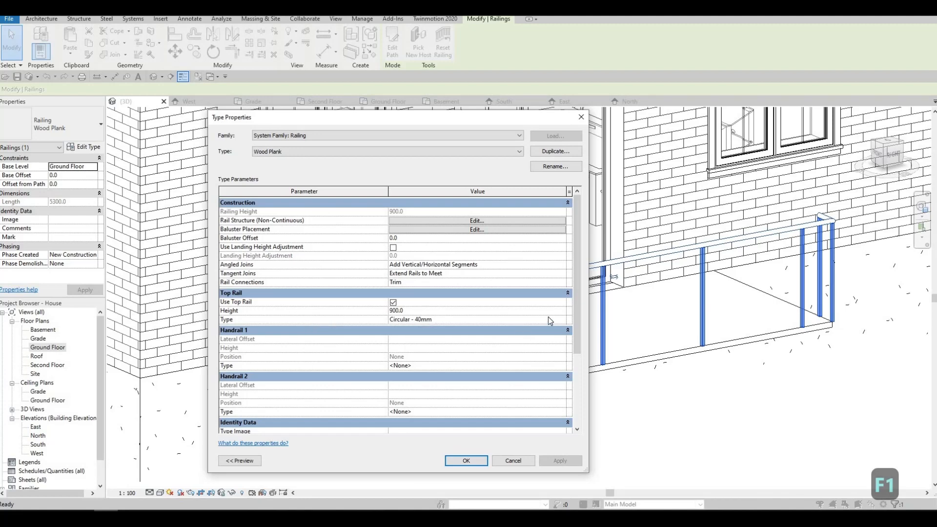
click(560, 319)
click(560, 319)
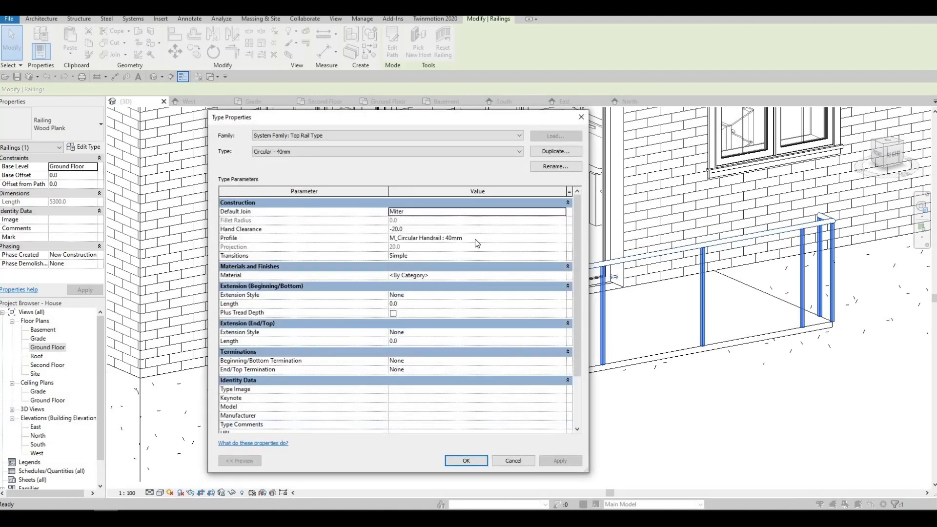
click(553, 239)
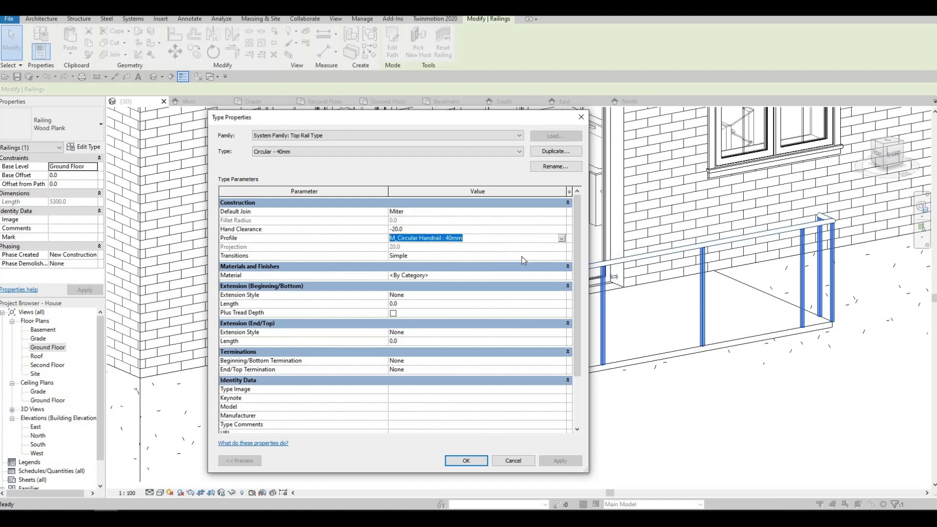
click(562, 238)
click(494, 276)
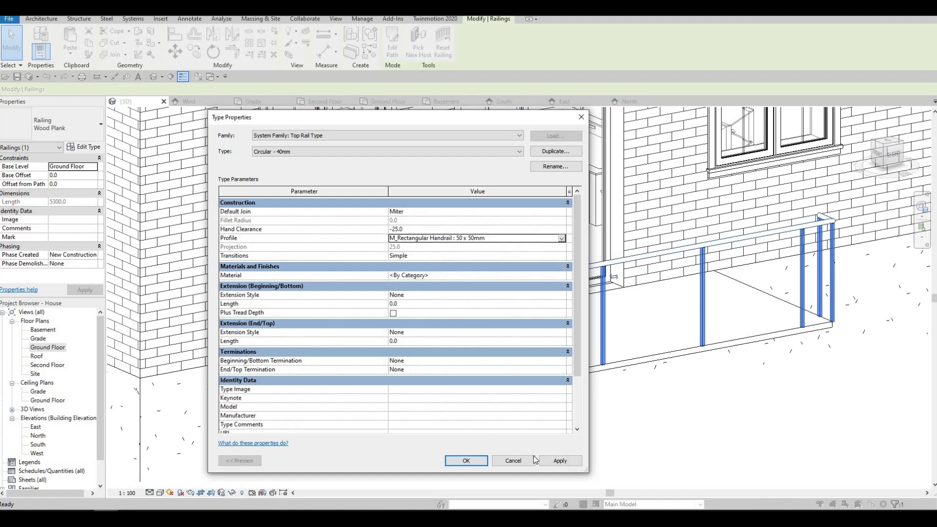
click(560, 460)
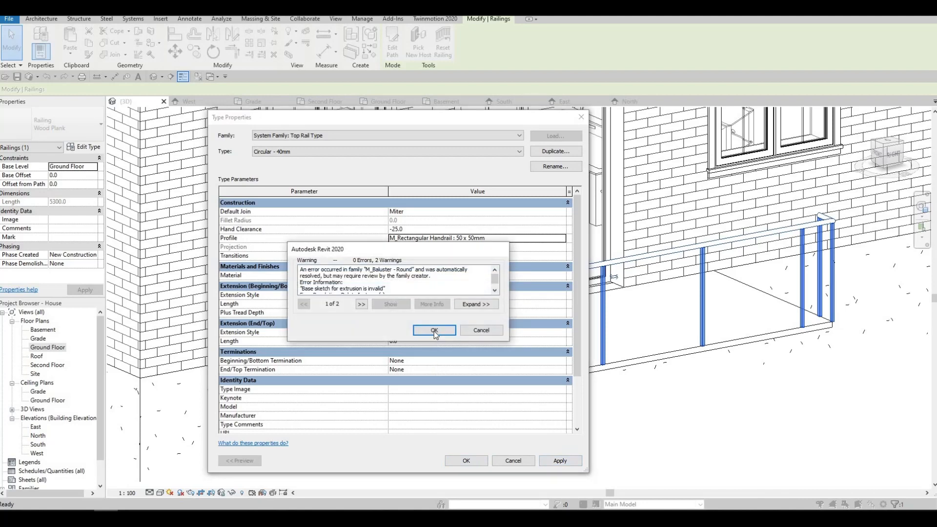
click(434, 330)
click(466, 461)
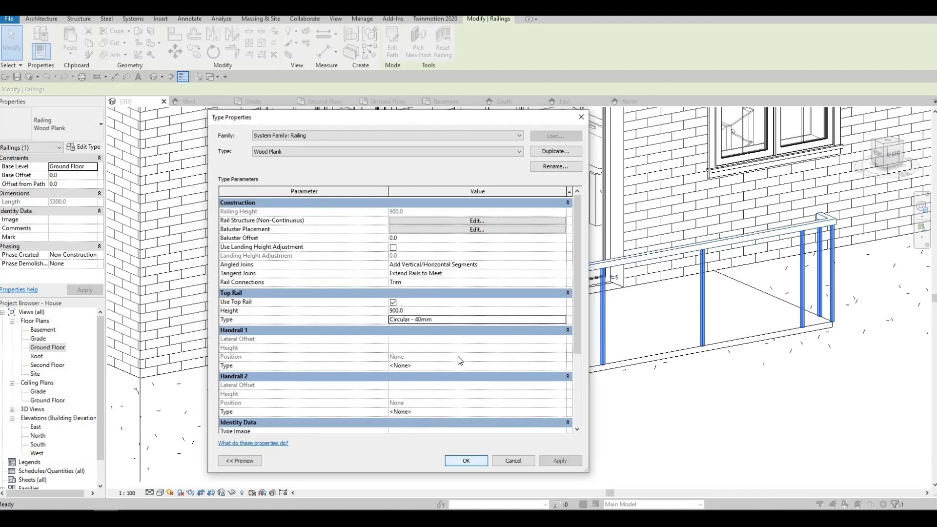
click(475, 461)
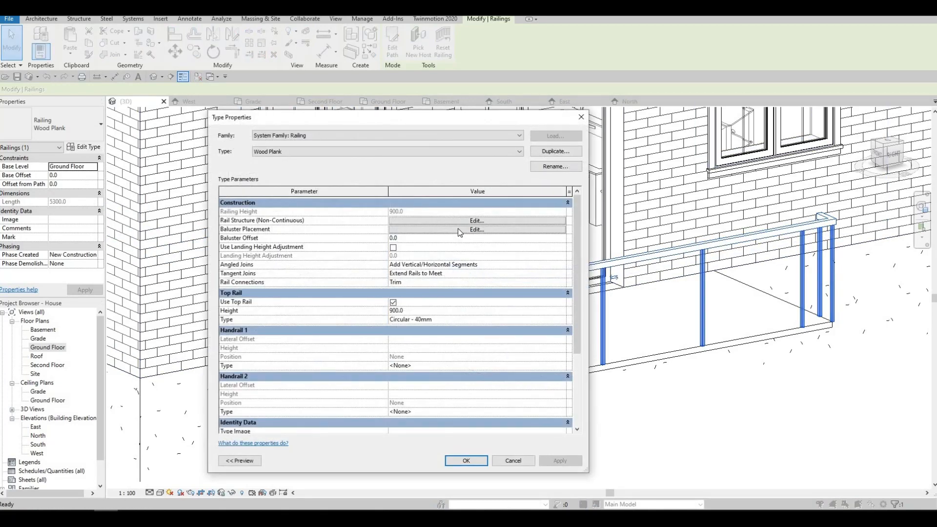
Set the regular baluster's distance from previous to 100 in the Wood Plank railing's baluster placement
click(456, 229)
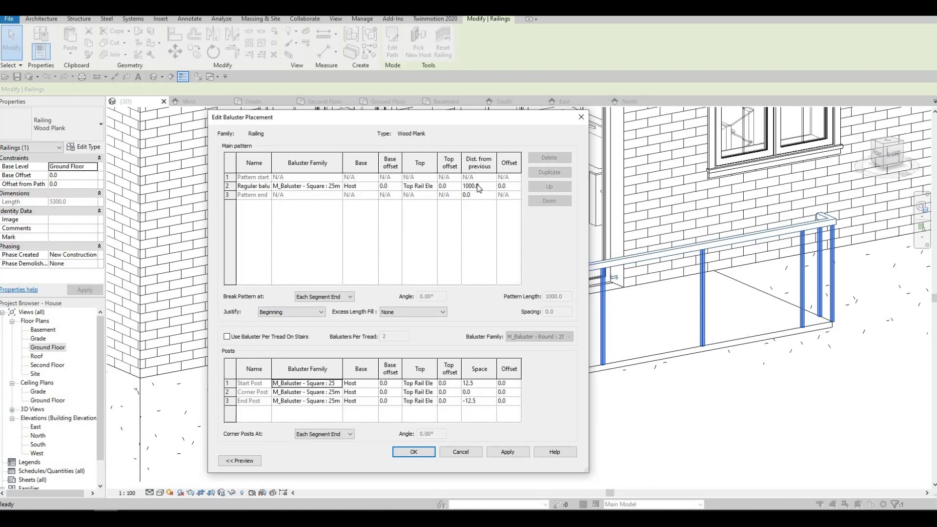
click(484, 186)
text(100)
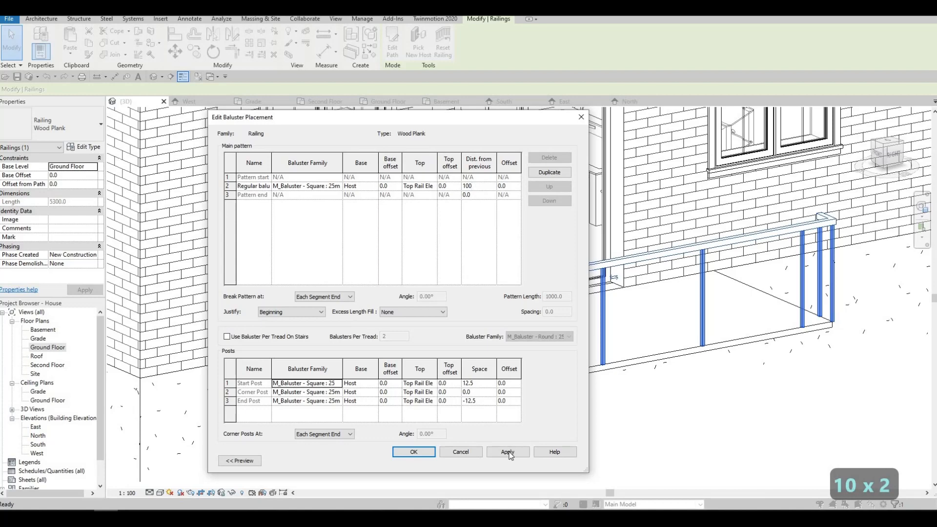
click(509, 454)
click(429, 454)
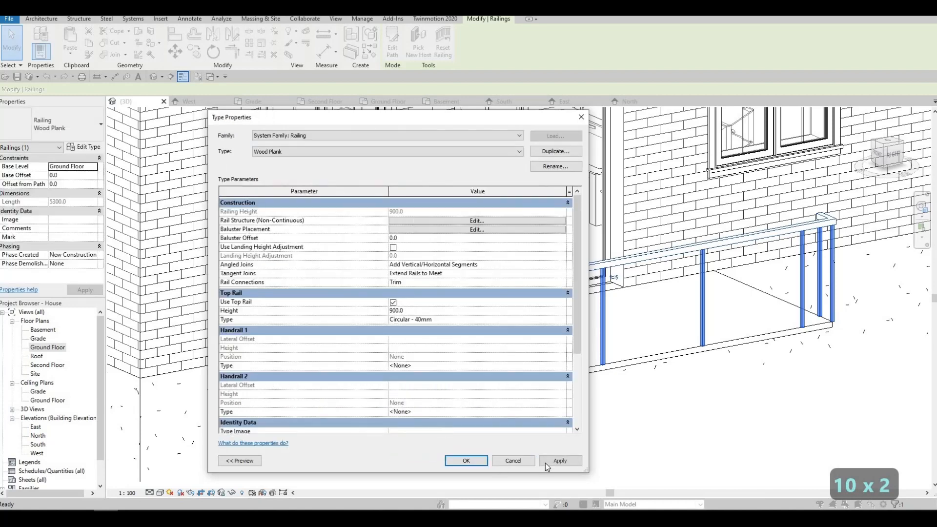
click(471, 464)
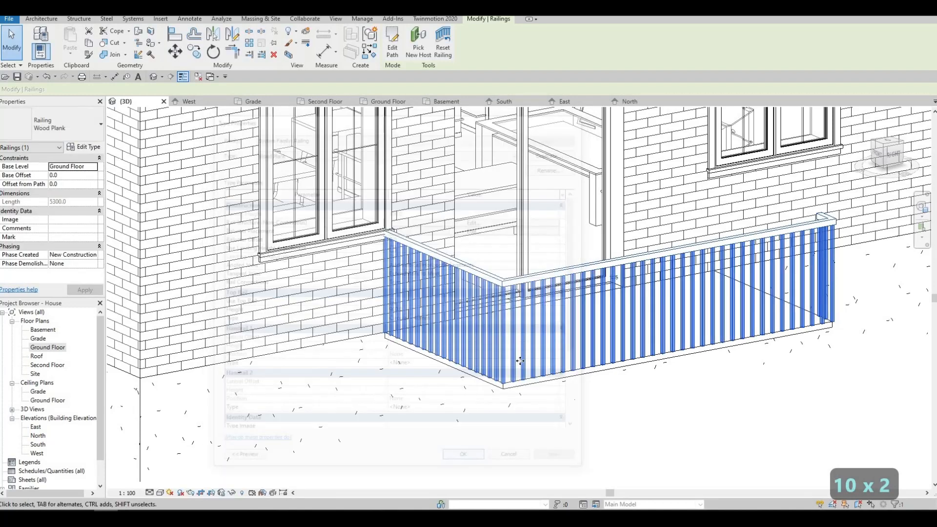
Examine the Wood Plank railing up close and the baluster families available for its start post, leaving the placement settings as they are
middle_drag(823, 235, 707, 249)
scroll(708, 249, up, 3)
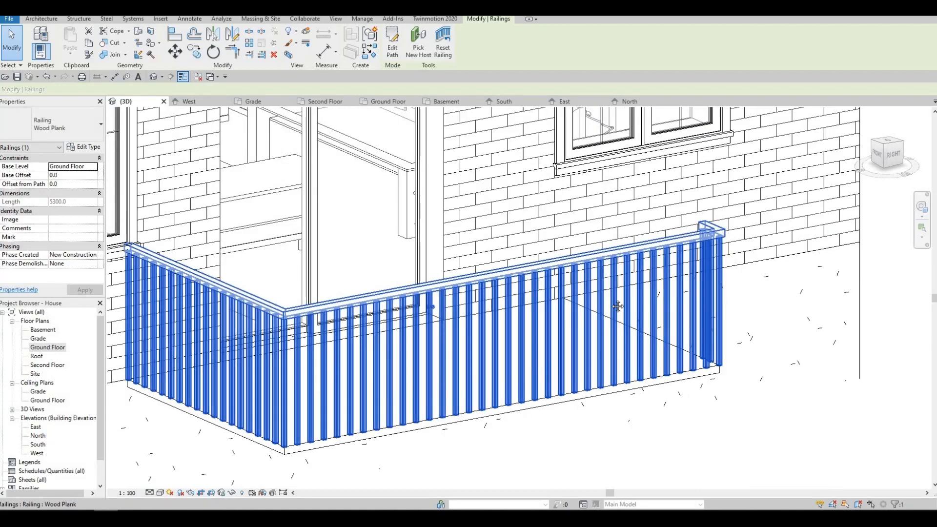
scroll(418, 319, down, 2)
scroll(398, 323, up, 3)
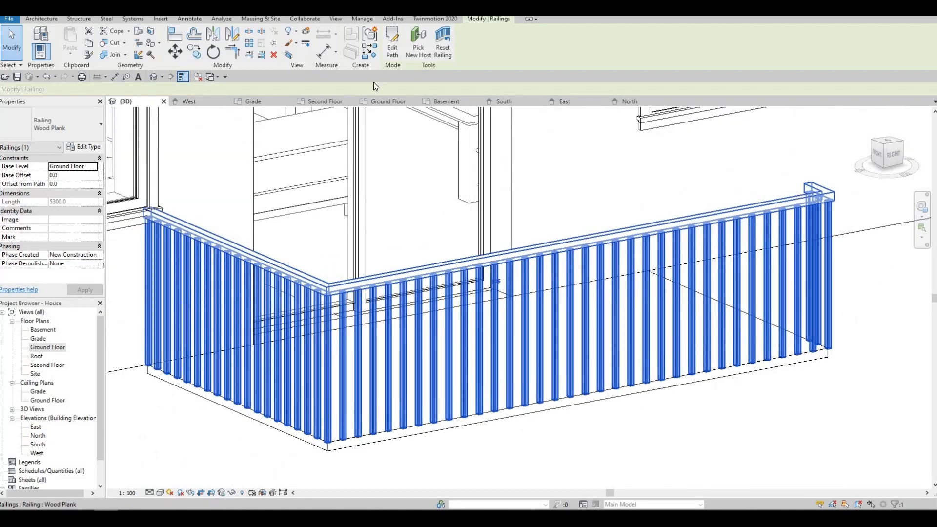
click(86, 148)
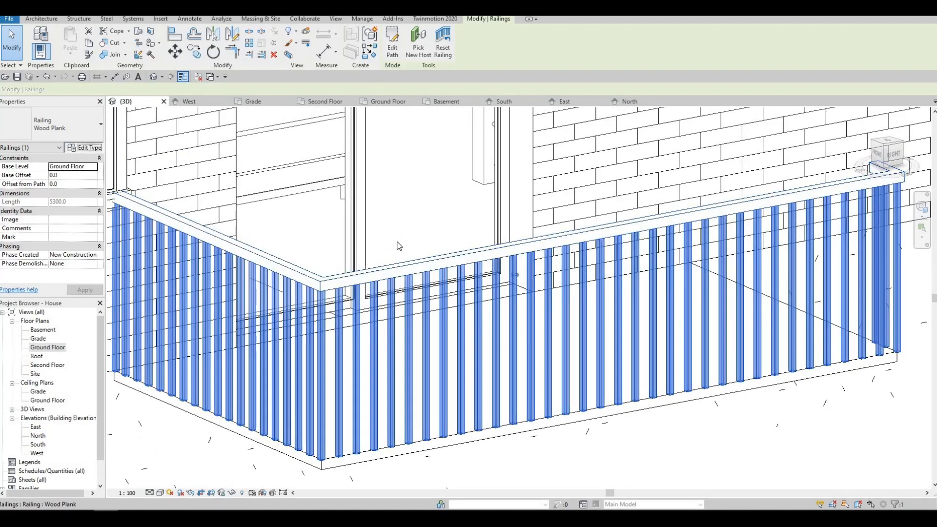
click(438, 230)
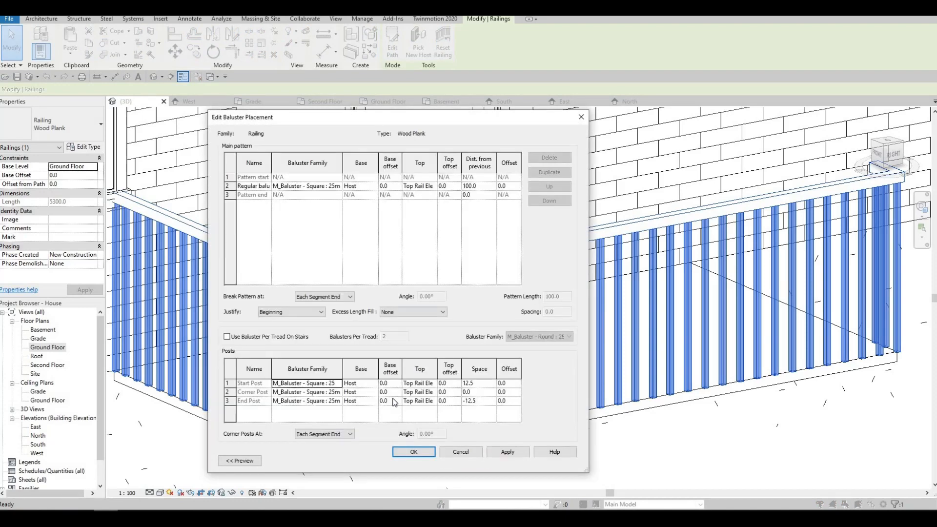
click(338, 383)
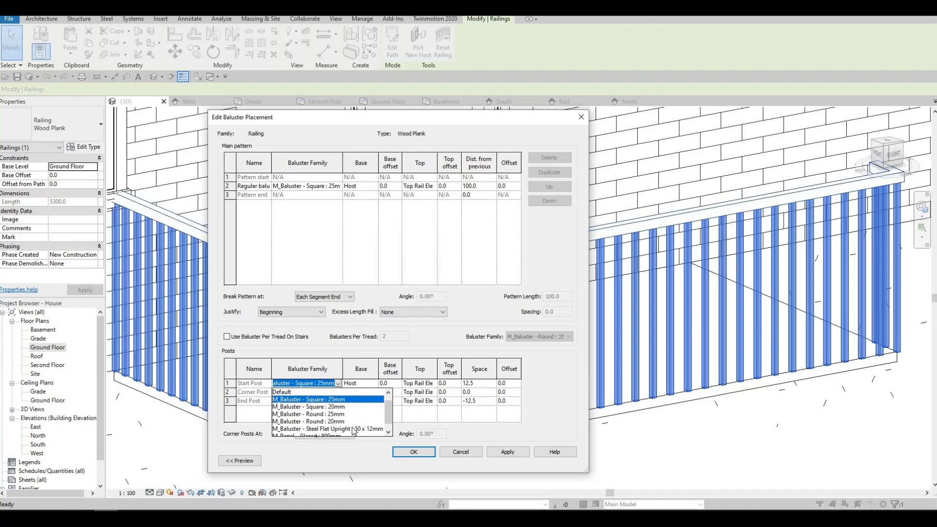
scroll(355, 430, down, 1)
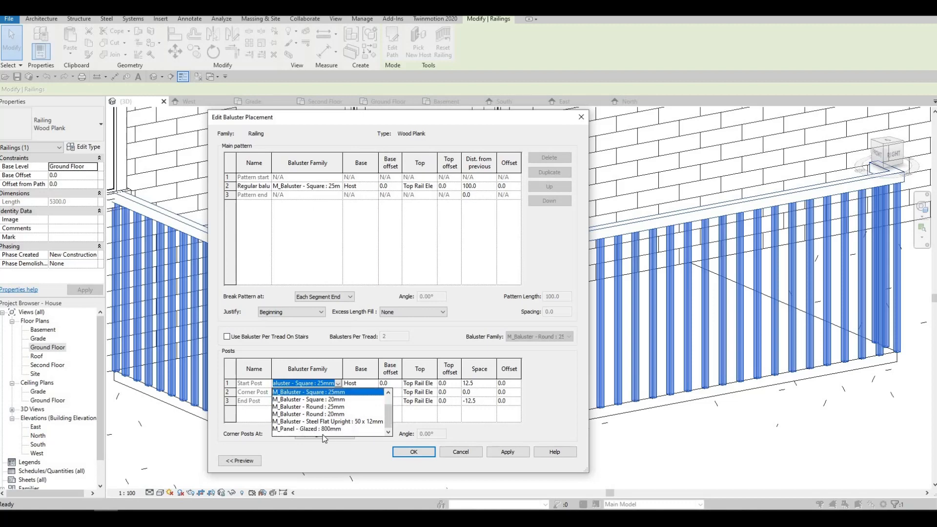
scroll(385, 424, up, 1)
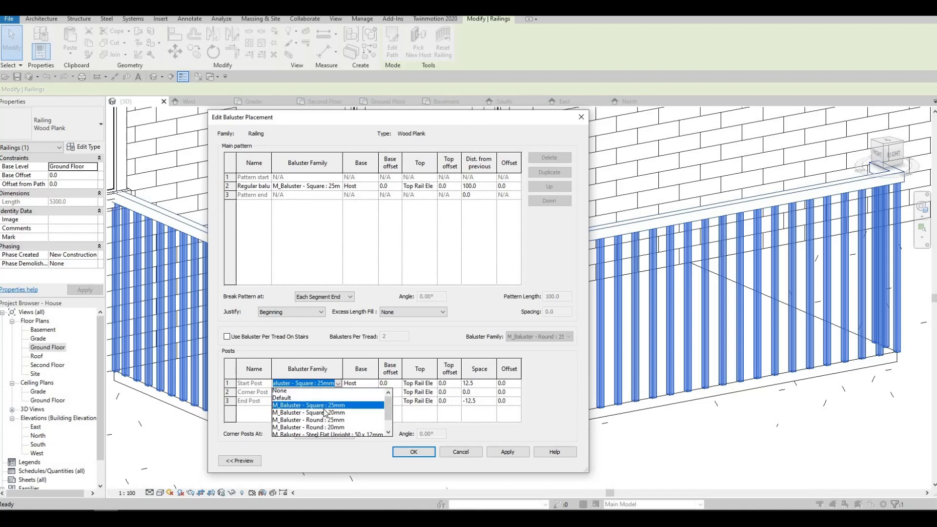
key(Escape)
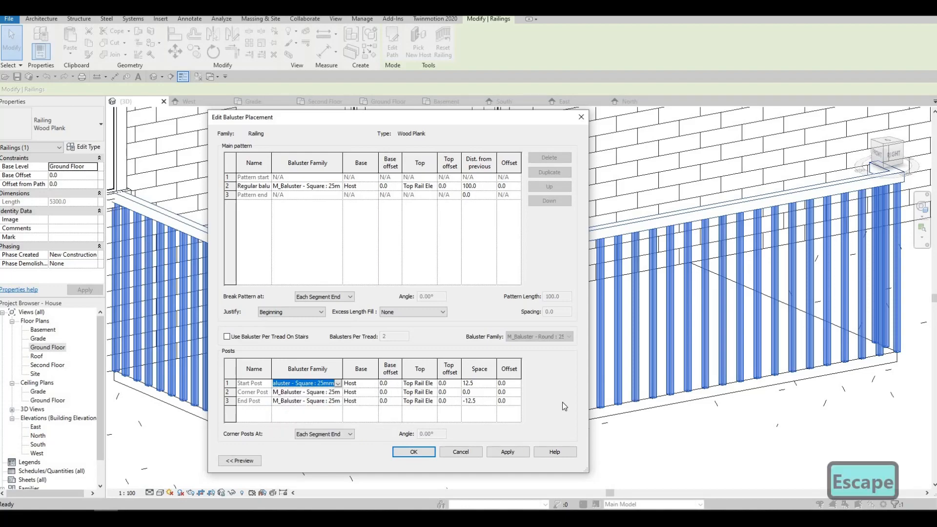
key(Escape)
key(Escape)
key(Escape)
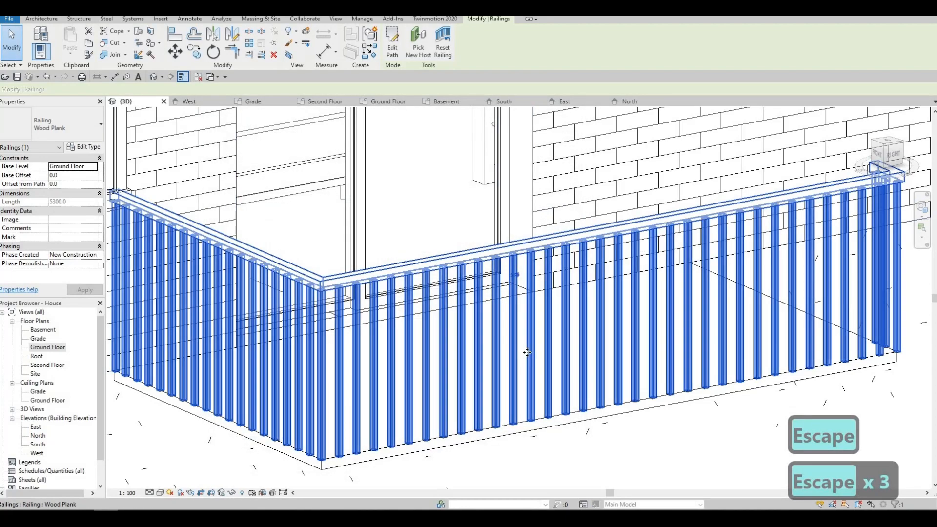
Open the Ground Floor plan, edit the Wood Plank railing's path and nudge its short return segment inward from the slab edge
scroll(527, 353, down, 5)
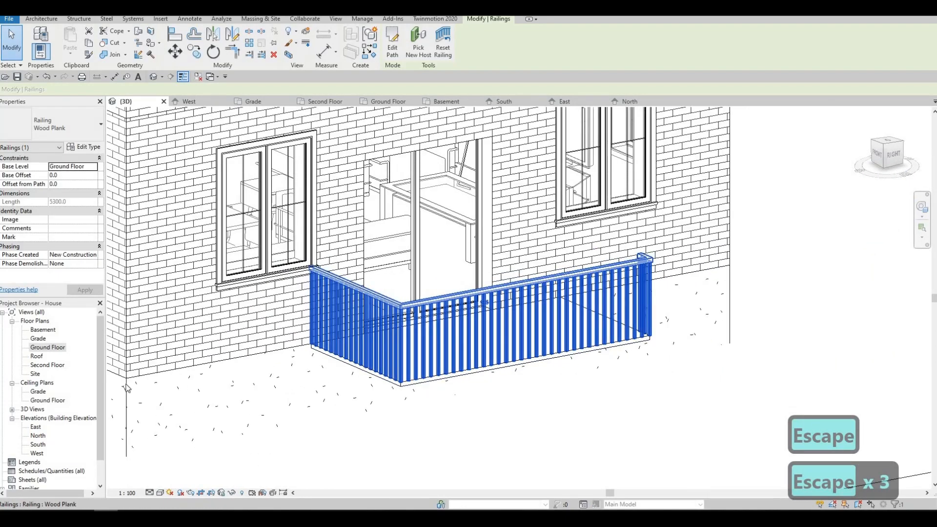
scroll(412, 382, up, 1)
double_click(45, 347)
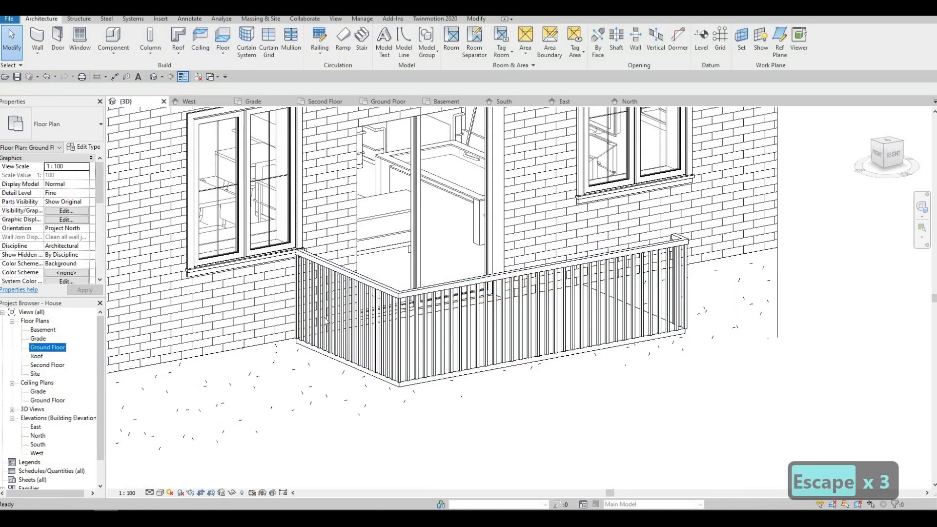
scroll(353, 252, up, 2)
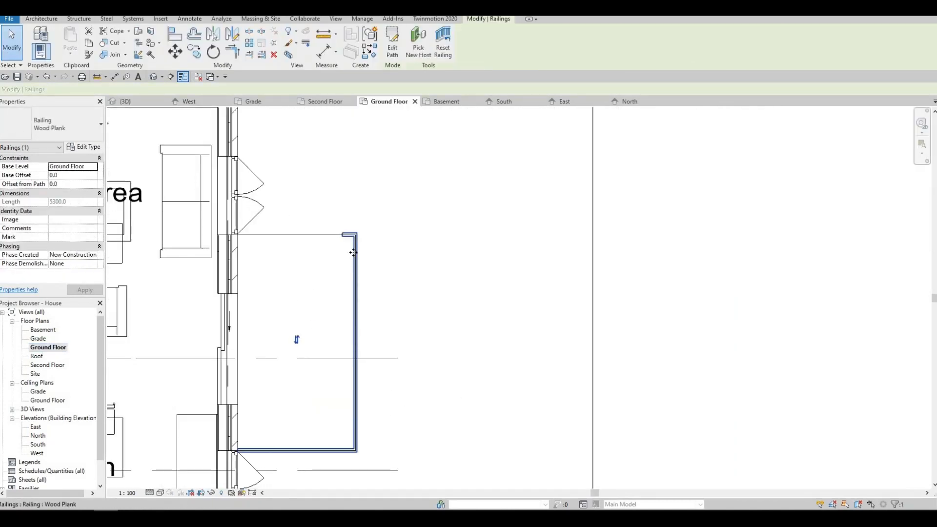
click(392, 45)
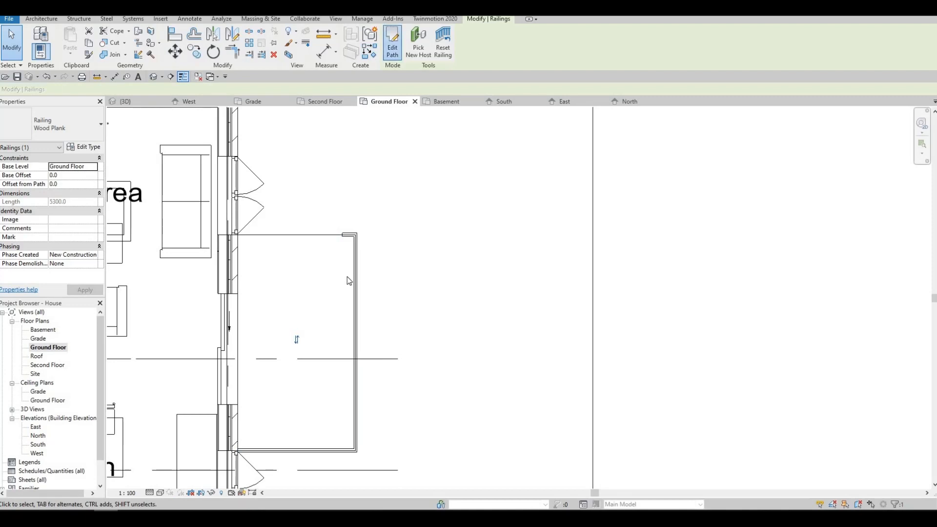
scroll(362, 224, up, 2)
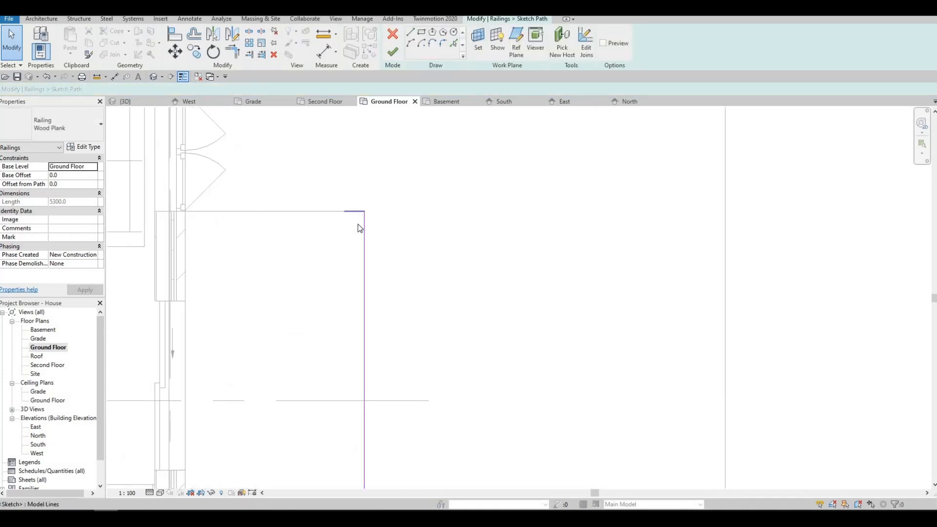
click(359, 224)
key(Down)
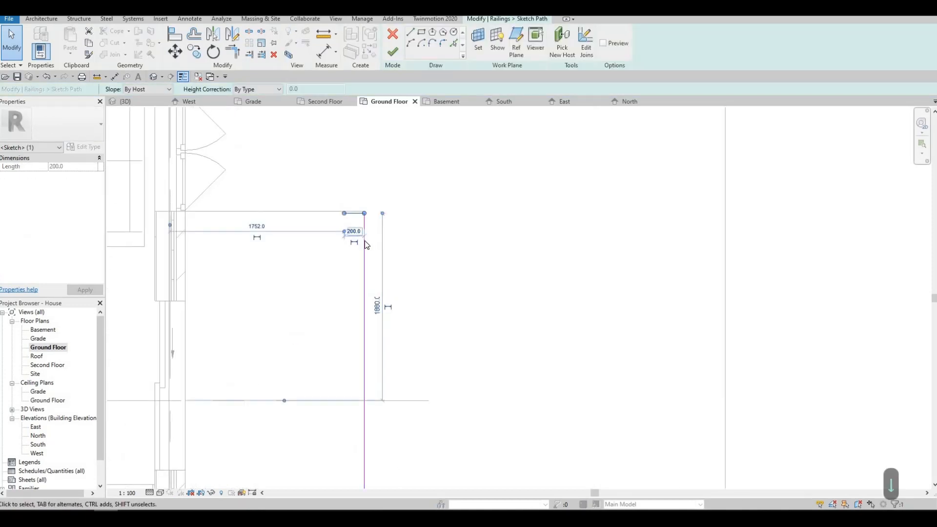
Nudge the long outer segment and the remaining side segment of the railing path inward and finish the path
click(364, 241)
key(Left)
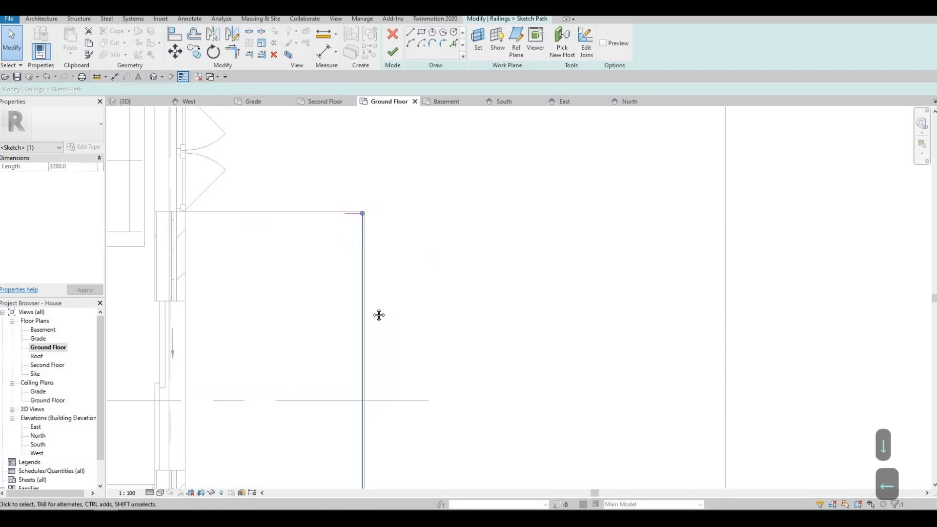
middle_drag(360, 361, 372, 226)
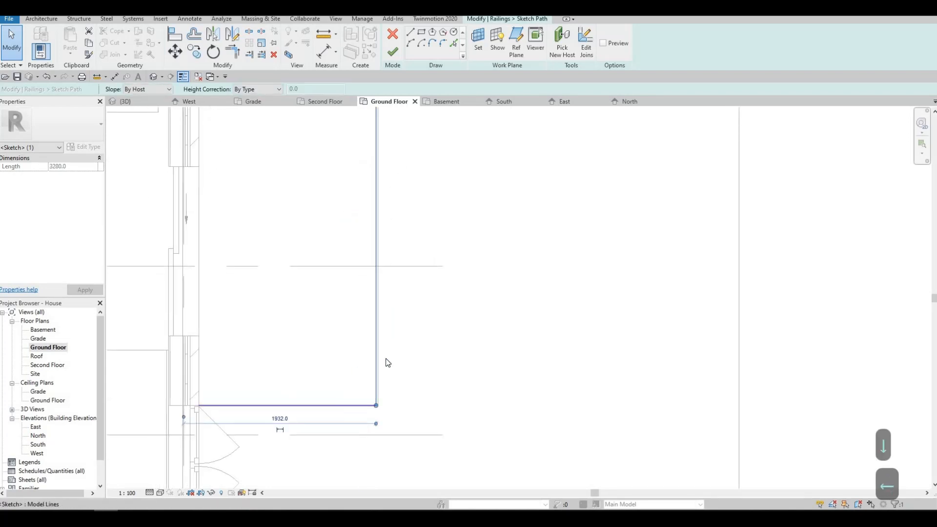
click(363, 404)
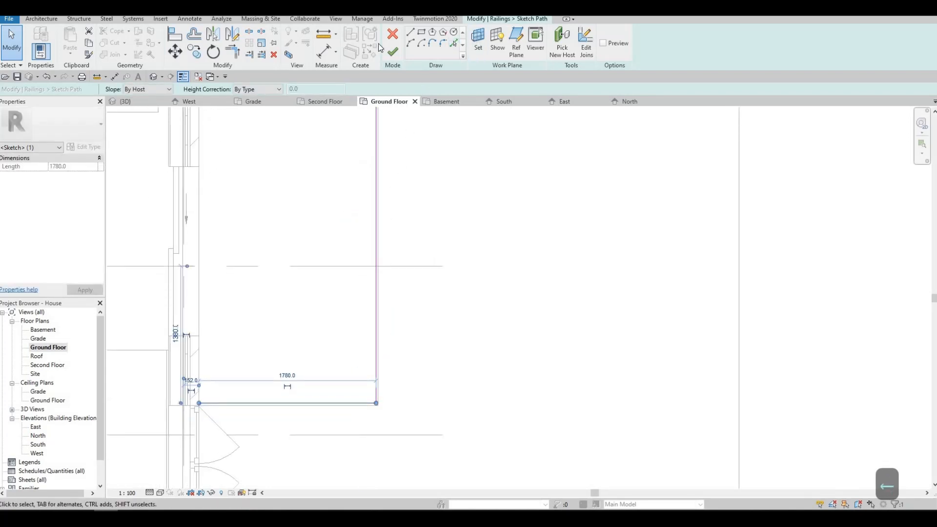
click(392, 52)
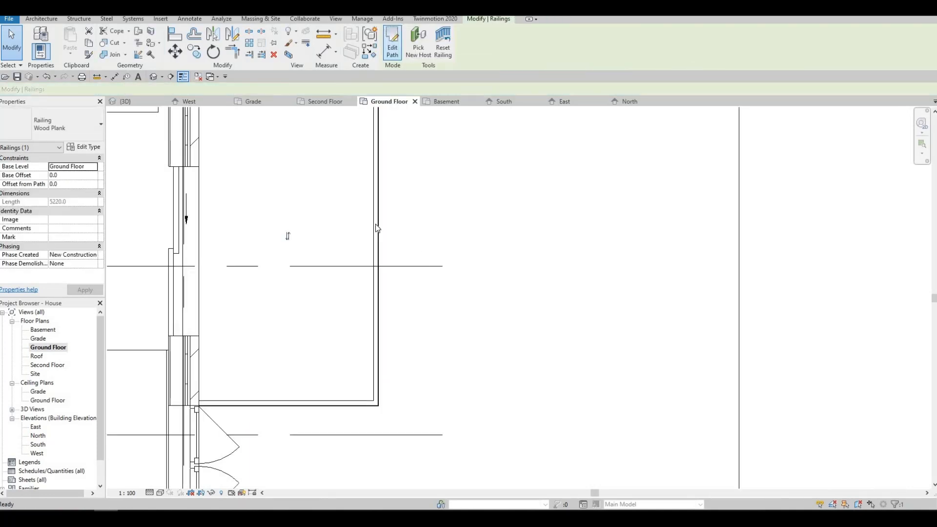
Create a separate Wood Plank railing about 680 mm long from the wall along the slab edge facing the short return, nudged slightly inward
middle_drag(259, 106, 288, 233)
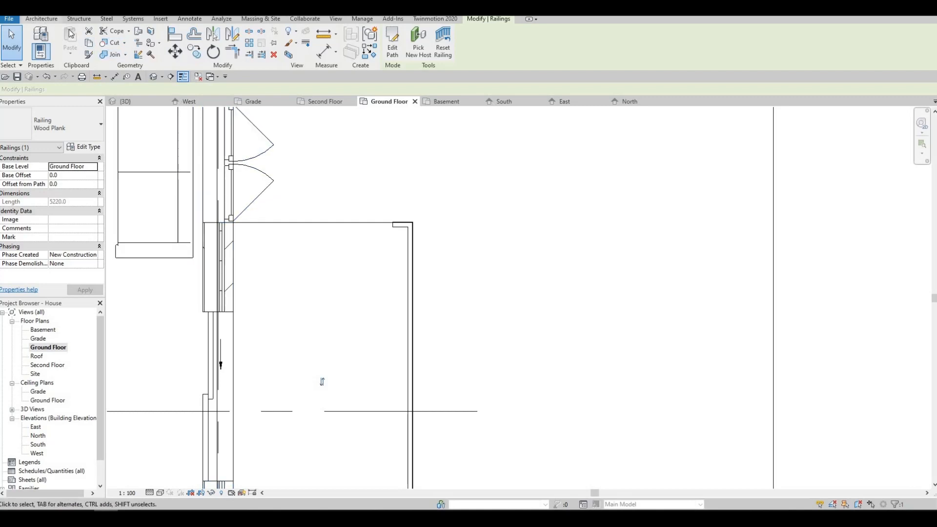
click(42, 19)
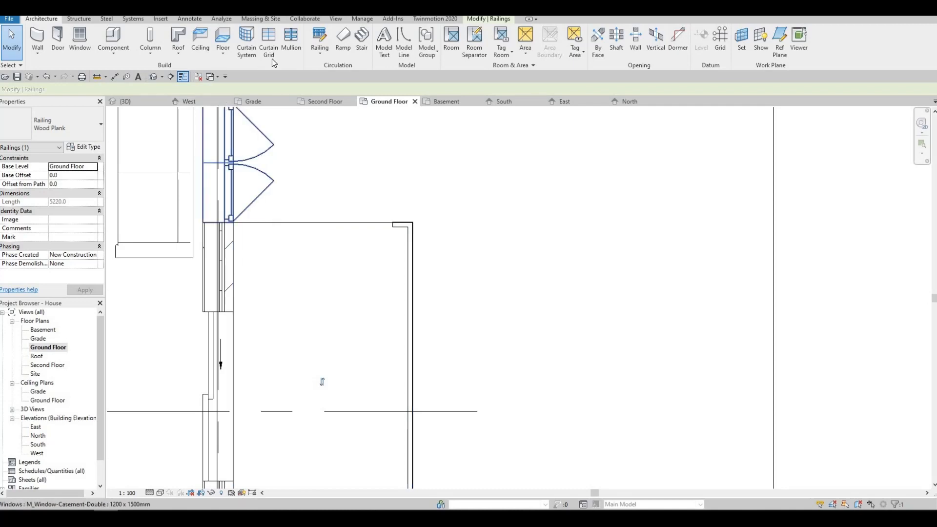
click(319, 37)
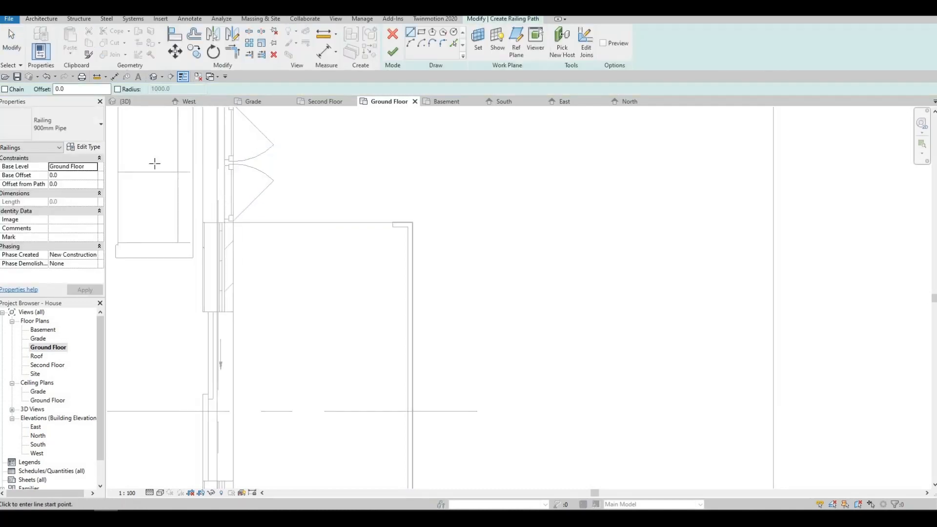
click(93, 137)
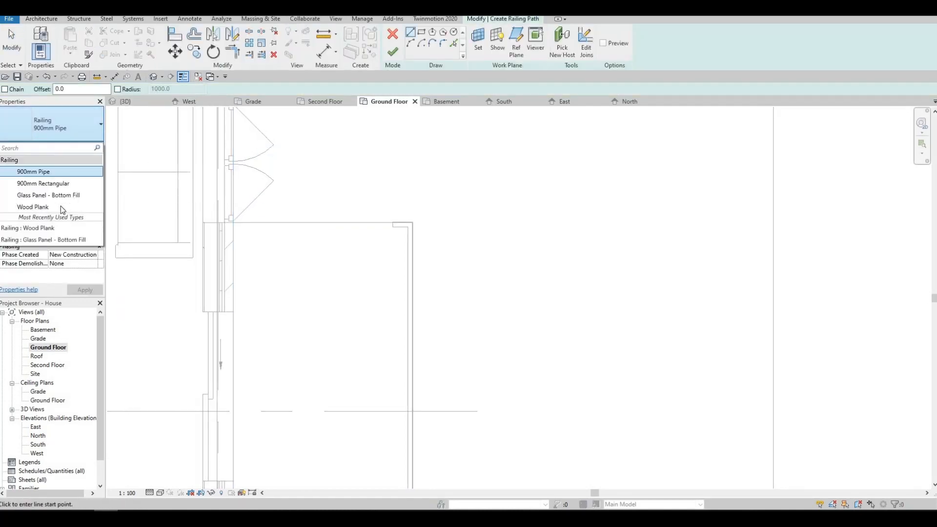
click(61, 206)
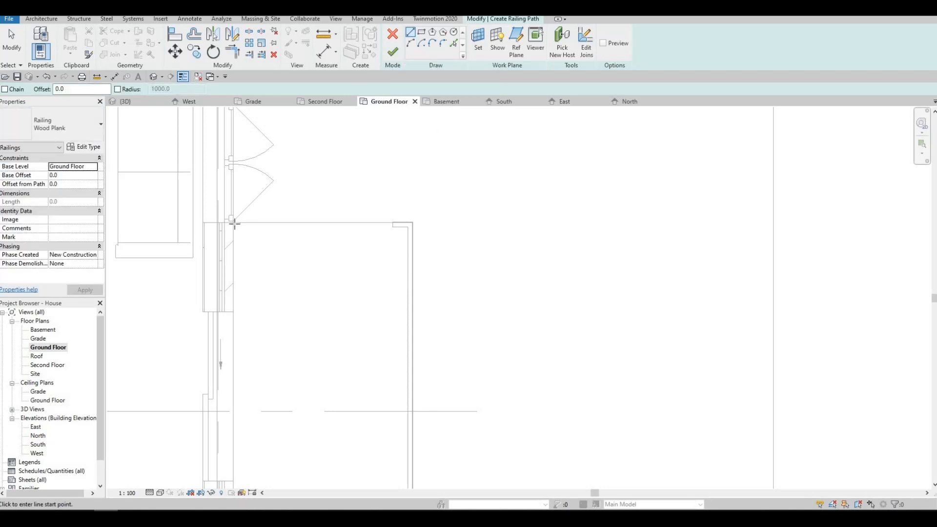
click(301, 221)
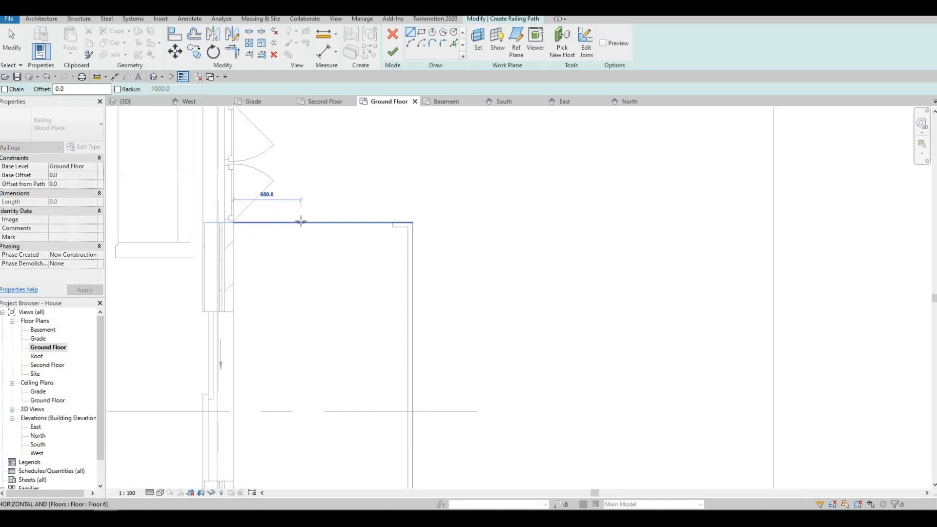
key(Escape)
key(Escape)
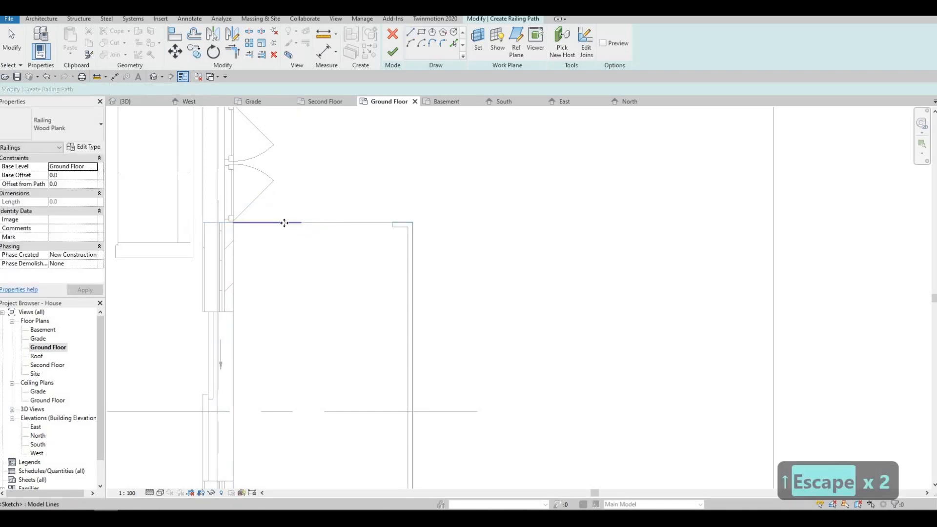
click(286, 222)
click(392, 51)
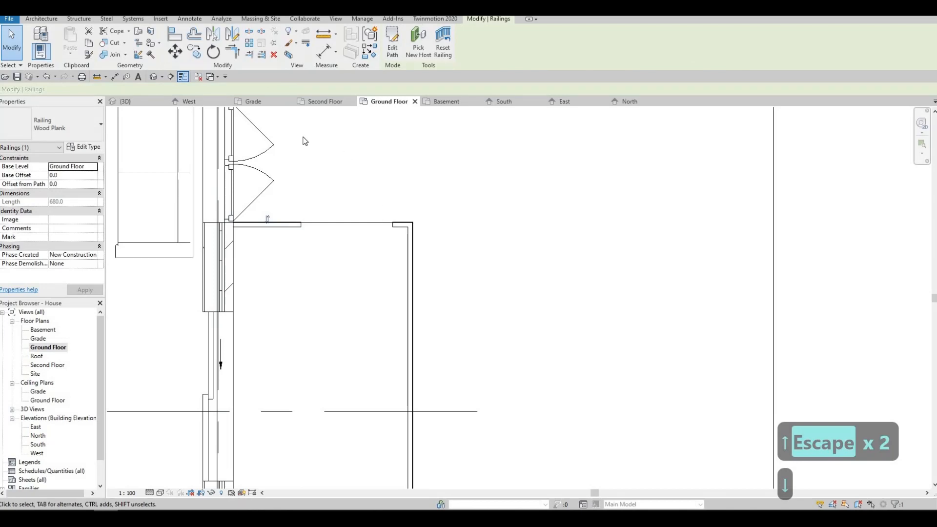
scroll(304, 141, down, 2)
key(Escape)
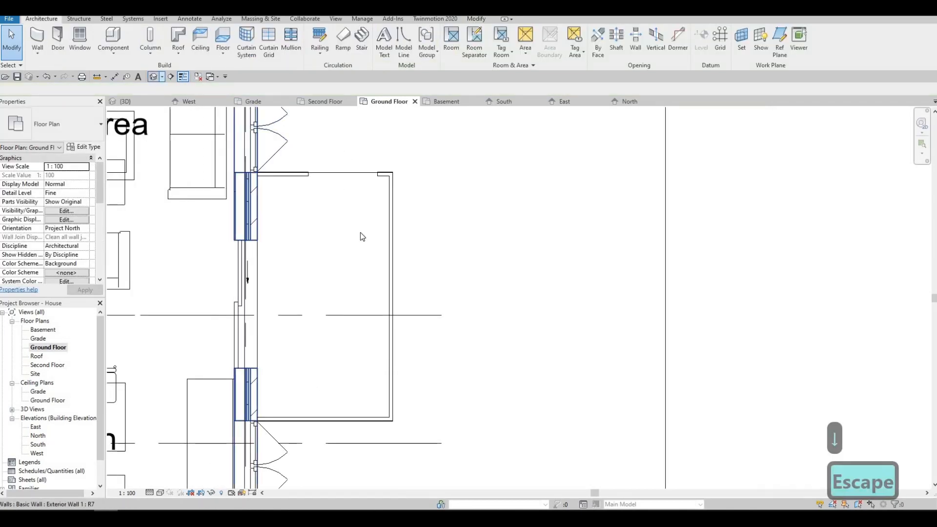
Examine both railings and the opening between them from several sides in the 3D view
shift+middle_drag(462, 262, 541, 272)
scroll(831, 354, down, 2)
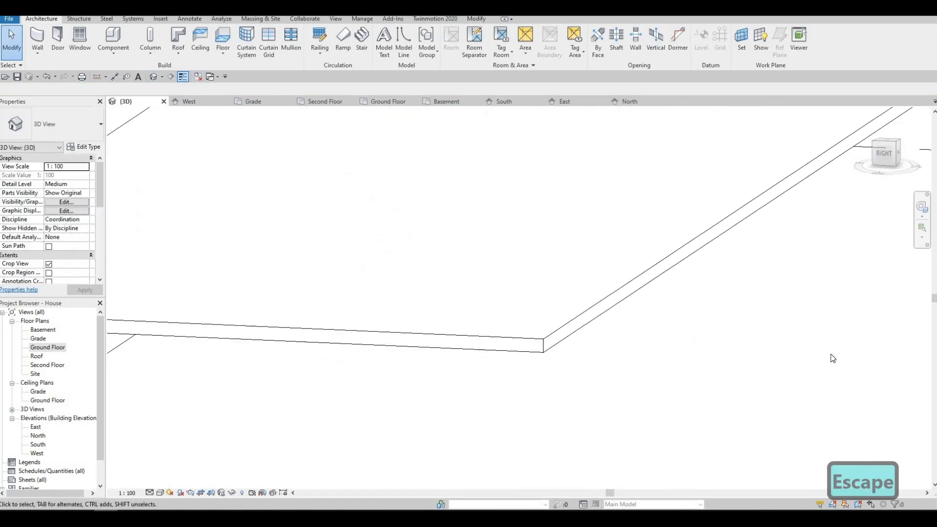
middle_drag(513, 225, 898, 324)
scroll(898, 325, down, 2)
scroll(322, 322, up, 3)
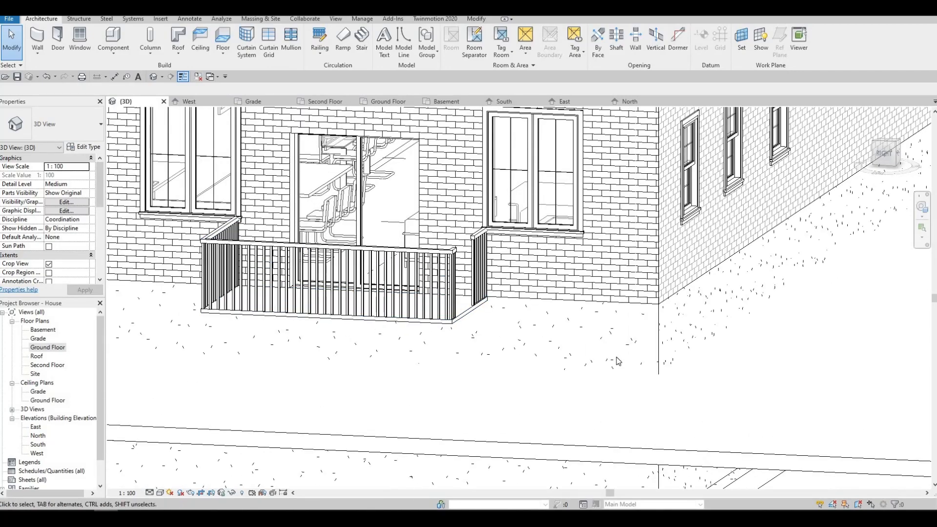
shift+middle_drag(619, 361, 761, 351)
shift+middle_drag(466, 354, 434, 277)
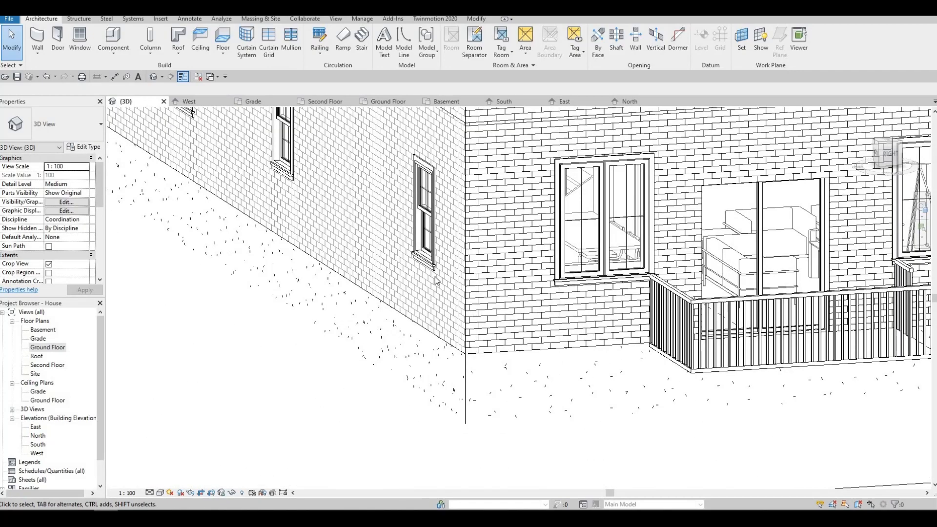
middle_drag(795, 330, 422, 273)
scroll(422, 273, up, 1)
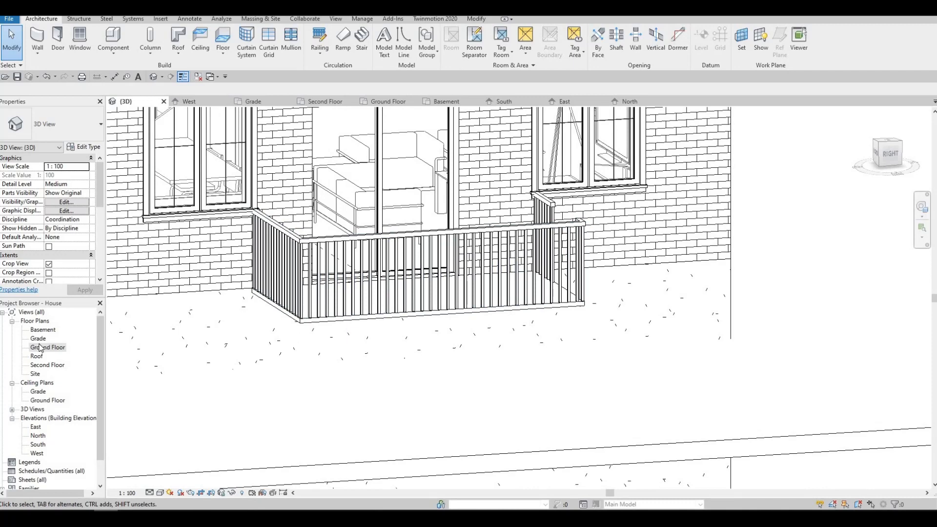
Start a stair in the Ground Floor plan and duplicate the assembled type 180mm max riser 275mm tread as Wood
double_click(43, 346)
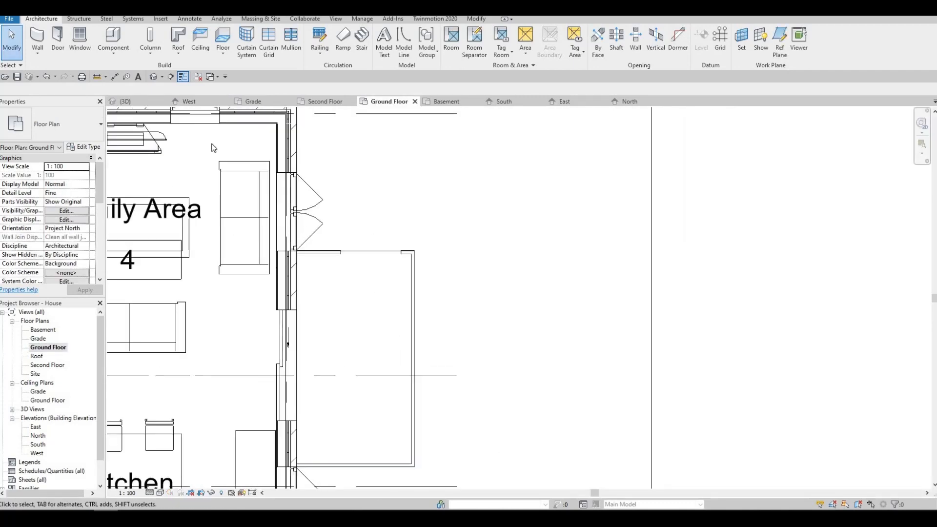
click(362, 41)
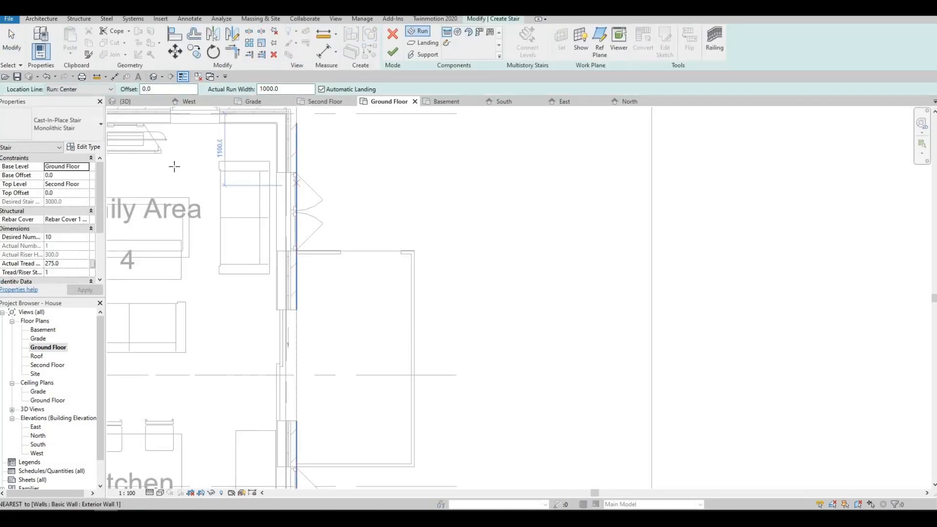
click(92, 131)
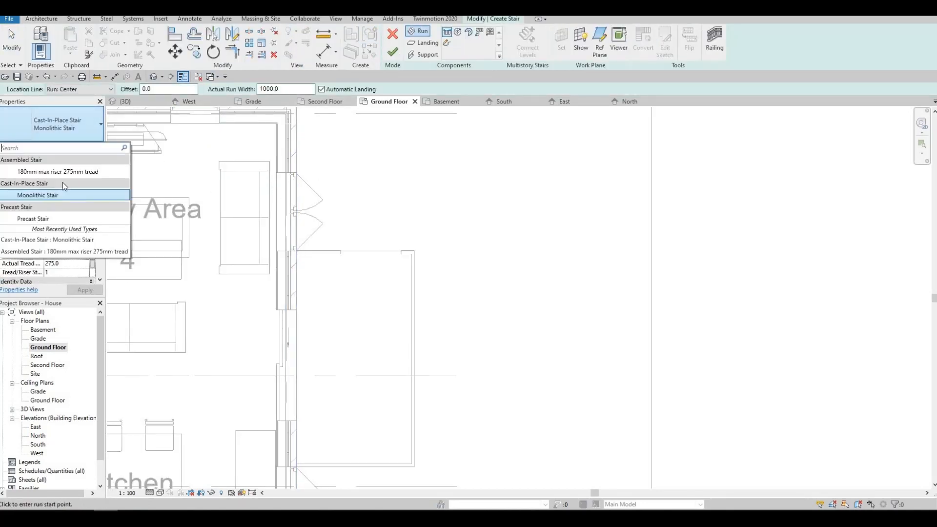
click(64, 173)
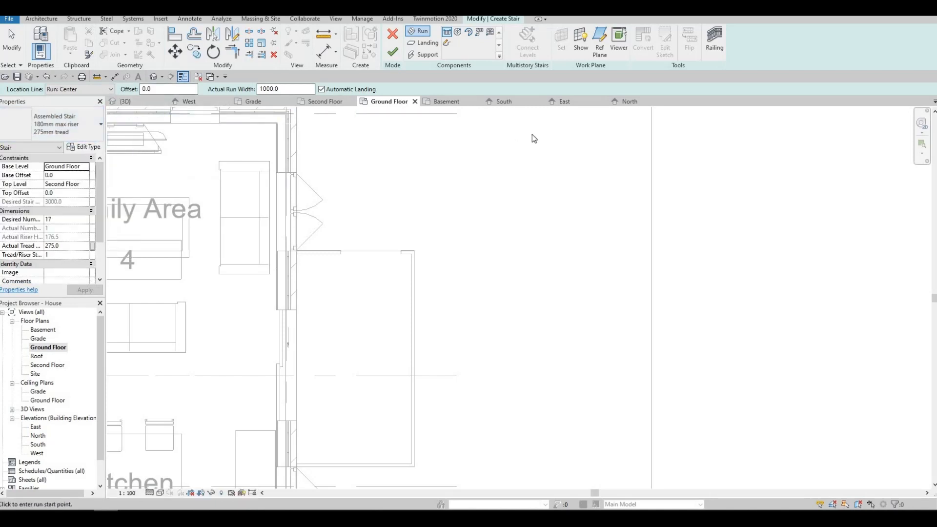
click(549, 151)
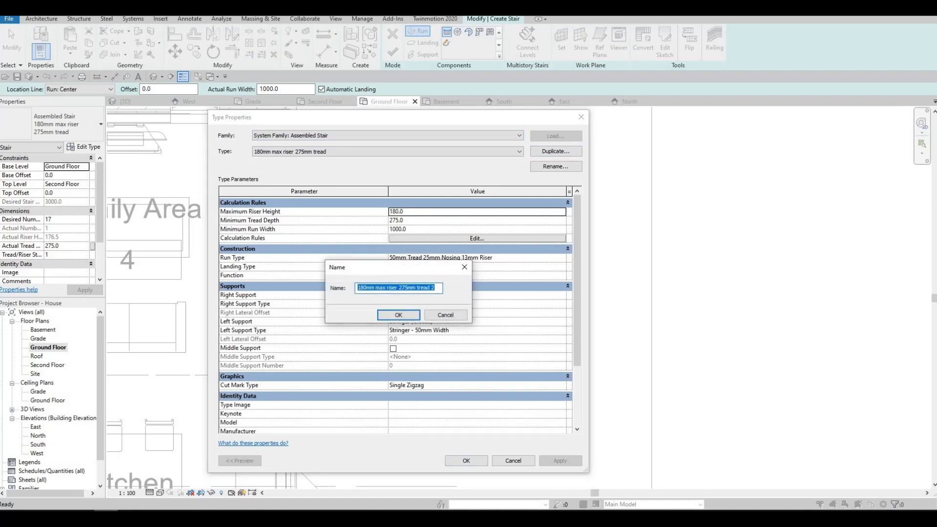
text(Wood)
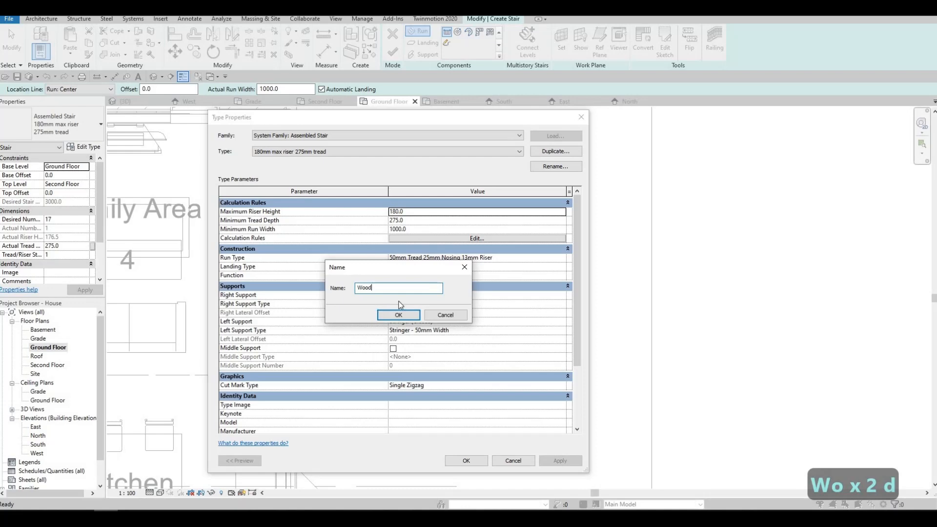
click(398, 314)
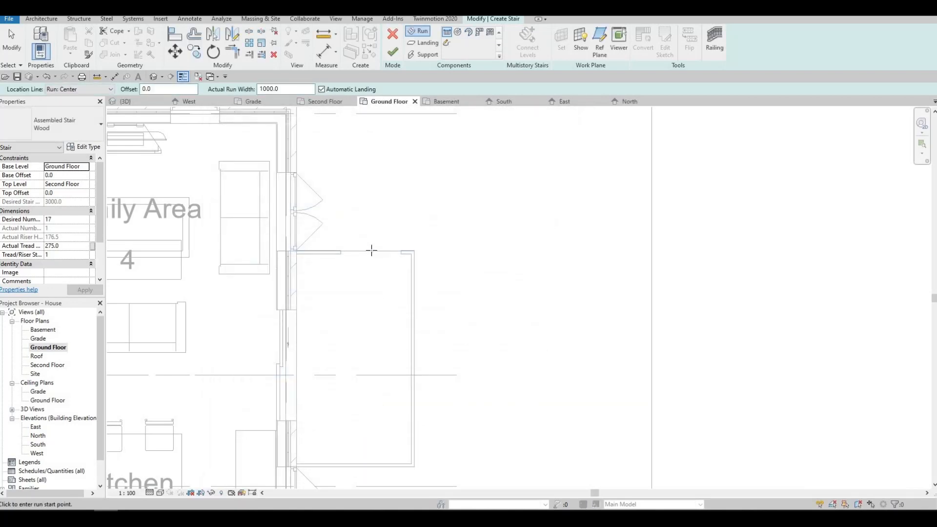
click(371, 250)
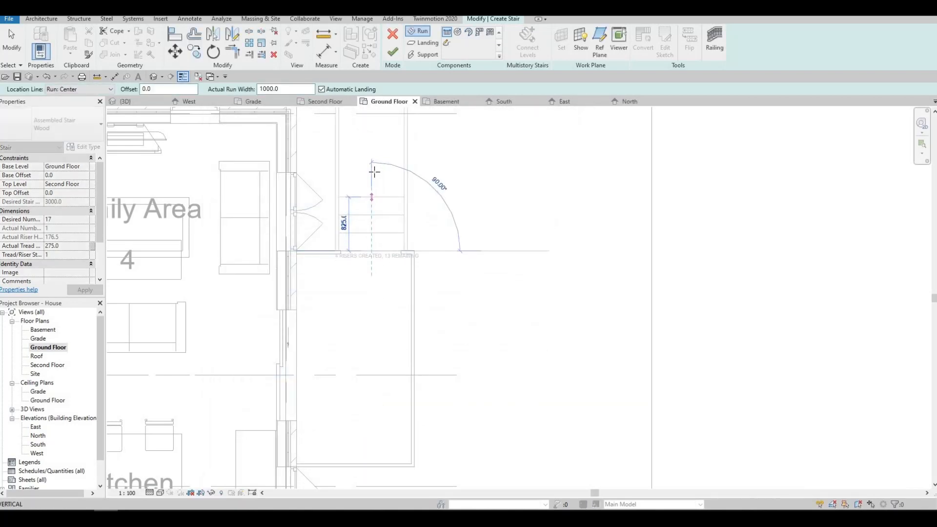
key(Escape)
click(85, 185)
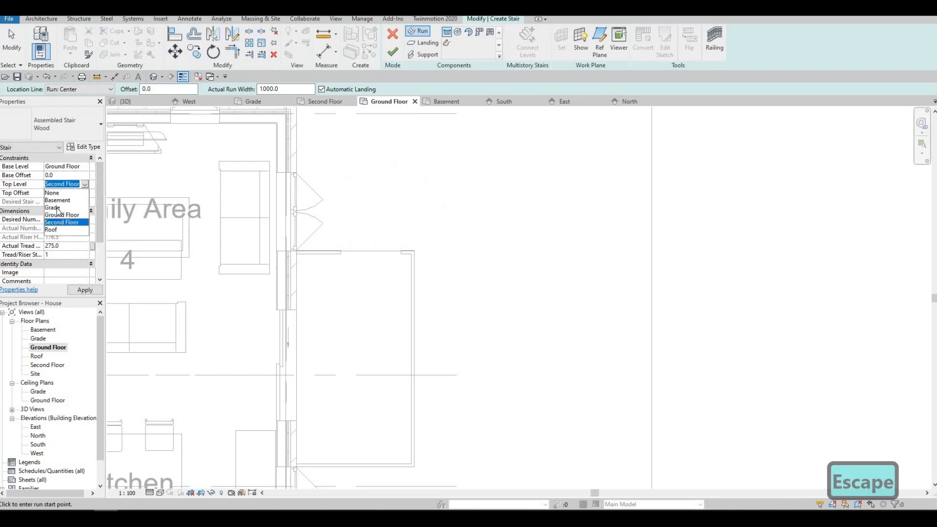
click(59, 207)
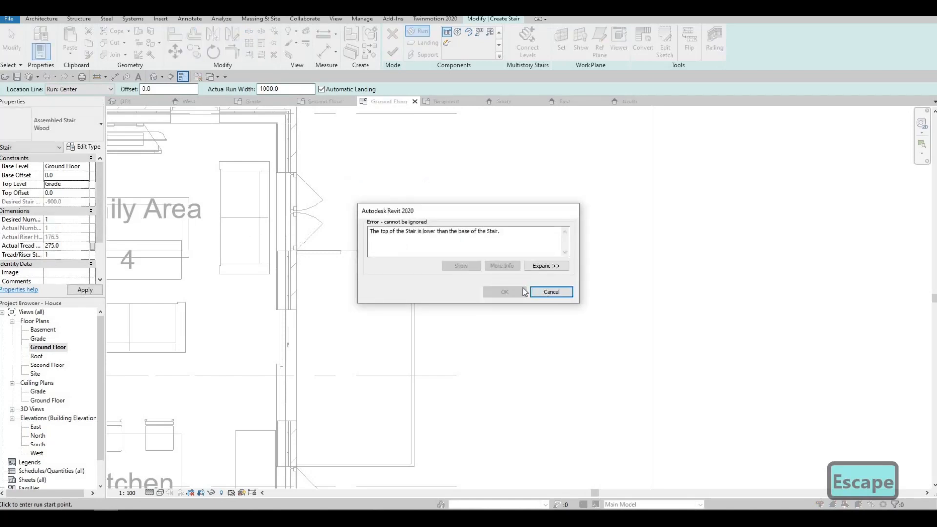
key(Escape)
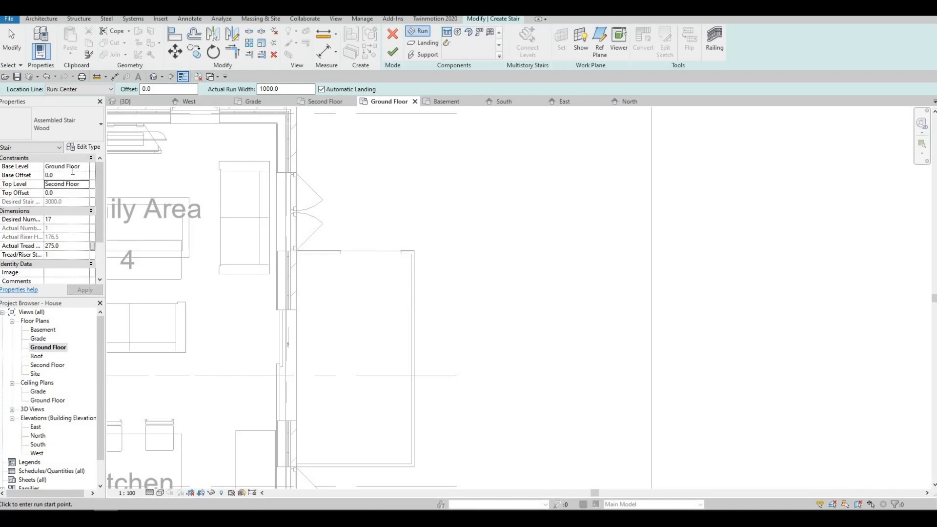
Set the new stair's base level to Grade and its top level to Ground Floor
click(73, 168)
click(64, 183)
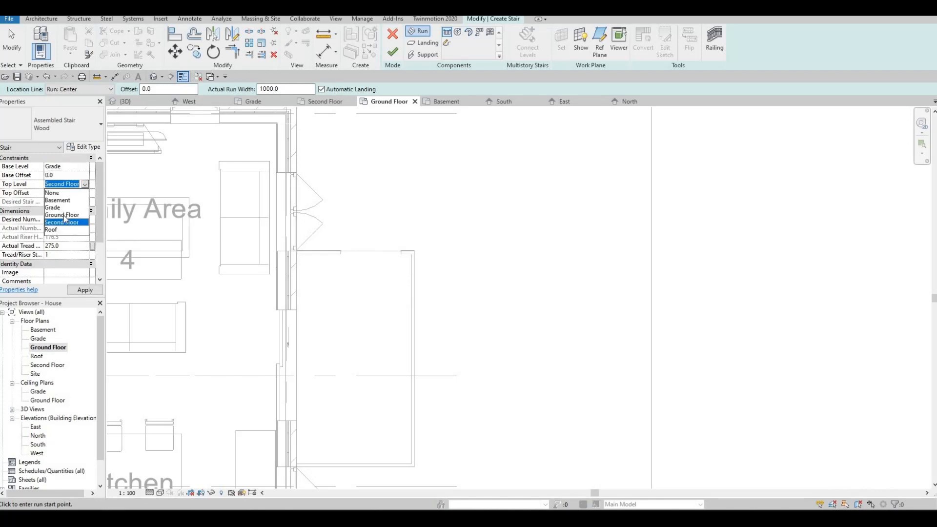
click(64, 215)
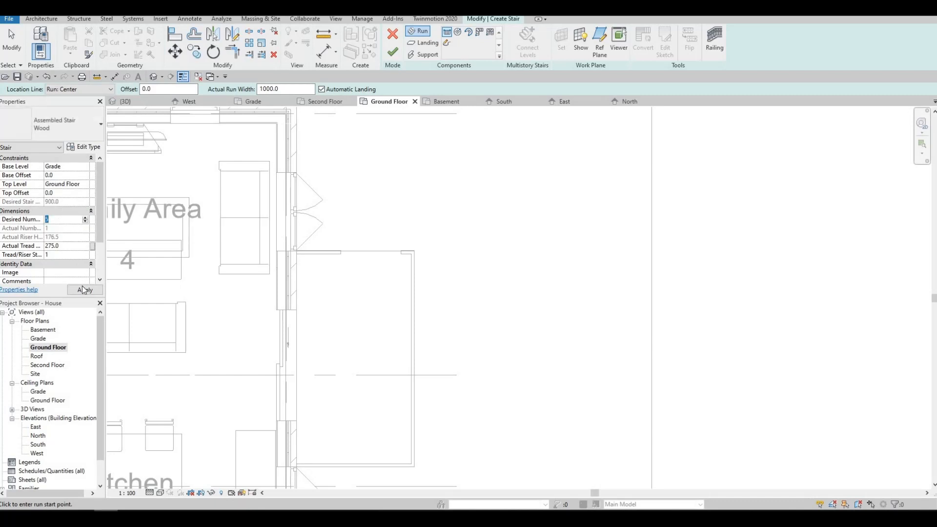
Draw a straight stair run about 1375 mm long outward from the middle of the railing opening and finish the stair
click(371, 251)
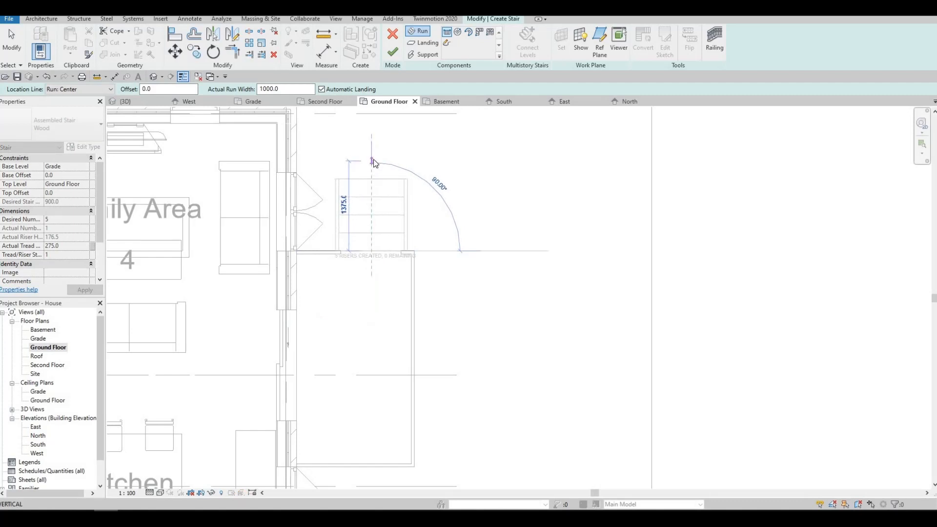
click(373, 162)
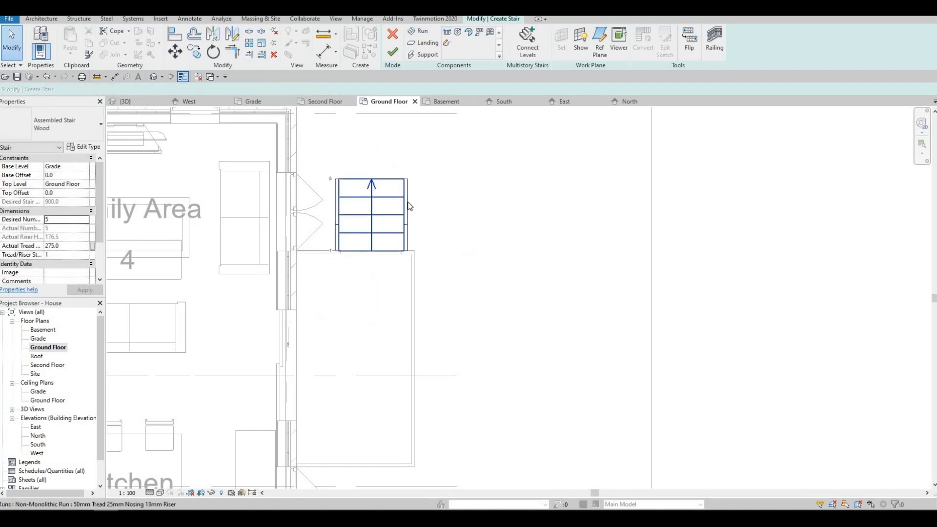
click(407, 205)
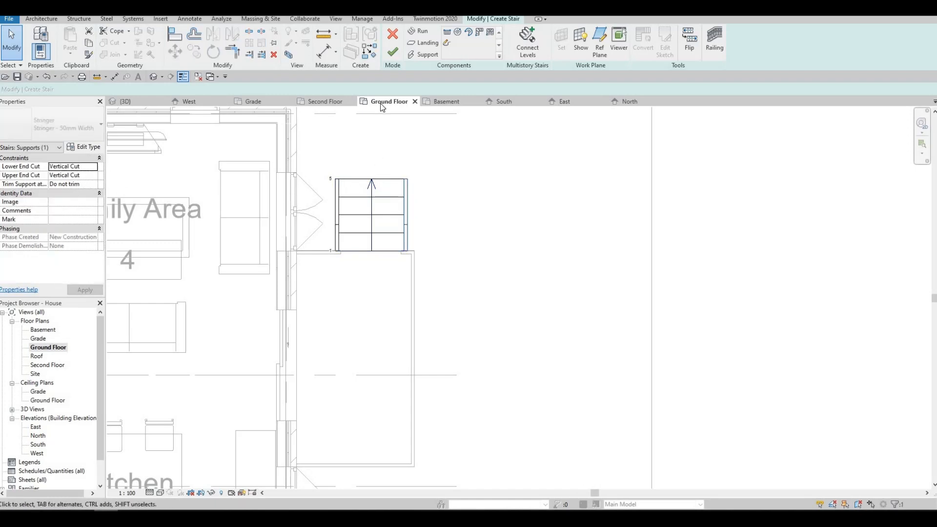
key(Escape)
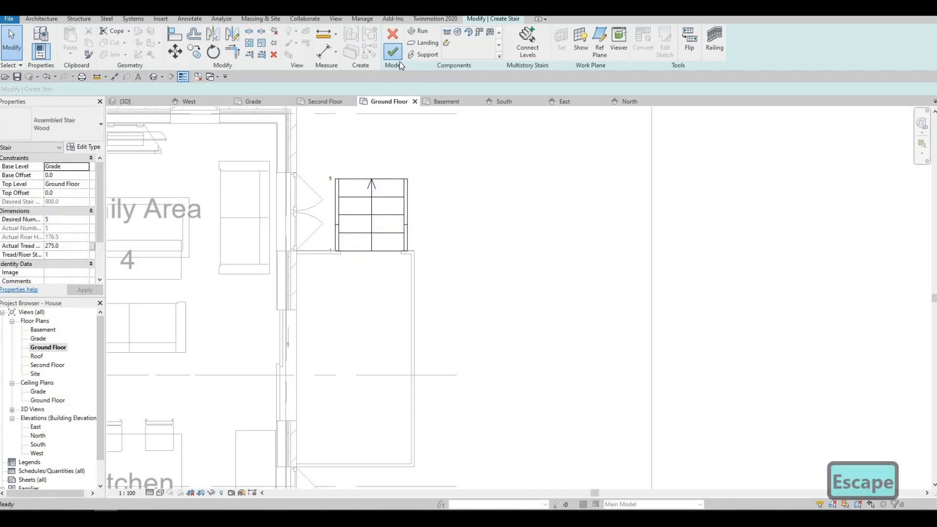
click(397, 61)
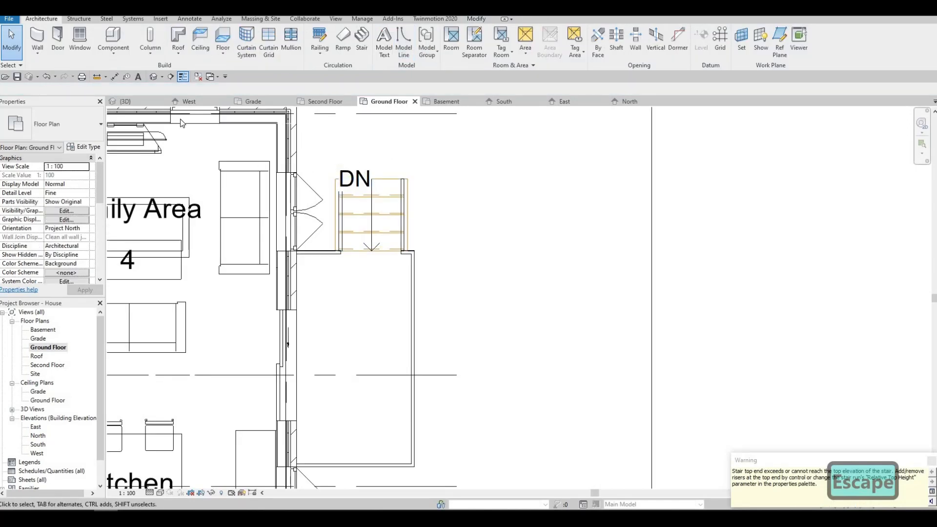
Check the stair in 3D and flip its up direction in the Ground Floor plan so it climbs toward the platform
click(154, 76)
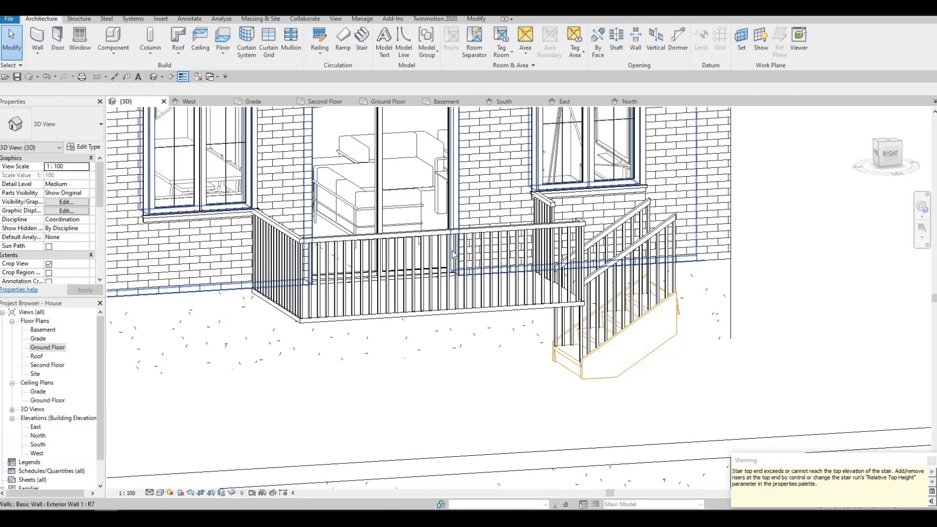
click(388, 101)
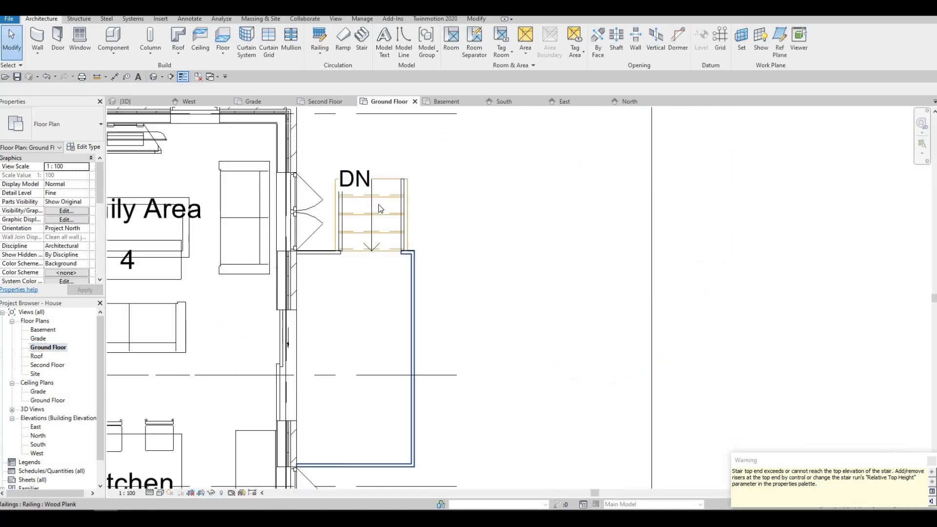
click(372, 168)
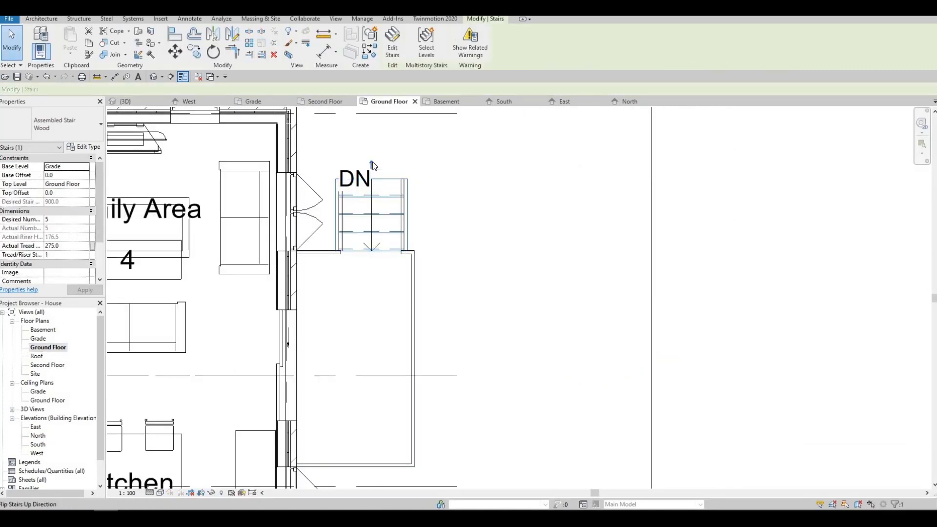
click(372, 165)
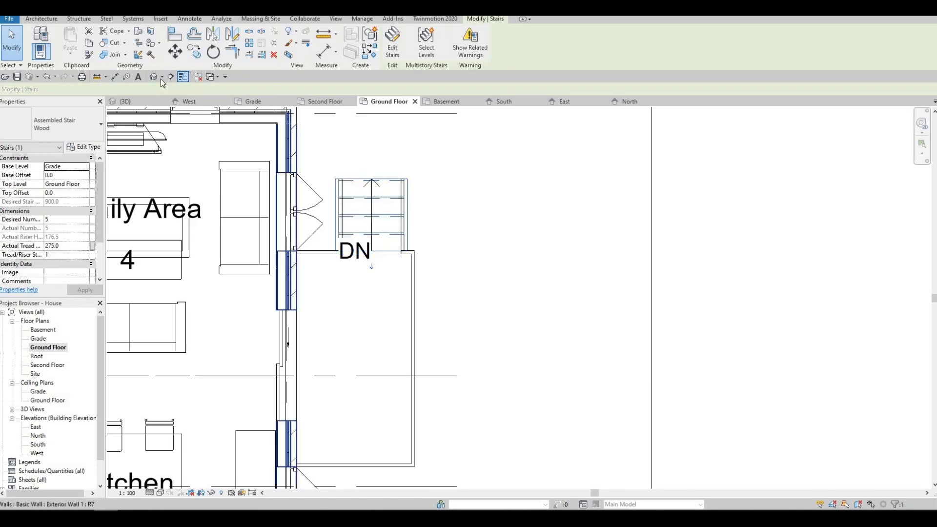
click(439, 259)
Select the flipped stair in the 3D view, open its type properties and examine the right support's stringer type settings
click(125, 102)
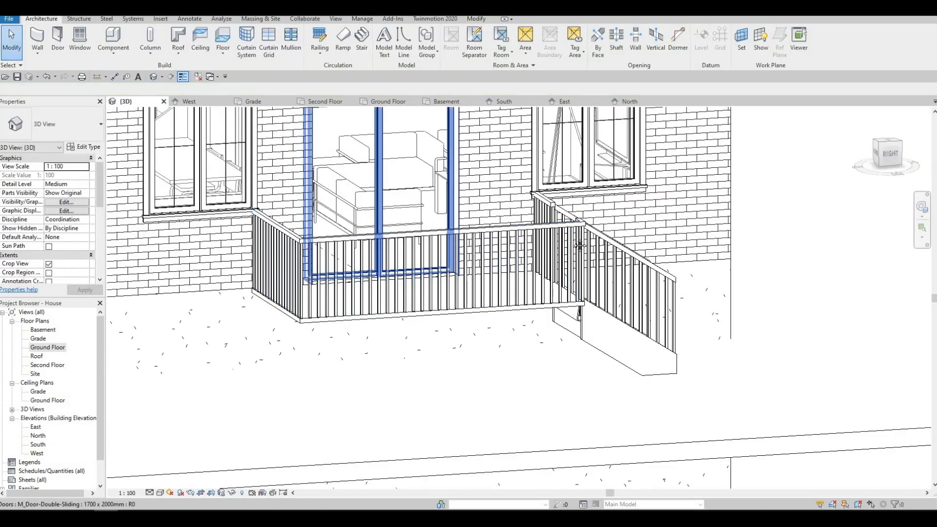
shift+middle_drag(577, 242, 493, 247)
shift+middle_drag(727, 283, 616, 278)
middle_drag(263, 153, 605, 254)
scroll(605, 254, up, 2)
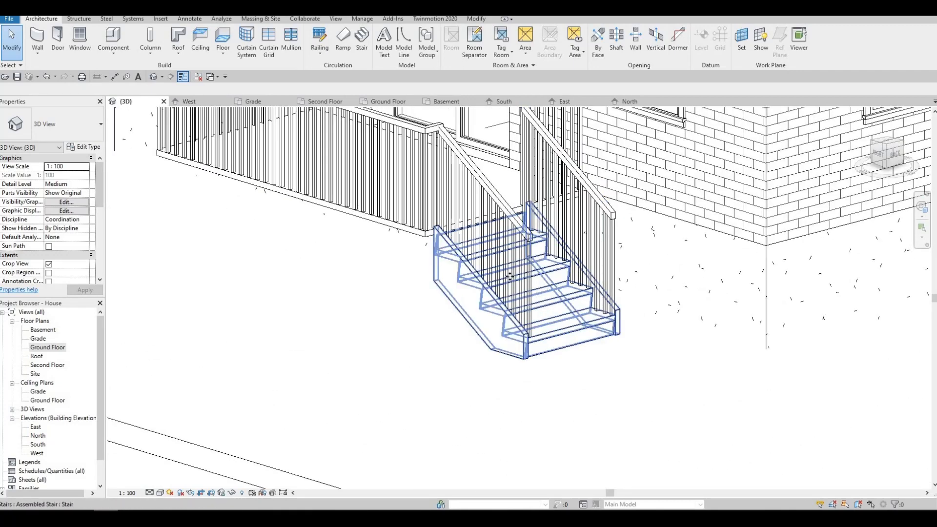
click(543, 298)
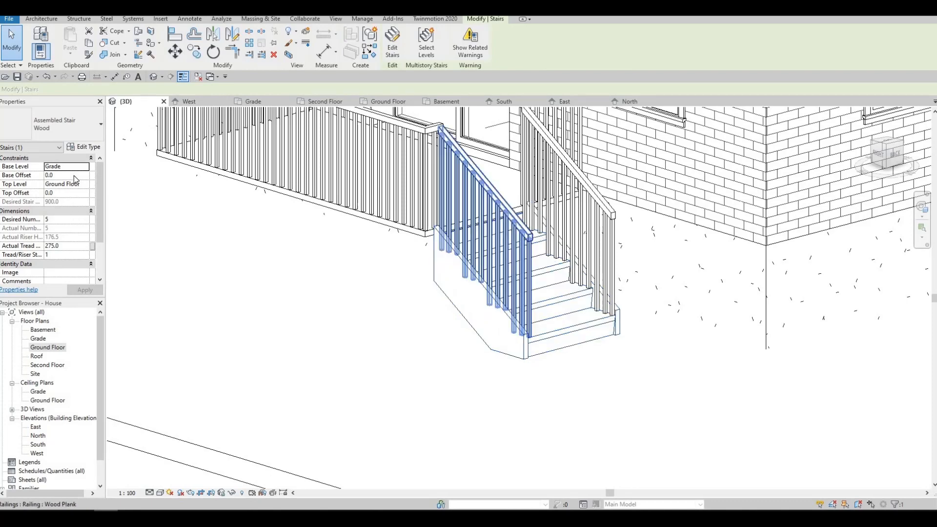
click(85, 147)
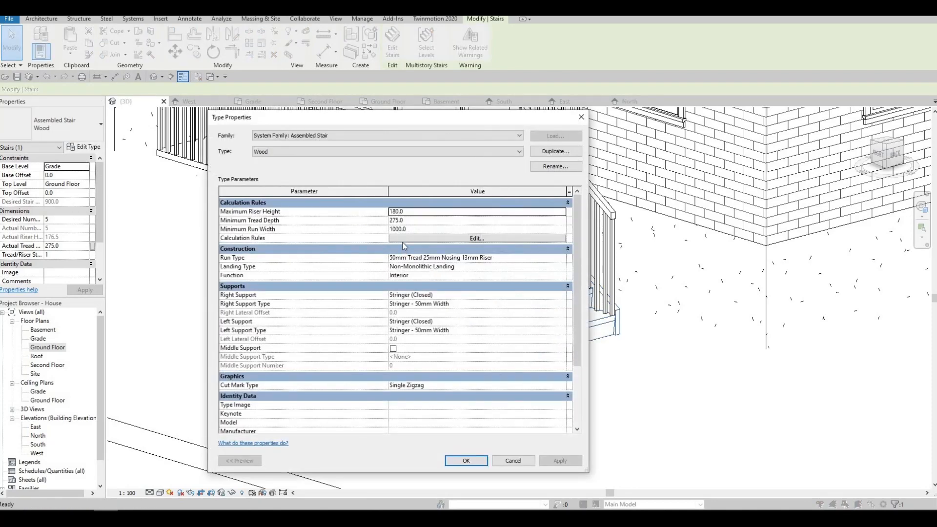
key(F1)
click(559, 305)
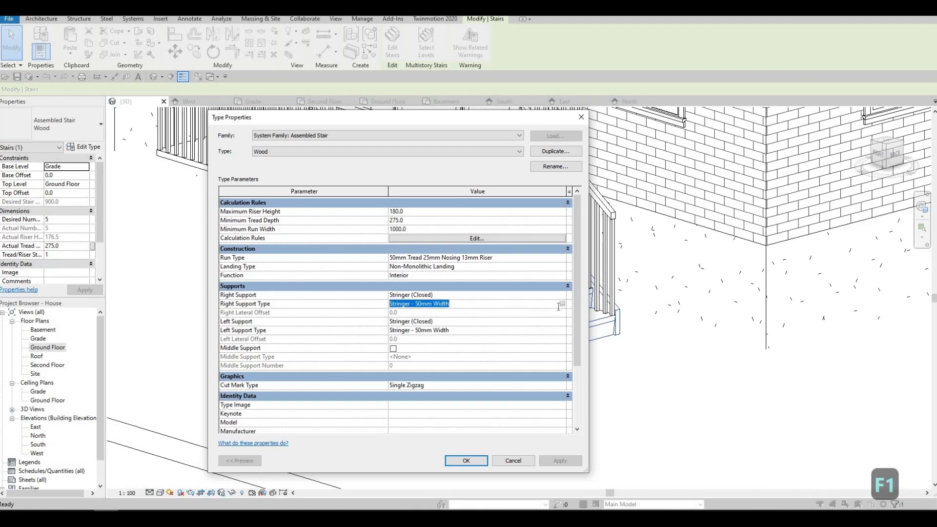
click(563, 304)
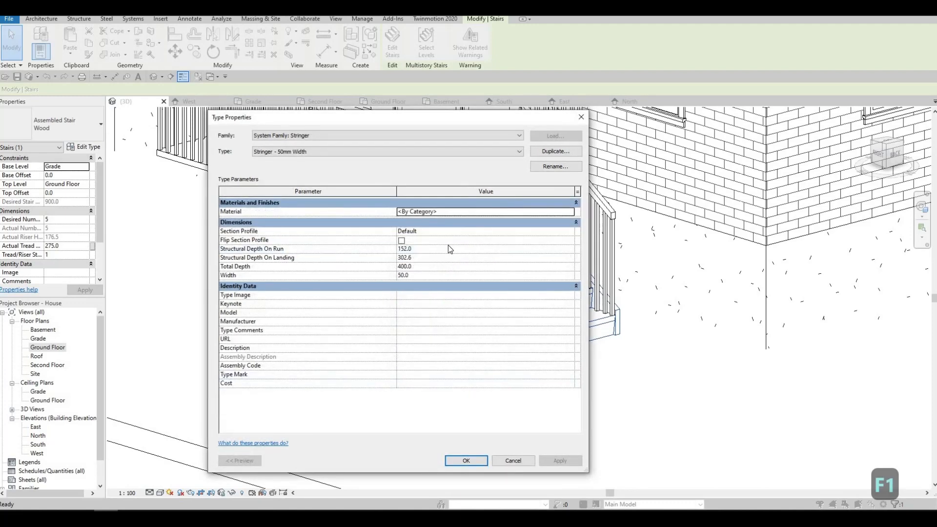
click(580, 118)
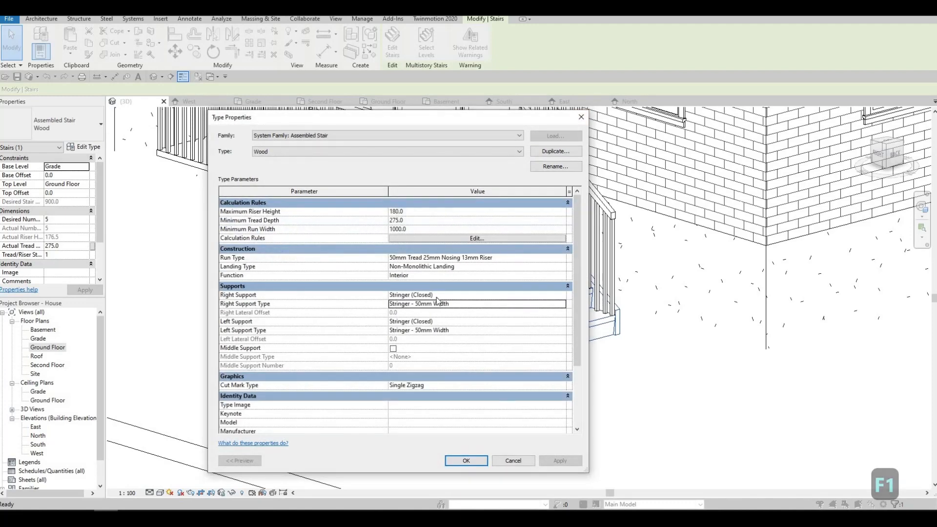
Set both the Right Support and the Left Support of the Wood stair type to None
click(556, 296)
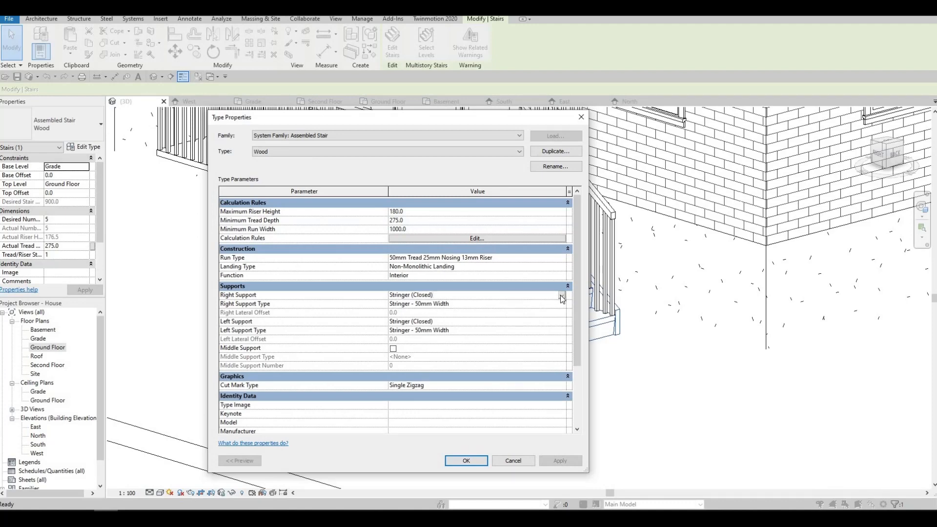
click(562, 296)
click(485, 305)
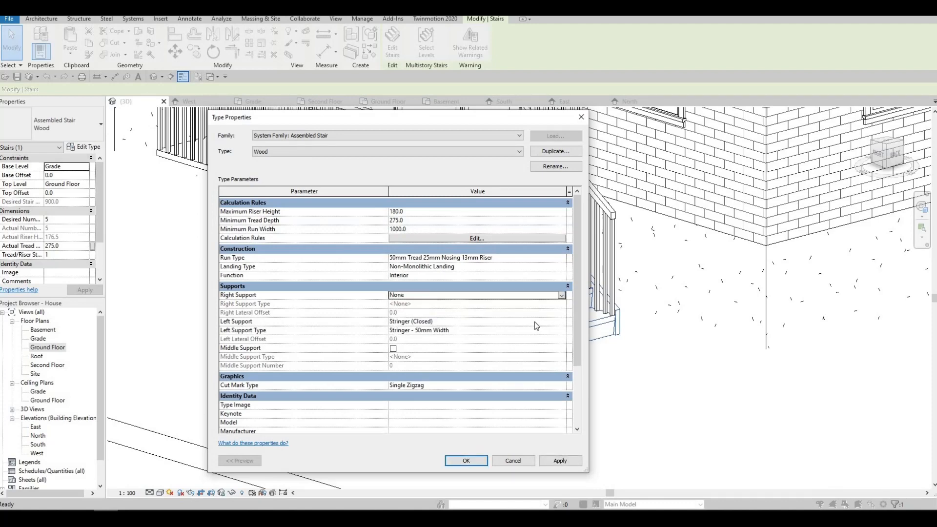
click(562, 322)
click(562, 322)
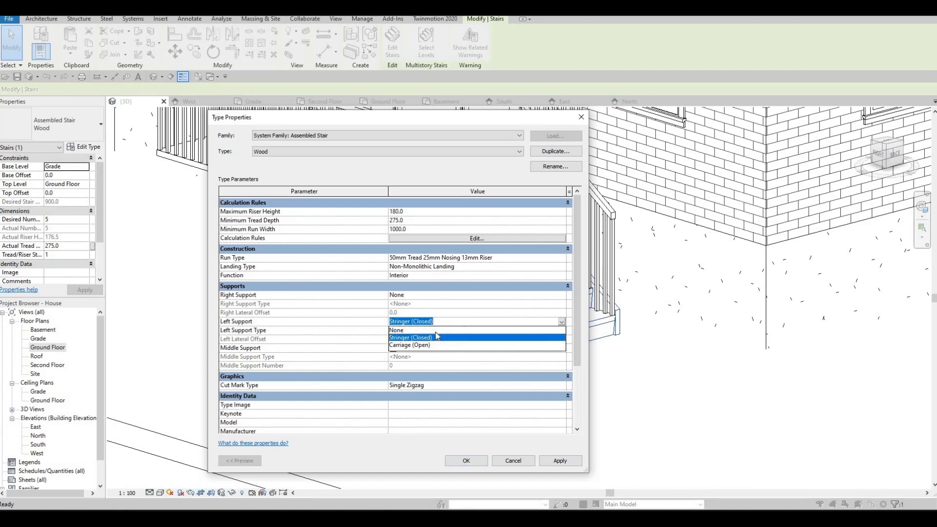
click(470, 331)
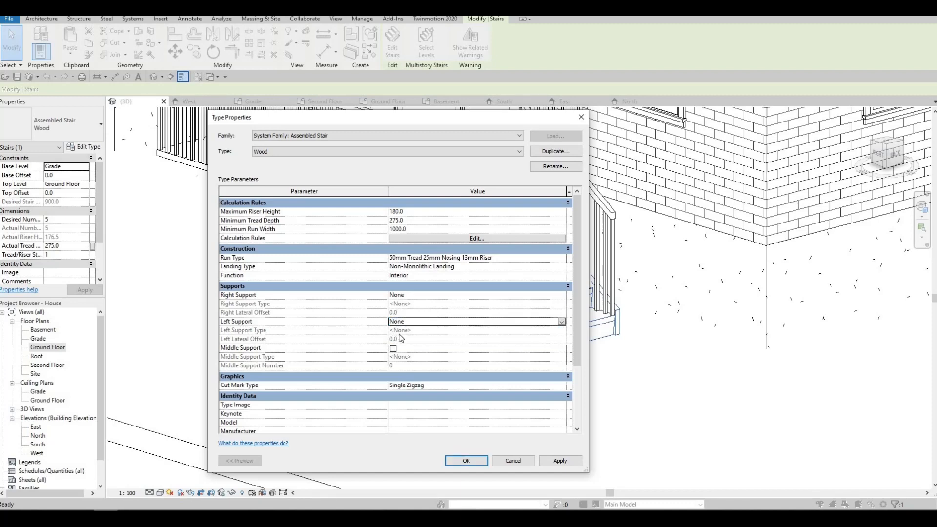
Review the settings of the Wood stair's run type without editing them and apply the stair type changes
scroll(417, 355, down, 3)
scroll(412, 289, up, 3)
click(562, 258)
click(563, 259)
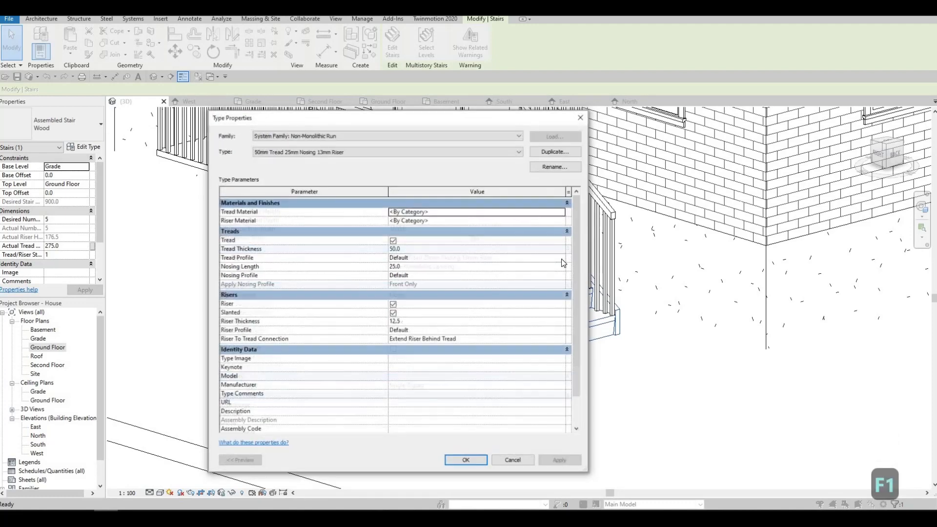
key(Escape)
click(560, 461)
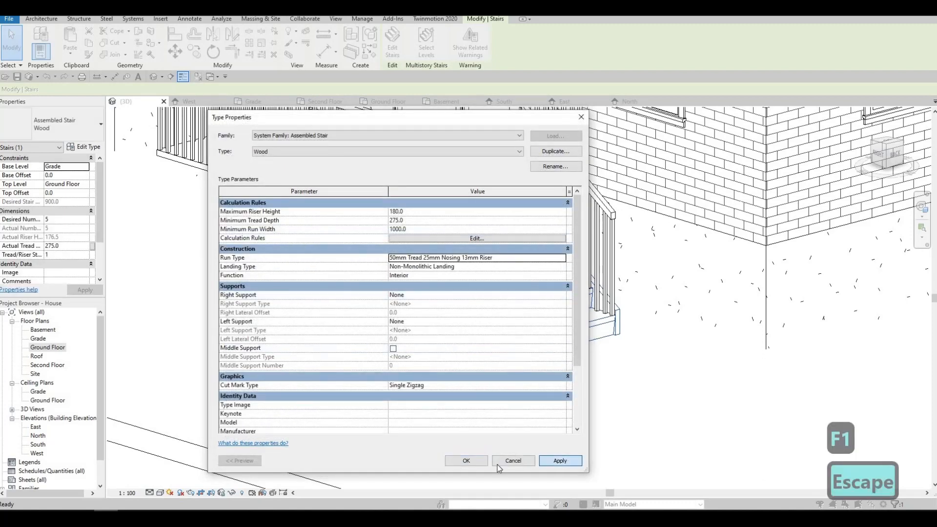
Turn off the Riser option in the Wood stair's run type and confirm both type dialogs
key(Escape)
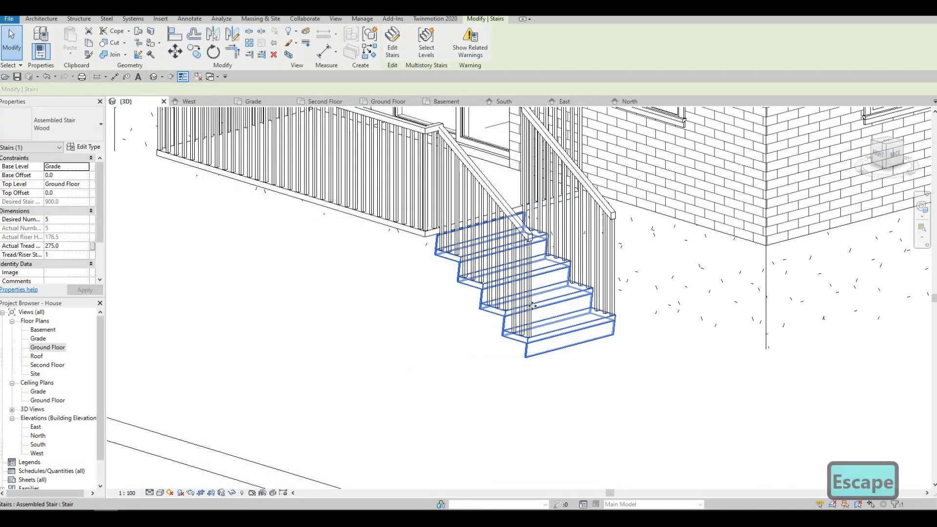
click(543, 272)
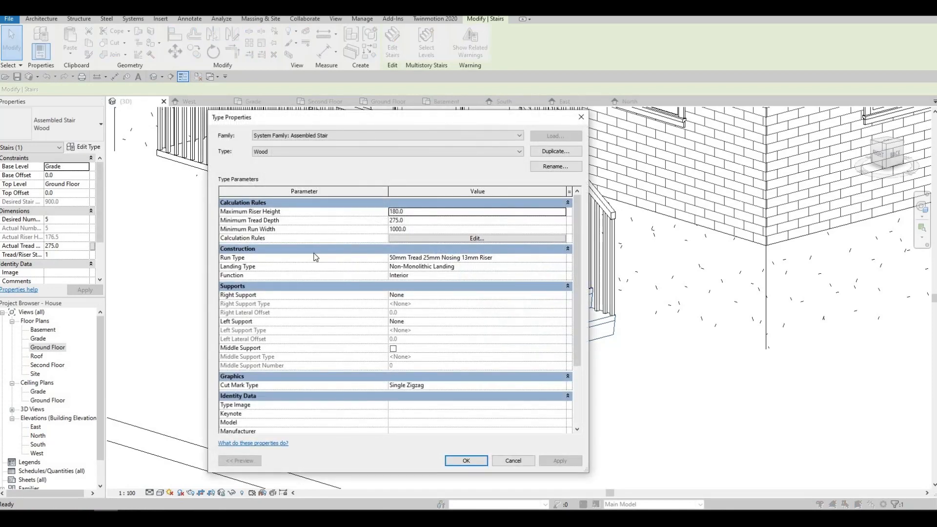
click(314, 257)
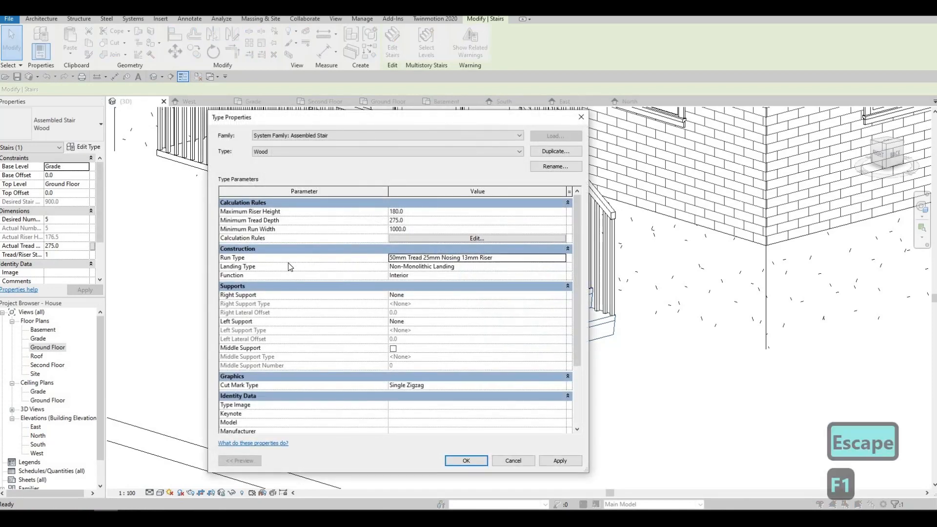
click(562, 258)
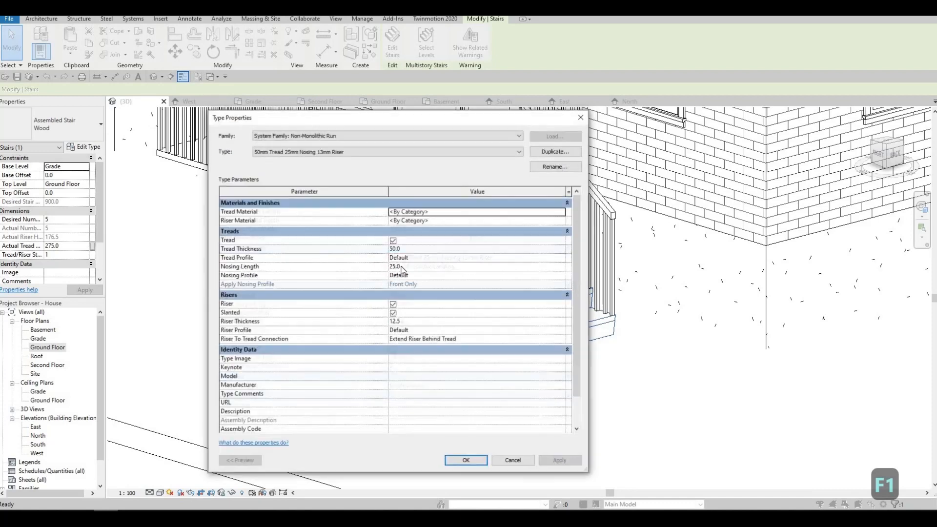
click(393, 303)
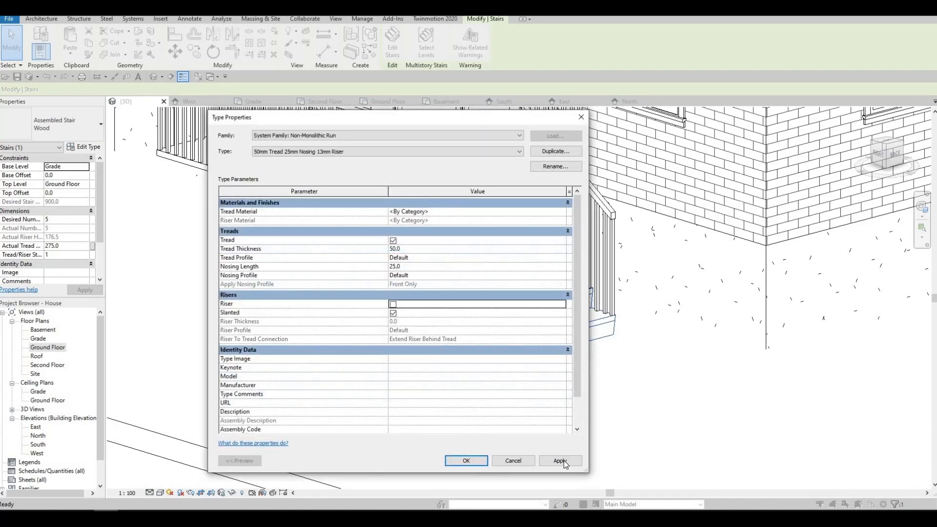
click(466, 460)
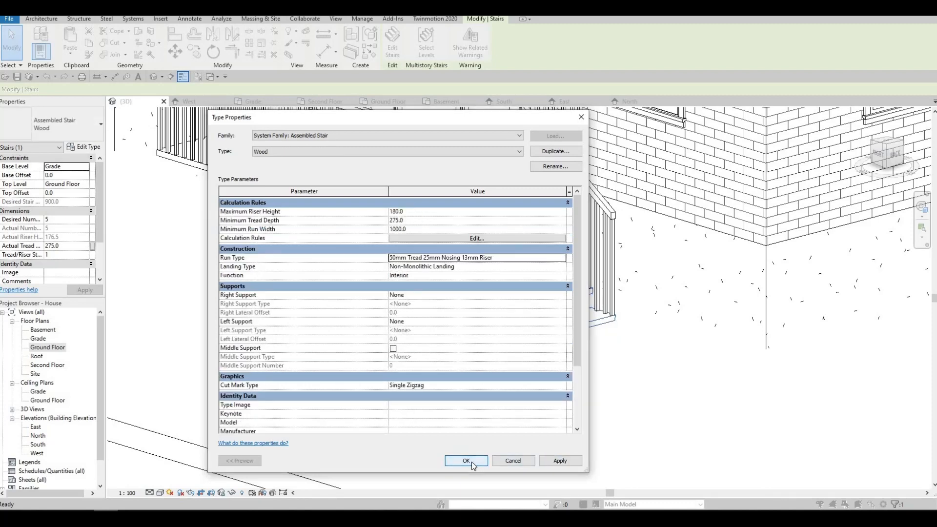
key(Return)
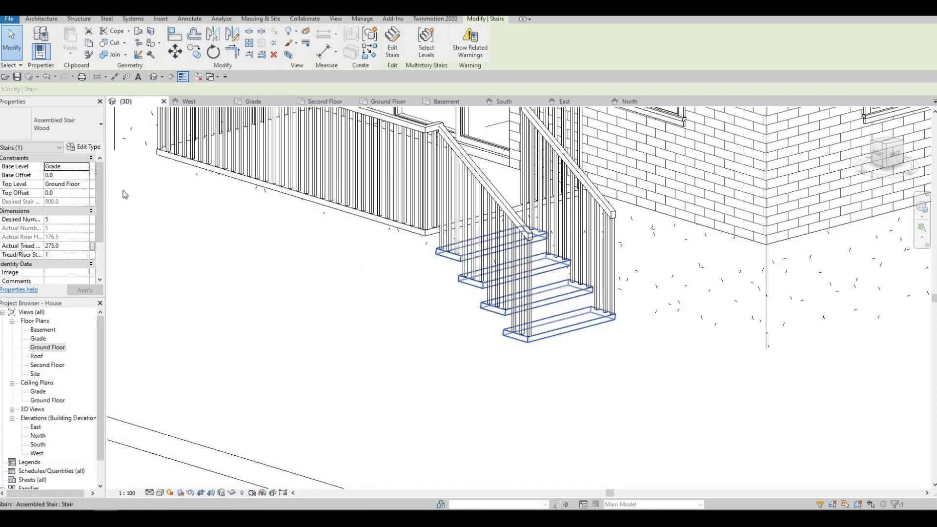
Enable the Middle Support for the Wood stair type and check the stair and platform in 3D from several sides
click(85, 146)
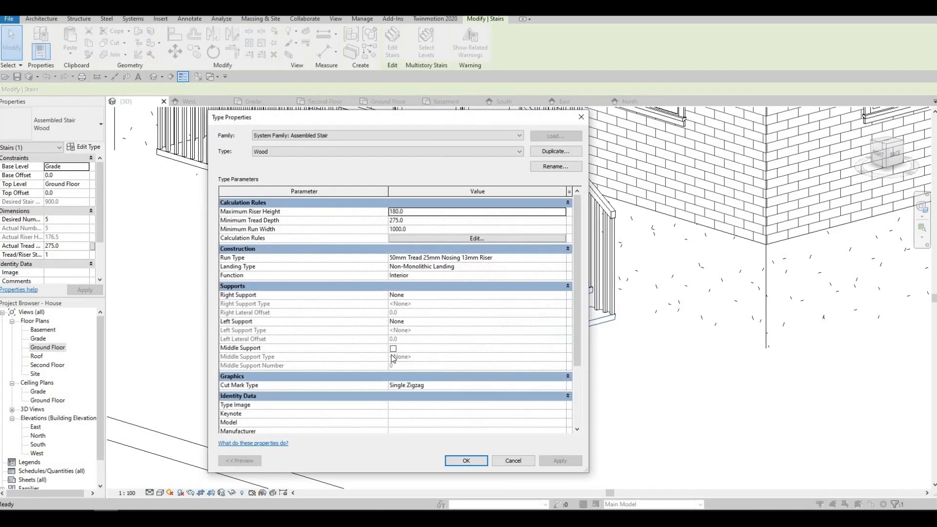
click(395, 349)
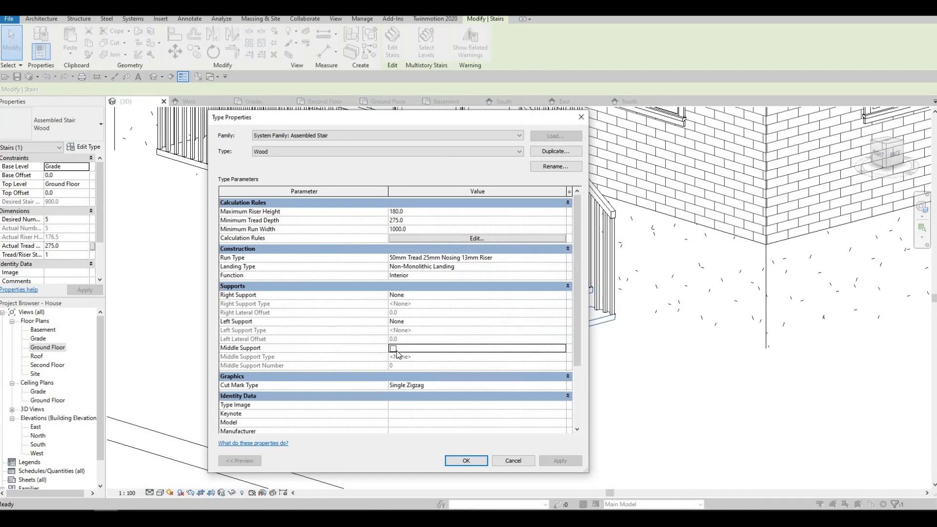
key(space)
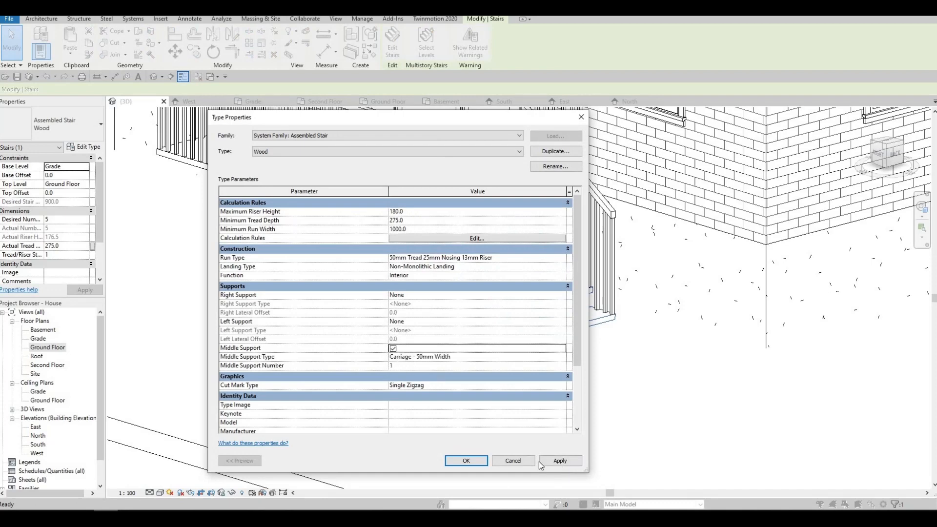
click(477, 460)
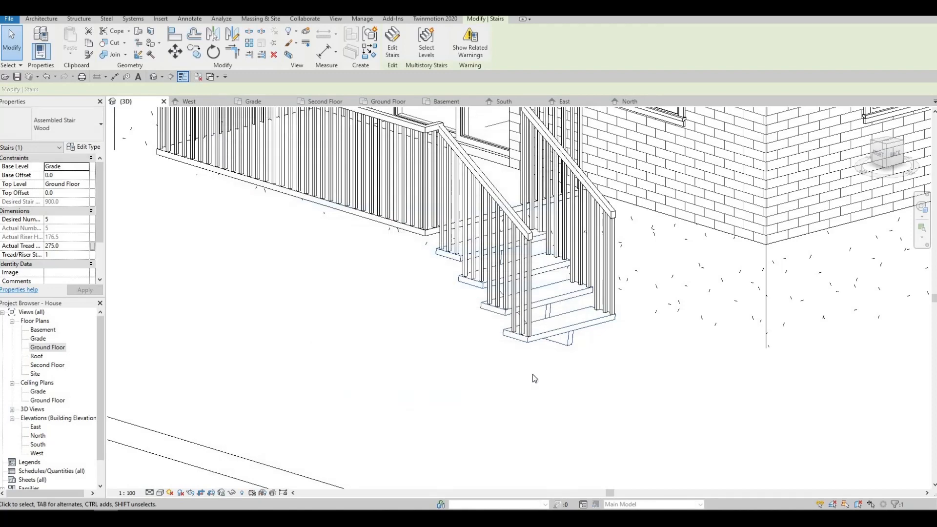
key(Escape)
shift+middle_drag(495, 387, 548, 355)
mouse_move(391, 161)
shift+middle_down()
mouse_move(595, 376)
mouse_move(547, 309)
mouse_move(556, 324)
mouse_move(686, 343)
mouse_move(538, 307)
mouse_move(345, 299)
mouse_move(479, 321)
mouse_move(228, 265)
mouse_move(600, 278)
mouse_move(184, 294)
mouse_move(632, 199)
mouse_move(537, 384)
shift+middle_up()
scroll(548, 320, down, 1)
scroll(555, 314, down, 2)
scroll(559, 314, up, 3)
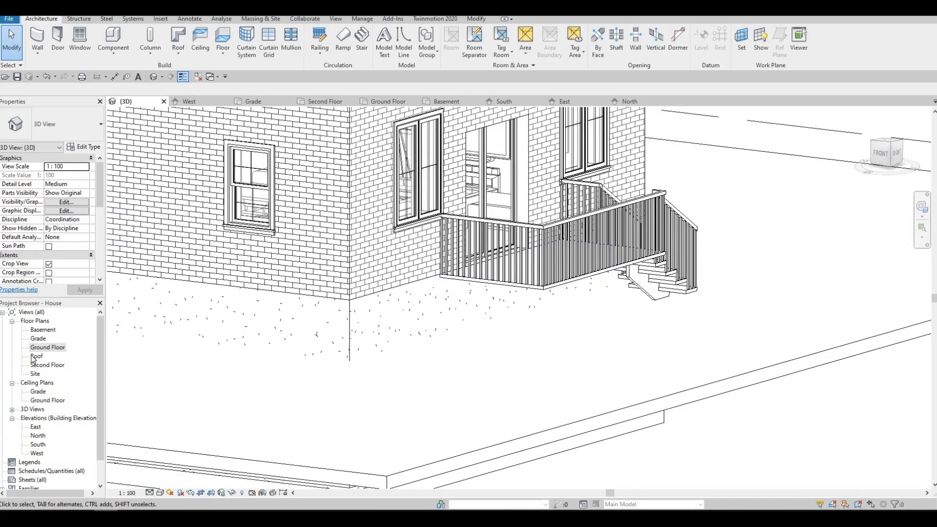
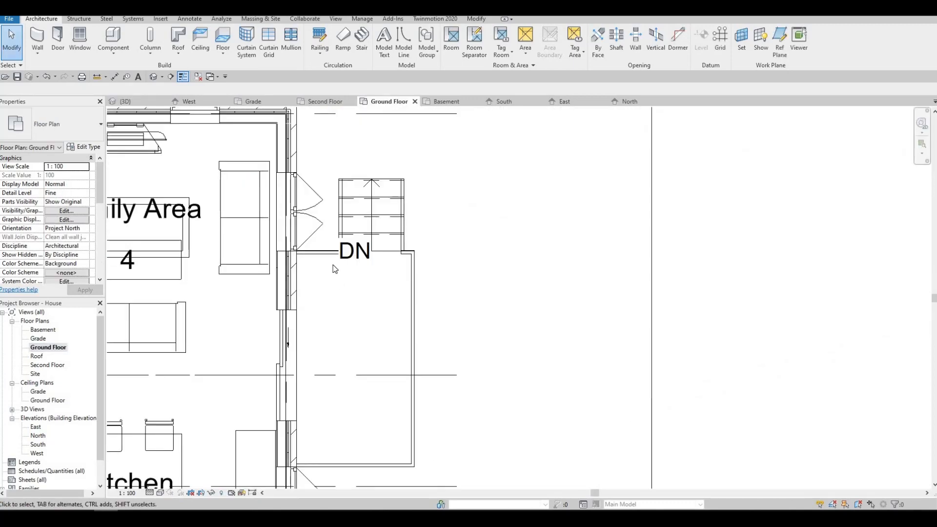
With the Ground Floor plan open, load the M_Round Column family from the Columns library folder
scroll(334, 265, down, 1)
middle_drag(333, 266, 384, 192)
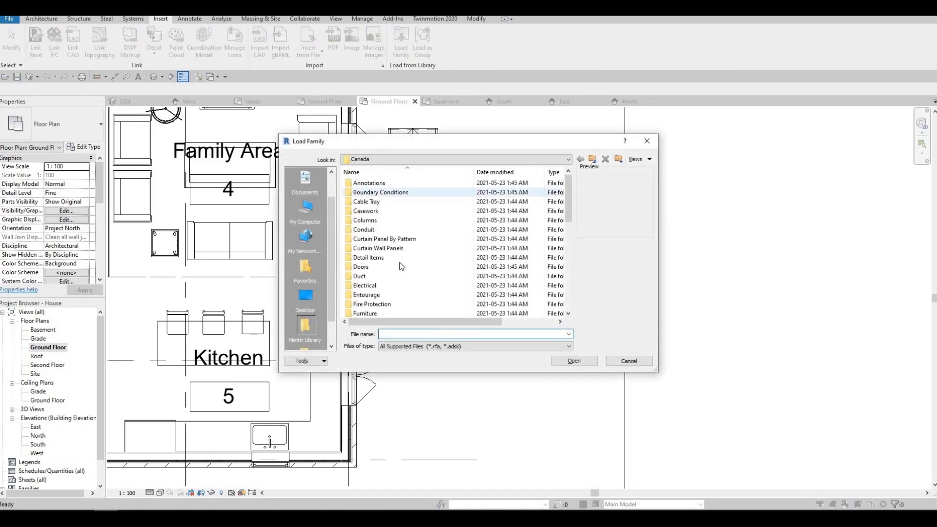
double_click(388, 221)
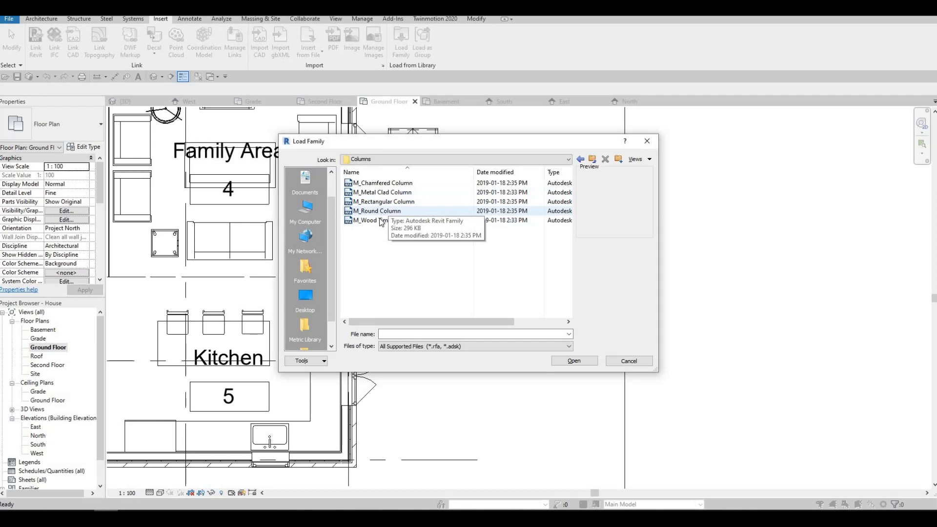
click(380, 211)
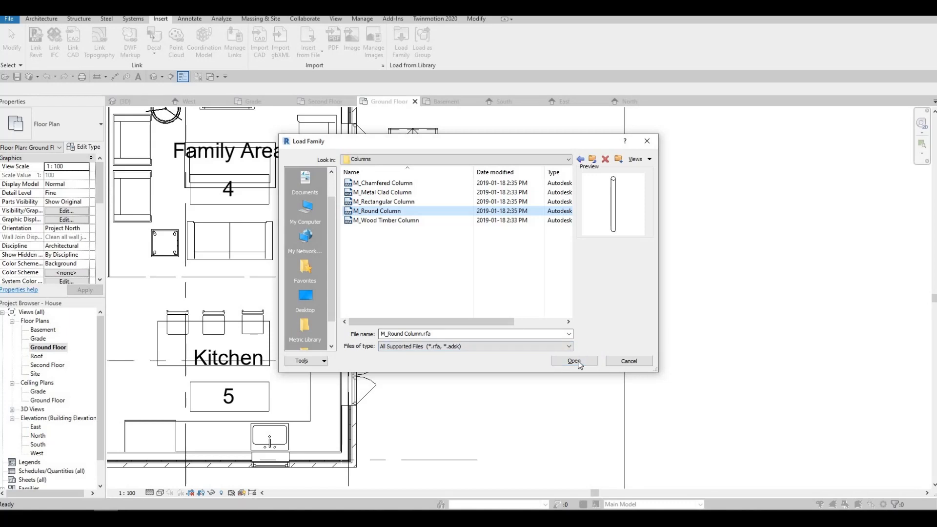
click(564, 362)
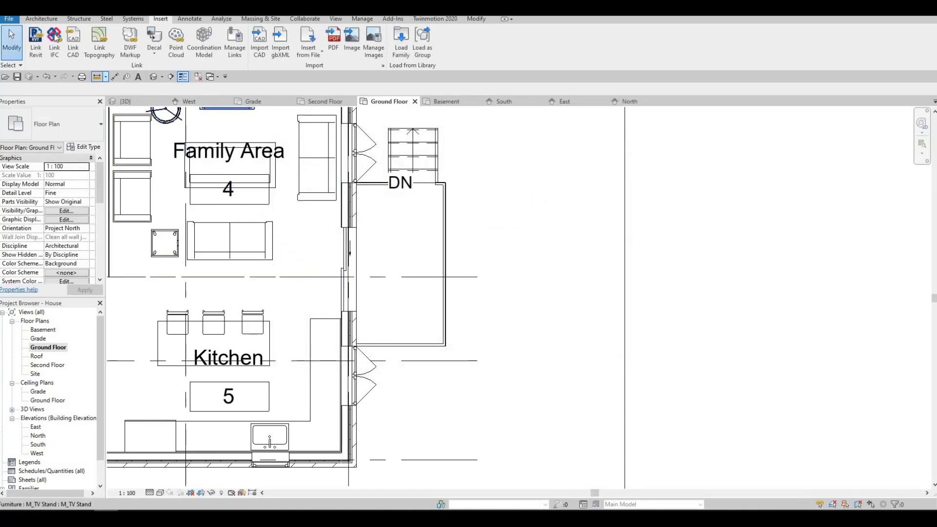
click(41, 19)
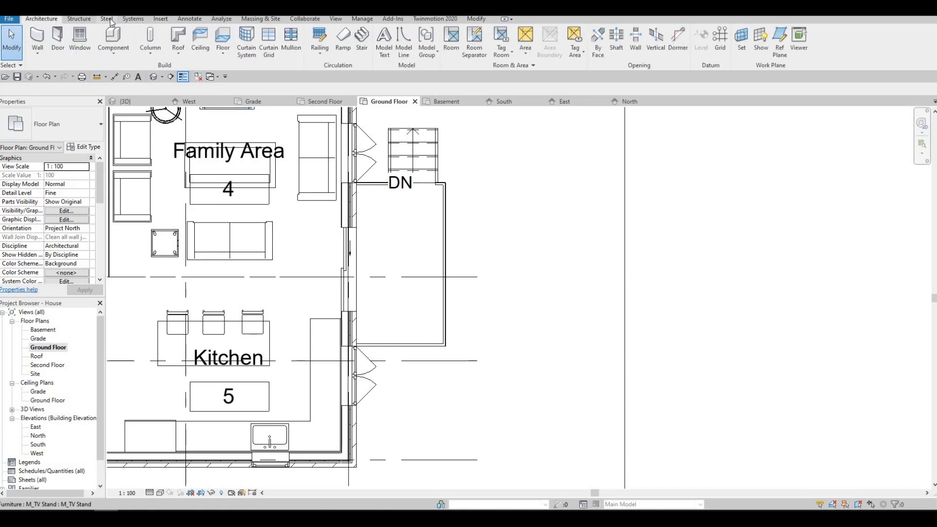
scroll(84, 24, down, 2)
scroll(86, 57, up, 1)
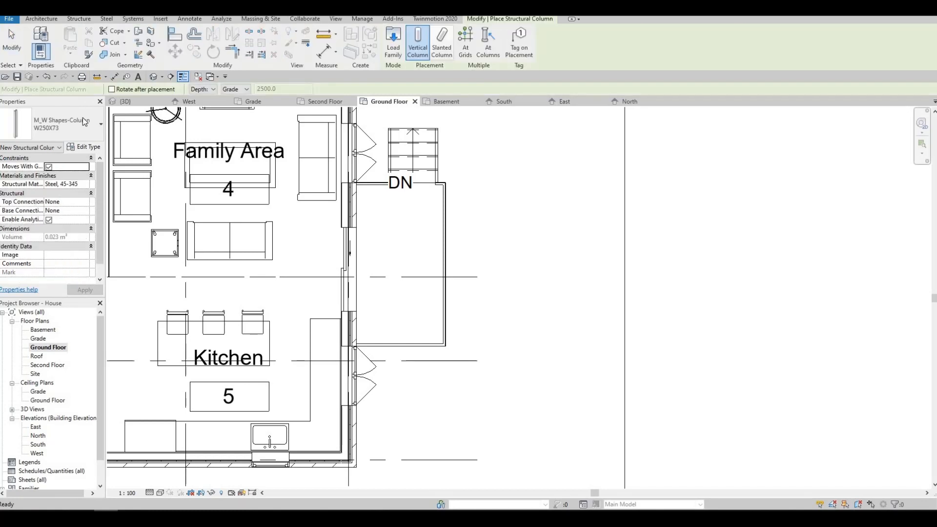
click(73, 128)
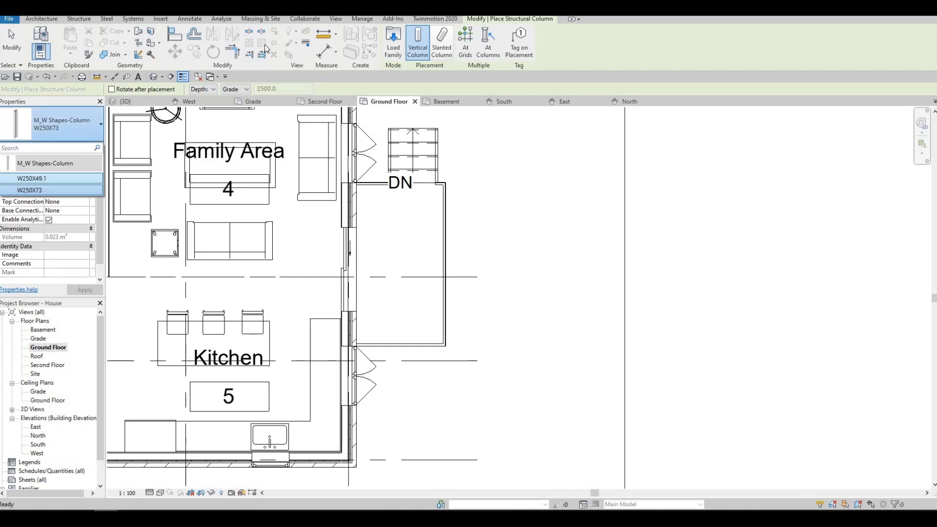
key(Escape)
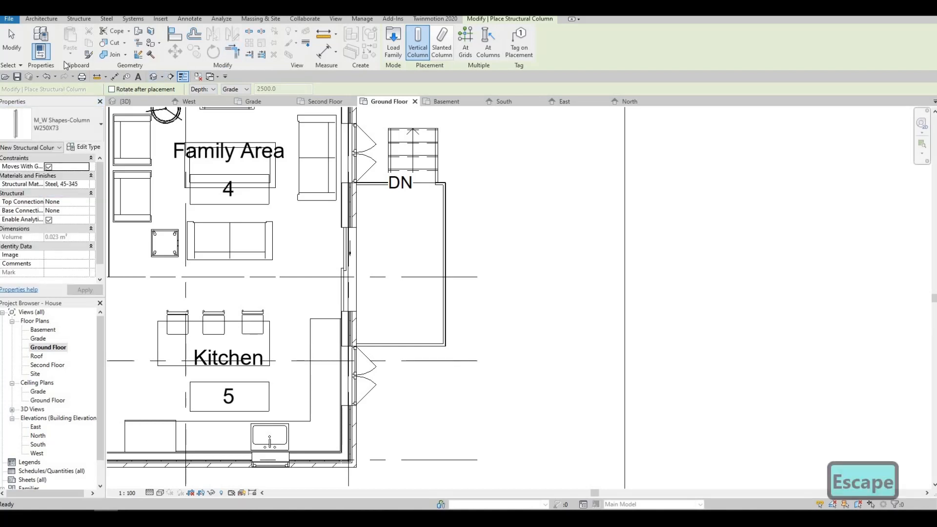
key(Escape)
click(46, 19)
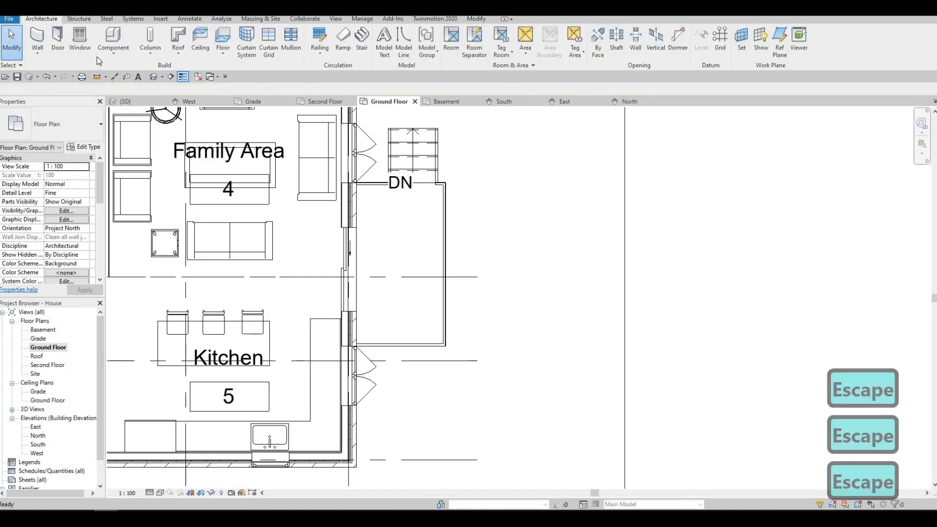
click(108, 49)
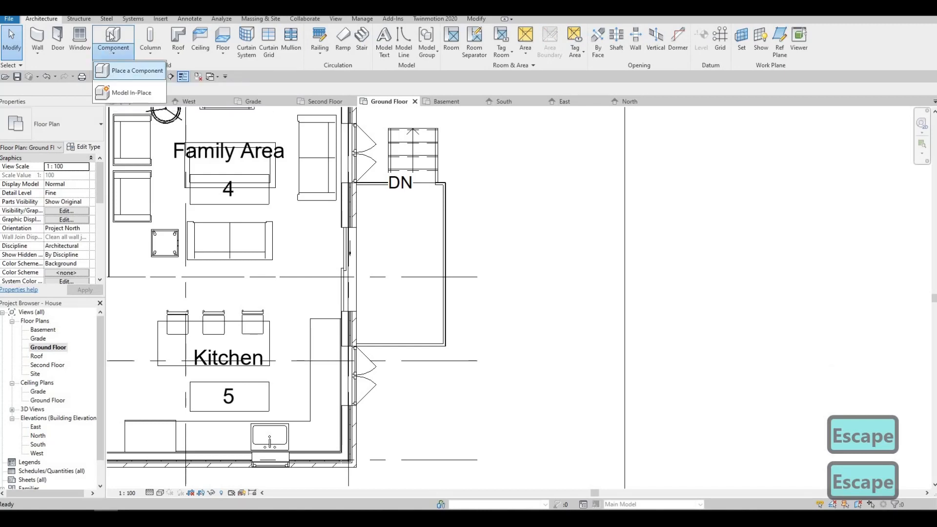
click(112, 35)
key(Escape)
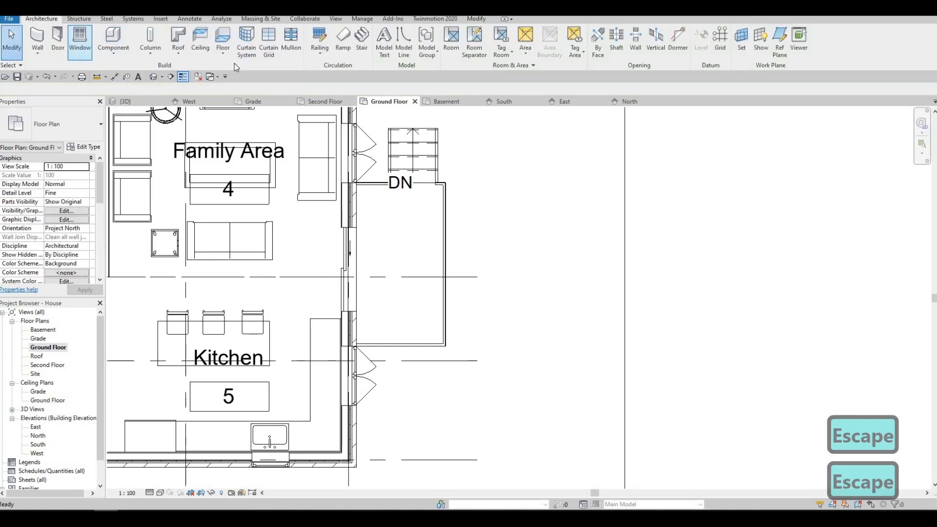
key(F1)
click(150, 52)
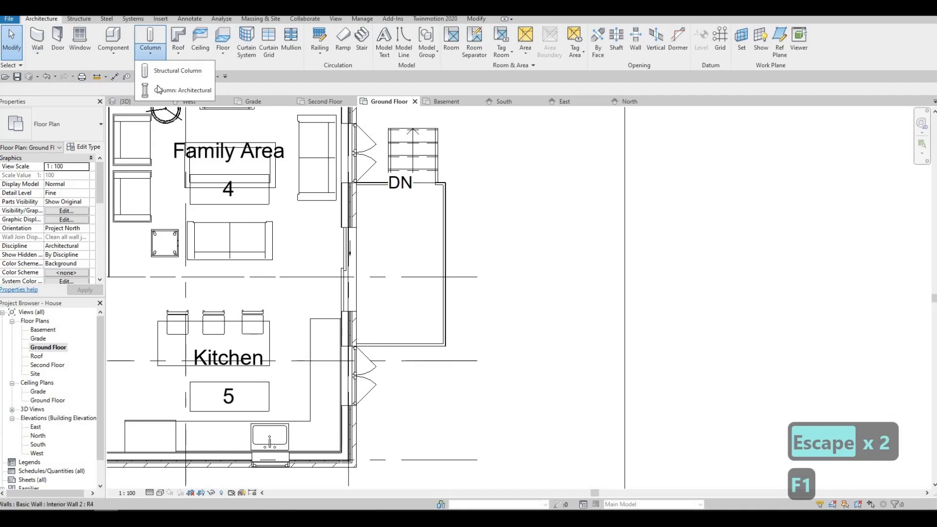
click(157, 87)
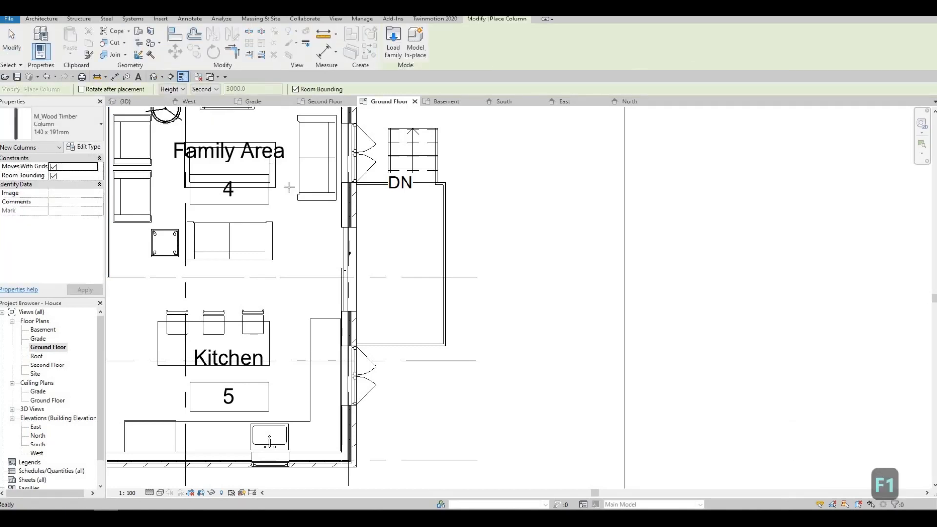
scroll(434, 315, up, 3)
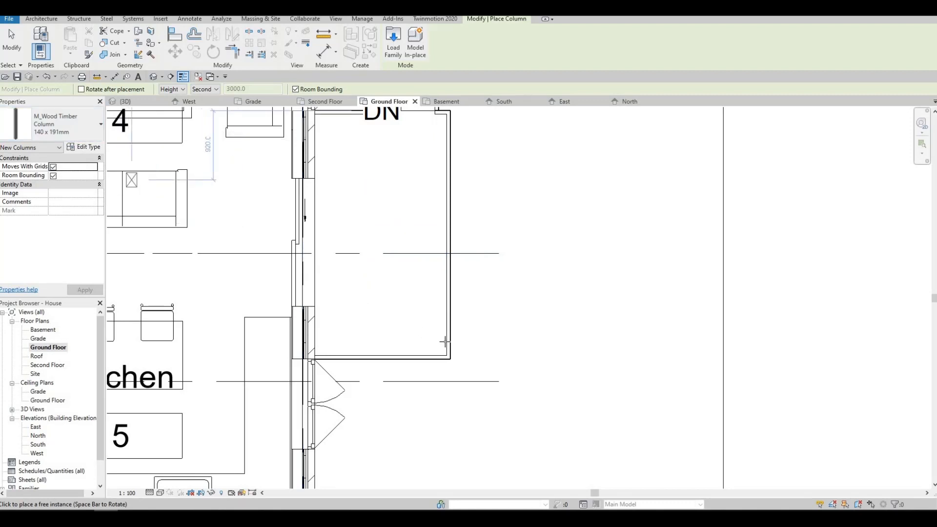
scroll(440, 348, up, 1)
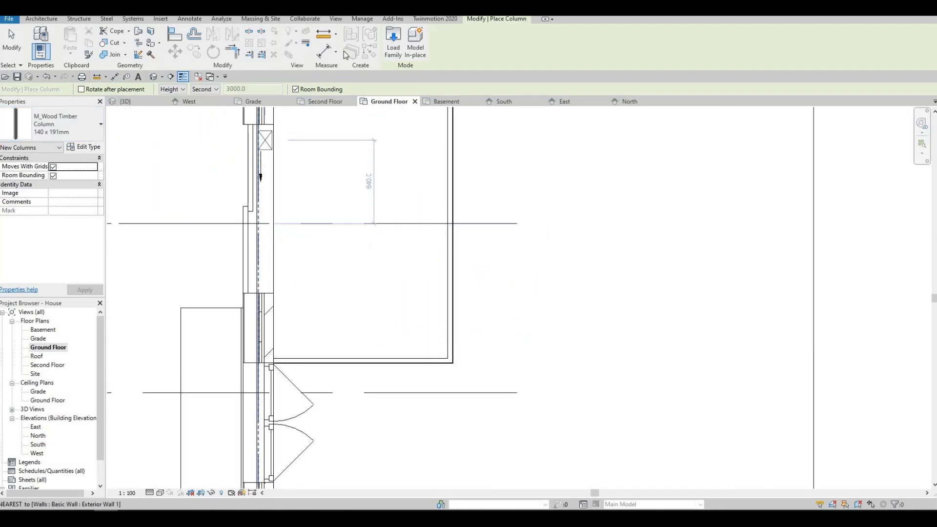
key(Escape)
key(Escape)
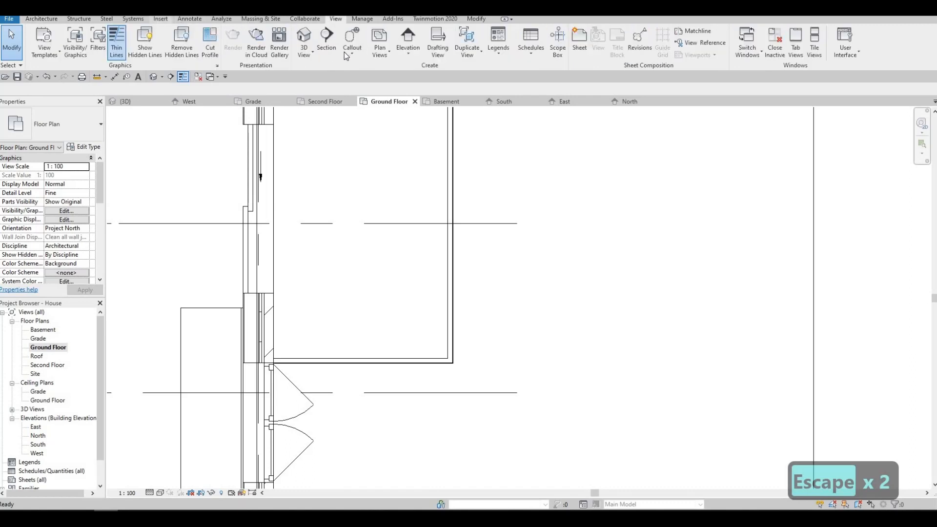
Load the M_Round Column and M_Wood Timber Column families from the Columns library folder
click(160, 19)
click(401, 41)
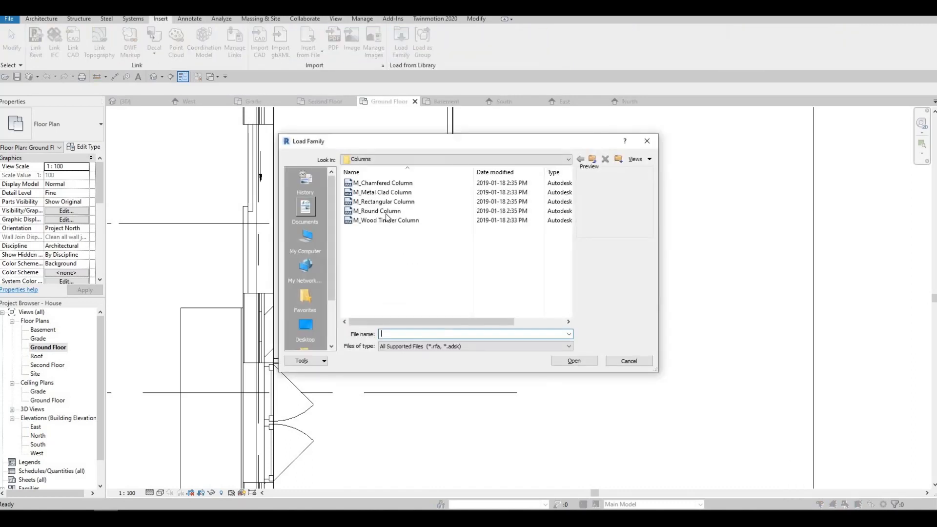
click(386, 211)
ctrl+click(385, 220)
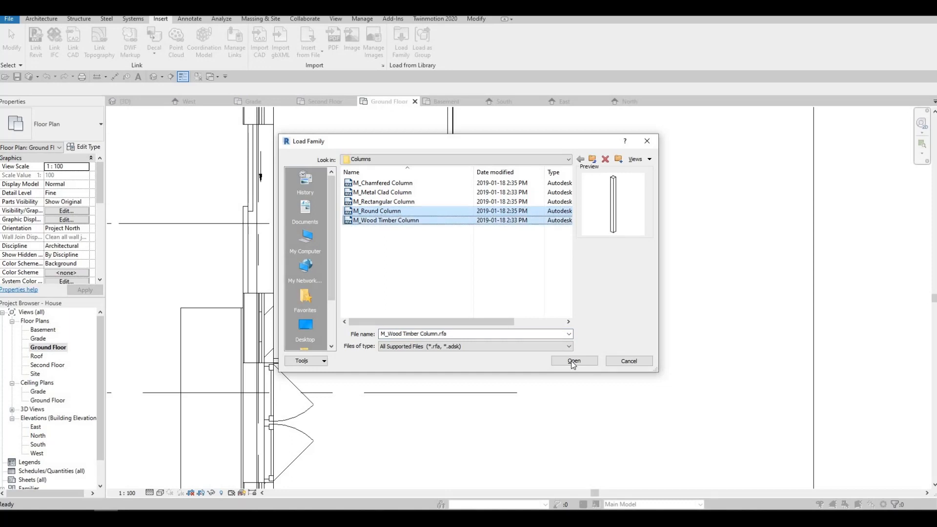
key(Return)
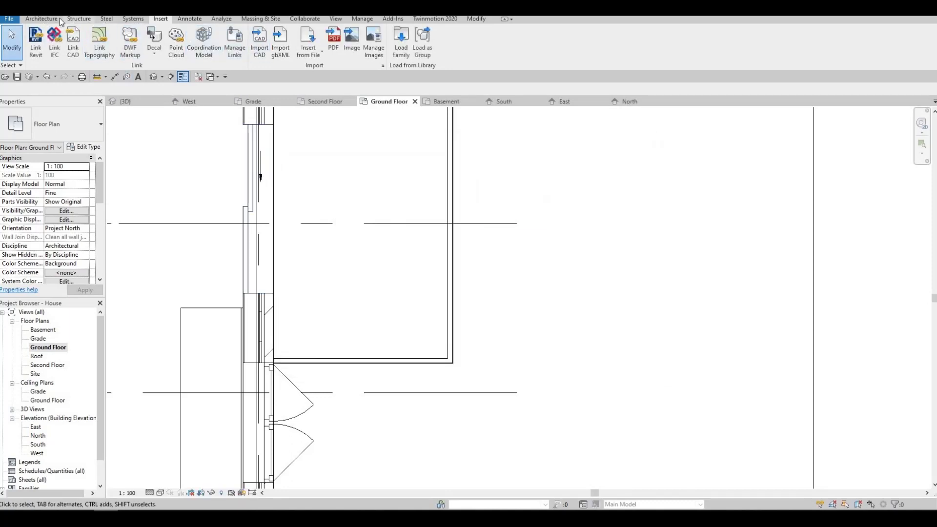
Start placing M_Wood Timber Column 140 x 191mm architectural columns, with one at each platform corner on the end opposite the stair
click(41, 19)
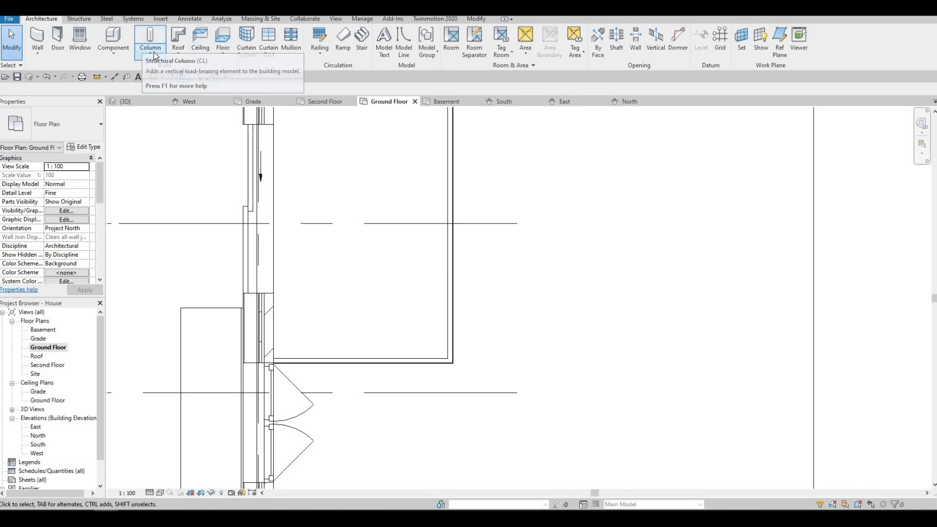
click(150, 53)
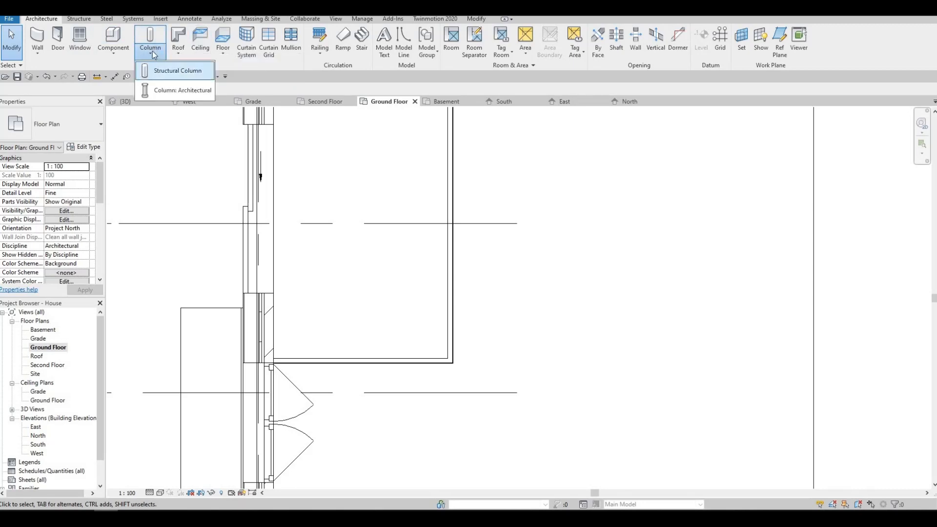
click(164, 90)
click(78, 125)
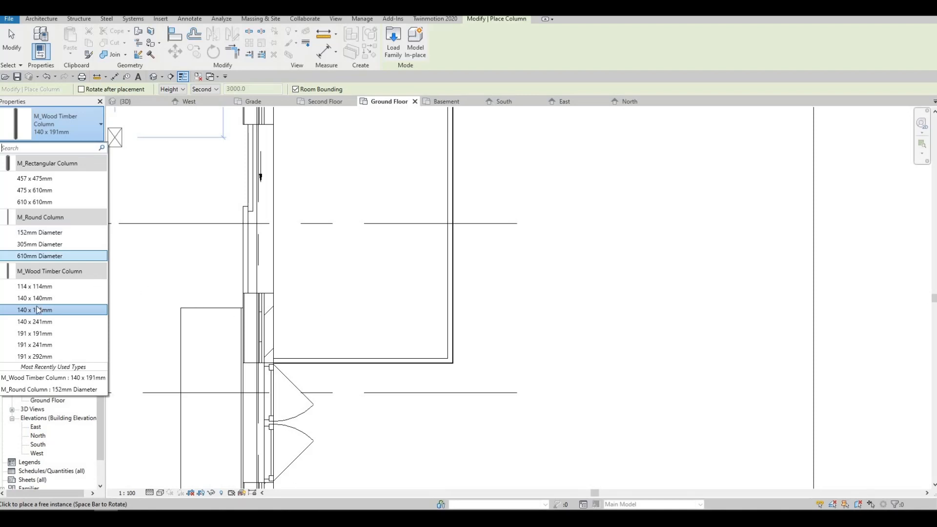
click(412, 349)
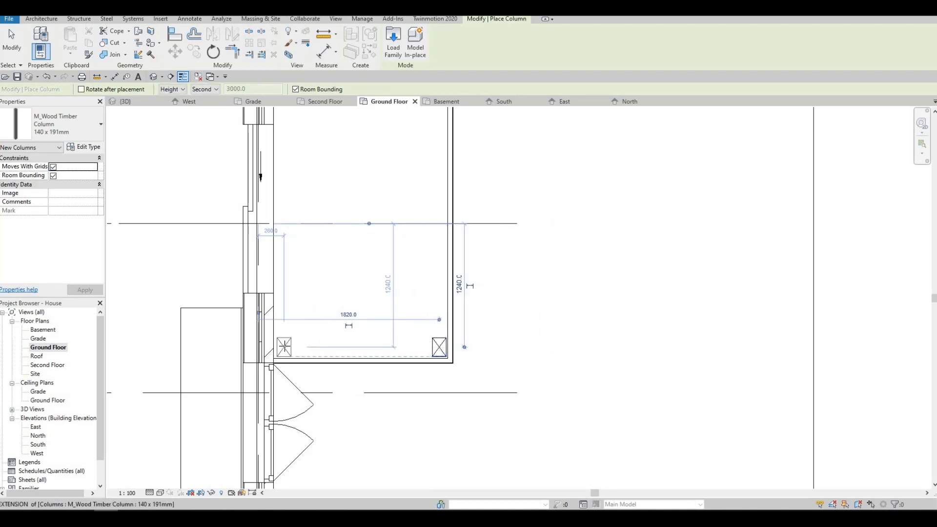
Place two more 140 x 191mm timber columns at the platform corners on the stair end
scroll(443, 254, up, 1)
middle_drag(445, 235, 443, 341)
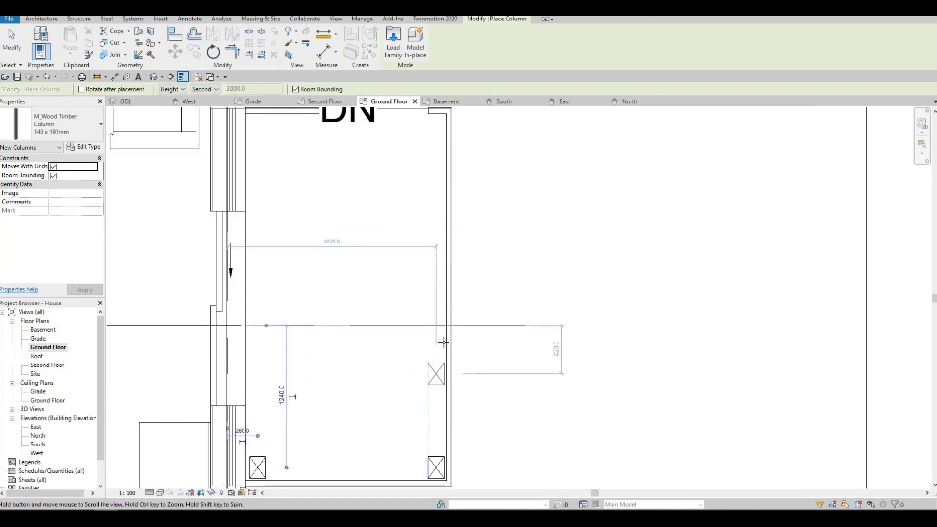
scroll(444, 224, down, 1)
middle_drag(445, 178, 447, 267)
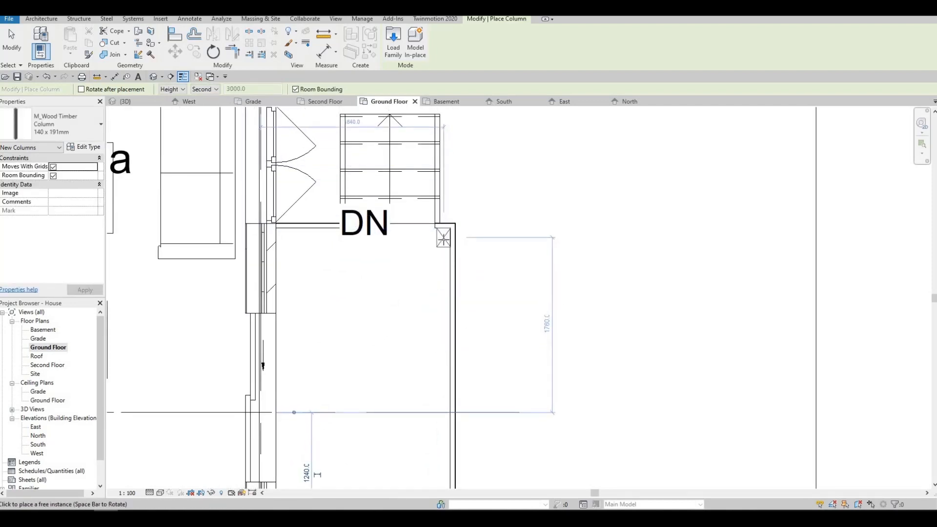
click(288, 238)
middle_drag(433, 314, 433, 237)
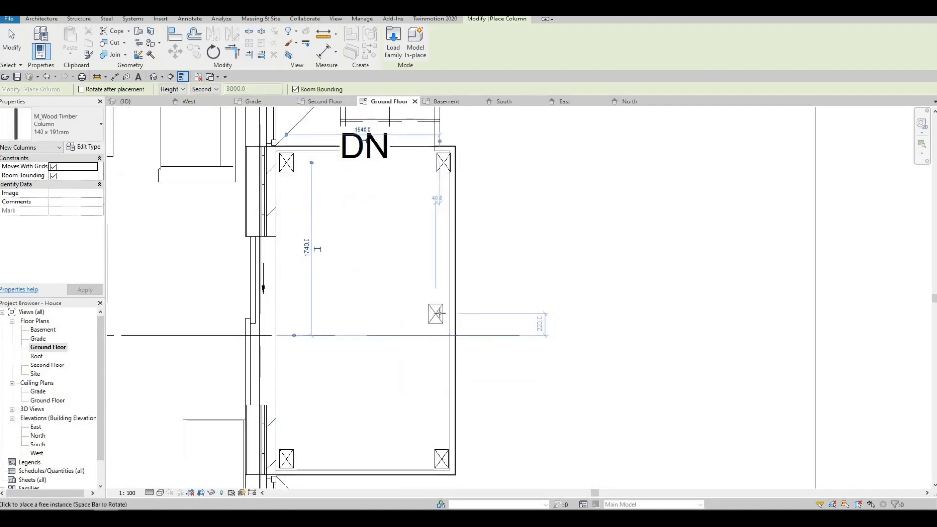
Place a pair of 140 x 191mm timber columns midway along the platform's outer and house sides, and end column placement
click(436, 314)
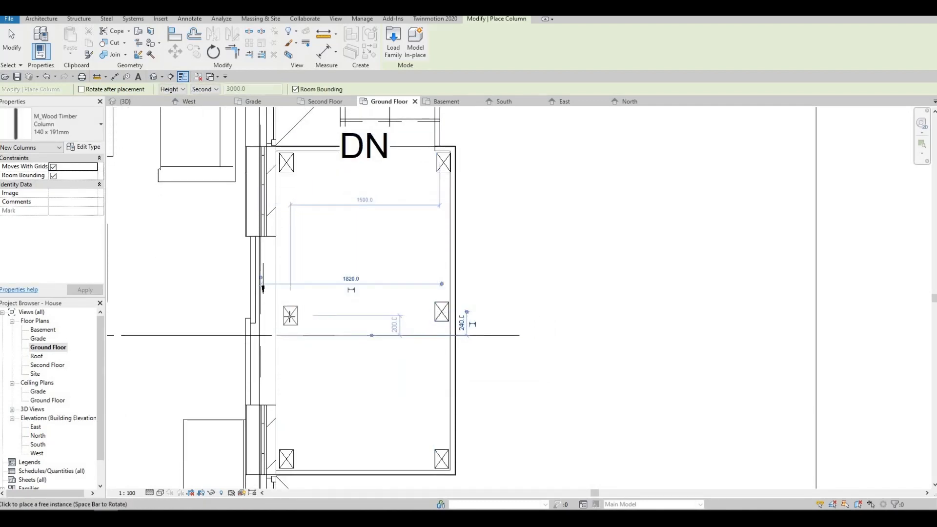
click(287, 315)
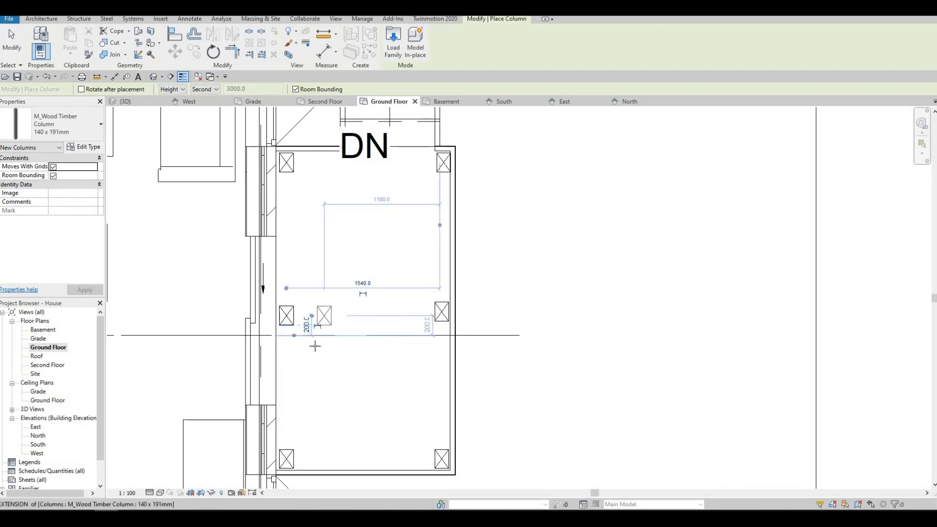
key(Escape)
key(Escape)
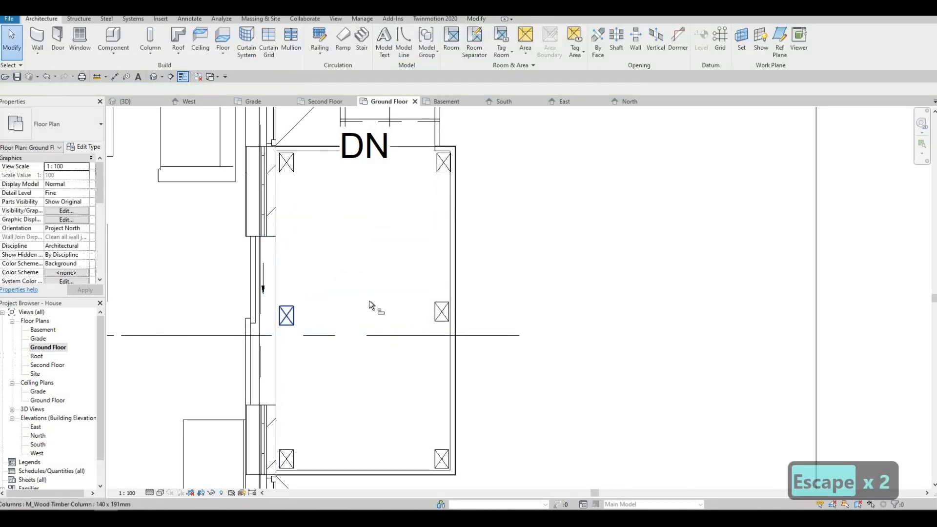
Align the back face of the middle column on the house side with that of the outer middle column
key(a)
key(l)
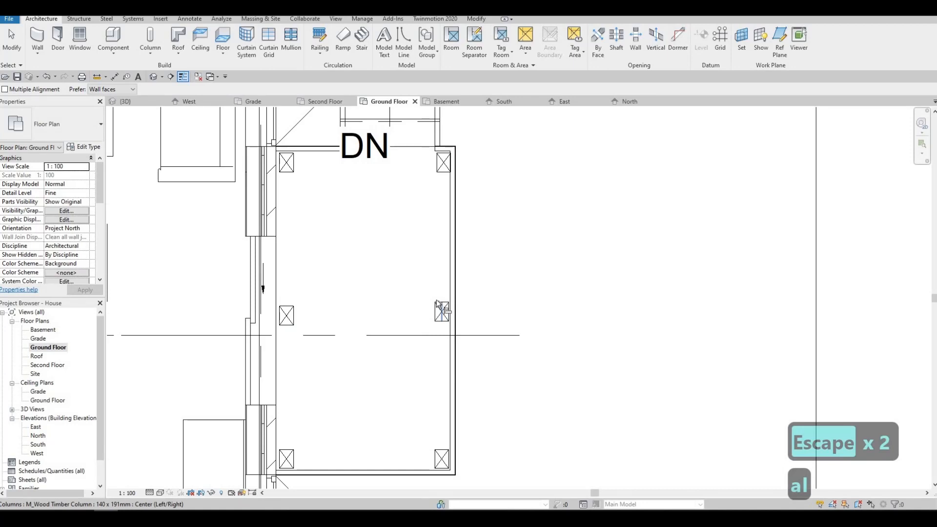
key(Tab)
click(437, 301)
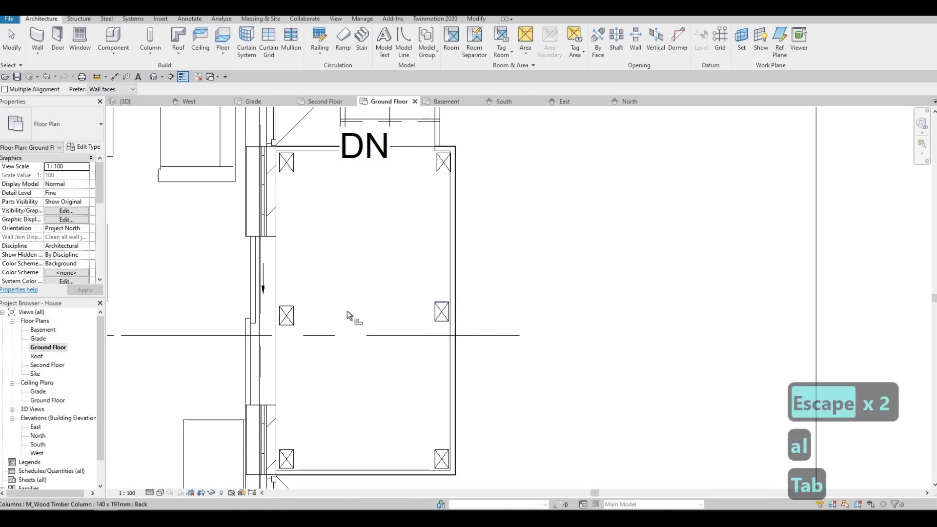
click(286, 306)
key(Escape)
key(Escape)
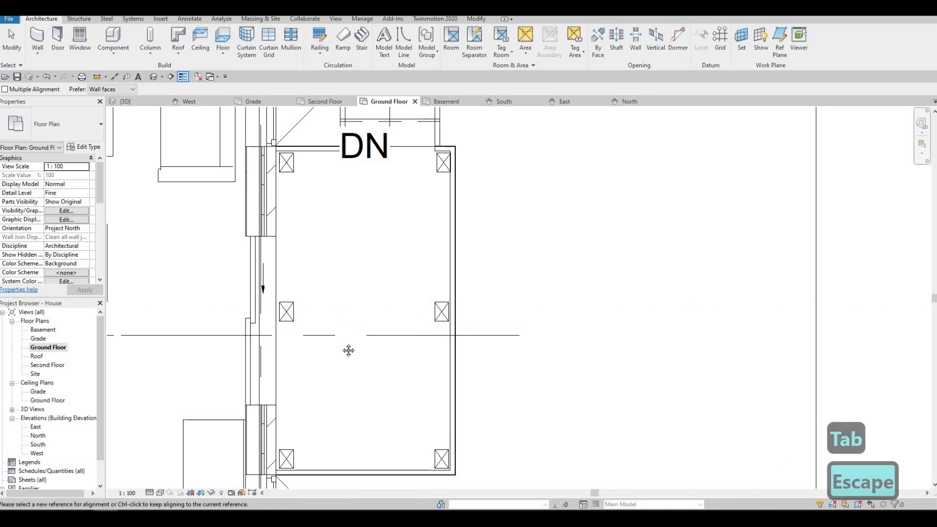
Align the inner faces of the three timber columns along the house wall, working from the corner opposite the stair
middle_drag(342, 344, 337, 349)
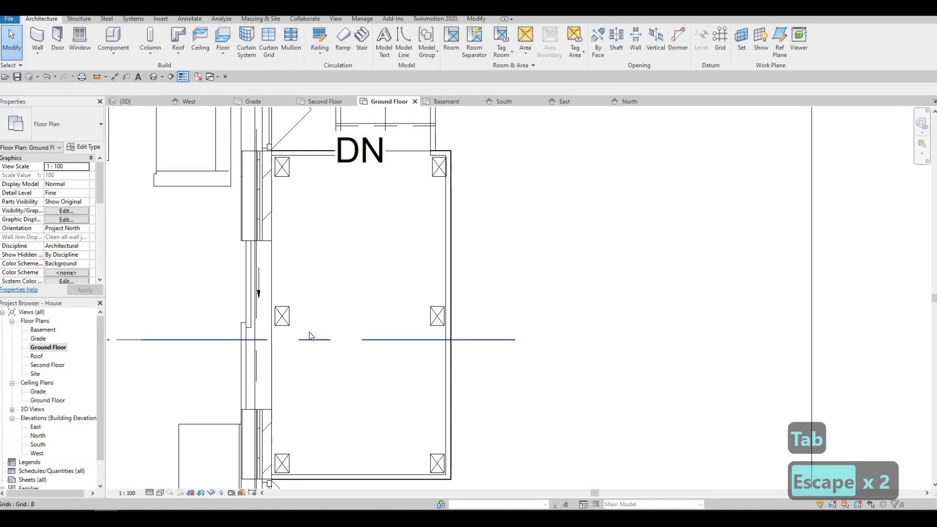
key(a)
key(l)
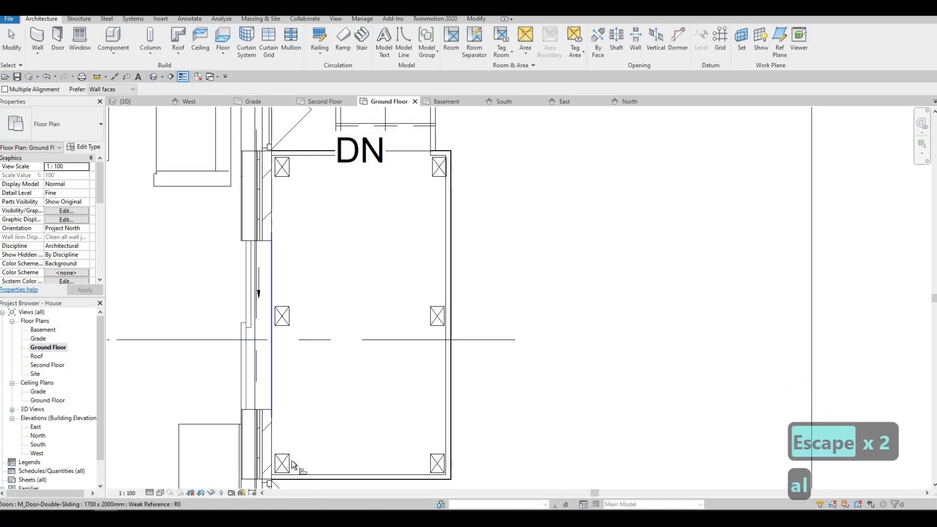
click(290, 326)
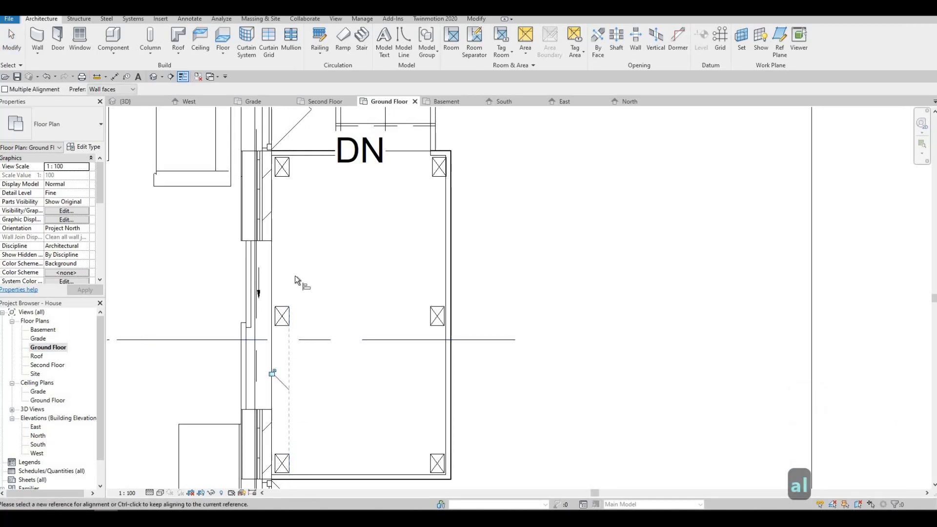
click(295, 177)
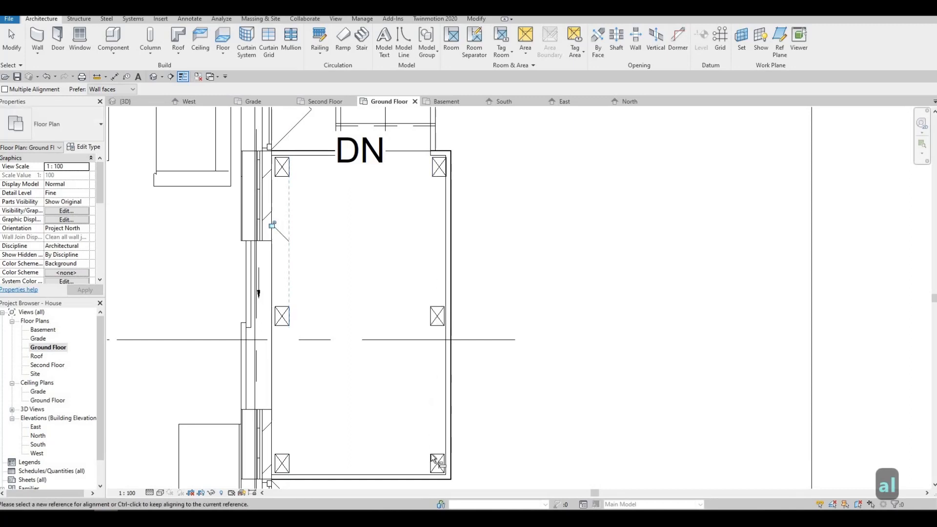
Align the inner faces of the three timber columns along the platform's outer edge and end the Align command
click(431, 322)
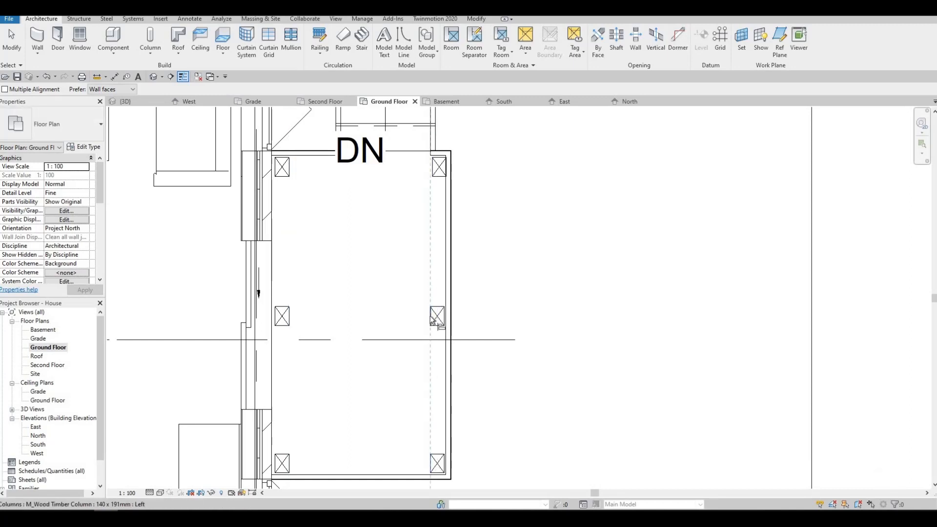
click(433, 182)
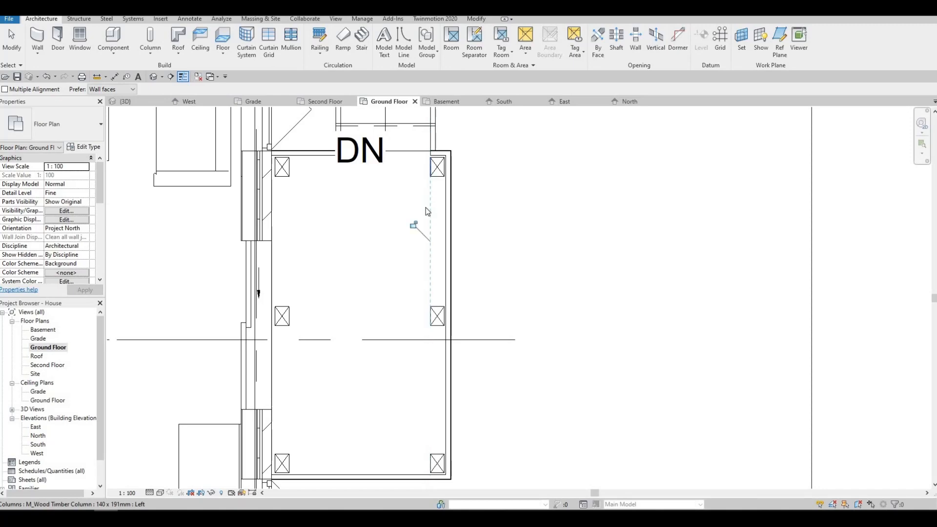
key(Escape)
key(Escape)
key(Escape)
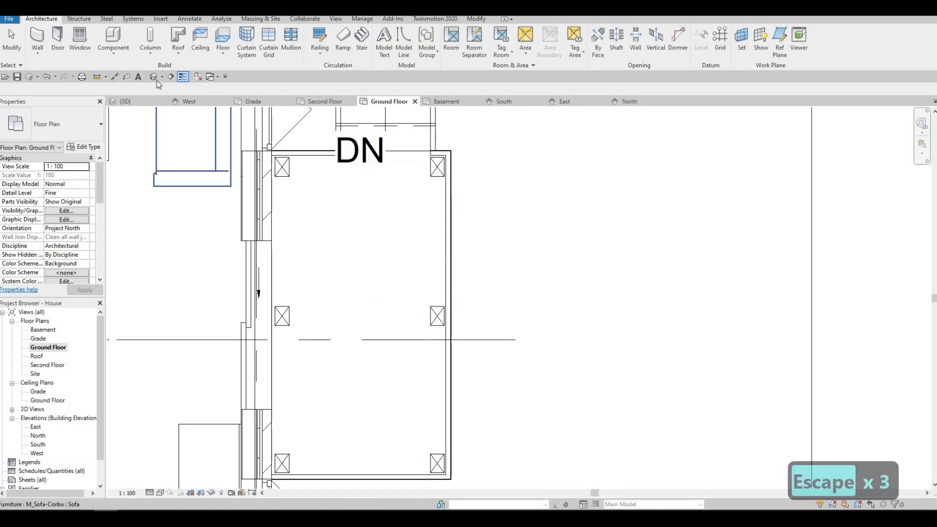
Open the default 3D view and check the level constraints of the outer corner column on the platform
click(154, 76)
scroll(375, 163, up, 5)
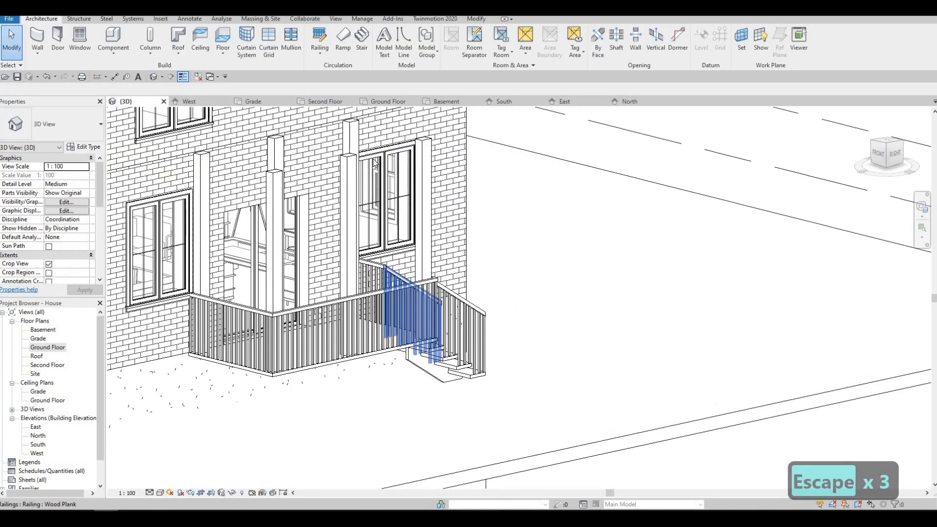
middle_drag(374, 161, 451, 127)
click(347, 192)
middle_drag(285, 137, 273, 205)
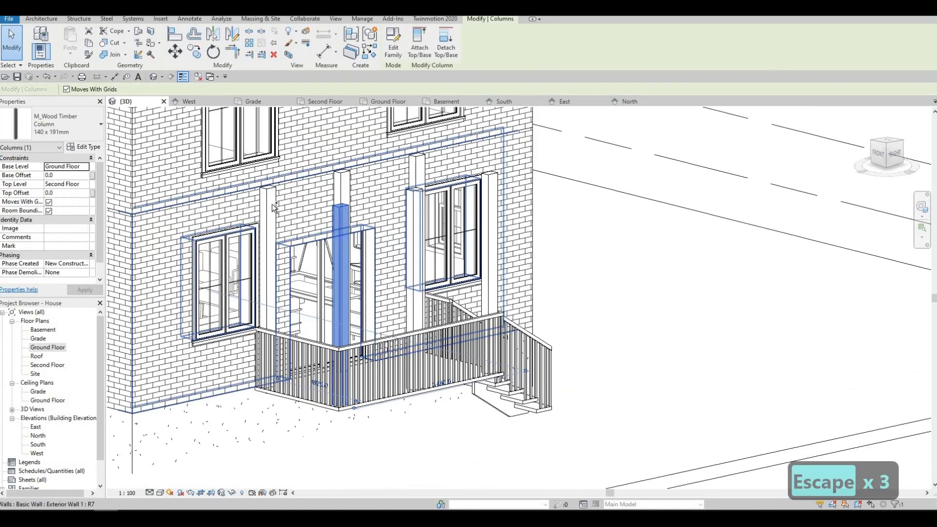
key(Escape)
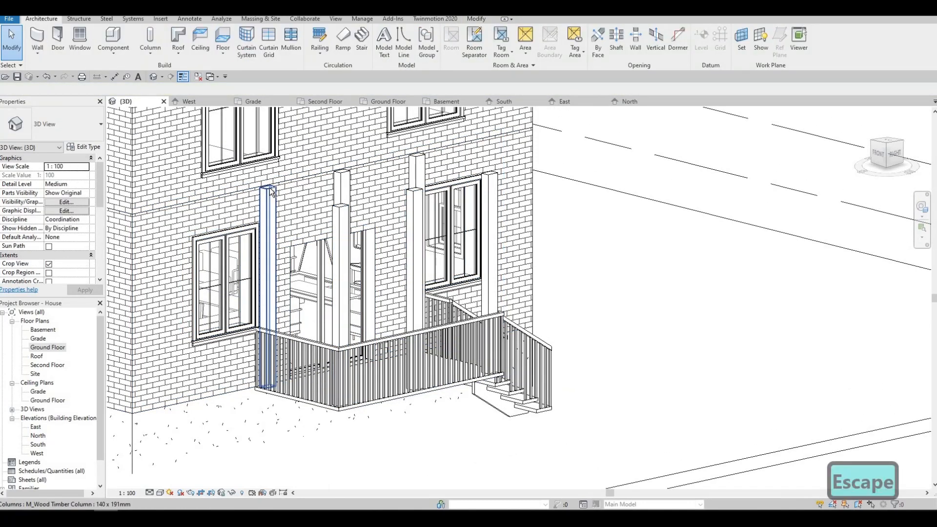
Set the base level of all six timber columns to Grade and their top level to Ground Floor
click(325, 207)
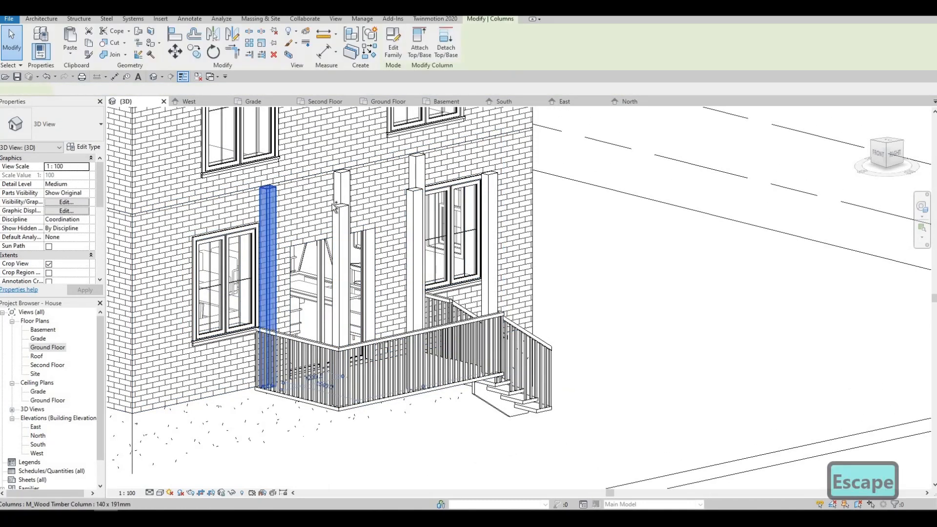
ctrl+click(346, 181)
ctrl+click(346, 181)
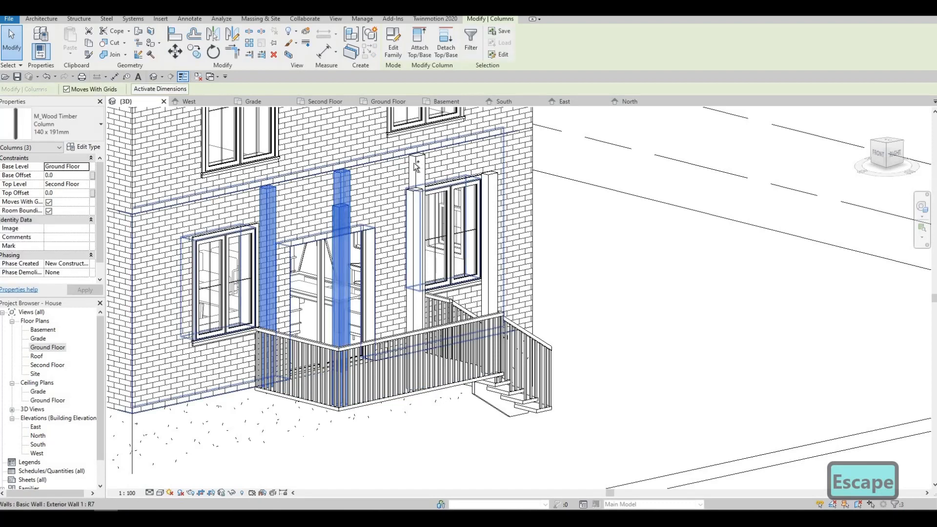
ctrl+click(418, 195)
ctrl+click(415, 190)
ctrl+click(491, 174)
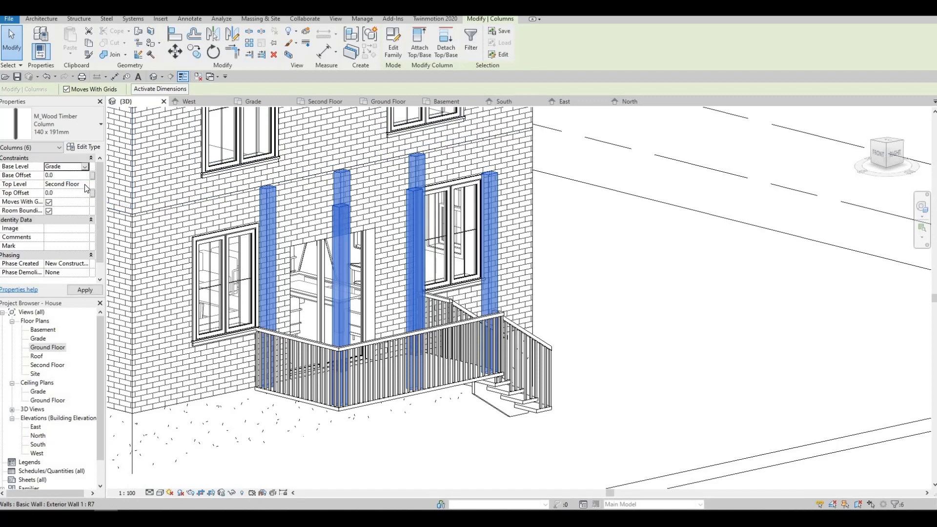
click(84, 183)
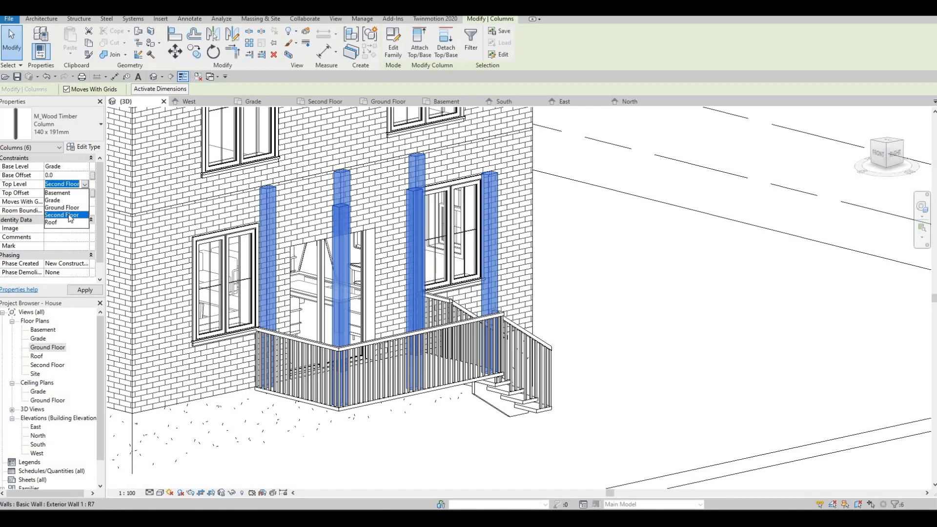
click(61, 208)
click(84, 289)
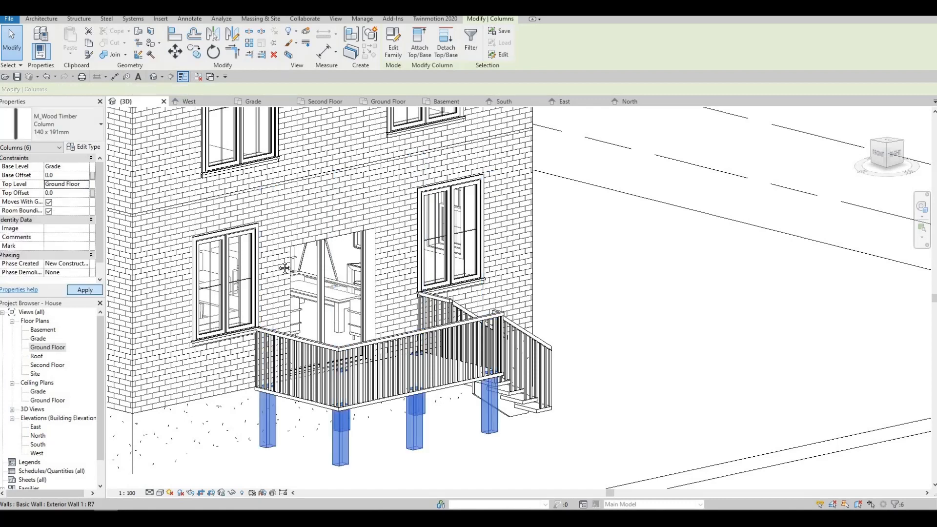
Set the top offset of the six timber columns to -100 and deselect them
middle_drag(185, 336, 262, 273)
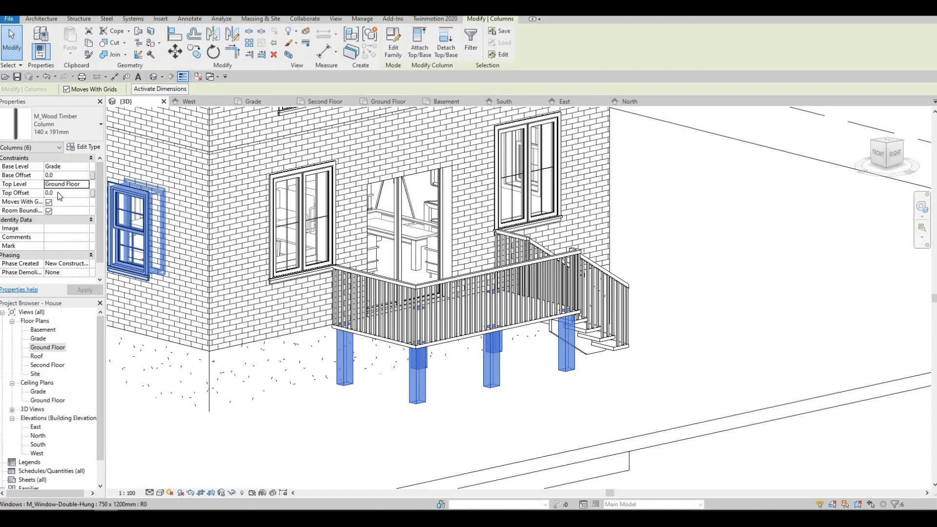
click(58, 192)
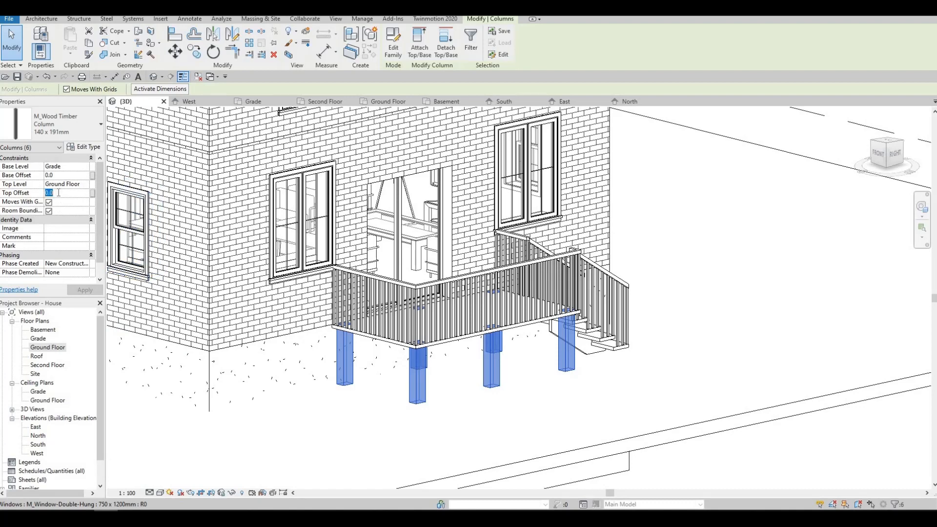
text(-100)
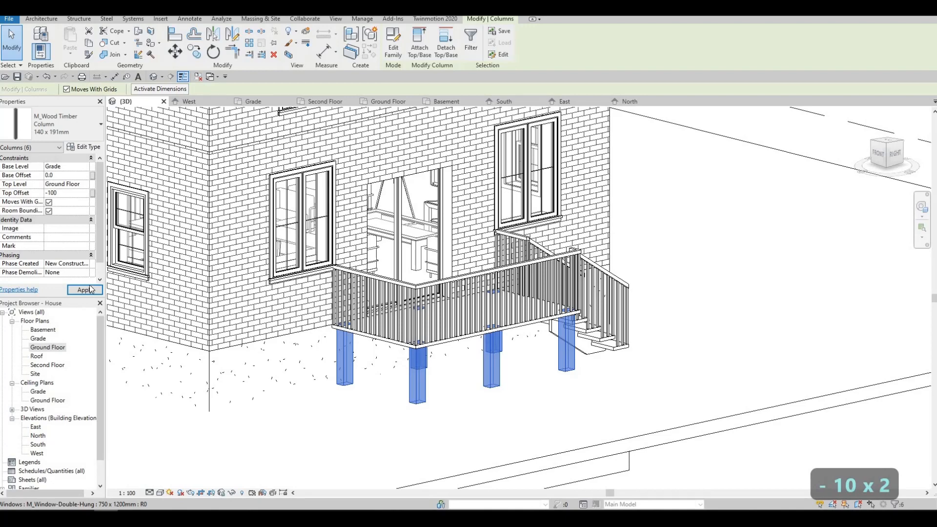
click(88, 290)
key(Escape)
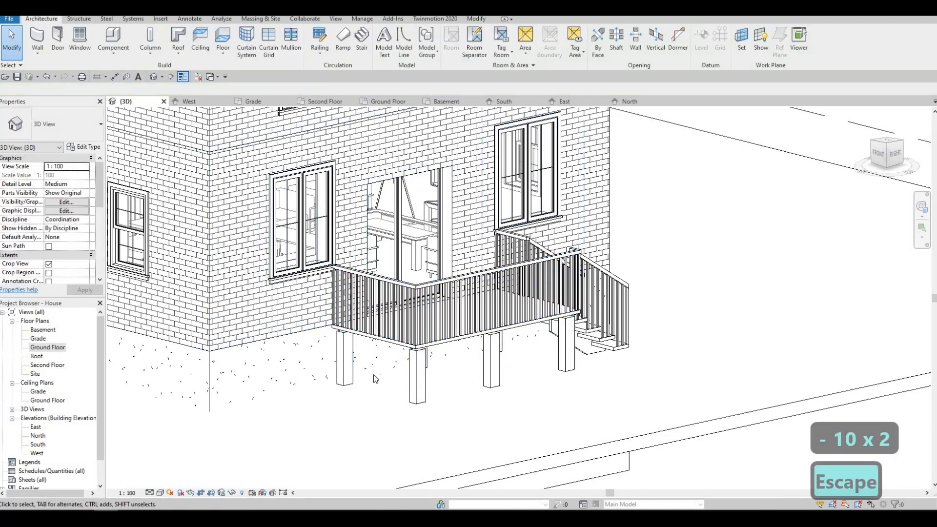
Select the six timber columns under the platform and set their top offset to -50
scroll(359, 368, up, 2)
scroll(371, 371, down, 1)
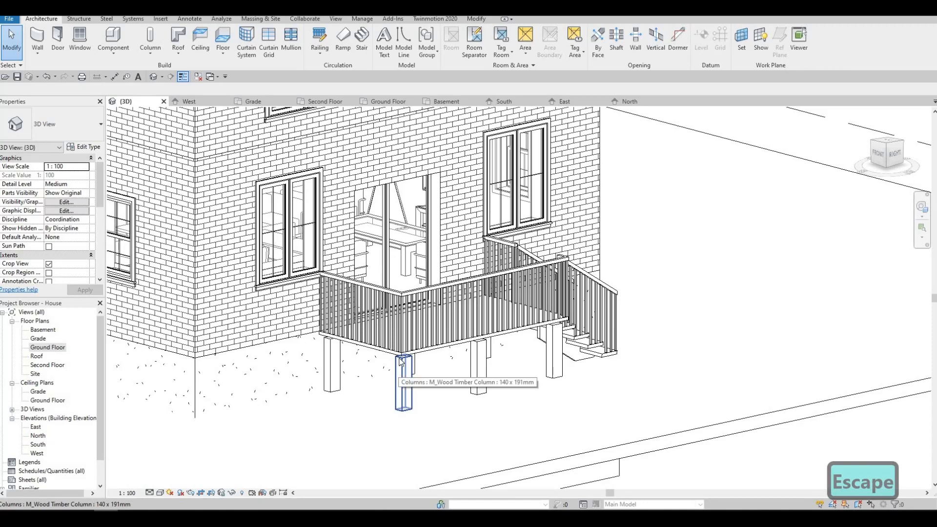
middle_drag(396, 320, 299, 214)
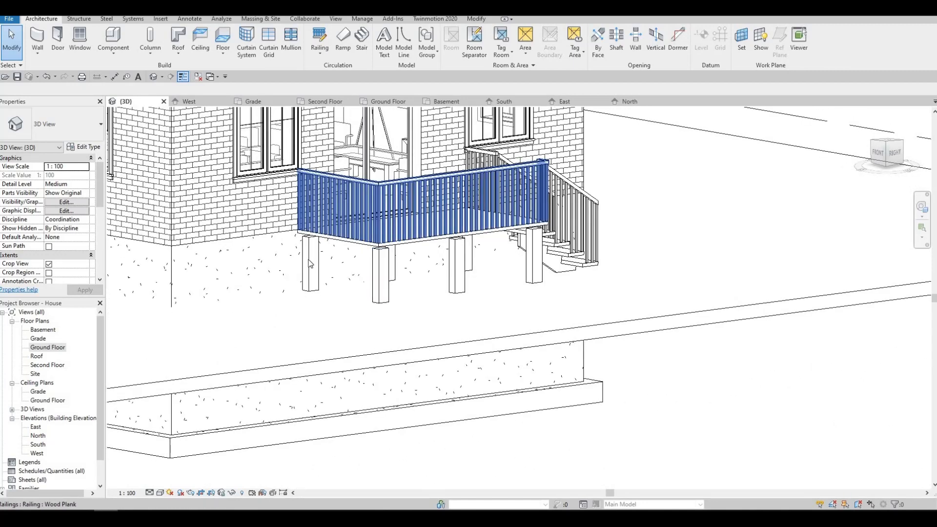
click(380, 275)
ctrl+click(384, 267)
ctrl+click(394, 261)
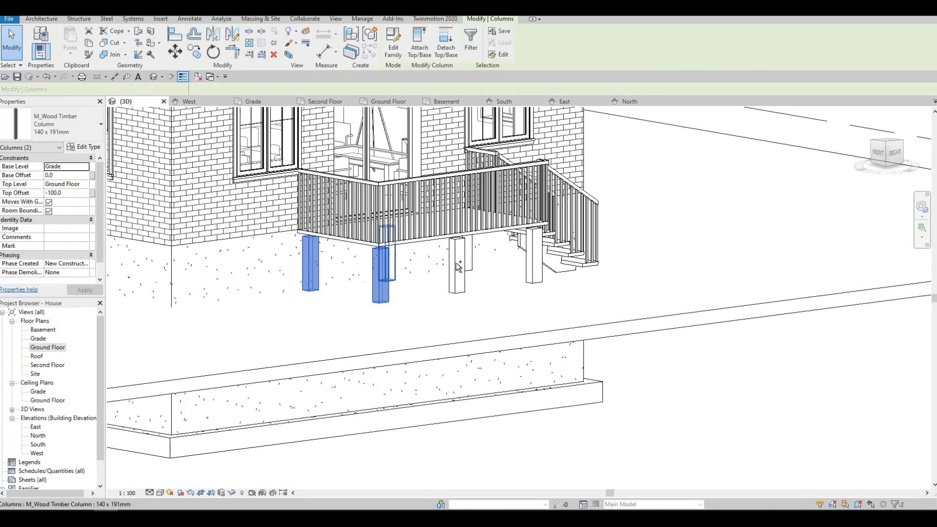
ctrl+click(456, 263)
ctrl+click(534, 256)
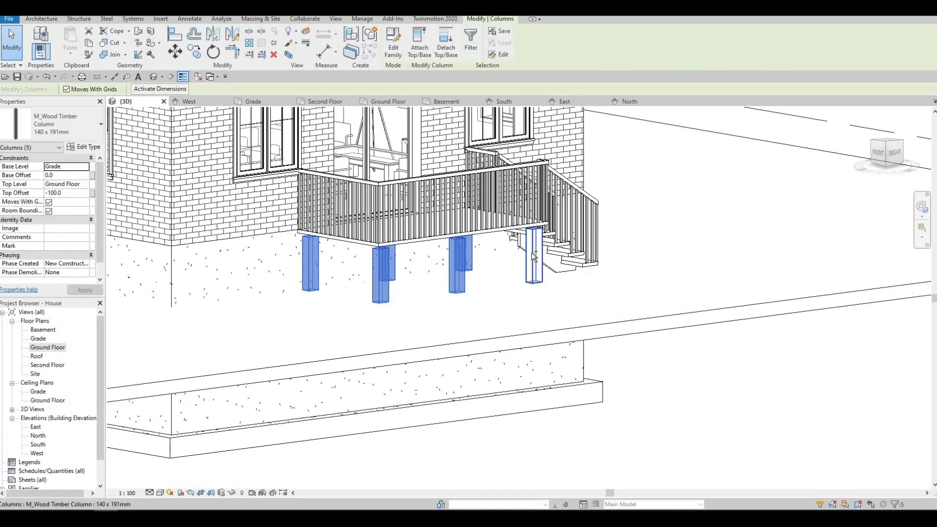
click(72, 192)
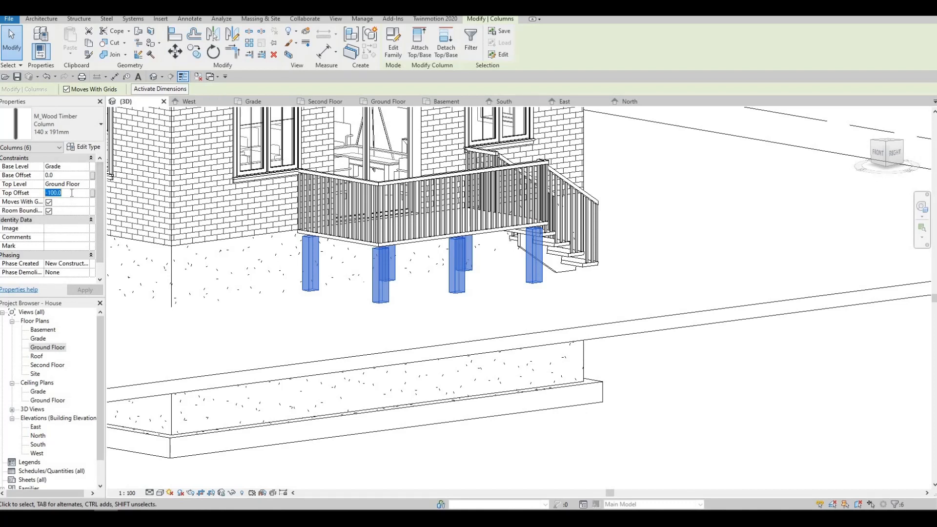
text(-50)
click(85, 290)
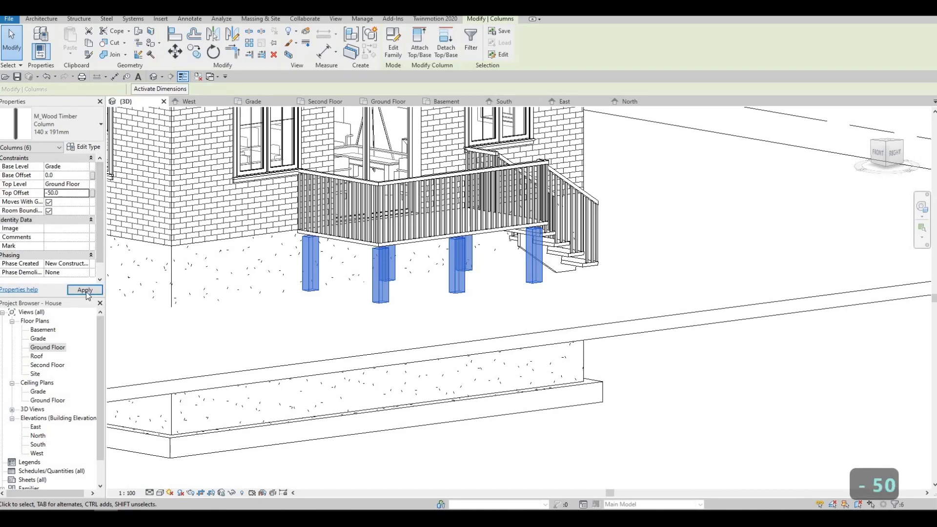
scroll(331, 246, up, 5)
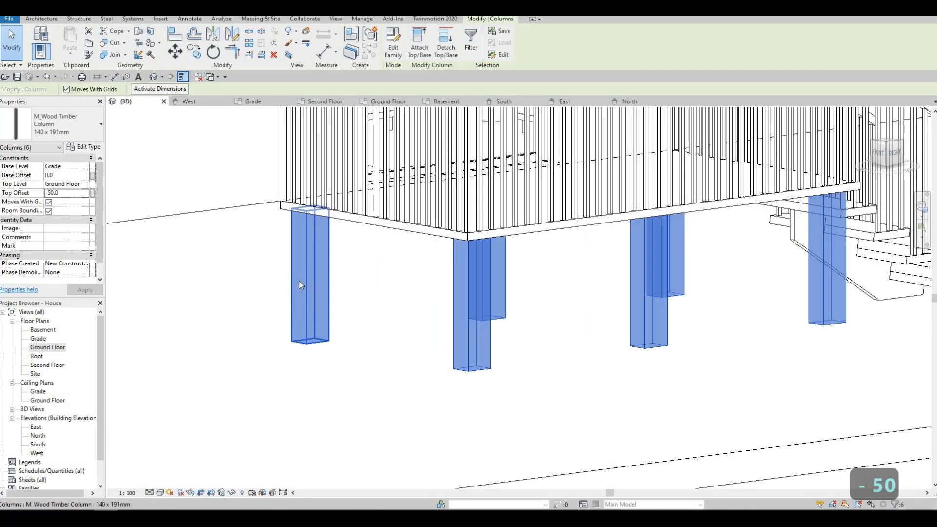
scroll(329, 297, down, 6)
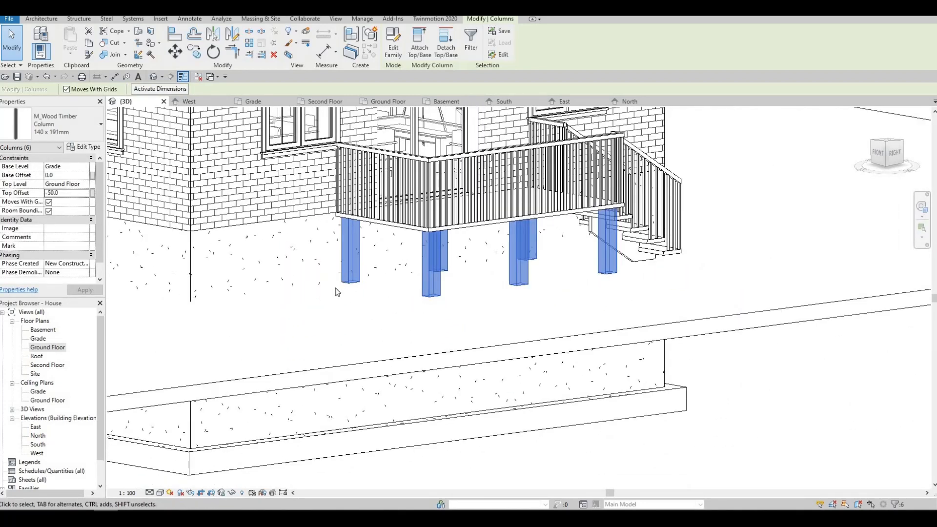
Set the base offset of the six timber columns to 20 and deselect them
click(62, 175)
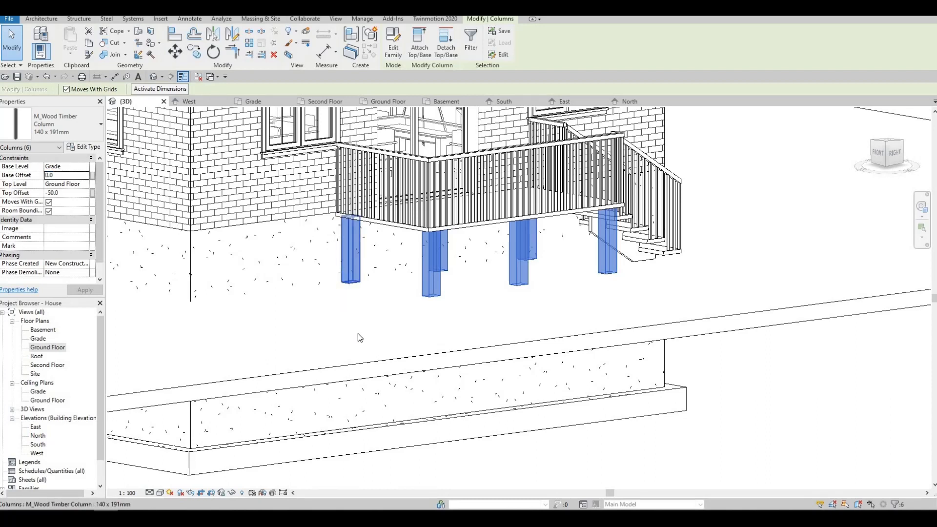
double_click(66, 175)
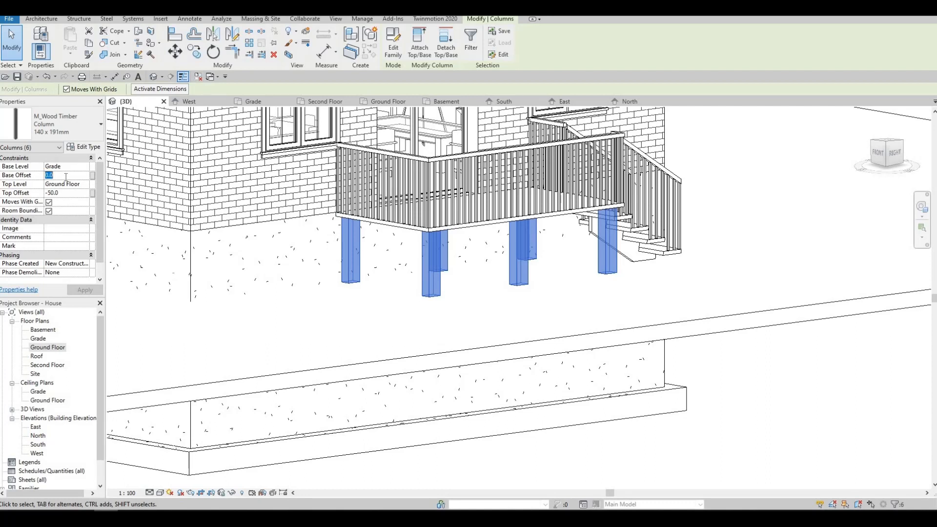
text(-)
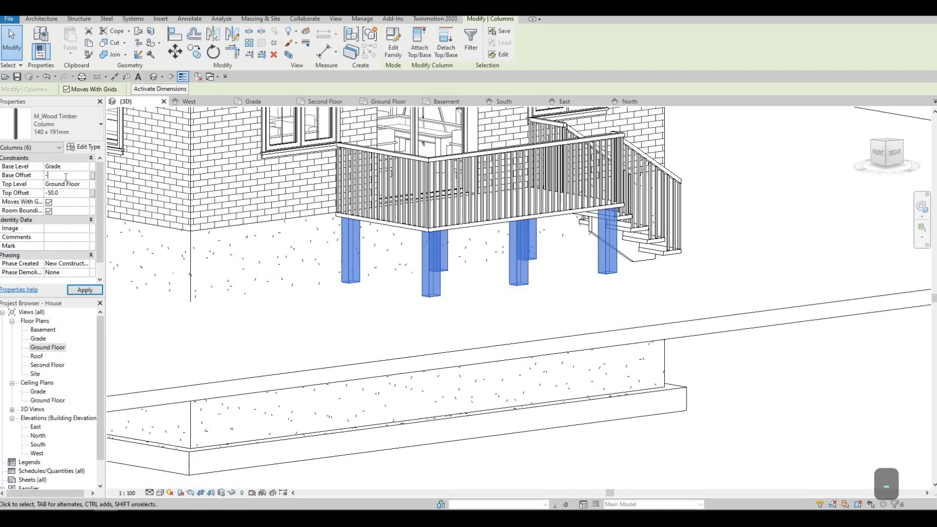
key(BackSpace)
key(BackSpace)
text(20)
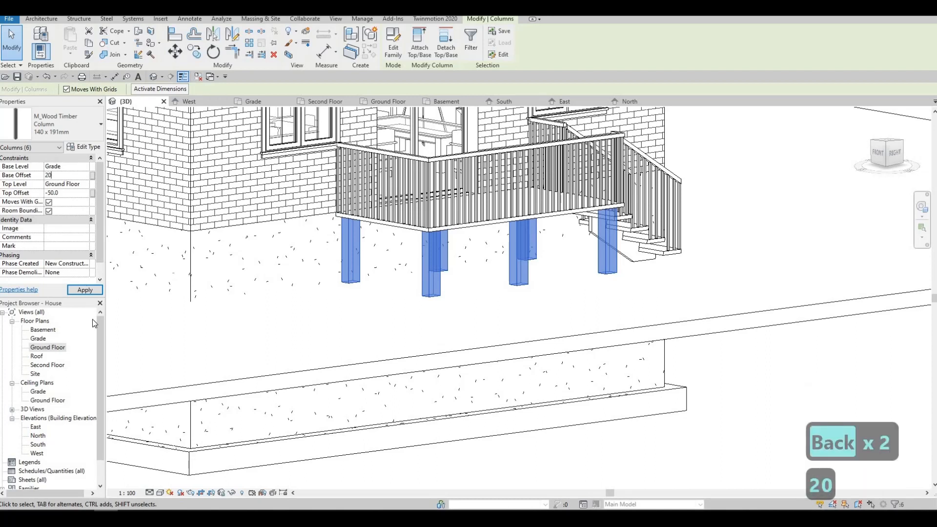
click(93, 291)
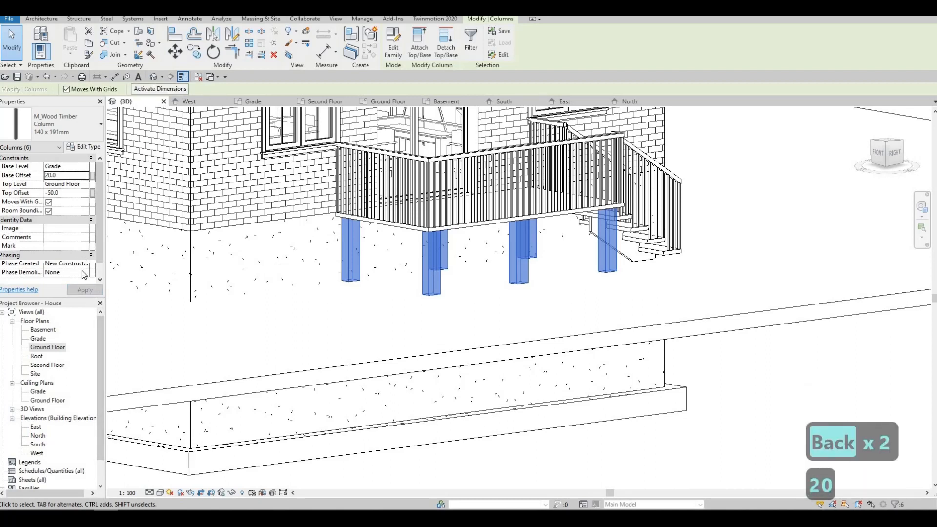
key(Escape)
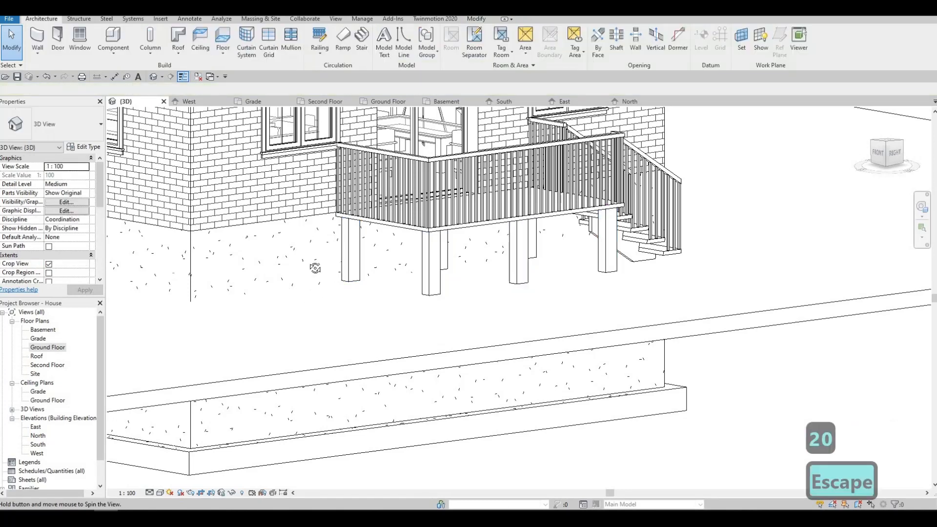
Check the platform in the Grade floor plan, and set the Ground Floor plan's underlay base level to Grade
shift+middle_drag(314, 268, 443, 183)
scroll(442, 183, up, 2)
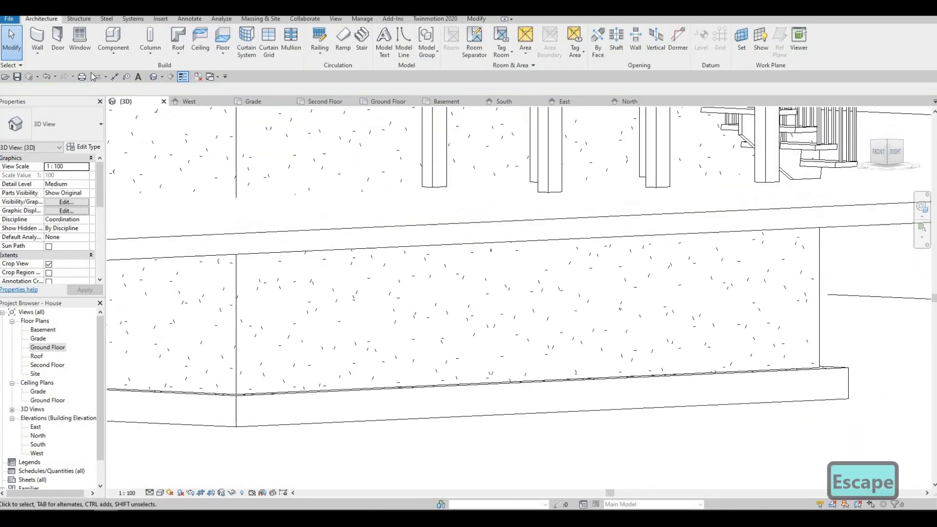
double_click(47, 347)
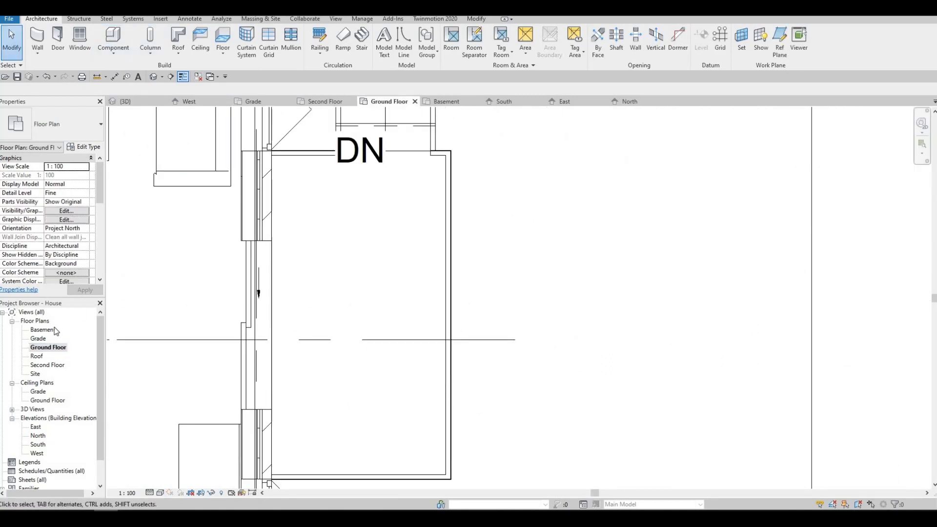
double_click(39, 339)
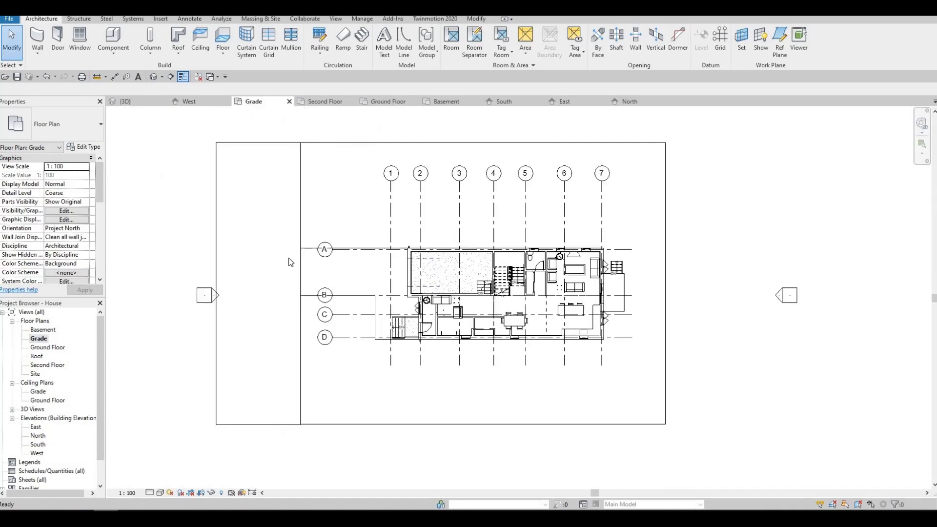
scroll(409, 263, up, 6)
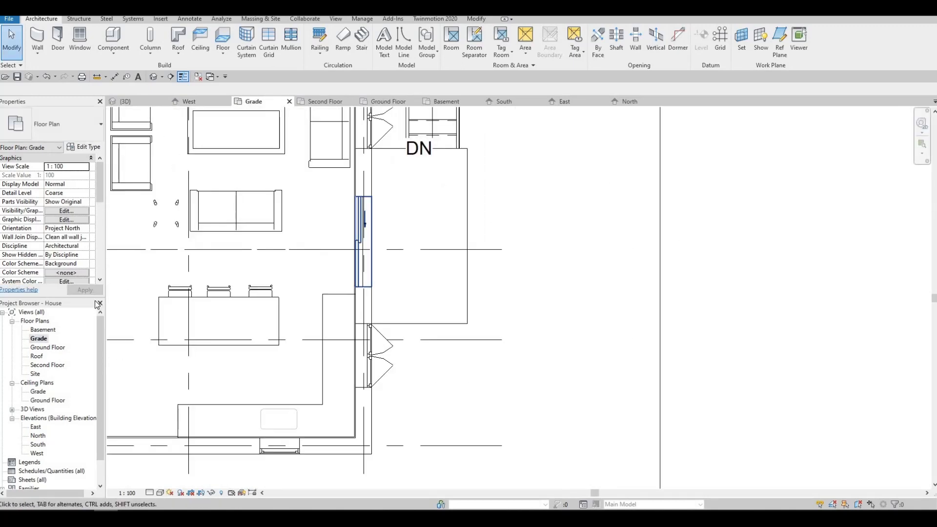
double_click(58, 347)
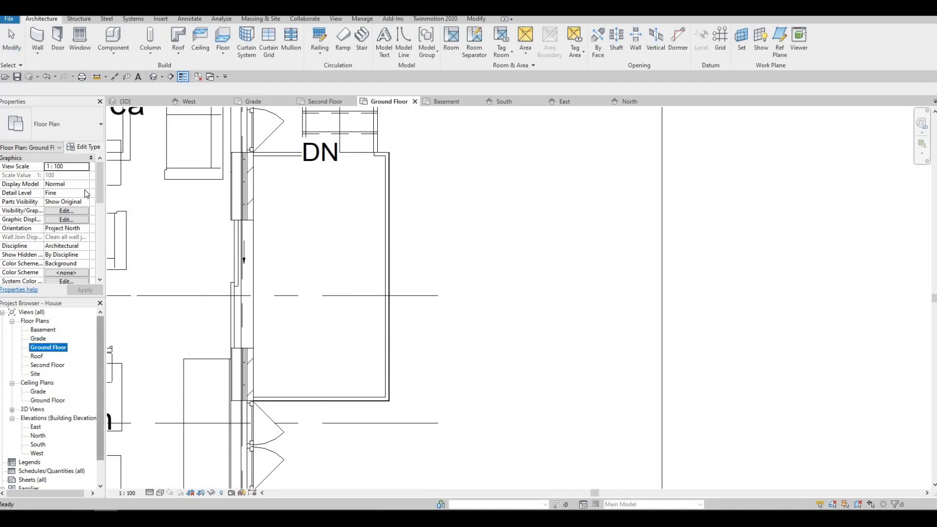
scroll(83, 228, down, 3)
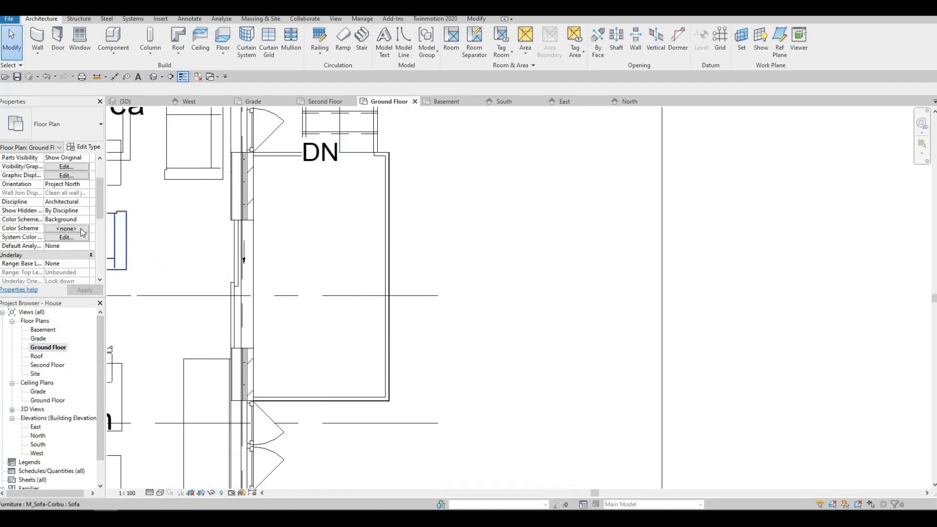
scroll(87, 217, down, 1)
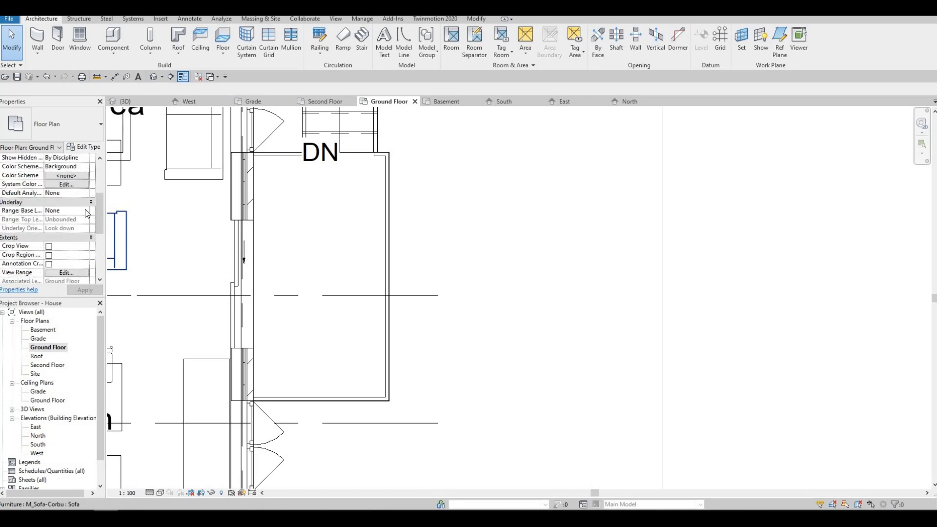
click(81, 214)
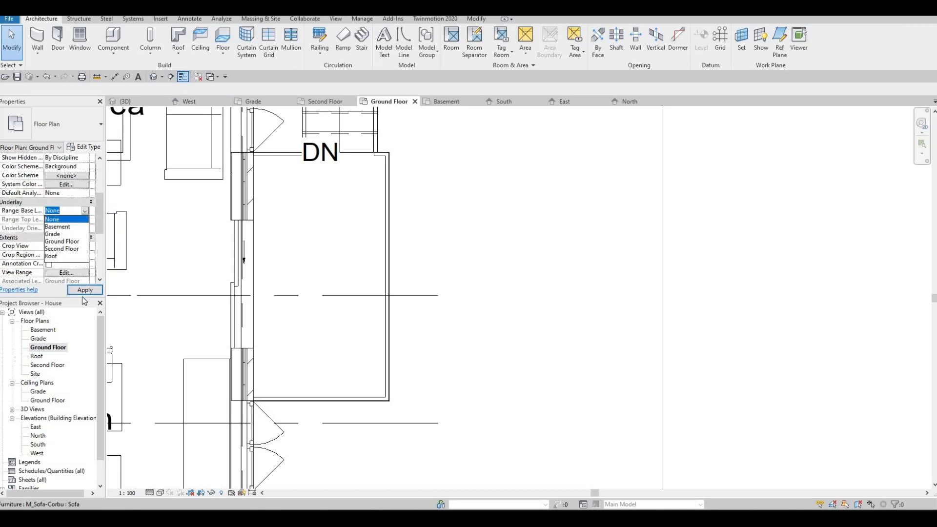
click(53, 234)
click(84, 290)
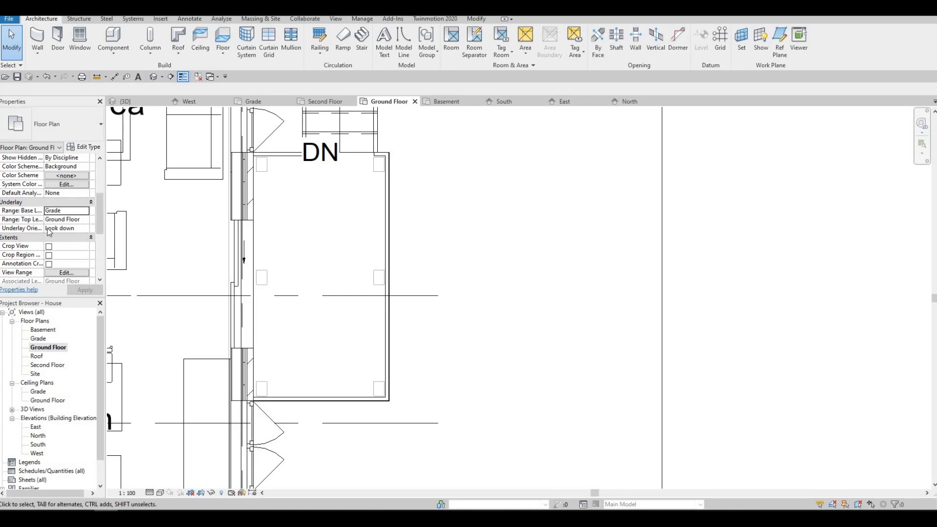
Start placing an architectural column in the Ground Floor plan using the M_Round Column 305mm Diameter type
click(150, 51)
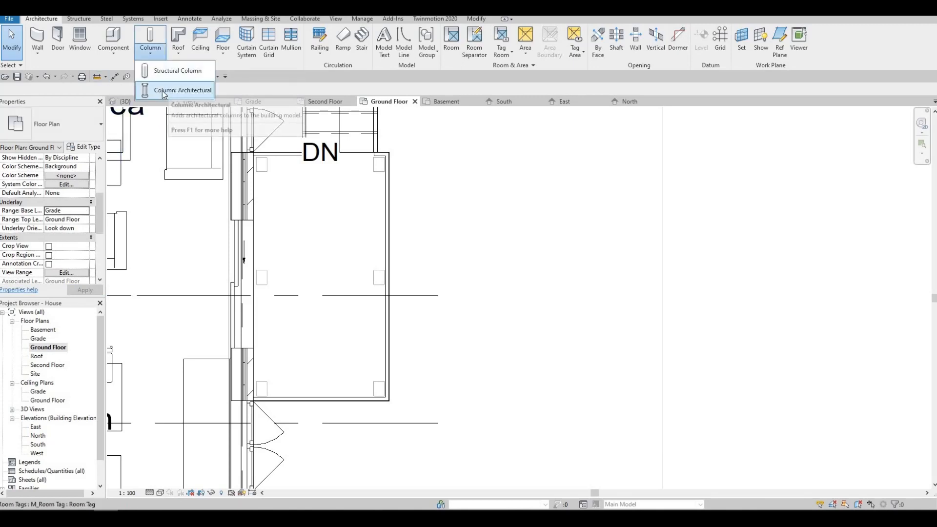
click(165, 90)
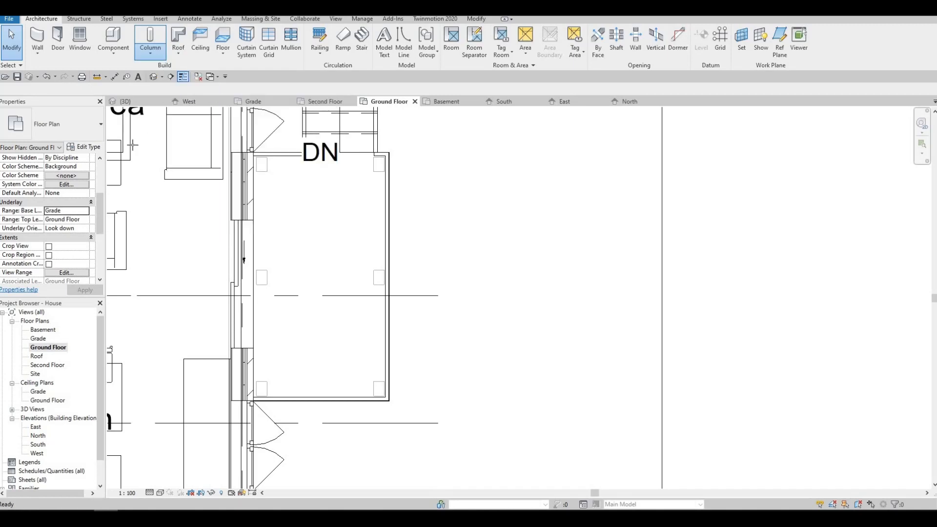
click(73, 125)
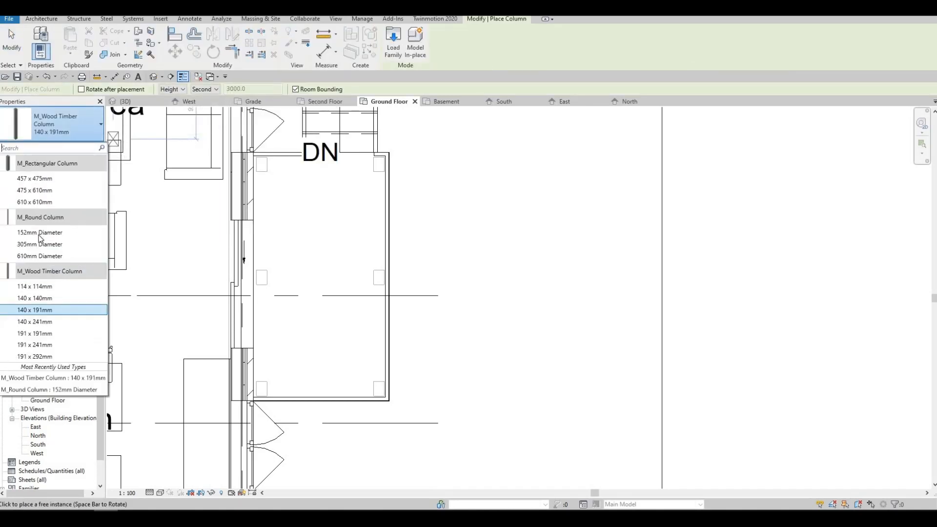
click(39, 256)
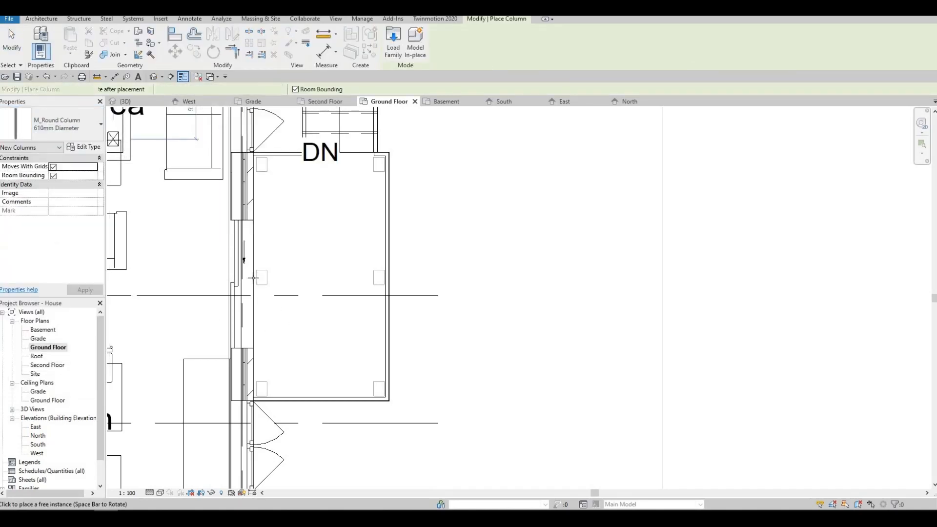
click(59, 126)
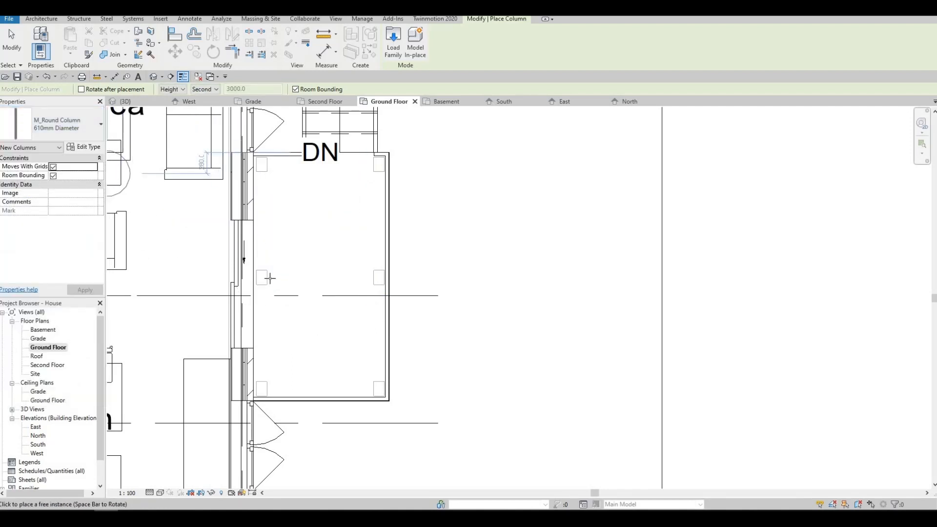
click(59, 126)
click(49, 232)
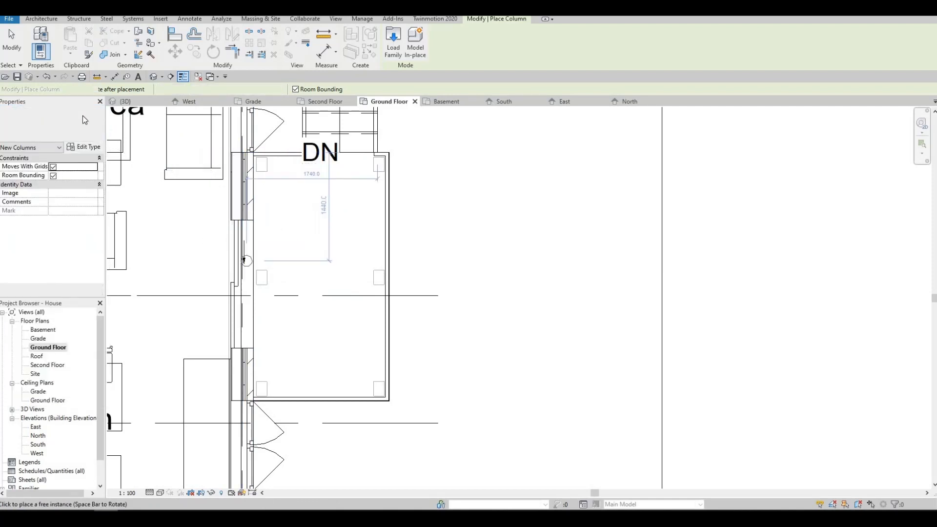
click(73, 124)
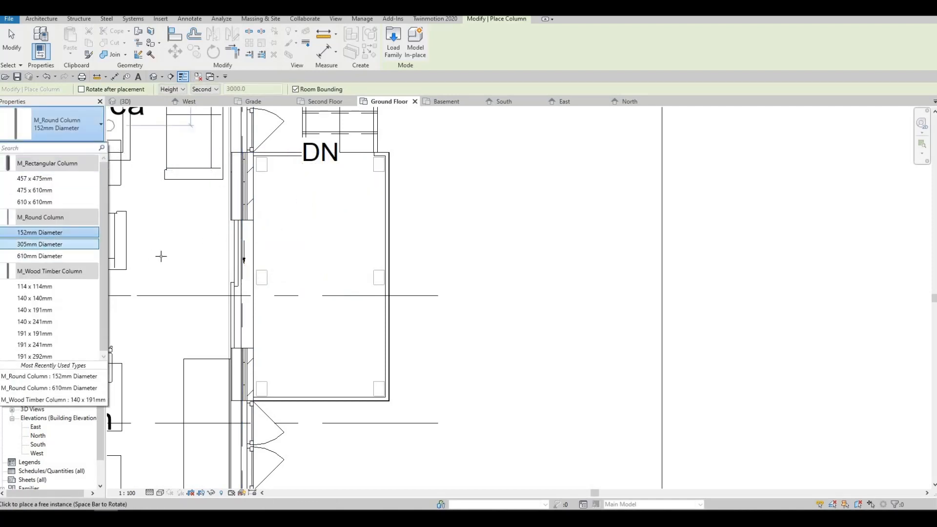
click(39, 244)
Place 305 mm round columns centred on five of the platform's timber columns, skipping the middle one beside the sliding door
scroll(379, 276, up, 3)
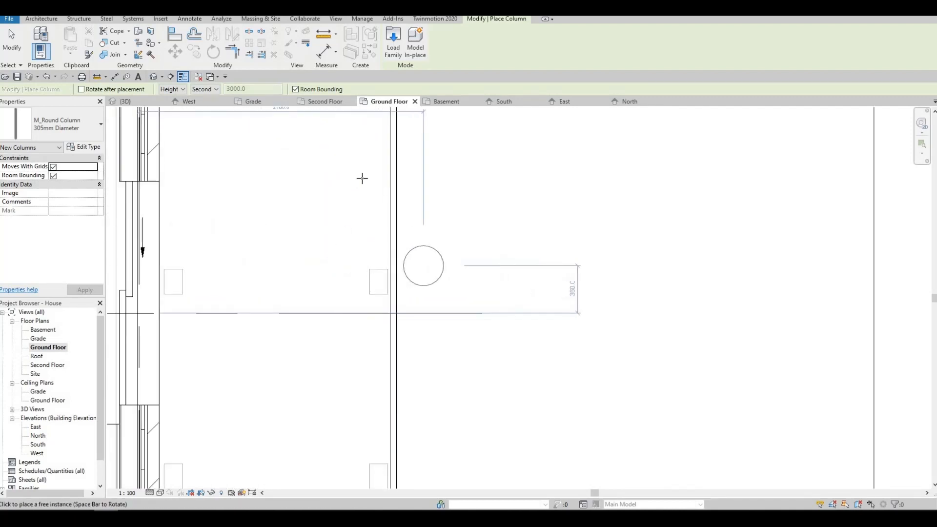
scroll(412, 235, down, 1)
middle_drag(397, 350, 396, 323)
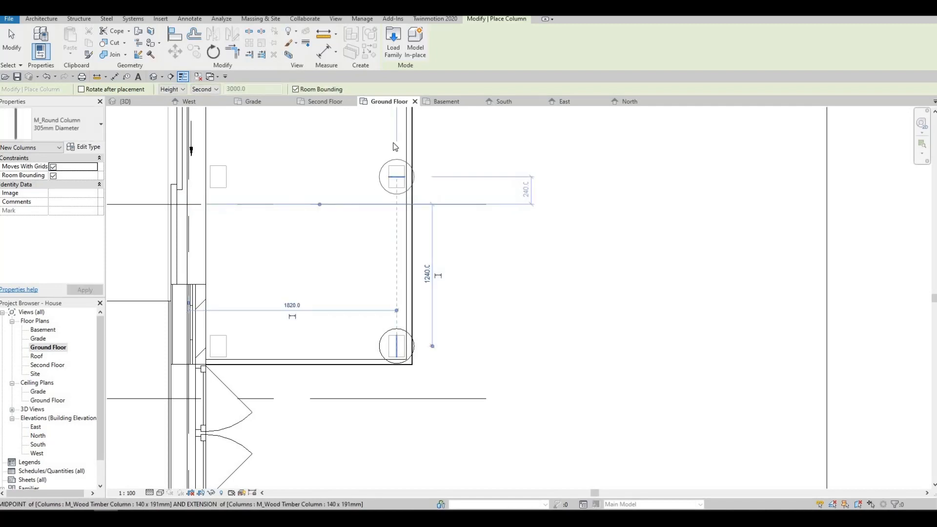
middle_drag(395, 148, 395, 317)
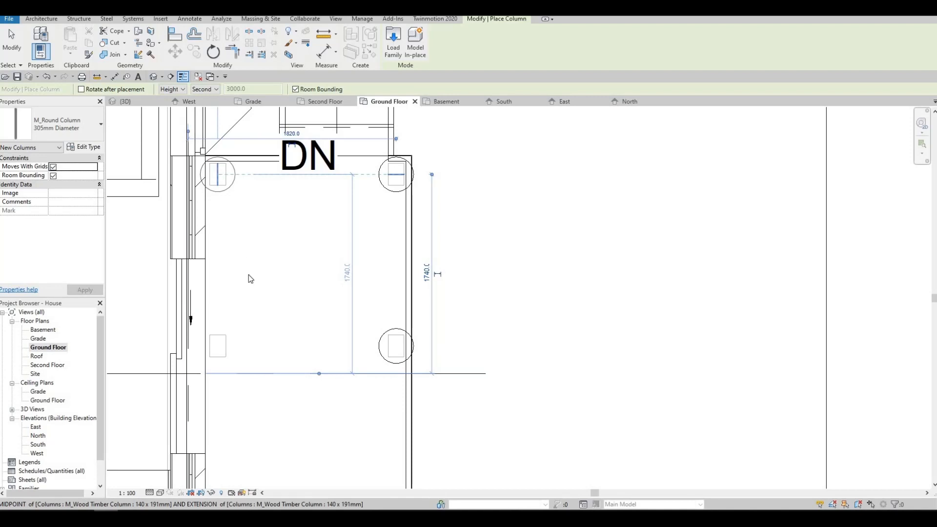
middle_drag(260, 385, 237, 269)
scroll(236, 272, up, 1)
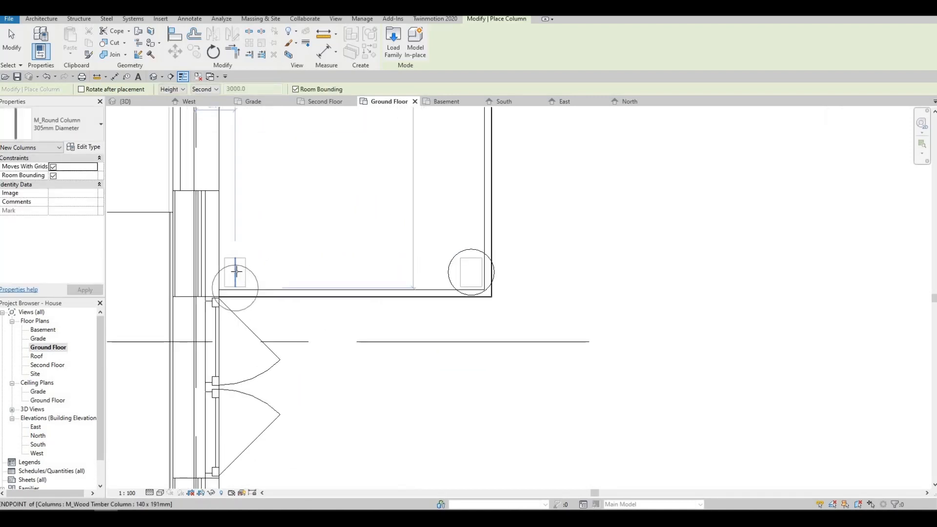
click(235, 277)
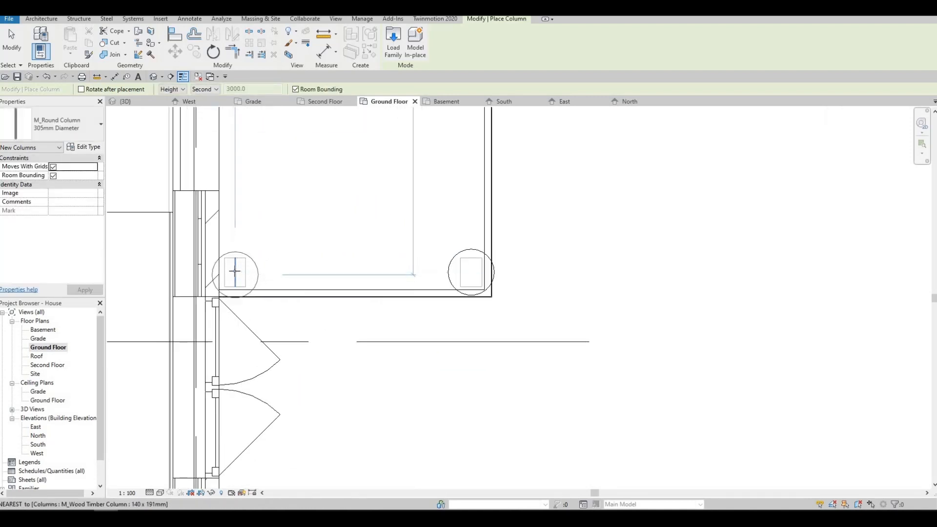
scroll(242, 221, down, 1)
key(Escape)
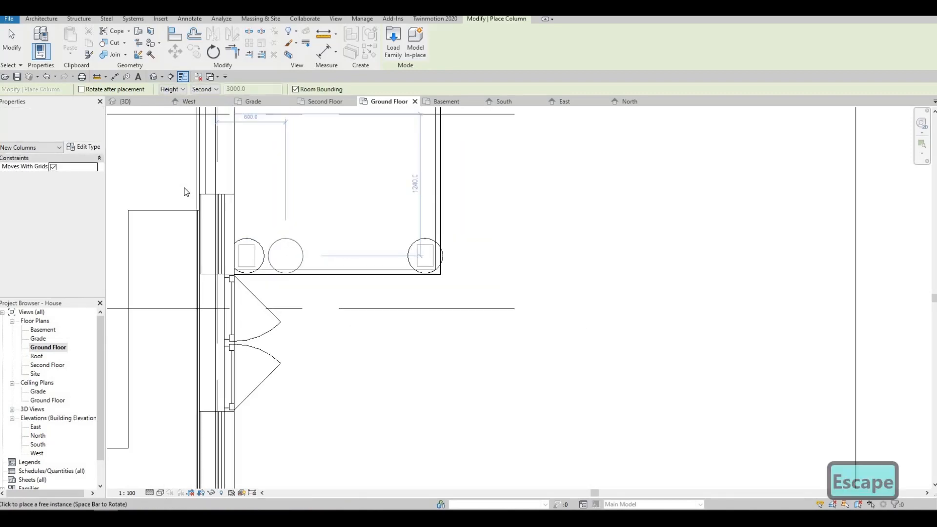
key(Escape)
Select the five 305 mm round columns at the platform in the 3D view
click(154, 77)
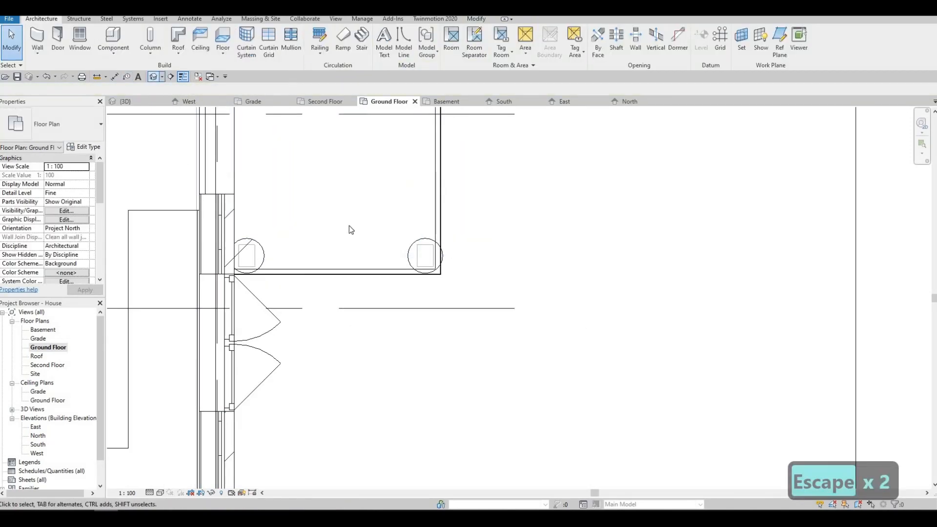
middle_drag(306, 360, 279, 383)
scroll(374, 187, down, 2)
middle_drag(373, 188, 335, 302)
middle_drag(347, 213, 291, 345)
shift+middle_drag(336, 292, 400, 314)
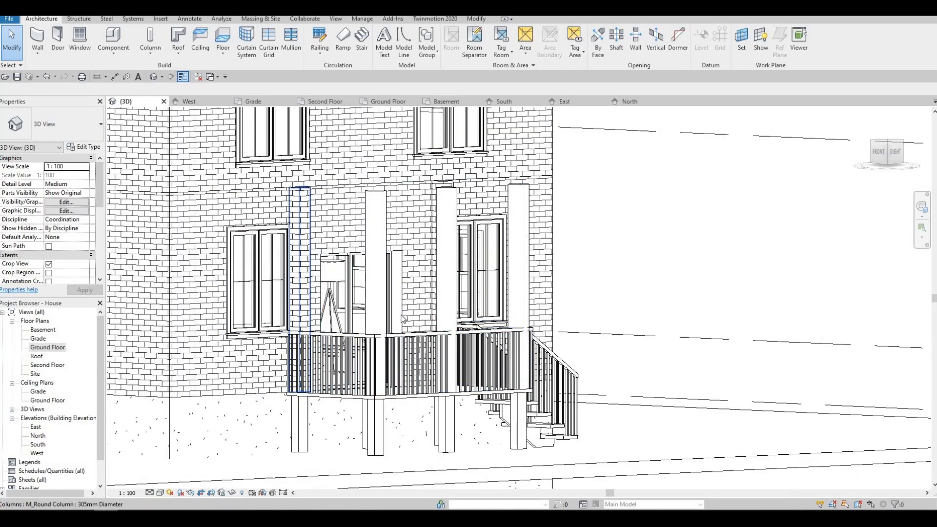
middle_drag(537, 376, 336, 306)
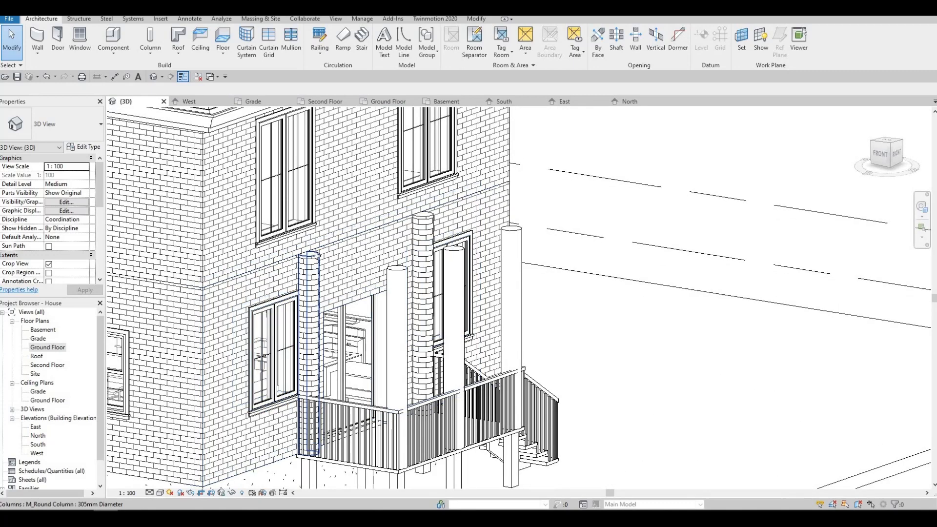
click(315, 256)
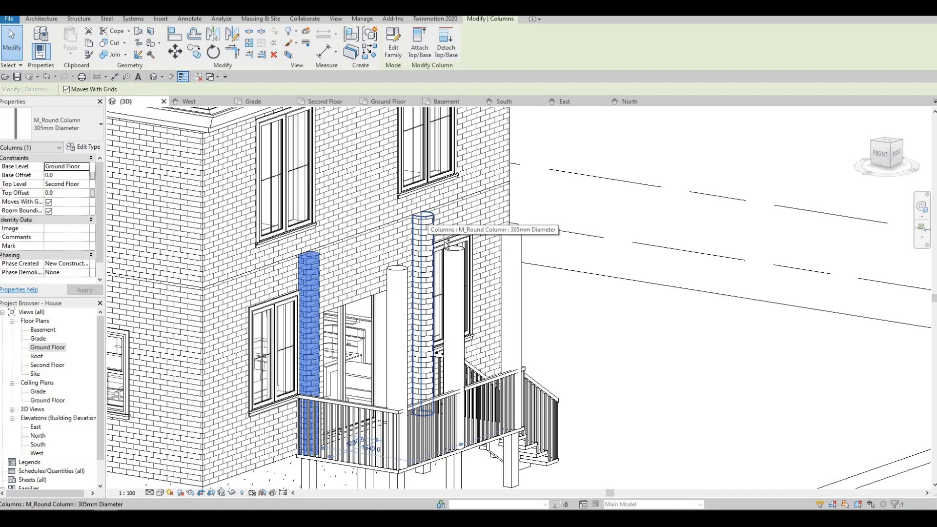
ctrl+click(428, 221)
ctrl+click(454, 252)
ctrl+click(512, 233)
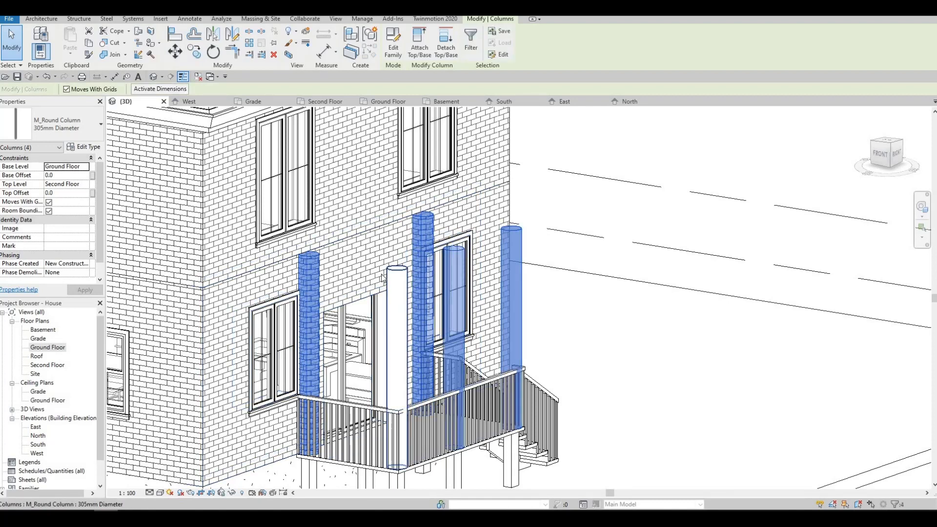
ctrl+click(405, 276)
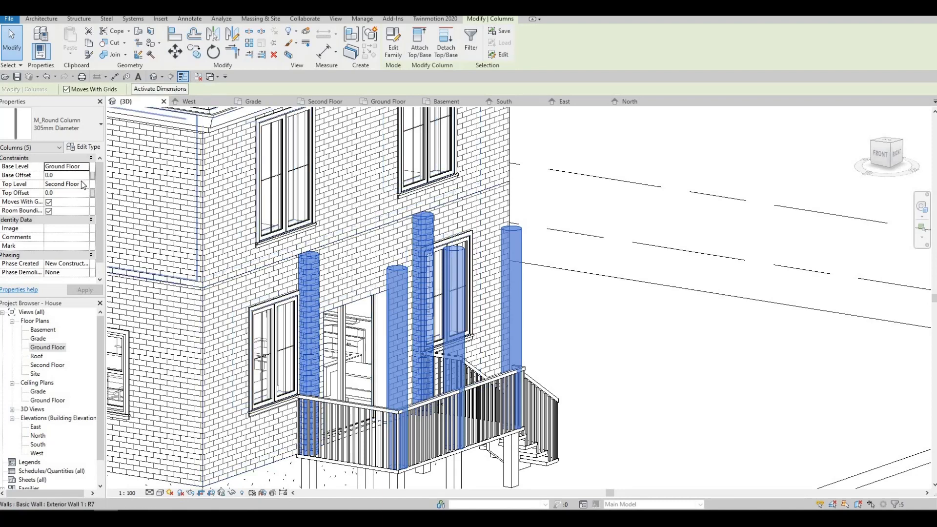
Set the five round columns' base level to Basement and their top level to Grade
click(69, 166)
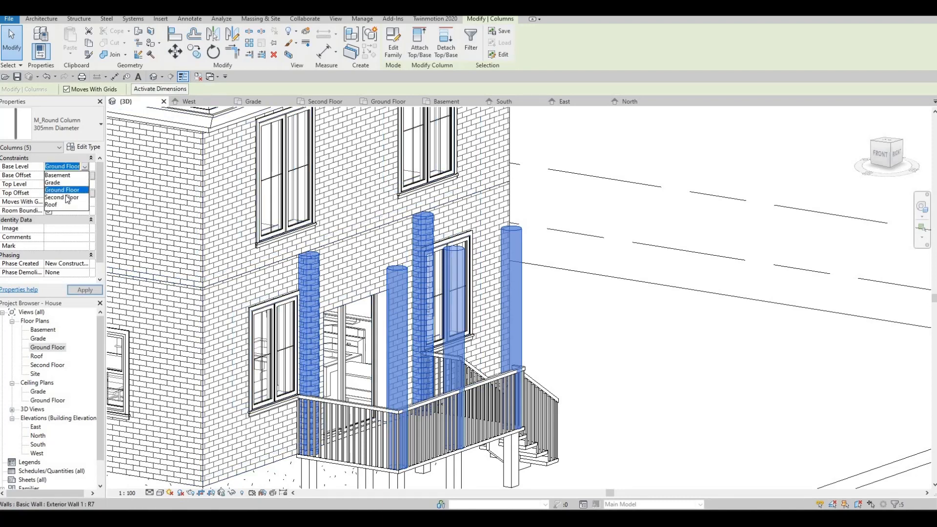
click(68, 174)
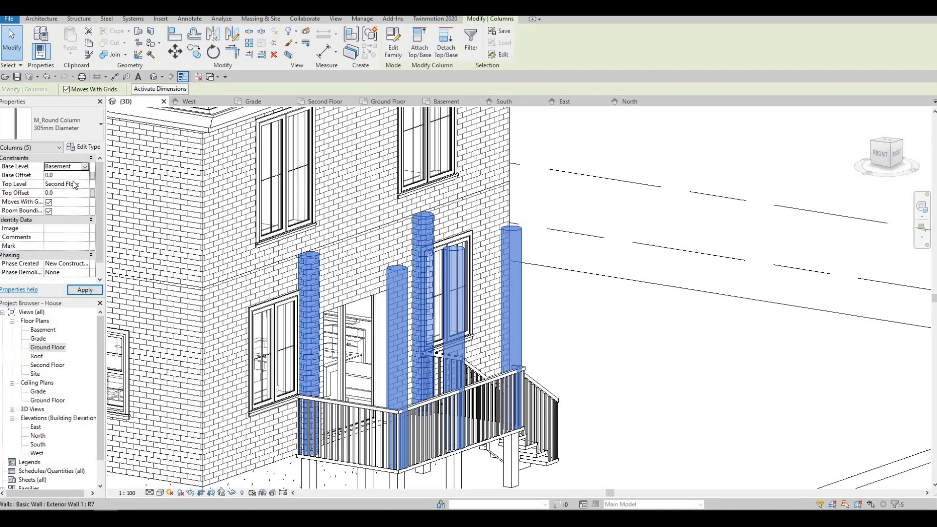
click(86, 183)
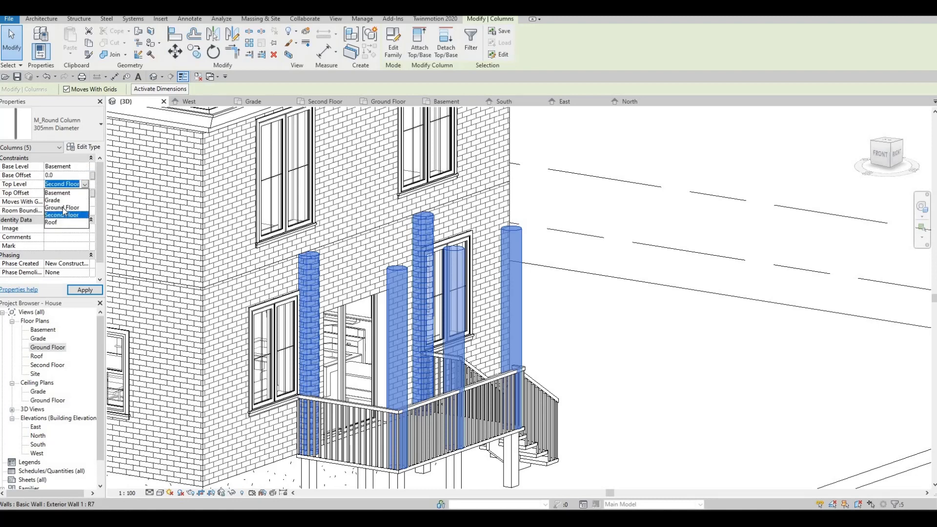
click(59, 201)
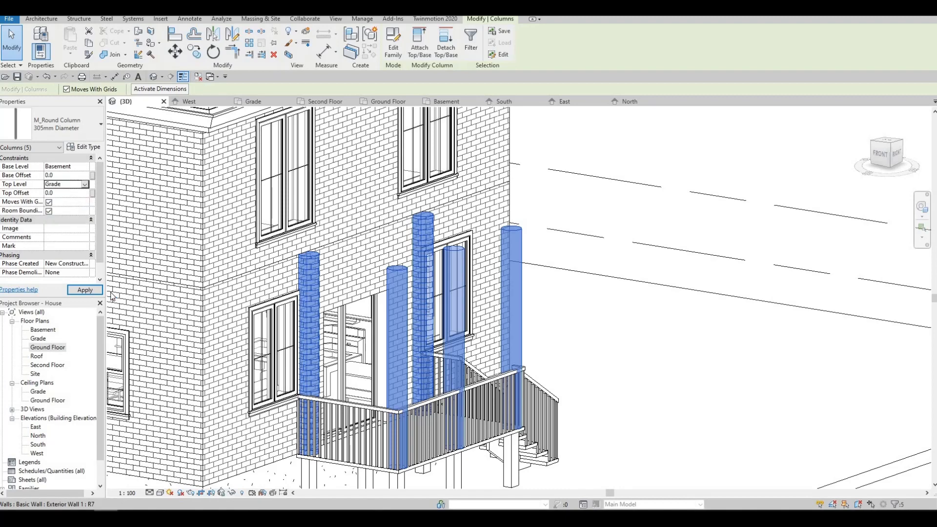
scroll(295, 315, down, 1)
middle_drag(297, 317, 304, 158)
middle_drag(383, 329, 363, 248)
scroll(382, 269, up, 5)
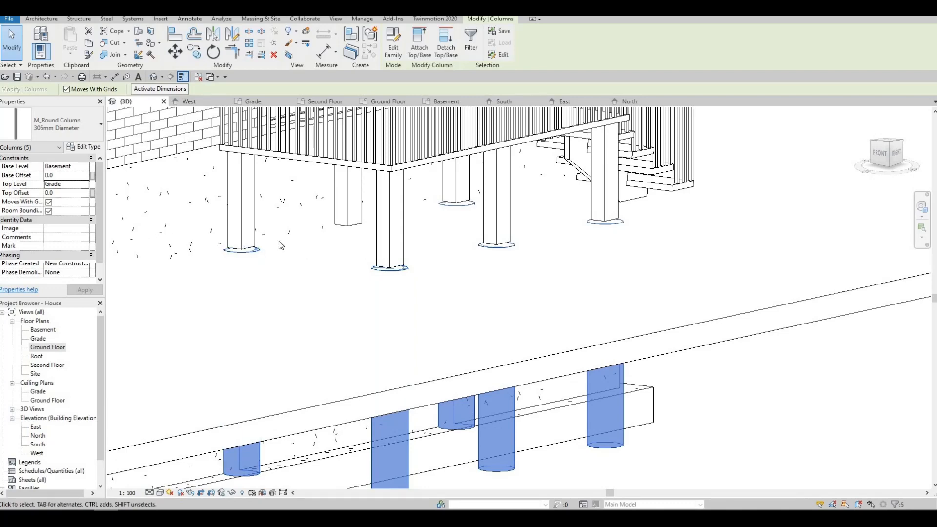
Set the top offset of the five round columns to 20
scroll(297, 330, down, 4)
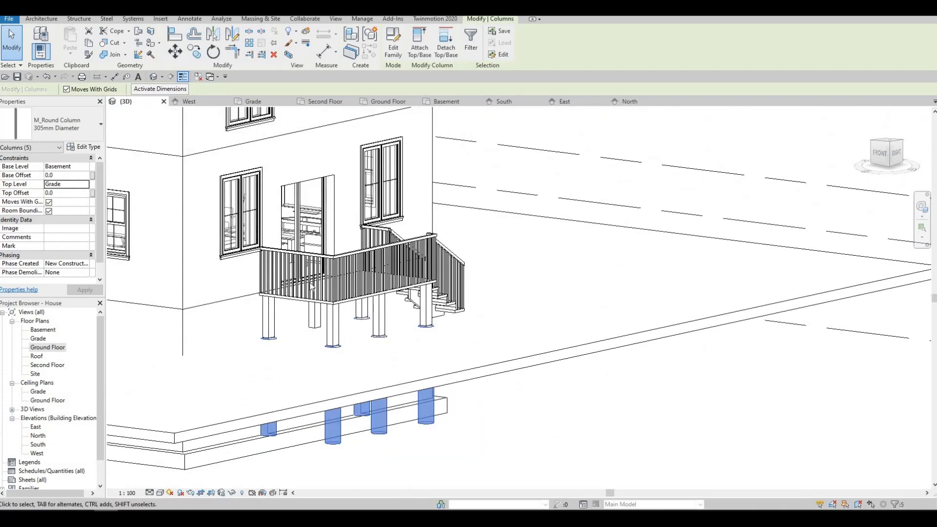
scroll(307, 312, up, 3)
scroll(306, 316, up, 2)
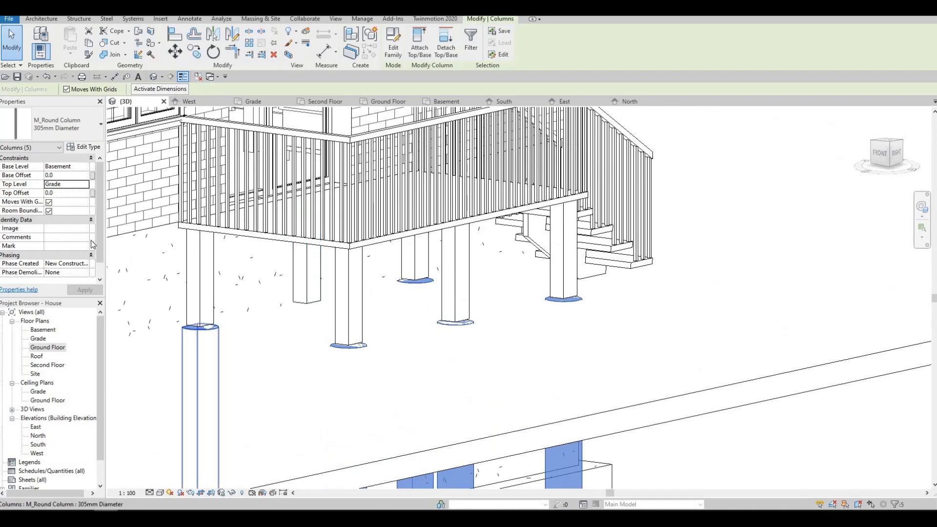
click(60, 193)
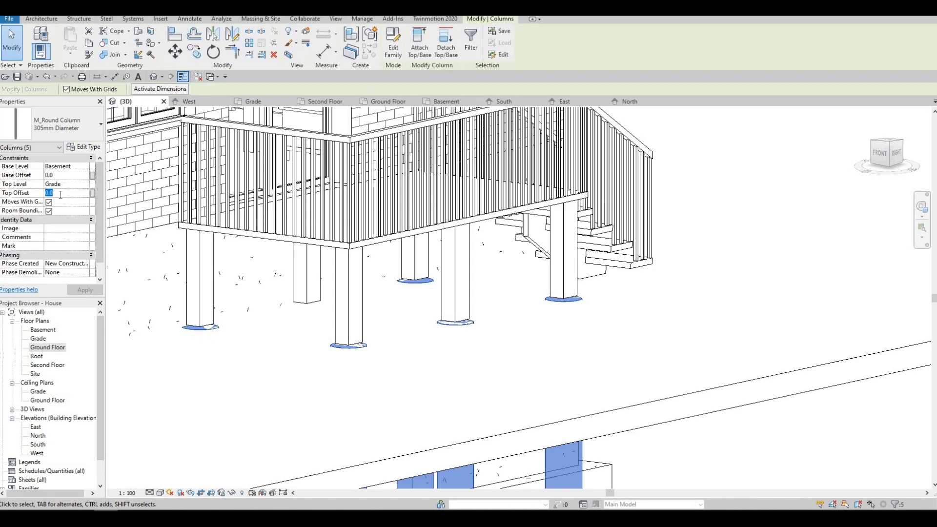
text(20)
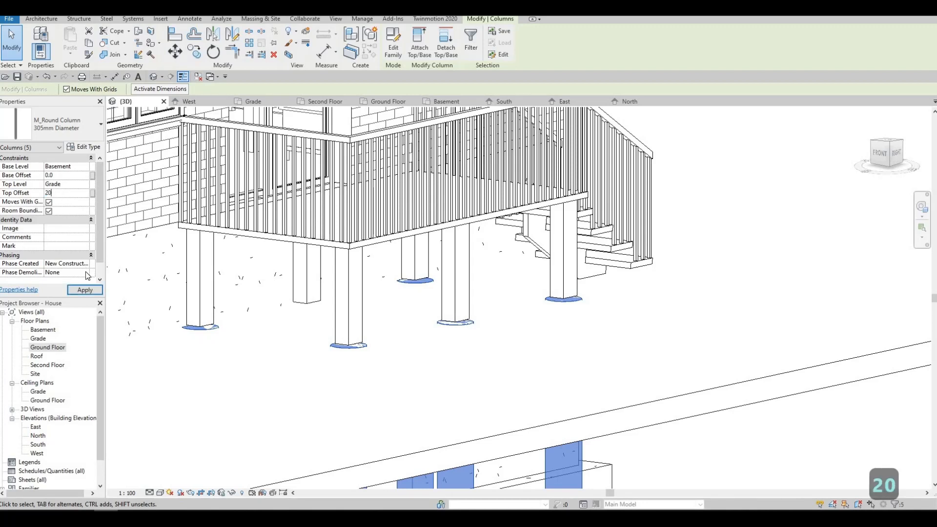
click(83, 294)
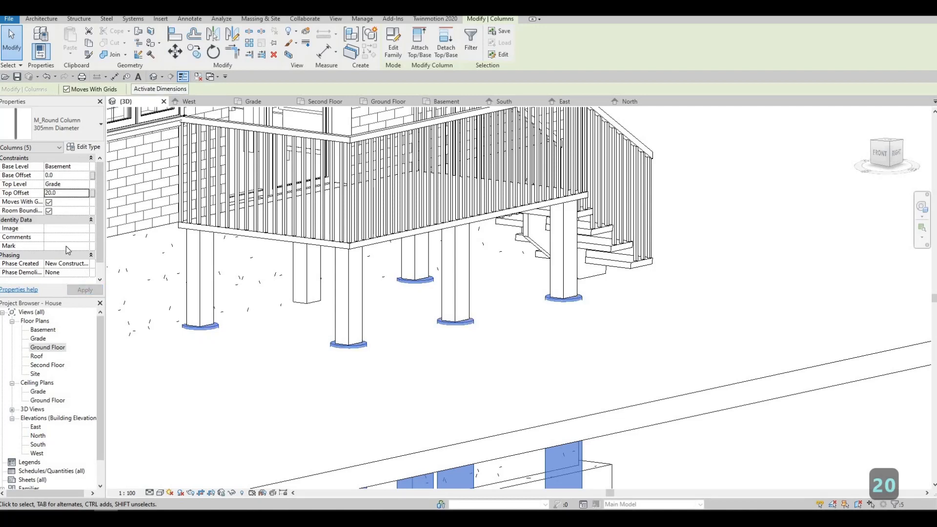
Set the top offset of the five round columns to 30
double_click(66, 195)
text(30)
click(86, 291)
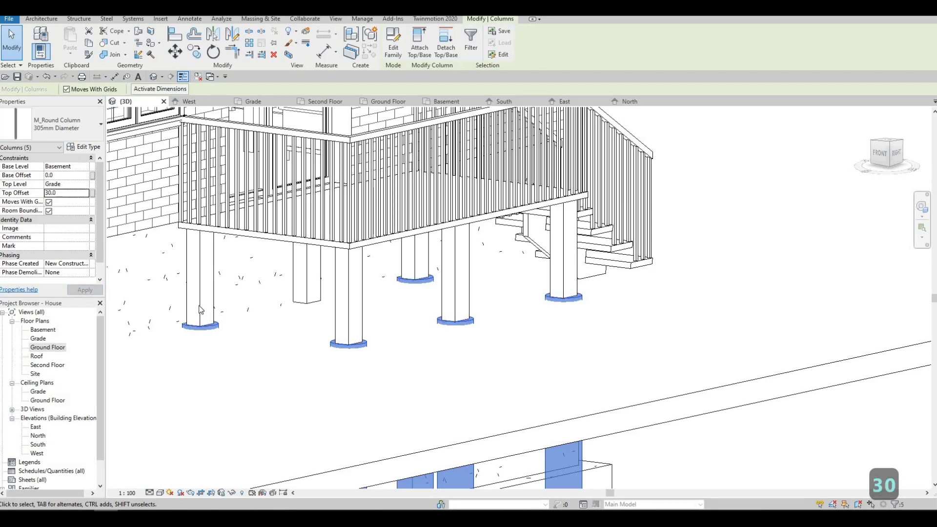
Set the base offset of the five round columns to 2000
shift+middle_drag(251, 256, 101, 183)
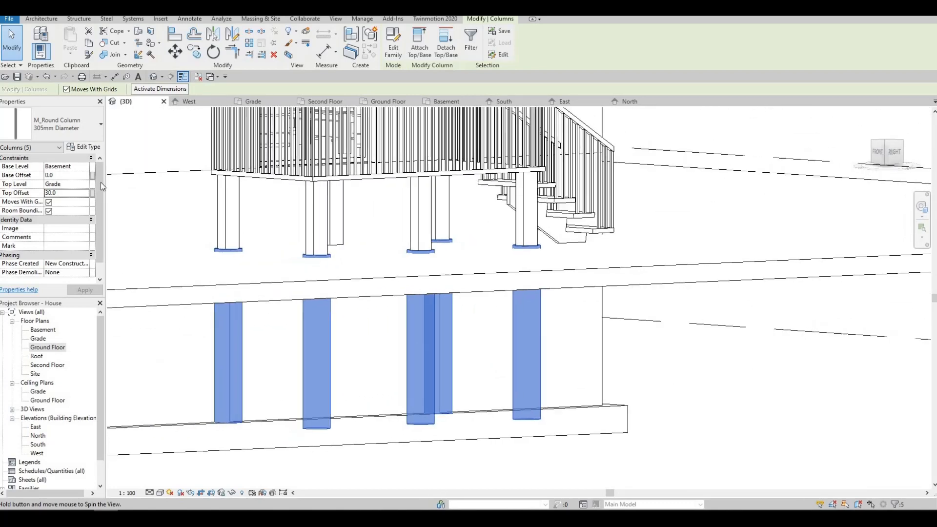
click(69, 175)
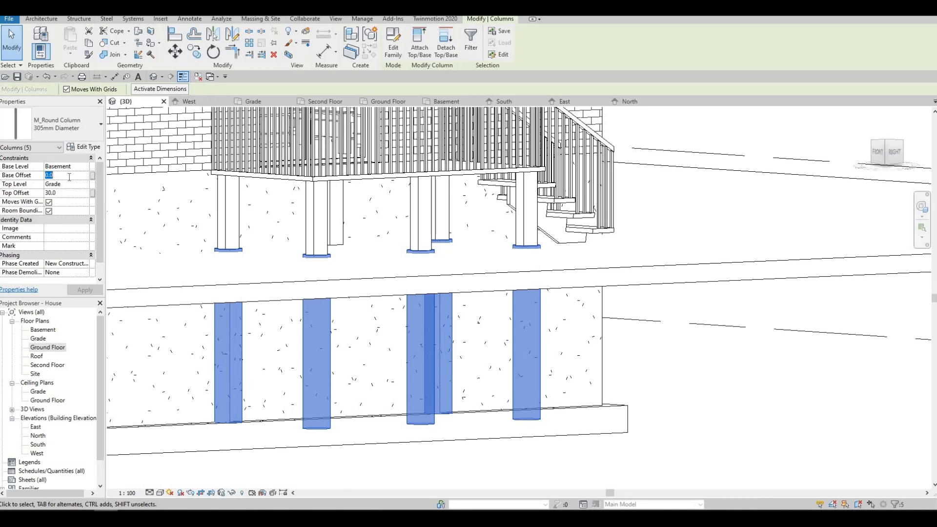
text(2000)
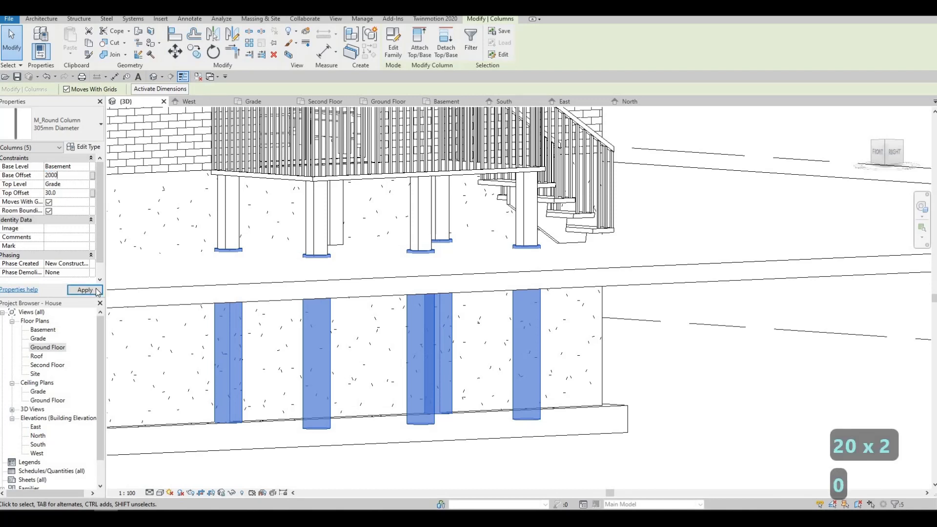
click(97, 290)
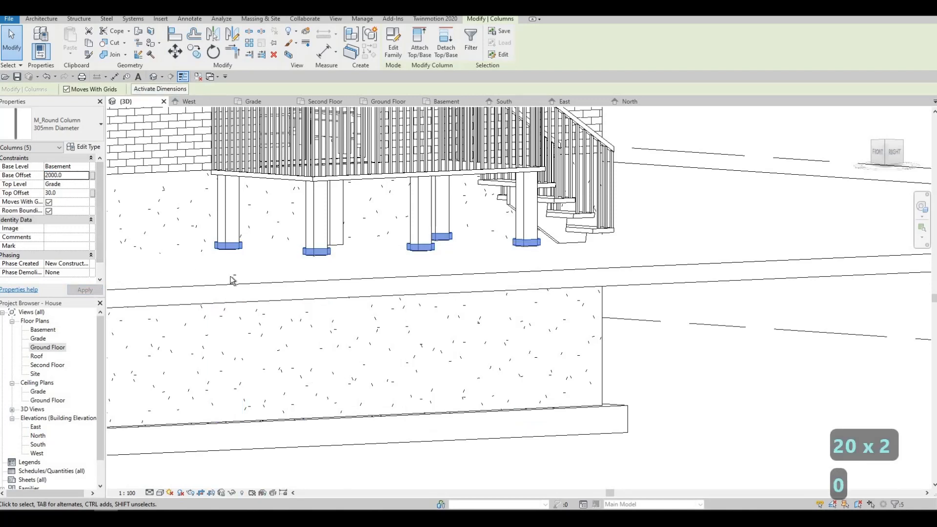
Set the base offset of the five round columns to 1000
shift+middle_drag(262, 251, 263, 308)
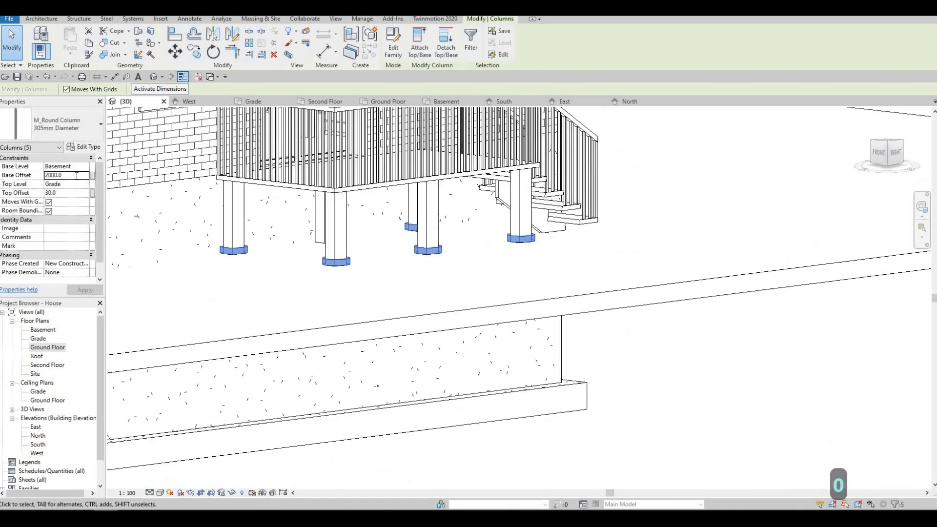
click(78, 178)
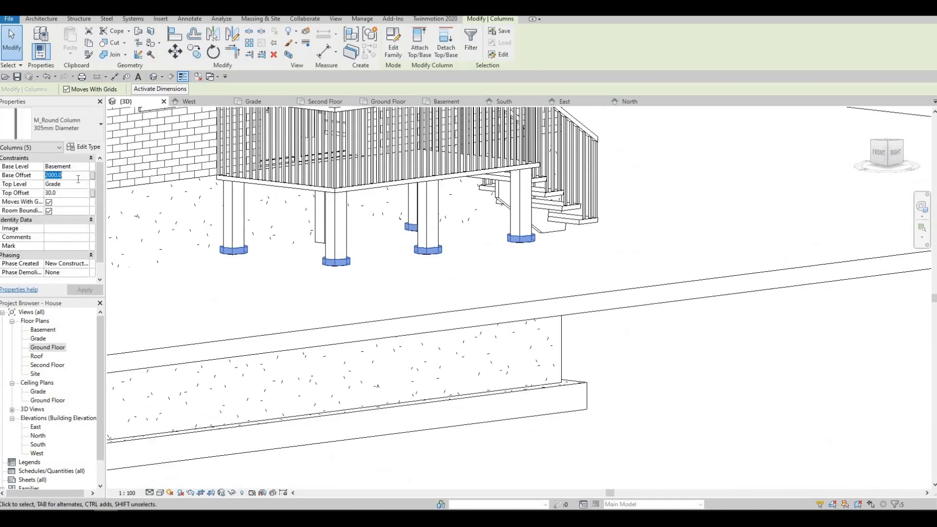
text(1000)
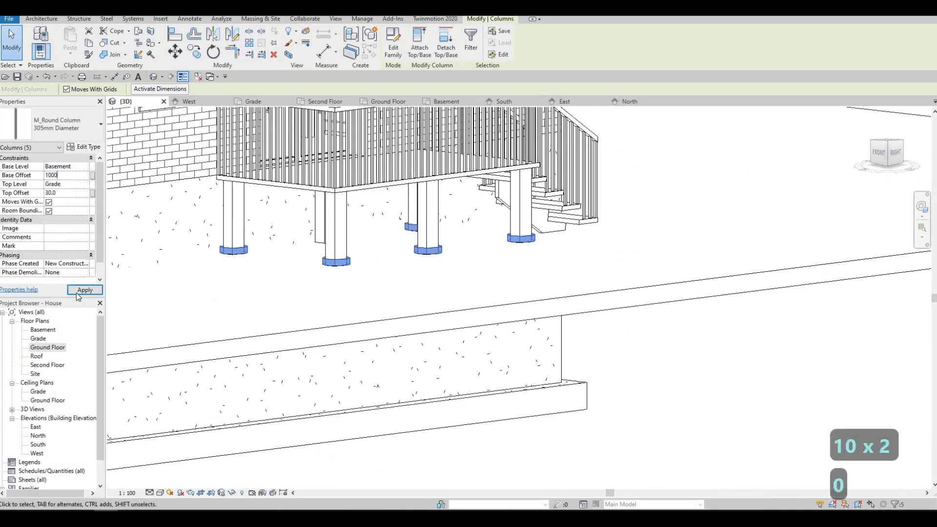
click(77, 292)
shift+middle_drag(331, 336, 282, 276)
Check the round columns in the Ground Floor plan, deselect them, and look at the Grade and Basement floor plans
click(388, 101)
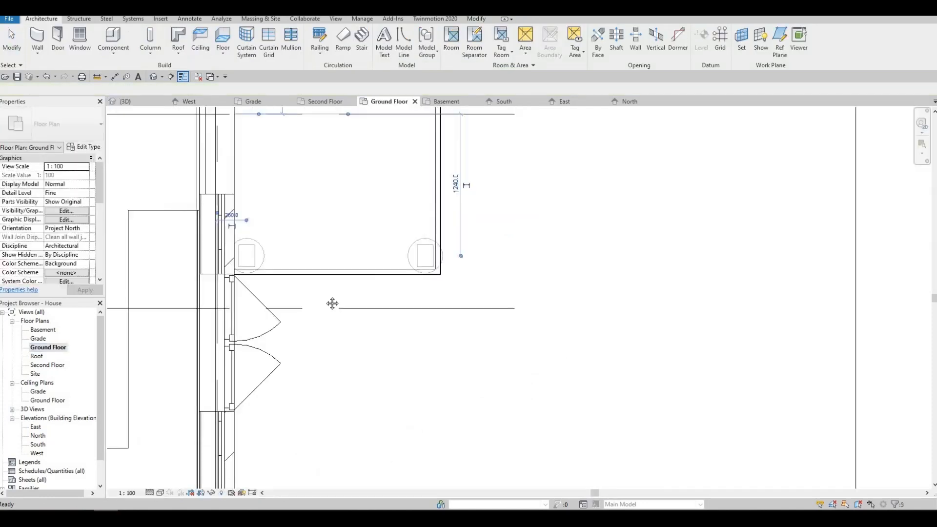
scroll(332, 345, down, 1)
middle_drag(264, 142, 310, 289)
scroll(364, 397, down, 1)
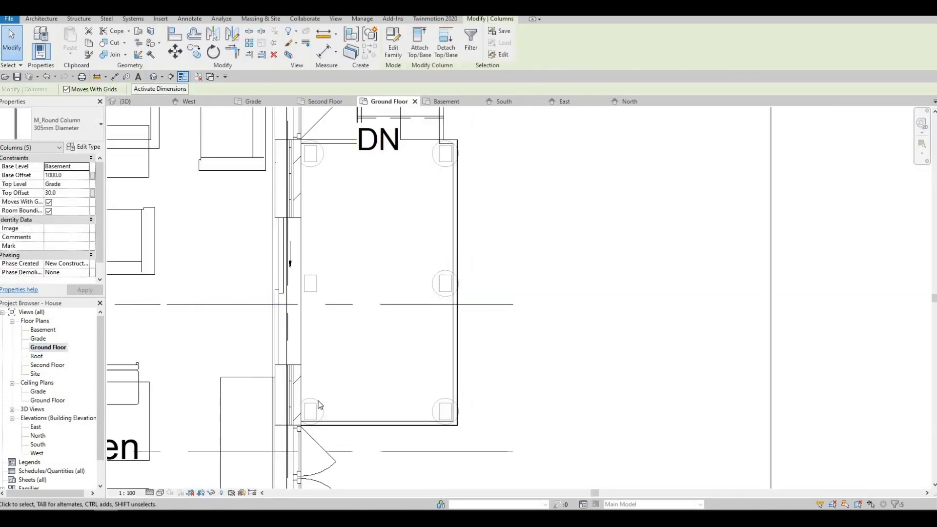
click(343, 361)
key(Escape)
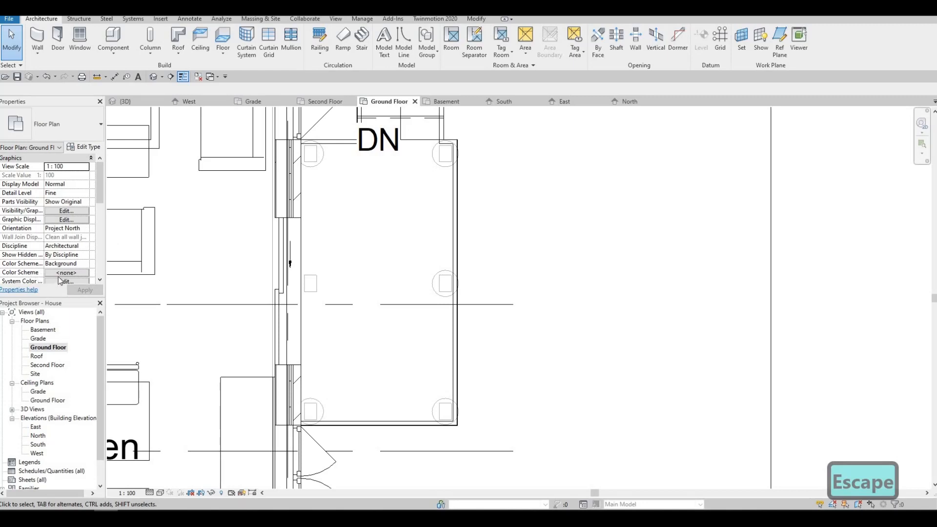
double_click(39, 339)
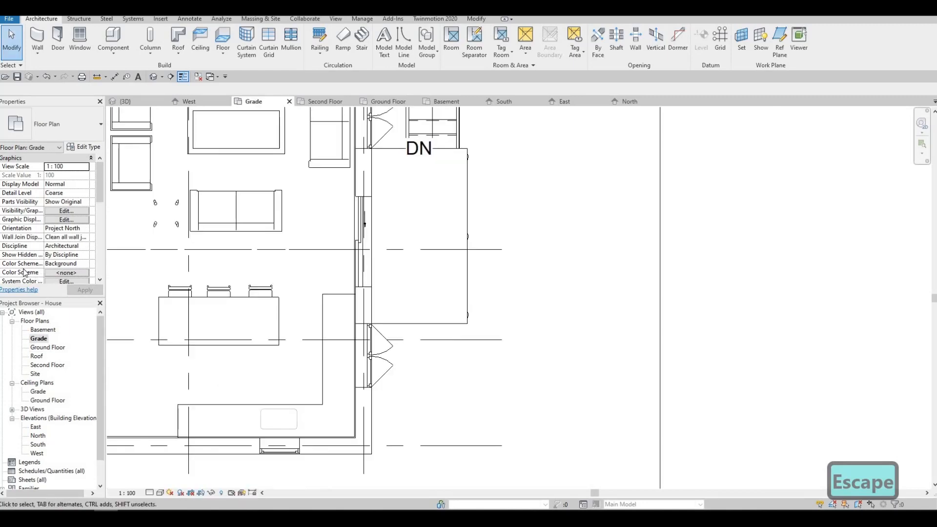
double_click(42, 330)
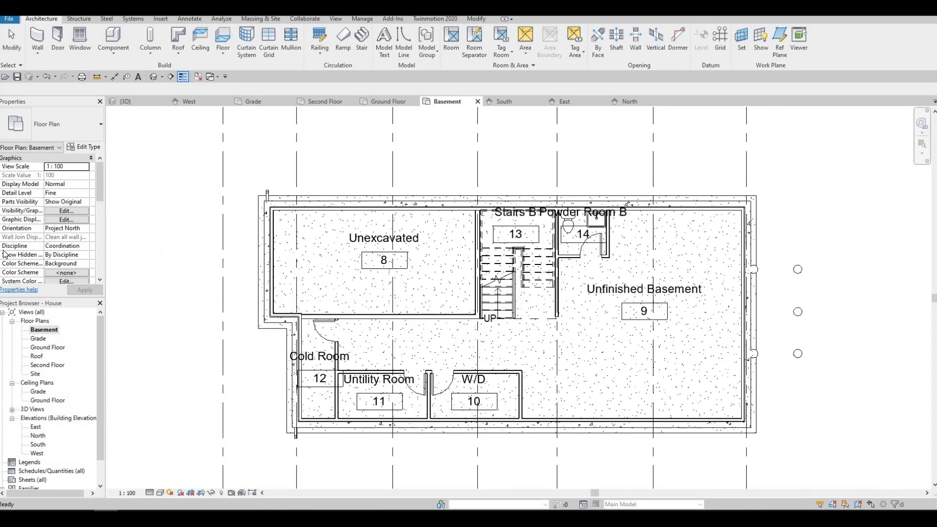
scroll(462, 276, up, 3)
scroll(461, 276, up, 3)
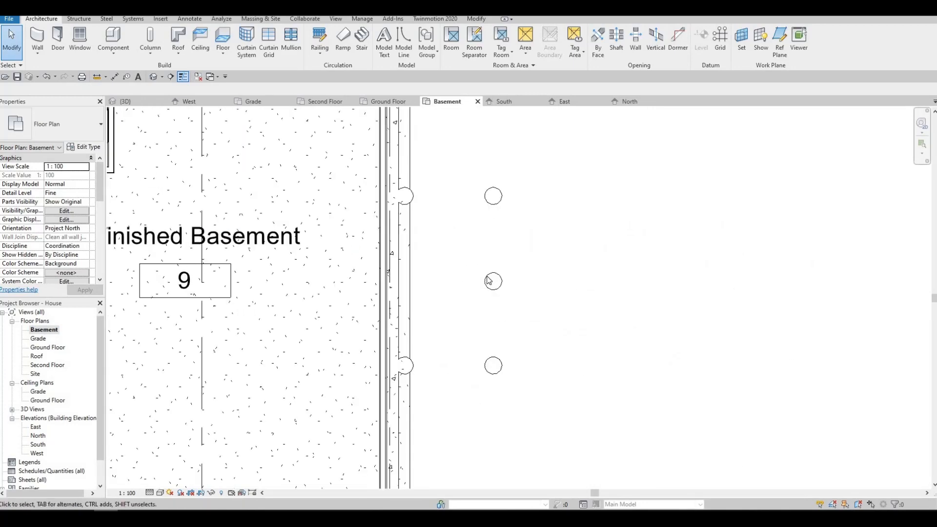
click(493, 281)
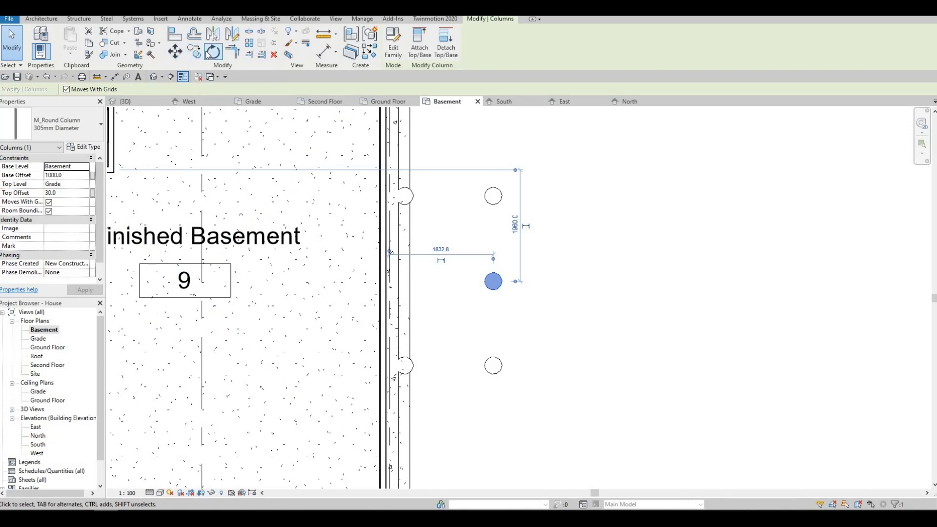
click(210, 52)
key(Escape)
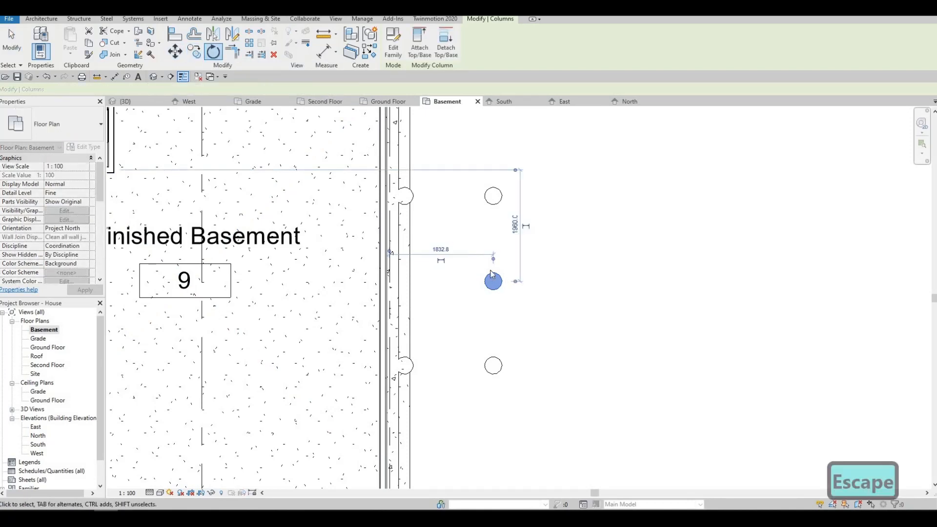
key(Escape)
Copy the middle outer 305 mm round column across to the foundation wall, between the two wall-side round columns
click(487, 279)
key(c)
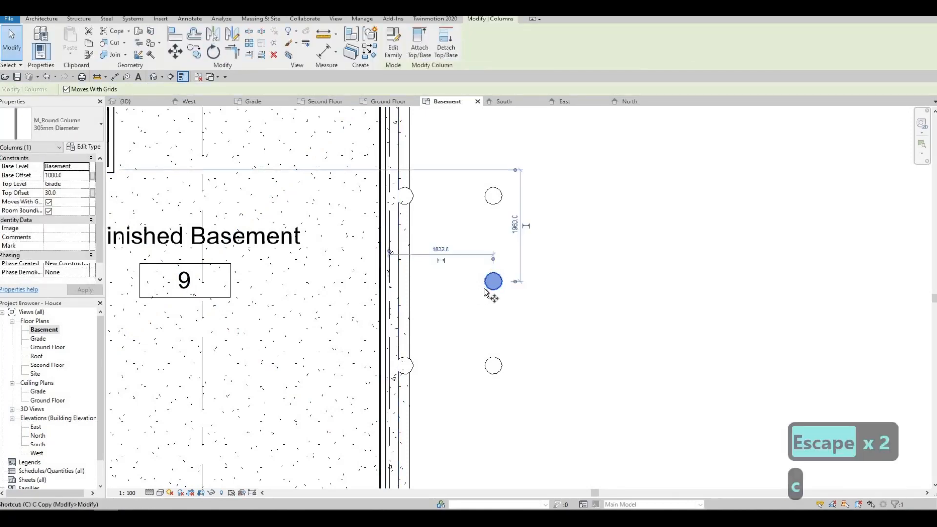
key(o)
click(434, 291)
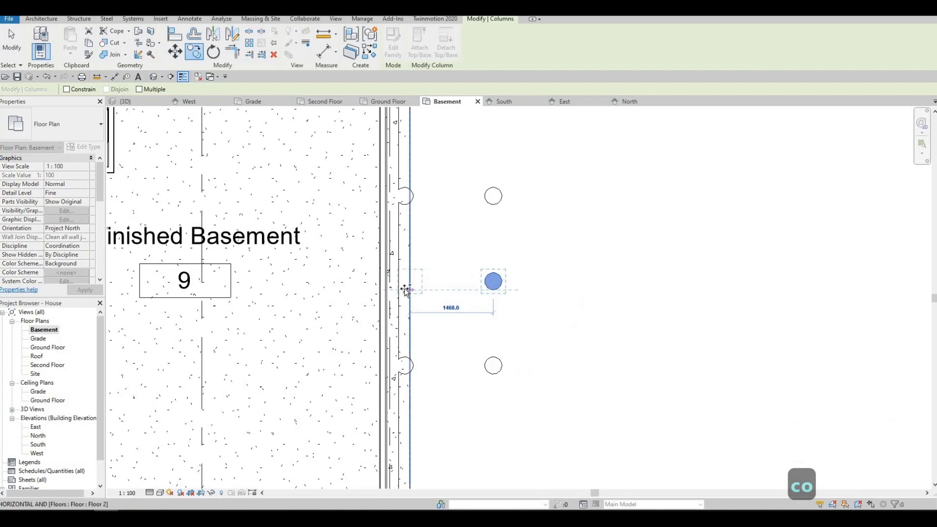
click(421, 300)
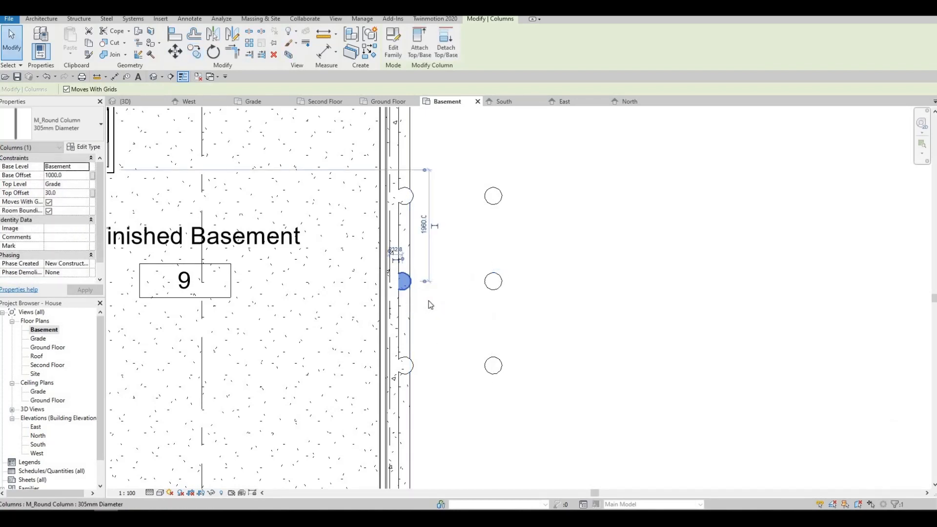
key(Escape)
key(Escape)
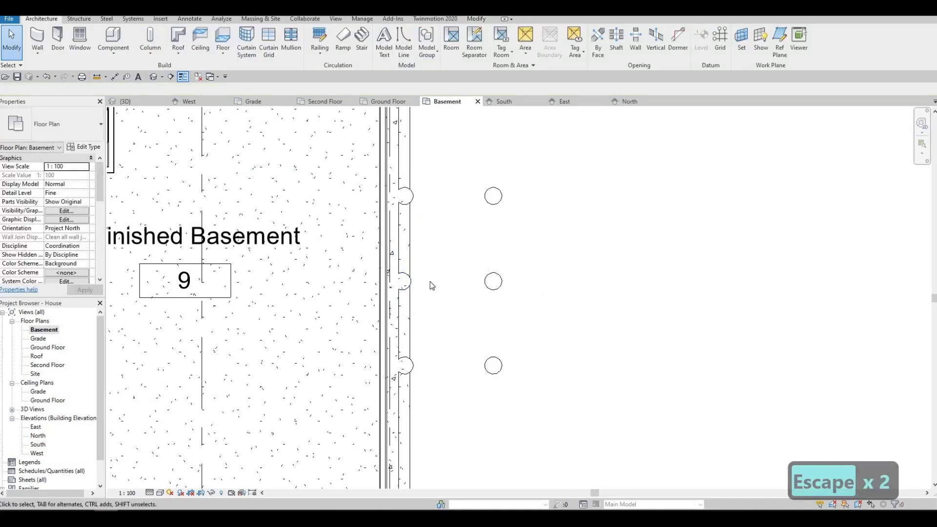
Align the outer edge of the copied round column with the neighbouring wall-side column, and return to the 3D view
key(a)
key(l)
click(415, 371)
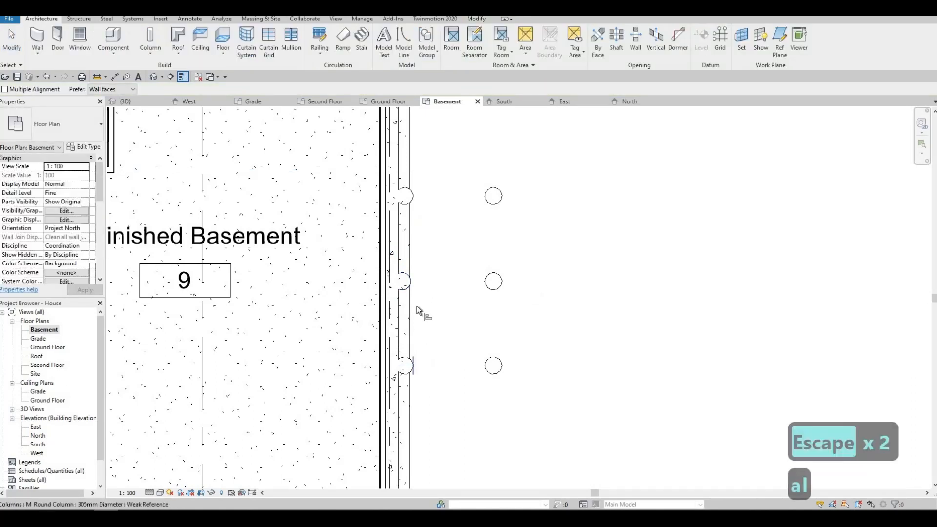
click(412, 278)
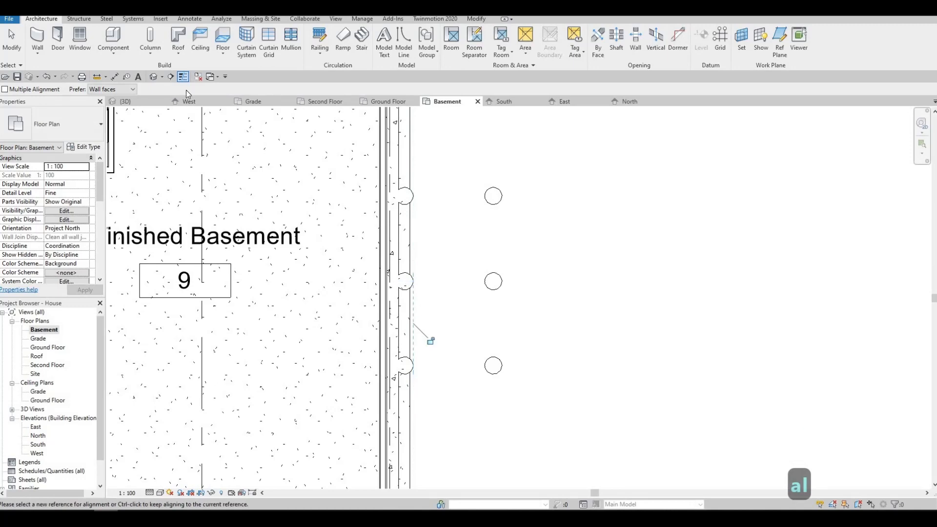
key(Escape)
key(Escape)
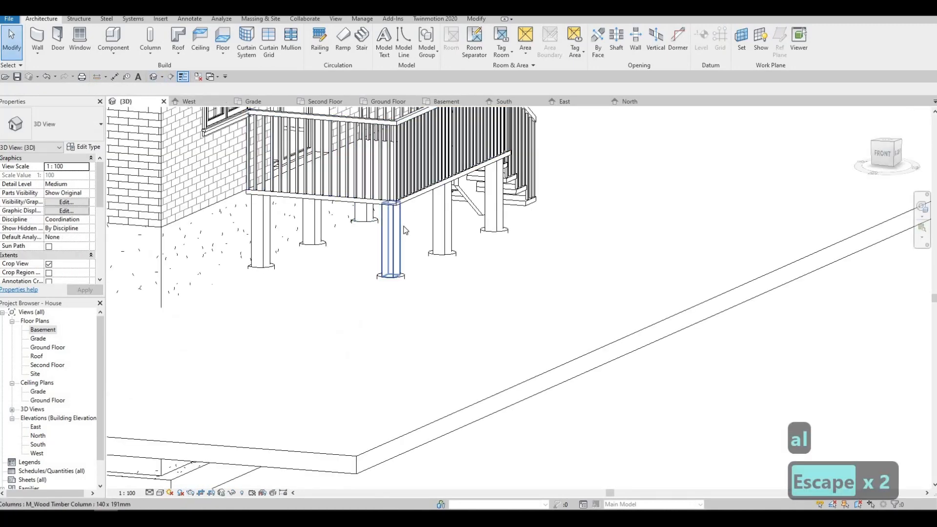
Select all 140 x 191 mm timber columns visible in the view and set their base offset to 50
shift+middle_drag(403, 228, 282, 215)
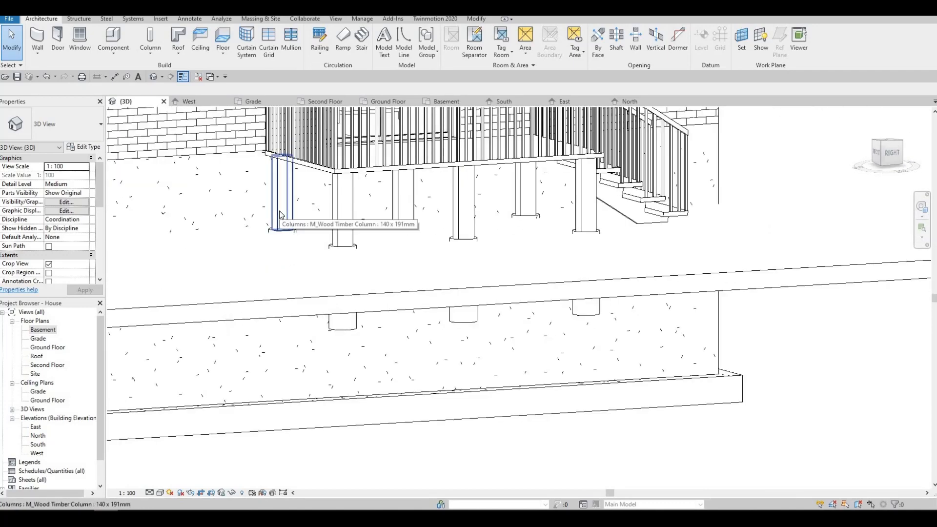
key(Tab)
key(Escape)
click(280, 210)
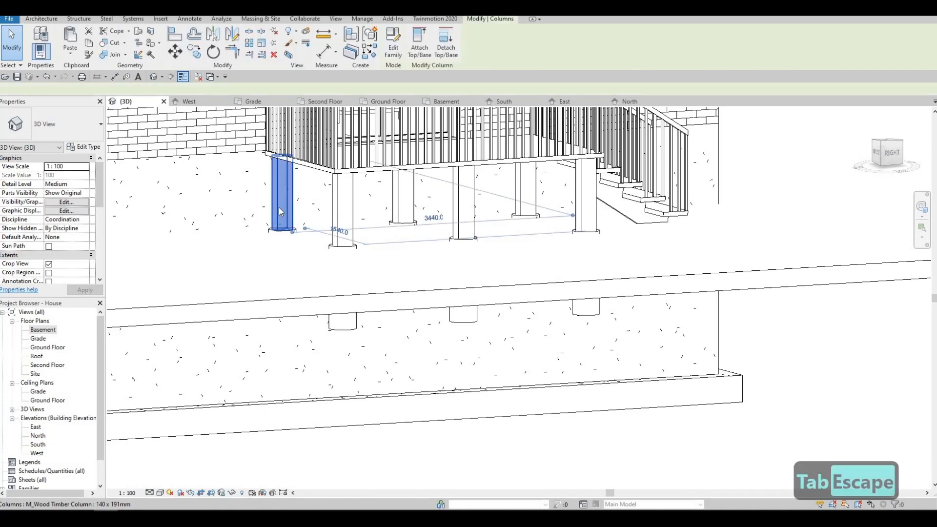
right_click(280, 207)
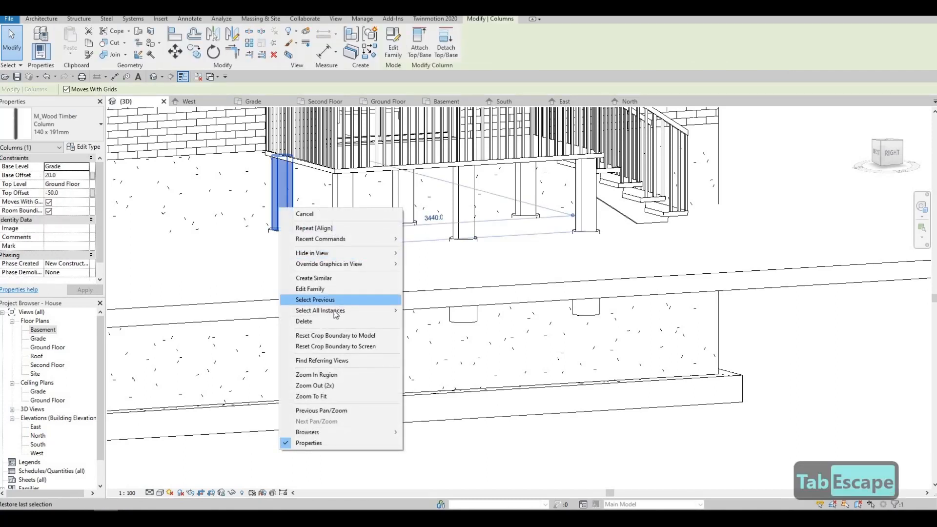
mouse_move(336, 312)
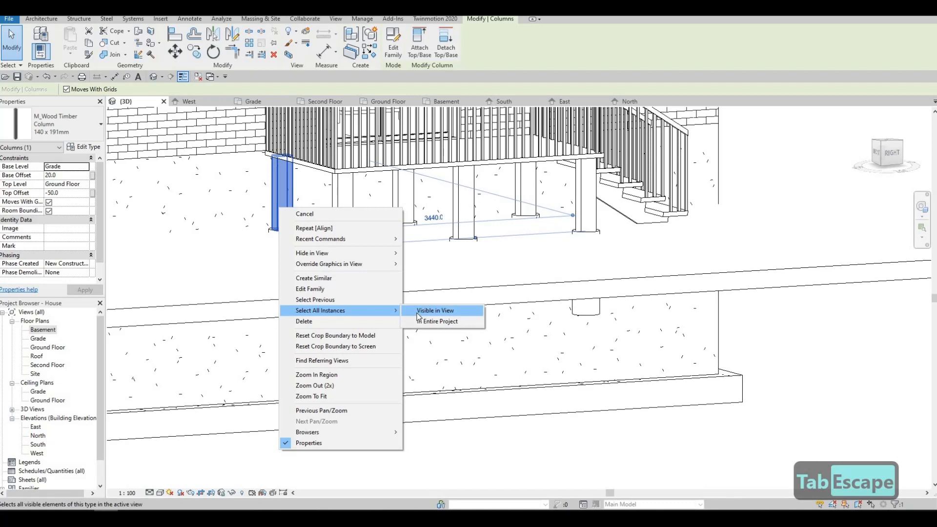
click(418, 315)
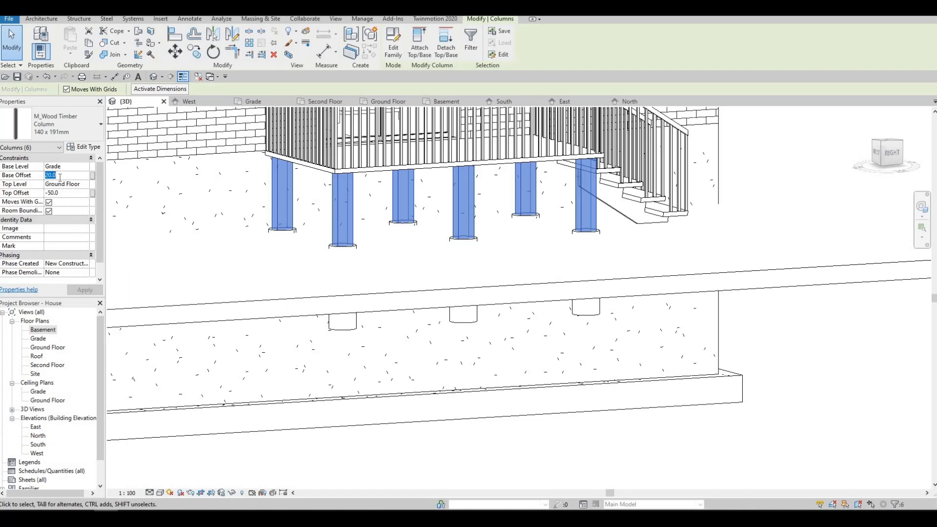
text(50)
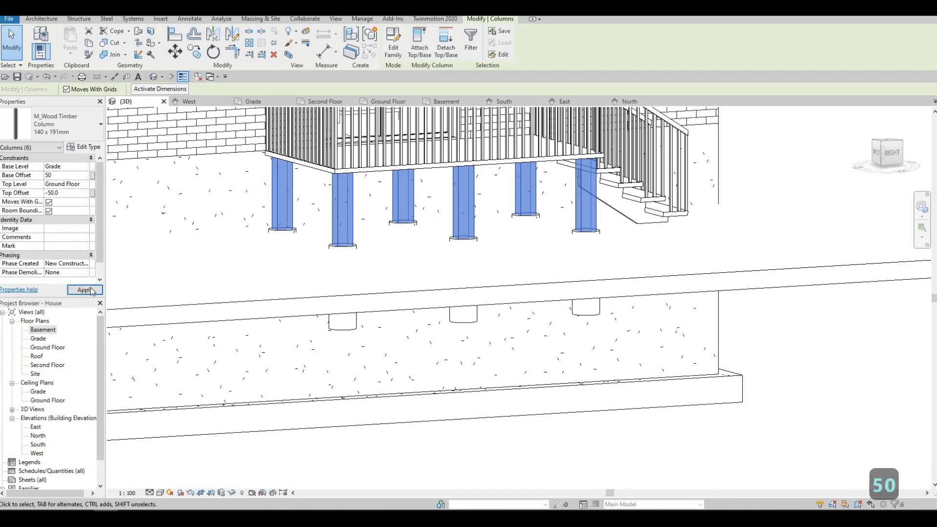
click(91, 291)
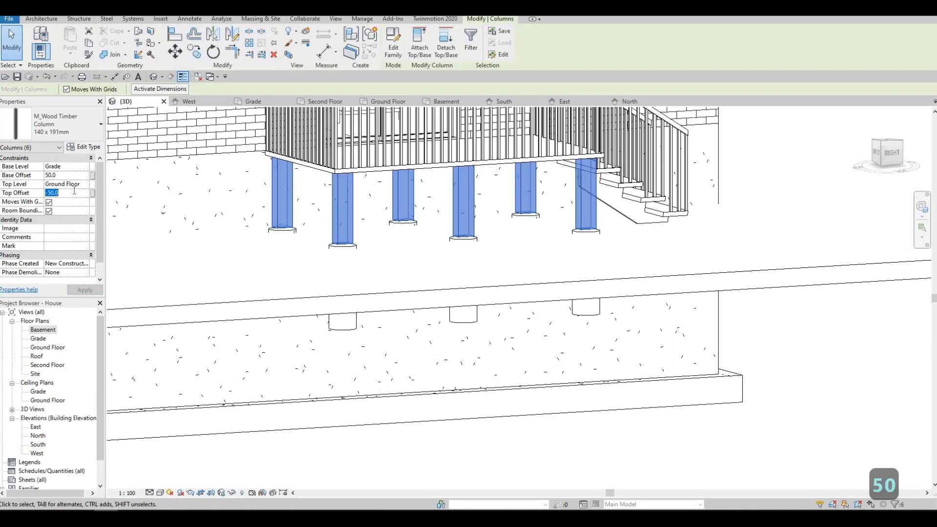
Try a top offset of 80 on the six timber columns and undo it
text(80)
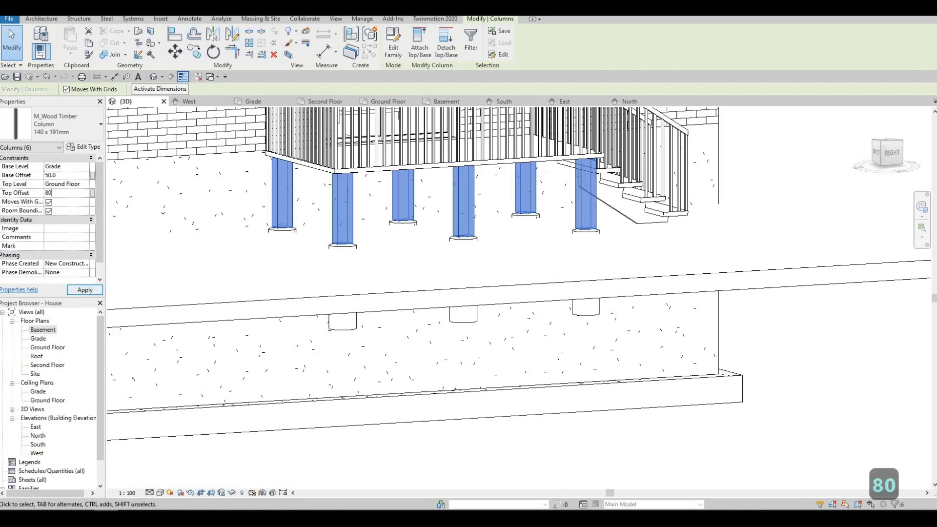
click(91, 292)
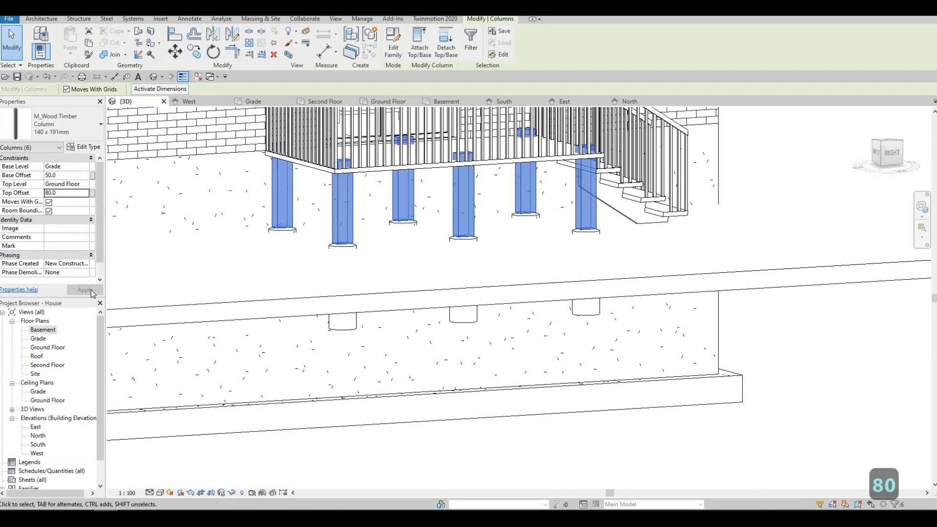
key(ctrl+z)
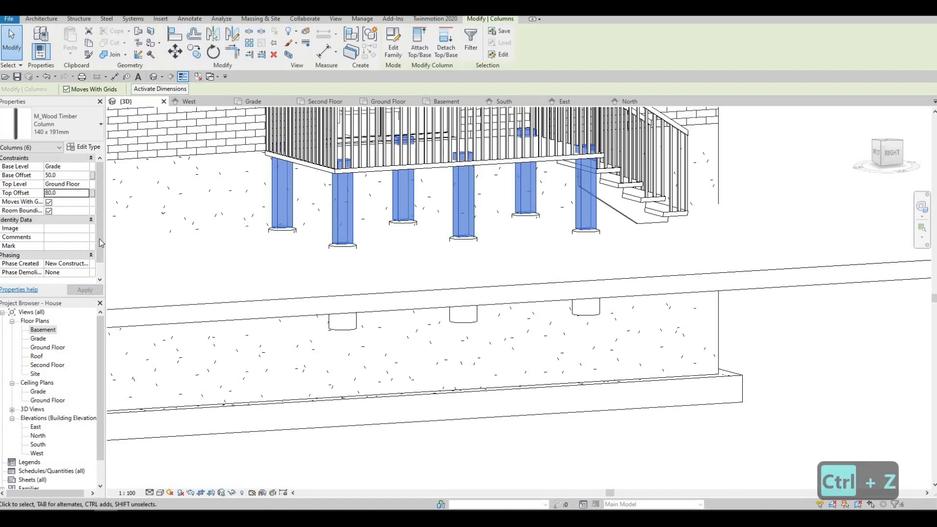
key(ctrl+z)
key(ctrl+z)
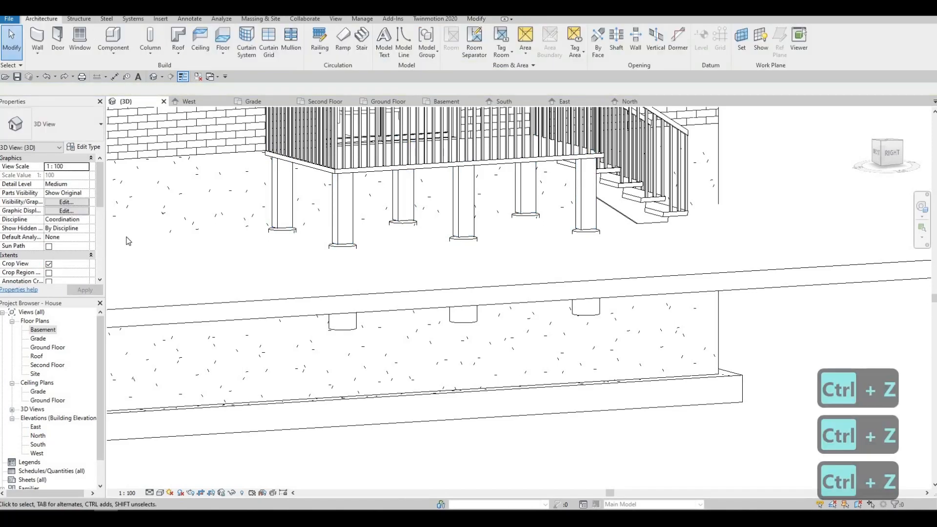
Set the base offset of all six timber columns under the platform to 80
click(279, 205)
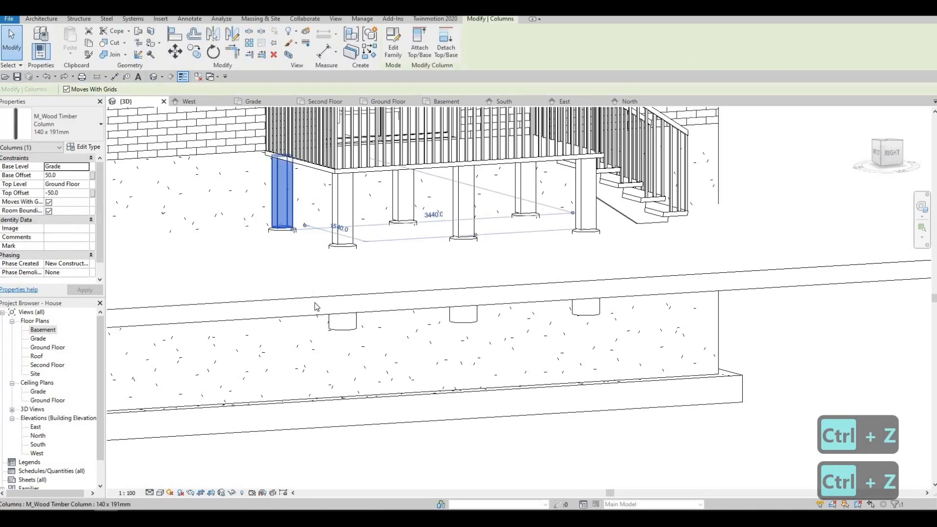
right_click(276, 204)
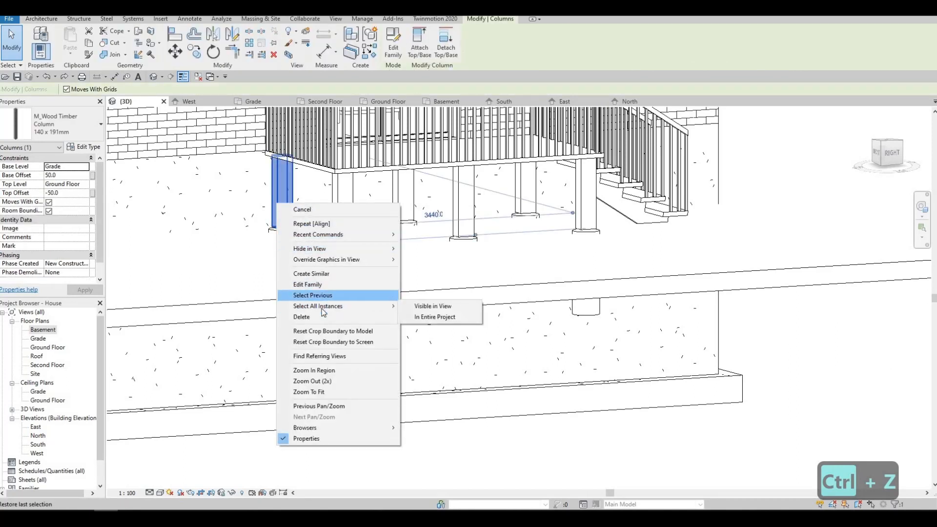
mouse_move(361, 301)
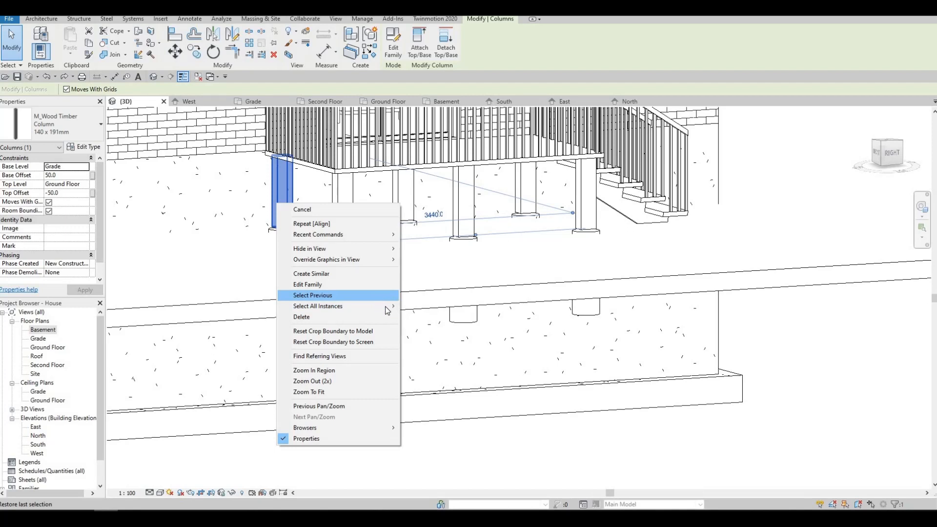
click(424, 307)
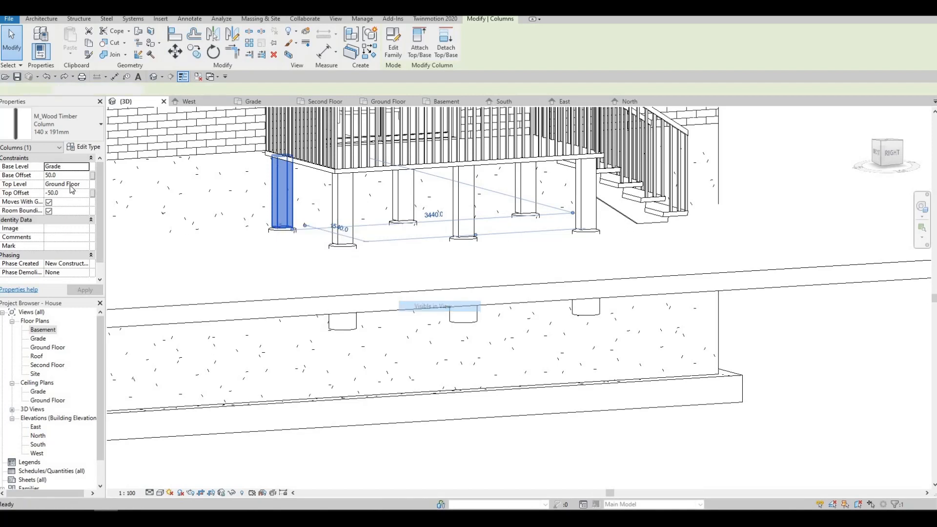
click(66, 177)
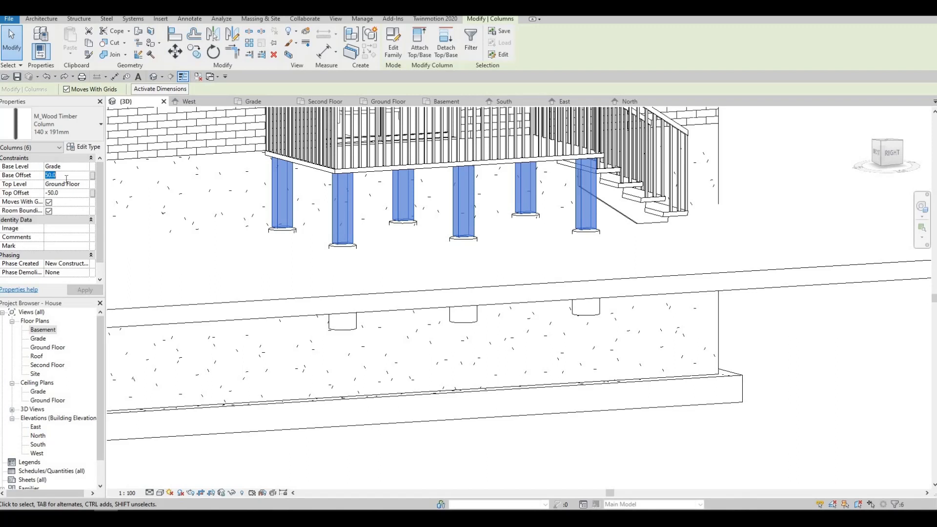
text(80)
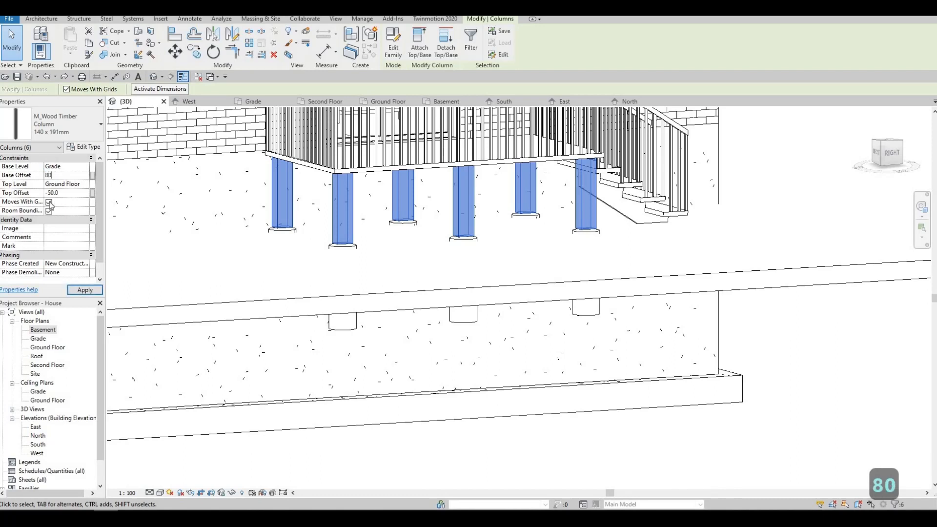
click(85, 289)
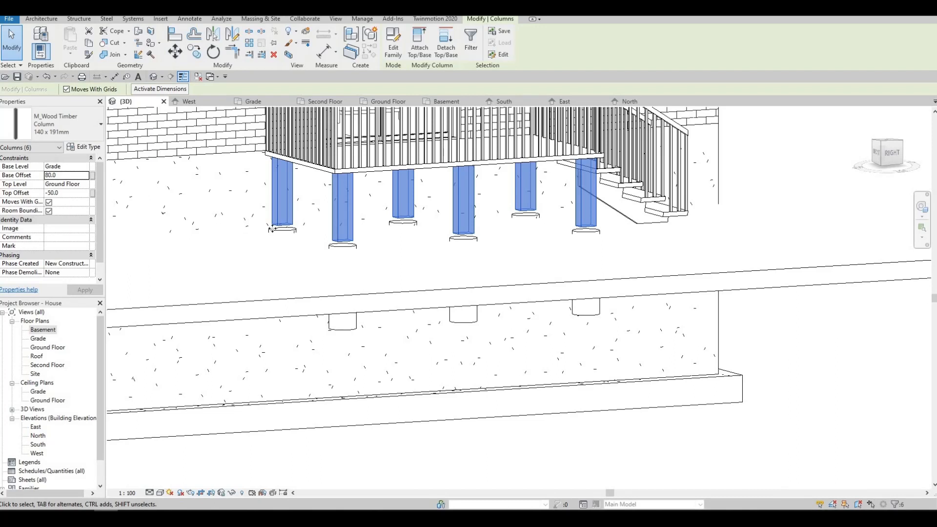
Select all 305 mm round columns visible in the view and set their top offset to 80
click(272, 229)
right_click(273, 229)
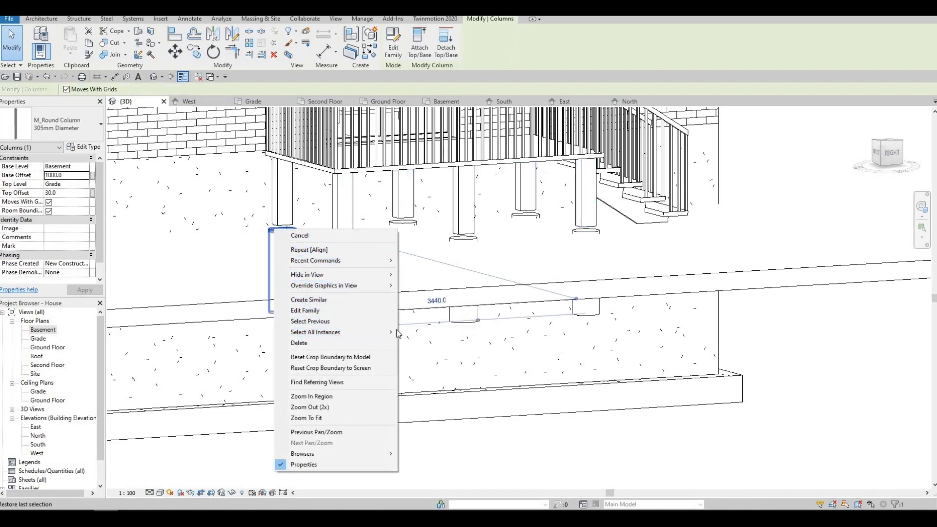
click(425, 332)
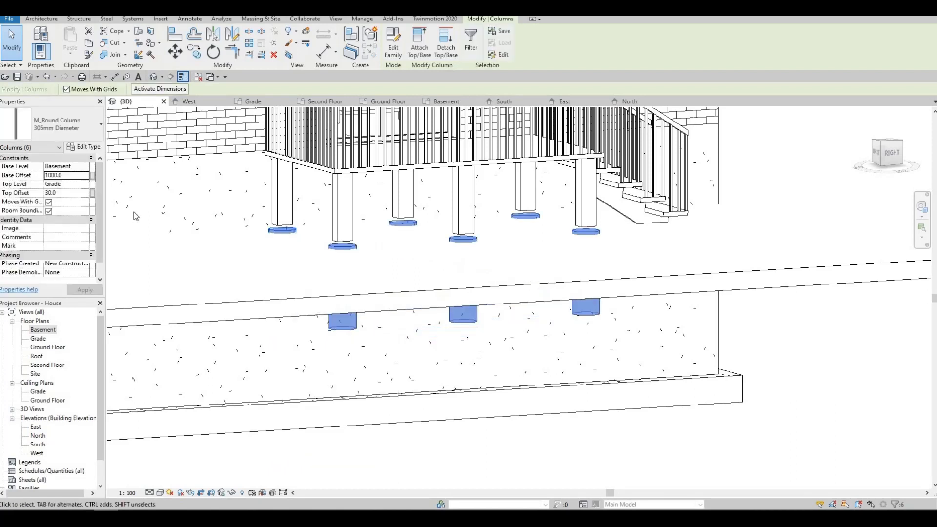
click(70, 192)
text(80)
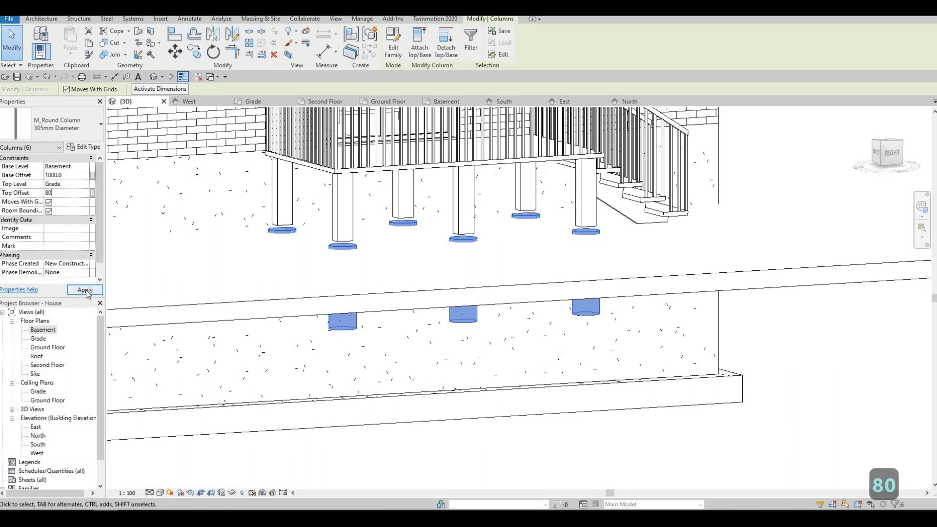
click(86, 291)
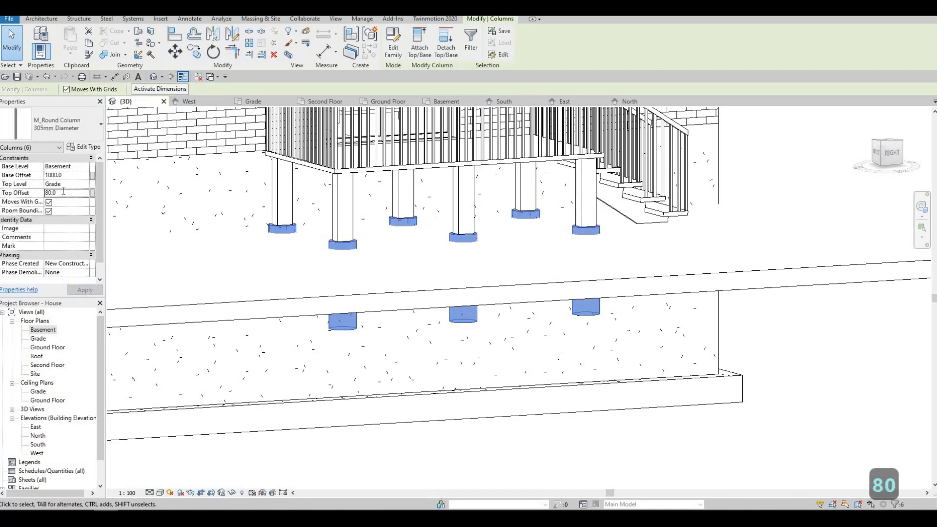
Try a top offset of 90 on the six round columns
text(90)
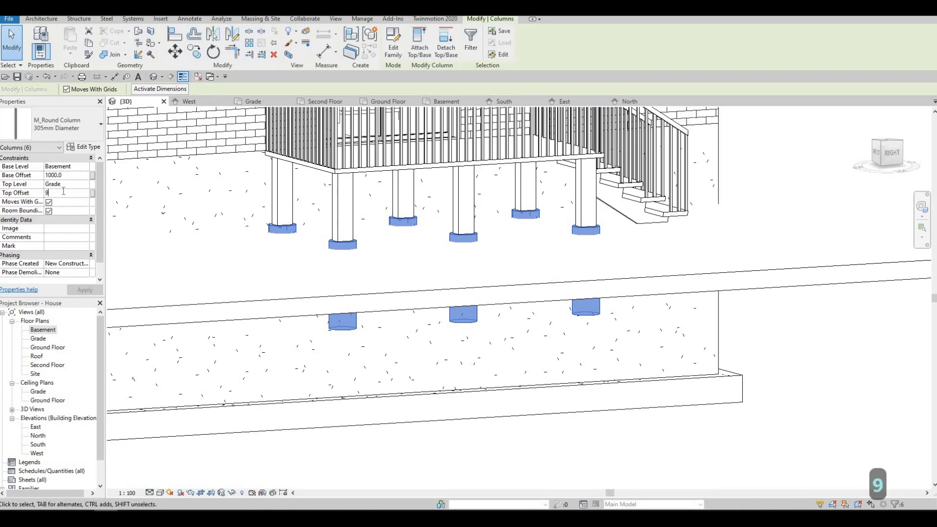
click(86, 291)
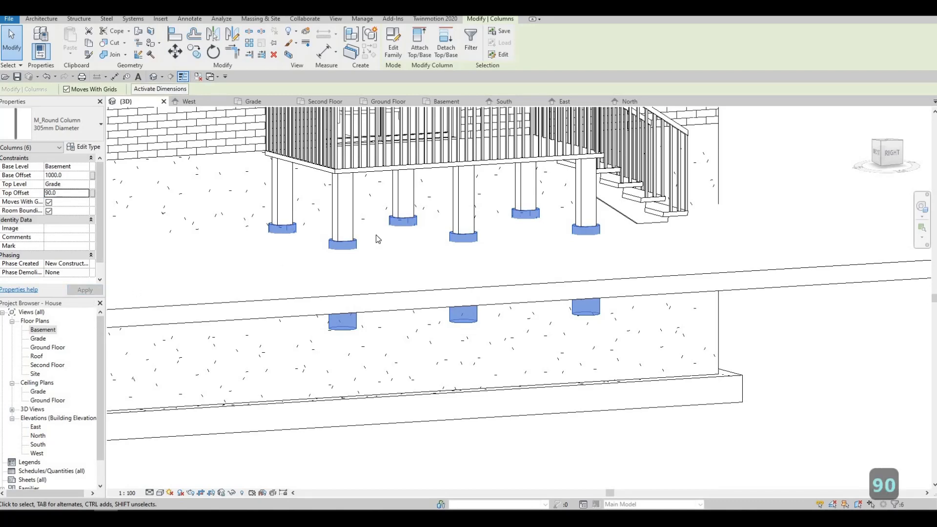
key(Escape)
Examine the column bases under the platform and the exterior stair from the back of the house
scroll(312, 292, up, 4)
shift+middle_drag(287, 288, 364, 247)
scroll(298, 285, down, 3)
scroll(262, 270, down, 2)
scroll(377, 274, up, 2)
click(372, 270)
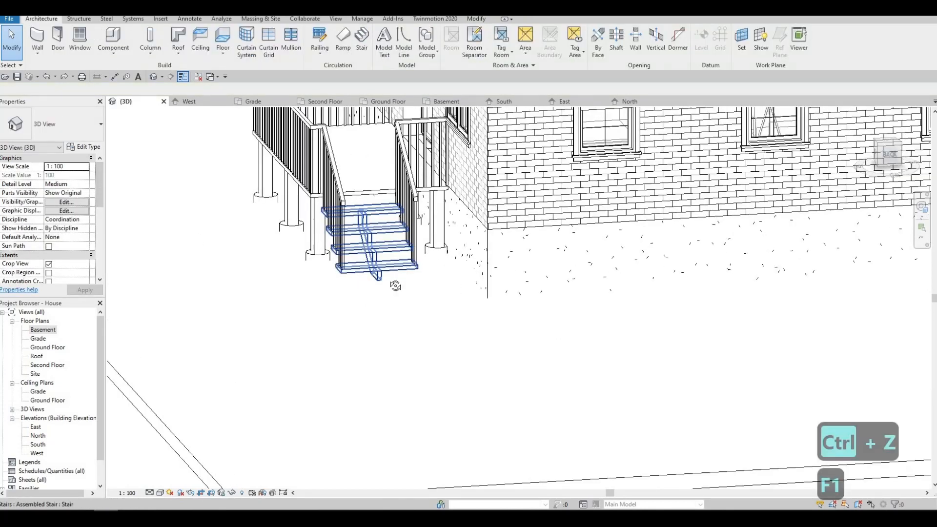
Set both the right and left supports of the exterior stair's Wood type to Carriage (Open)
scroll(388, 273, up, 2)
shift+middle_drag(366, 281, 394, 287)
scroll(396, 289, up, 2)
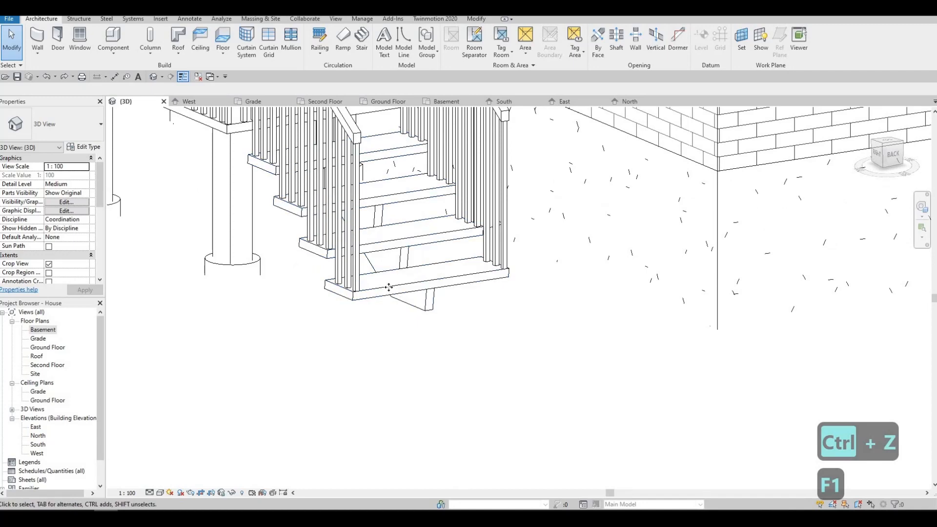
click(385, 285)
click(82, 146)
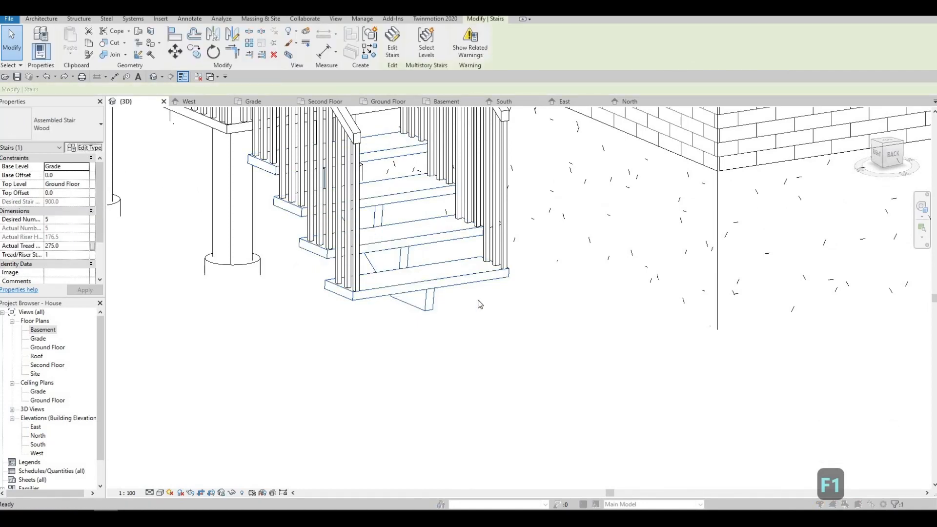
click(528, 295)
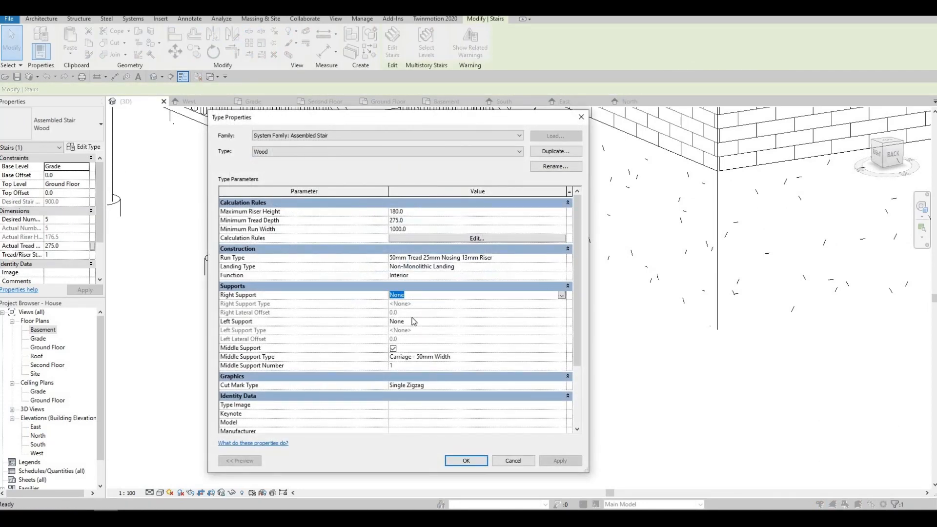
click(486, 319)
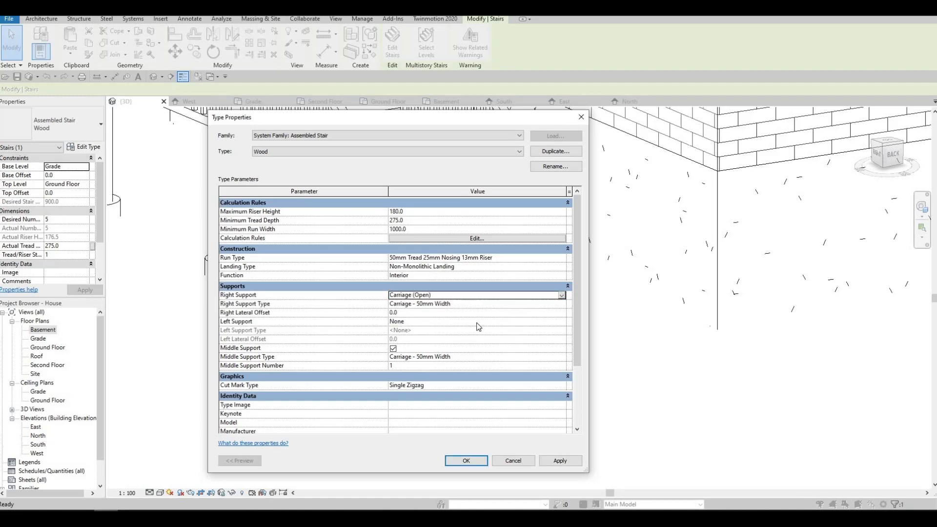
click(478, 322)
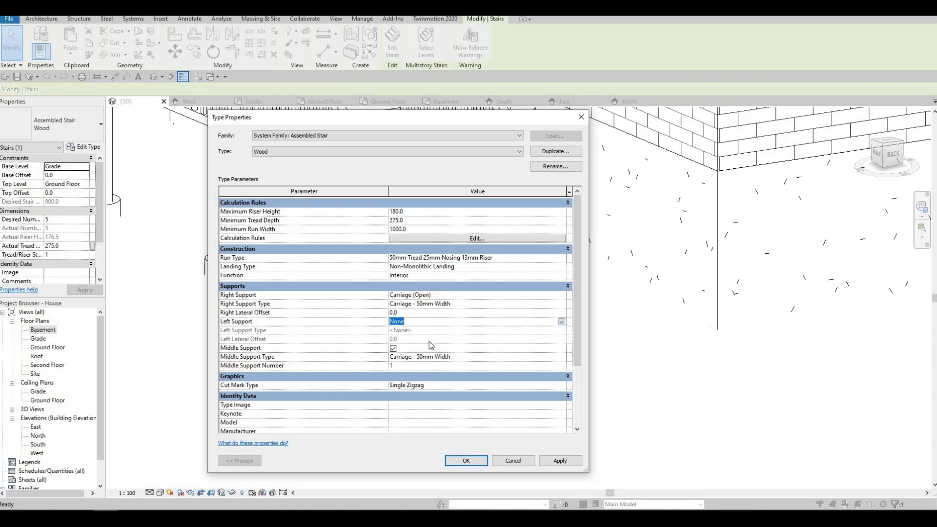
click(486, 345)
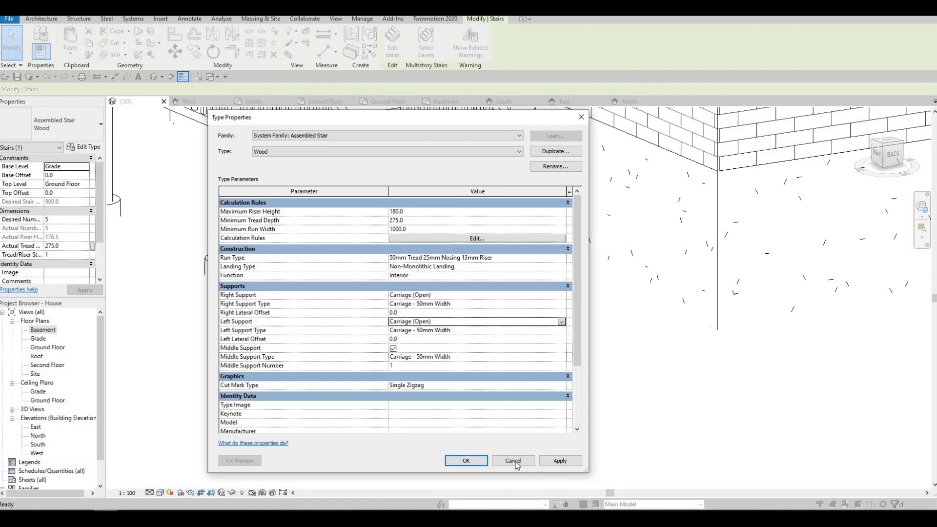
click(466, 461)
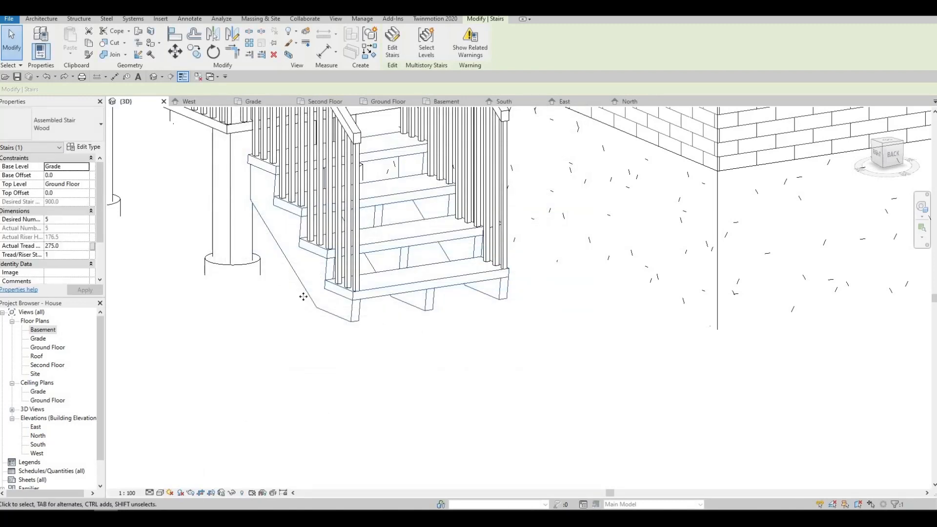
Start editing the boundary of the platform floor outside the sliding door and display it in the Basement floor plan
shift+middle_drag(420, 301, 375, 229)
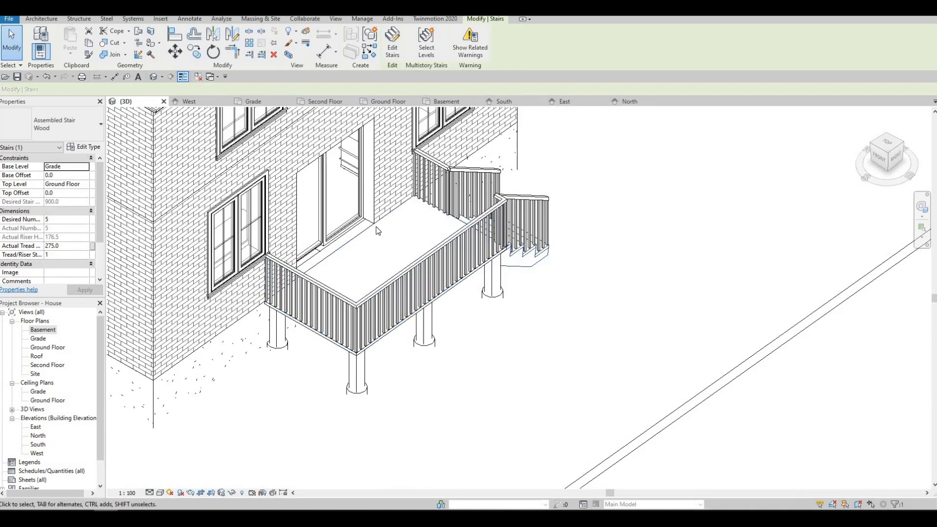
click(376, 230)
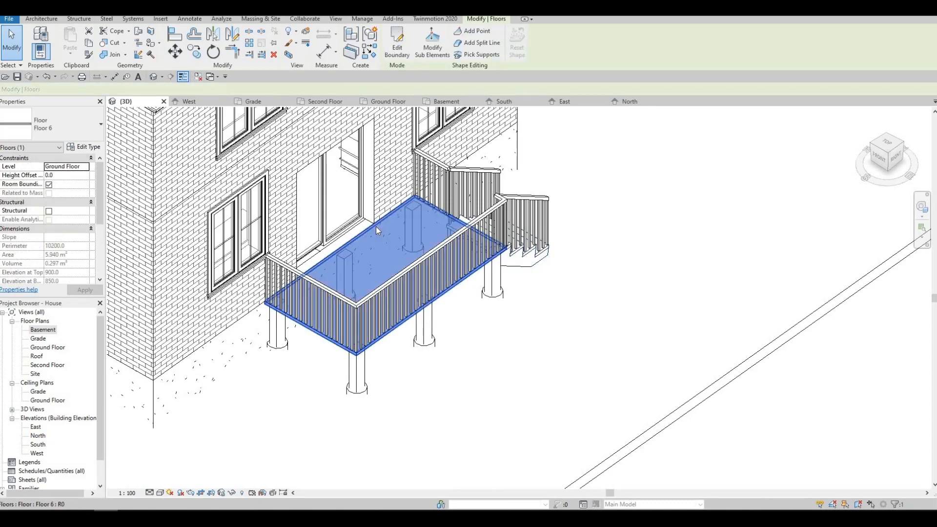
double_click(375, 226)
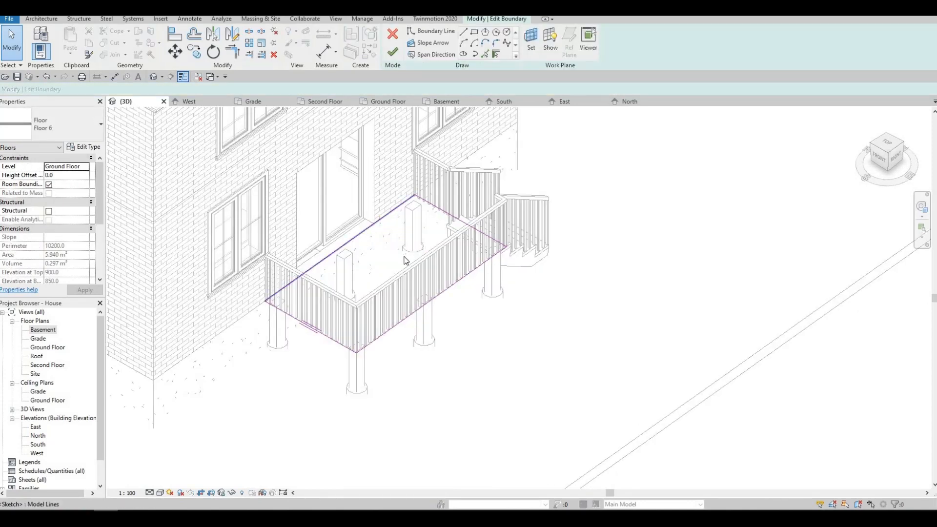
double_click(42, 330)
middle_drag(501, 261, 383, 247)
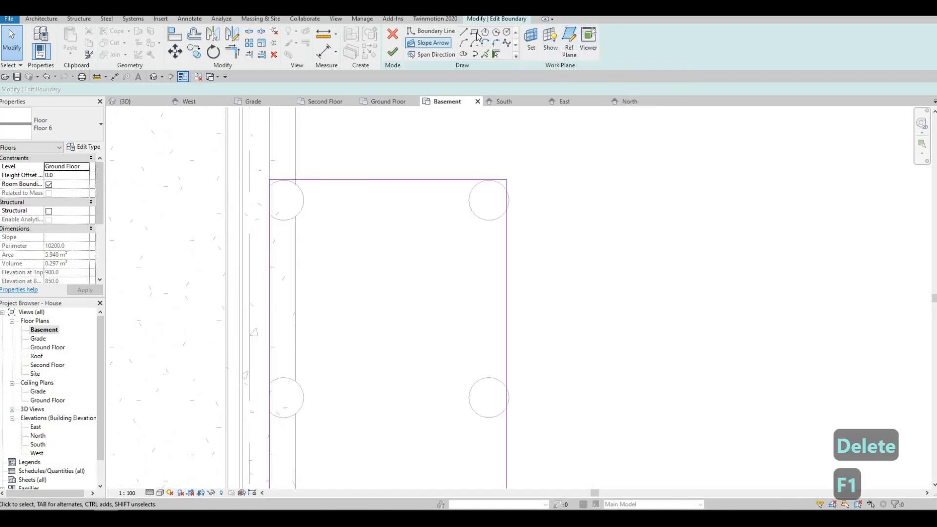
Sketch a narrow rectangle about 840 mm long from the platform's upper edge downward, beside the round column nearest the house wall
click(476, 33)
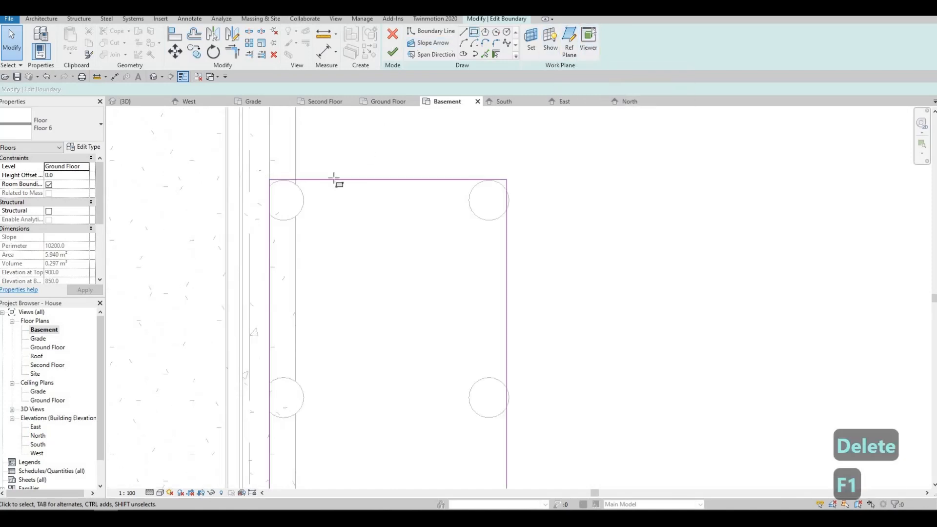
click(305, 180)
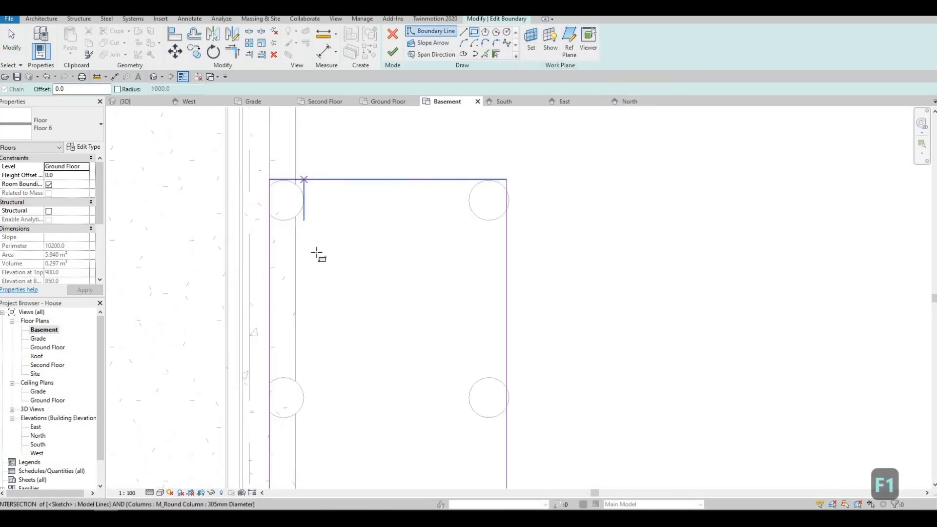
click(309, 292)
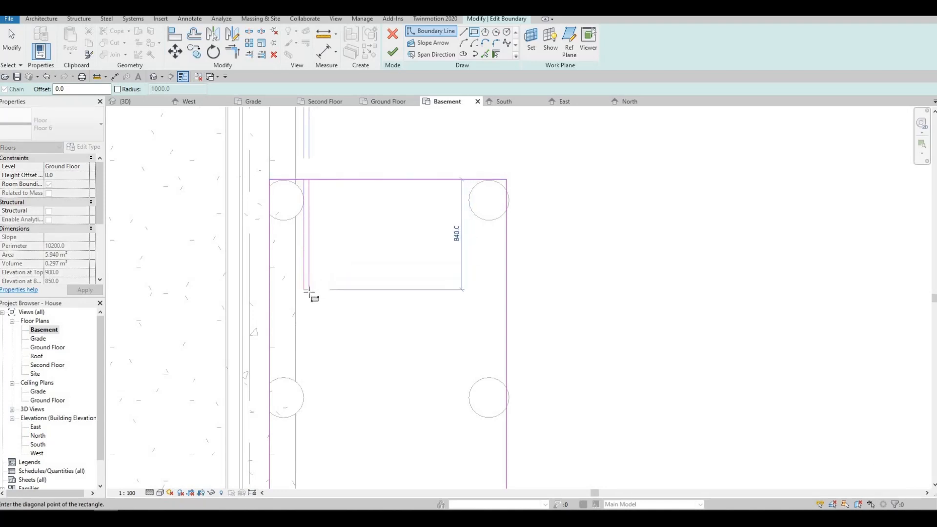
key(Escape)
key(Escape)
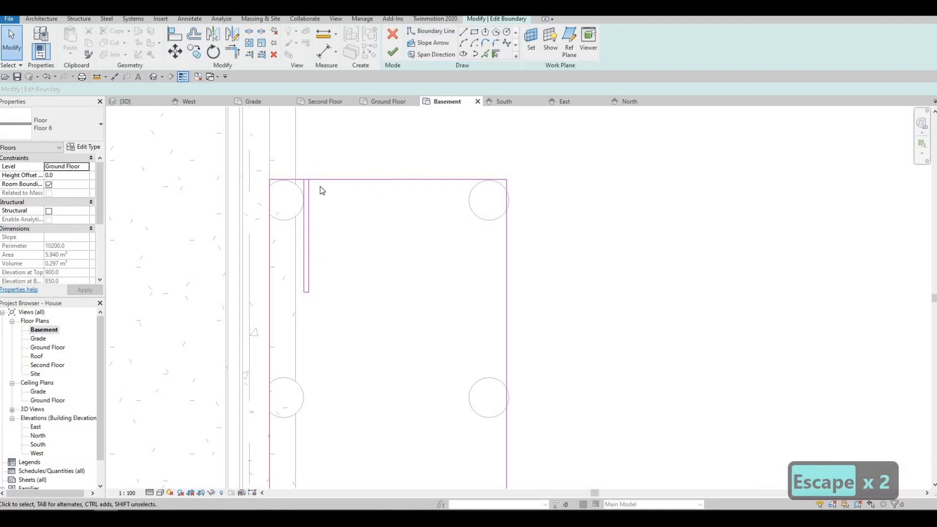
Copy the narrow rectangle once, about 220 mm along the platform's upper edge away from the house
click(309, 180)
key(Delete)
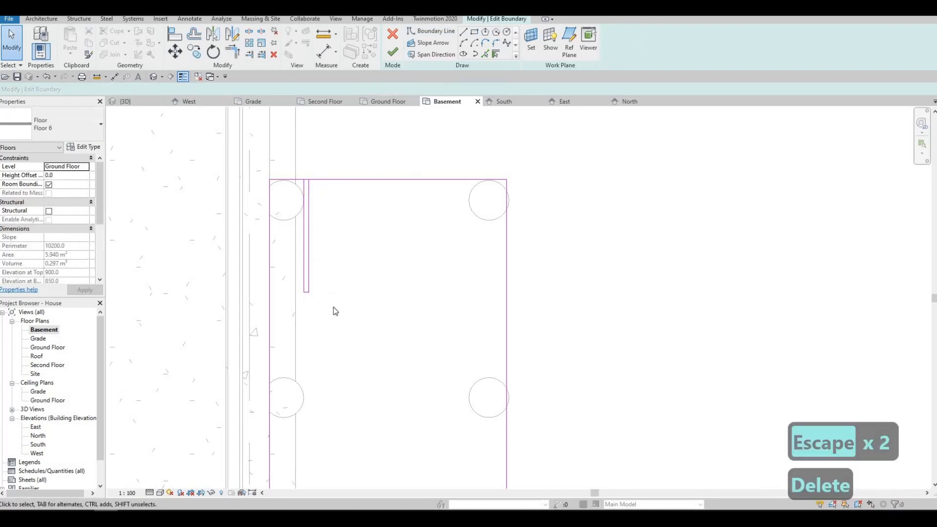
drag(333, 307, 297, 168)
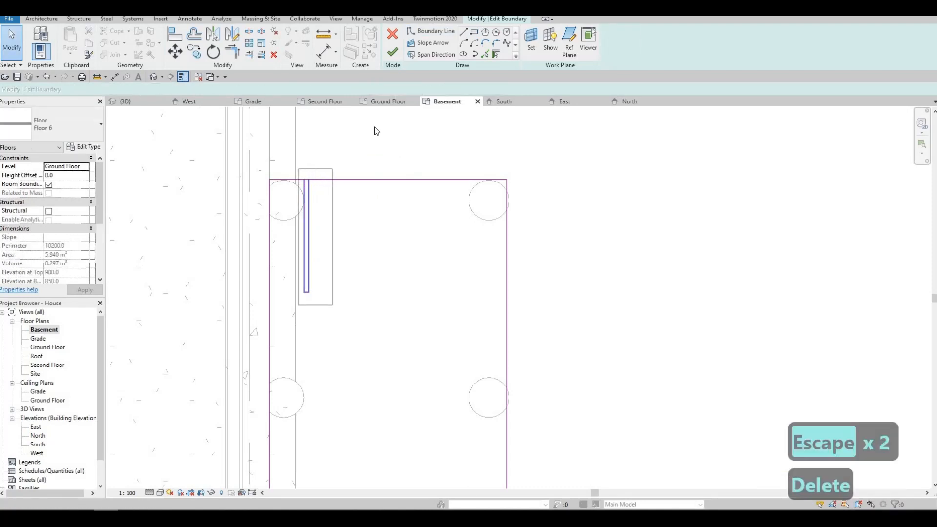
click(196, 53)
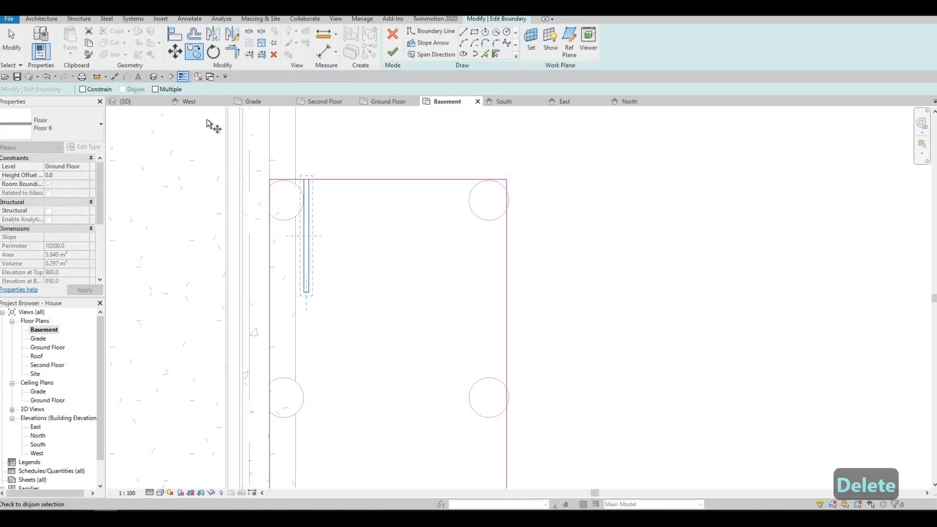
click(156, 90)
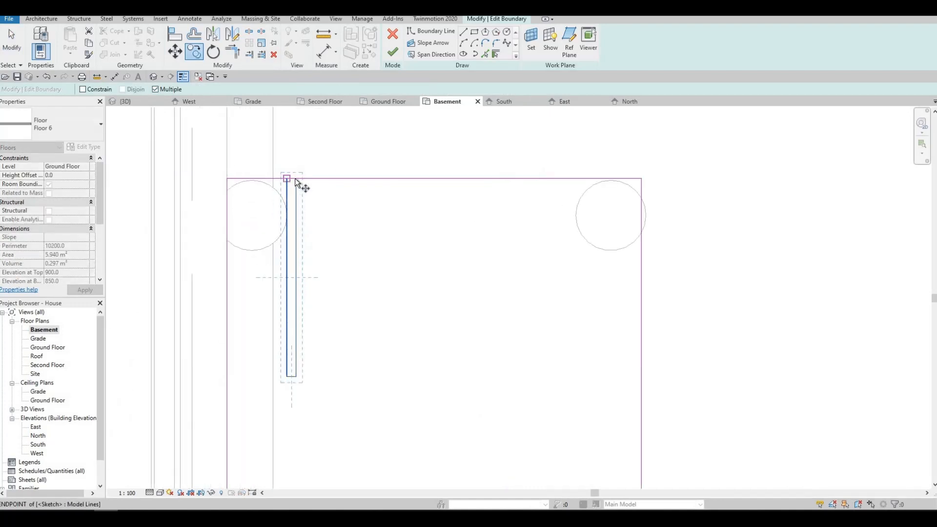
click(359, 179)
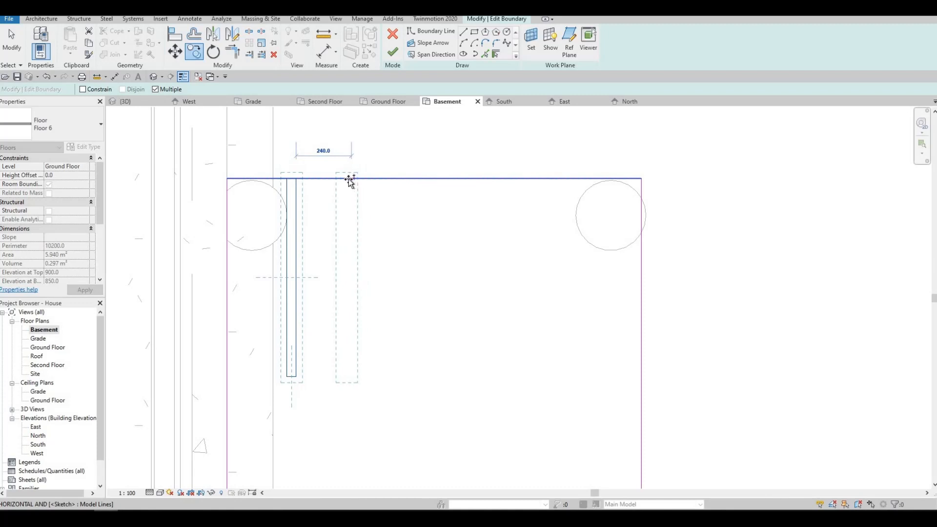
click(349, 180)
key(Escape)
key(Escape)
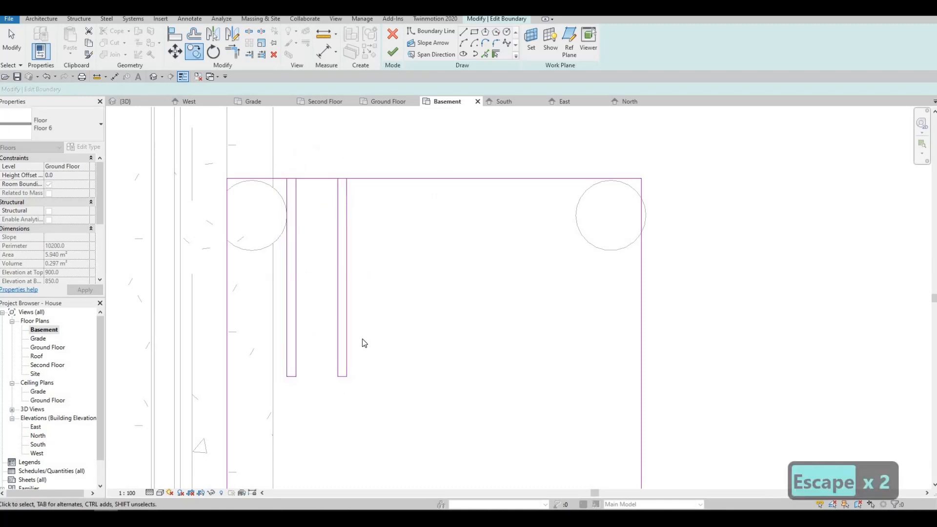
mouse_move(270, 160)
mouse_down()
mouse_move(328, 235)
mouse_move(378, 403)
mouse_up()
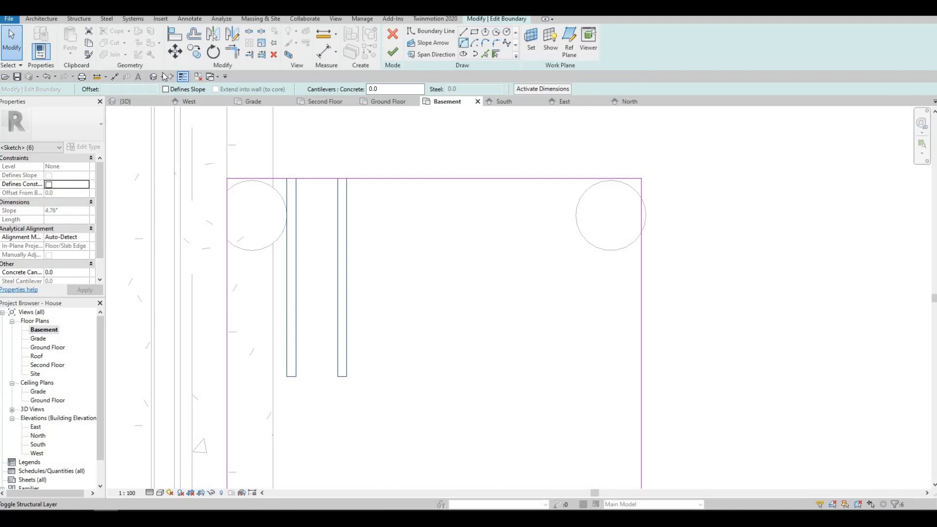
click(192, 55)
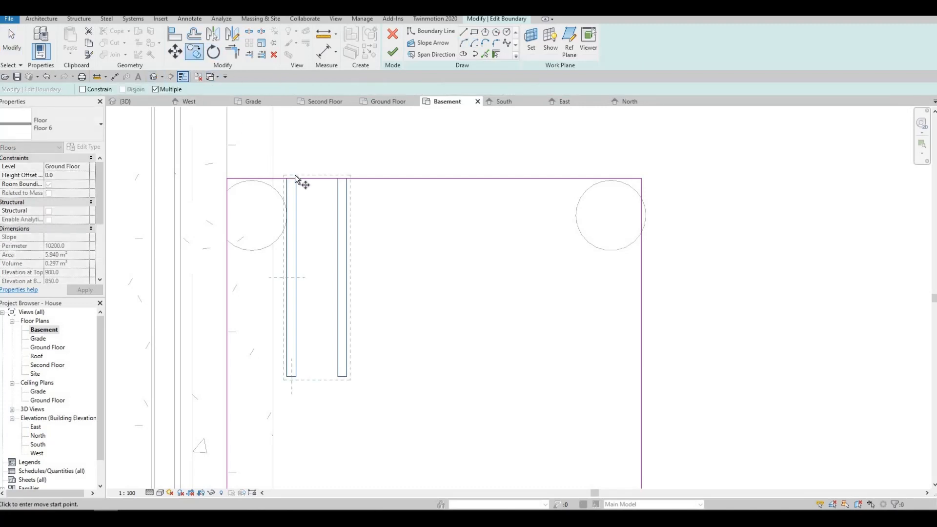
click(299, 178)
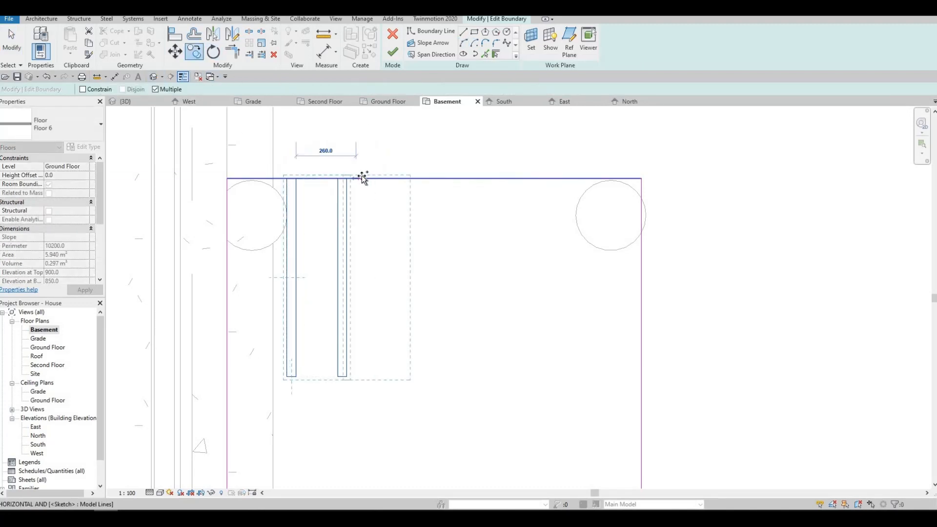
key(Escape)
key(Escape)
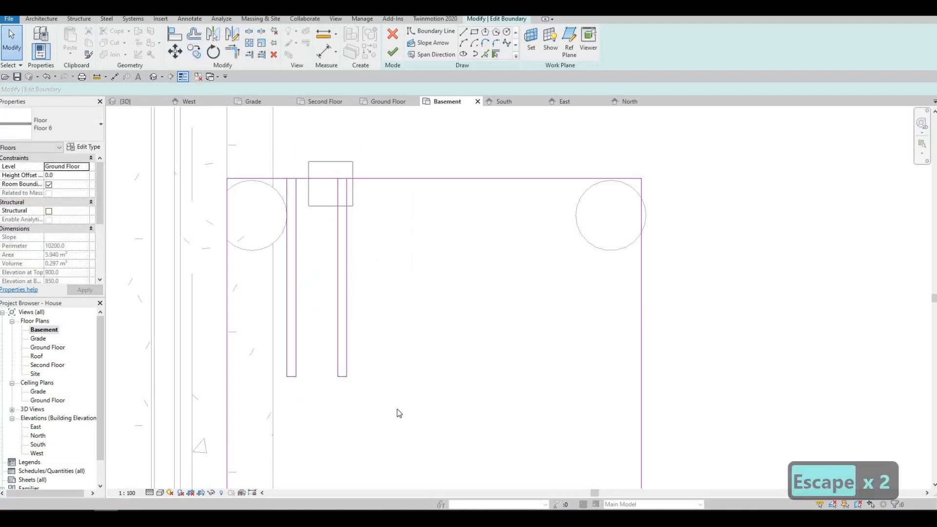
Copy the second rectangle five more times along the platform's upper edge at 220 mm spacing
drag(308, 406, 397, 162)
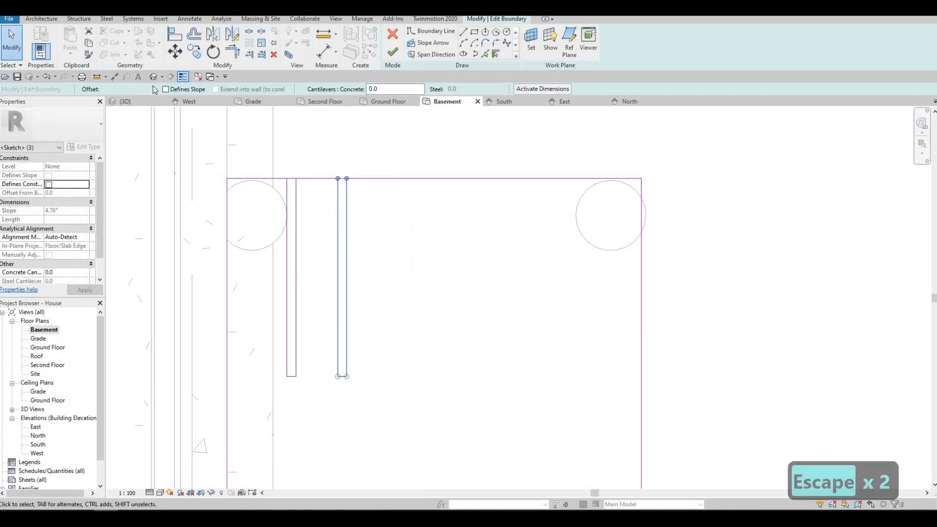
key(c)
key(o)
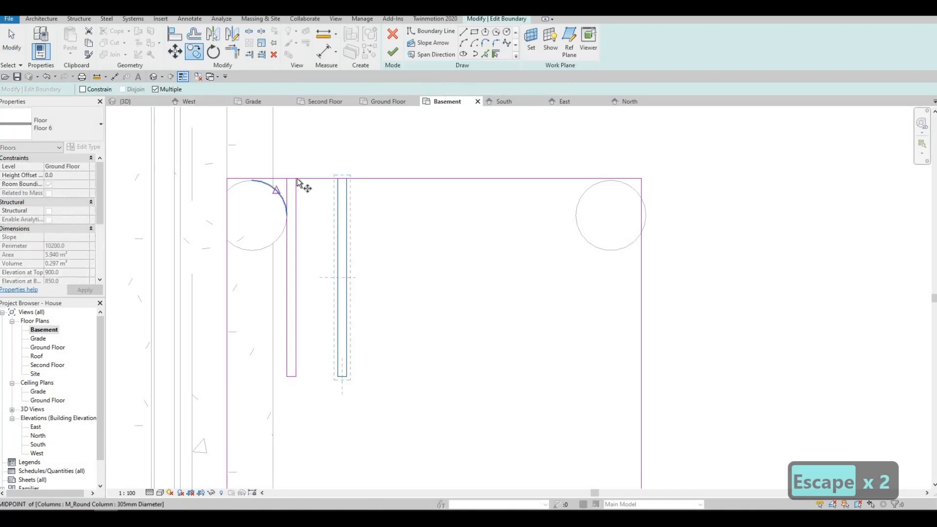
click(354, 179)
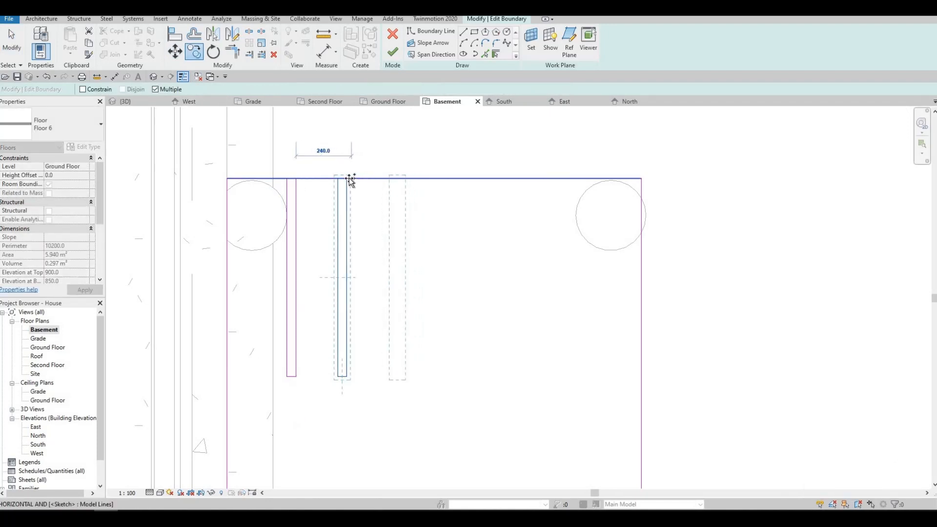
click(398, 179)
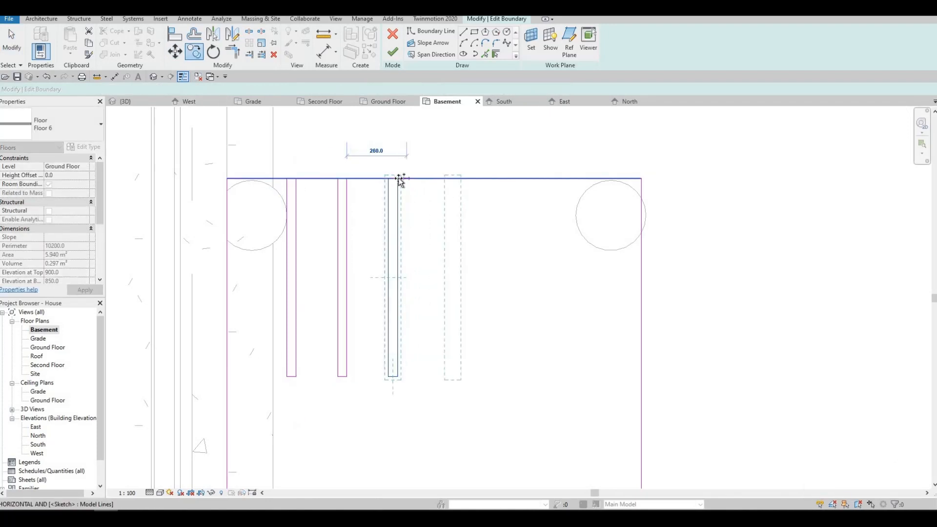
click(448, 179)
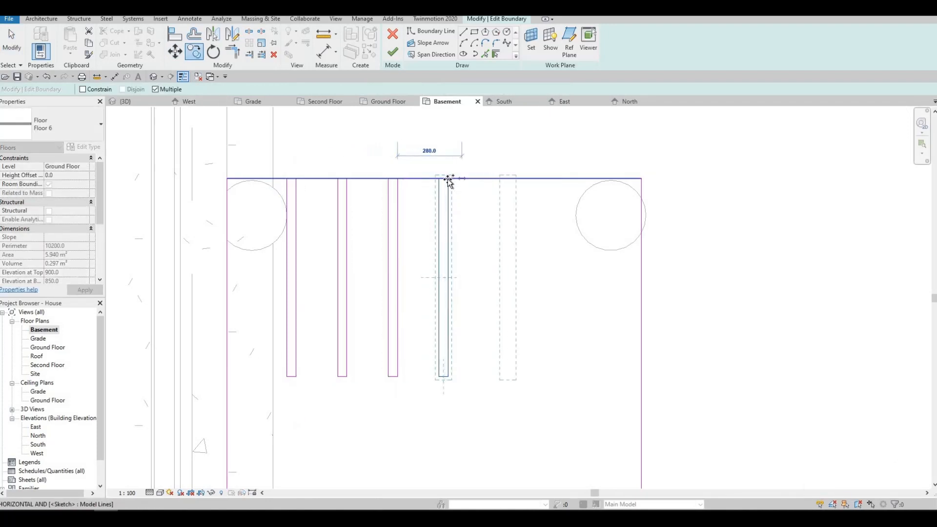
click(498, 179)
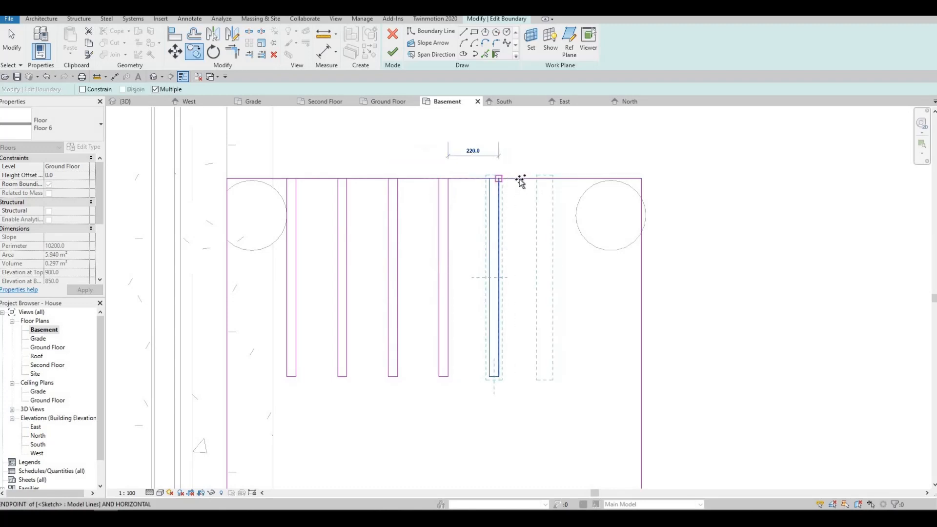
click(549, 179)
click(549, 180)
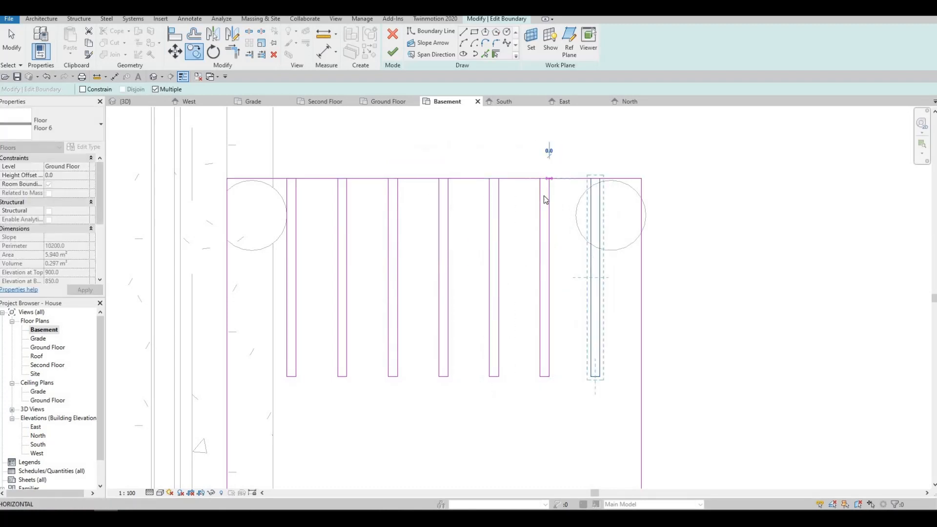
key(Escape)
key(Escape)
Examine the row of narrow rectangles against the platform boundary and the round columns
mouse_move(526, 254)
middle_down()
mouse_move(495, 215)
mouse_move(475, 233)
mouse_move(491, 199)
middle_up()
scroll(497, 219, down, 1)
scroll(475, 233, down, 1)
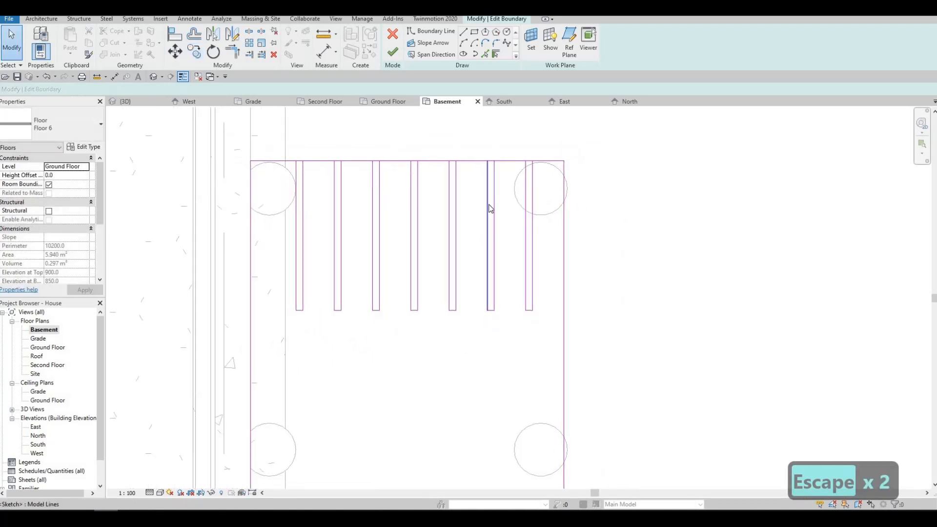
middle_drag(412, 187, 414, 156)
scroll(414, 157, down, 1)
scroll(411, 155, down, 2)
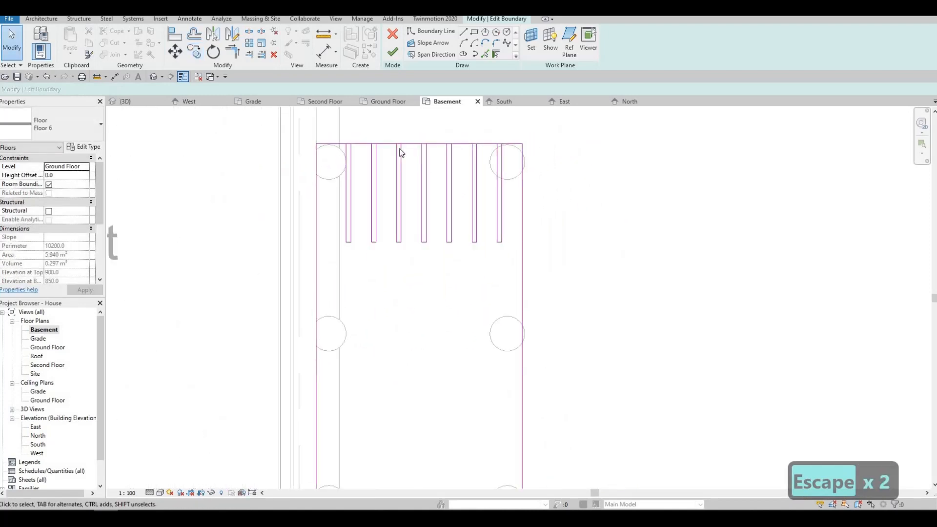
scroll(400, 148, up, 2)
scroll(391, 199, up, 2)
middle_drag(363, 224, 361, 263)
scroll(361, 263, down, 1)
middle_drag(413, 159, 401, 130)
scroll(401, 129, down, 3)
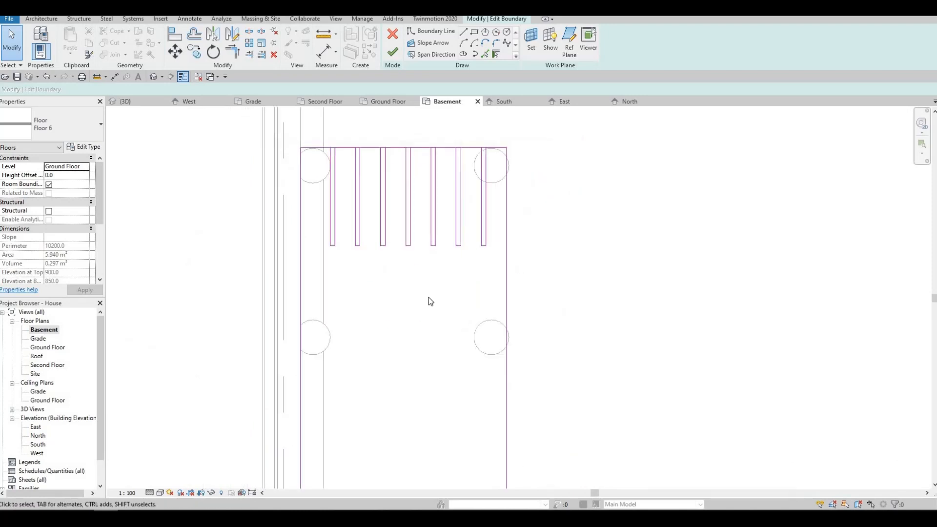
Delete the platform boundary's lower edge line, opposite the row of narrow rectangles
scroll(437, 158, down, 3)
mouse_move(429, 298)
middle_down()
mouse_move(436, 158)
mouse_move(439, 271)
middle_up()
click(447, 311)
key(Delete)
middle_drag(385, 141, 385, 183)
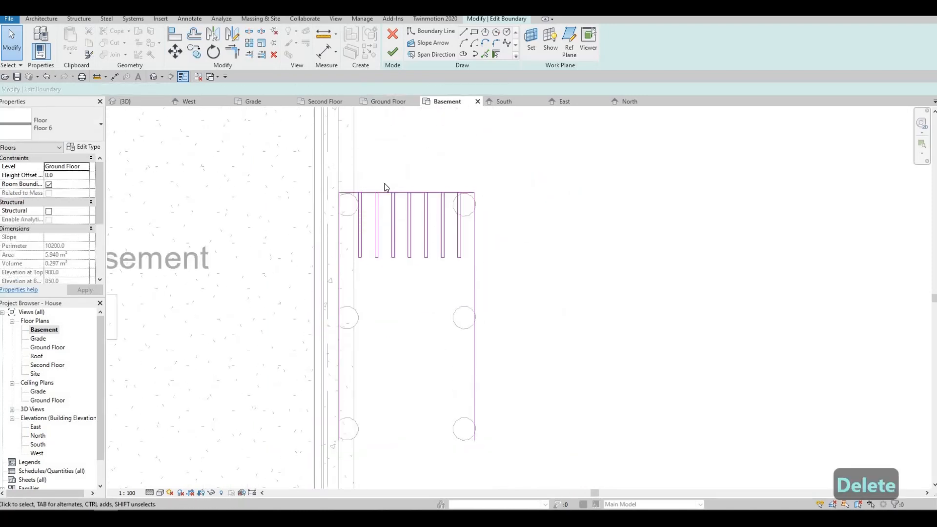
Split the platform's upper edge line within the width of each of the seven narrow rectangles
scroll(384, 184, up, 2)
scroll(383, 185, up, 2)
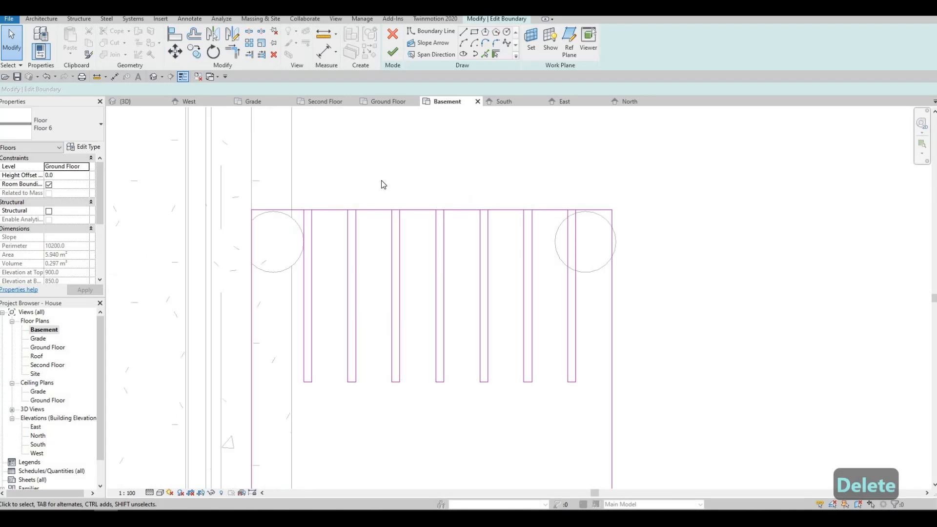
key(s)
key(l)
scroll(315, 217, up, 2)
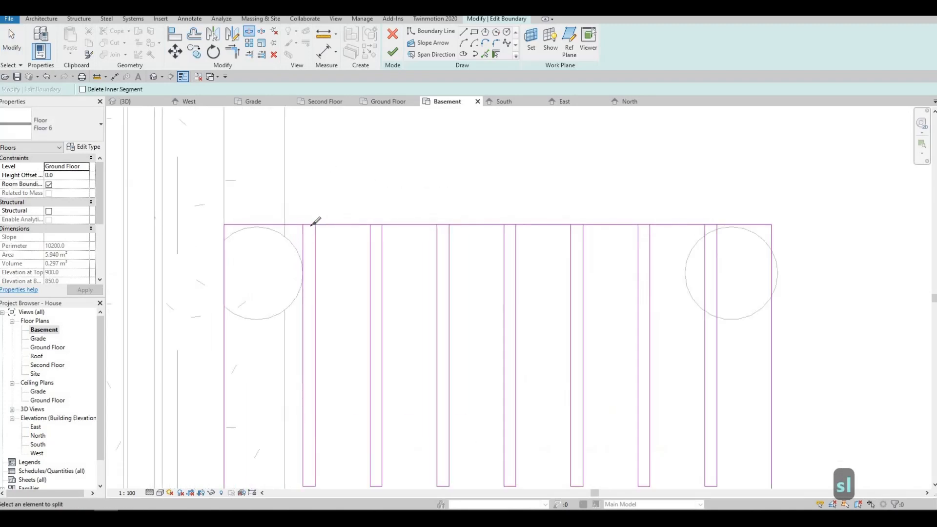
click(378, 224)
click(442, 224)
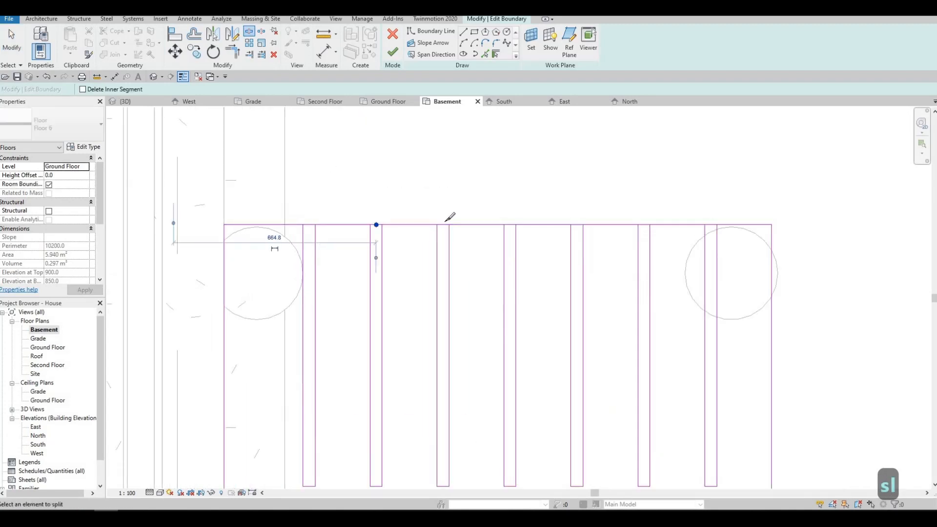
click(510, 224)
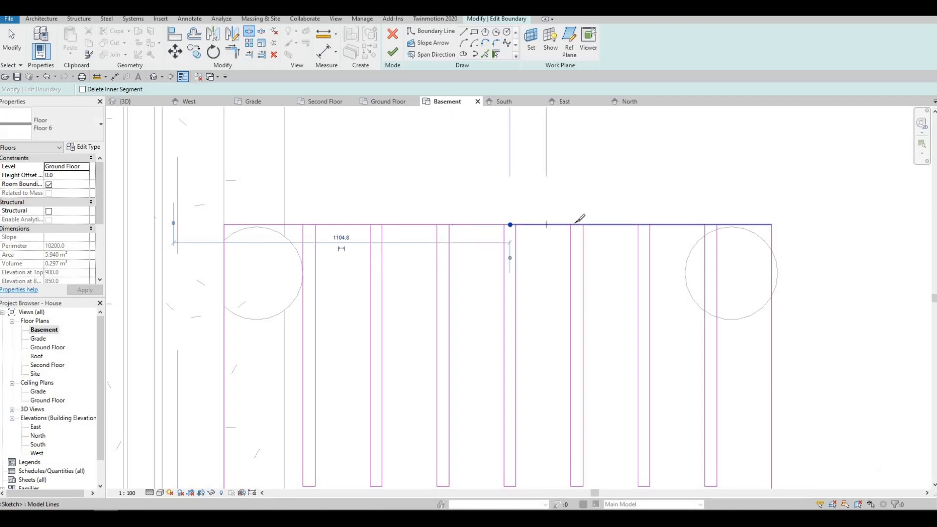
click(576, 225)
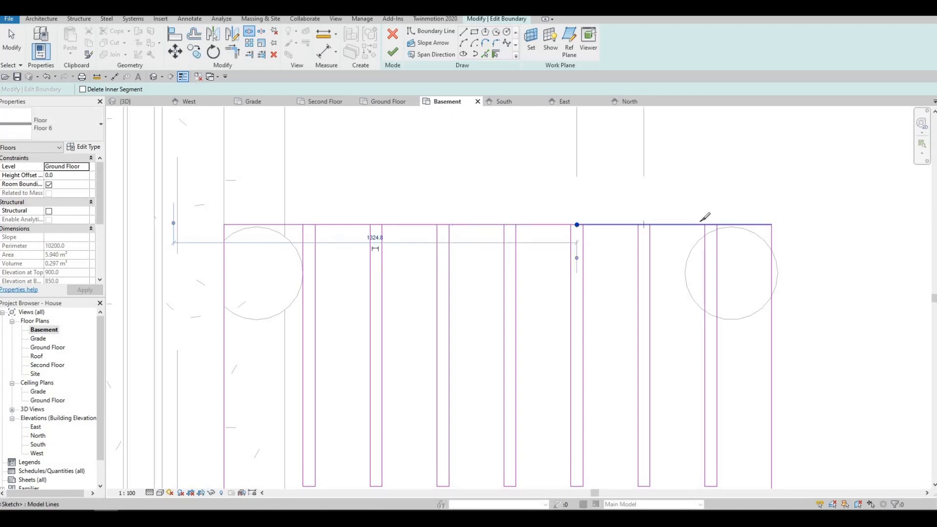
click(644, 224)
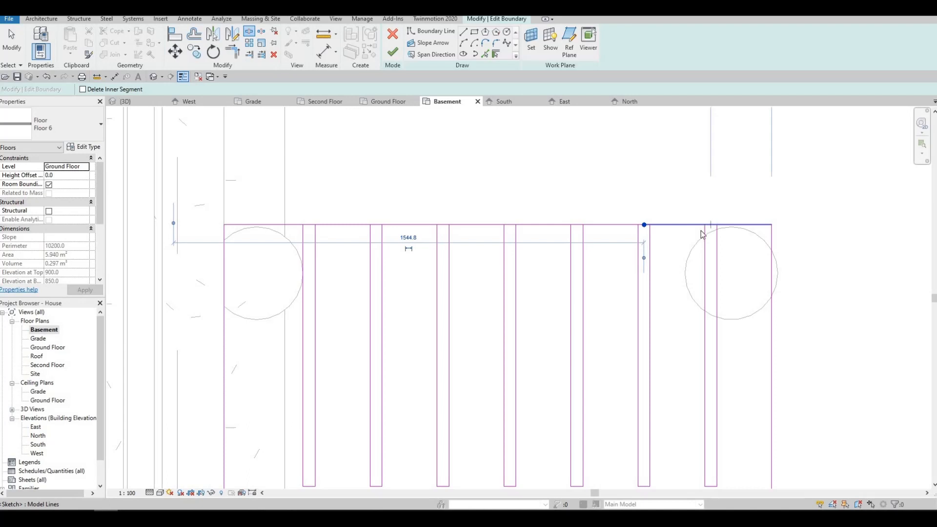
key(Escape)
key(Escape)
Trim the upper edge to the sides of the three narrow rectangles farthest from the house, opening them into notches
key(t)
key(r)
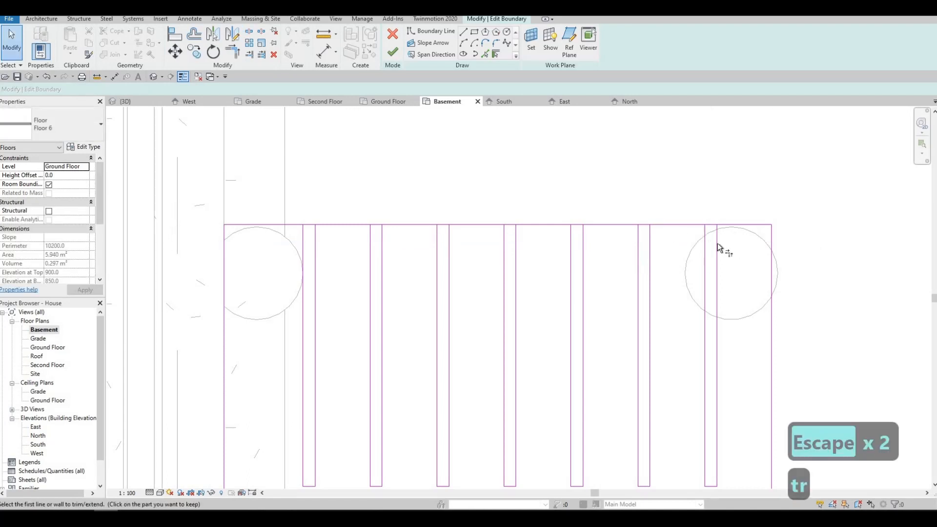
click(732, 226)
click(705, 242)
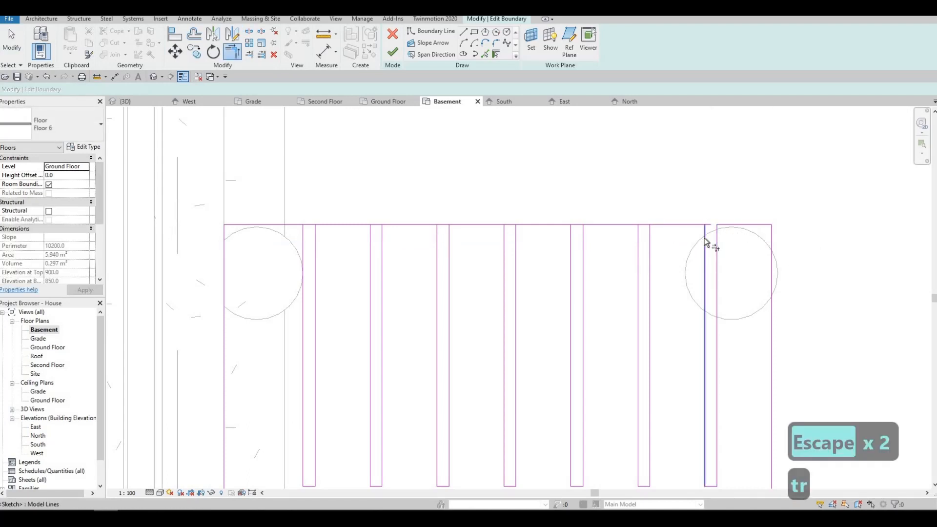
click(686, 226)
click(651, 241)
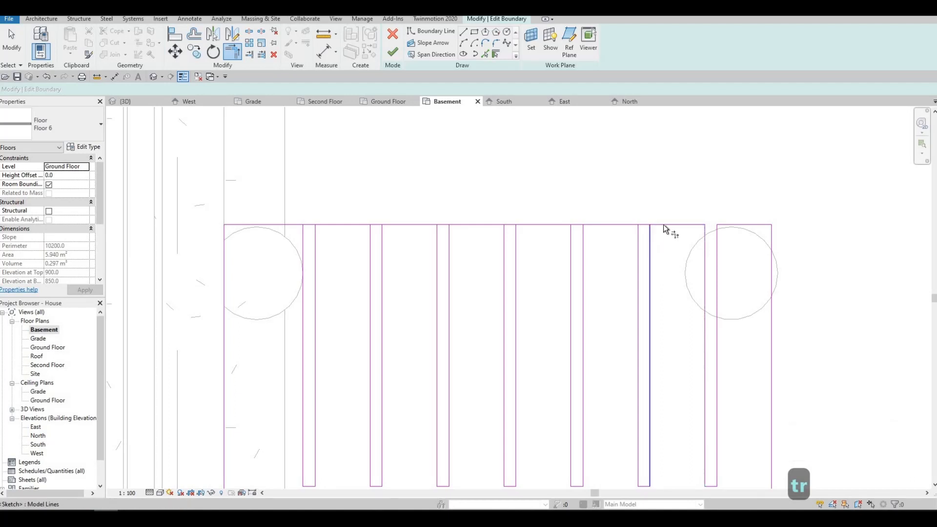
click(663, 225)
click(638, 239)
click(622, 224)
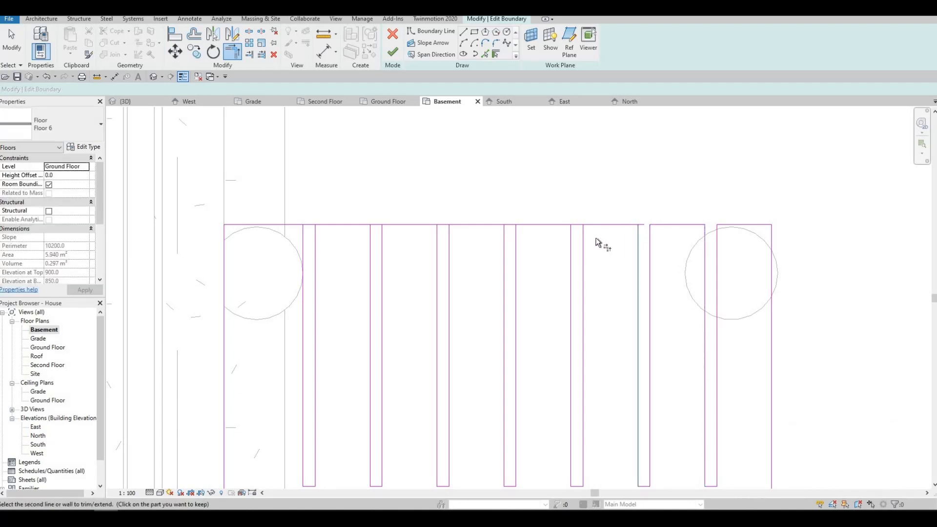
click(582, 239)
click(591, 225)
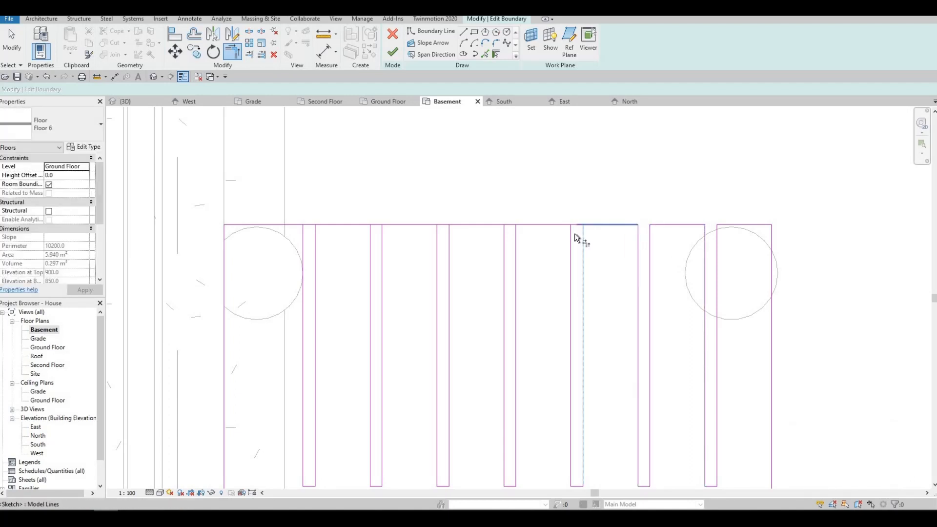
click(558, 224)
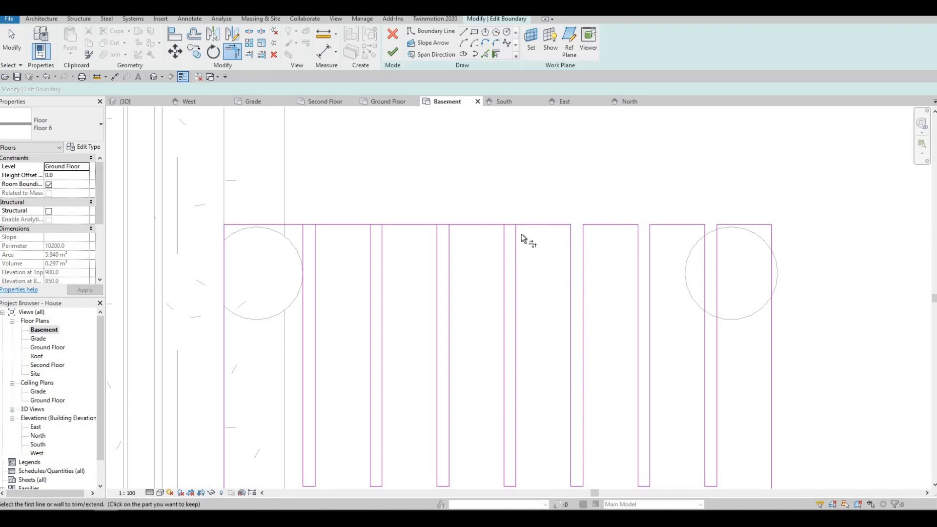
Trim the upper edge to the sides of the four remaining rectangles towards the house wall, opening them into notches
click(515, 235)
click(526, 225)
click(504, 240)
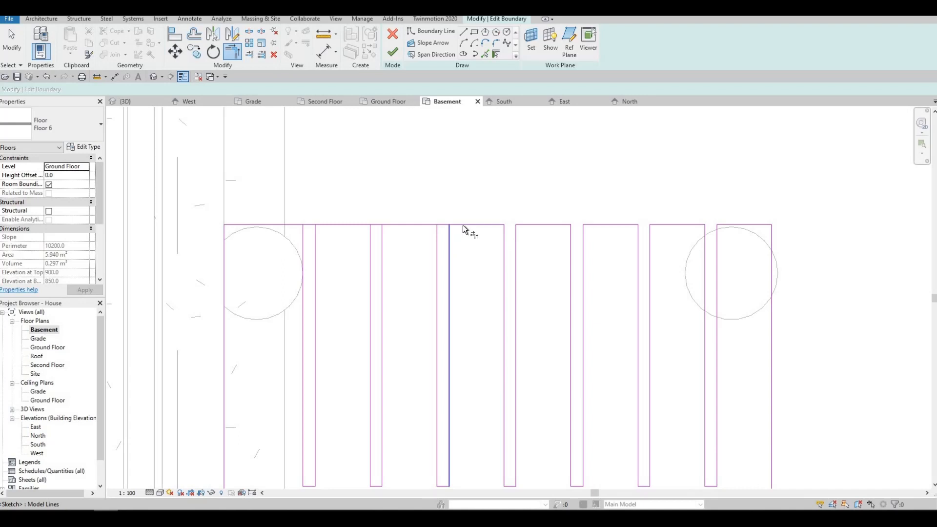
click(435, 235)
click(420, 225)
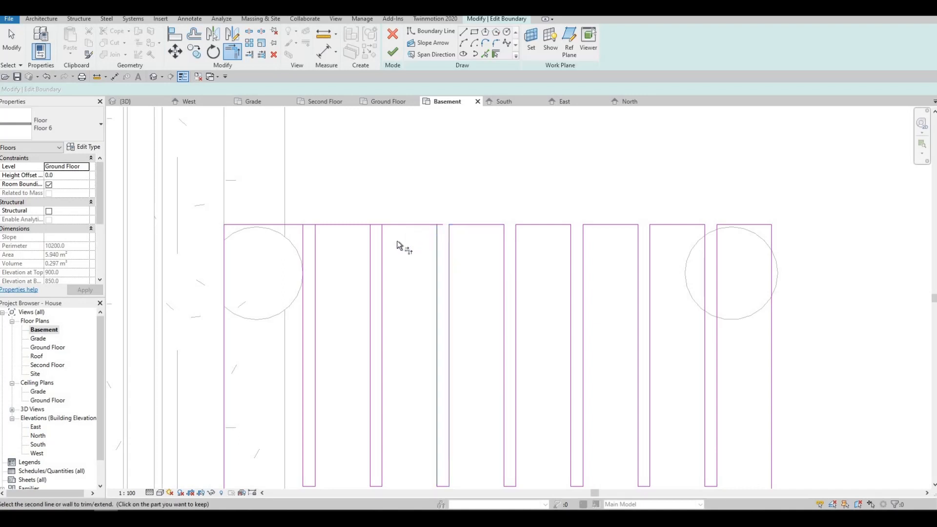
click(381, 238)
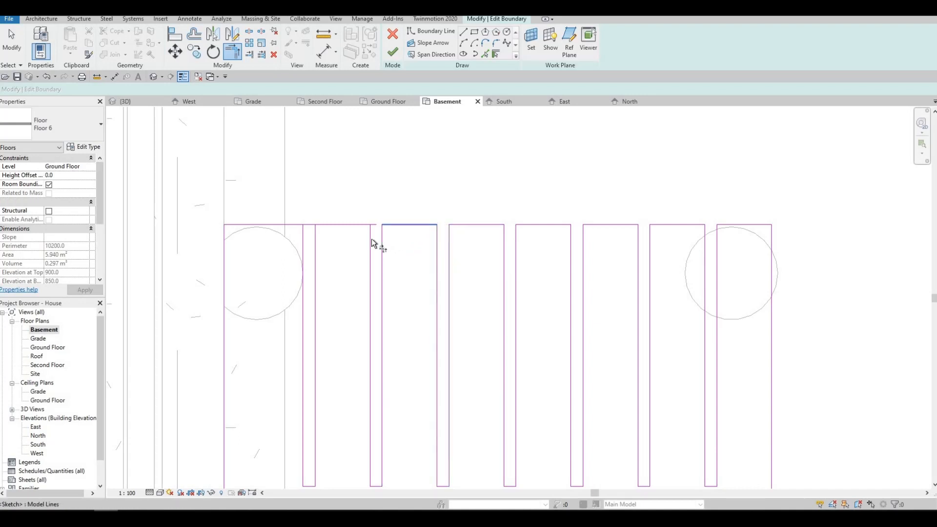
click(370, 239)
click(353, 225)
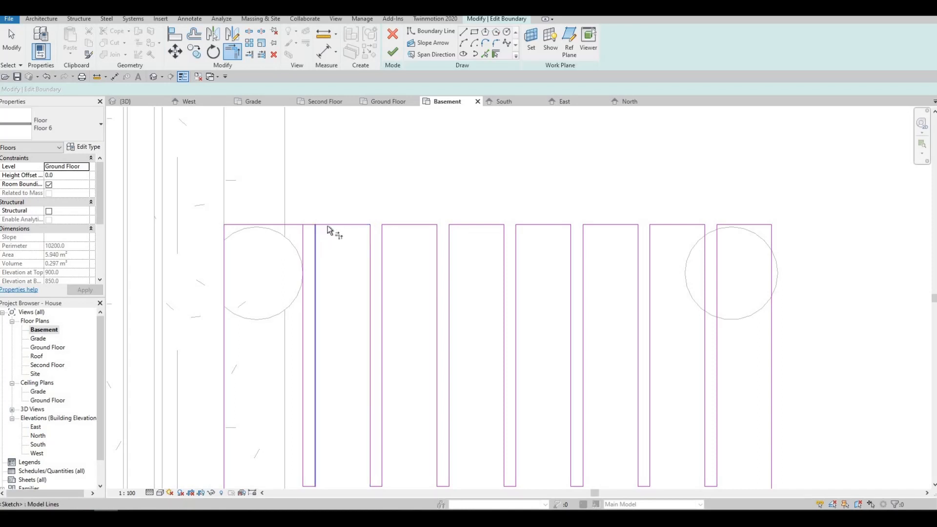
click(327, 225)
click(304, 236)
click(303, 234)
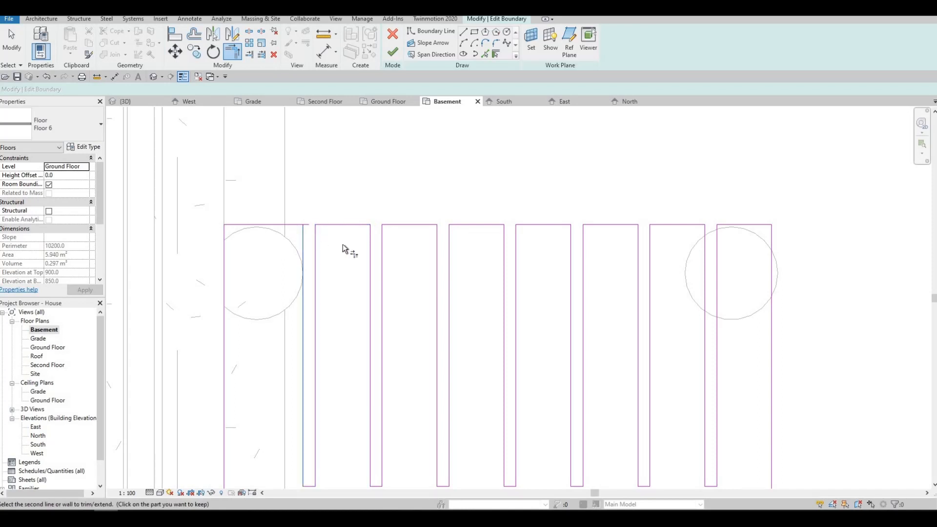
scroll(359, 218, down, 3)
key(Escape)
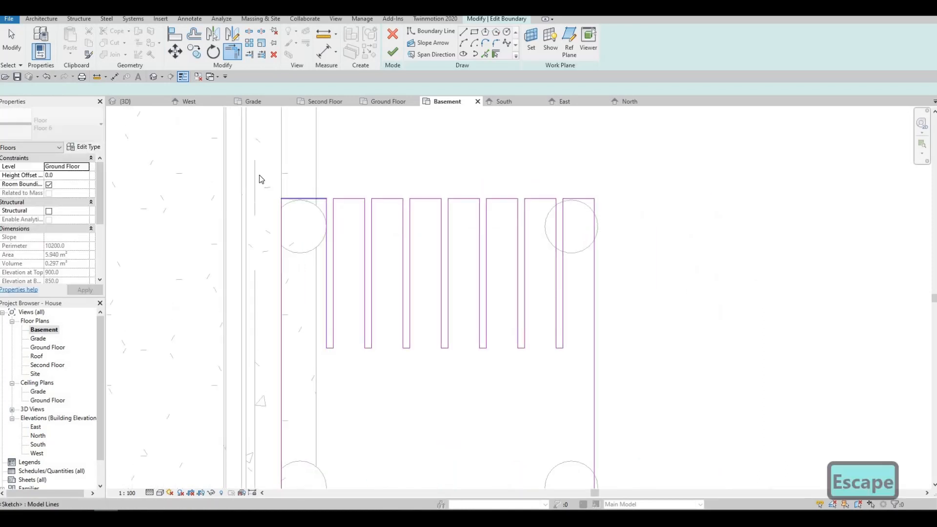
Mirror a copy of the notched upper edge to the platform's lower end about a horizontal axis through the outer side's midpoint
drag(258, 175, 609, 378)
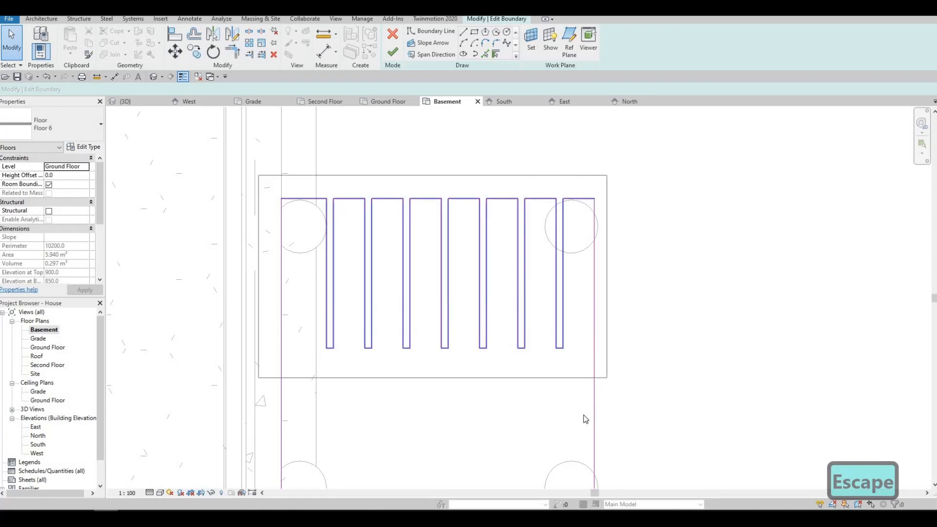
mouse_move(437, 205)
middle_down()
mouse_move(435, 148)
mouse_move(482, 159)
middle_up()
scroll(483, 159, down, 2)
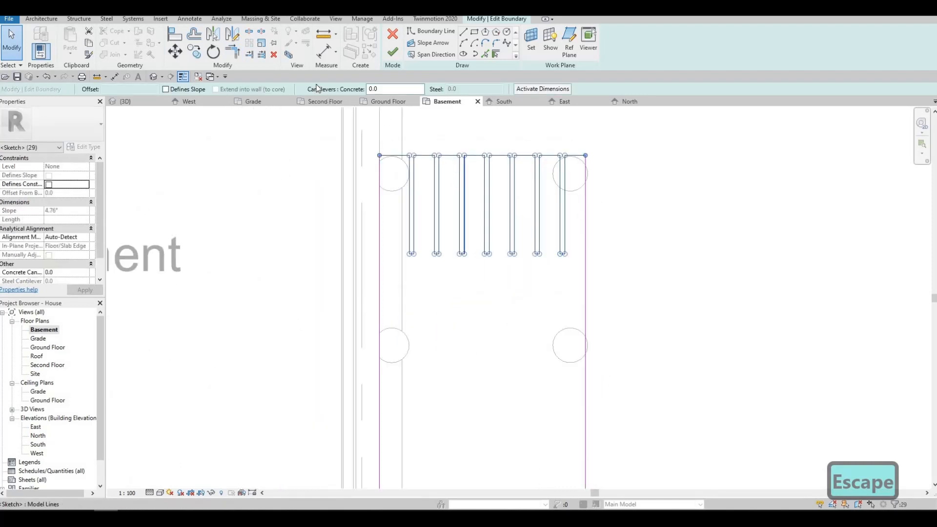
click(233, 35)
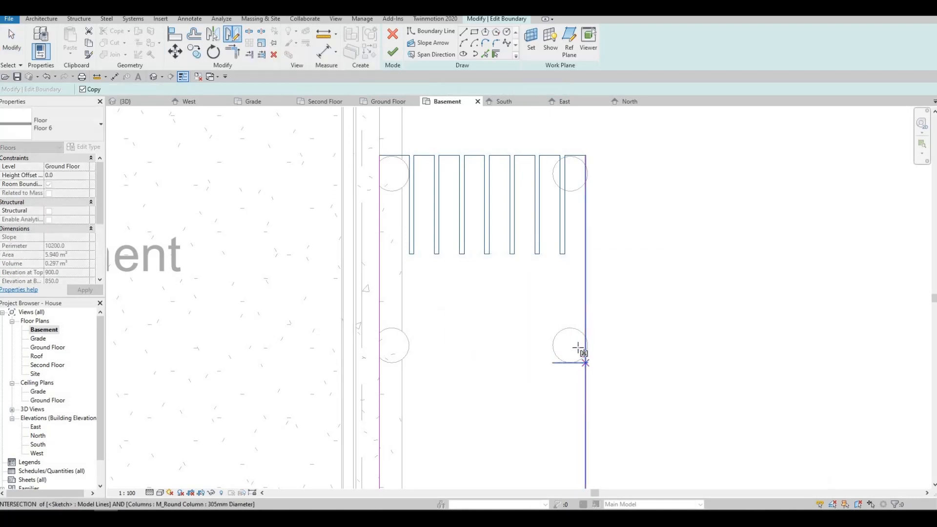
click(585, 344)
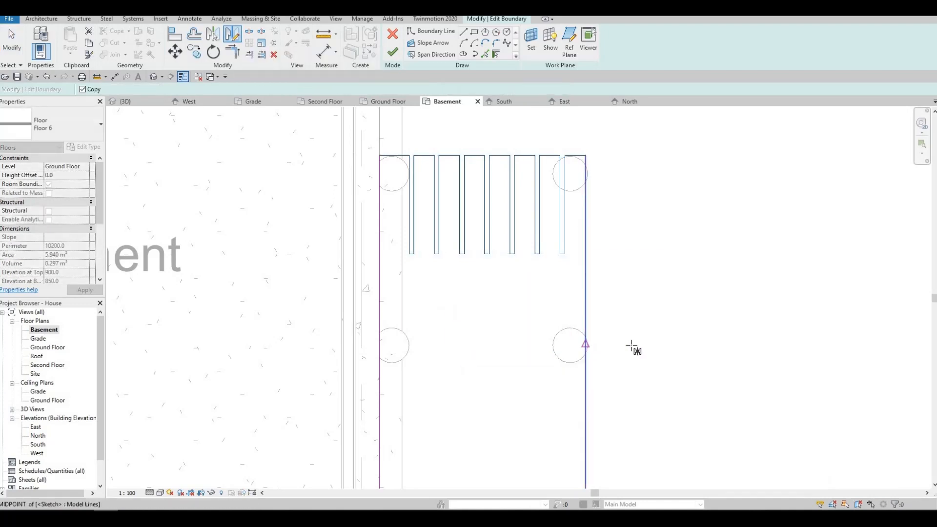
click(632, 344)
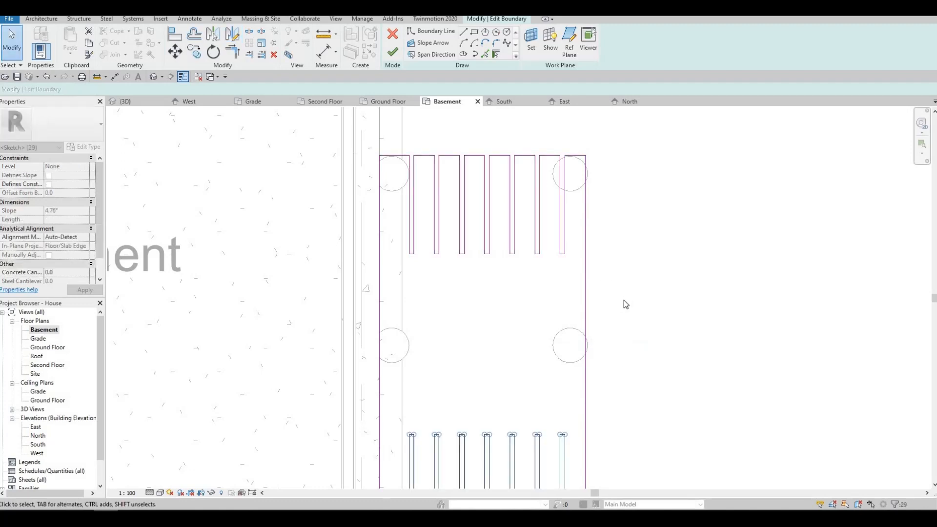
scroll(683, 303, down, 2)
key(Escape)
key(Escape)
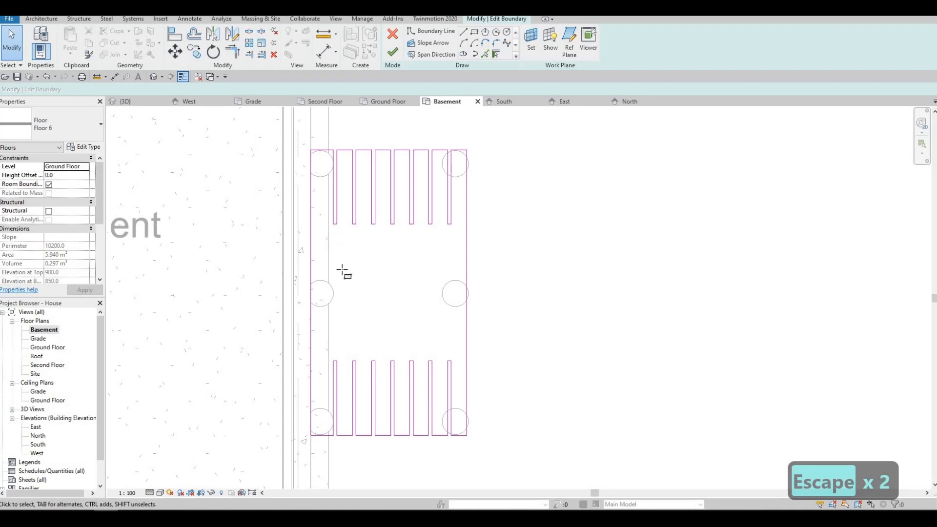
Sketch a narrow rectangle about 1316 mm long between the two notch rows, in line with the notches nearest the house wall
scroll(335, 212, up, 2)
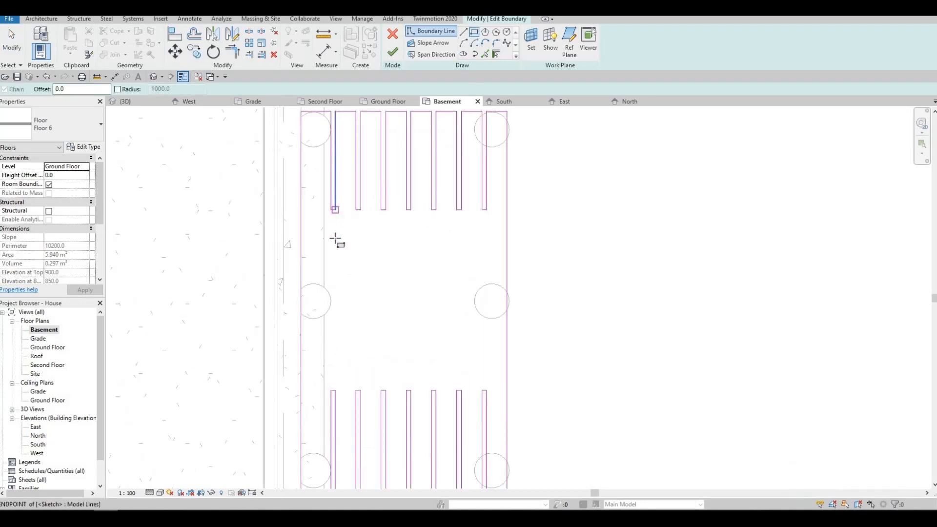
click(335, 224)
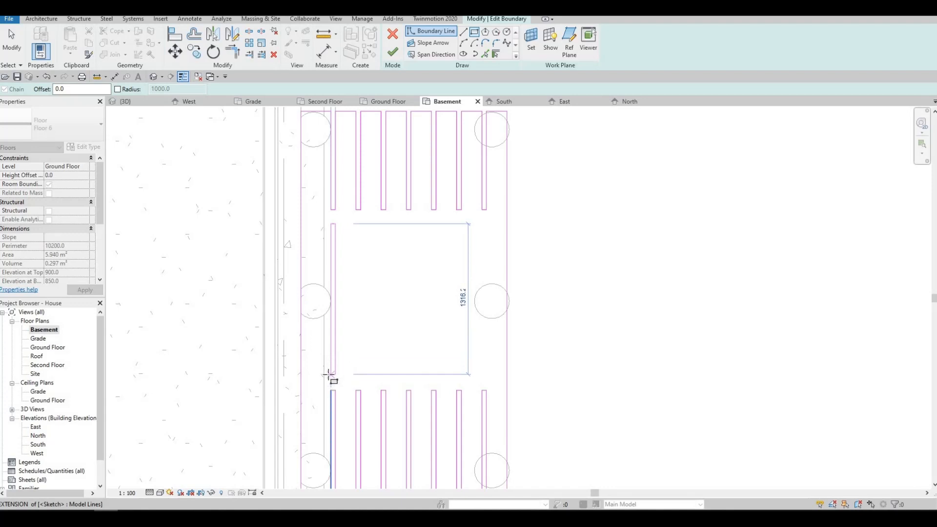
key(Escape)
key(Escape)
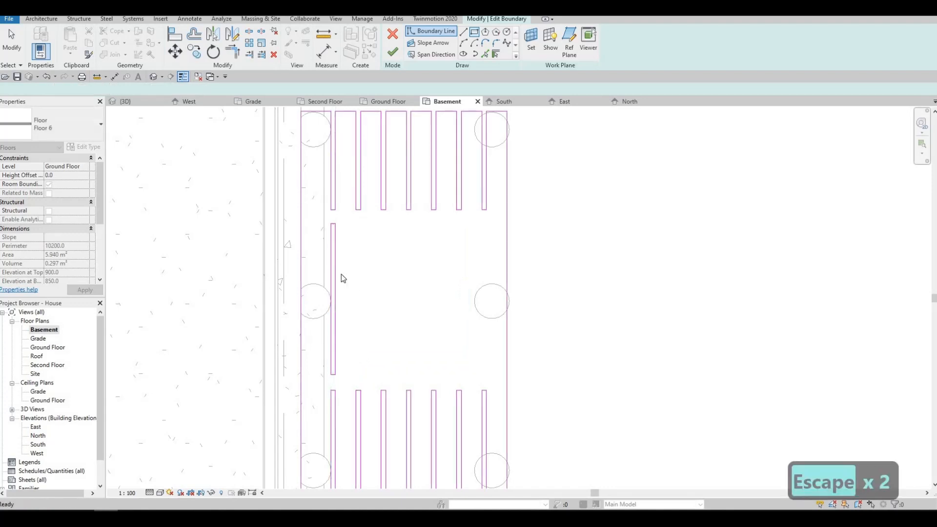
Set the gap between the middle rectangle's lower end and the notch below it to 50 mm
scroll(350, 294, up, 3)
middle_drag(358, 314, 346, 324)
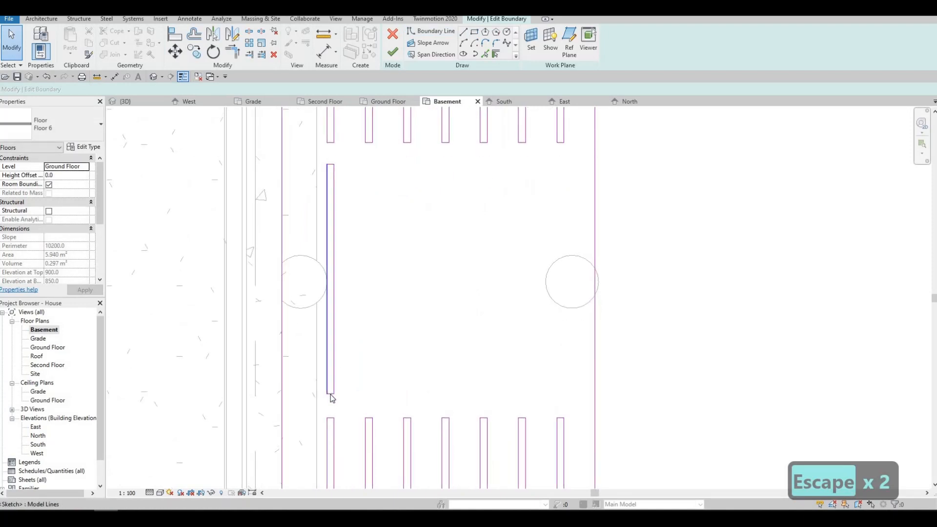
click(332, 394)
key(Escape)
click(328, 393)
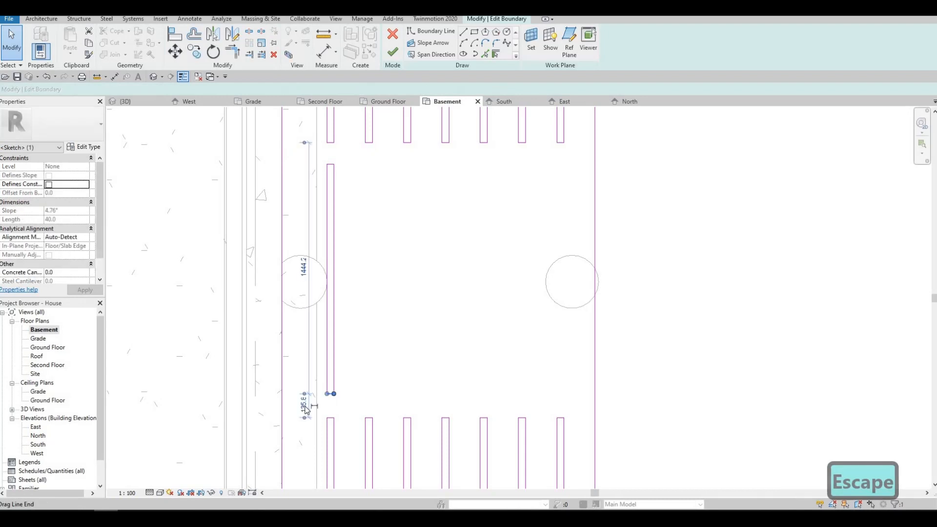
scroll(312, 402, up, 2)
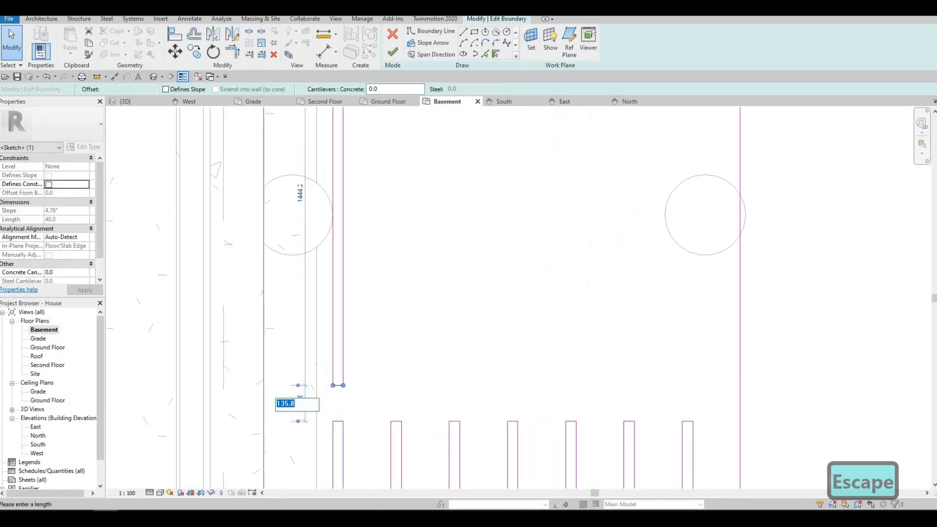
text(50)
key(Return)
key(Escape)
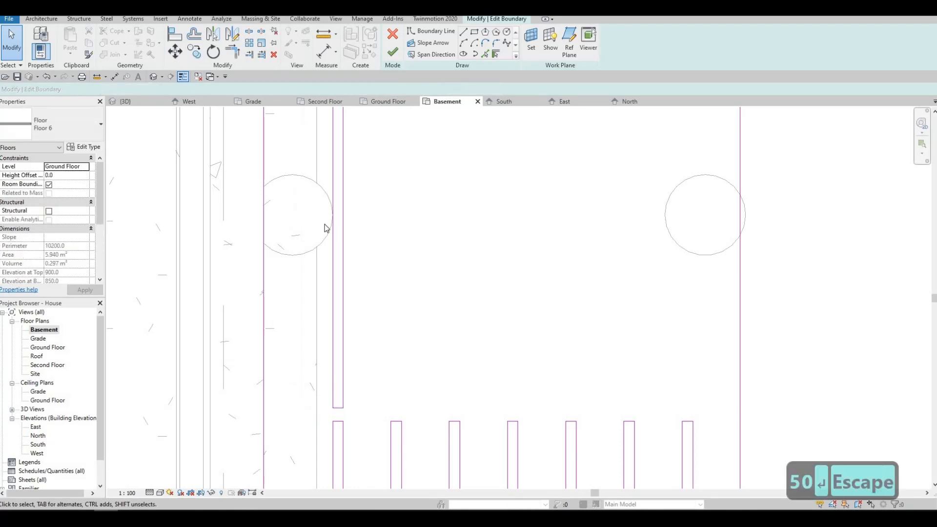
Set the gap between the middle rectangle's upper end and the notch above it to 50 mm
middle_drag(324, 224, 296, 422)
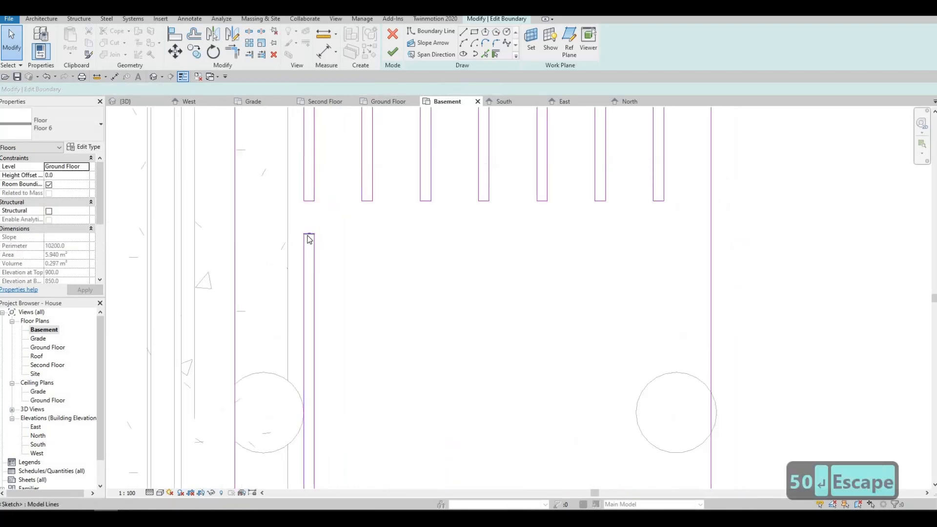
click(309, 234)
key(Escape)
scroll(309, 237, up, 2)
click(310, 234)
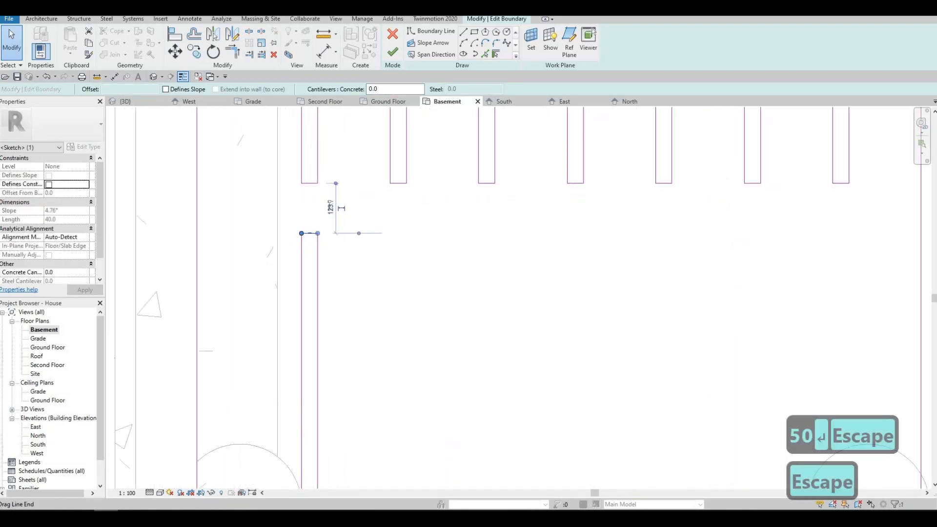
text(50)
key(Return)
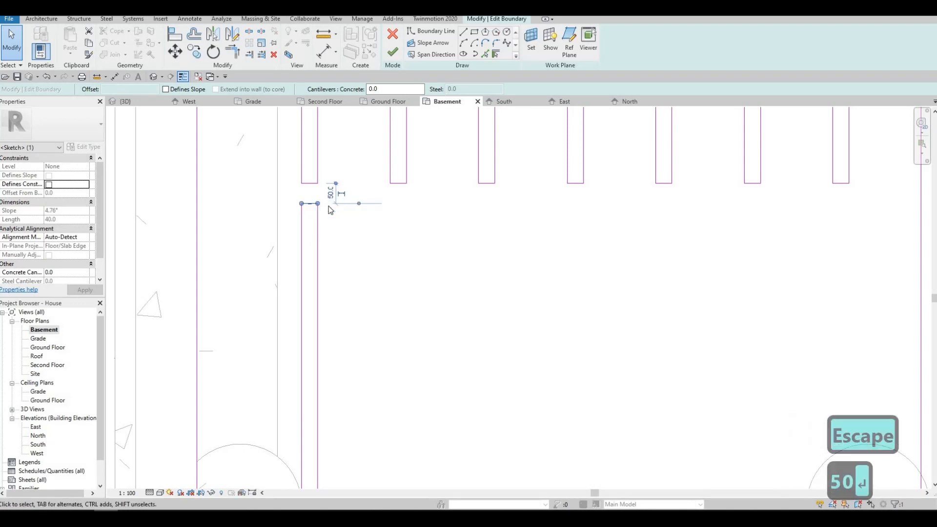
Copy the middle narrow rectangle across the platform at 220 mm spacing, aligning one copy with each of the other six notches
key(Escape)
scroll(345, 293, down, 4)
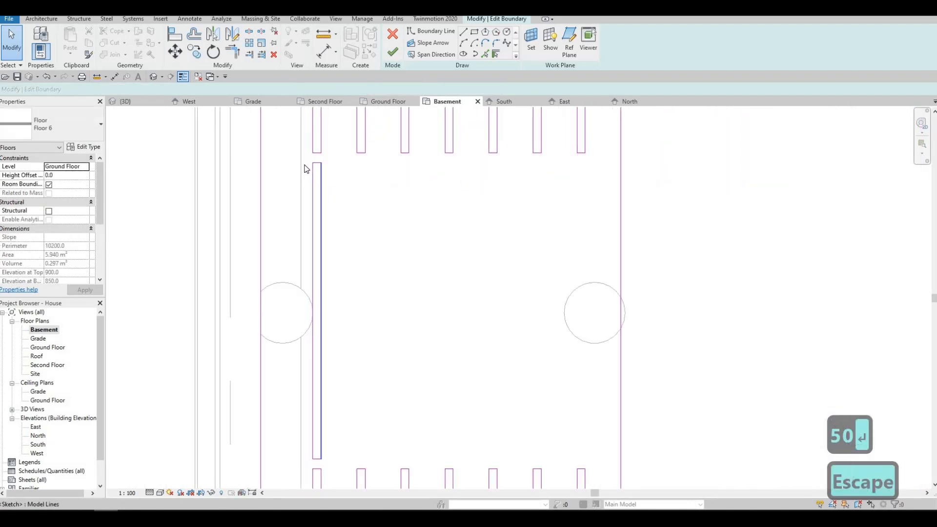
drag(341, 414, 338, 428)
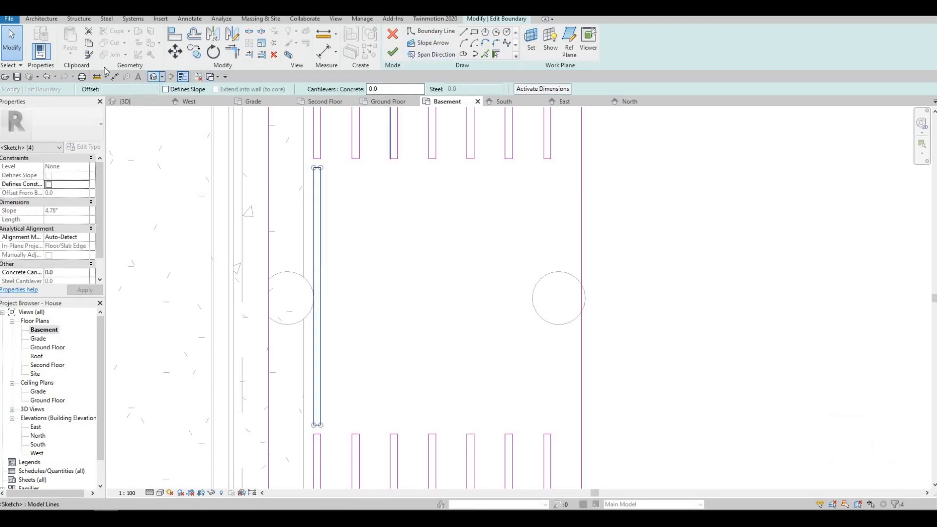
click(193, 51)
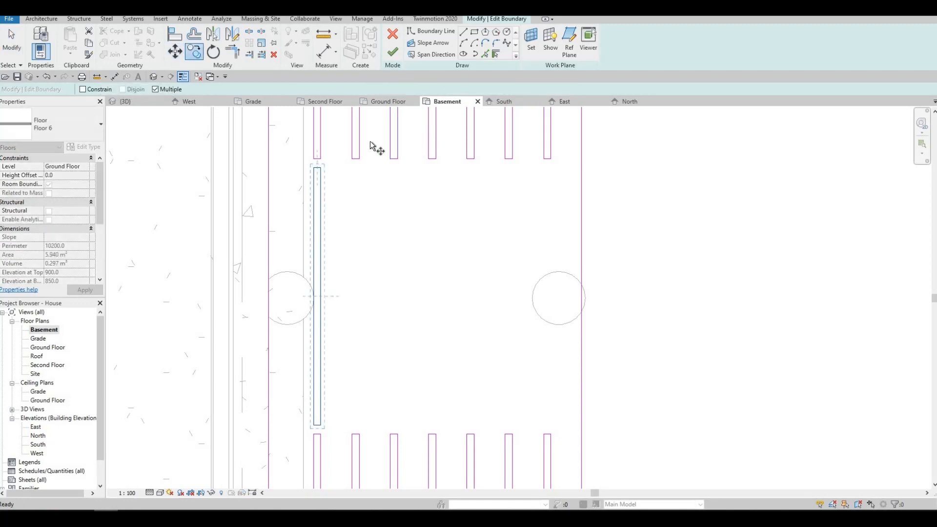
scroll(307, 157, up, 3)
scroll(259, 185, up, 2)
click(259, 189)
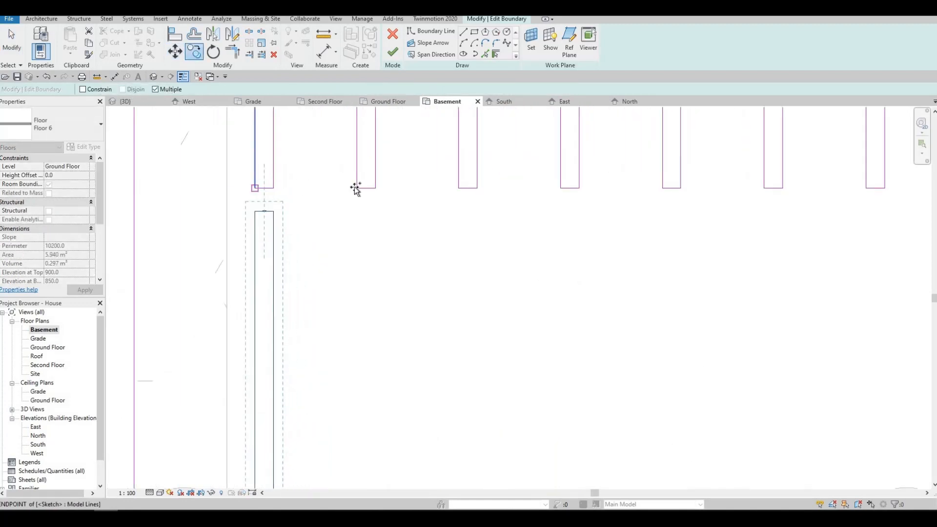
click(357, 188)
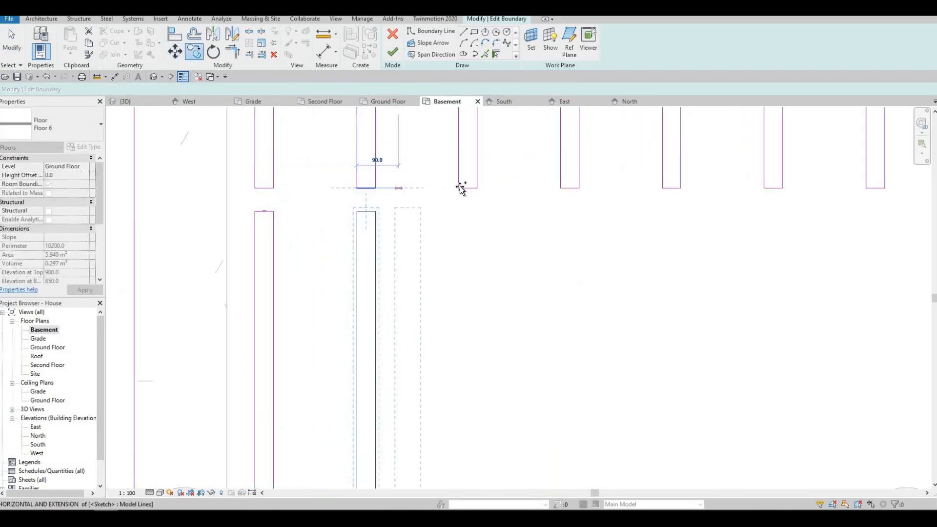
click(561, 189)
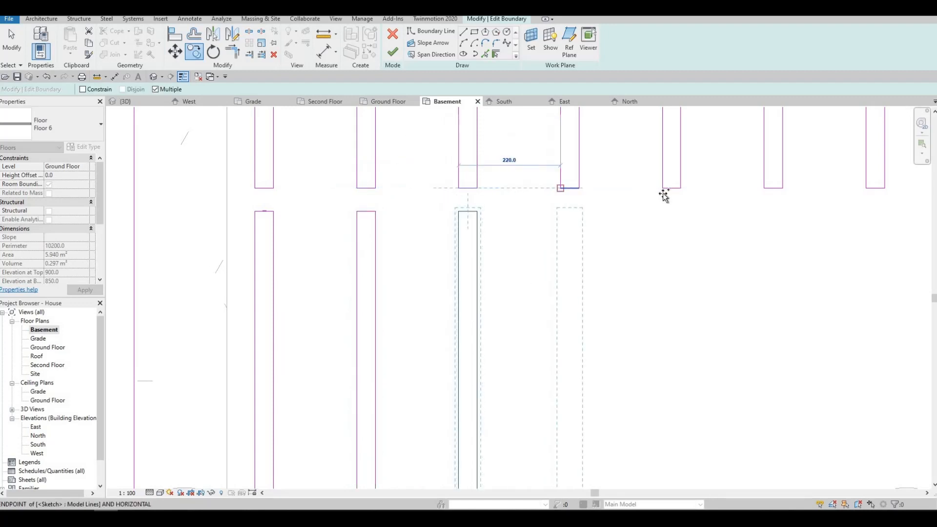
click(662, 189)
middle_drag(704, 206, 423, 210)
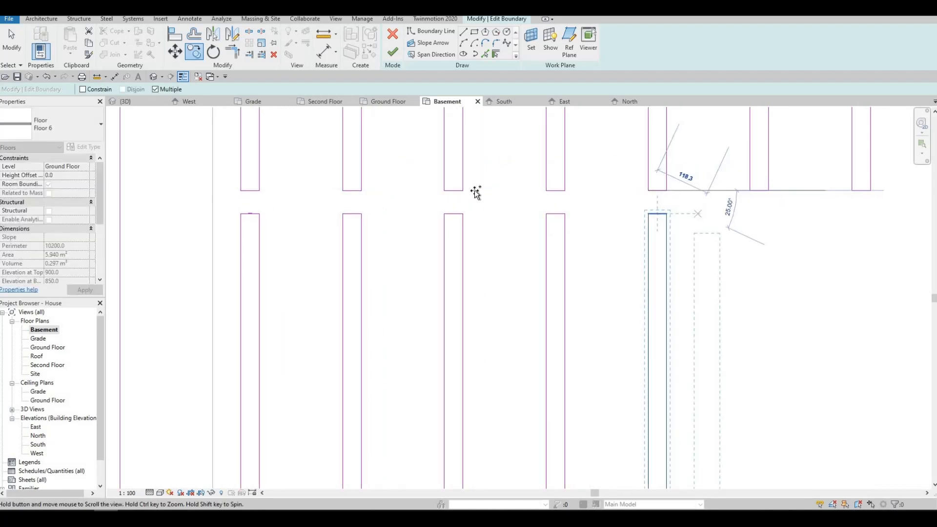
click(484, 189)
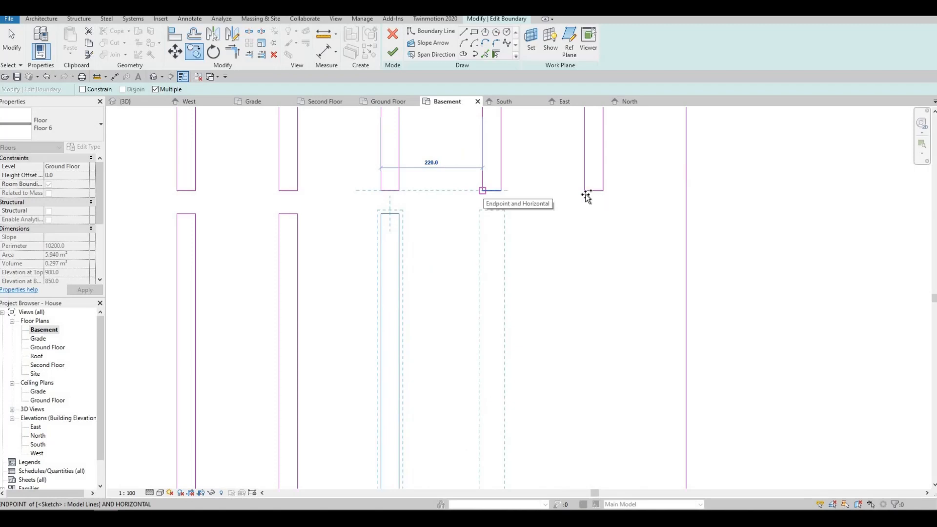
click(584, 191)
middle_drag(478, 216, 459, 177)
scroll(452, 182, down, 4)
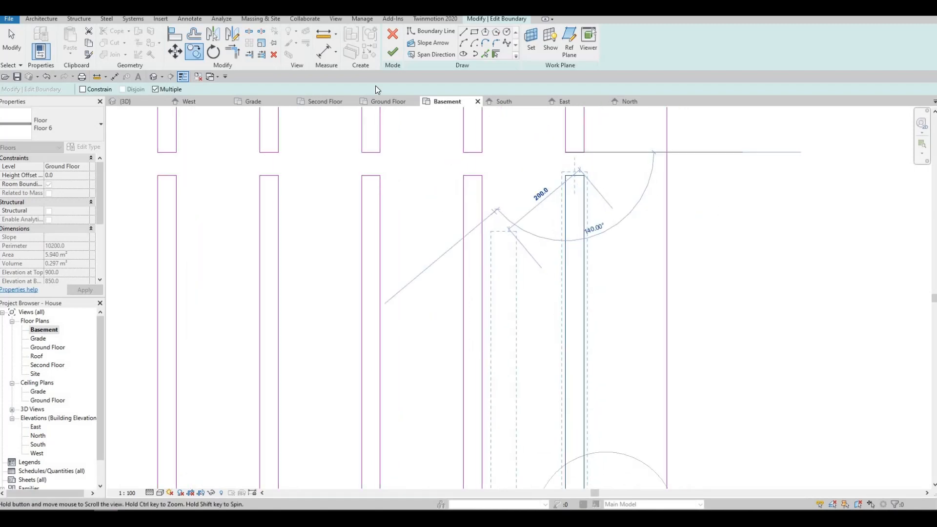
Finish the floor boundary edit without attaching walls to the floor's bottom
click(394, 51)
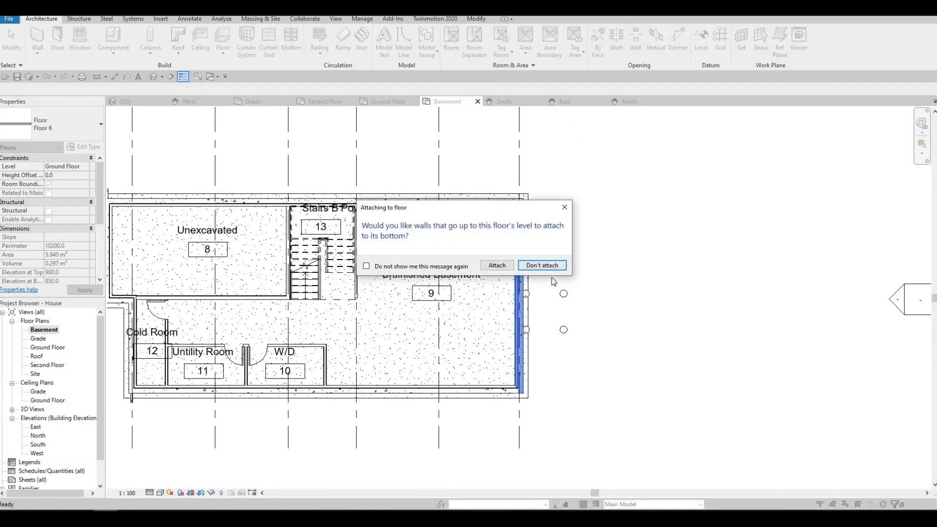
click(541, 266)
scroll(488, 249, up, 5)
scroll(500, 266, down, 4)
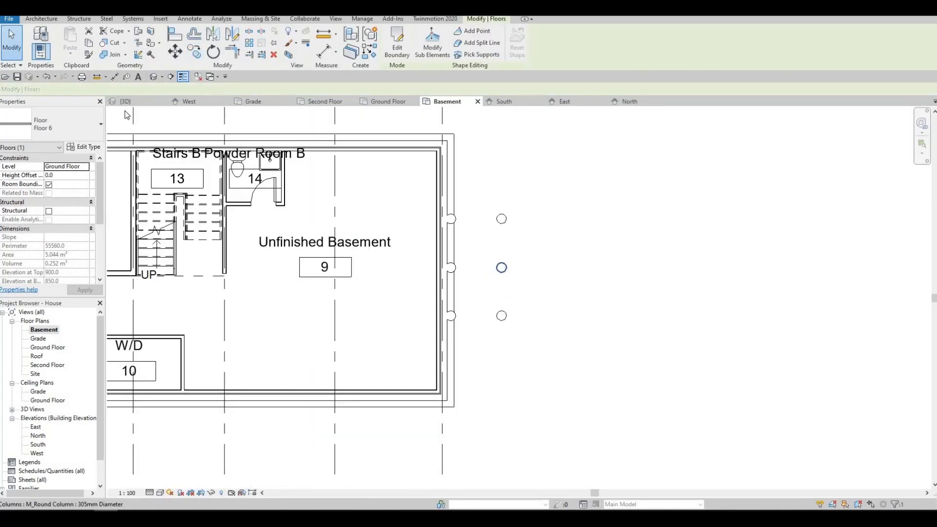
Examine the slotted platform floor, its railing and the supporting columns from several angles in the 3D view
click(153, 76)
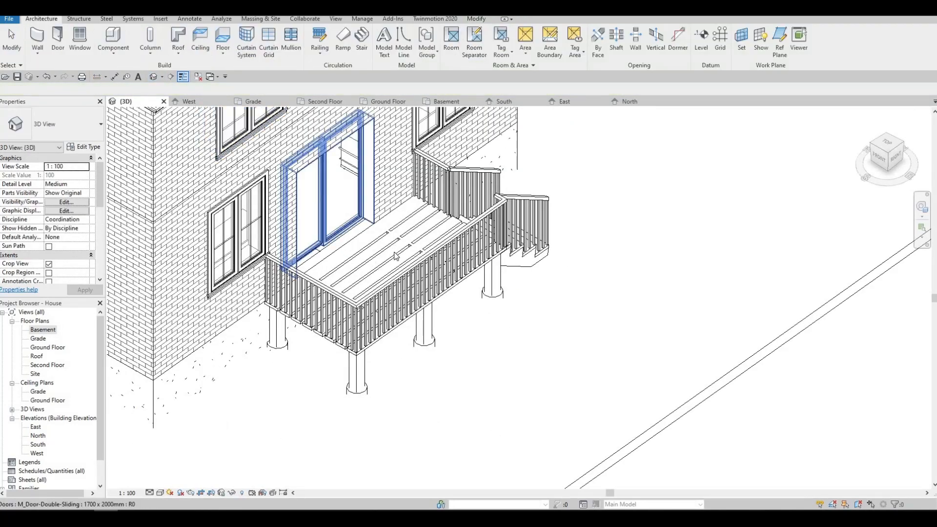
scroll(367, 239, up, 3)
shift+middle_drag(350, 188, 386, 180)
scroll(409, 189, up, 2)
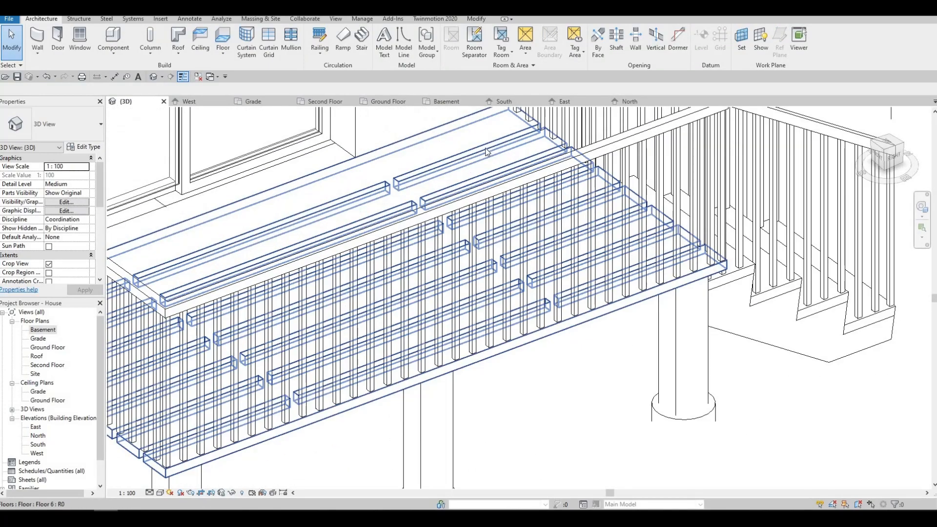
middle_drag(294, 242, 406, 181)
scroll(430, 188, down, 4)
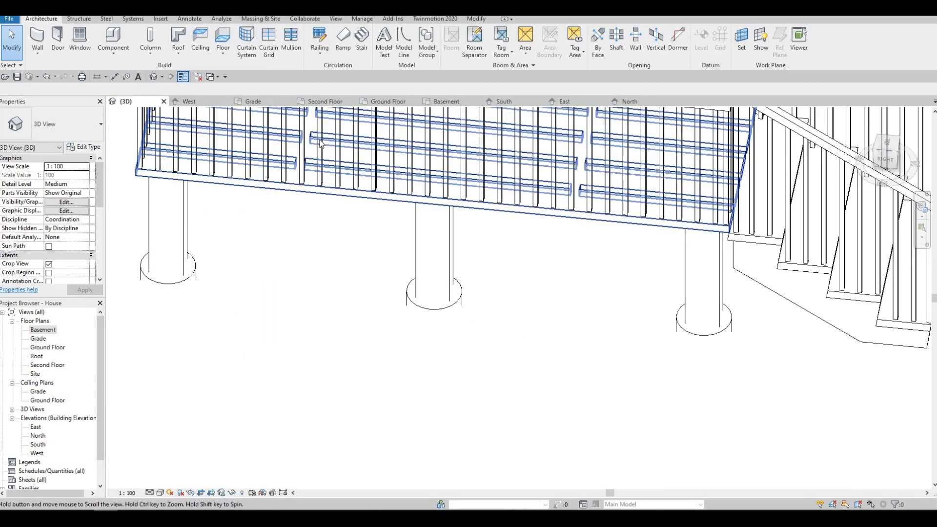
scroll(402, 166, up, 2)
shift+middle_drag(472, 252, 430, 218)
scroll(429, 217, down, 2)
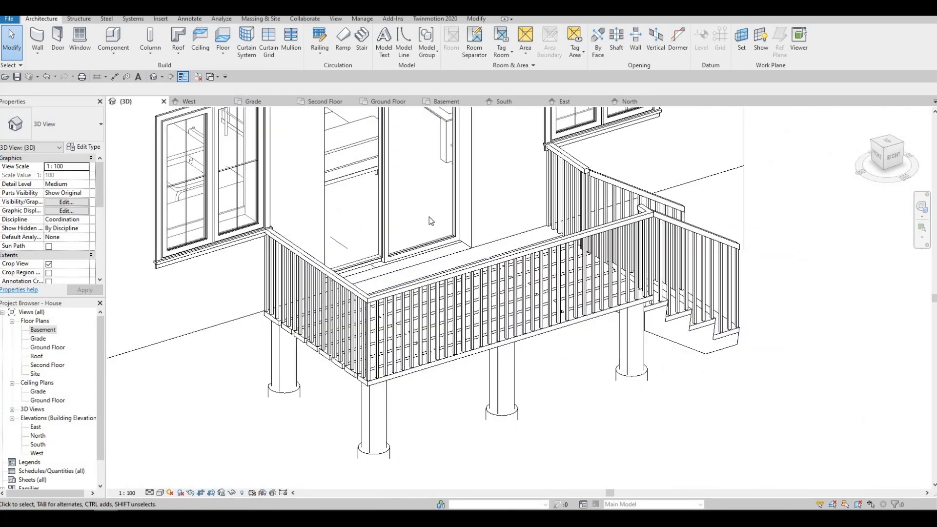
key(F1)
key(F1)
shift+middle_drag(461, 273, 522, 328)
scroll(551, 297, up, 3)
middle_drag(624, 352, 619, 310)
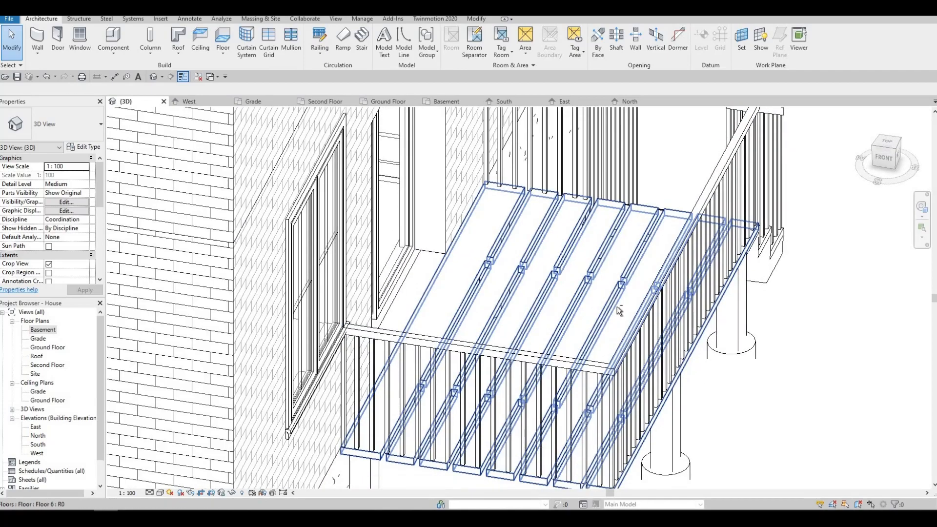
shift+middle_drag(532, 344, 496, 155)
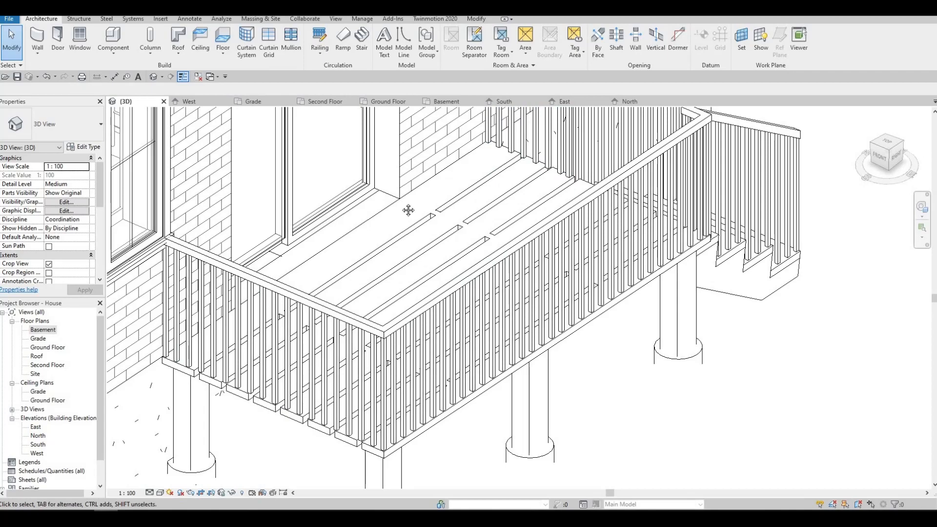
Examine the whole house exterior from the rear platform around to the front entrance and garage
mouse_move(437, 242)
shift+middle_down()
mouse_move(387, 320)
mouse_move(380, 295)
mouse_move(368, 289)
mouse_move(409, 149)
mouse_move(195, 233)
mouse_move(560, 192)
mouse_move(545, 261)
mouse_move(581, 338)
mouse_move(654, 368)
mouse_move(449, 322)
mouse_move(477, 313)
mouse_move(648, 399)
mouse_move(625, 472)
mouse_move(554, 306)
mouse_move(523, 308)
shift+middle_up()
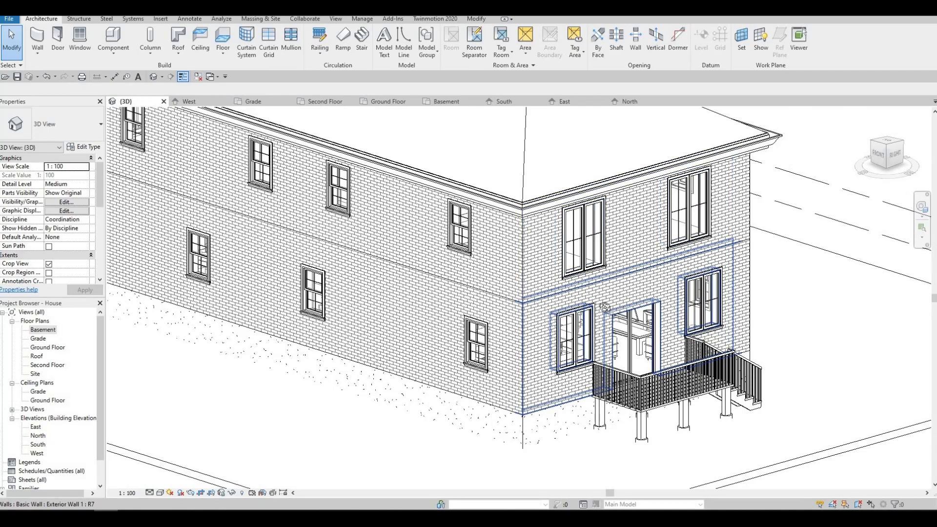
shift+middle_drag(545, 312, 767, 343)
shift+middle_drag(707, 312, 675, 349)
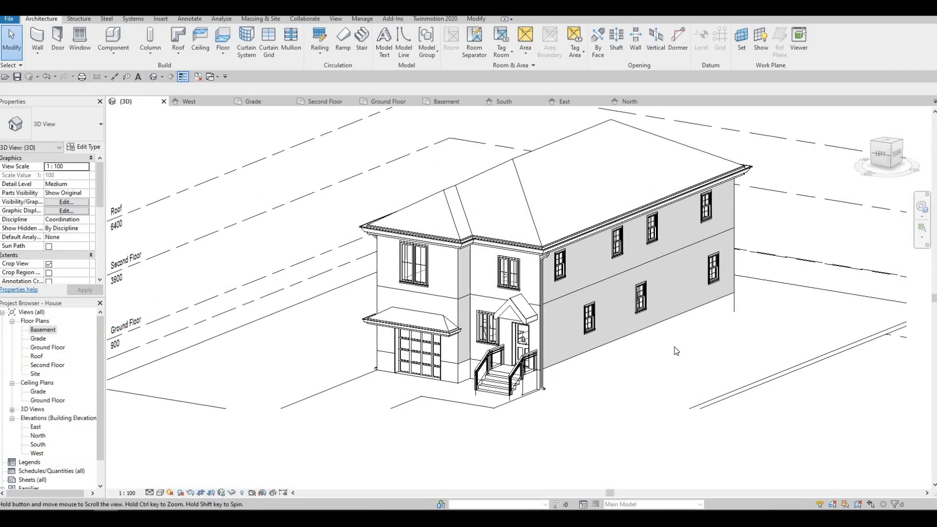
key(F1)
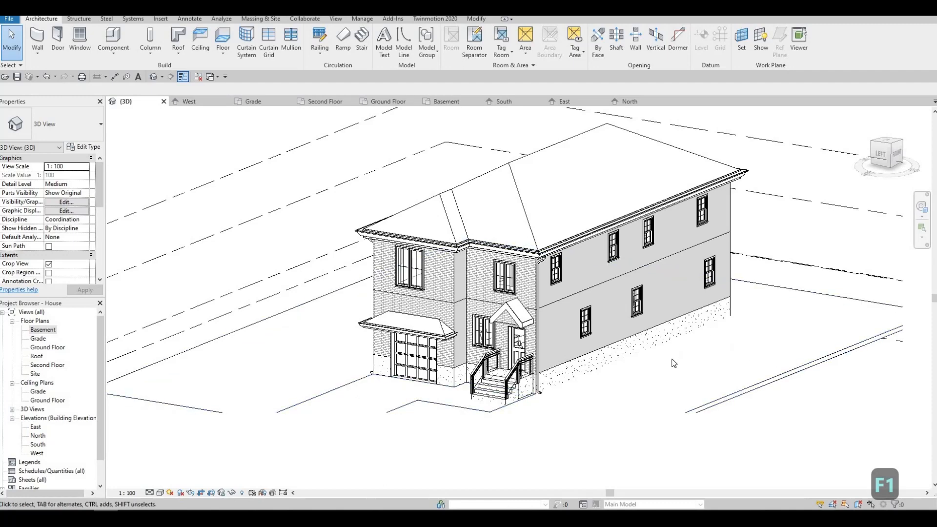
shift+middle_drag(760, 360, 479, 358)
scroll(545, 364, up, 3)
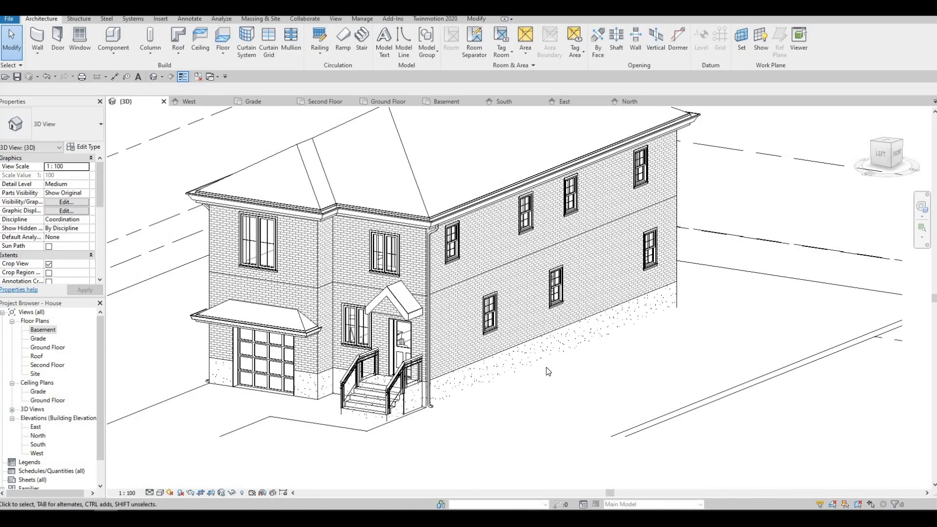